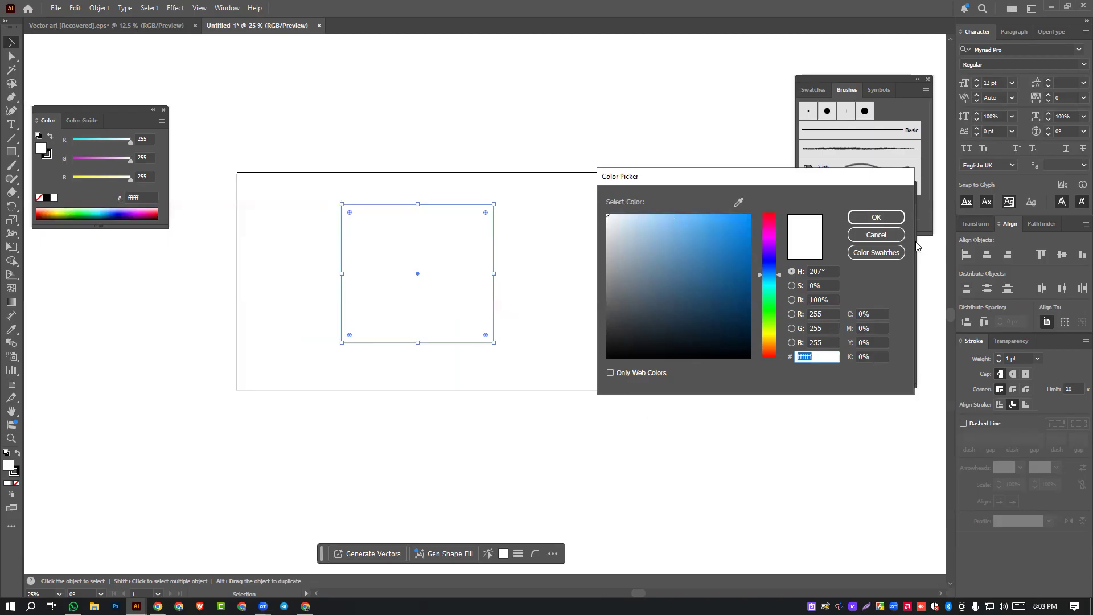
# - Dismiss the color picker and apply a radial gradient fill to the selected square
pyautogui.click(878, 235)
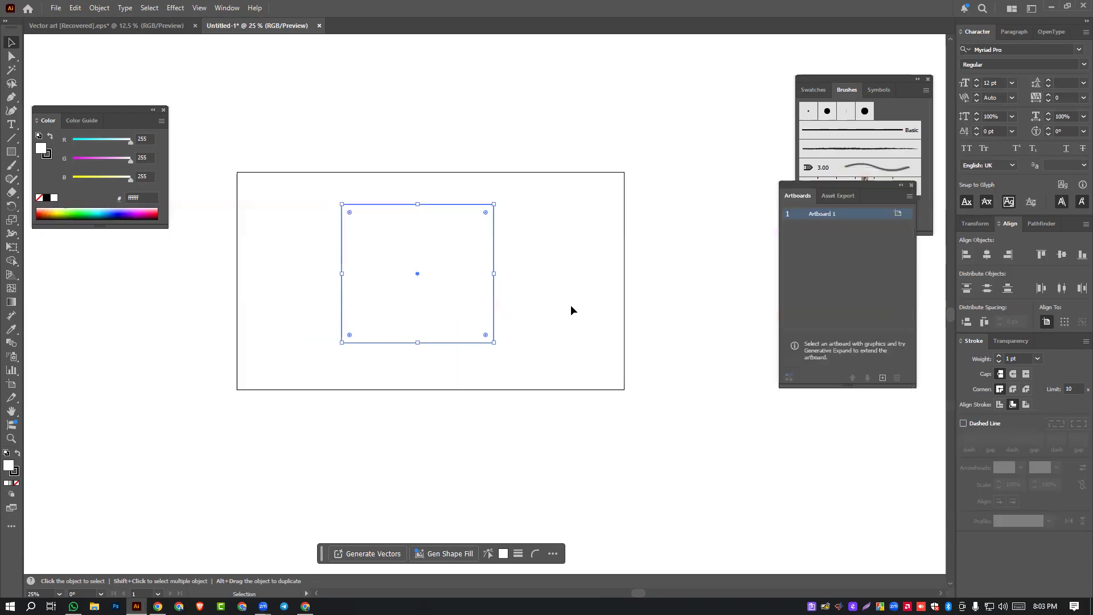
pyautogui.click(12, 304)
pyautogui.doubleClick(13, 306)
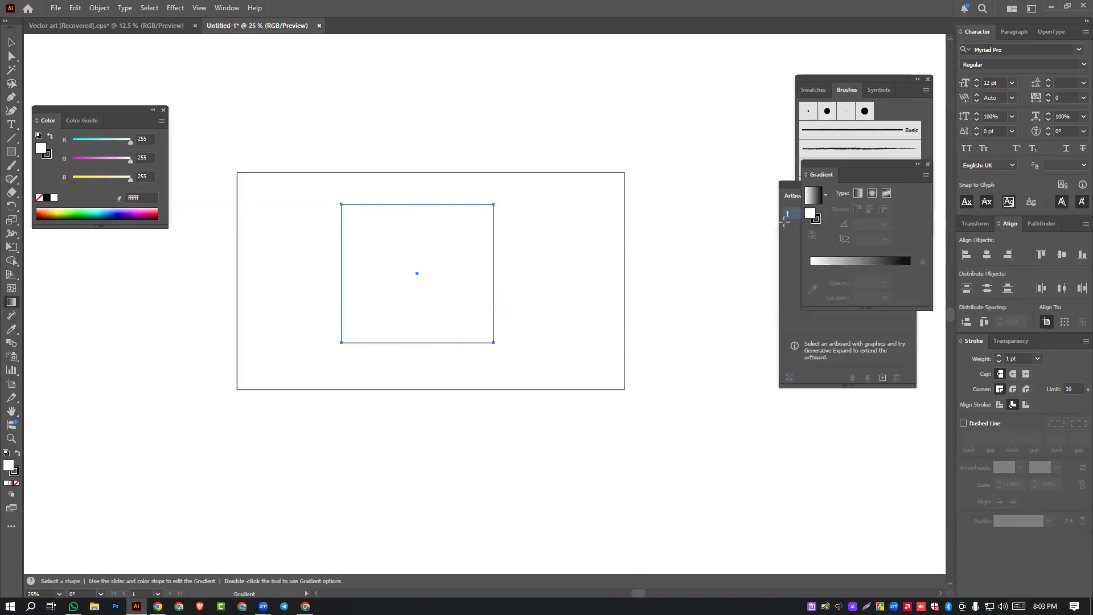
pyautogui.click(862, 264)
pyautogui.click(872, 193)
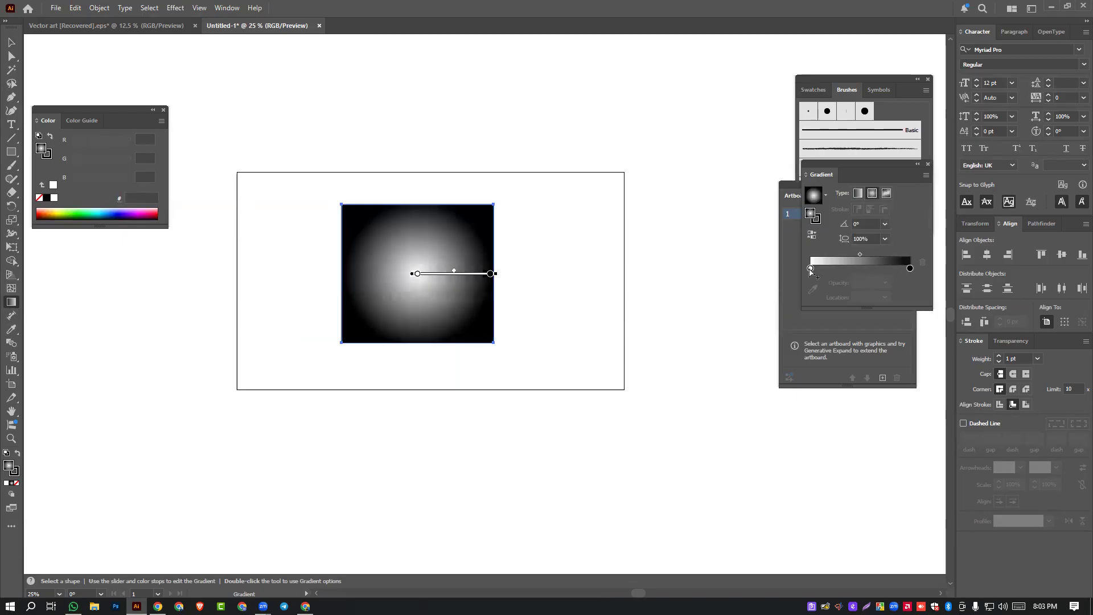
# - Set the radial gradient's start stop to cyan 00ffff and its end stop to blue 29abe2
pyautogui.doubleClick(811, 269)
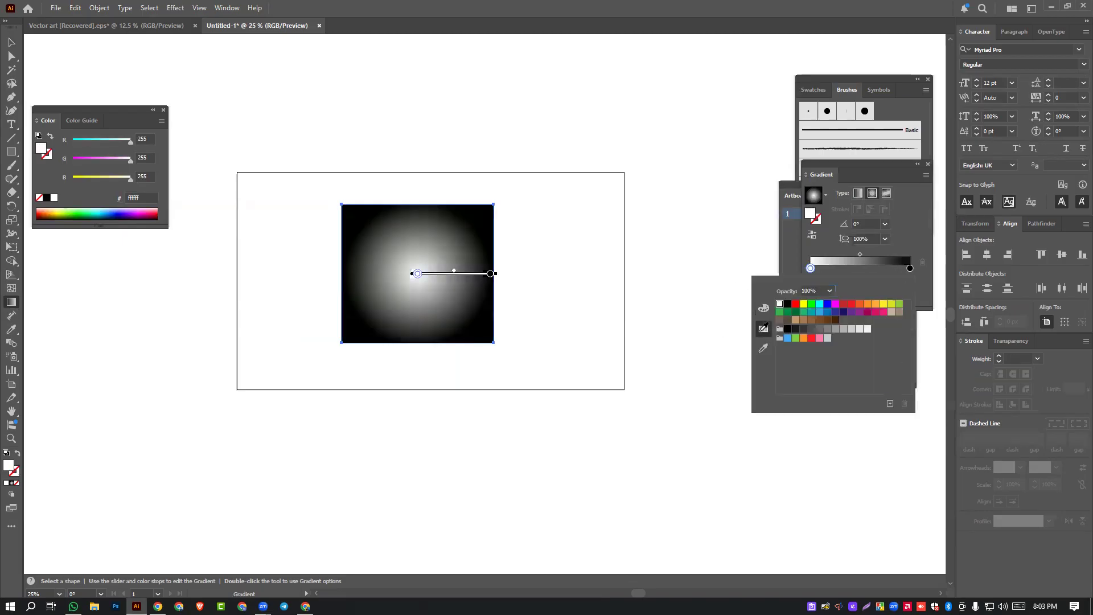
pyautogui.click(764, 348)
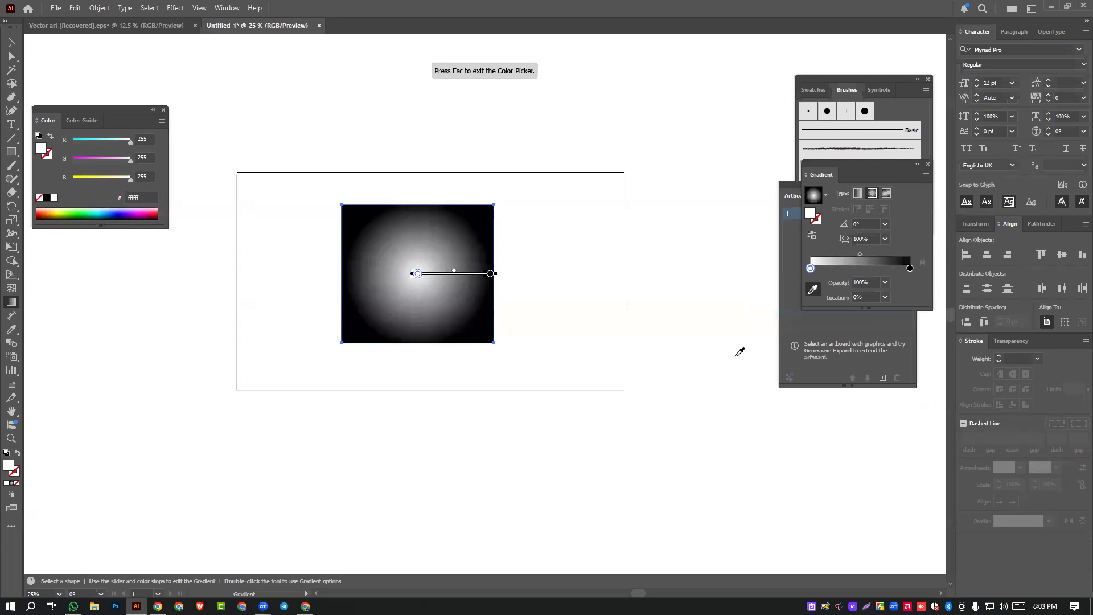
pyautogui.press('Escape')
pyautogui.doubleClick(810, 269)
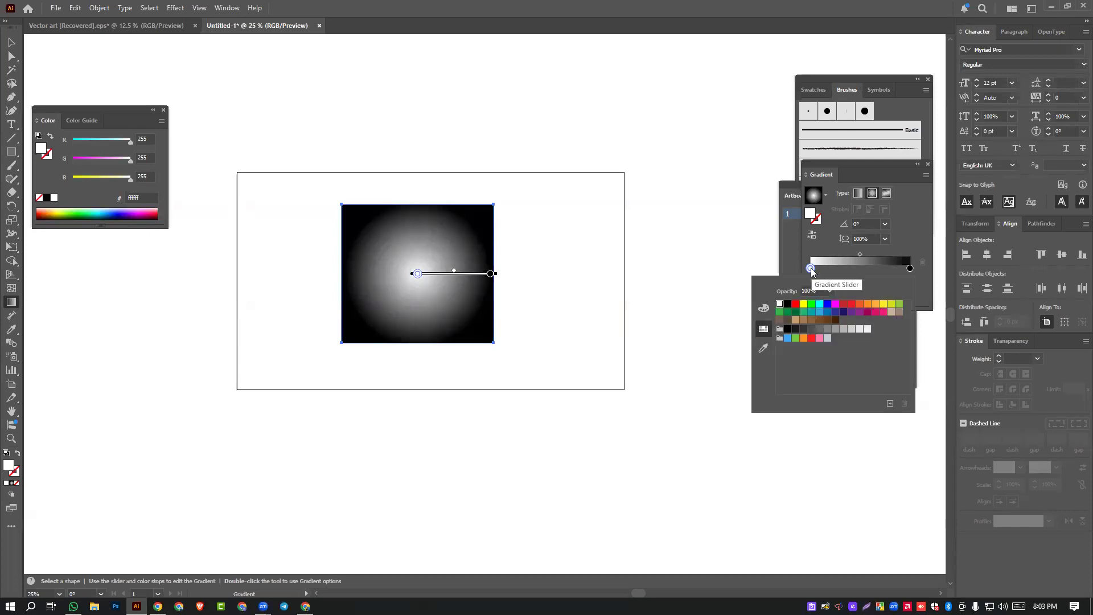
pyautogui.click(819, 303)
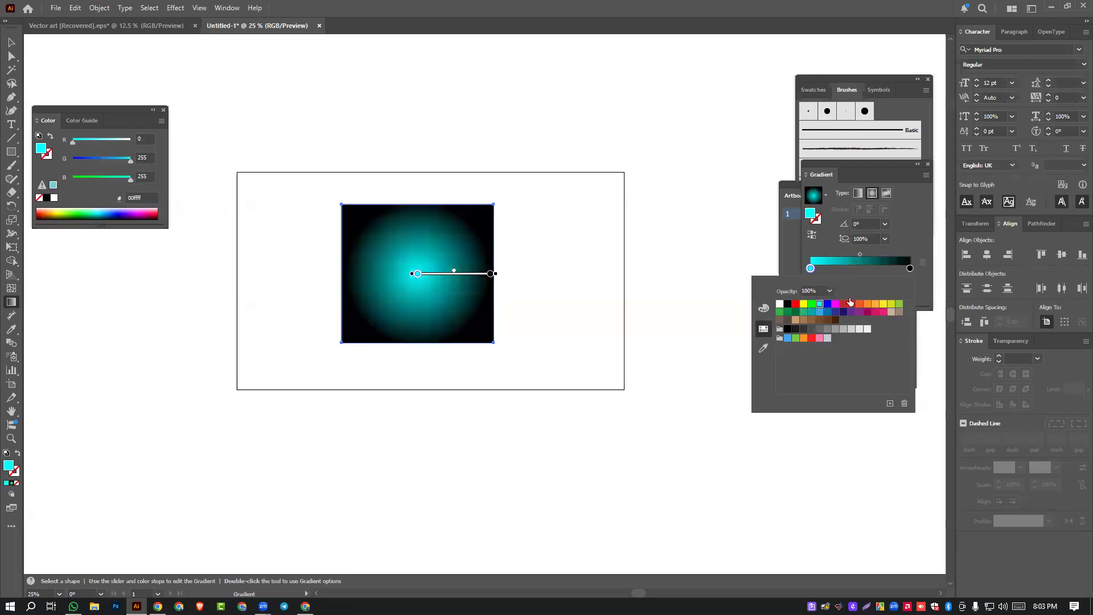
pyautogui.doubleClick(910, 268)
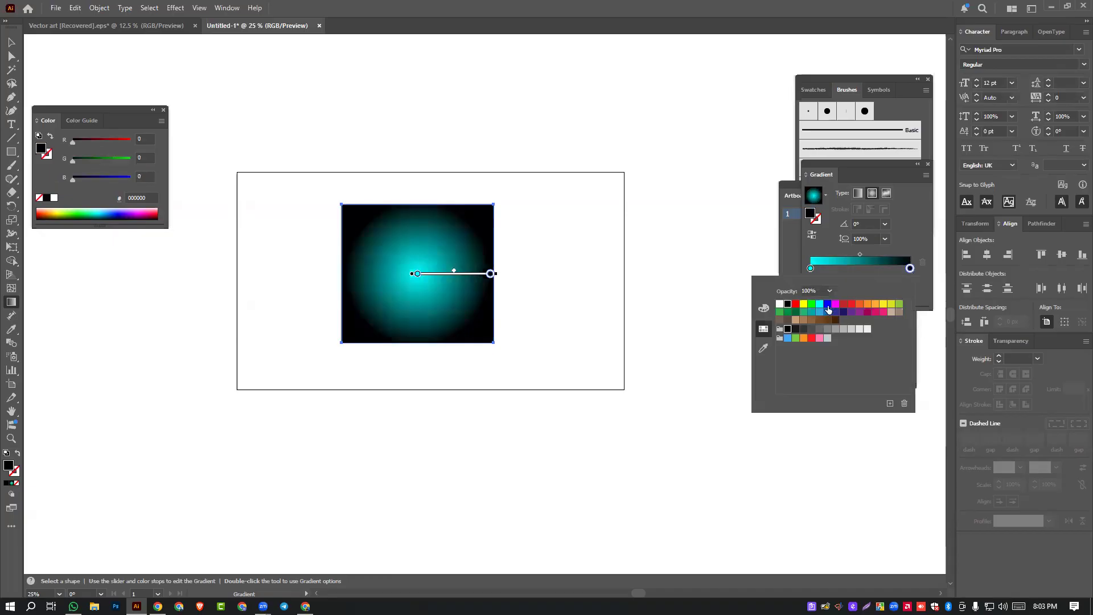
pyautogui.click(820, 312)
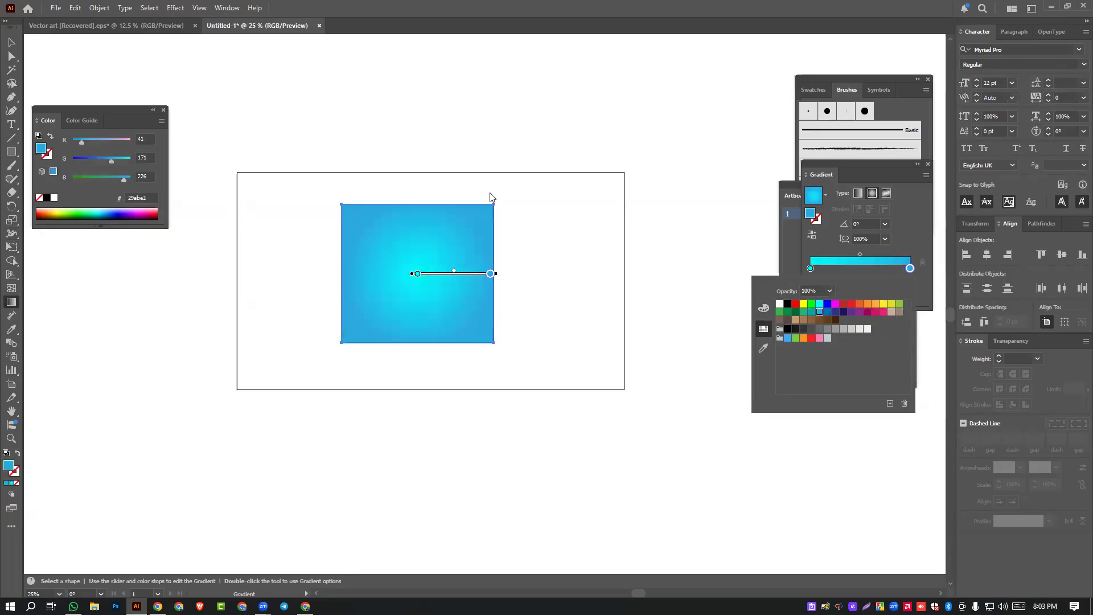
pyautogui.click(503, 3)
# - Redirect the radial gradient so its cyan centre lies near the square's upper-right corner, and deselect the square
pyautogui.moveTo(443, 267)
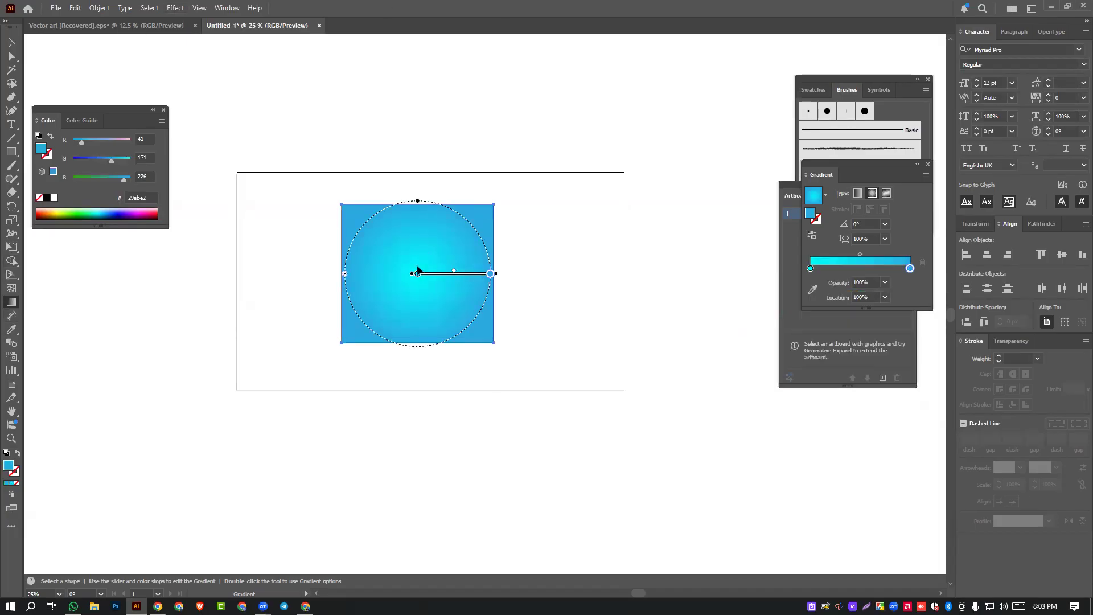
pyautogui.moveTo(416, 263)
pyautogui.mouseDown()
pyautogui.moveTo(490, 336)
pyautogui.moveTo(539, 200)
pyautogui.moveTo(502, 184)
pyautogui.moveTo(484, 206)
pyautogui.moveTo(493, 196)
pyautogui.mouseUp()
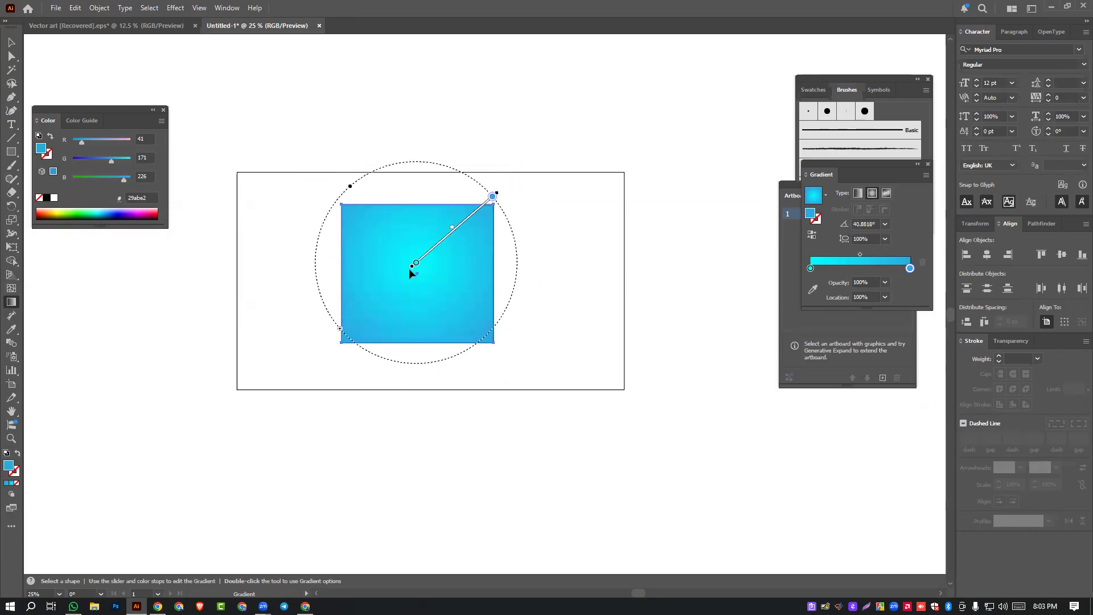
pyautogui.moveTo(411, 267)
pyautogui.mouseDown()
pyautogui.moveTo(414, 309)
pyautogui.moveTo(418, 283)
pyautogui.moveTo(403, 285)
pyautogui.moveTo(416, 278)
pyautogui.mouseUp()
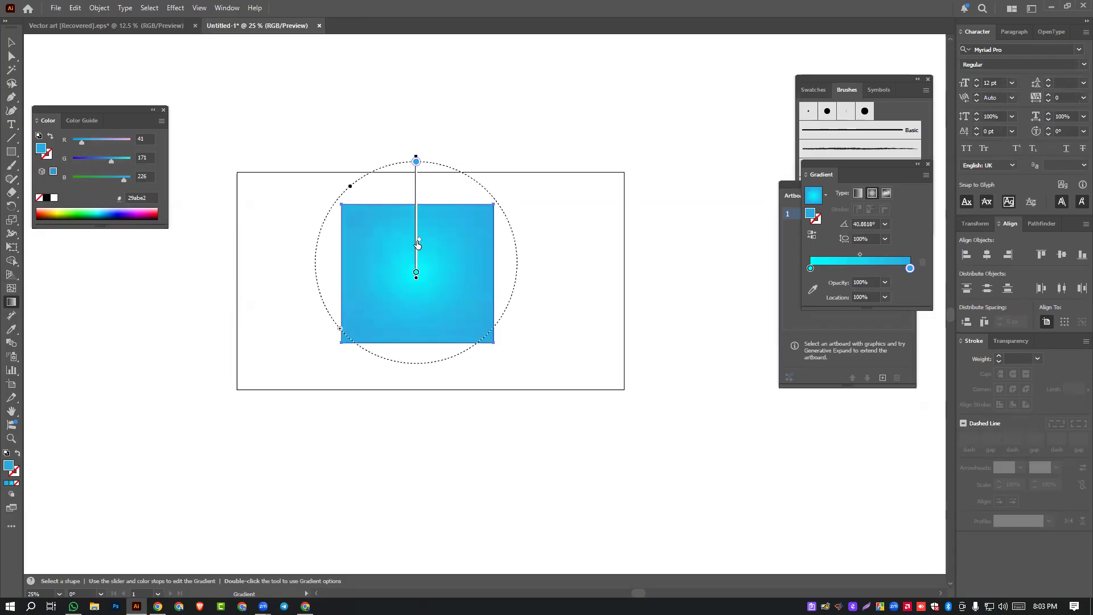
pyautogui.moveTo(414, 265)
pyautogui.mouseDown()
pyautogui.moveTo(403, 224)
pyautogui.moveTo(406, 201)
pyautogui.moveTo(410, 275)
pyautogui.moveTo(425, 199)
pyautogui.moveTo(417, 160)
pyautogui.mouseUp()
pyautogui.moveTo(426, 205)
pyautogui.mouseDown()
pyautogui.moveTo(429, 254)
pyautogui.moveTo(424, 222)
pyautogui.mouseUp()
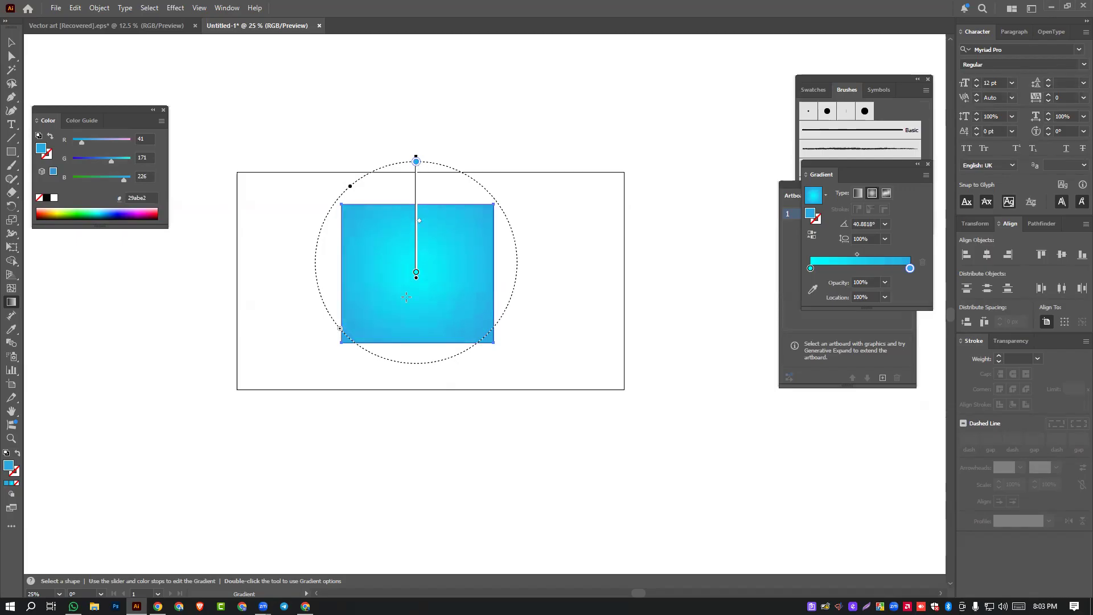
pyautogui.moveTo(416, 278)
pyautogui.mouseDown()
pyautogui.moveTo(390, 342)
pyautogui.moveTo(344, 353)
pyautogui.moveTo(342, 320)
pyautogui.moveTo(420, 195)
pyautogui.moveTo(505, 219)
pyautogui.mouseUp()
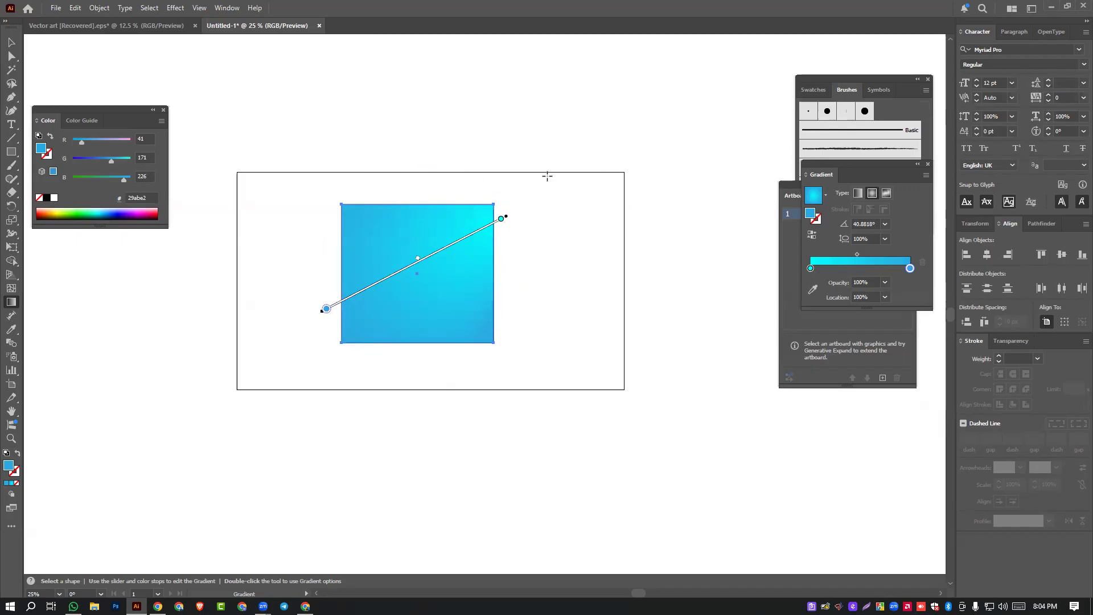
pyautogui.press('v')
pyautogui.click(510, 451)
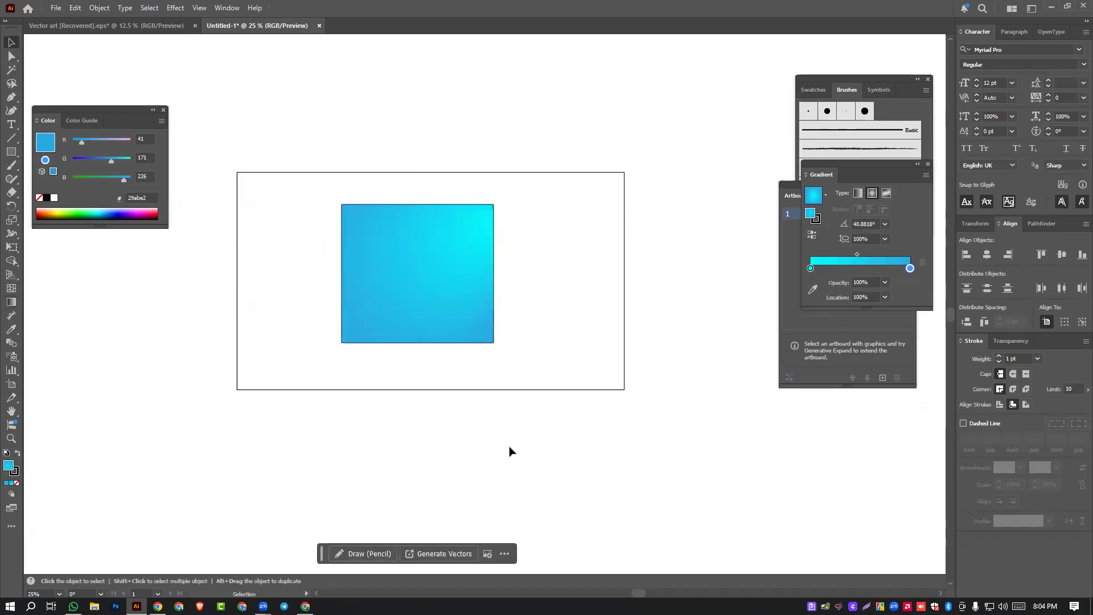
# - Shift the gradient square toward the artboard's left side and place a duplicate to its right
pyautogui.moveTo(422, 241); pyautogui.dragTo(369, 244)
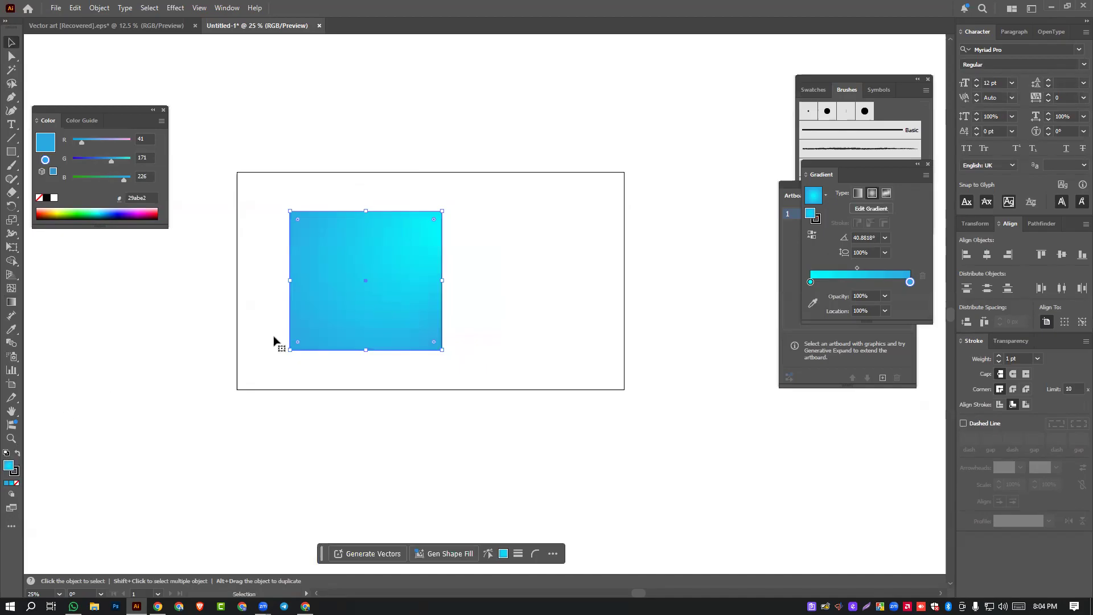
pyautogui.moveTo(335, 297)
pyautogui.mouseDown()
pyautogui.moveTo(657, 310)
pyautogui.moveTo(516, 299)
pyautogui.mouseUp()
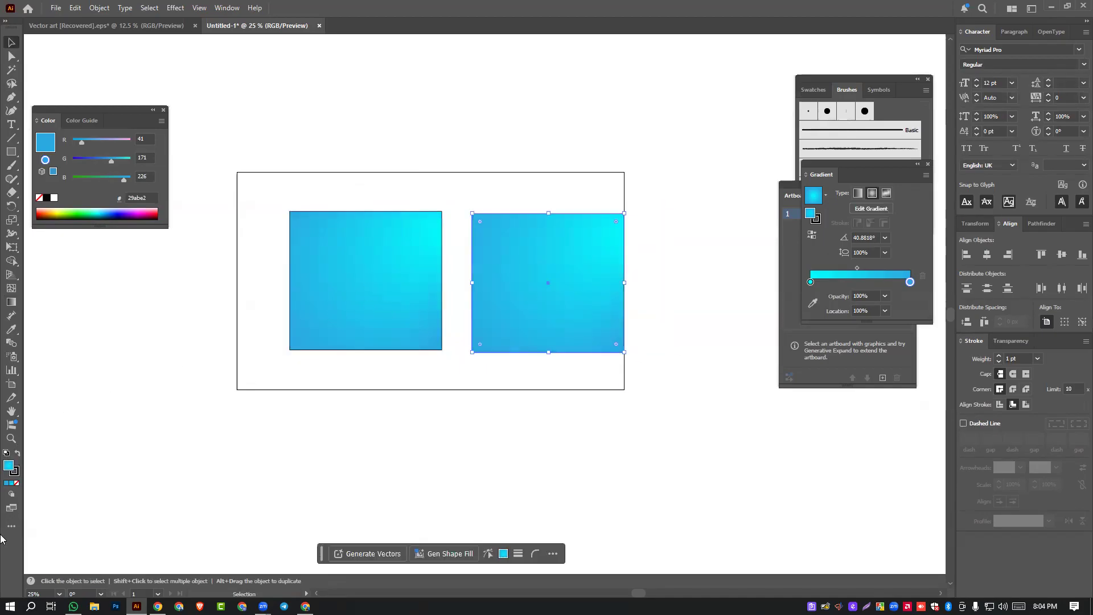
# - Try solid blue fills such as 2ea6ff, 174466 and 006fc1 on the duplicate square and discard the color change
pyautogui.doubleClick(9, 467)
pyautogui.moveTo(730, 182); pyautogui.dragTo(869, 142)
pyautogui.moveTo(808, 255)
pyautogui.mouseDown()
pyautogui.moveTo(849, 197)
pyautogui.moveTo(847, 216)
pyautogui.moveTo(875, 203)
pyautogui.moveTo(888, 178)
pyautogui.moveTo(864, 172)
pyautogui.mouseUp()
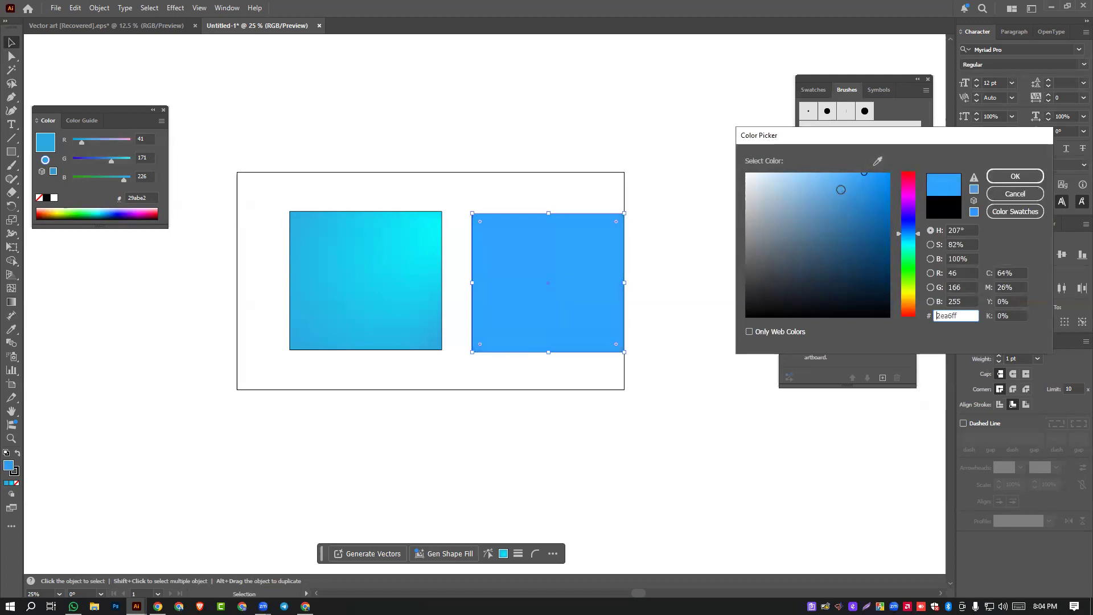
pyautogui.moveTo(864, 174)
pyautogui.mouseDown()
pyautogui.moveTo(871, 205)
pyautogui.moveTo(862, 172)
pyautogui.moveTo(858, 259)
pyautogui.mouseUp()
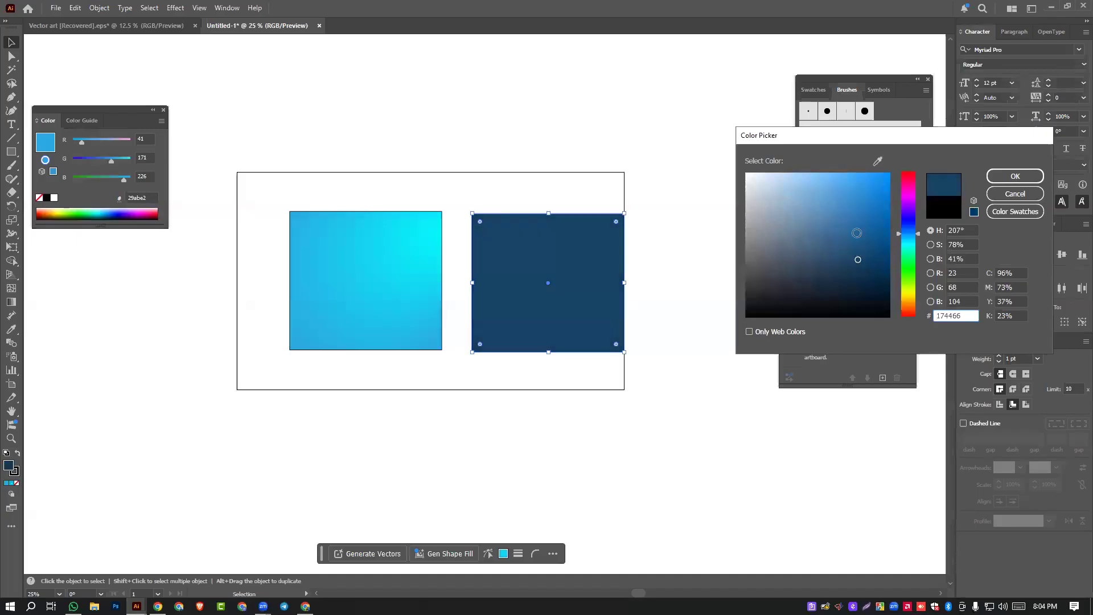
pyautogui.click(857, 173)
pyautogui.moveTo(858, 172)
pyautogui.mouseDown()
pyautogui.moveTo(798, 169)
pyautogui.moveTo(896, 183)
pyautogui.moveTo(929, 211)
pyautogui.mouseUp()
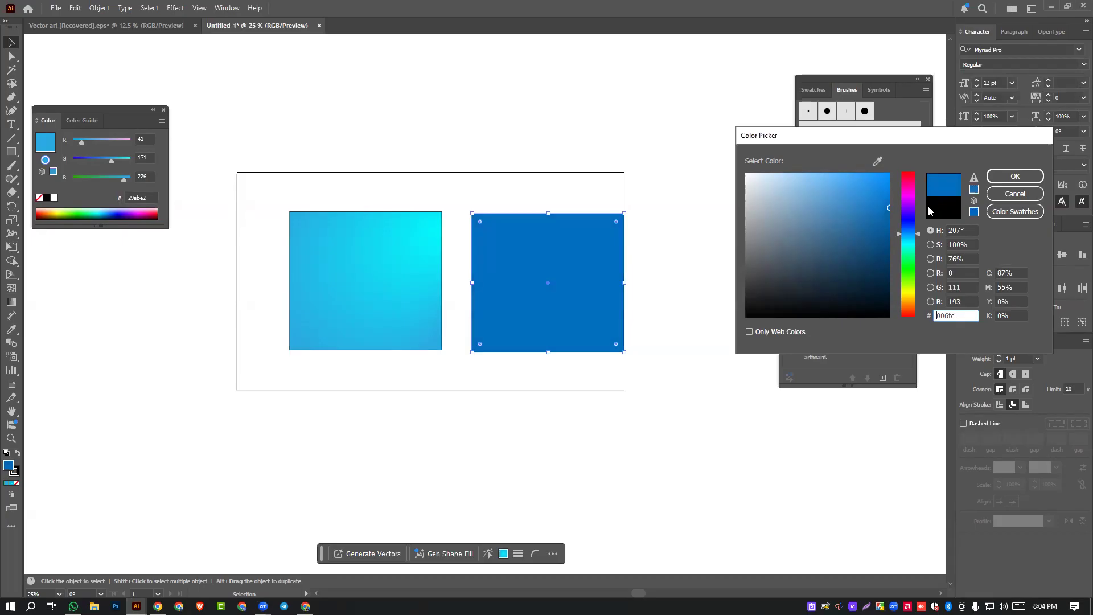
pyautogui.click(1015, 194)
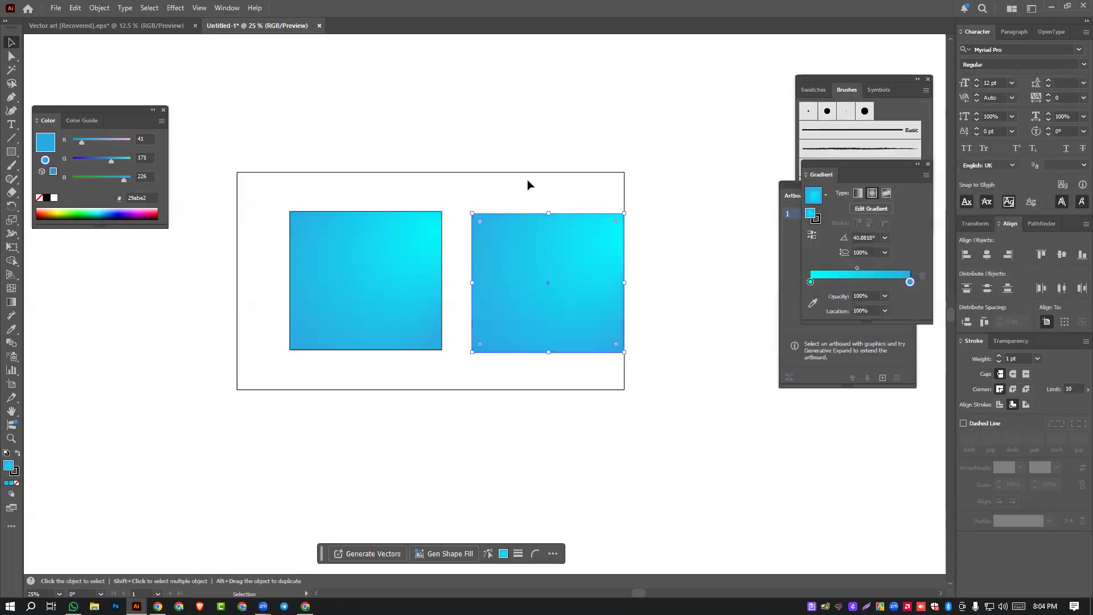
# - Delete both gradient squares from the artboard
pyautogui.press('Delete')
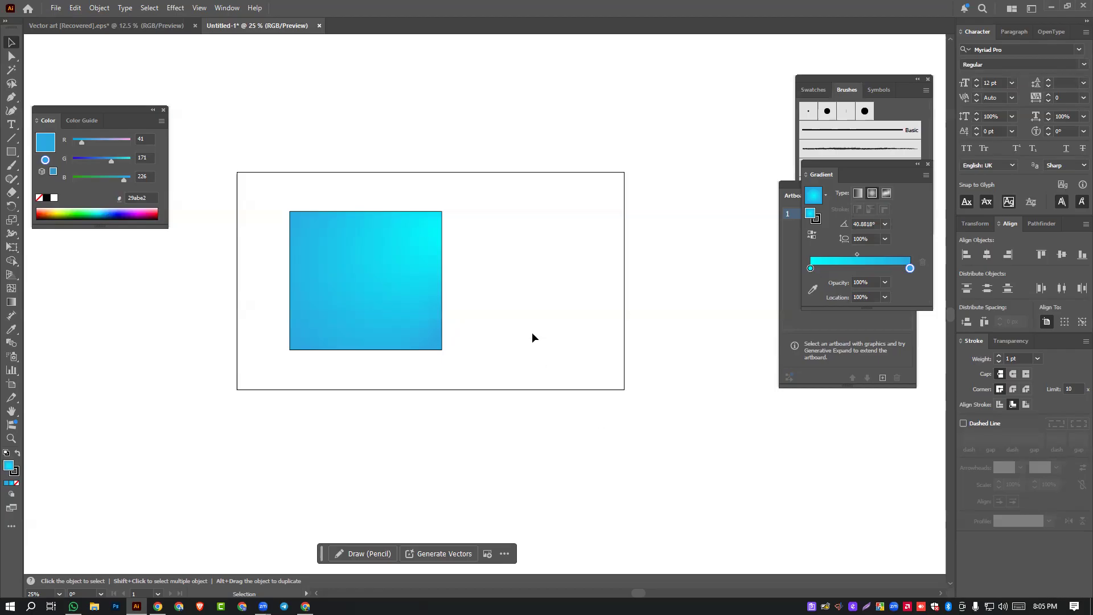
pyautogui.moveTo(320, 208); pyautogui.dragTo(507, 378)
pyautogui.press('Delete')
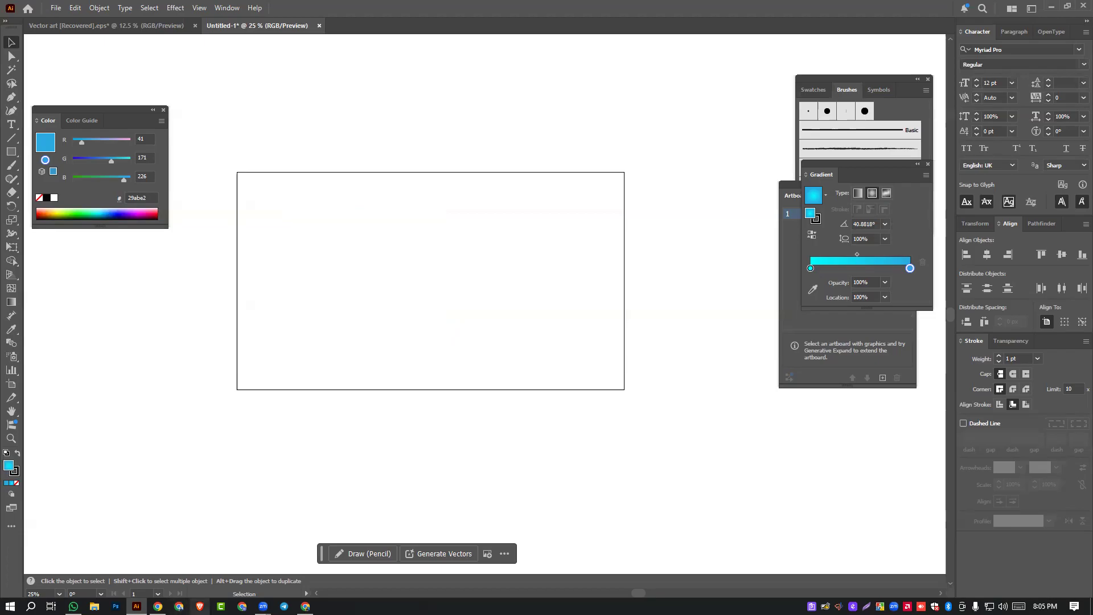
# - Switch to the Facebook group page in Chrome and close the open chat windows
pyautogui.moveTo(158, 606)
pyautogui.click(157, 606)
pyautogui.click(49, 8)
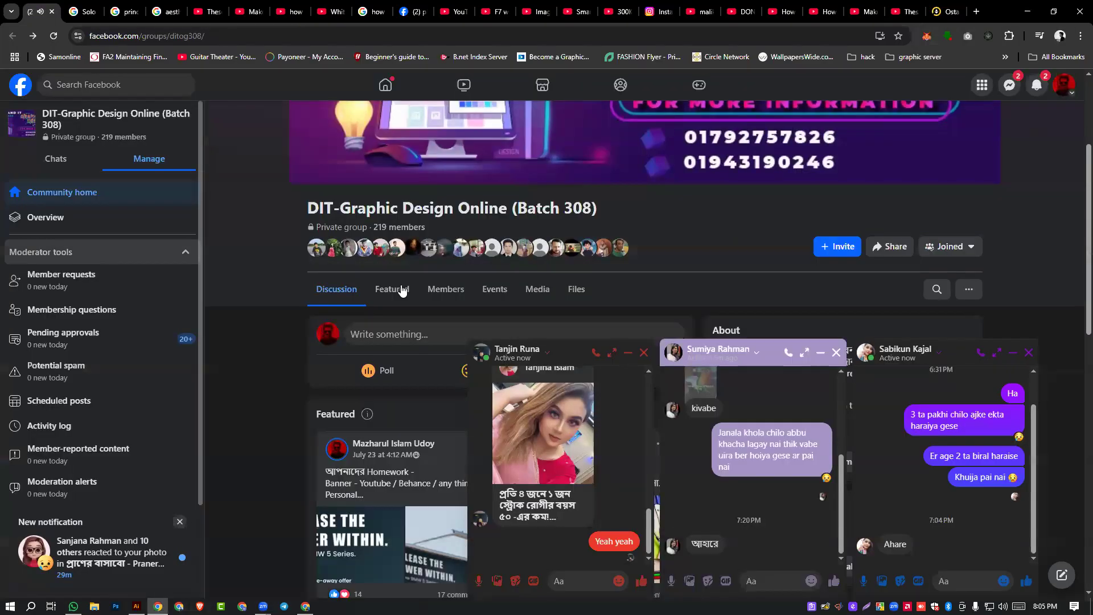
pyautogui.click(642, 354)
pyautogui.click(1029, 354)
pyautogui.click(1029, 354)
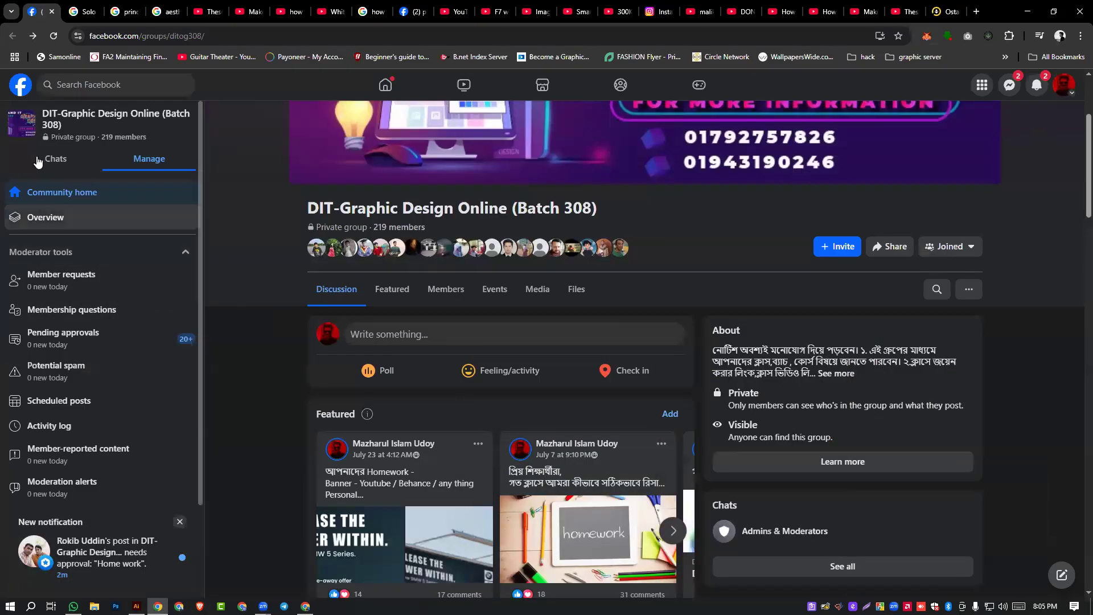
# - Go to the Facebook home feed, expand the group shortcuts and open the DIT-Graphic Design Online (Batch 312) group
pyautogui.click(22, 87)
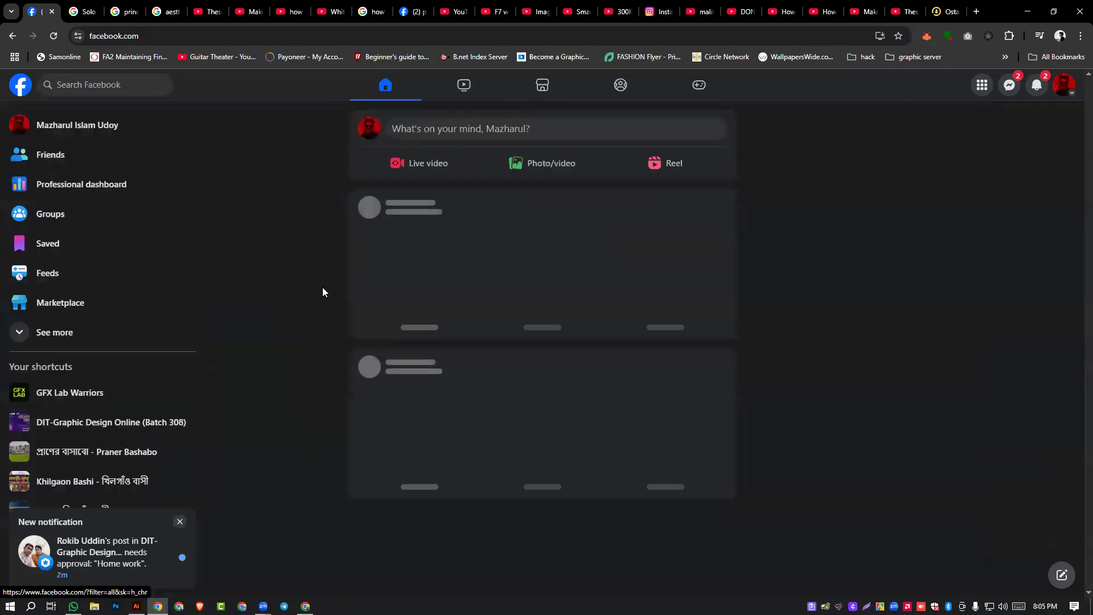
pyautogui.scroll(-10, 258, 375)
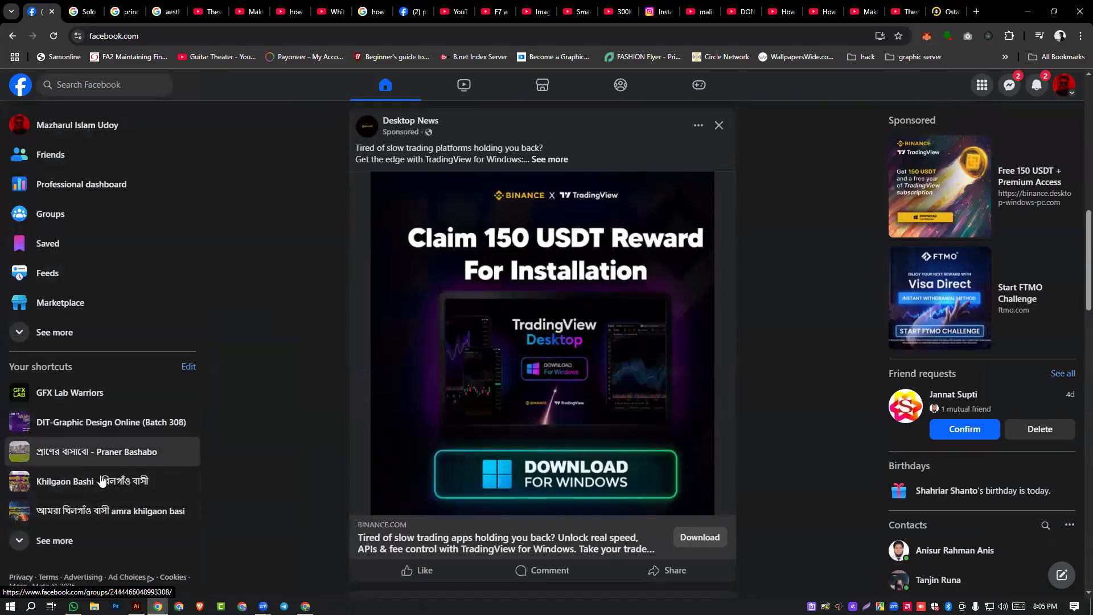
pyautogui.click(69, 541)
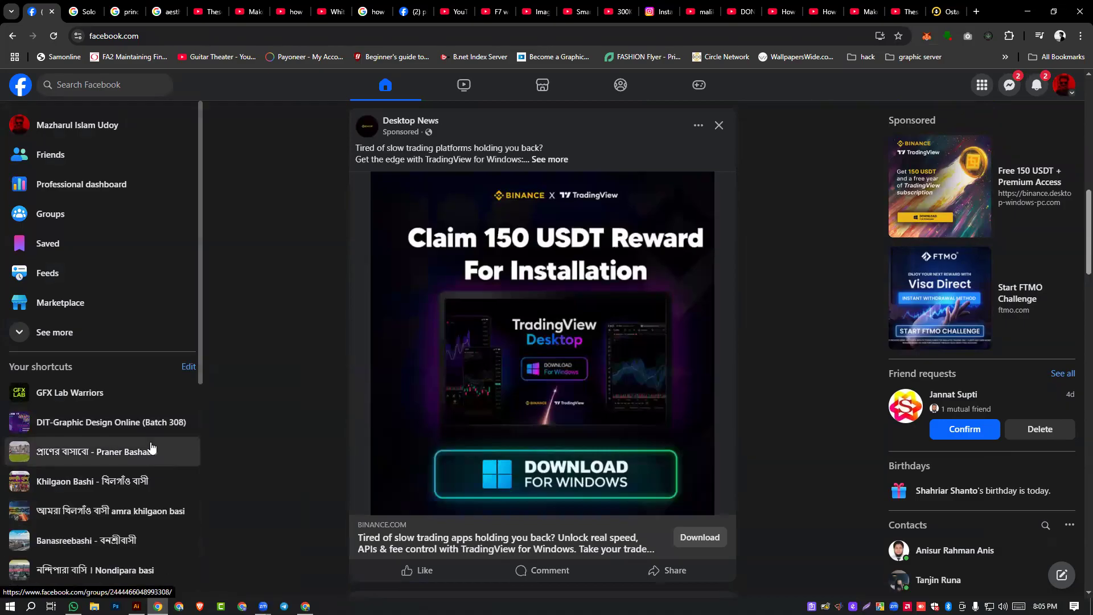
pyautogui.scroll(-3, 151, 447)
pyautogui.scroll(-2, 151, 447)
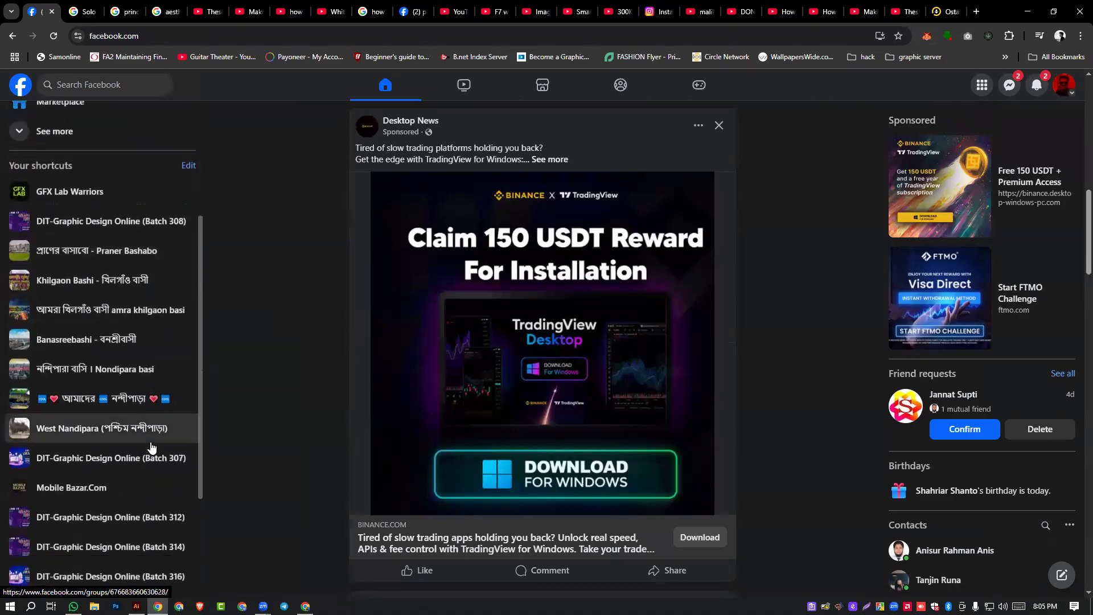
pyautogui.click(95, 434)
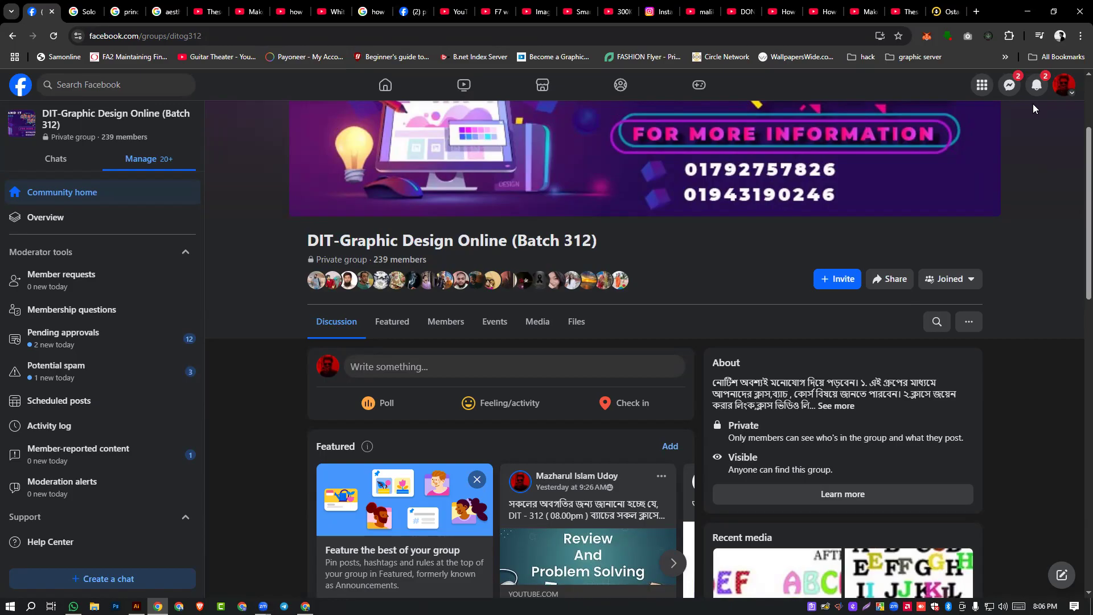
# - Check the recent notifications and examine the posts flagged as potential spam in the Batch 312 group
pyautogui.click(1037, 84)
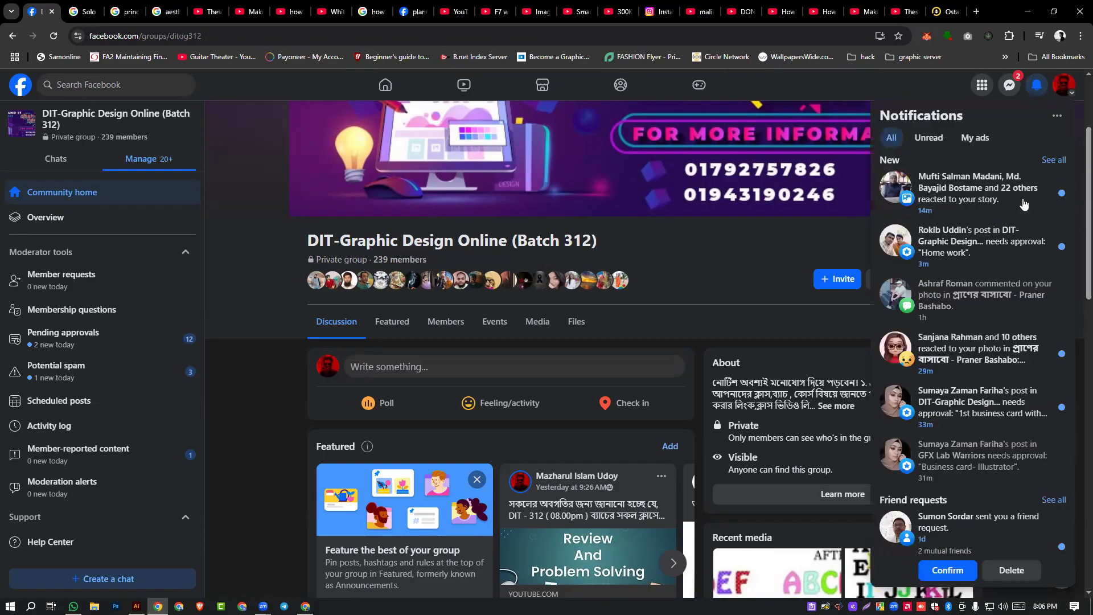
pyautogui.click(664, 215)
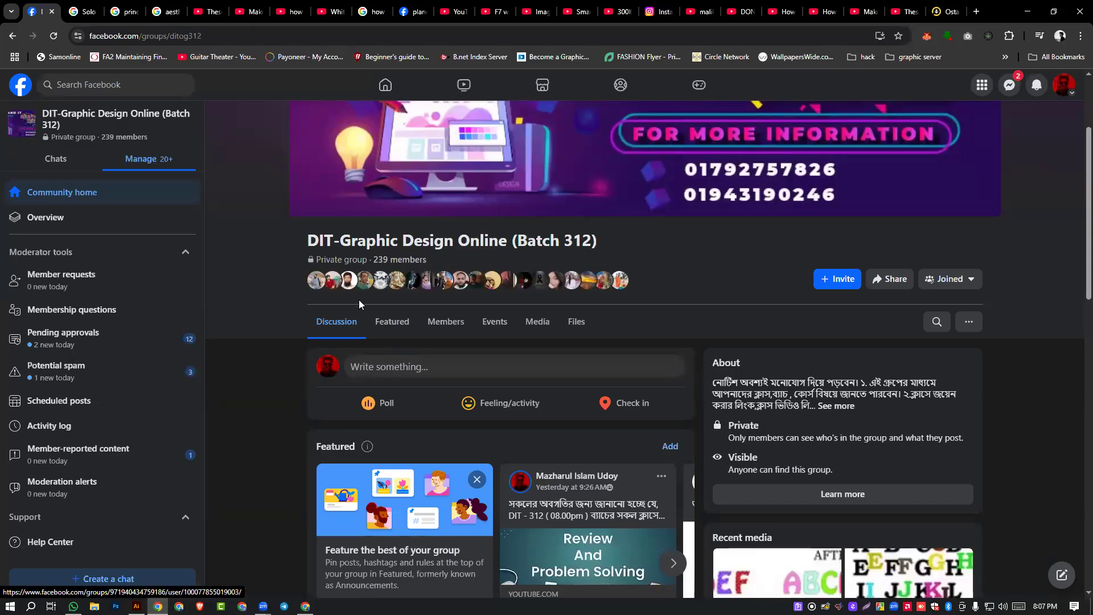
pyautogui.click(86, 380)
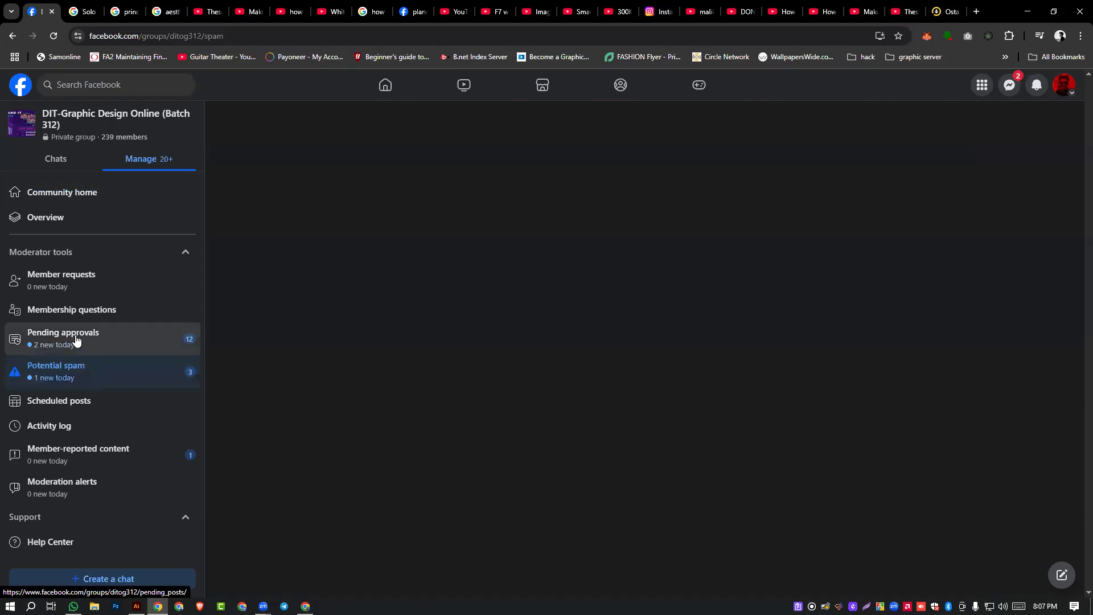
pyautogui.scroll(-5, 647, 341)
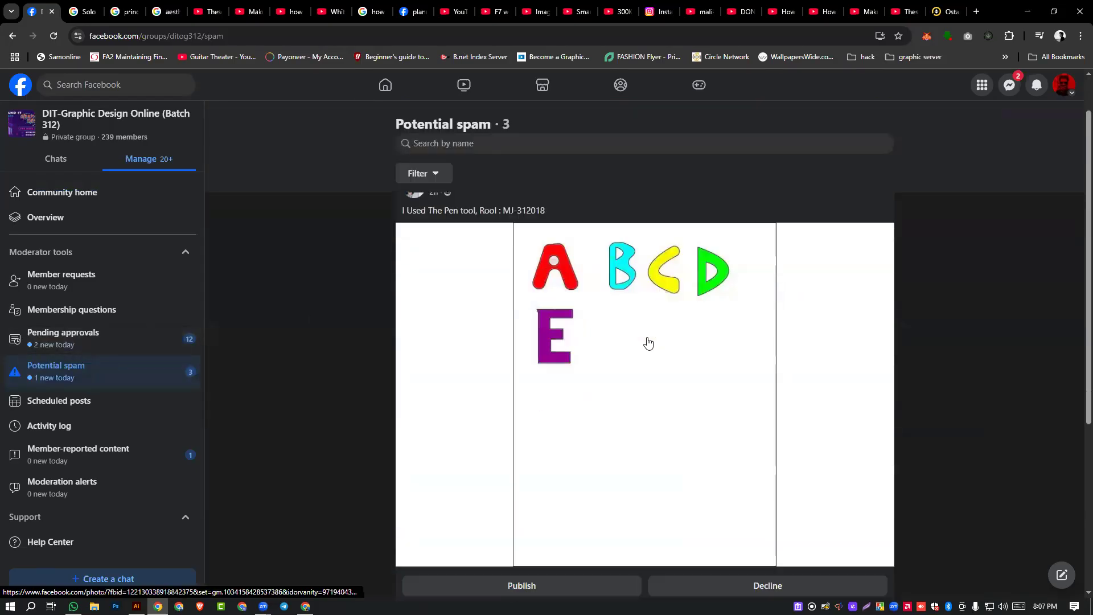
pyautogui.scroll(5, 647, 342)
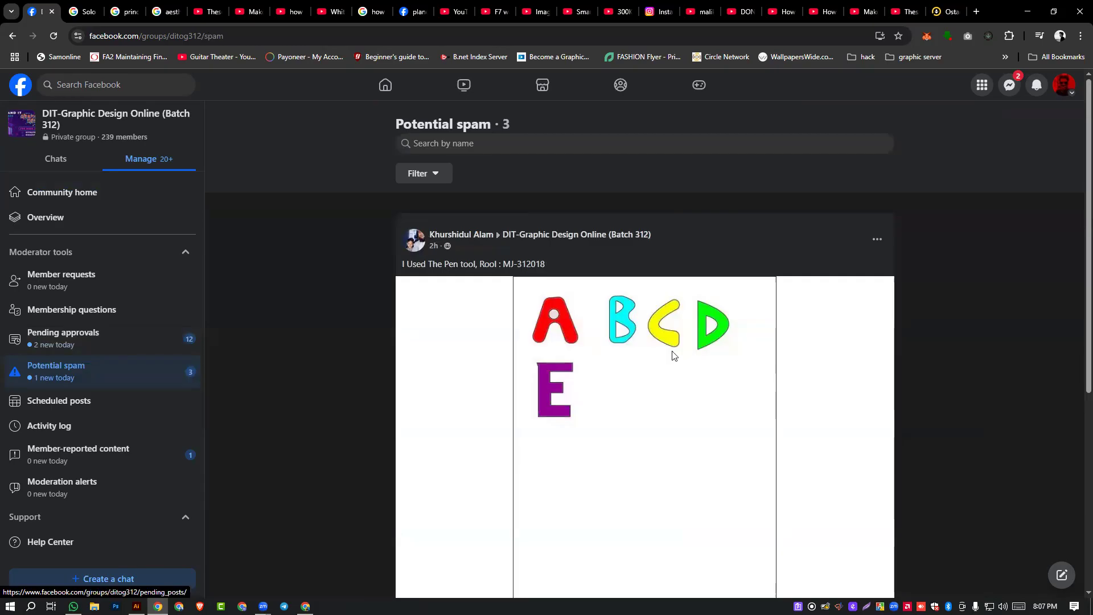
# - Open the group's pending approvals, approve the newest "Home work" post and look through the following request
pyautogui.click(130, 334)
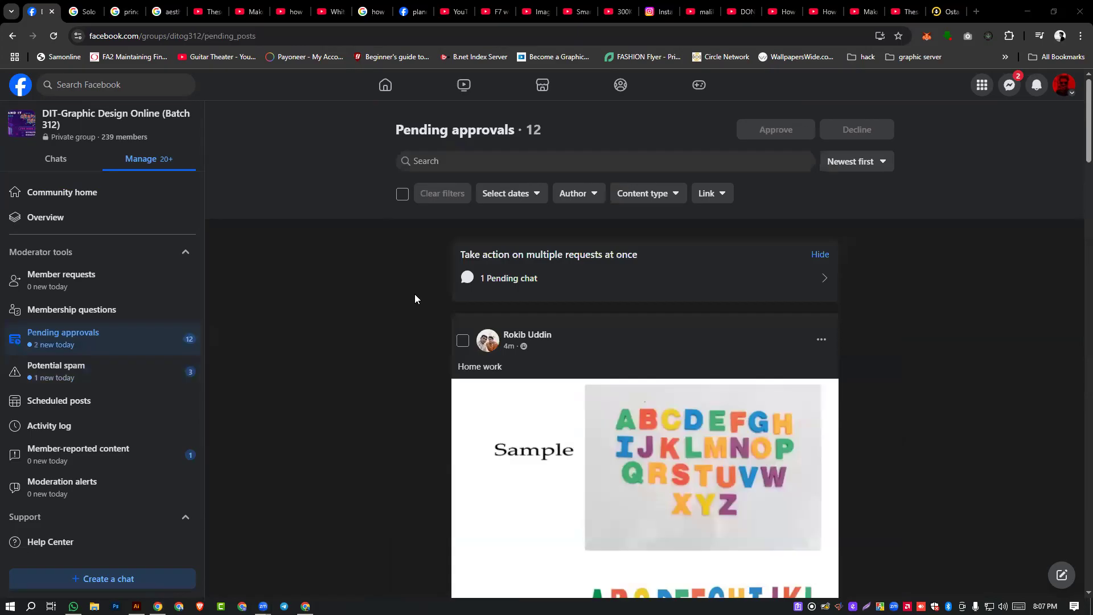
pyautogui.scroll(-8, 553, 287)
pyautogui.click(512, 366)
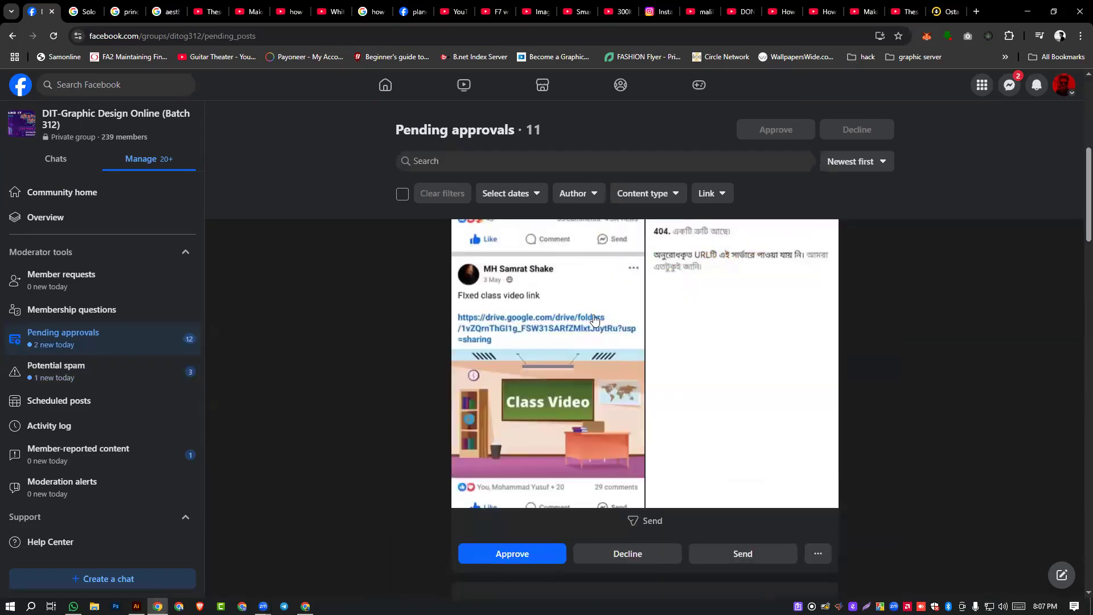
pyautogui.scroll(-3, 593, 319)
pyautogui.scroll(4, 594, 318)
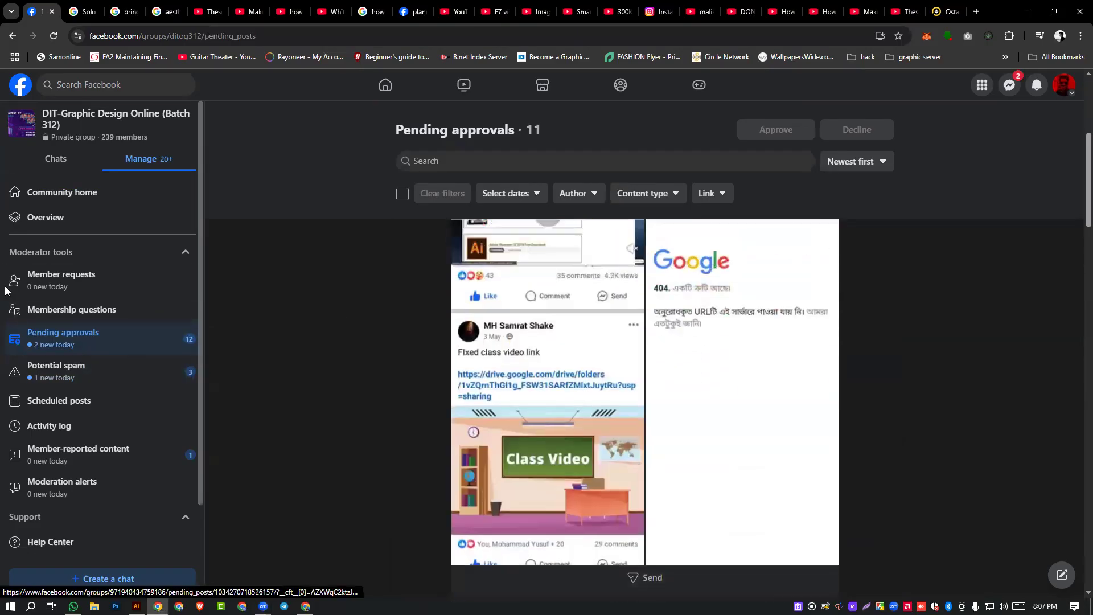
# - Return to the community home and examine the homework image with overlapping coloured letters on a grey background
pyautogui.click(62, 192)
pyautogui.scroll(-10, 543, 337)
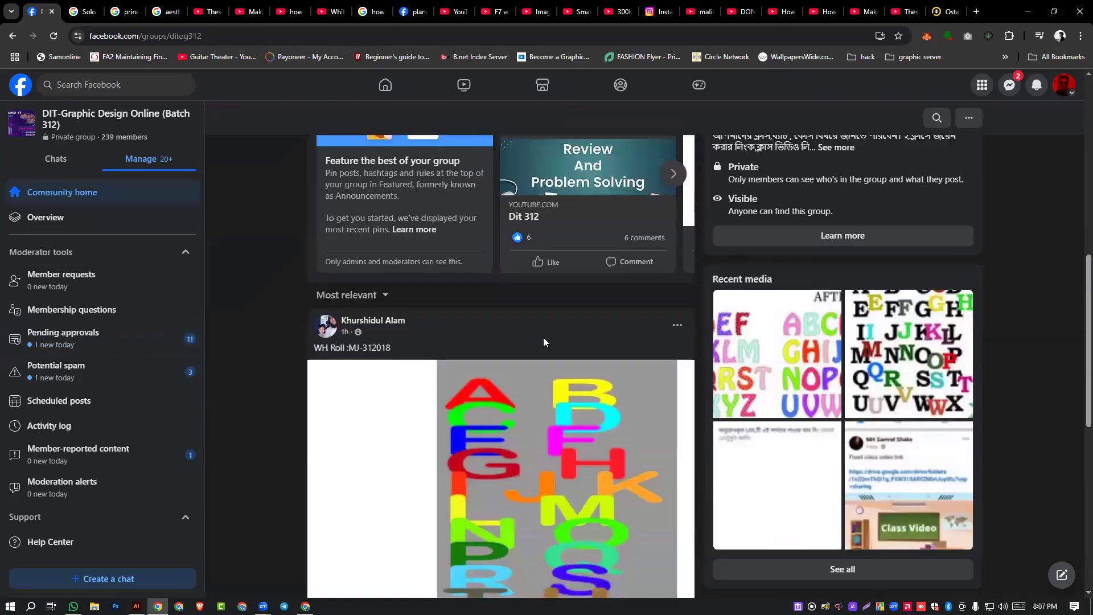
pyautogui.scroll(4, 544, 342)
pyautogui.scroll(-2, 543, 342)
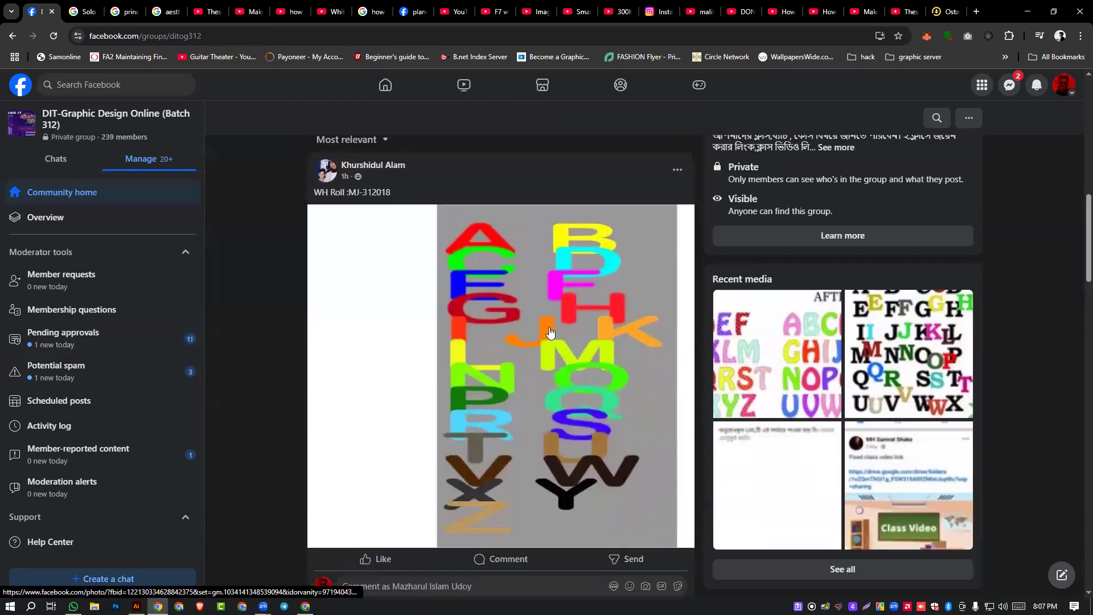
pyautogui.click(546, 341)
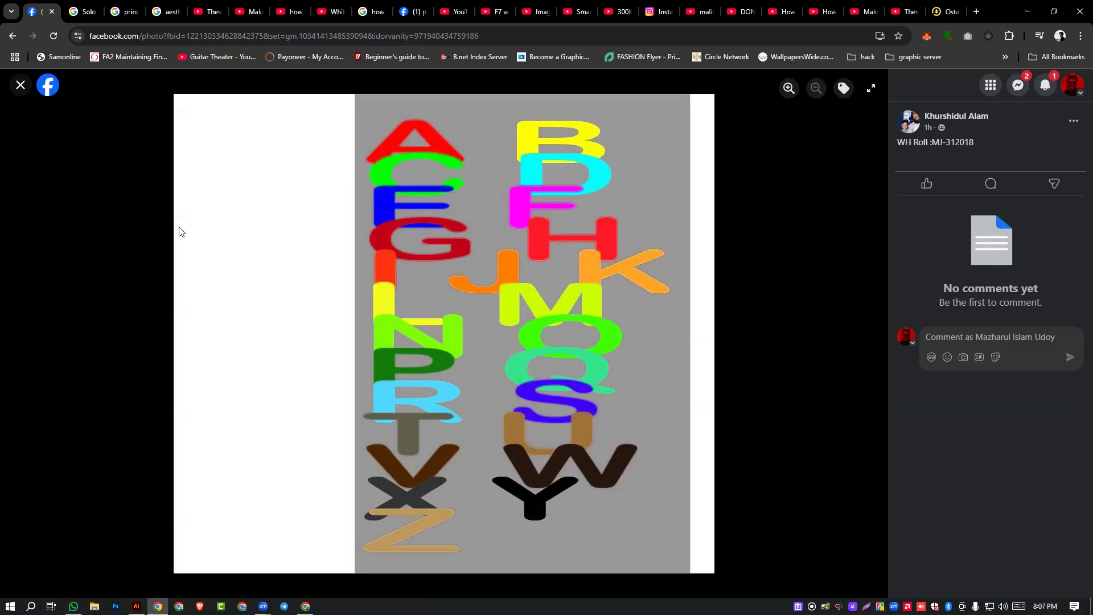
pyautogui.click(21, 85)
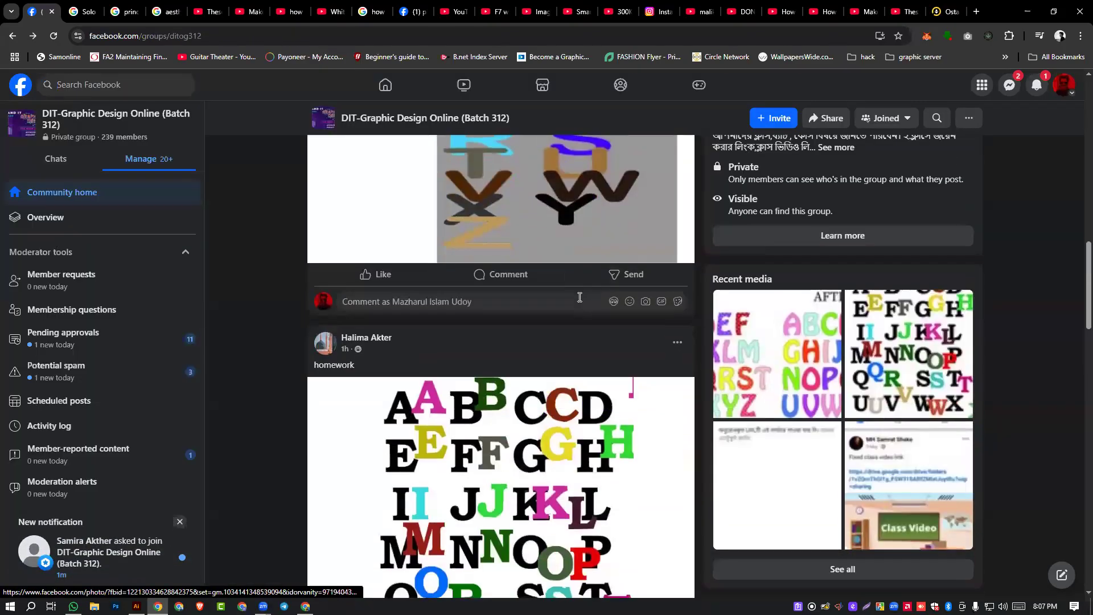
pyautogui.click(579, 300)
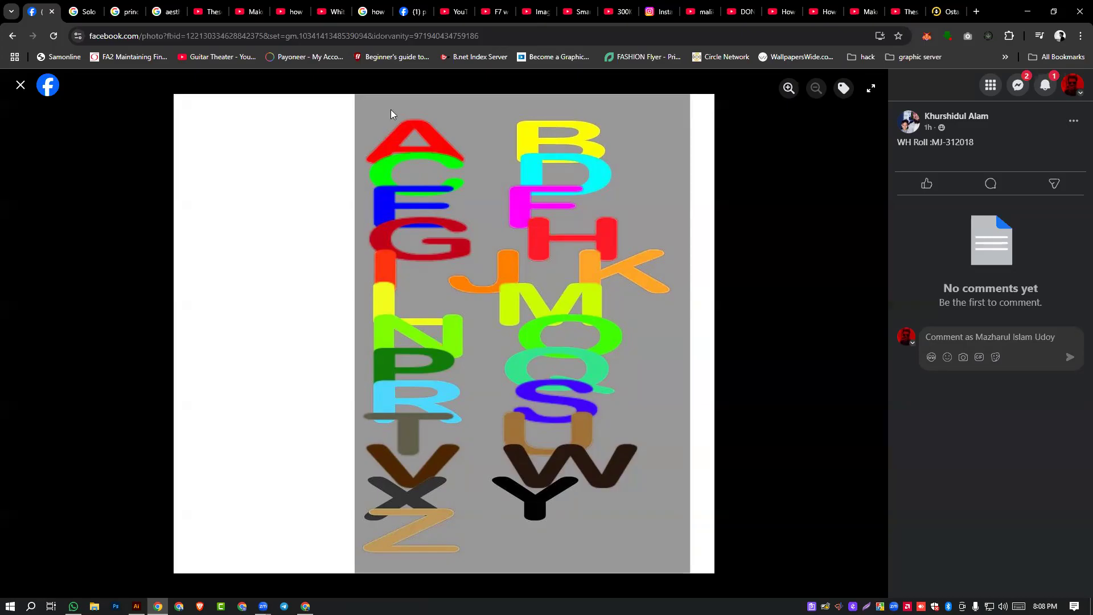
pyautogui.click(20, 85)
# - Open the "homework" image of coloured letters beside black serif letters and examine it enlarged from the first rows to the lower rows
pyautogui.scroll(-8, 583, 383)
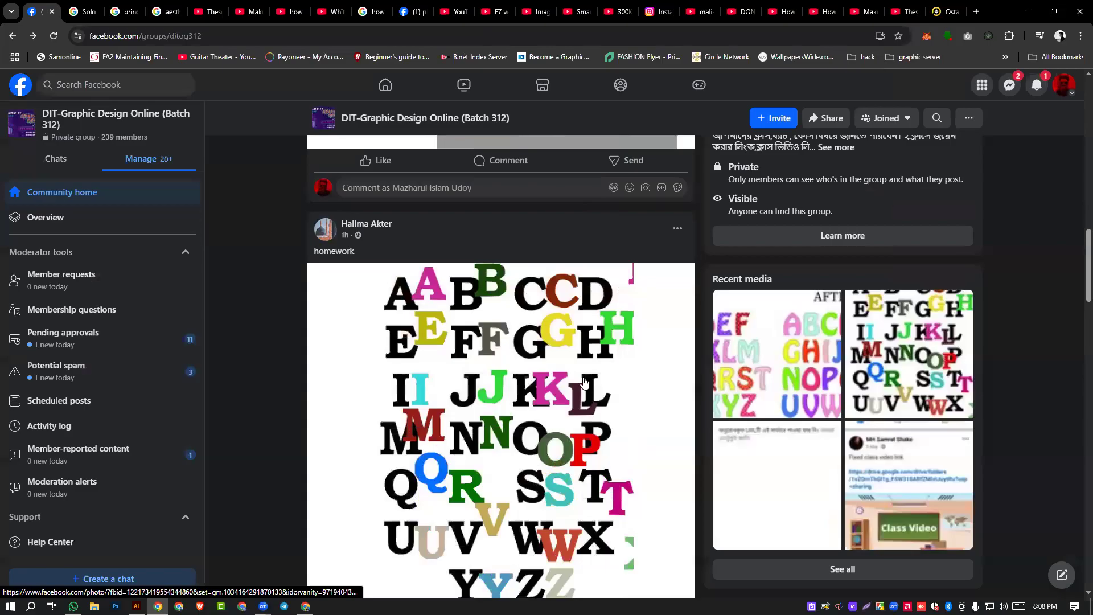
pyautogui.click(388, 340)
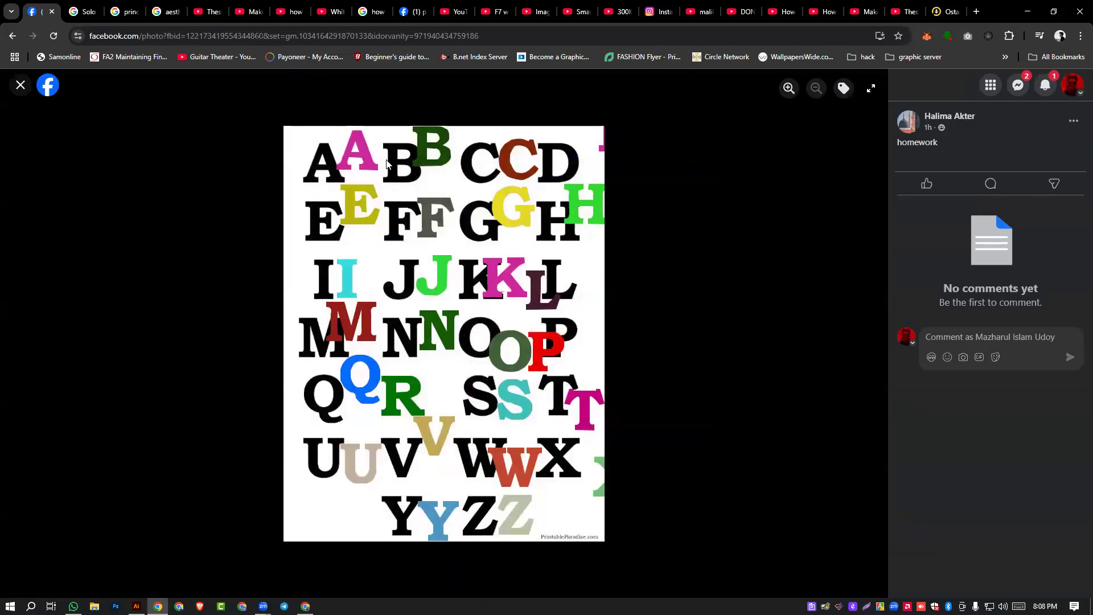
pyautogui.click(789, 88)
pyautogui.moveTo(454, 188); pyautogui.dragTo(449, 320)
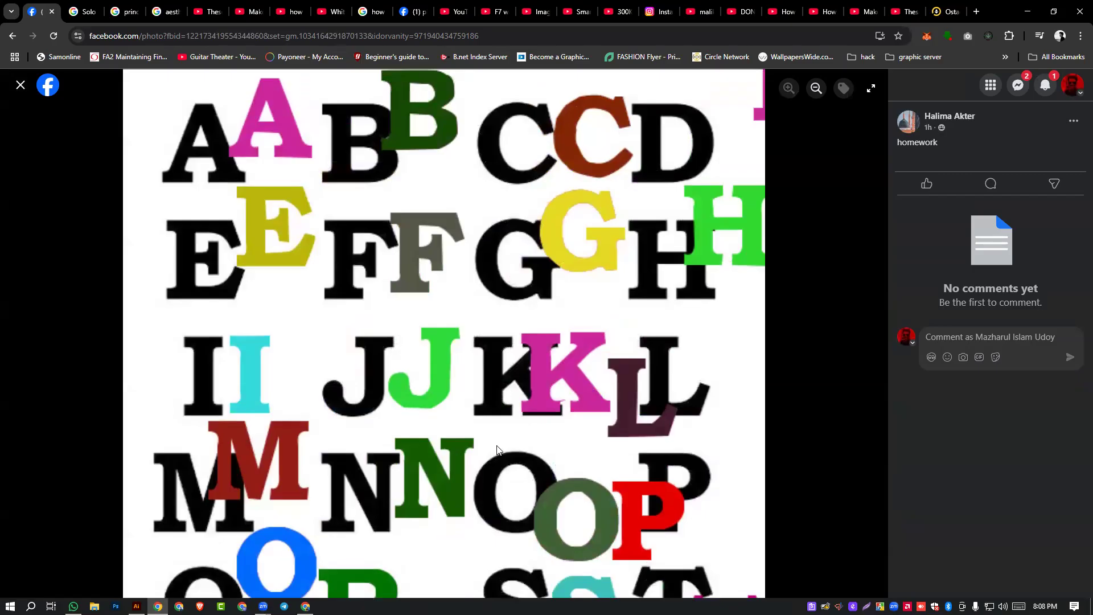
pyautogui.hotkey('alt', 'Tab')
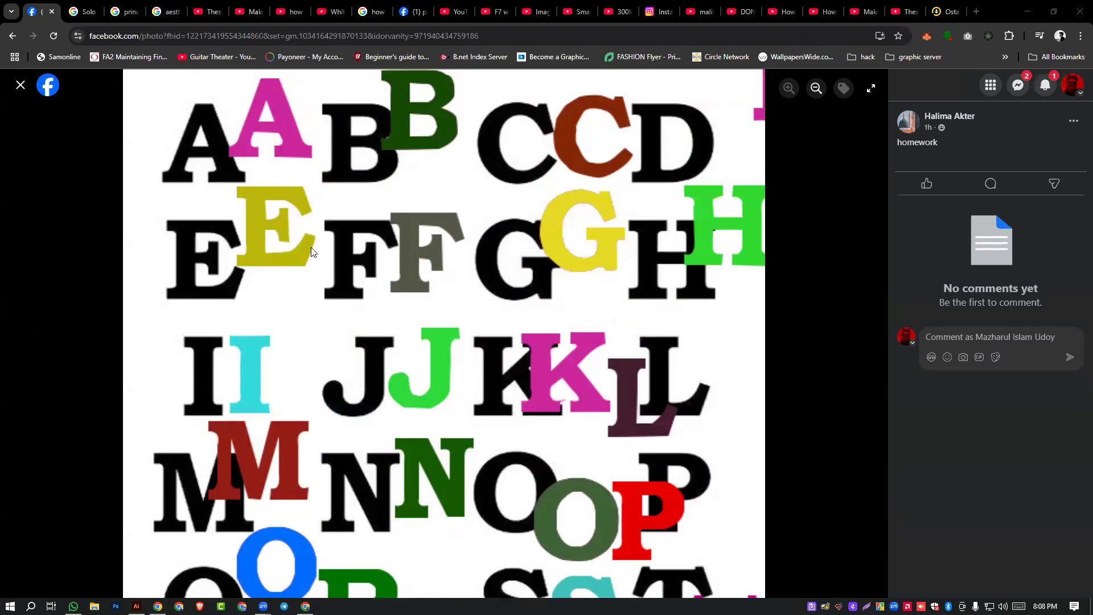
pyautogui.moveTo(567, 373); pyautogui.dragTo(650, 143)
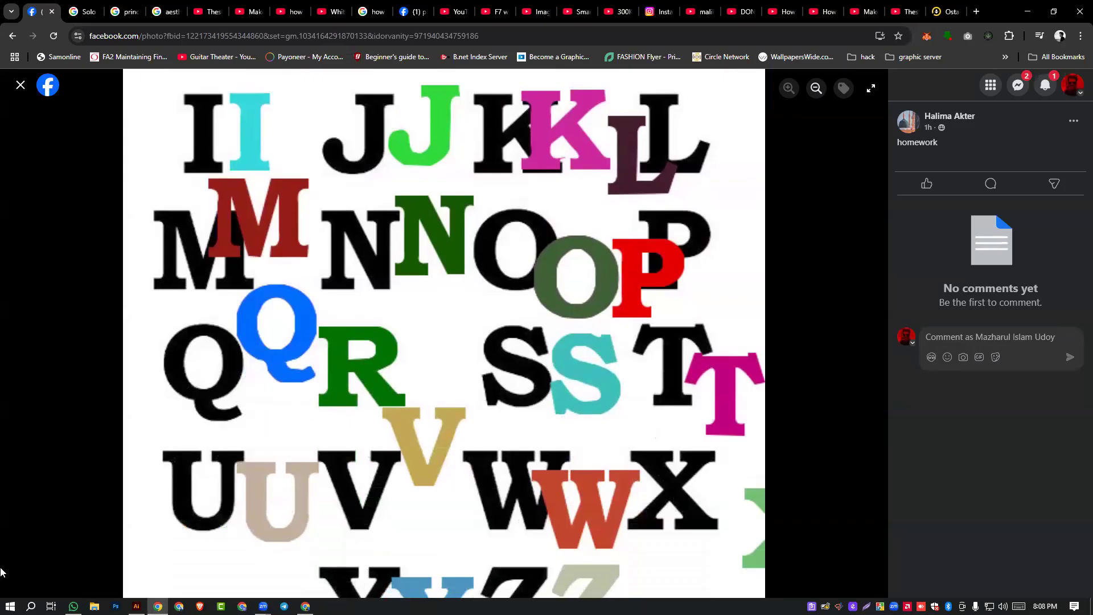
# - Circle the blue Q's tail and the brown C in red on the enlarged homework image, and erase the drawings
pyautogui.moveTo(326, 380); pyautogui.dragTo(197, 390)
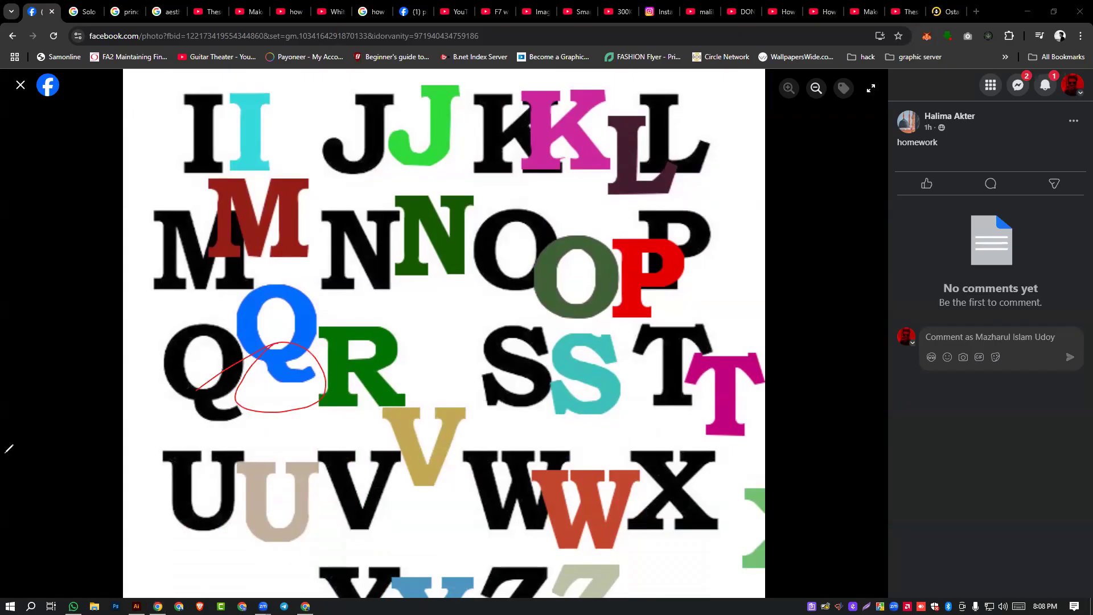
pyautogui.scroll(4, 476, 463)
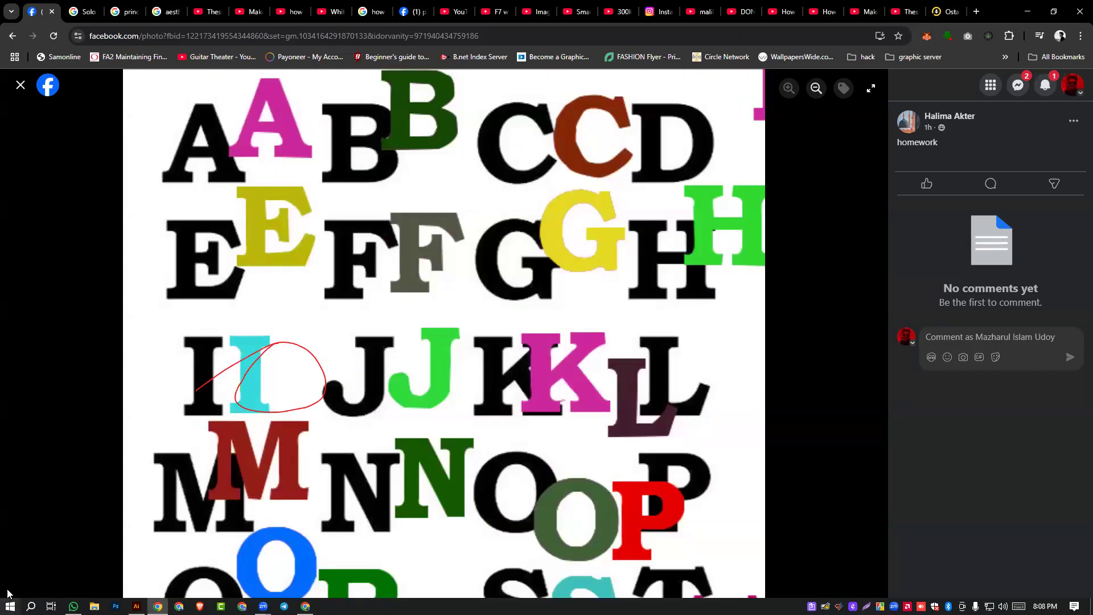
pyautogui.moveTo(478, 121); pyautogui.dragTo(585, 119)
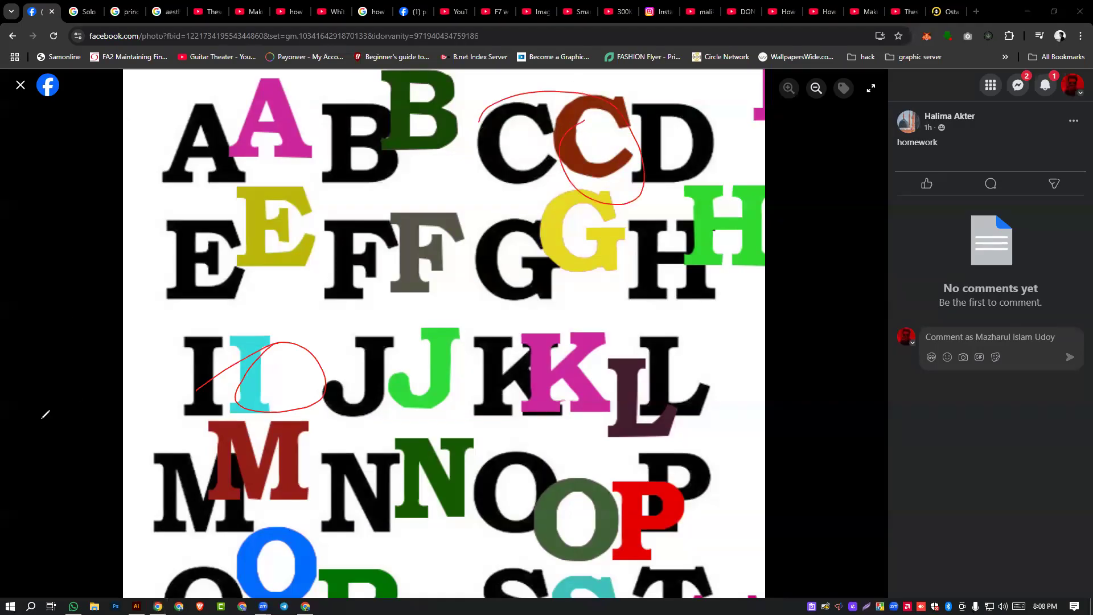
pyautogui.press('e')
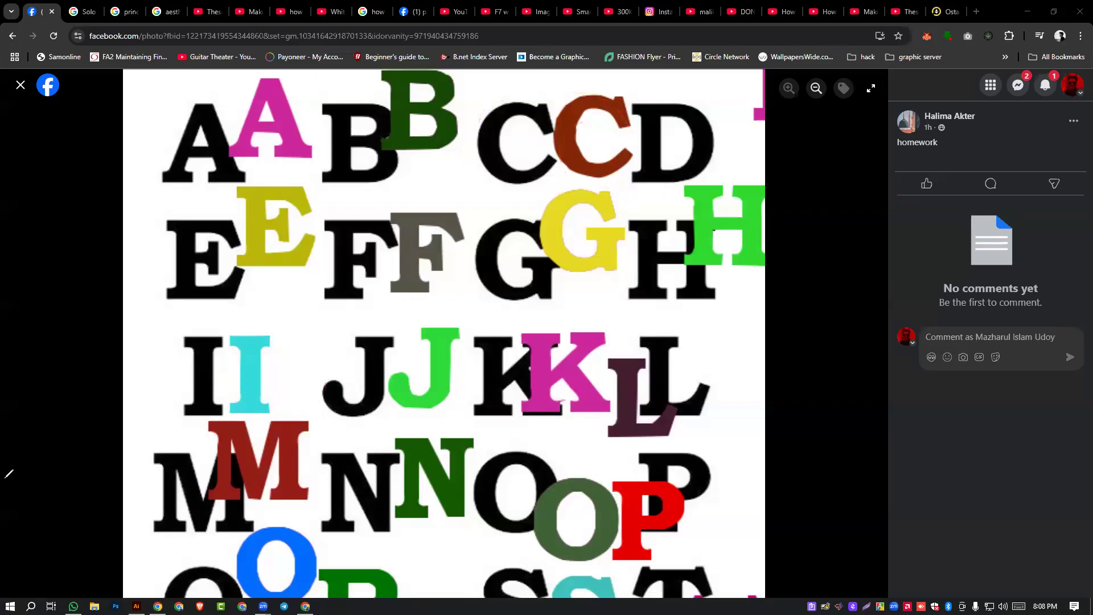
# - Close the enlarged image and examine the BEFORE and AFTER alphabet image in the next homework post
pyautogui.click(20, 85)
pyautogui.scroll(-5, 377, 236)
pyautogui.scroll(-4, 378, 245)
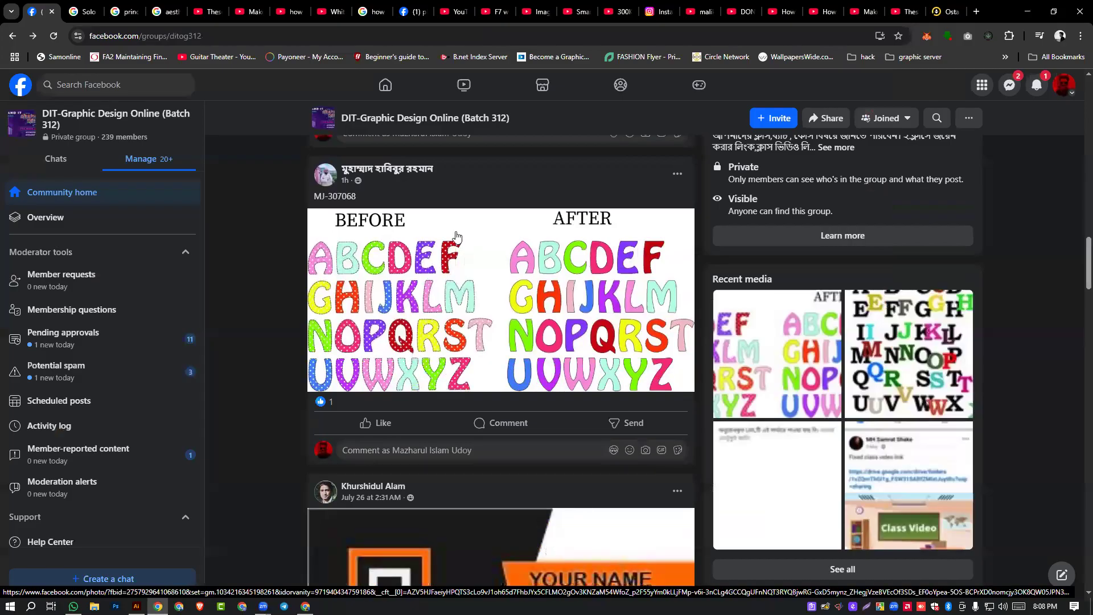
pyautogui.click(419, 274)
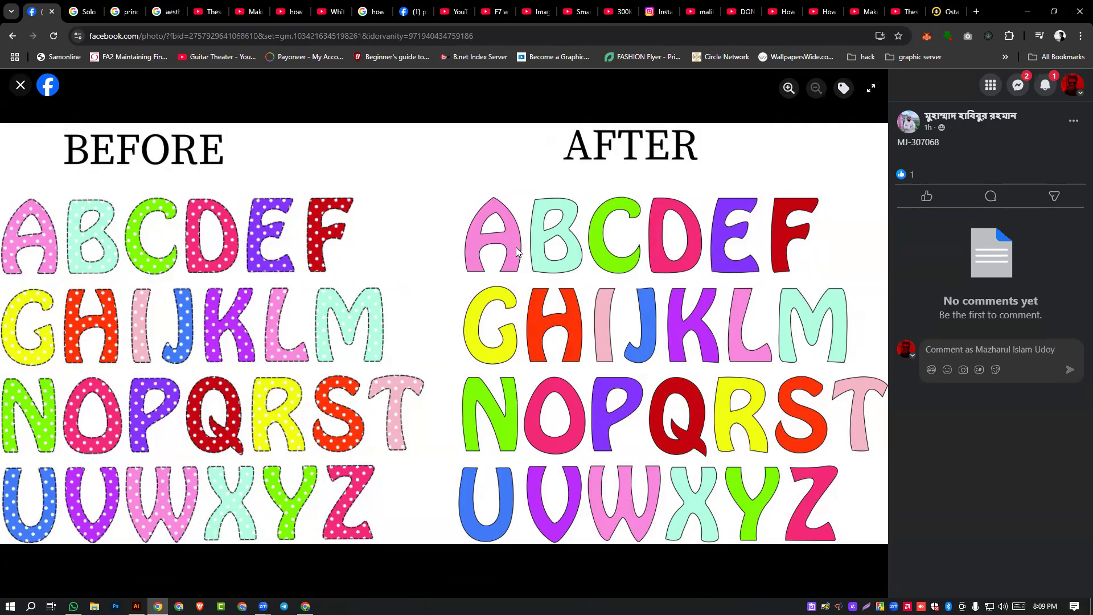
pyautogui.click(21, 85)
# - Browse past the business card post and open the "Homework: Alphabet Outline using Pen Tool" image
pyautogui.scroll(-5, 422, 309)
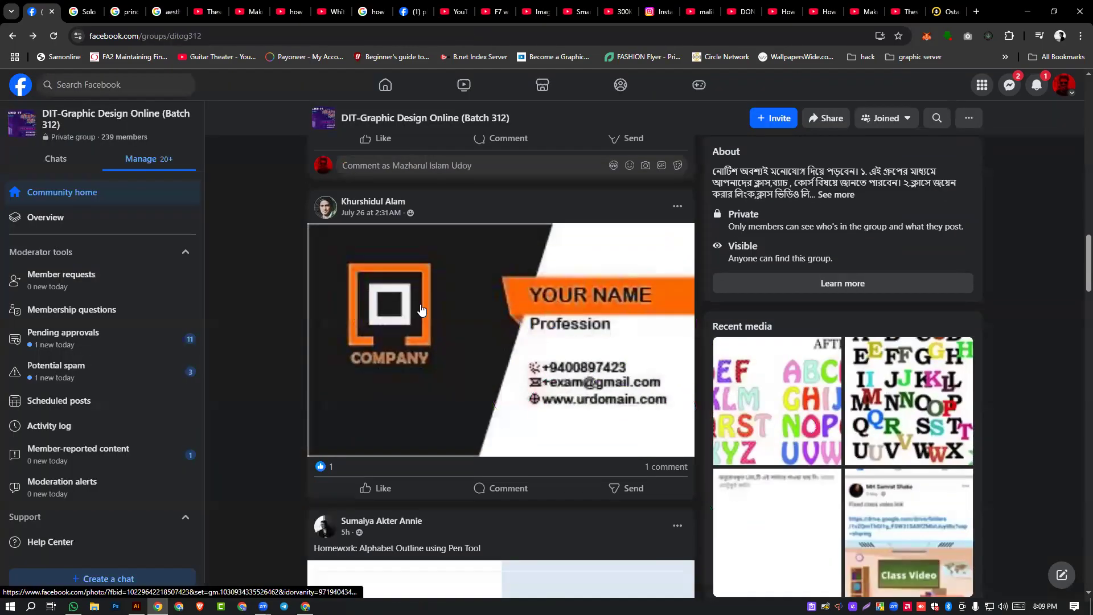
pyautogui.scroll(-5, 421, 309)
pyautogui.scroll(5, 419, 310)
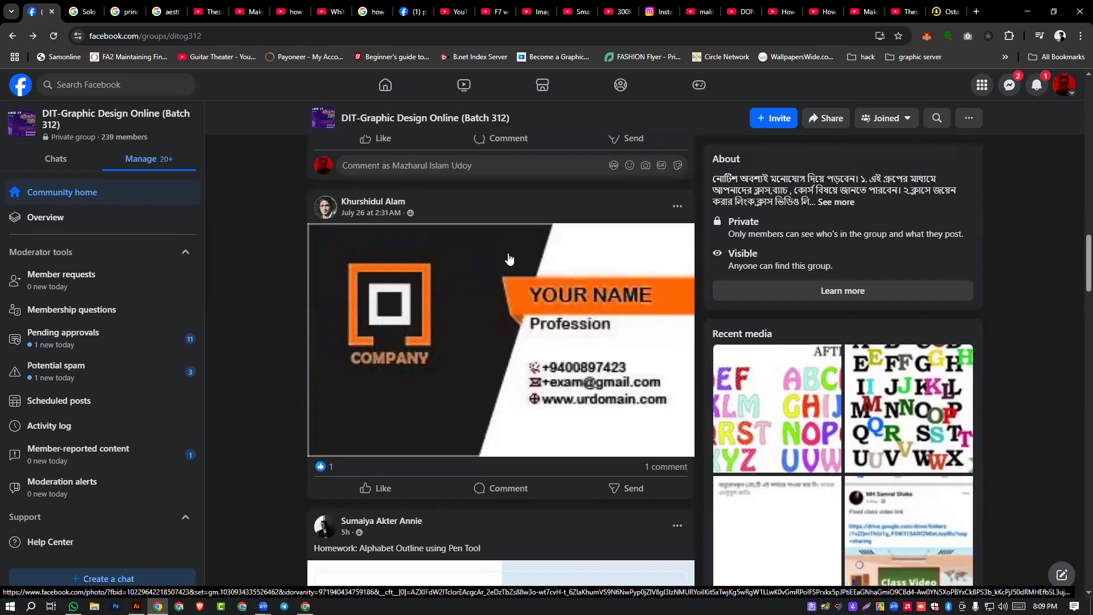
pyautogui.scroll(-2, 519, 321)
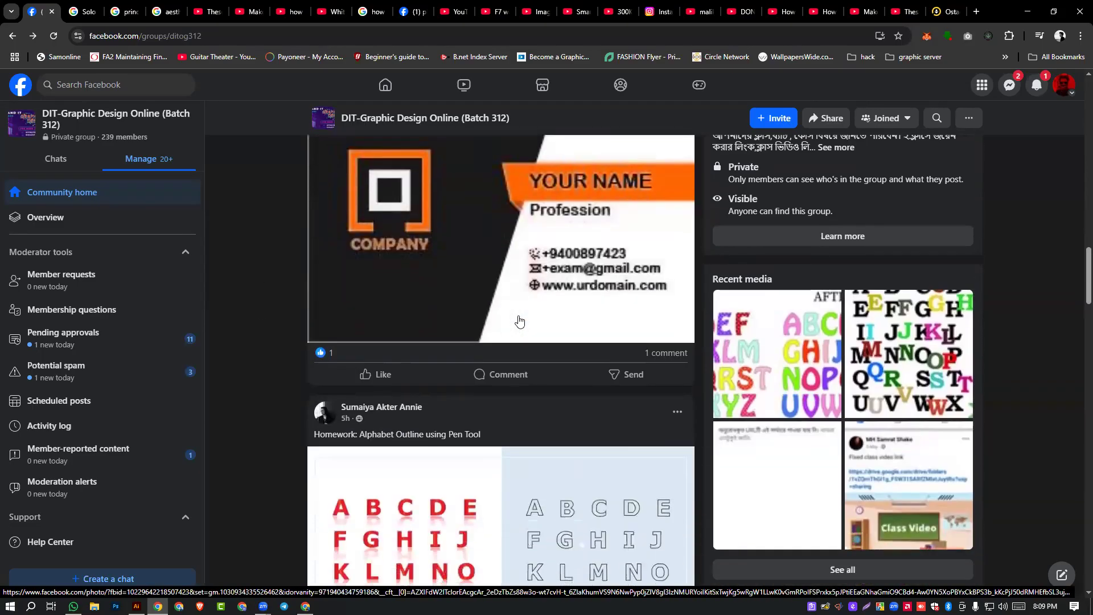
pyautogui.scroll(2, 520, 321)
pyautogui.scroll(-6, 518, 315)
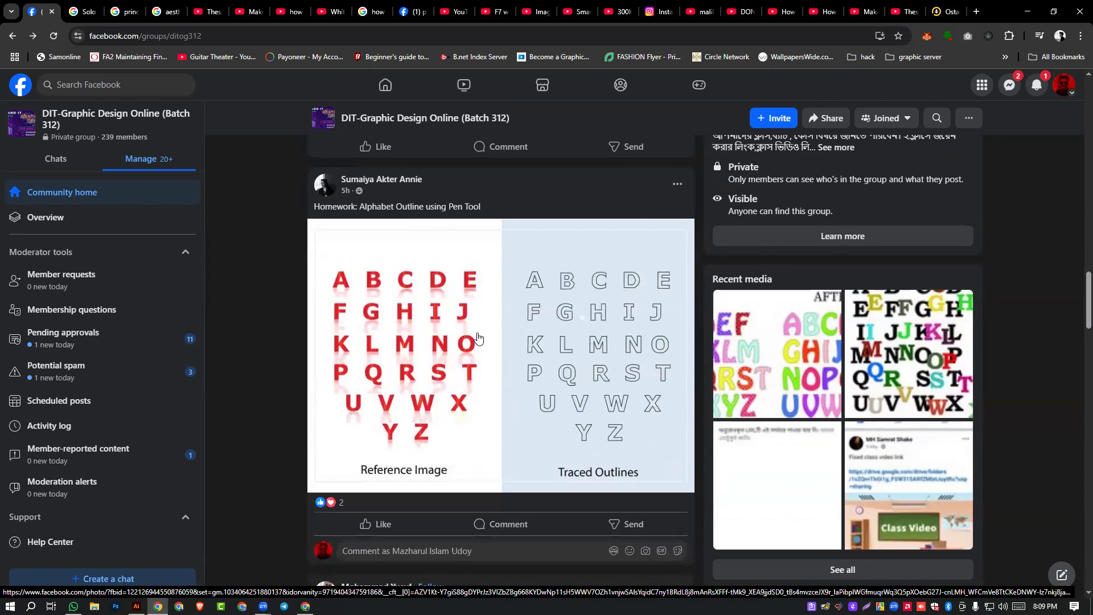
pyautogui.click(477, 338)
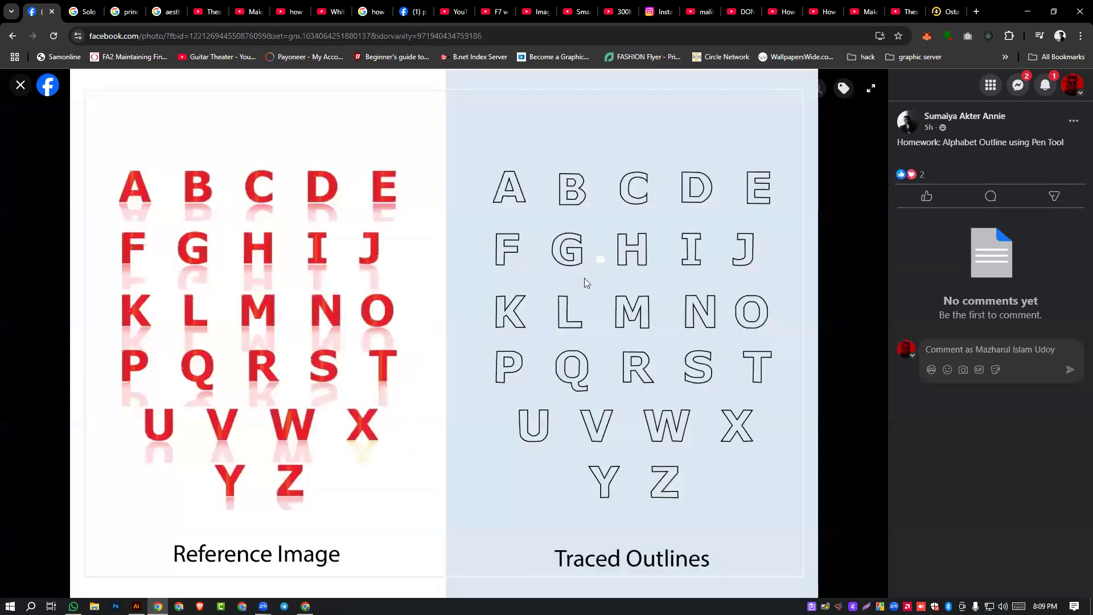
pyautogui.moveTo(935, 119)
# - Circle the traced U, C and O outlines in red on the image, and clear the markings
pyautogui.moveTo(547, 432)
pyautogui.mouseDown()
pyautogui.moveTo(543, 449)
pyautogui.moveTo(530, 431)
pyautogui.mouseUp()
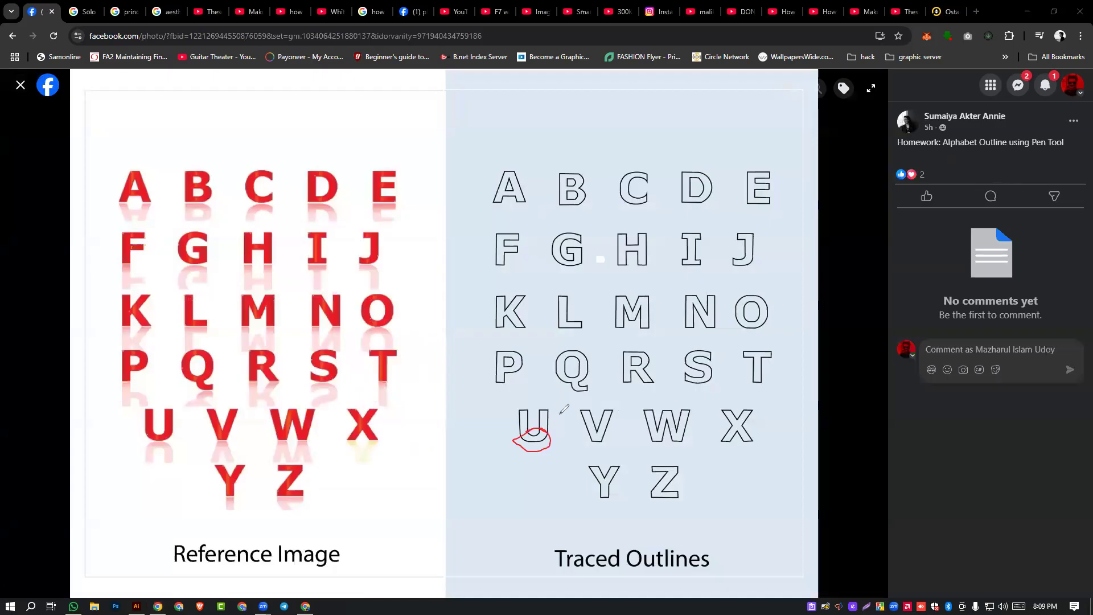
pyautogui.moveTo(633, 171)
pyautogui.mouseDown()
pyautogui.moveTo(645, 200)
pyautogui.moveTo(625, 174)
pyautogui.mouseUp()
pyautogui.moveTo(753, 296)
pyautogui.mouseDown()
pyautogui.moveTo(746, 323)
pyautogui.moveTo(771, 297)
pyautogui.moveTo(724, 328)
pyautogui.mouseUp()
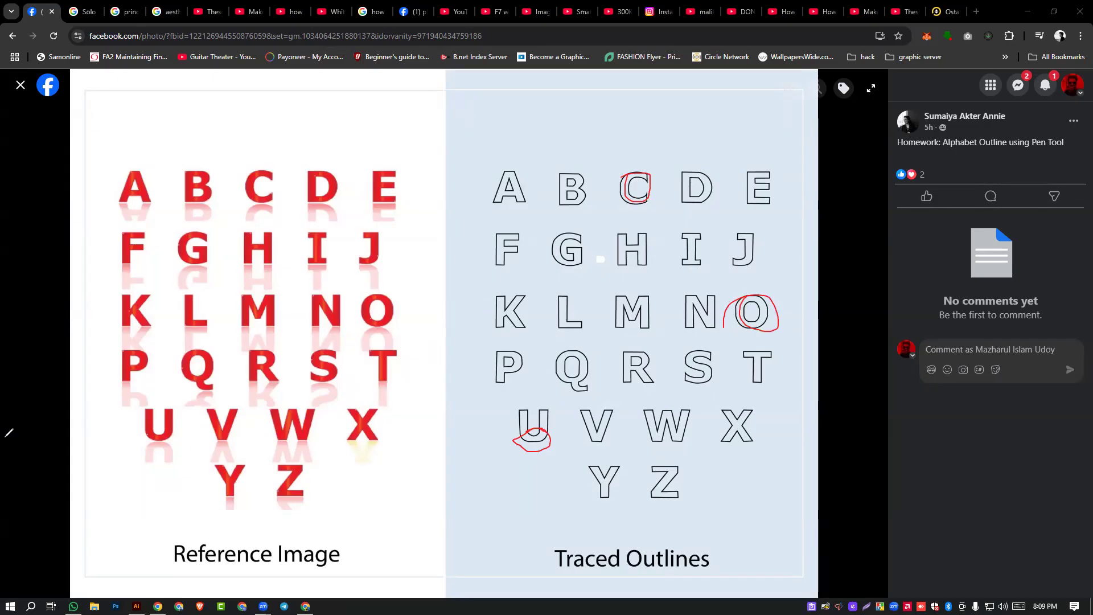
pyautogui.click(20, 502)
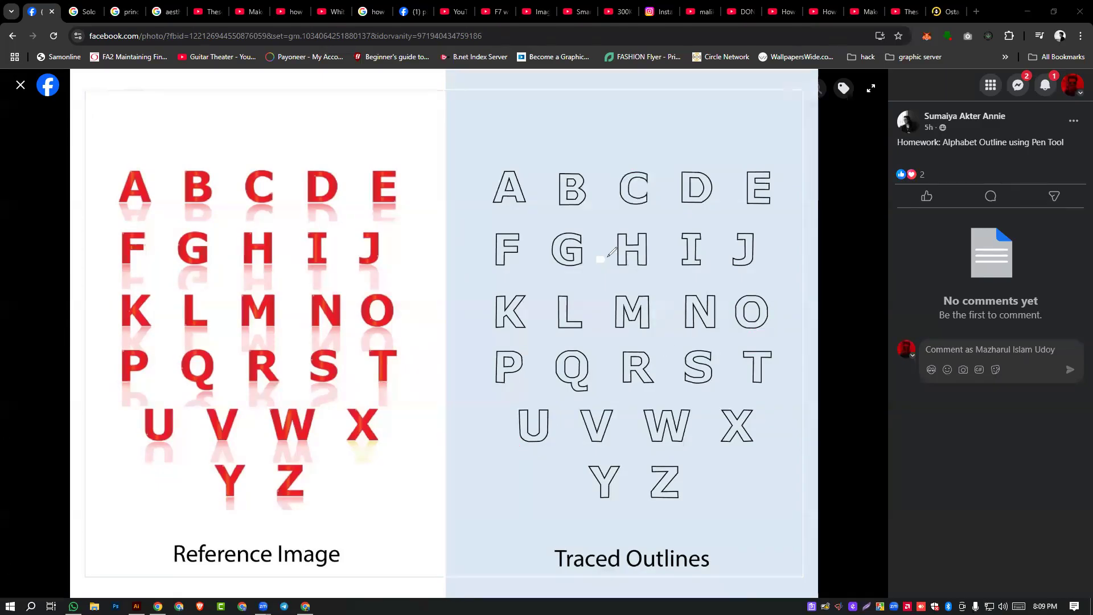
# - Circle the stray white spot between the traced G and H, clear all drawings and close the image
pyautogui.moveTo(600, 251); pyautogui.dragTo(603, 252)
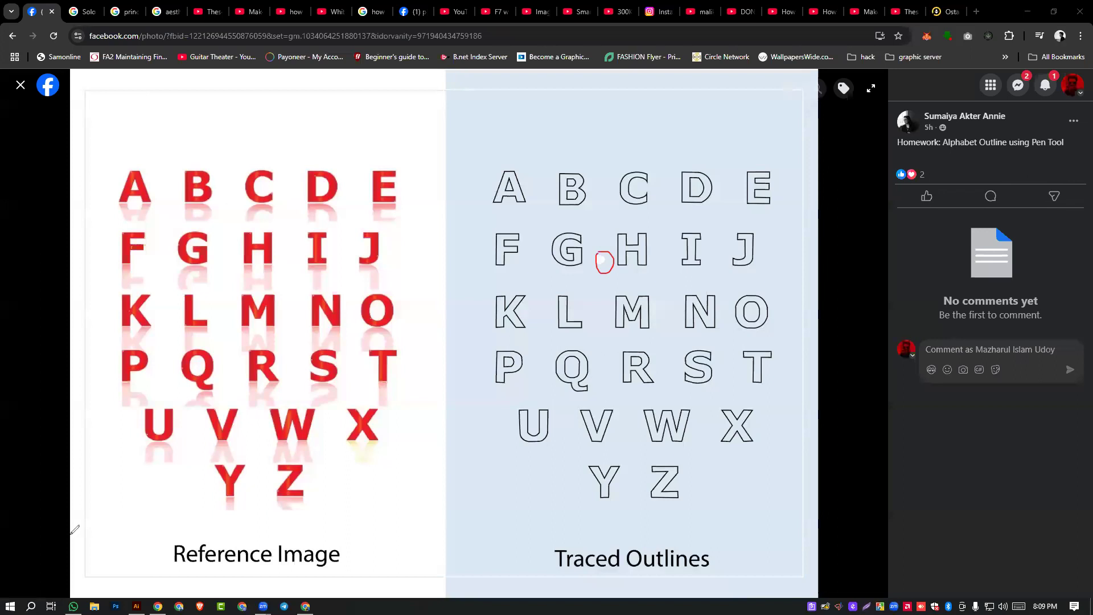
pyautogui.click(7, 482)
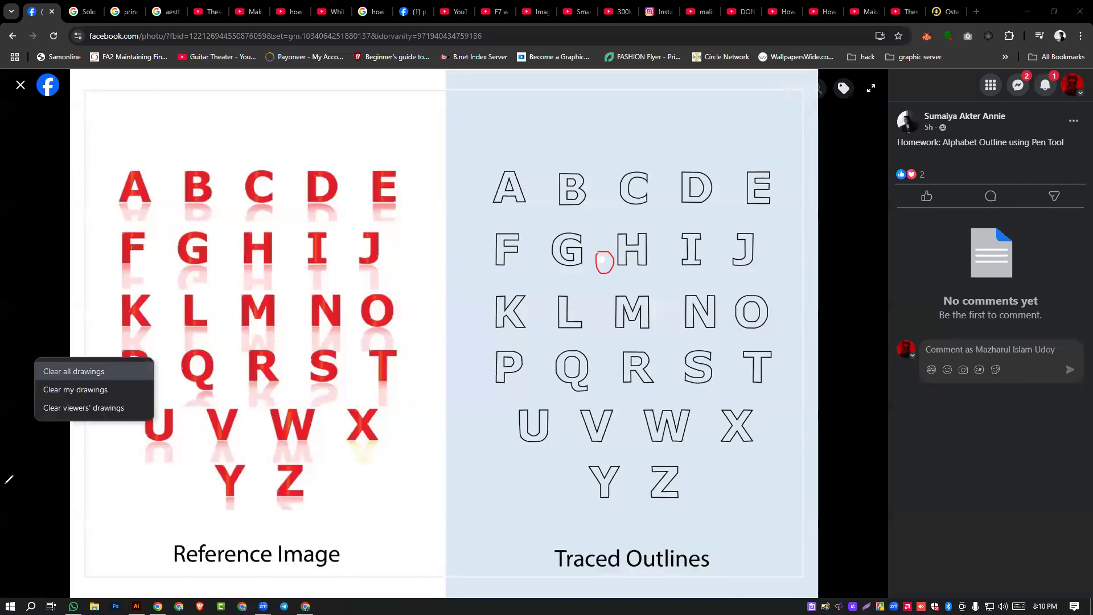
pyautogui.click(73, 371)
pyautogui.press('Escape')
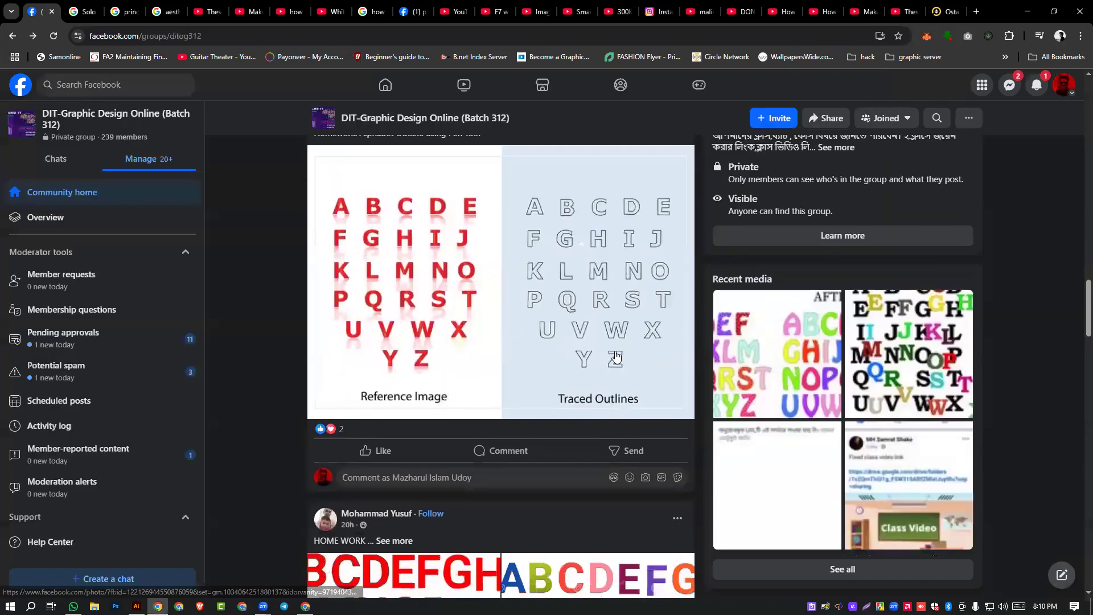
# - Open the "HOME WORK" post's photos and compare the red traced alphabet with its multicoloured reference image
pyautogui.scroll(-7, 614, 359)
pyautogui.scroll(2, 614, 359)
pyautogui.click(410, 322)
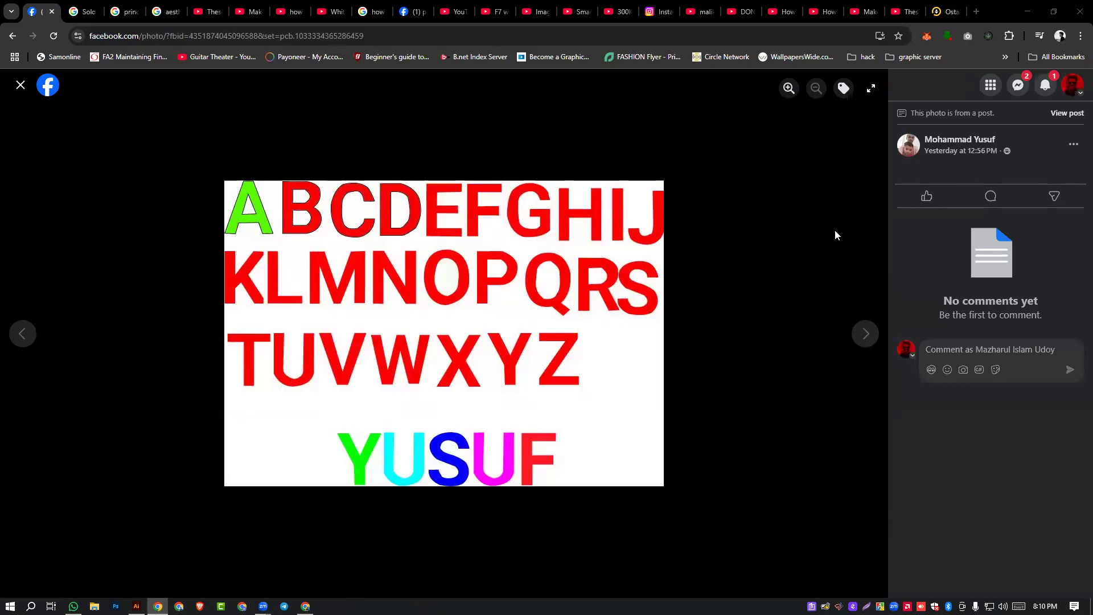
pyautogui.click(865, 333)
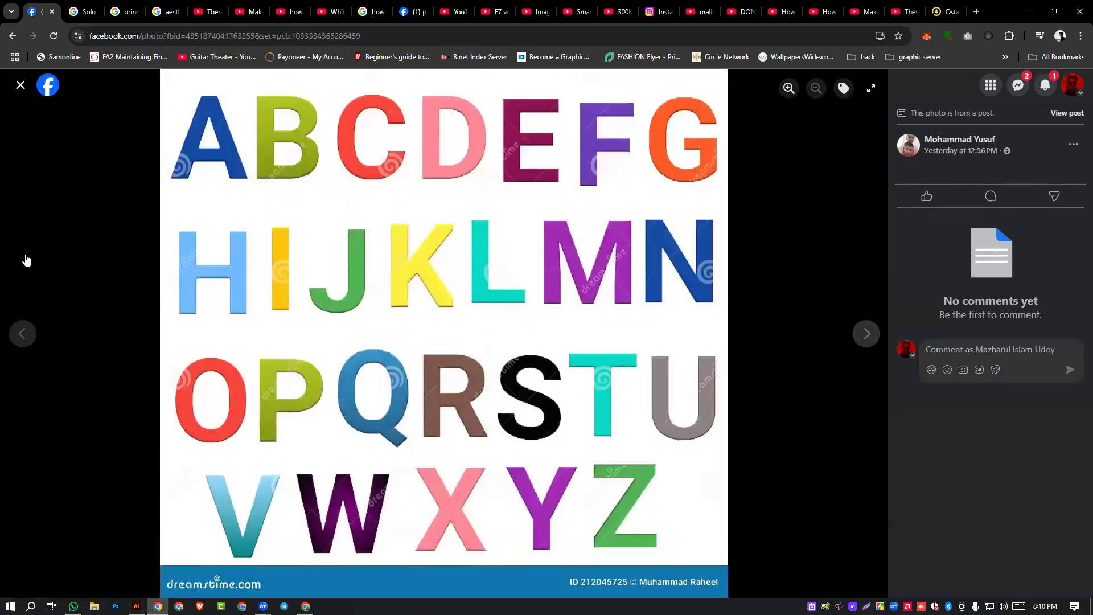
pyautogui.click(23, 333)
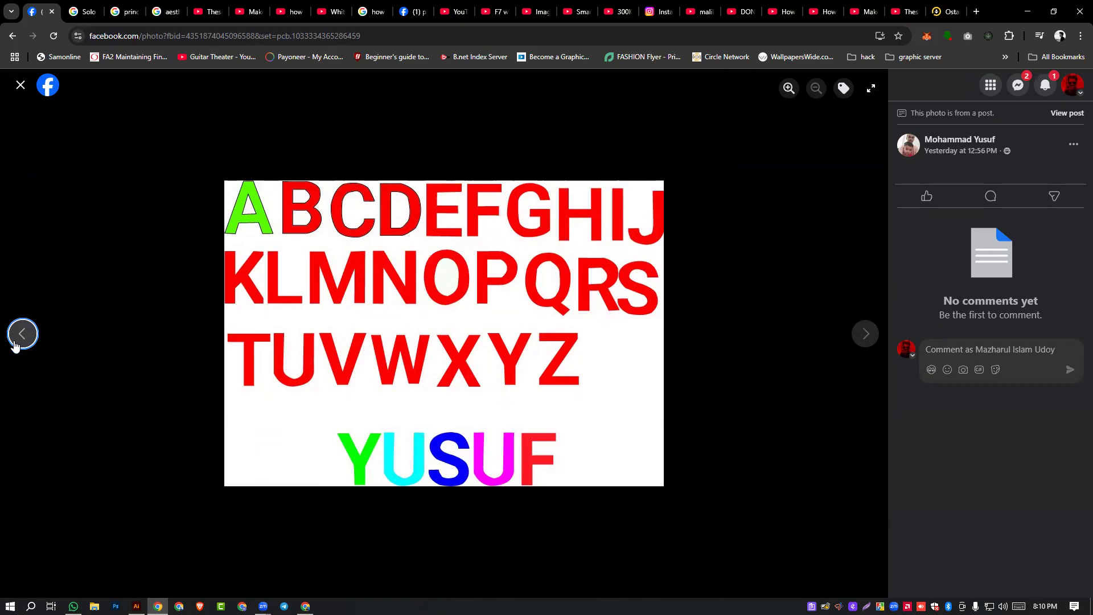
pyautogui.click(21, 86)
# - Open the homework image of red, white-outlined letters on a dark red background
pyautogui.scroll(-5, 580, 422)
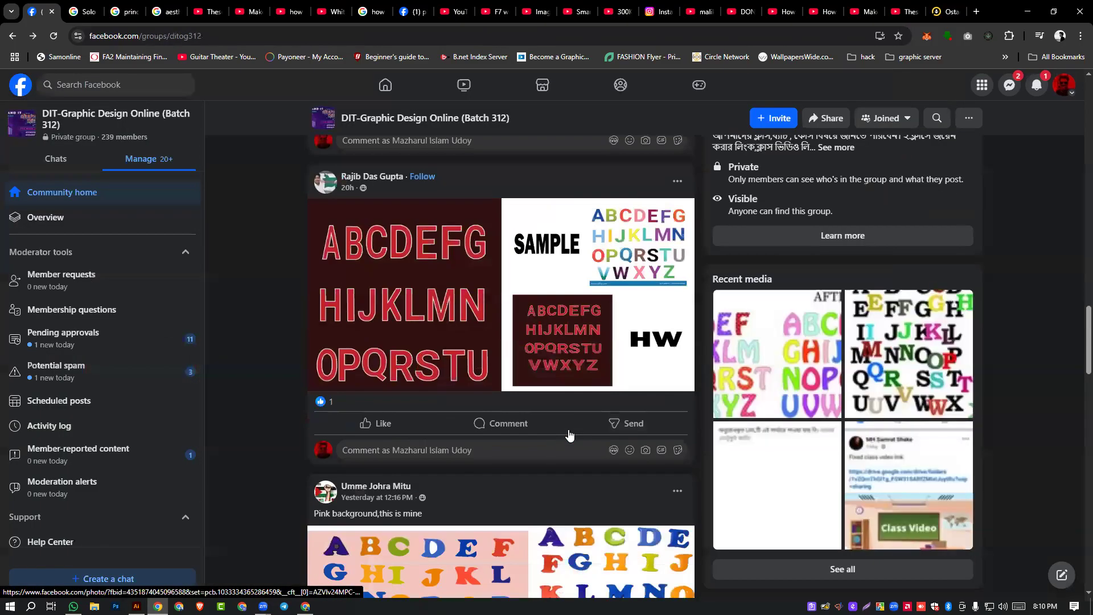
pyautogui.click(377, 297)
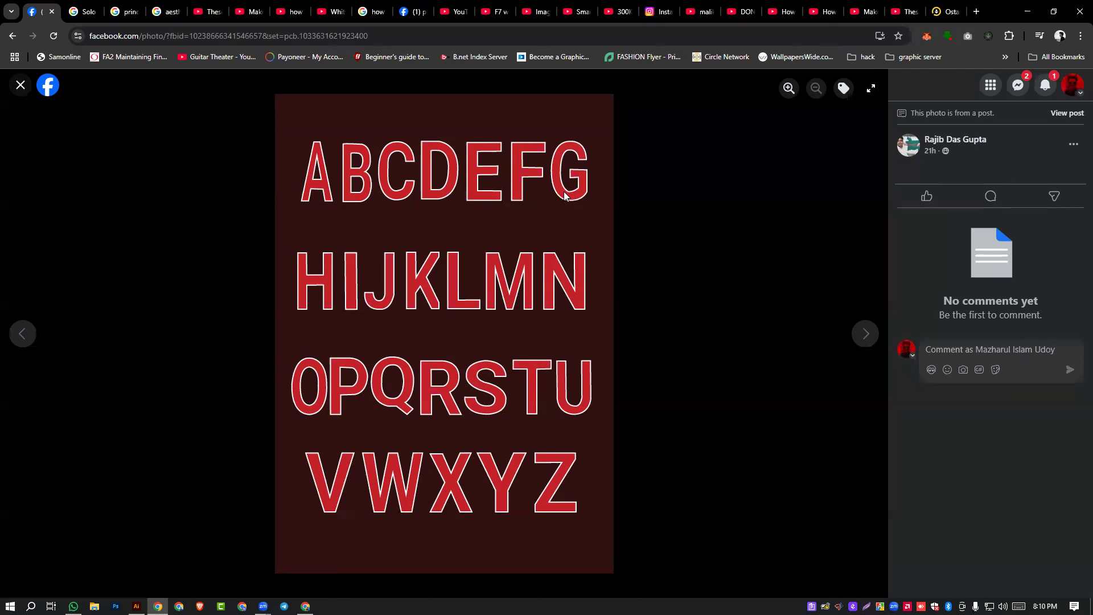
# - Compare the SAMPLE and HW alphabets in the next photo, and examine the image of the "Pink background,this is mine" post
pyautogui.click(865, 334)
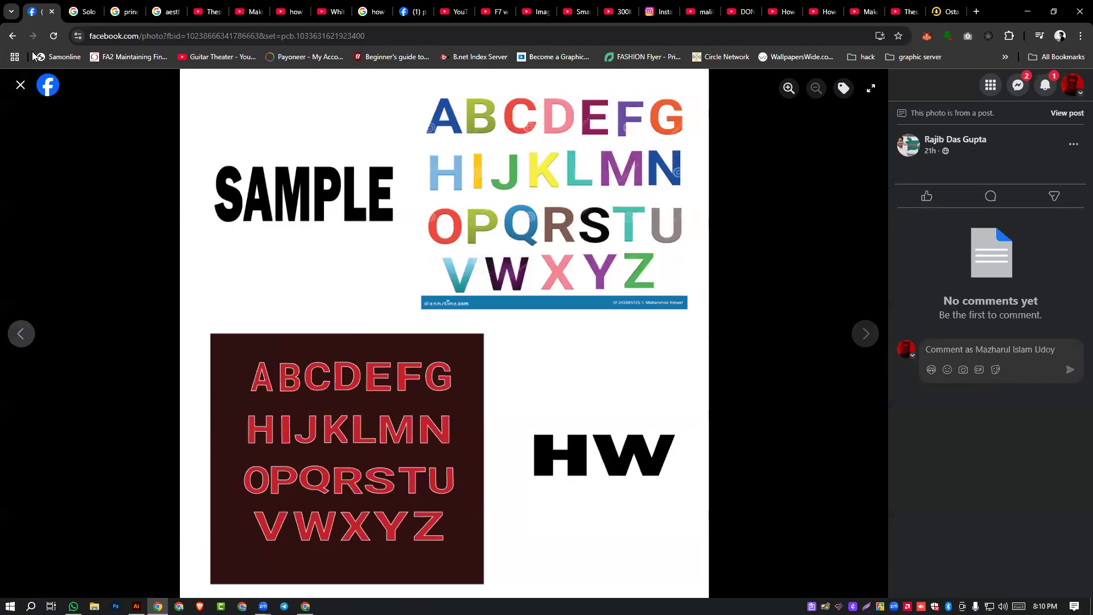
pyautogui.click(21, 85)
pyautogui.scroll(-6, 544, 283)
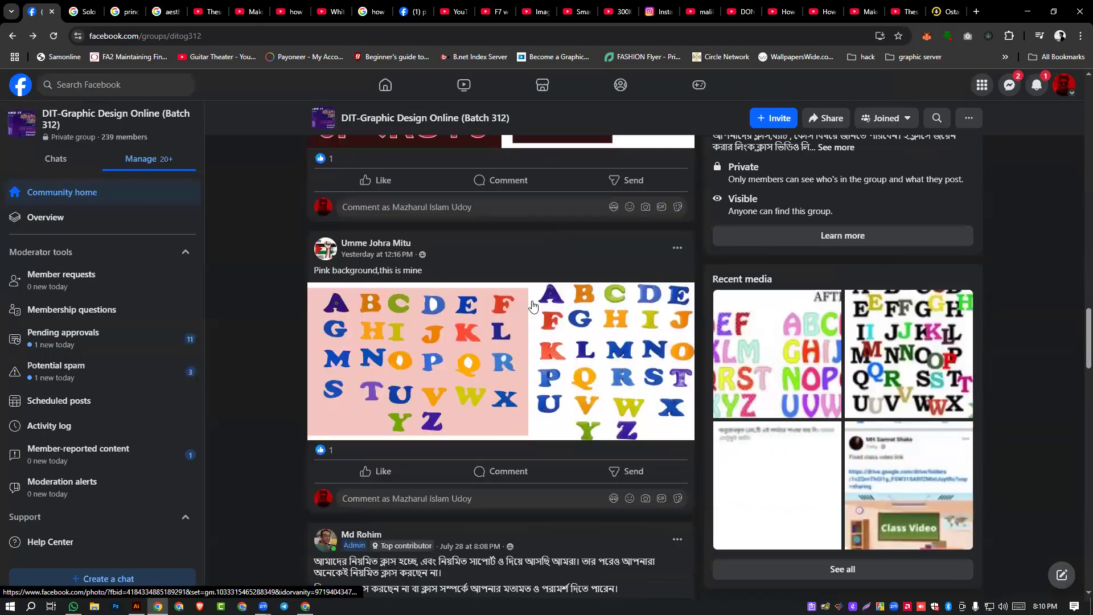
pyautogui.click(397, 260)
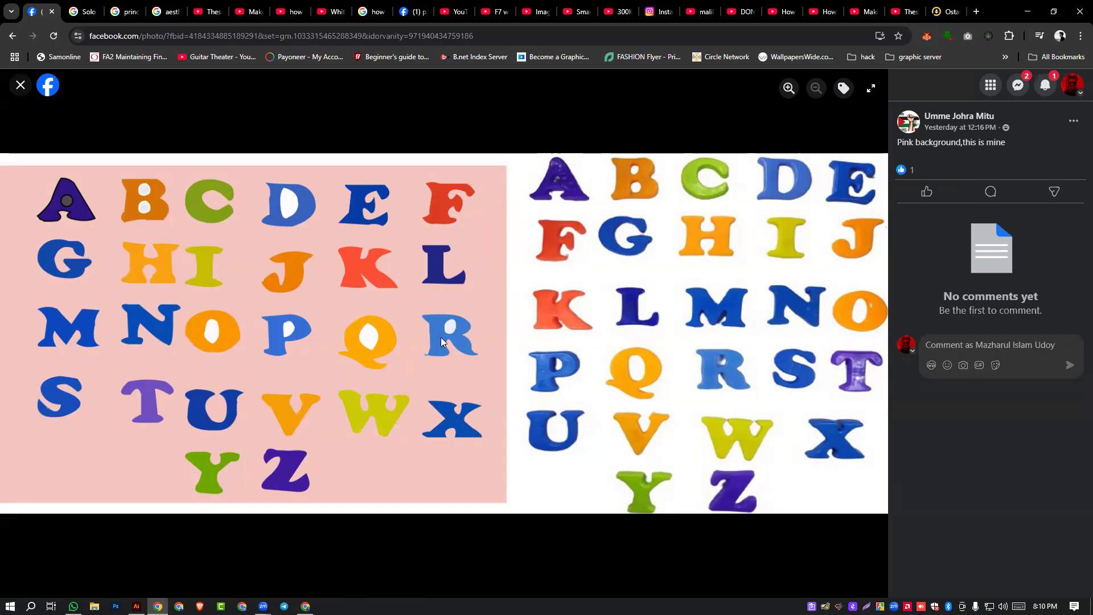
pyautogui.click(21, 85)
# - Open the "Student Feedback Online" form linked in the admin's post, review its questions, and close the form
pyautogui.scroll(-8, 590, 263)
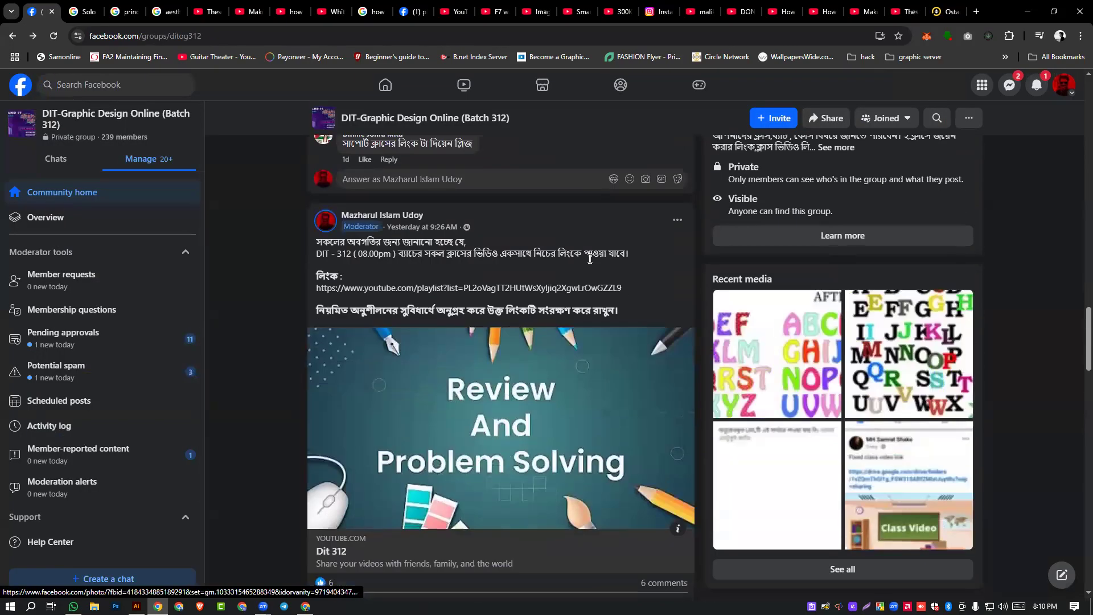
pyautogui.scroll(6, 590, 263)
pyautogui.scroll(3, 590, 263)
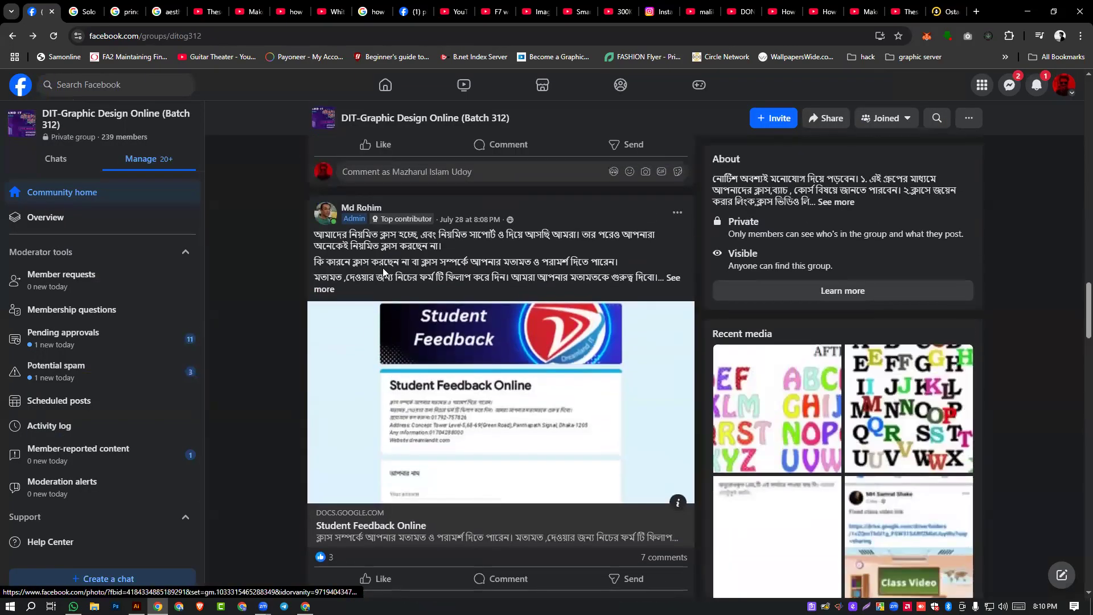
pyautogui.click(477, 392)
pyautogui.click(43, 4)
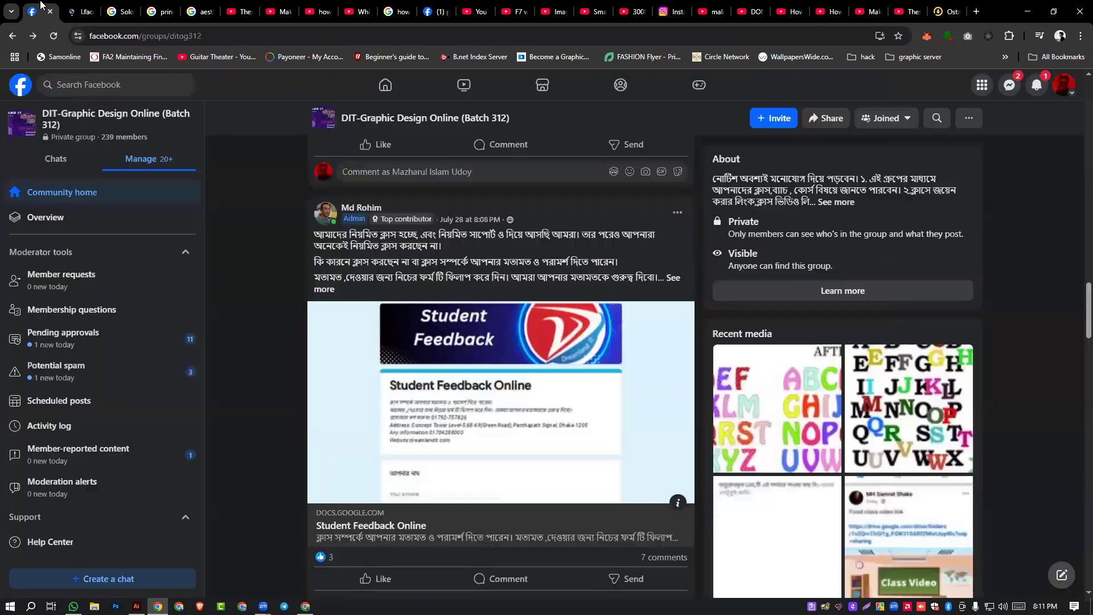
pyautogui.click(80, 7)
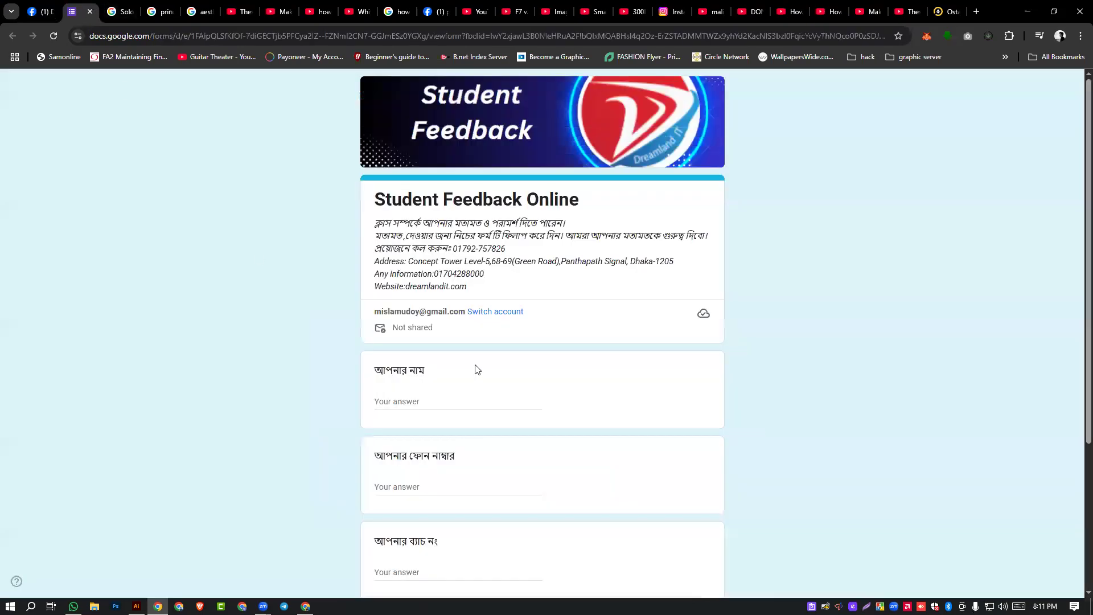
pyautogui.scroll(-4, 477, 370)
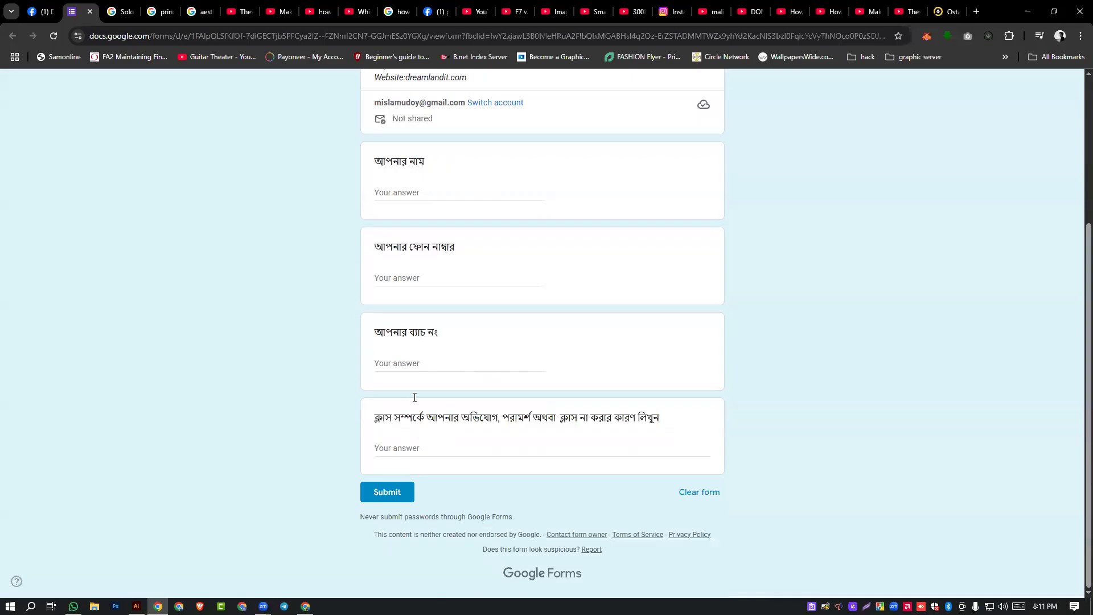
pyautogui.scroll(4, 415, 397)
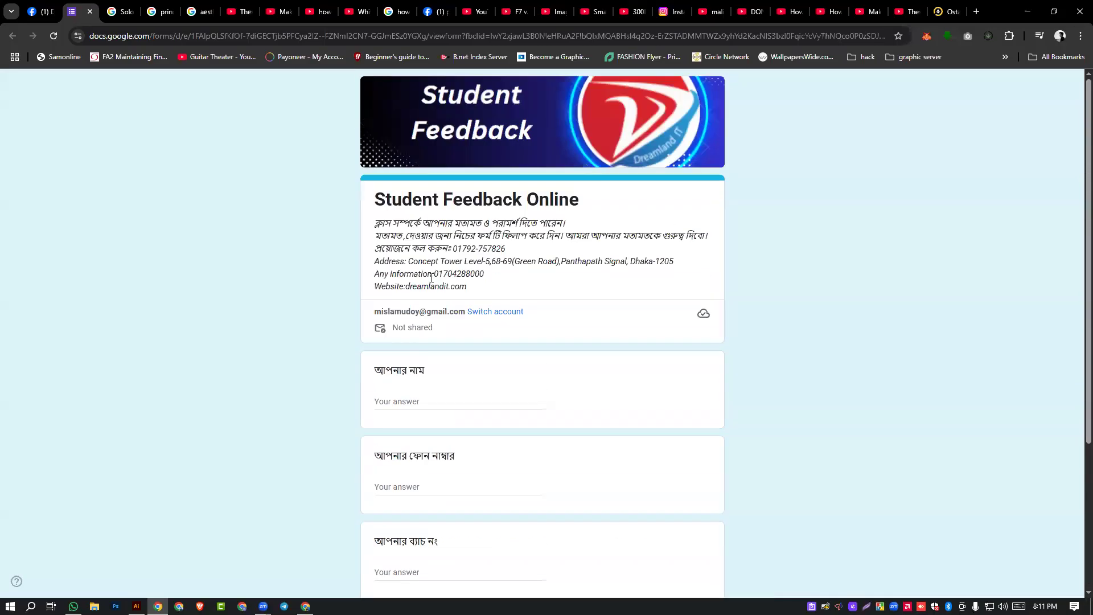
pyautogui.click(90, 11)
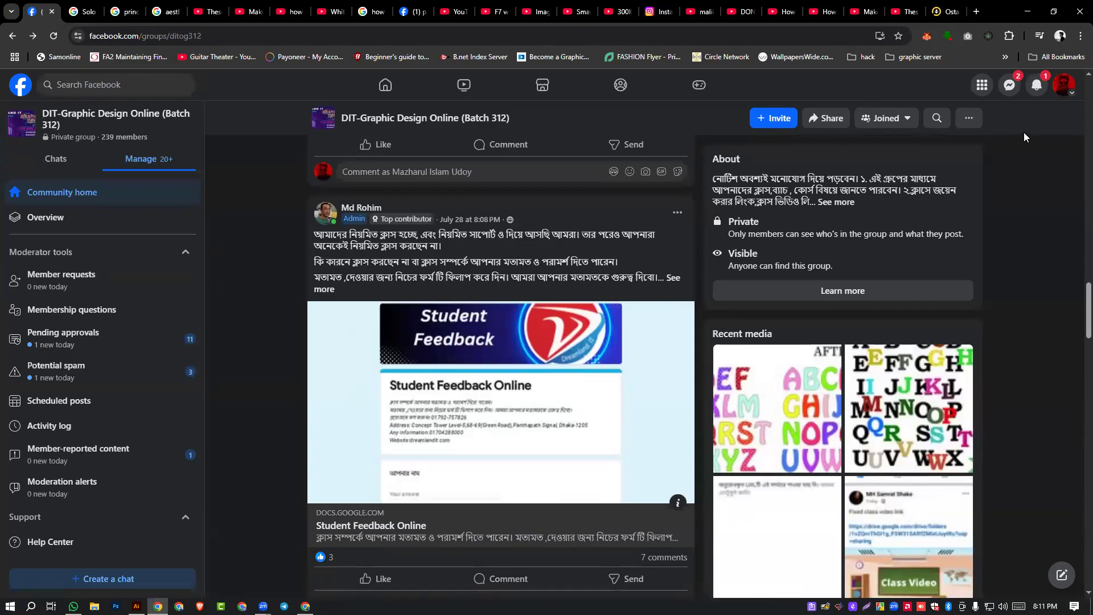
# - Open the latest join-request notification for the Batch 312 group and approve the pending member
pyautogui.click(1036, 91)
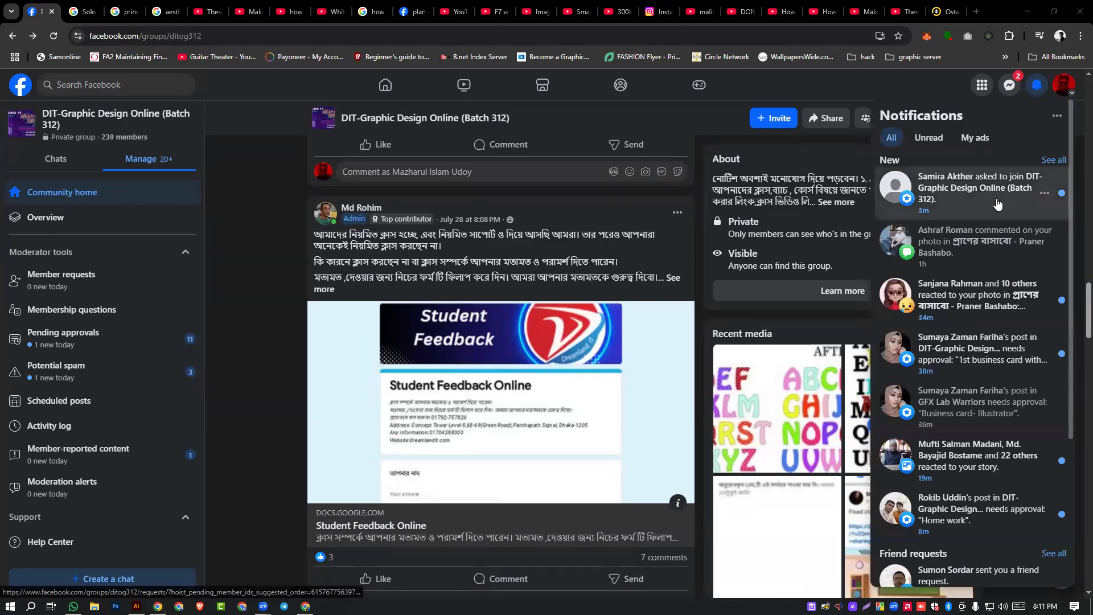
pyautogui.click(968, 205)
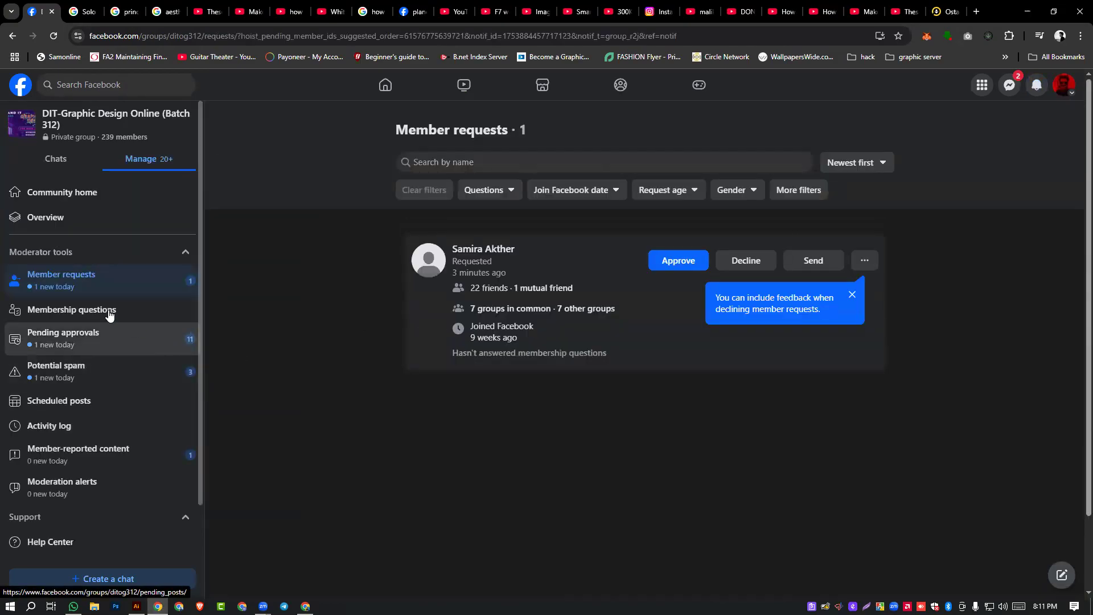
pyautogui.click(666, 263)
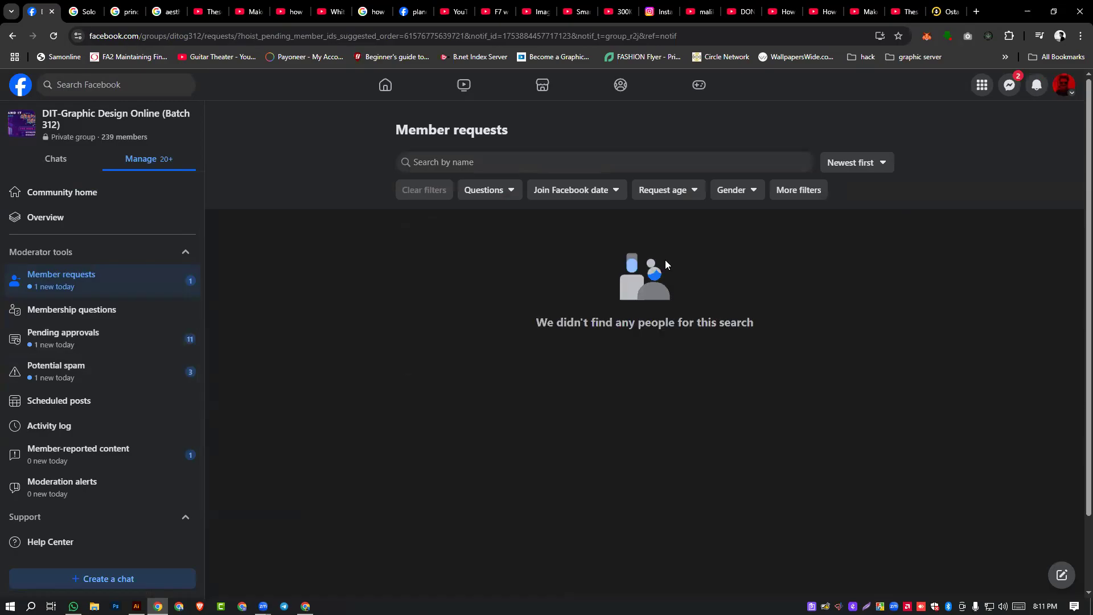
pyautogui.click(1026, 16)
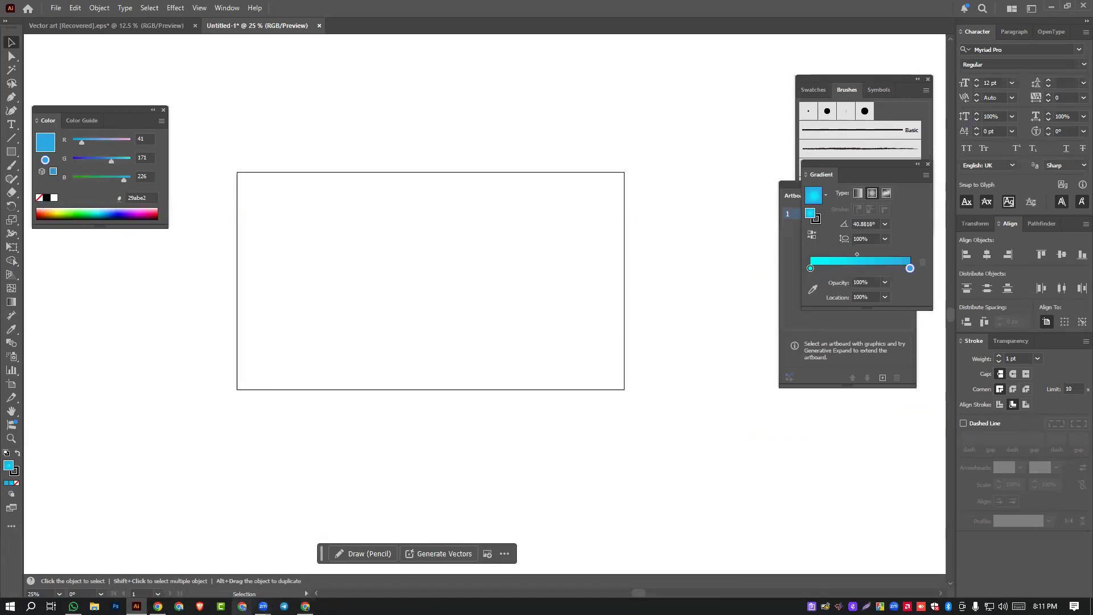
pyautogui.click(157, 606)
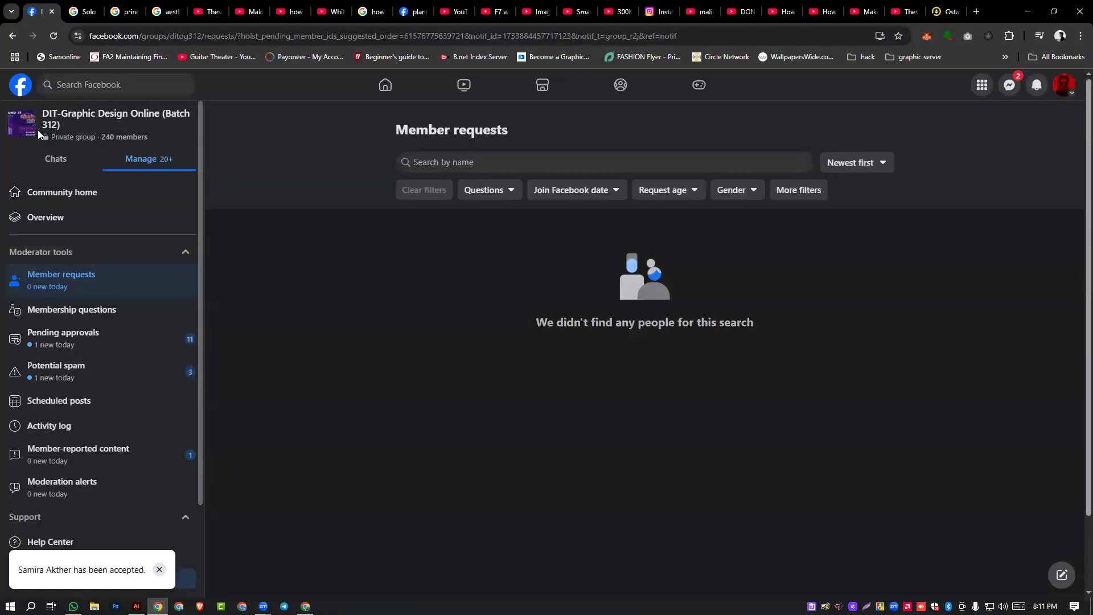
# - Return to the group's community home and sort the discussion feed by new posts
pyautogui.click(44, 191)
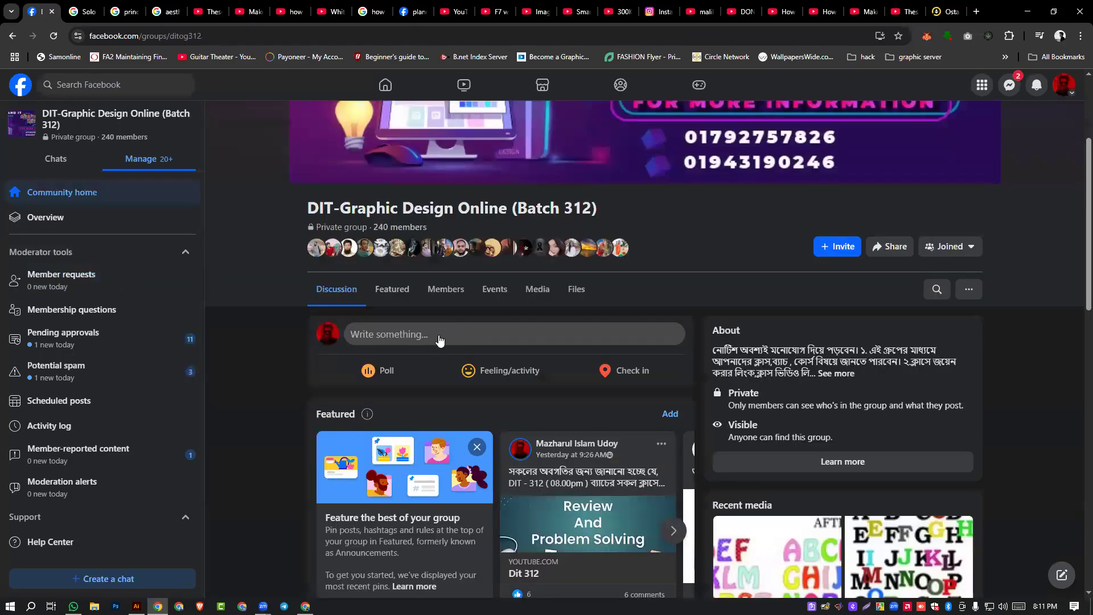
pyautogui.scroll(-9, 339, 432)
pyautogui.scroll(4, 362, 330)
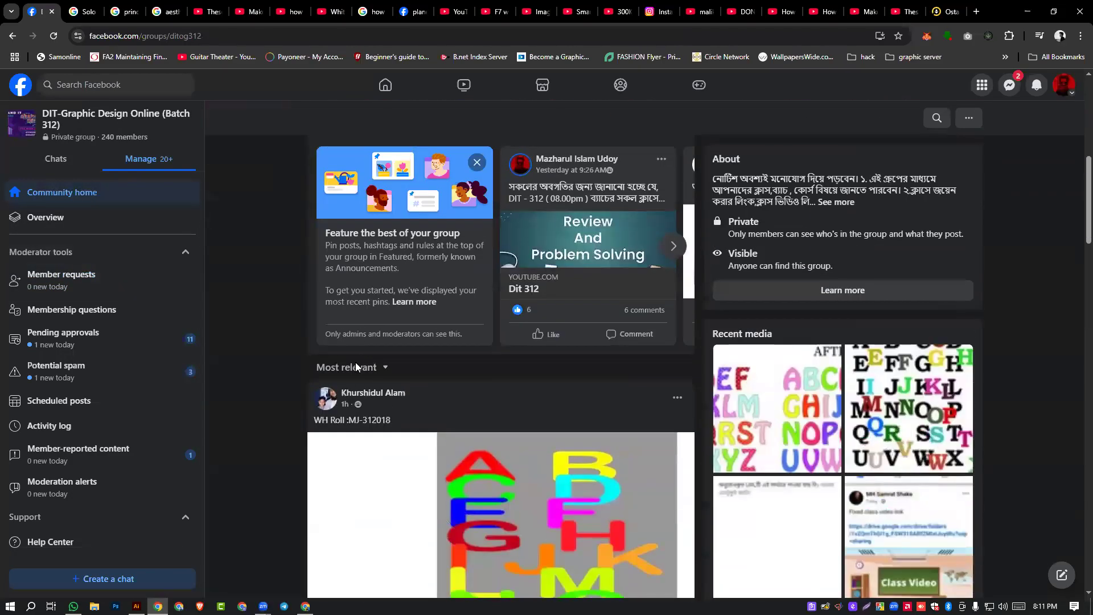
pyautogui.click(361, 367)
pyautogui.click(360, 461)
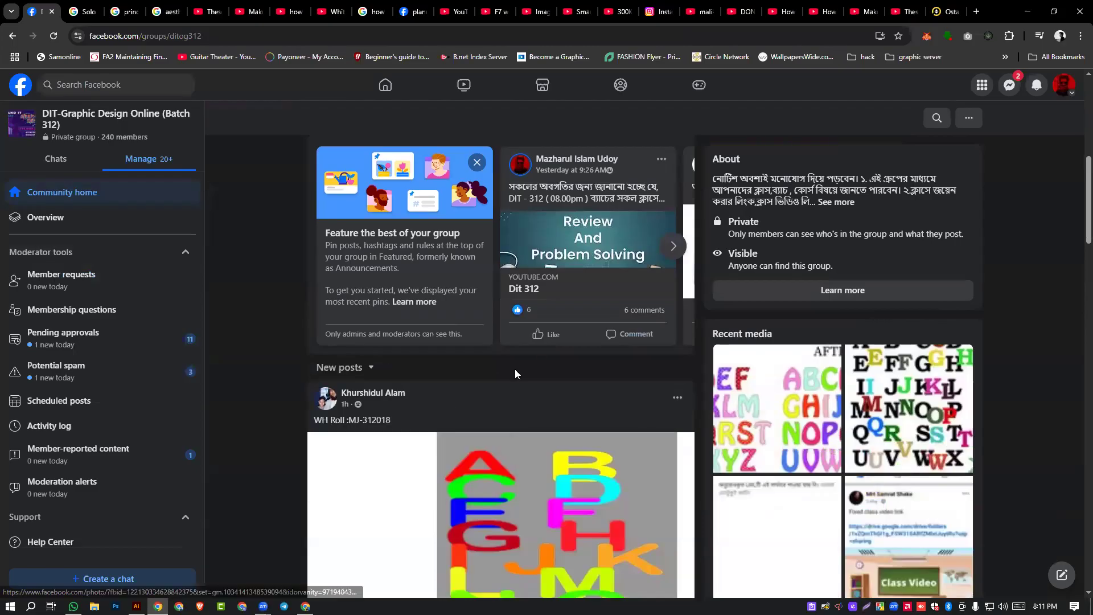
# - Open the newest "Home work" post's image, compare its Sample and Home Work alphabets, and close it
pyautogui.scroll(-4, 574, 336)
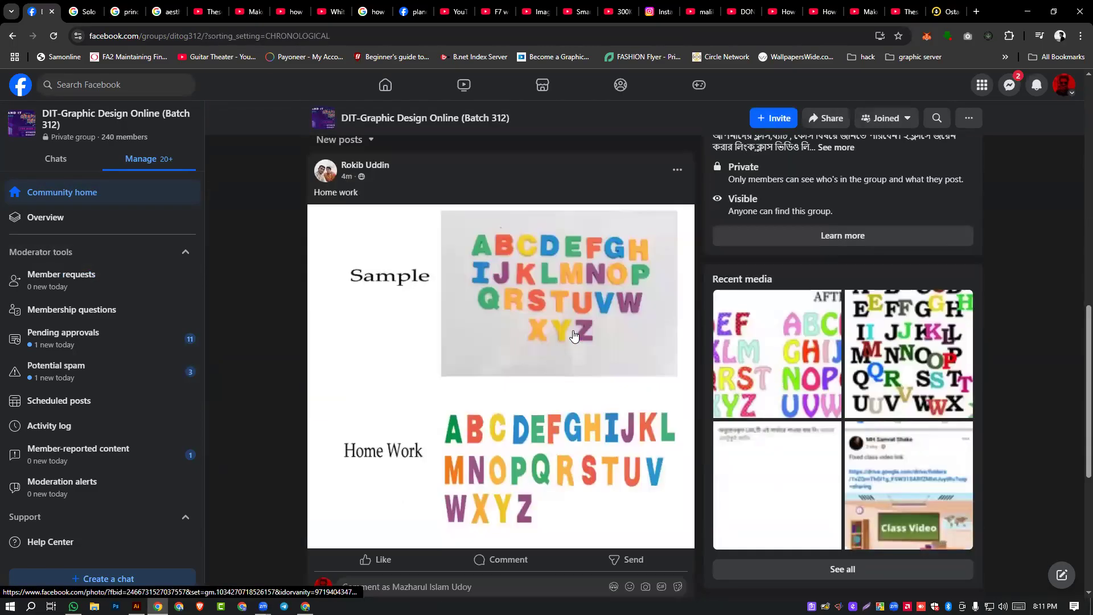
pyautogui.scroll(-5, 573, 330)
pyautogui.scroll(4, 572, 330)
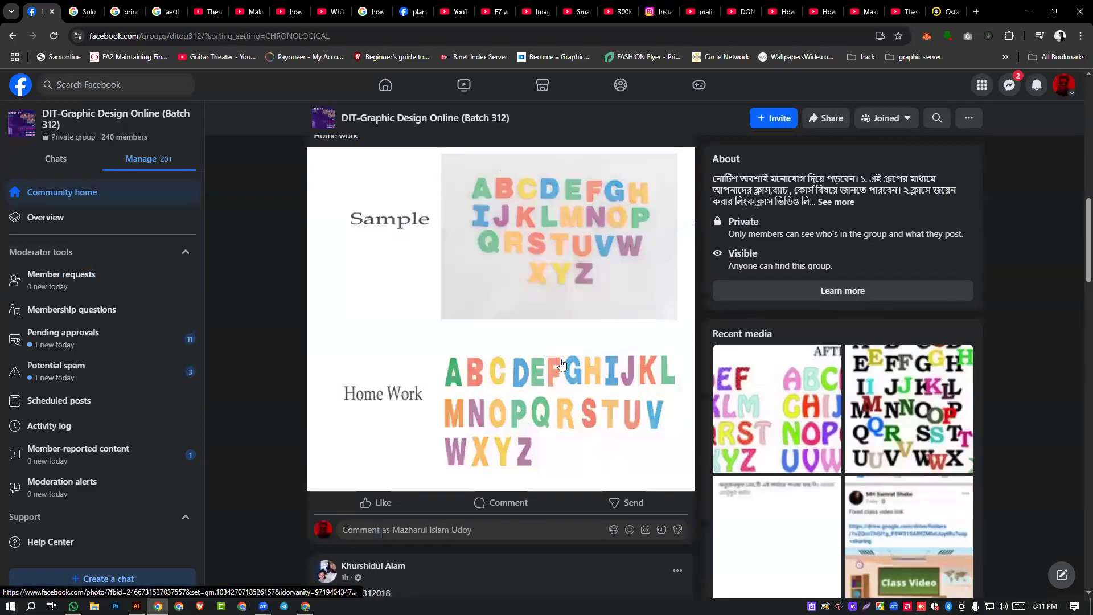
pyautogui.click(561, 364)
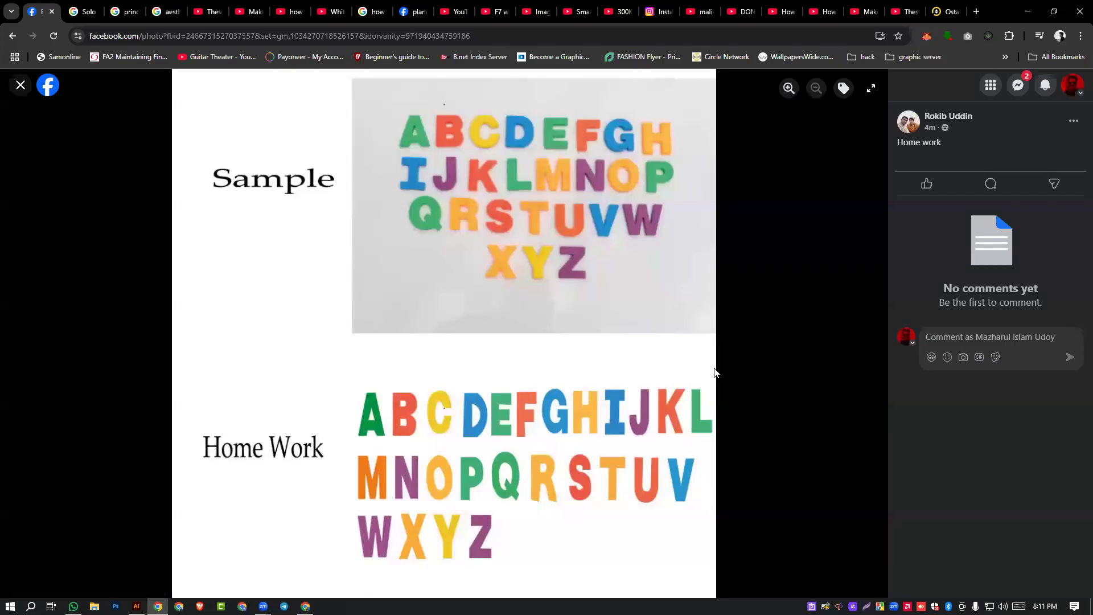
pyautogui.click(25, 89)
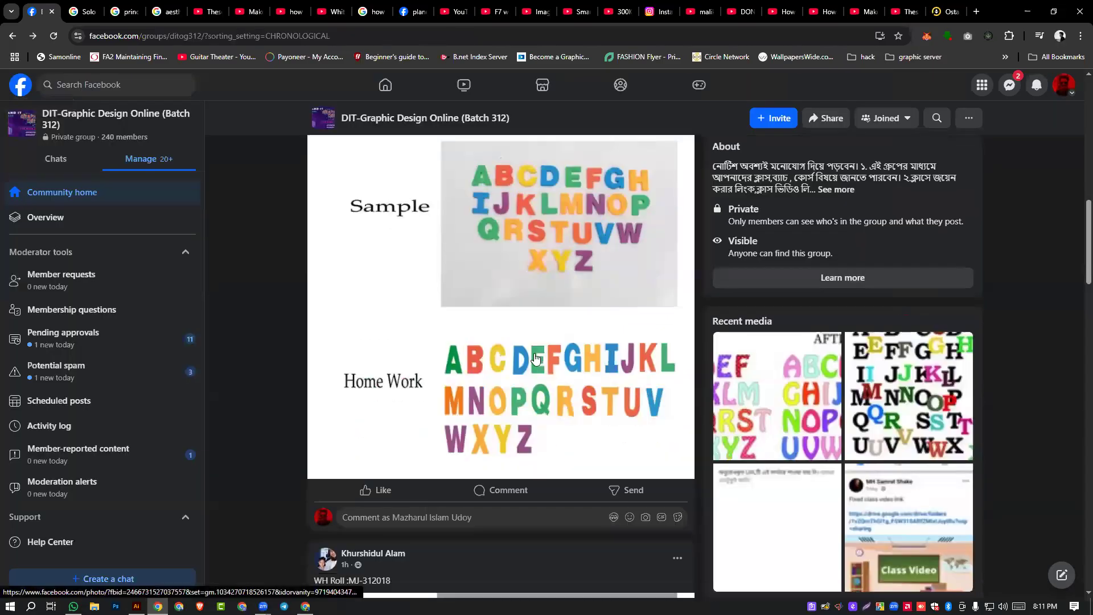
# - Find the "A to Z letter" post among the older submissions, examine its outlined alphabet image, and close it
pyautogui.scroll(-10, 536, 352)
pyautogui.scroll(-12, 535, 351)
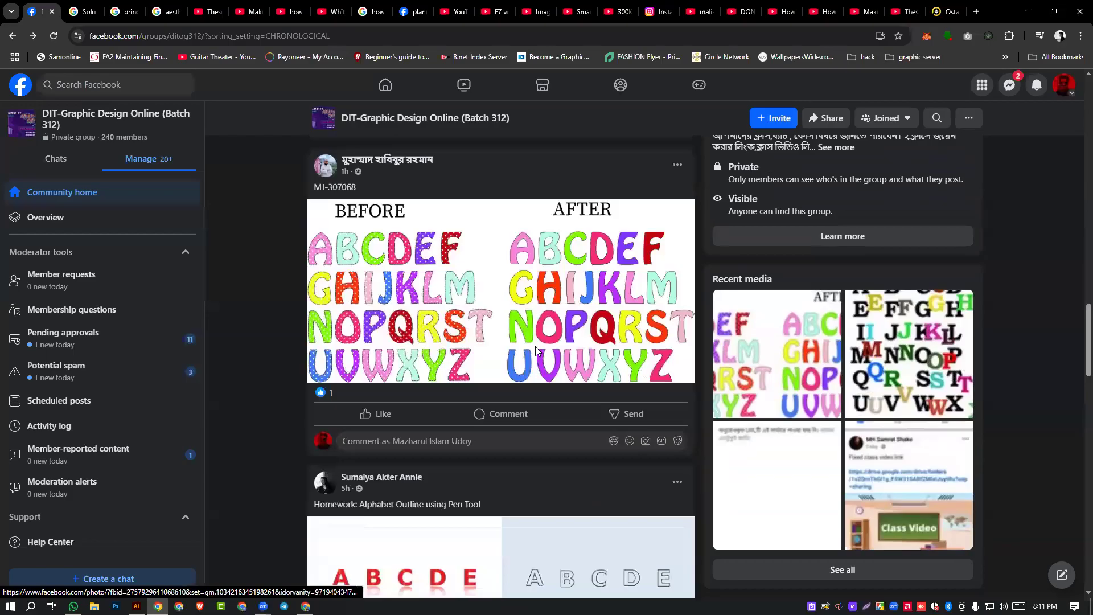
pyautogui.scroll(6, 535, 352)
pyautogui.scroll(-12, 536, 351)
pyautogui.scroll(-12, 536, 352)
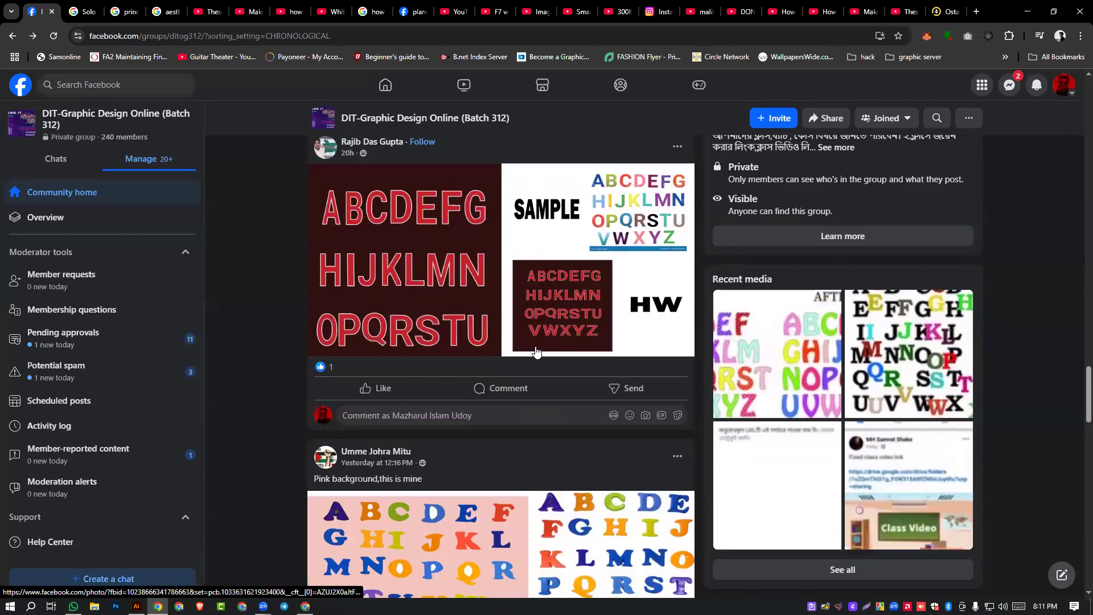
pyautogui.scroll(-15, 535, 351)
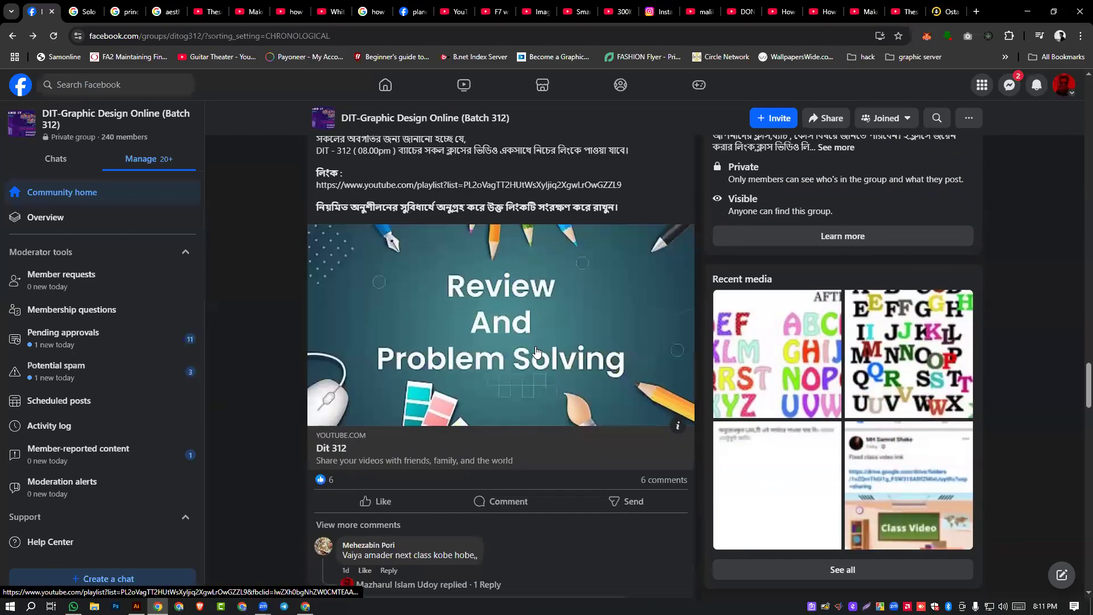
pyautogui.scroll(5, 535, 351)
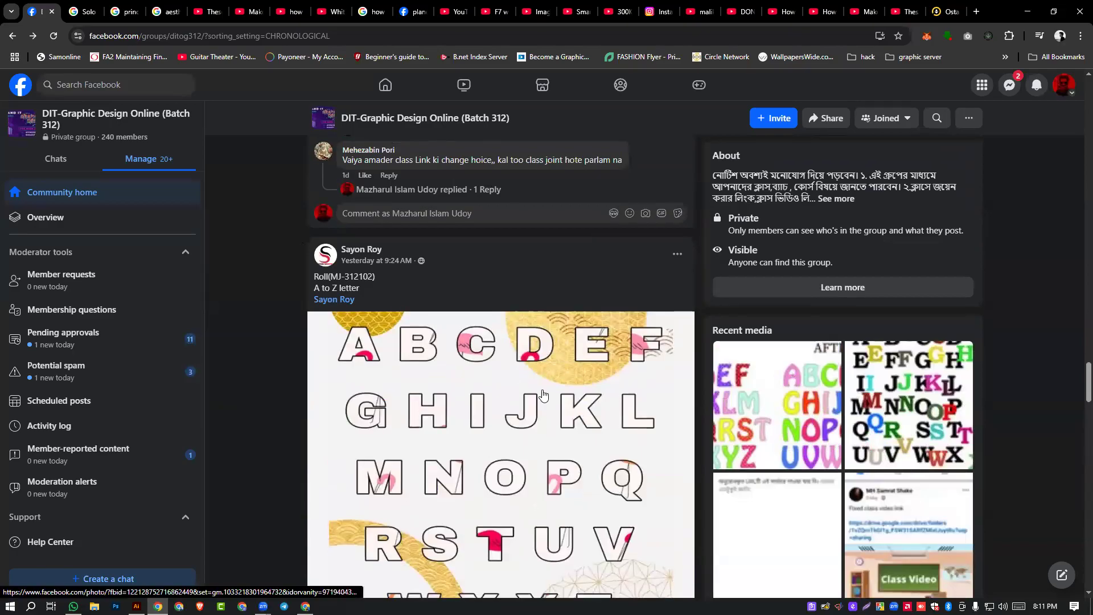
pyautogui.scroll(-3, 382, 293)
pyautogui.click(542, 330)
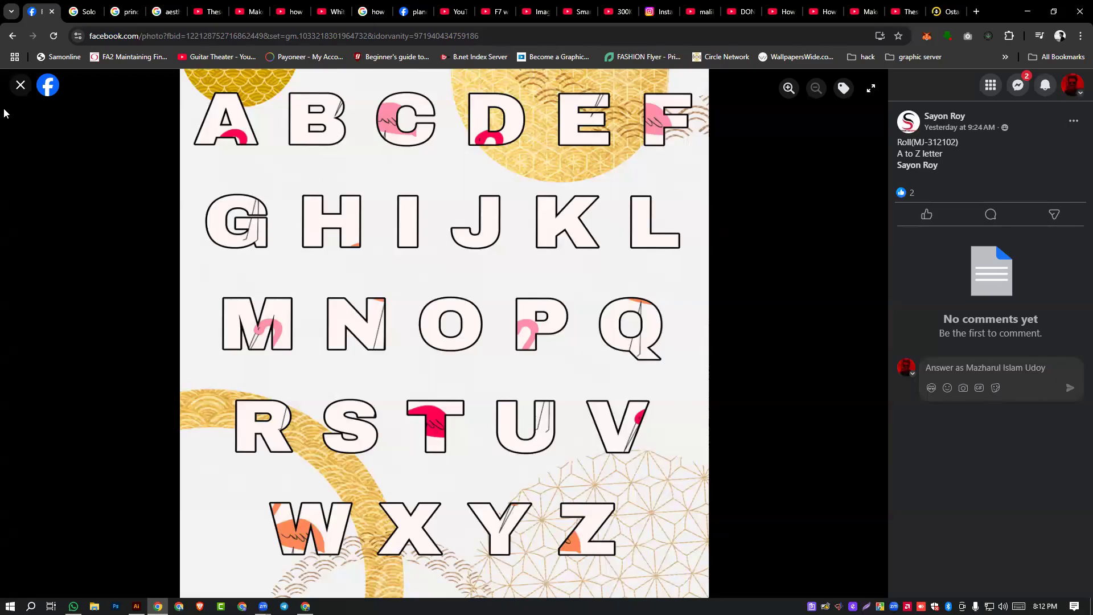
pyautogui.click(21, 85)
# - Look through the group's older posts and notices, and return to the "A to Z letter" homework post
pyautogui.scroll(-8, 449, 221)
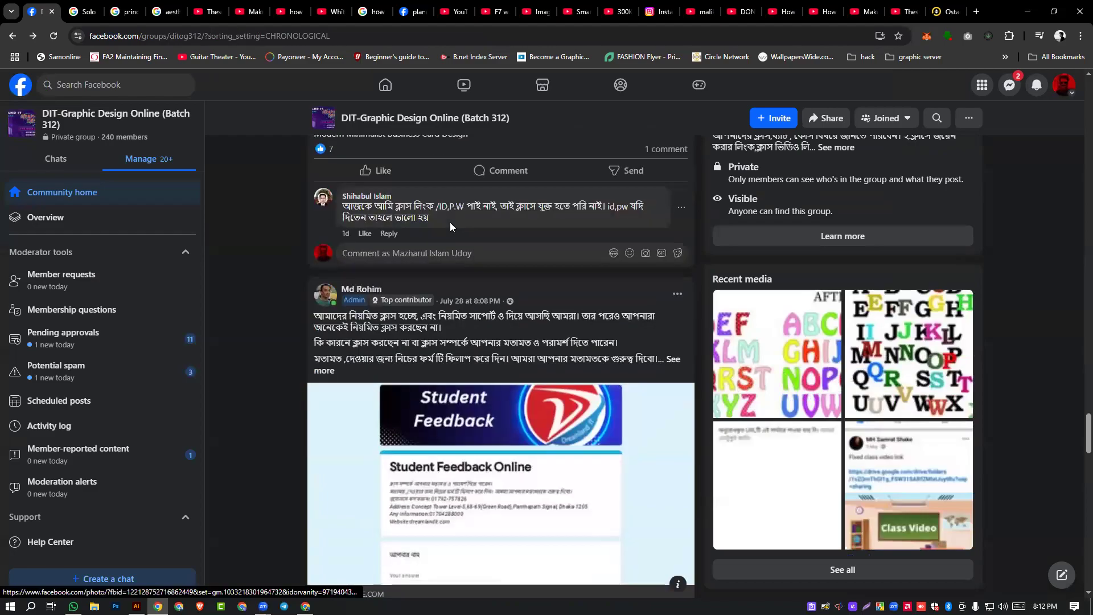
pyautogui.scroll(-15, 450, 223)
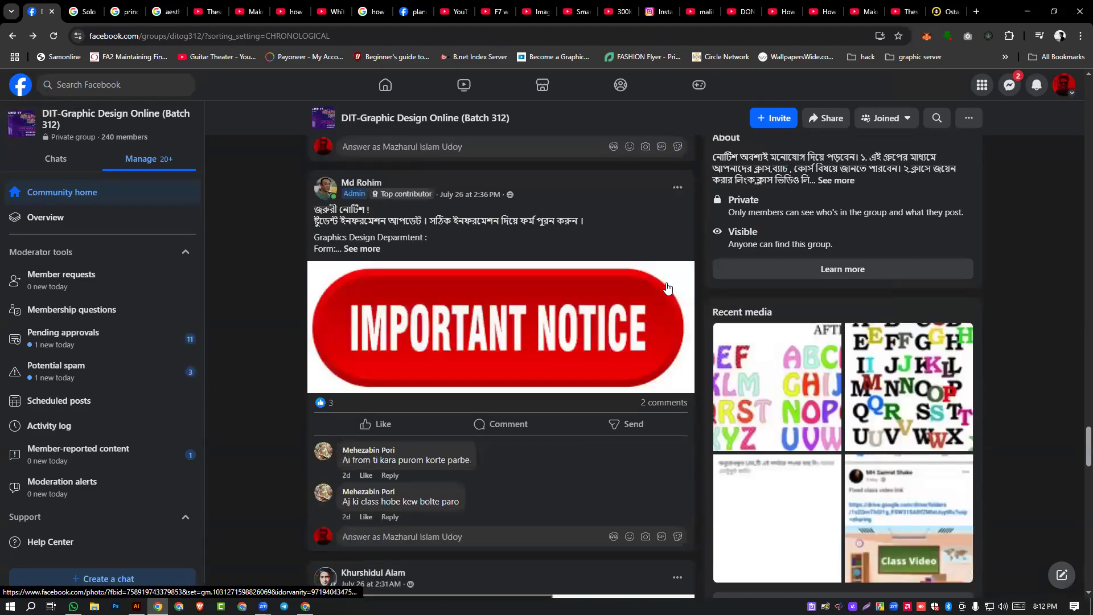
pyautogui.scroll(-5, 661, 287)
pyautogui.scroll(-6, 504, 214)
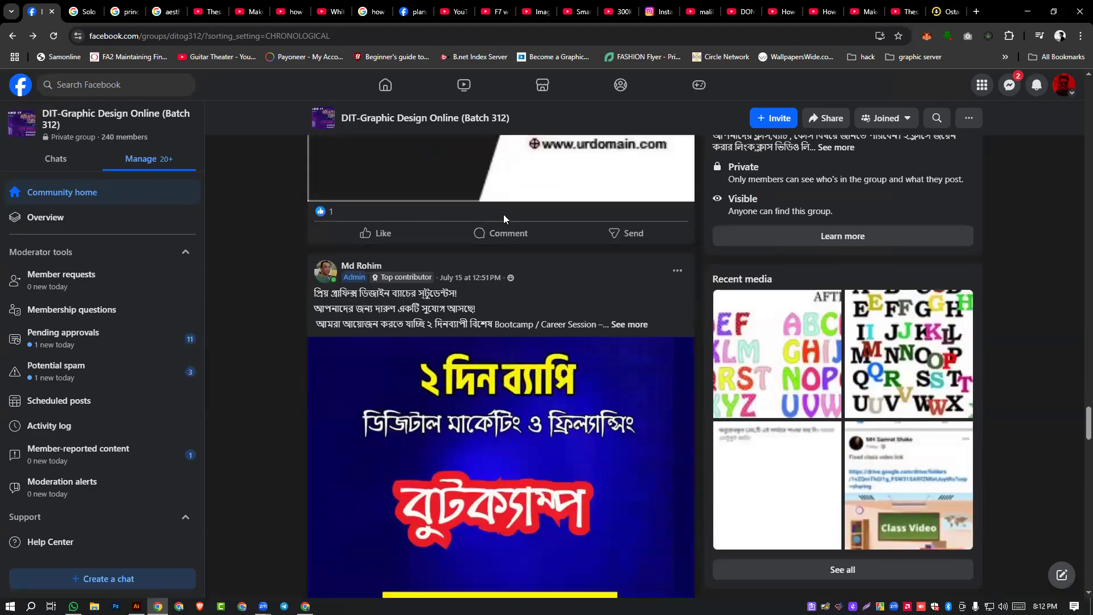
pyautogui.scroll(15, 503, 214)
pyautogui.scroll(10, 503, 218)
pyautogui.scroll(1, 503, 218)
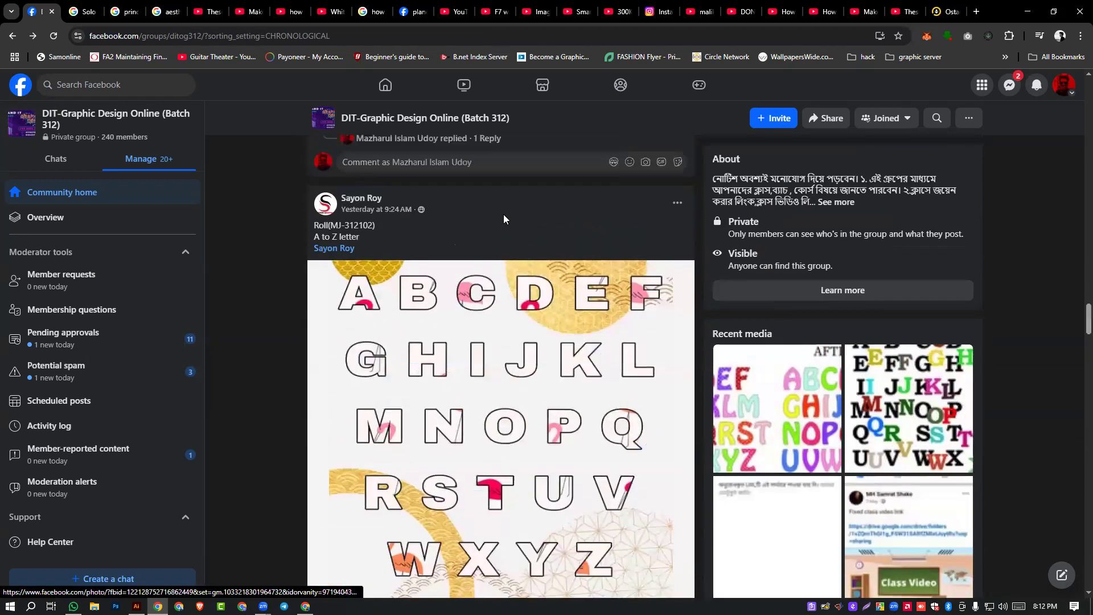
pyautogui.scroll(6, 504, 217)
pyautogui.scroll(-7, 504, 218)
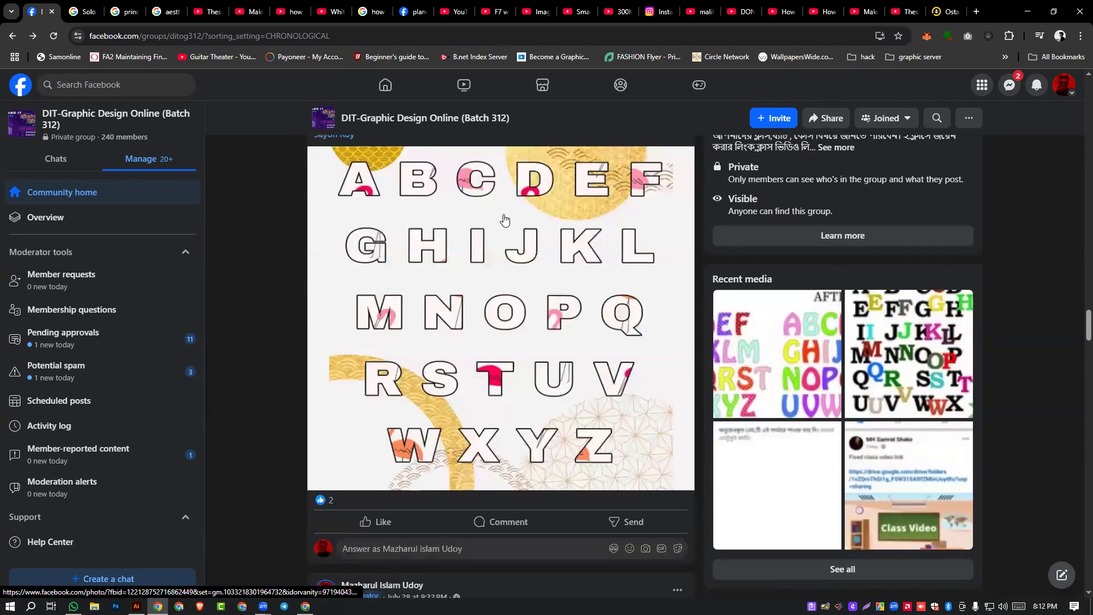
pyautogui.scroll(2, 503, 218)
pyautogui.scroll(-2, 503, 218)
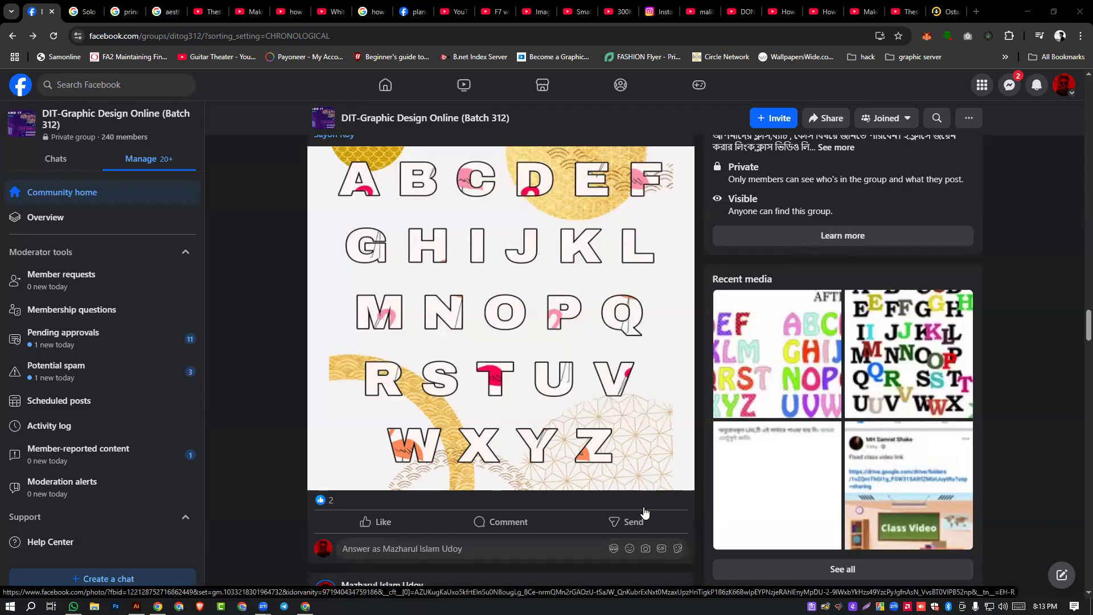
pyautogui.scroll(5, 597, 455)
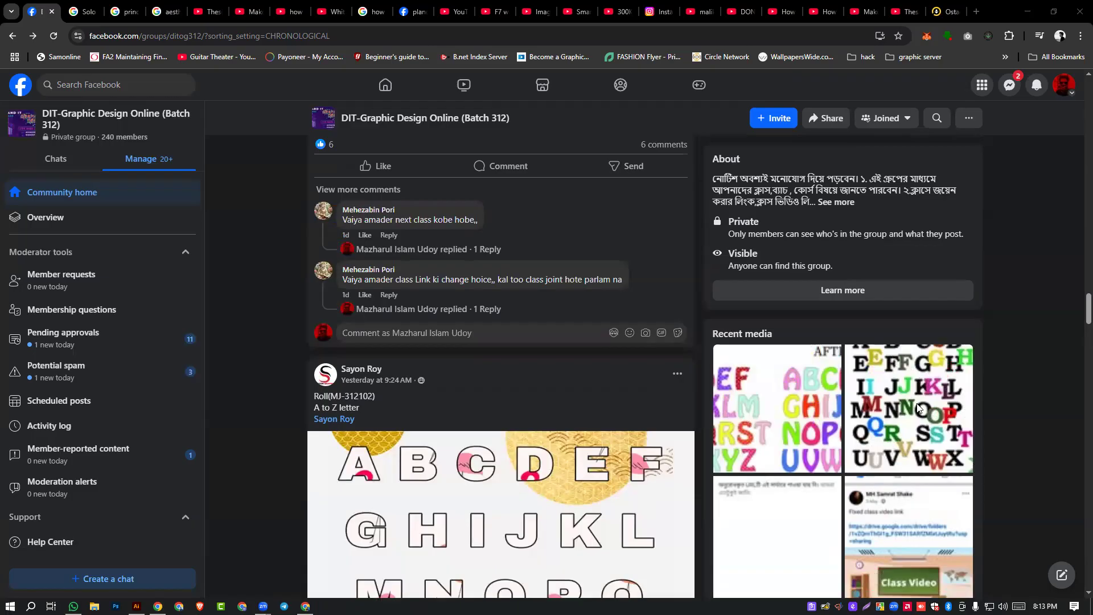
# - Lower the system volume to 69
pyautogui.press('XF86AudioLowerVolume')
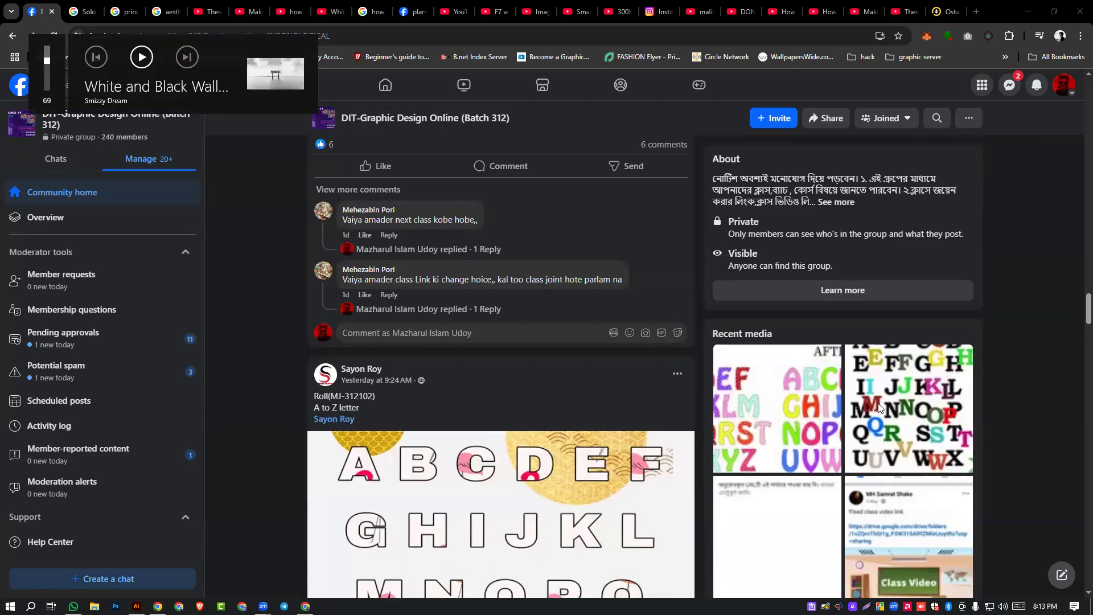
# - Open a new tab in the Gmail browser window and search Google Images for "a to z words"
pyautogui.scroll(-5, 884, 402)
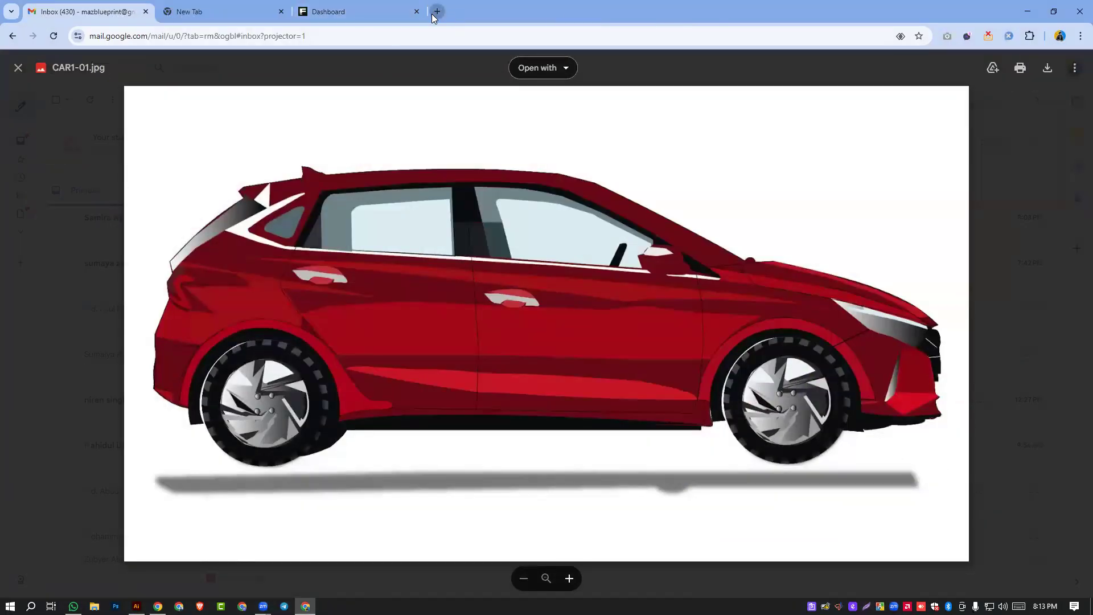
pyautogui.click(437, 11)
pyautogui.click(363, 36)
pyautogui.write('at')
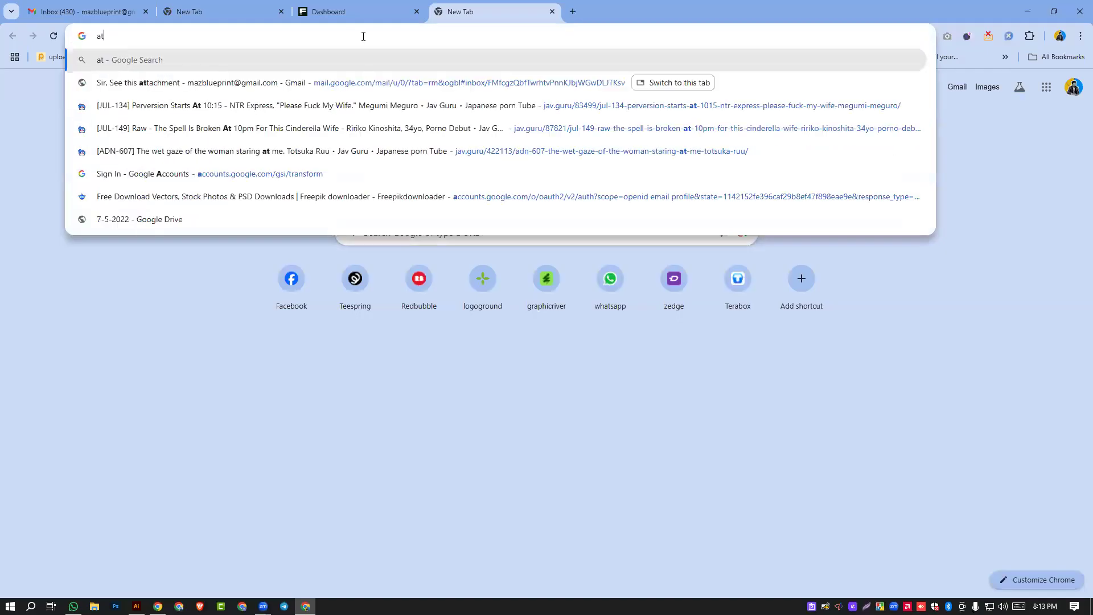
pyautogui.write('o z')
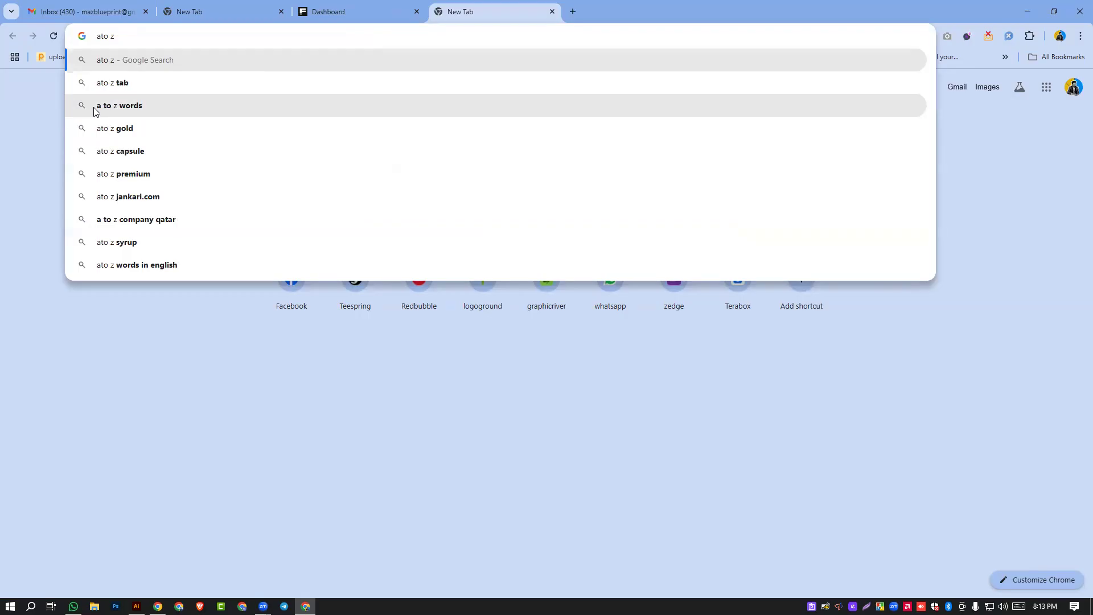
pyautogui.click(280, 105)
pyautogui.click(166, 113)
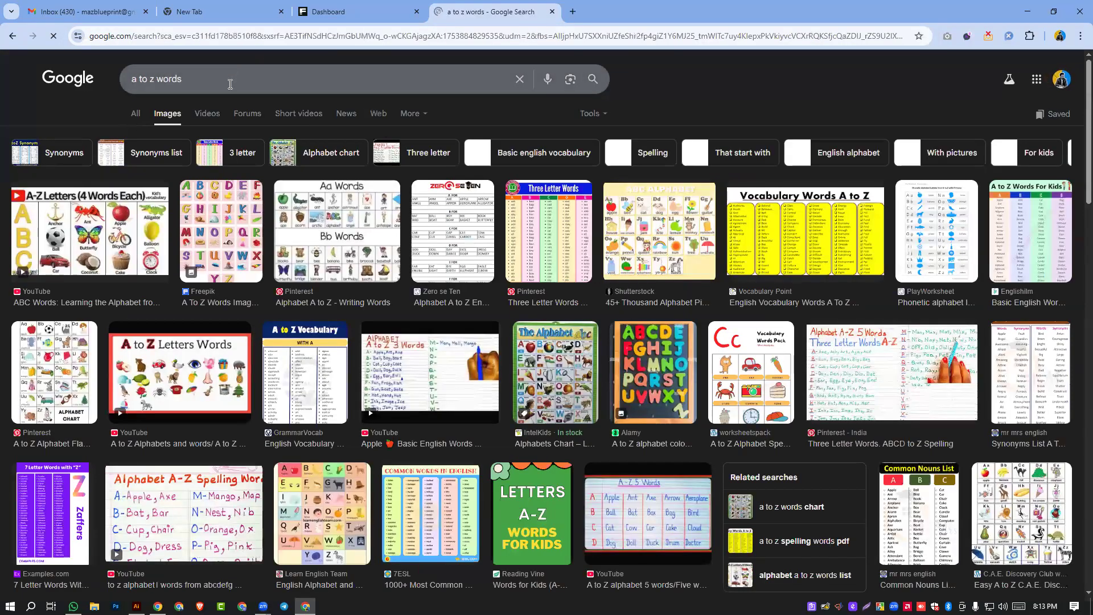
# - Change the image search to "a to z alphabet"
pyautogui.doubleClick(230, 84)
pyautogui.write('al')
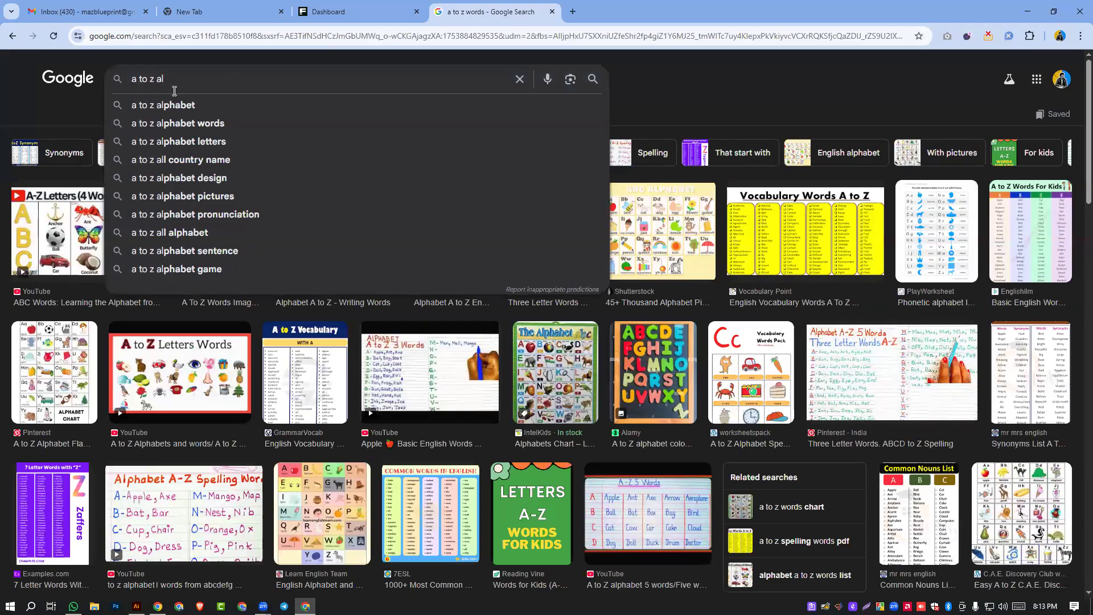
pyautogui.click(341, 104)
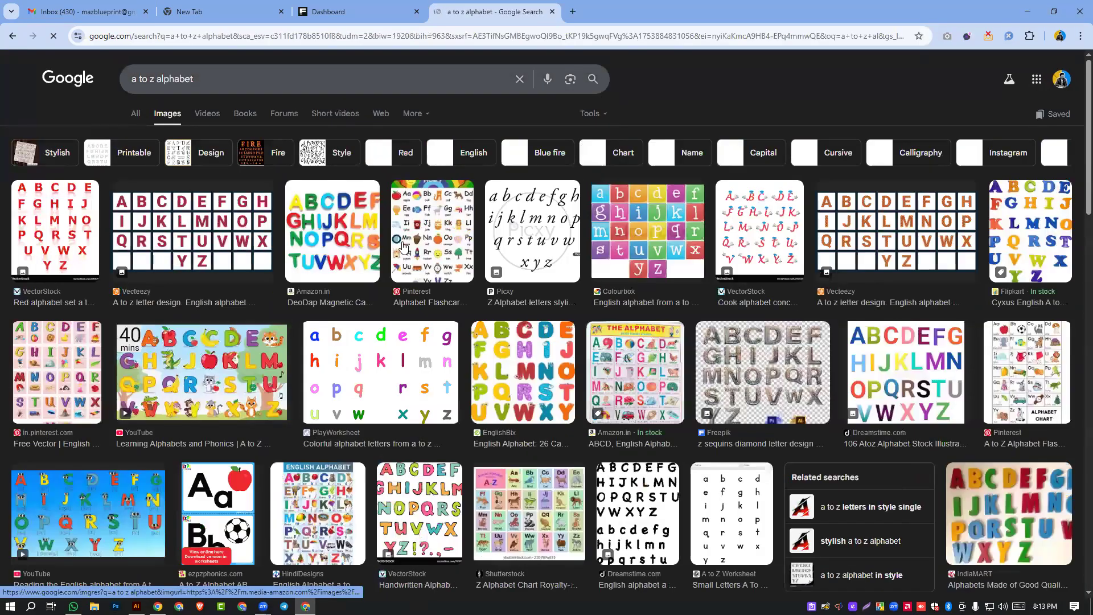
# - Find the ClipartMax A to Z alphabet picture with illustrated words among the results and copy the image
pyautogui.scroll(-5, 535, 286)
pyautogui.scroll(-3, 535, 286)
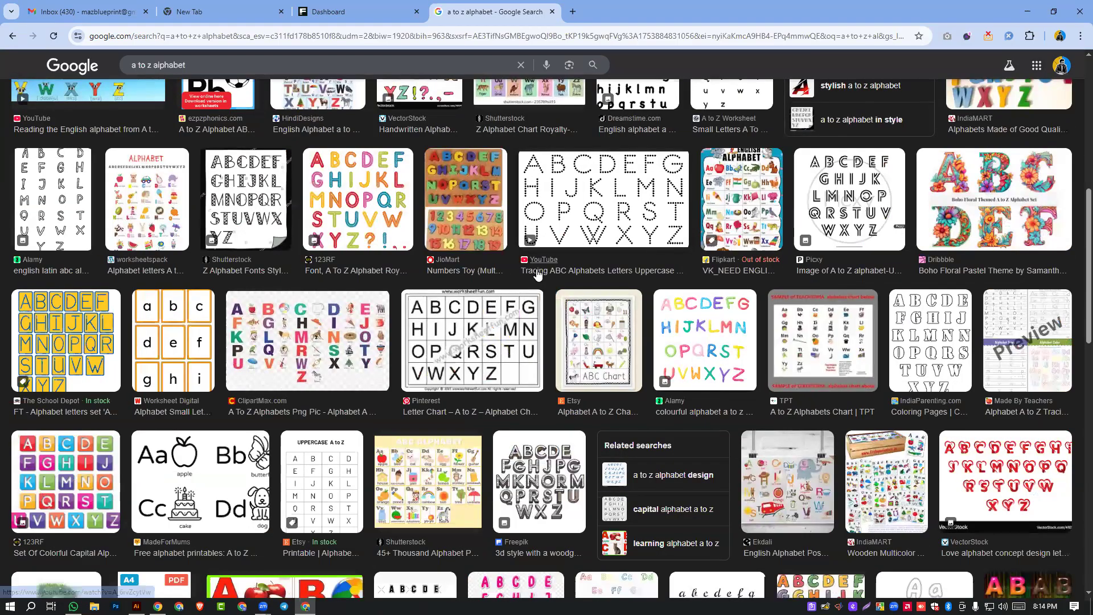
pyautogui.scroll(-2, 538, 274)
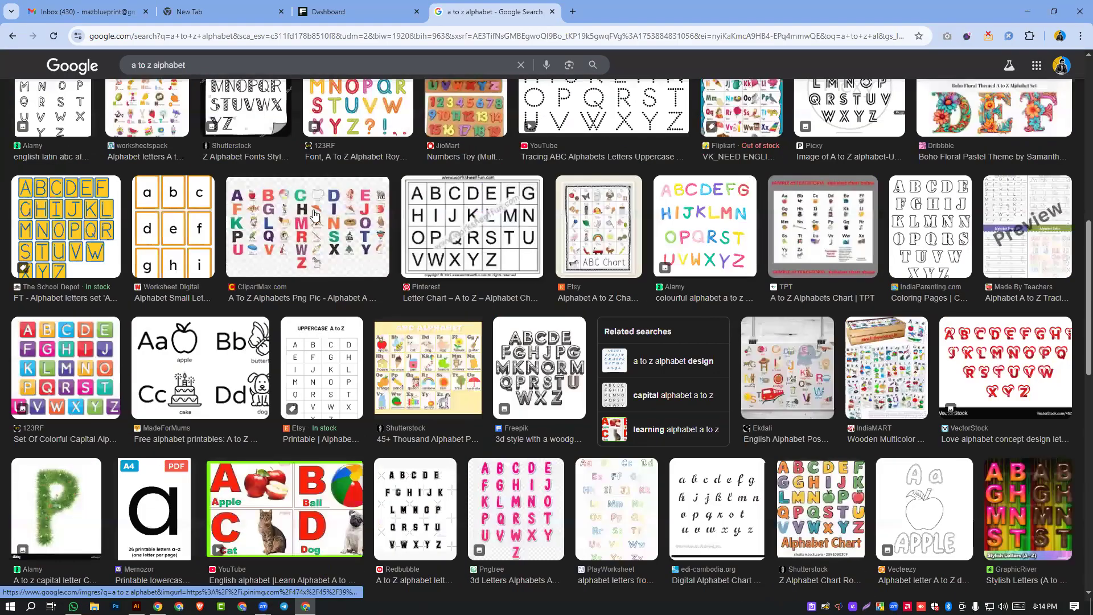
pyautogui.click(279, 501)
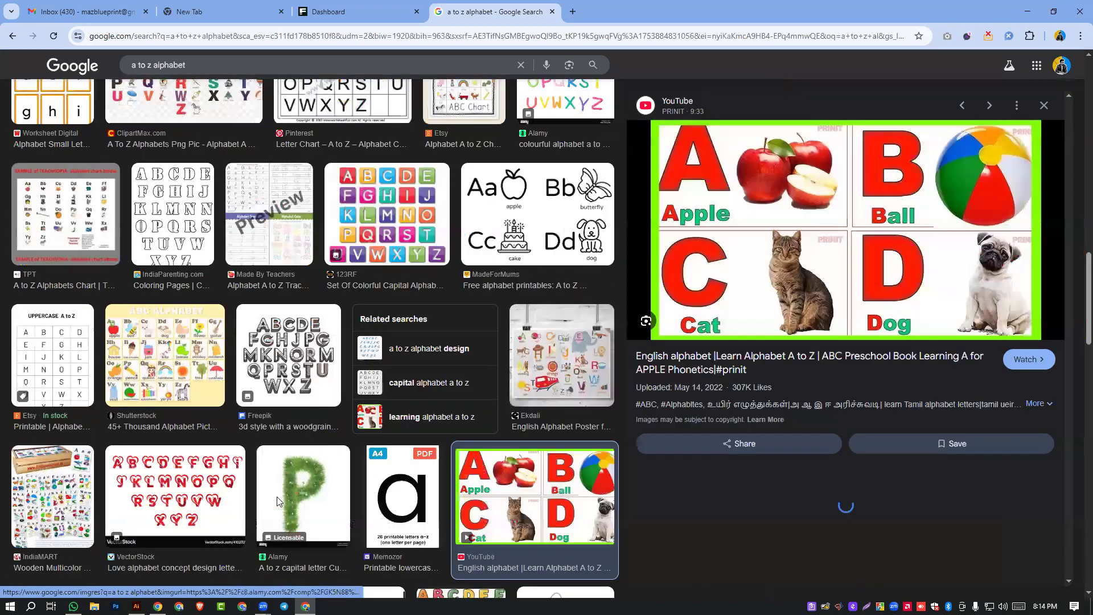
pyautogui.scroll(4, 256, 407)
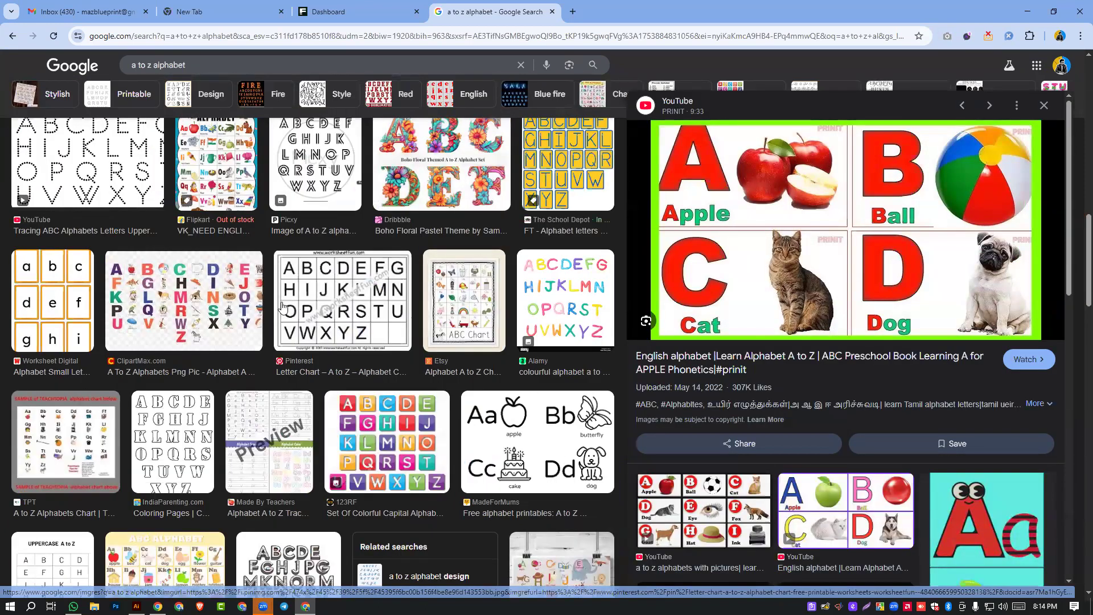
pyautogui.scroll(1, 283, 307)
pyautogui.click(192, 379)
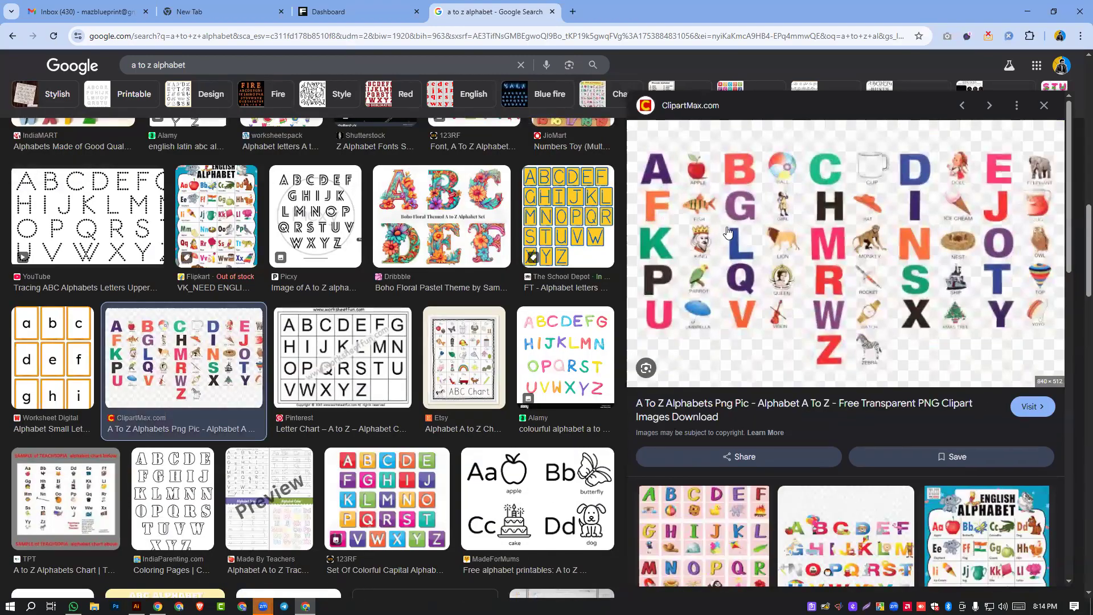
pyautogui.rightClick(727, 206)
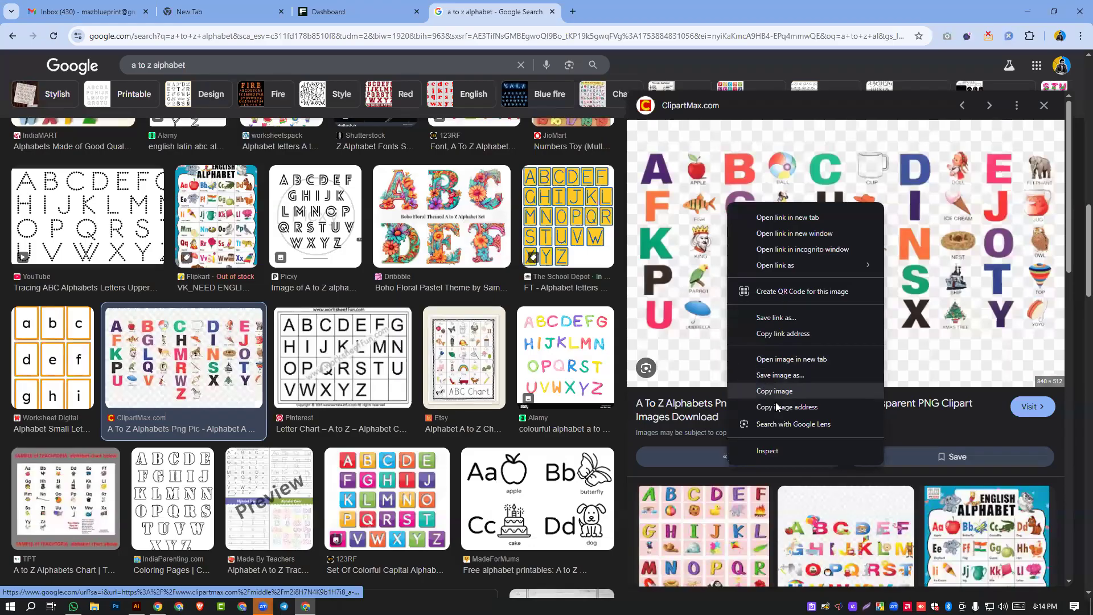
pyautogui.click(774, 392)
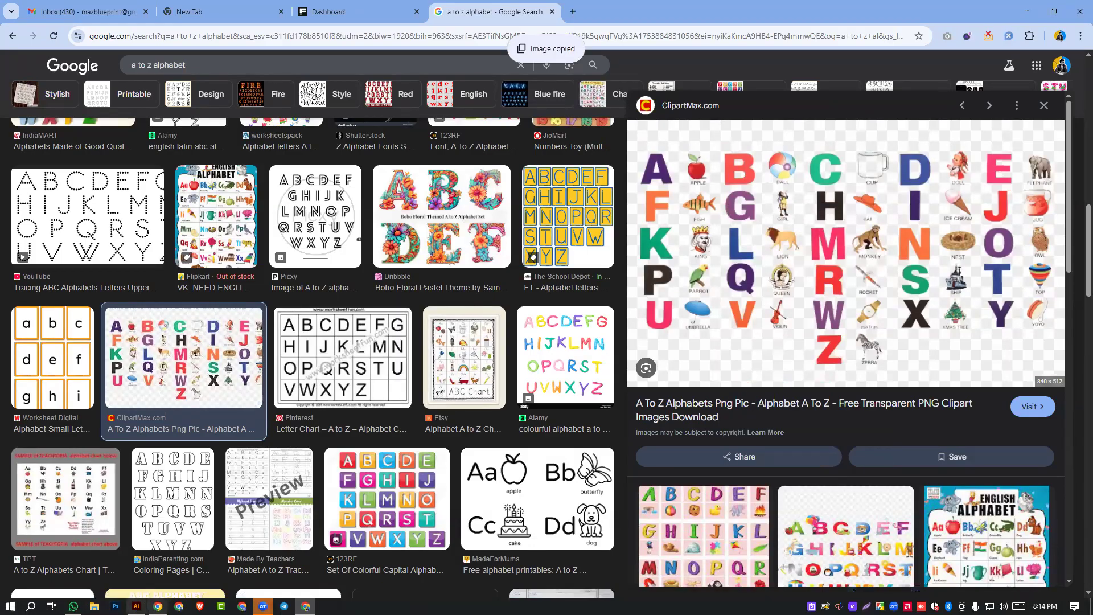
# - Switch to the Facebook group and look through its older posts around the Student Feedback notice
pyautogui.click(136, 606)
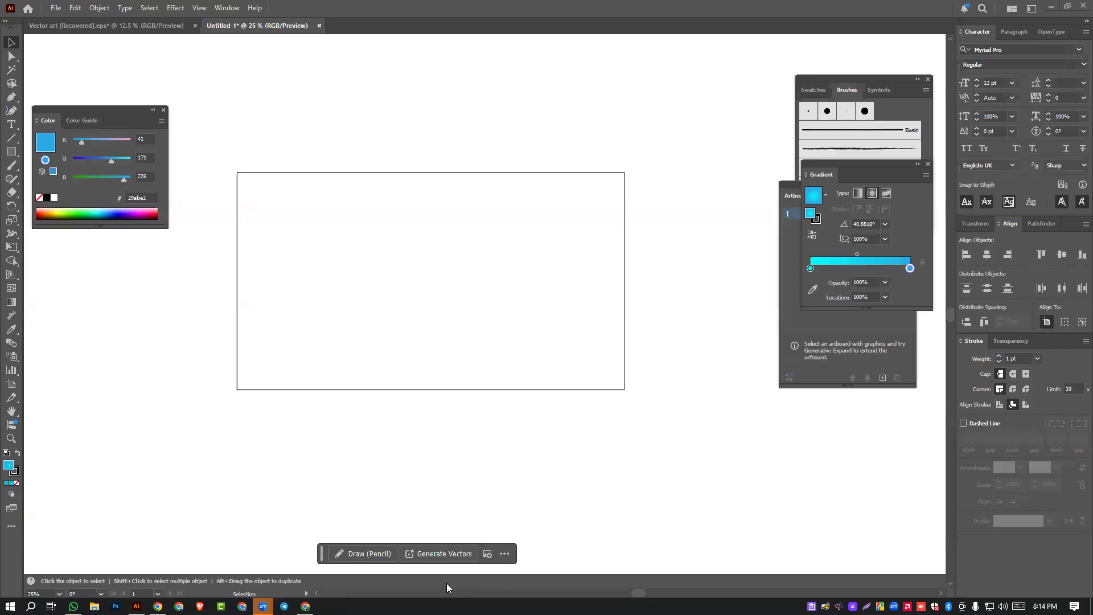
pyautogui.click(158, 607)
pyautogui.scroll(-10, 453, 316)
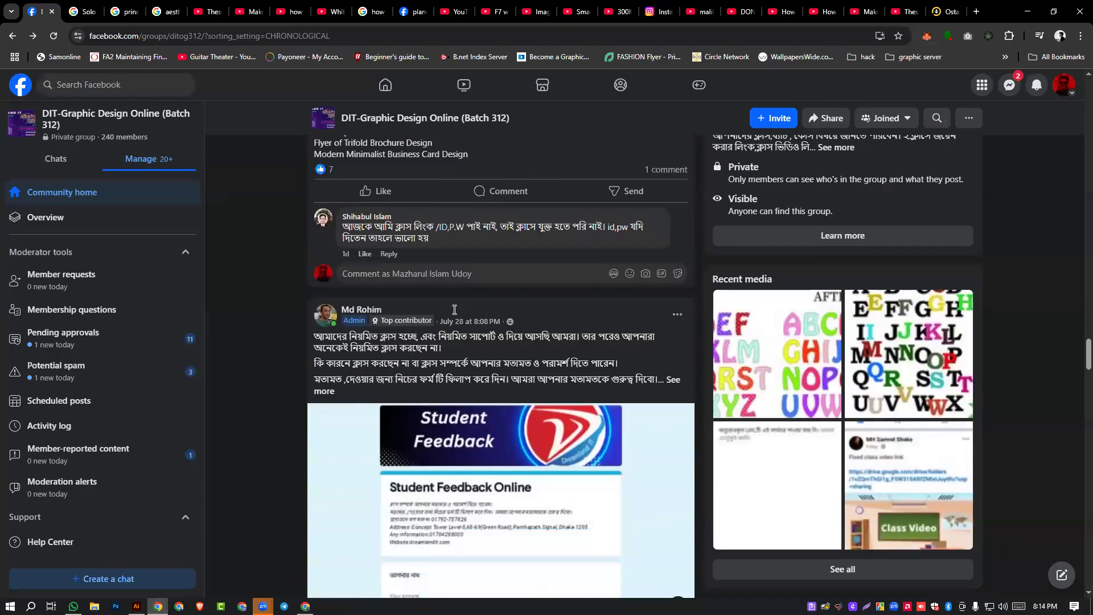
pyautogui.scroll(6, 454, 316)
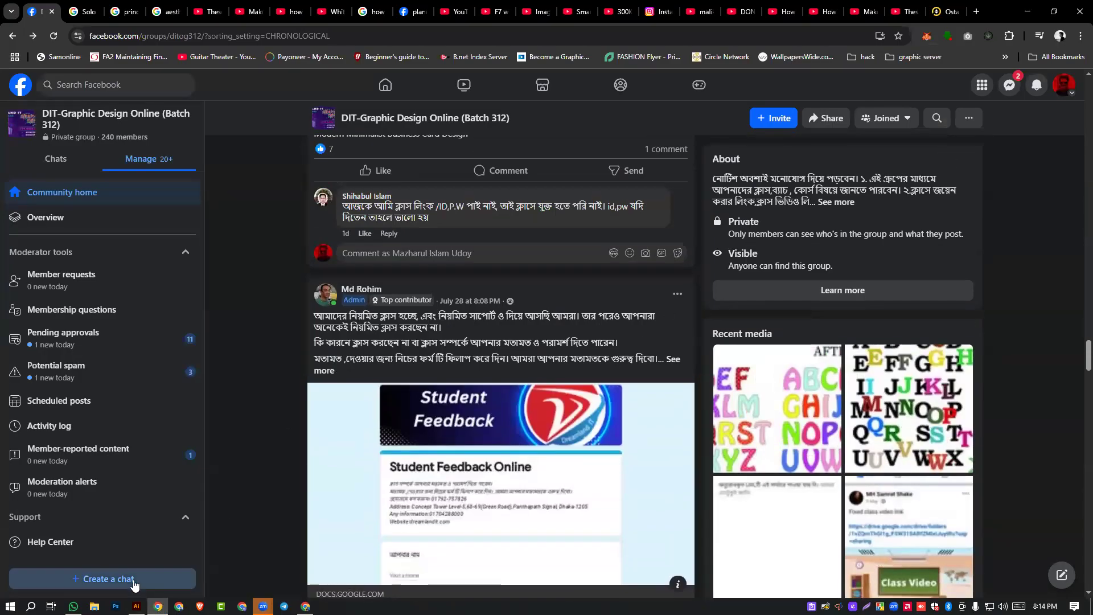
# - Return to the Gmail inbox, open the "HW Pen tool" email, examine its abc.jpg alphabet attachment, and close the preview
pyautogui.moveTo(305, 606)
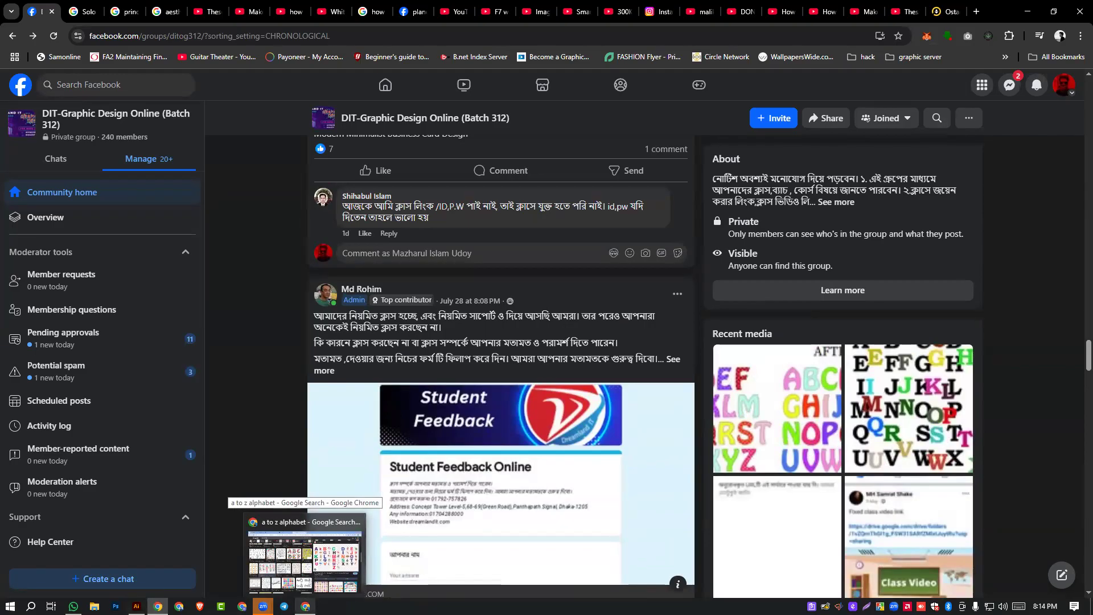
pyautogui.click(305, 606)
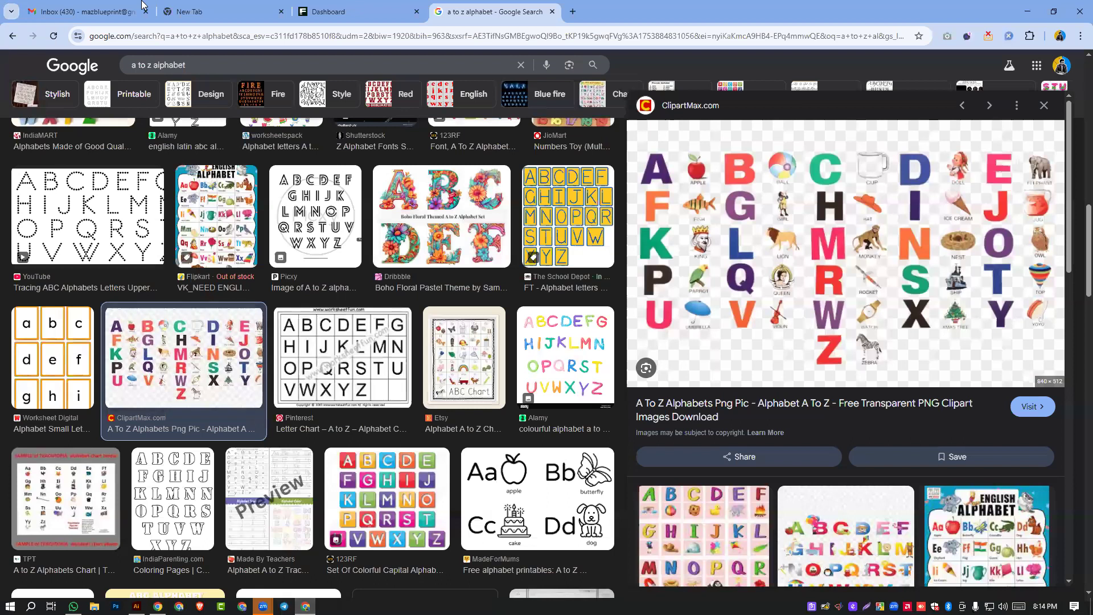
pyautogui.click(86, 12)
pyautogui.click(81, 200)
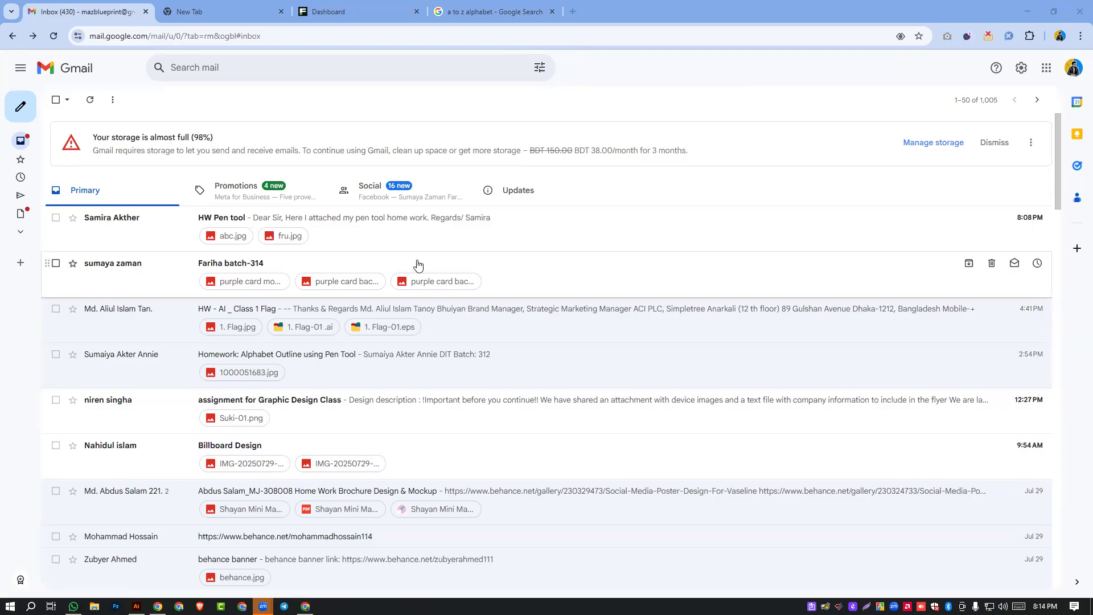
pyautogui.click(296, 226)
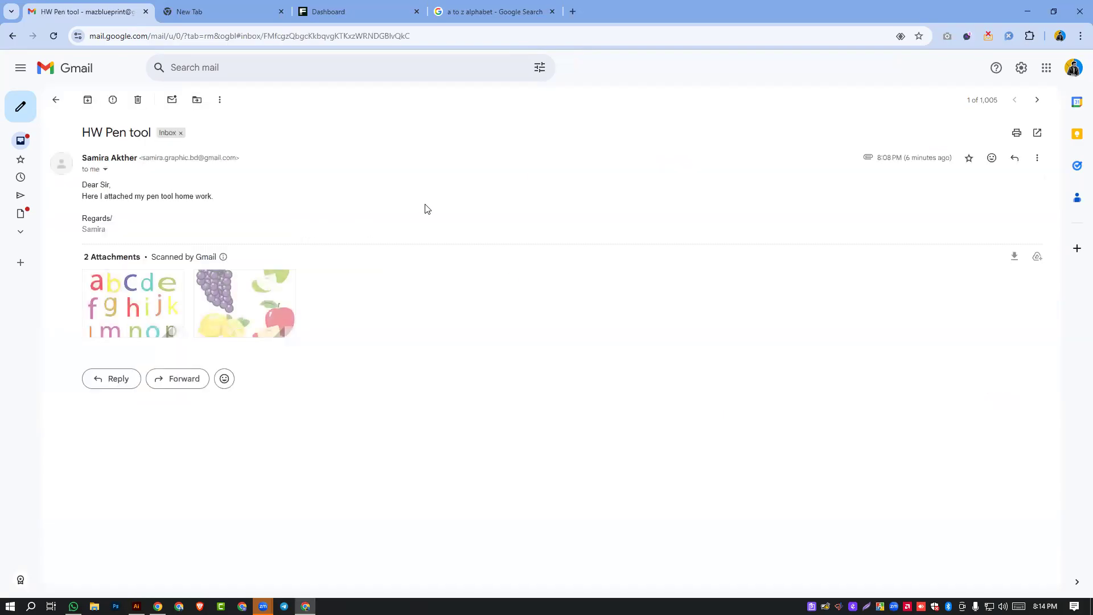
pyautogui.click(175, 293)
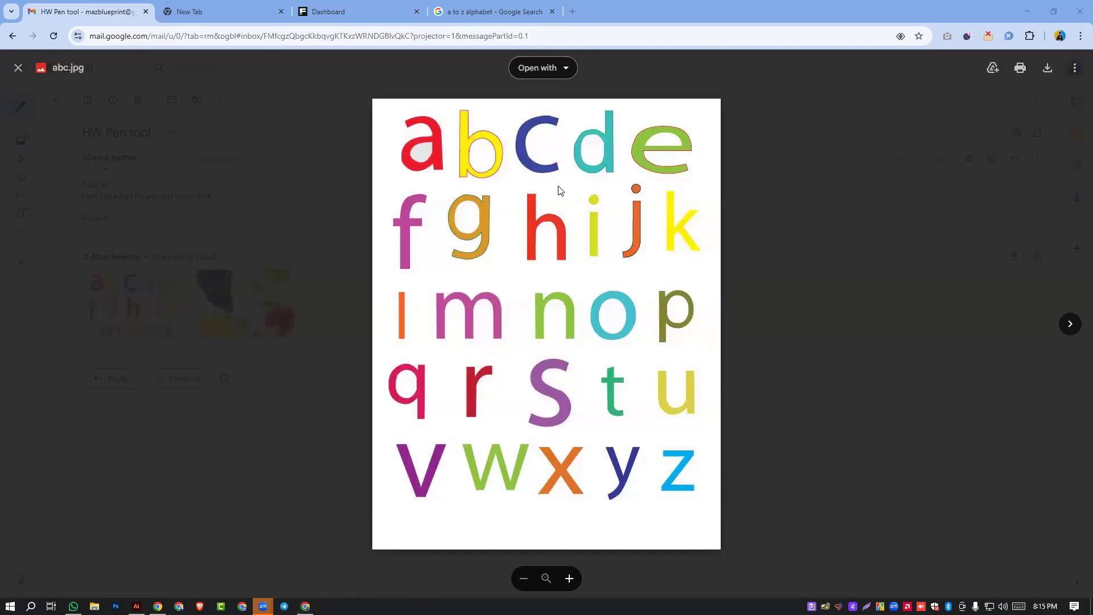
pyautogui.click(734, 212)
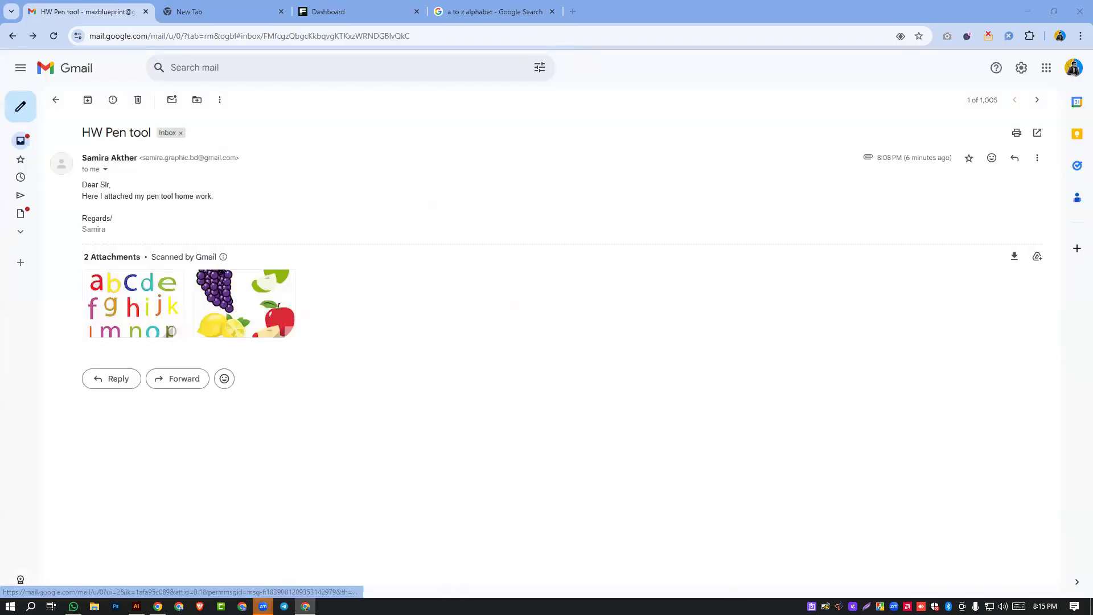
# - Switch to Illustrator, paste the copied alphabet image, enlarge it to about the artboard's height, and deselect it
pyautogui.moveTo(263, 606)
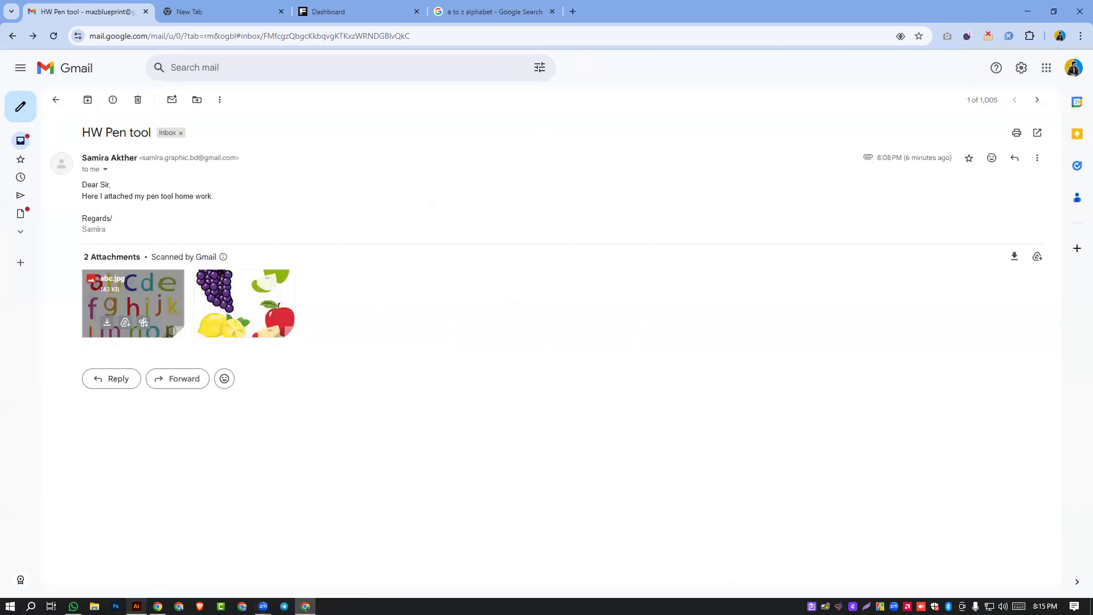
pyautogui.hotkey('alt', 'Tab')
pyautogui.hotkey('ctrl', 'v')
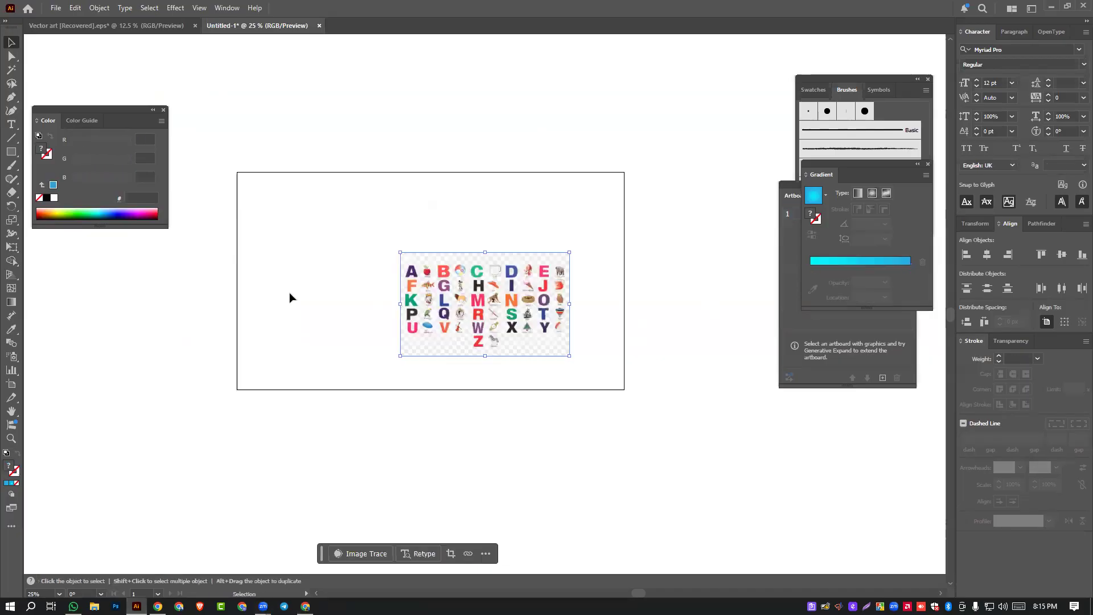
pyautogui.moveTo(570, 304); pyautogui.dragTo(624, 305)
pyautogui.moveTo(346, 219); pyautogui.dragTo(153, 177)
pyautogui.click(652, 318)
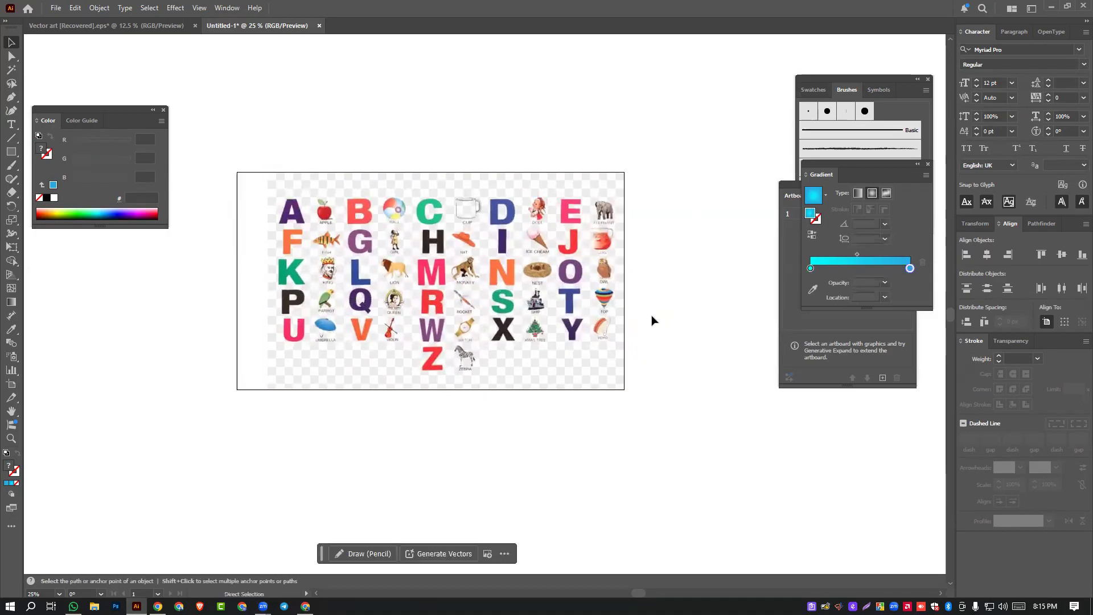
# - Bring the A, B and C letters of the pasted image into view at 100% and activate the Pen tool
pyautogui.press('space')
pyautogui.moveTo(585, 359); pyautogui.dragTo(609, 402)
pyautogui.scroll(4, 293, 246)
pyautogui.press('space')
pyautogui.moveTo(641, 346); pyautogui.dragTo(247, 352)
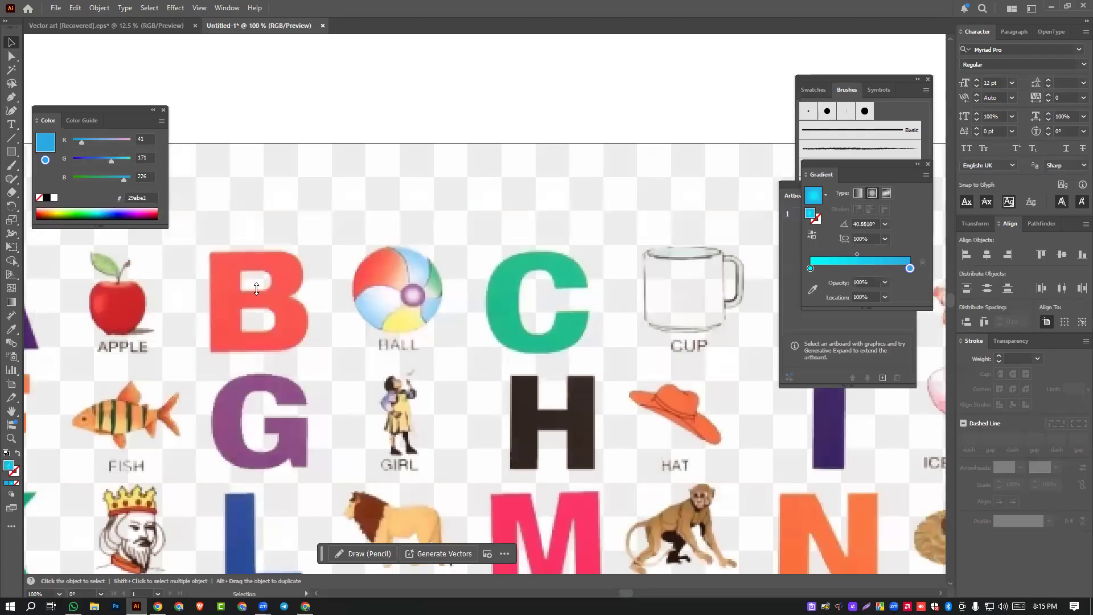
pyautogui.press('space')
pyautogui.moveTo(256, 289); pyautogui.dragTo(335, 275)
pyautogui.click(11, 98)
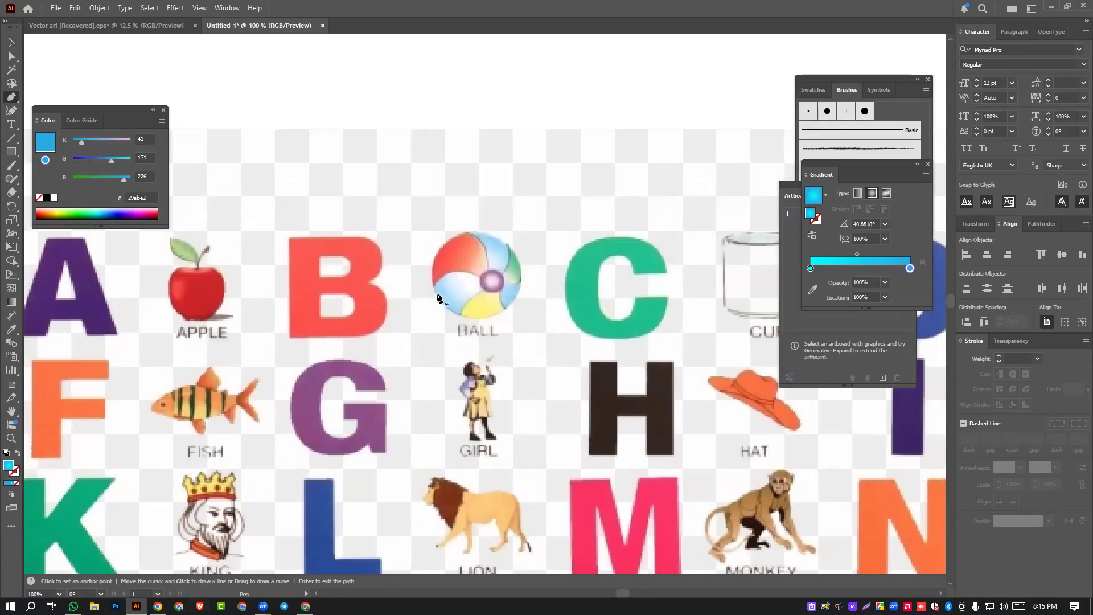
# - Switch to Gmail, go back to the inbox, and look over the recent homework emails
pyautogui.click(305, 606)
pyautogui.click(58, 100)
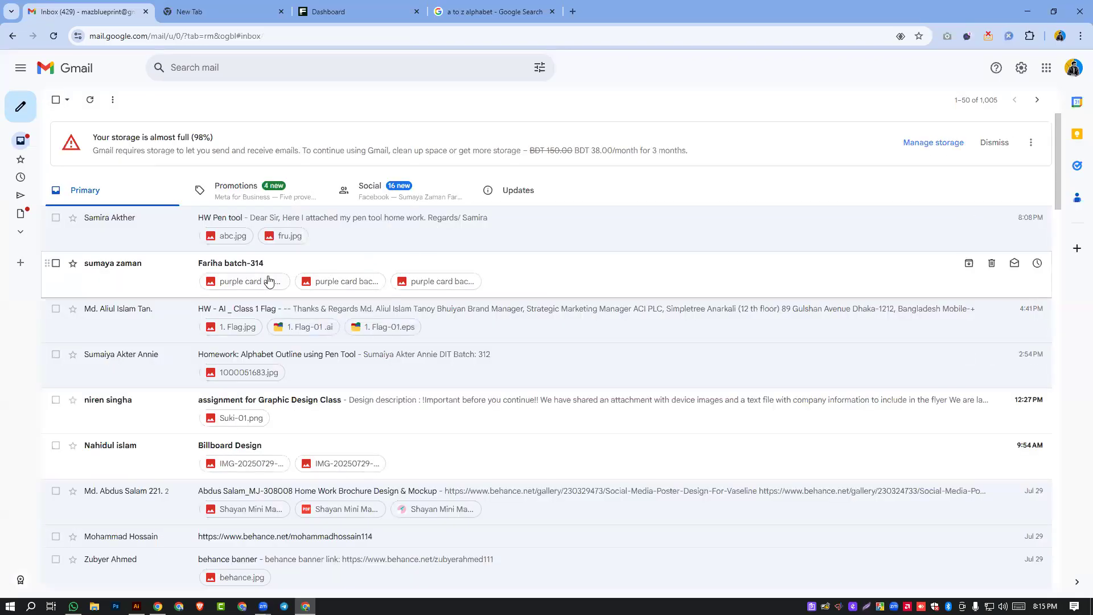
pyautogui.scroll(-1, 262, 353)
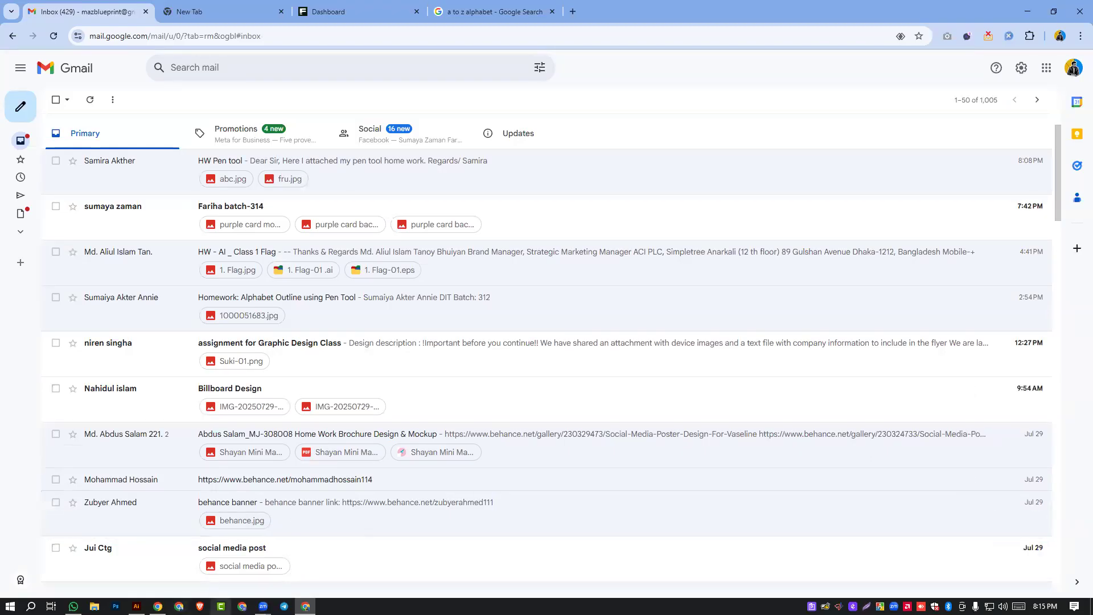
# - Switch to the Batch 312 Facebook group and look back through the newer alphabet homework posts
pyautogui.click(157, 606)
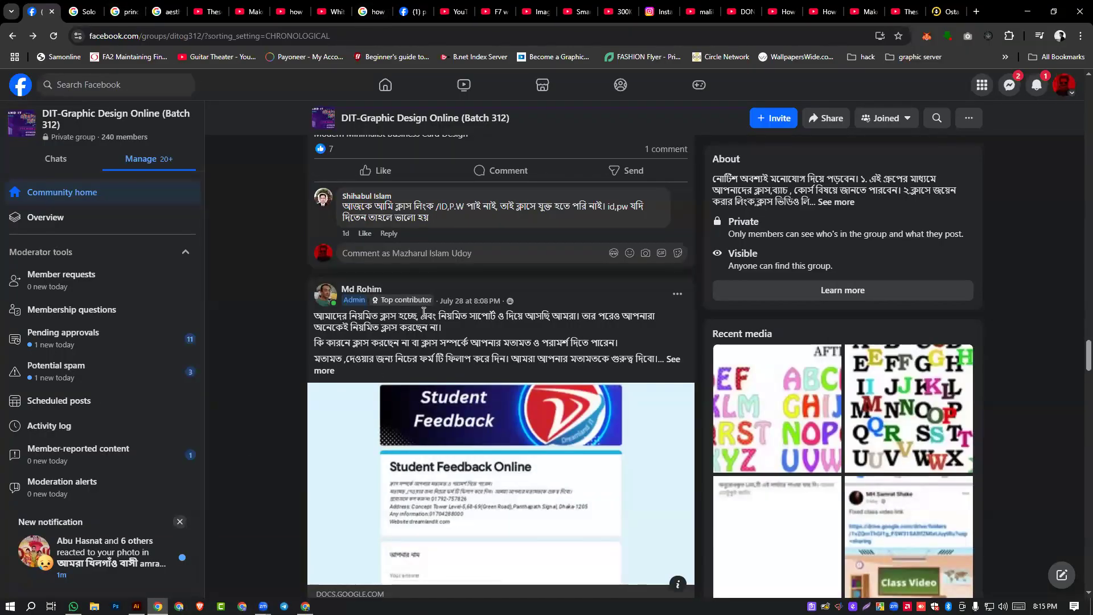
pyautogui.scroll(12, 424, 316)
pyautogui.scroll(15, 424, 316)
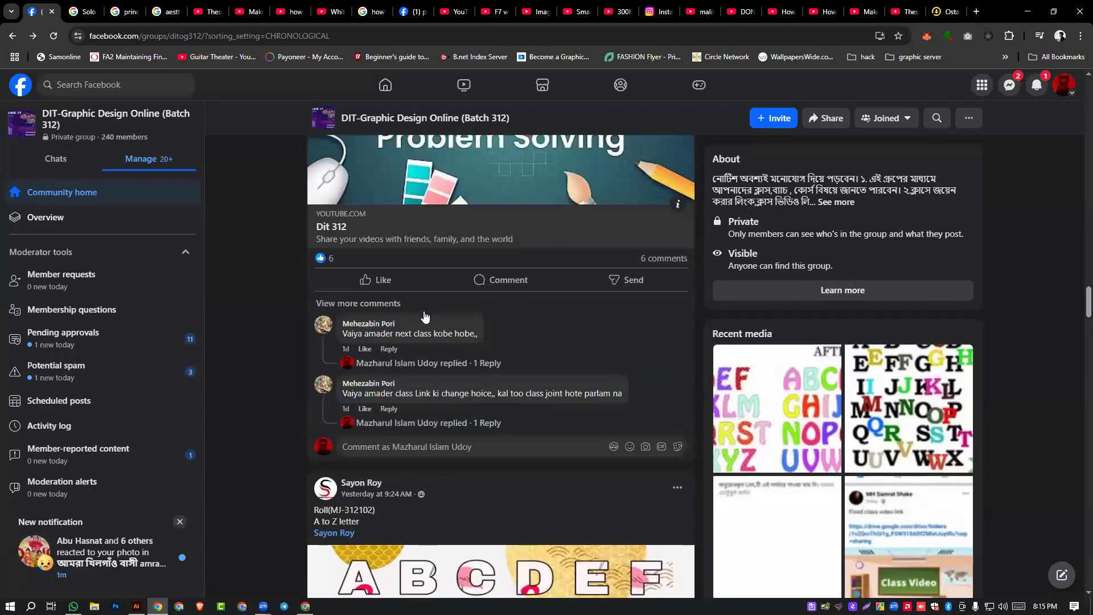
pyautogui.scroll(6, 424, 312)
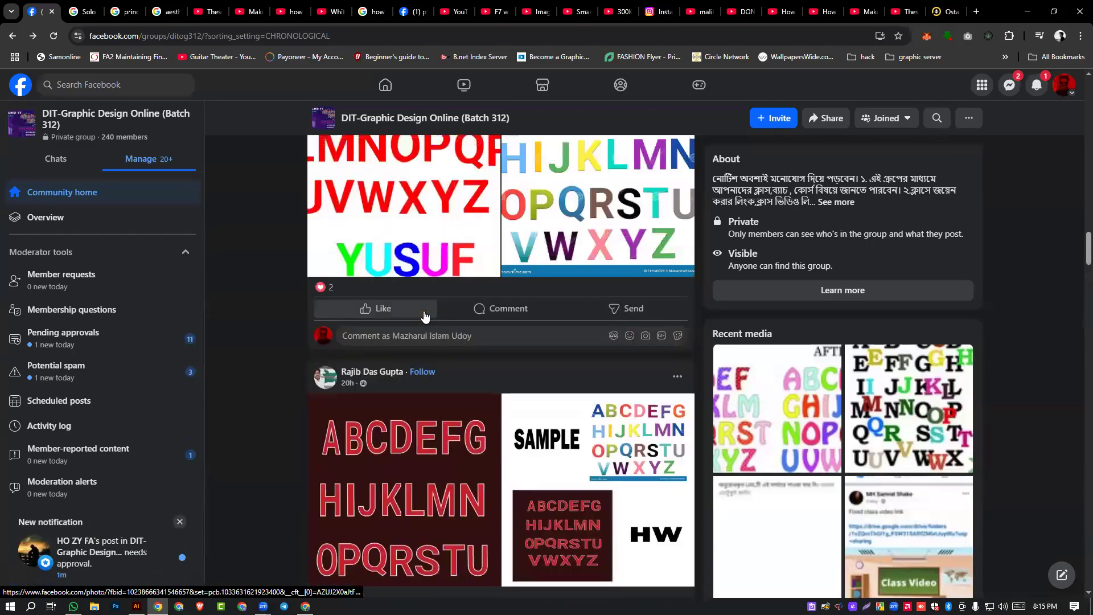
pyautogui.scroll(1, 424, 316)
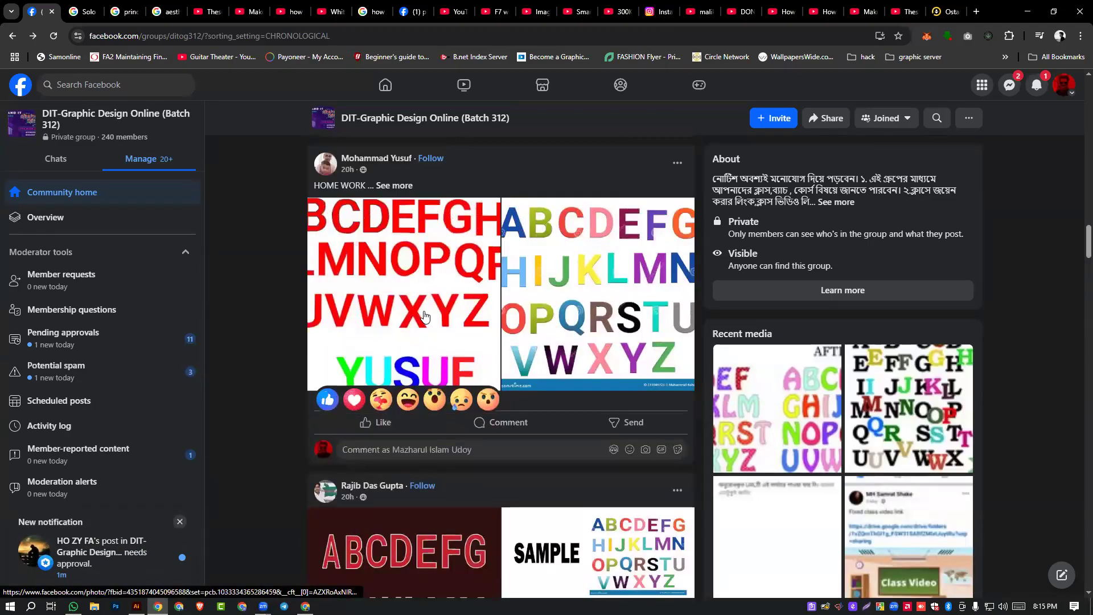
# - Open the group's pending approvals from the new post notification and look over the waiting posts
pyautogui.click(96, 560)
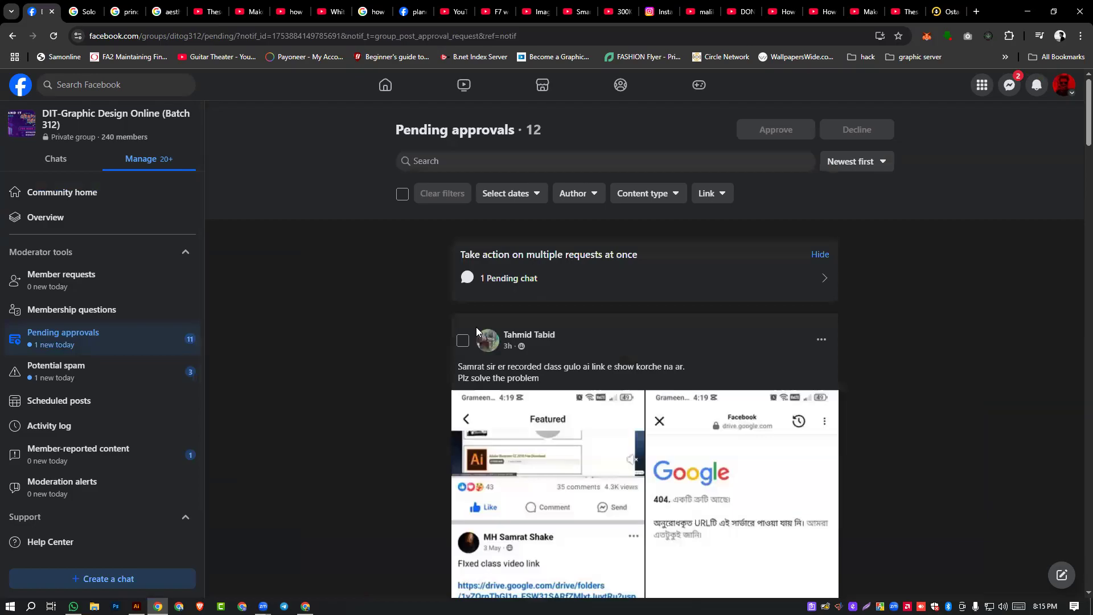
pyautogui.scroll(-4, 500, 435)
pyautogui.scroll(4, 500, 434)
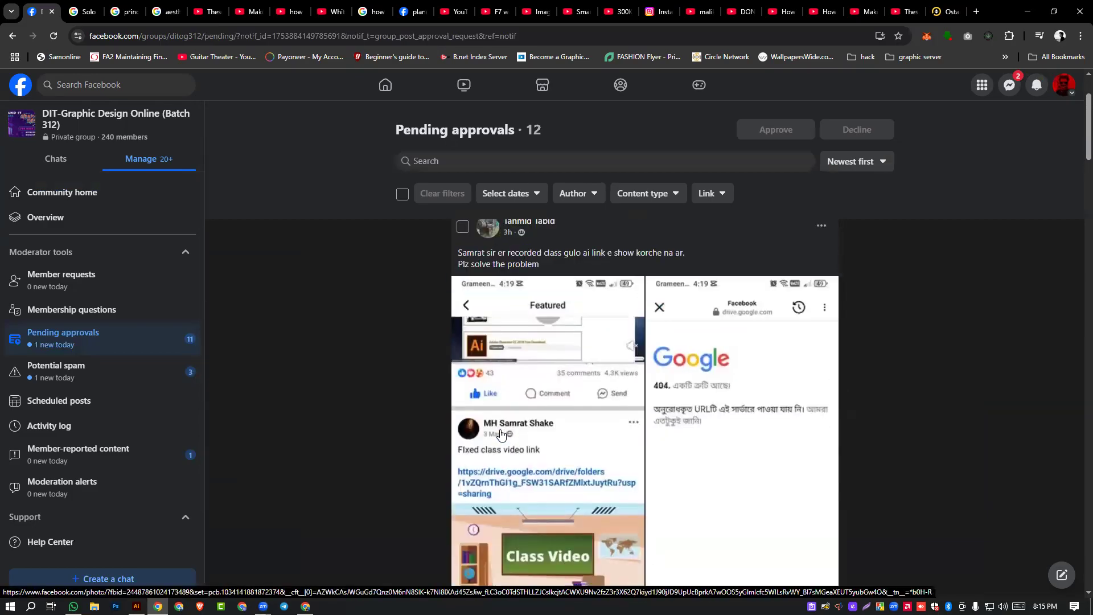
# - Look through the group's potential spam posts, pending approvals and overview, and return to the Batch 312 community home
pyautogui.scroll(-1, 64, 351)
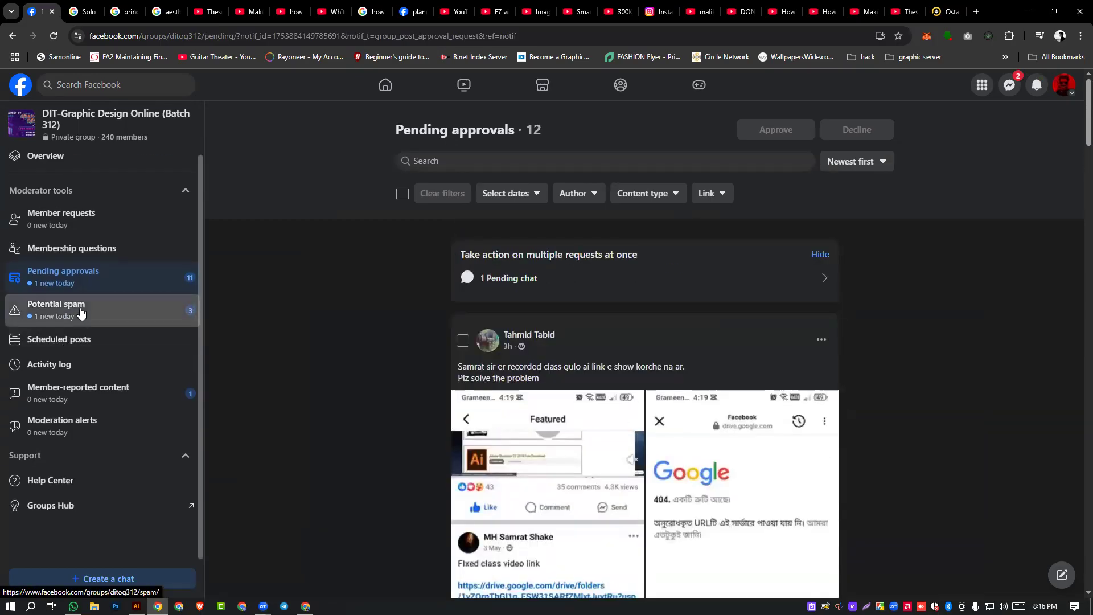
pyautogui.click(78, 311)
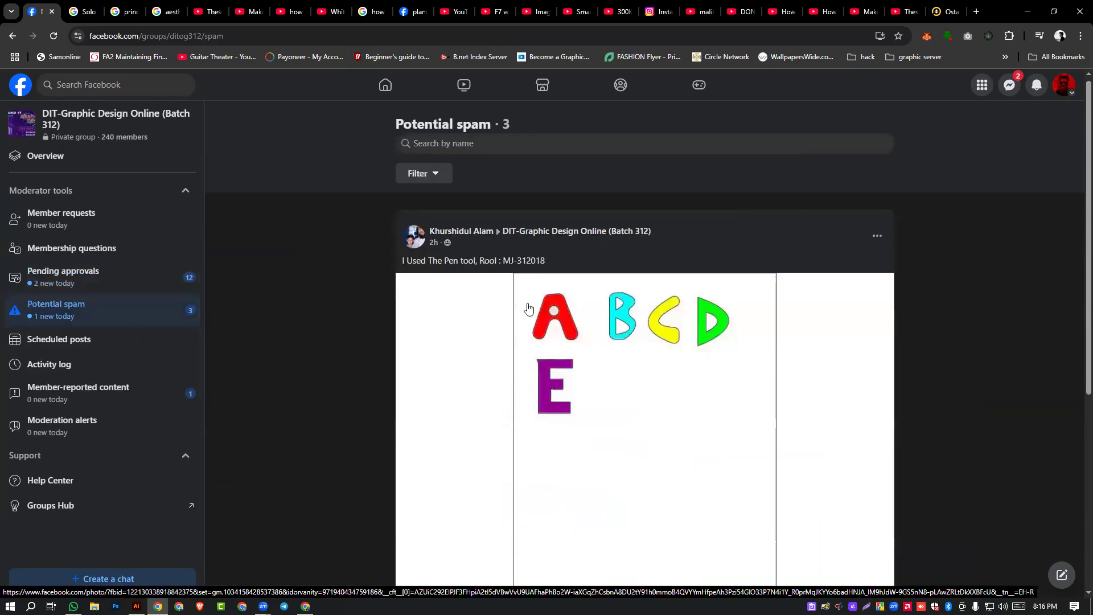
pyautogui.scroll(-4, 529, 310)
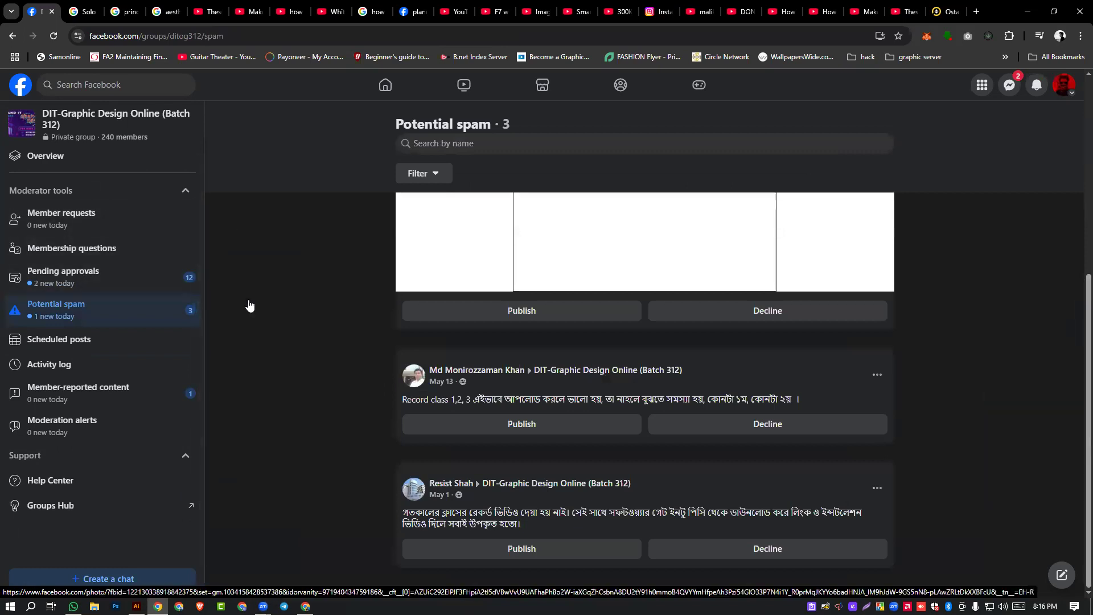
pyautogui.click(94, 284)
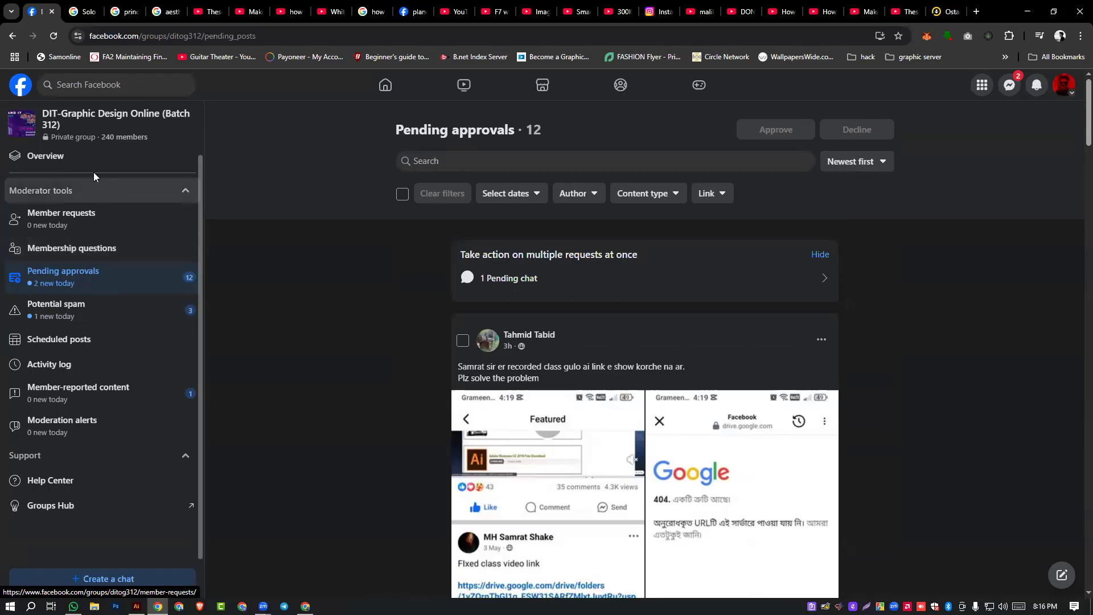
pyautogui.click(72, 156)
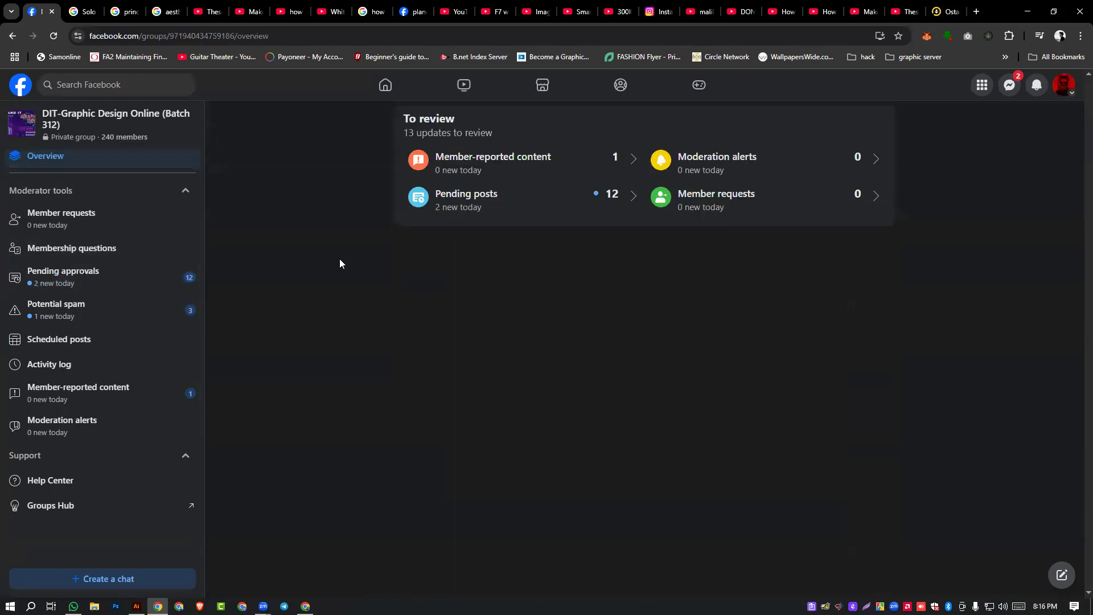
pyautogui.click(115, 119)
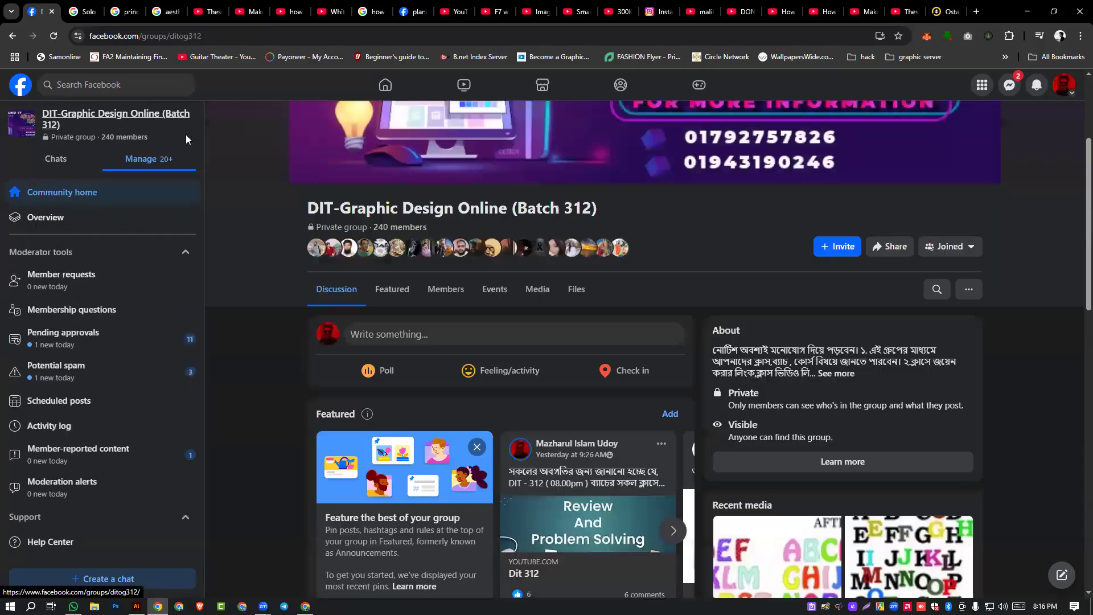
pyautogui.moveTo(464, 248)
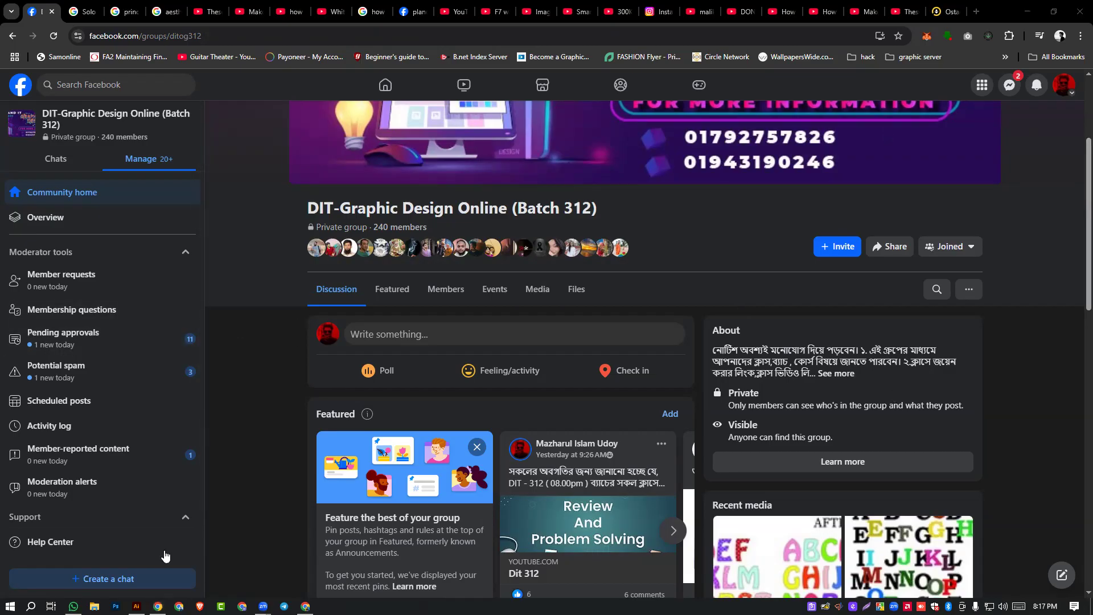
# - Switch to Illustrator and trace the top edge and upper bowl of the red letter B with the Pen tool
pyautogui.click(137, 605)
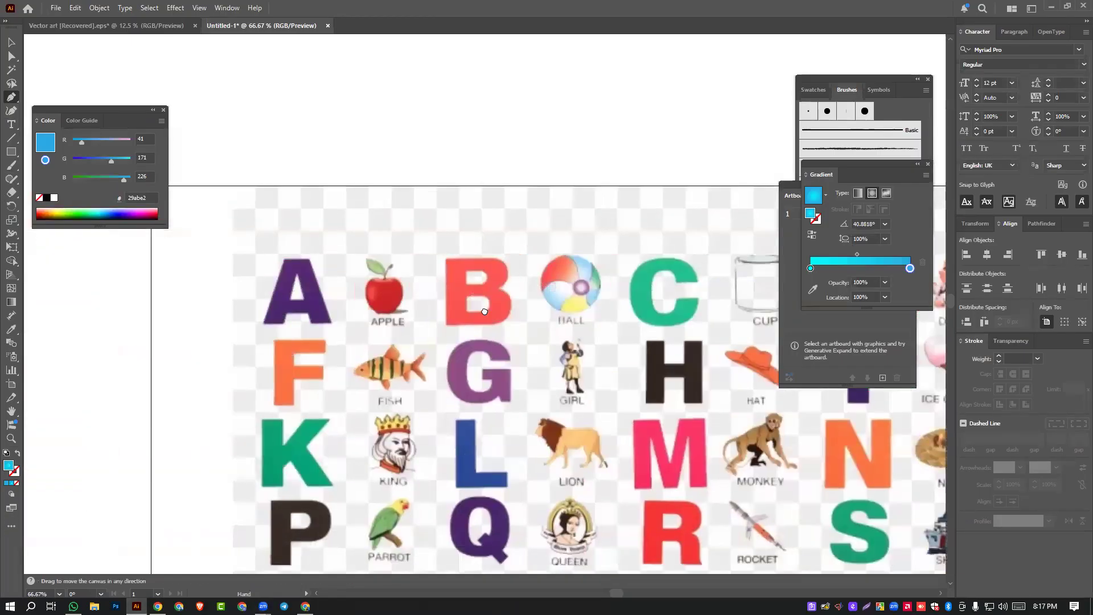
pyautogui.scroll(2, 365, 338)
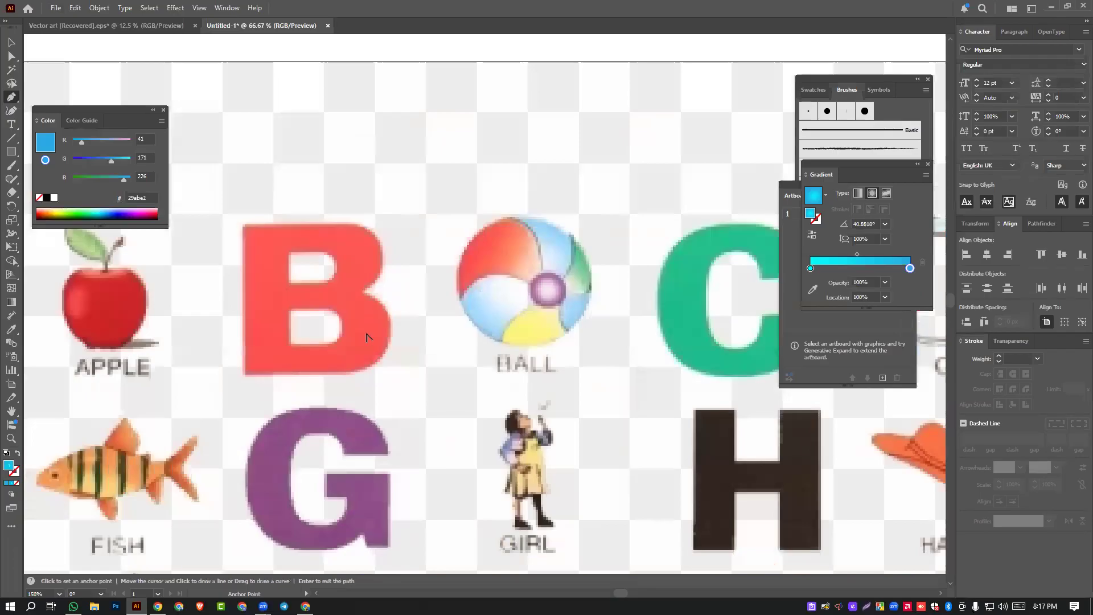
pyautogui.moveTo(414, 310); pyautogui.dragTo(502, 314)
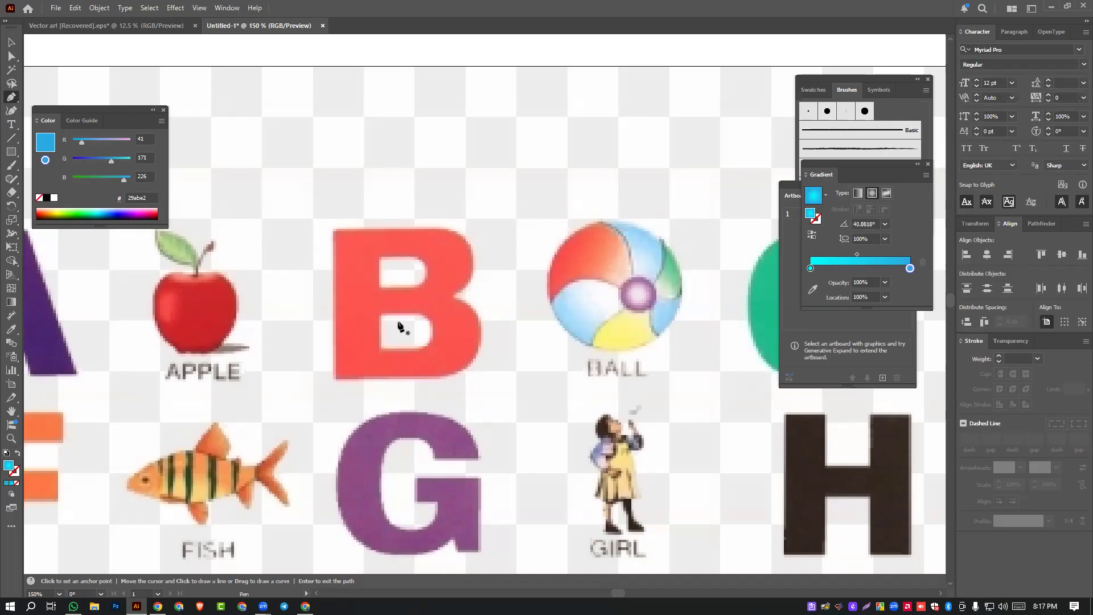
pyautogui.click(335, 231)
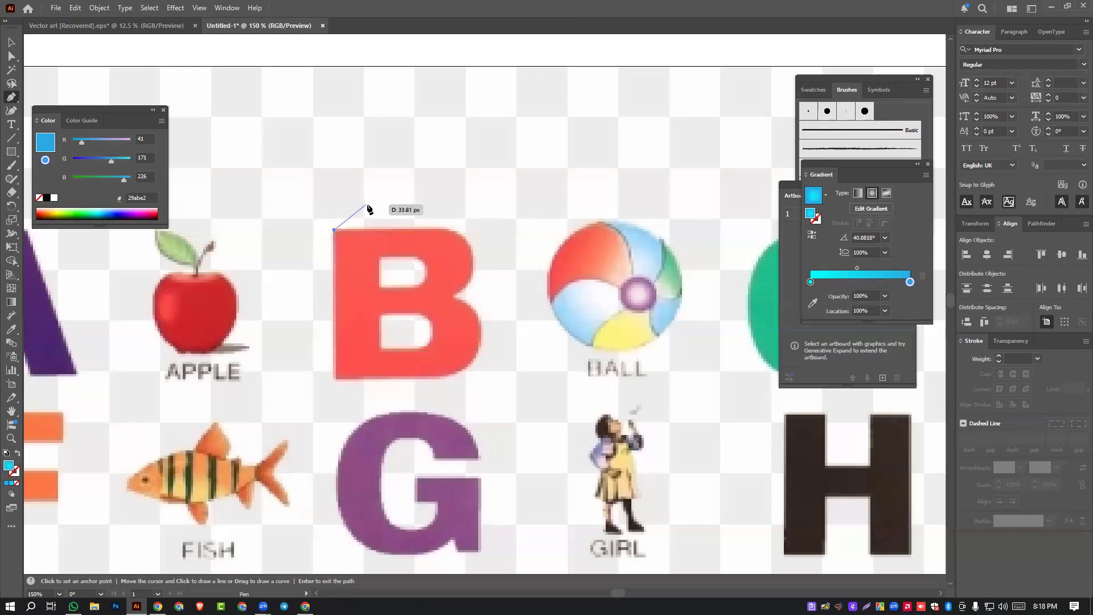
pyautogui.click(439, 228)
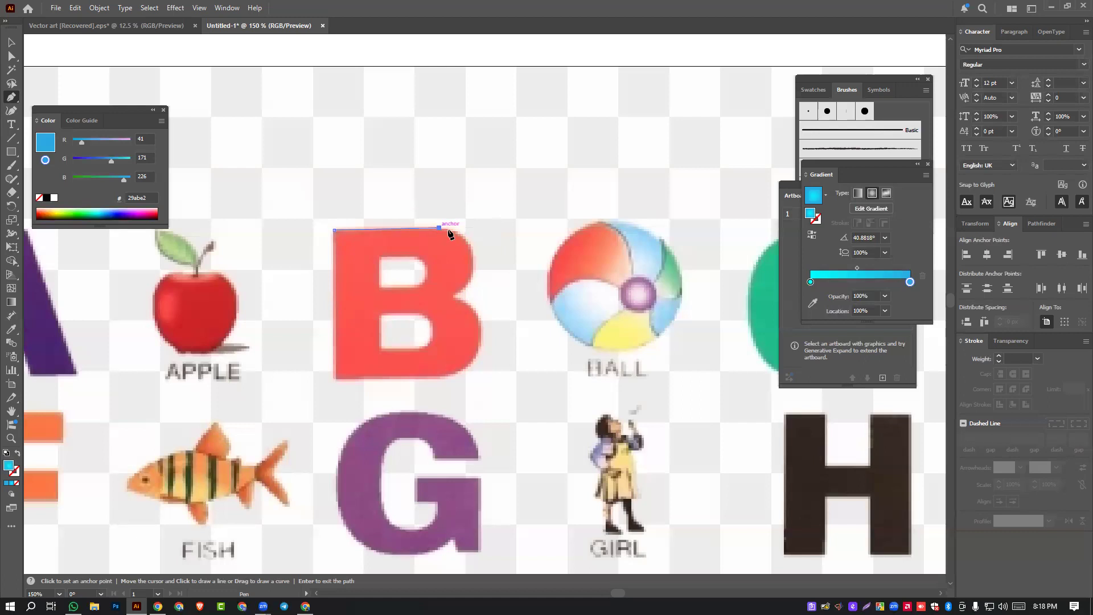
pyautogui.click(472, 260)
pyautogui.moveTo(474, 285); pyautogui.dragTo(473, 292)
pyautogui.click(453, 297)
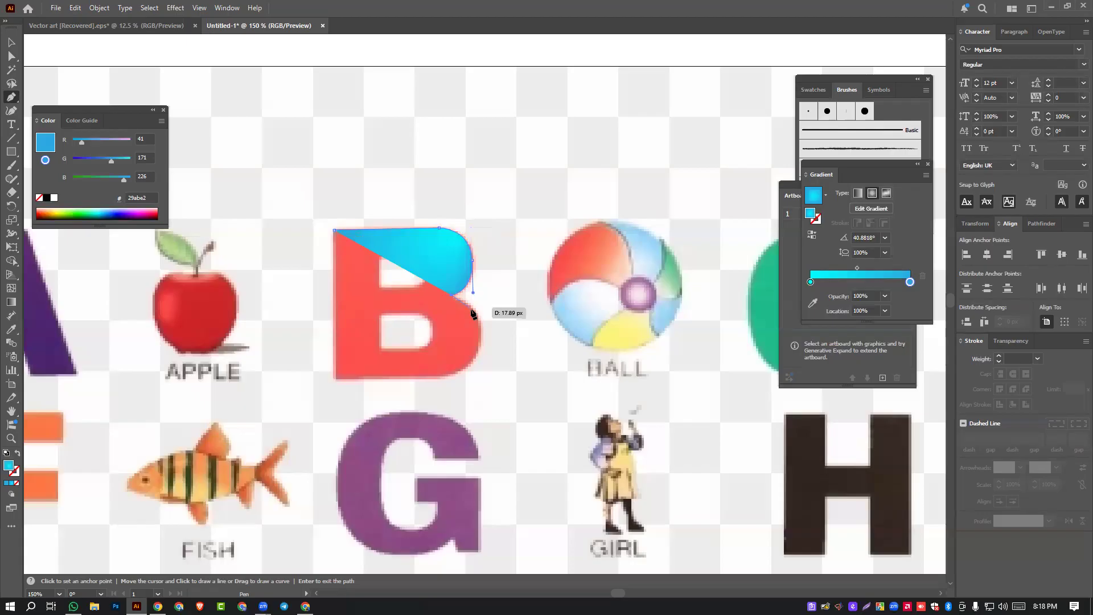
# - Continue the path around the B's lower bowl, base and straight left side, closing it at the starting corner
pyautogui.moveTo(478, 323); pyautogui.dragTo(467, 369)
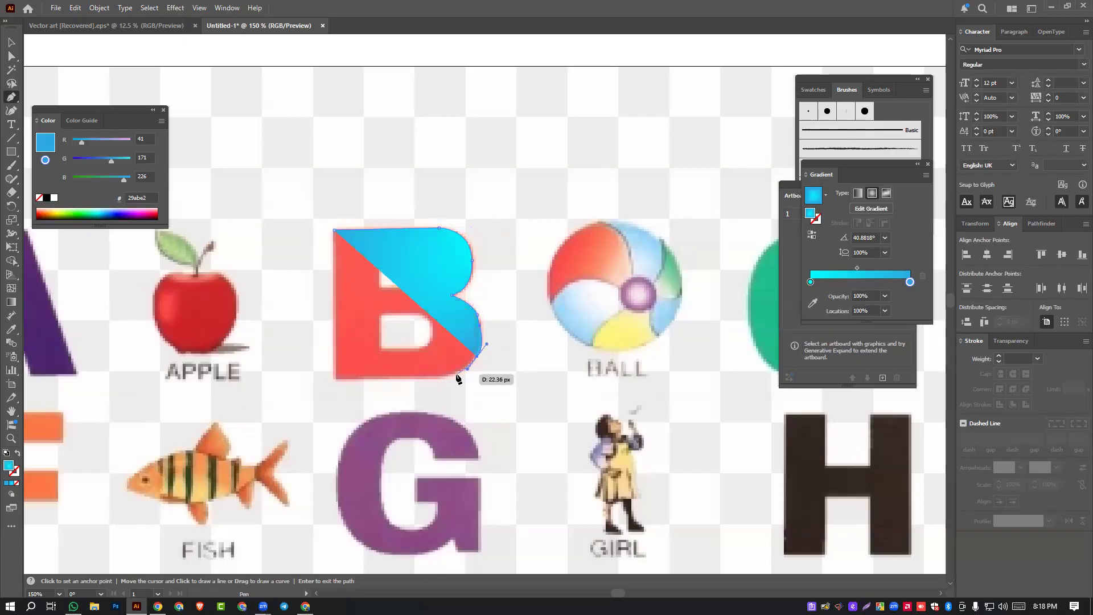
pyautogui.click(449, 375)
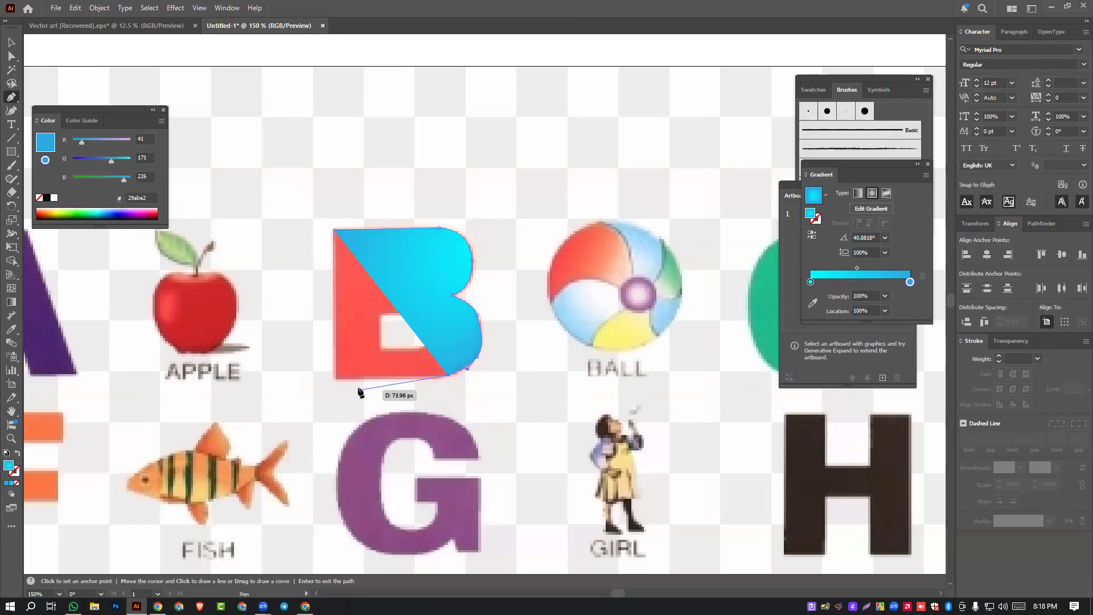
pyautogui.click(335, 378)
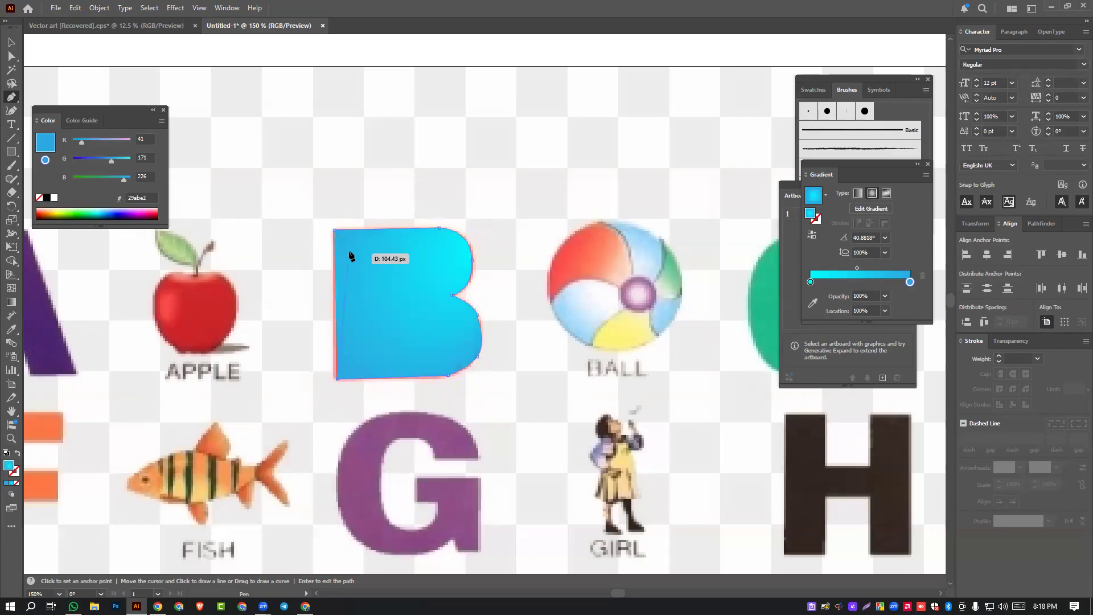
pyautogui.click(334, 232)
pyautogui.moveTo(334, 232)
pyautogui.mouseDown()
pyautogui.moveTo(339, 288)
pyautogui.moveTo(330, 232)
pyautogui.moveTo(340, 232)
pyautogui.mouseUp()
# - Move the traced blue B off the red letter to the area above the ball picture and deselect it
pyautogui.click(10, 43)
pyautogui.click(443, 145)
pyautogui.moveTo(414, 340)
pyautogui.mouseDown()
pyautogui.moveTo(520, 325)
pyautogui.moveTo(522, 202)
pyautogui.moveTo(498, 151)
pyautogui.mouseUp()
pyautogui.click(328, 262)
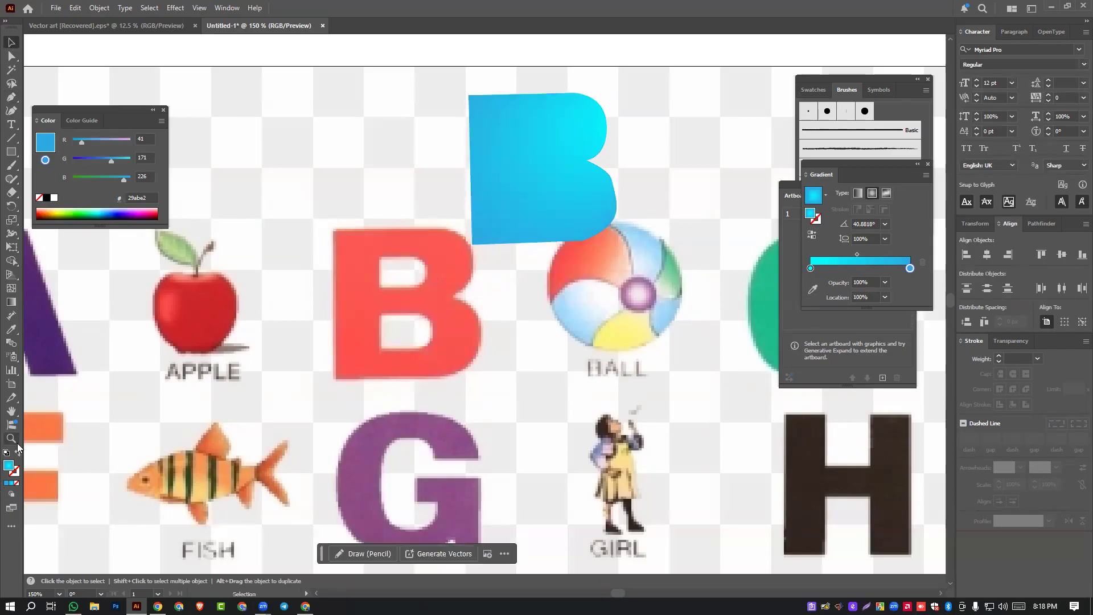
# - Examine the traced B's curved right edge up close, and move the shape further up across the artboard's top edge
pyautogui.moveTo(629, 209); pyautogui.dragTo(573, 240)
pyautogui.scroll(6, 607, 245)
pyautogui.moveTo(493, 135); pyautogui.dragTo(405, 405)
pyautogui.moveTo(522, 168); pyautogui.dragTo(518, 302)
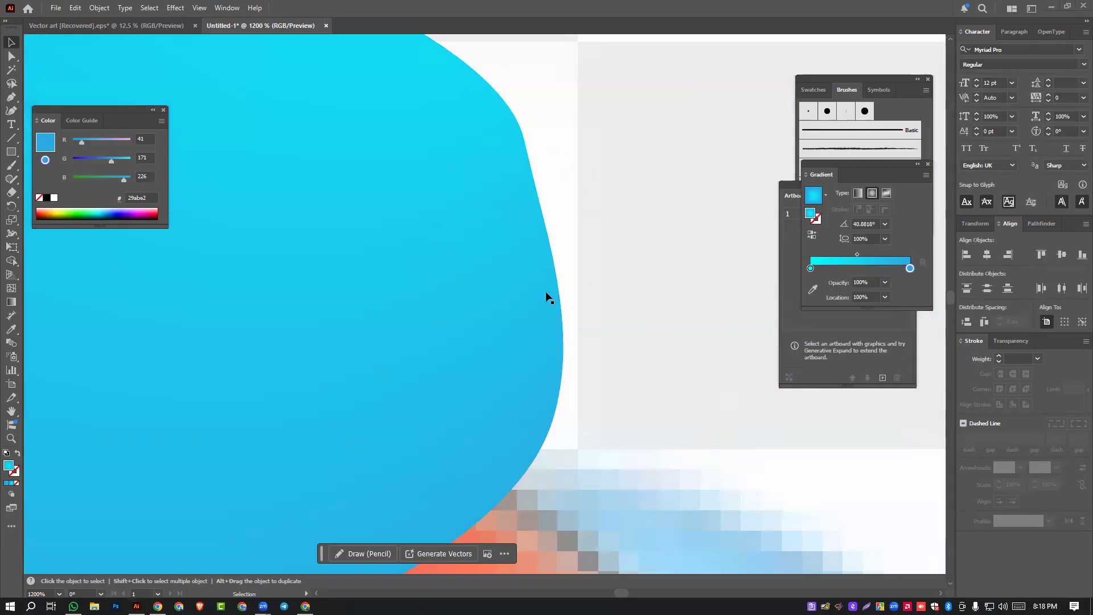
pyautogui.scroll(-6, 580, 318)
pyautogui.moveTo(530, 298); pyautogui.dragTo(622, 230)
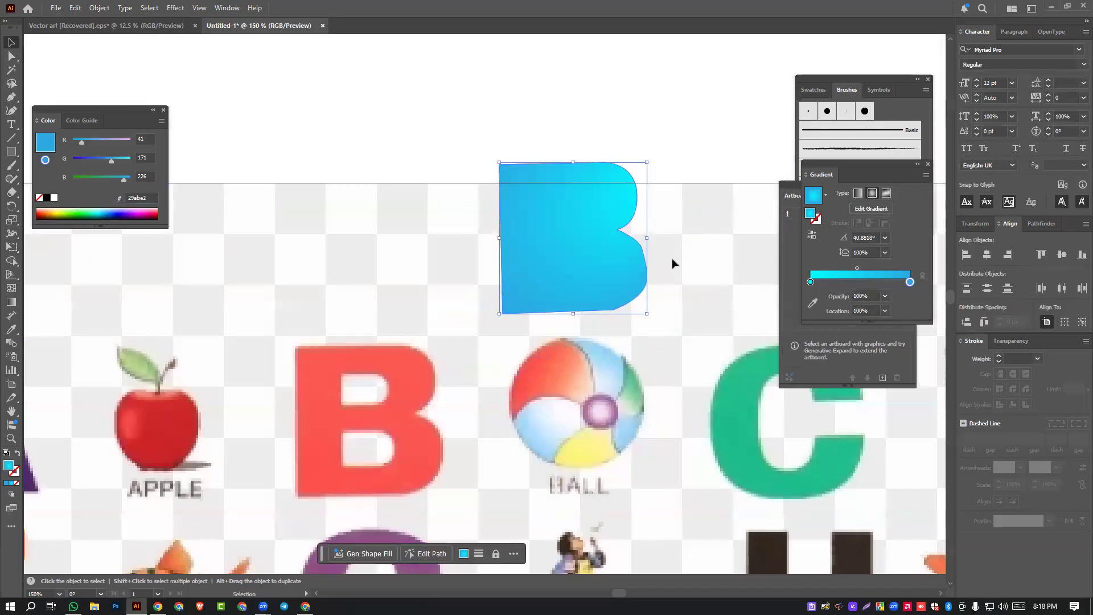
# - Draw a practice S-shaped curve above the traced B with the Pen tool and lengthen both direction handles of its middle anchor
pyautogui.click(12, 97)
pyautogui.click(223, 121)
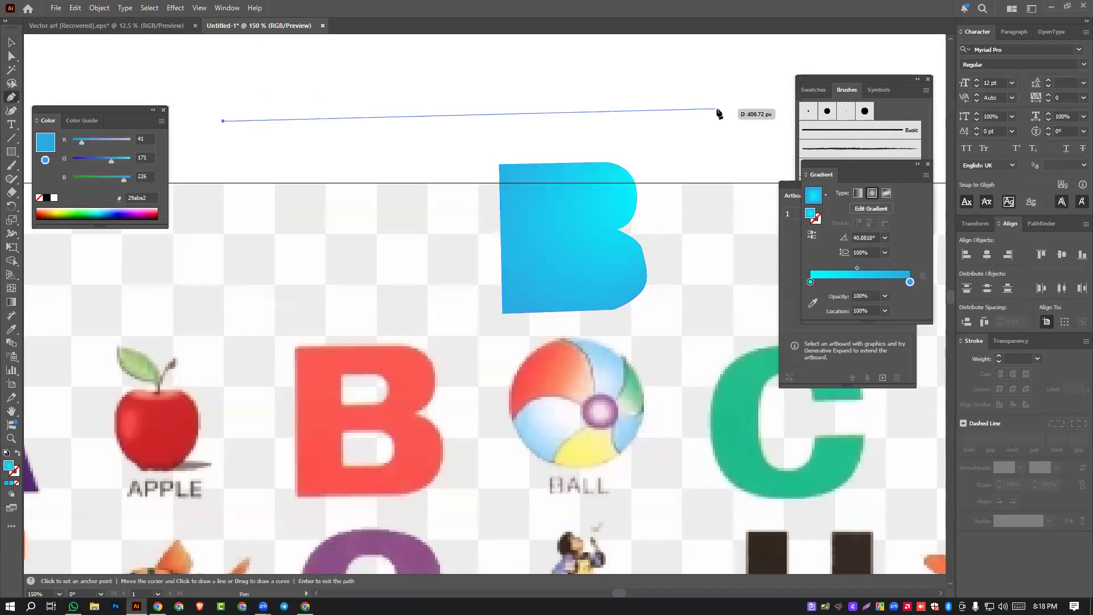
pyautogui.moveTo(505, 96); pyautogui.dragTo(645, 149)
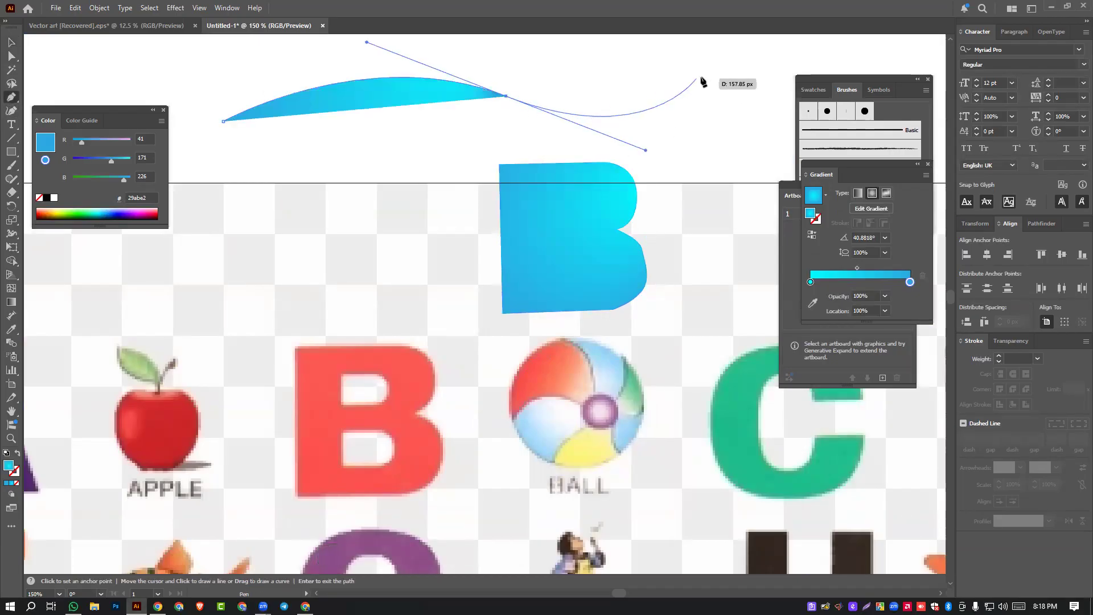
pyautogui.click(722, 74)
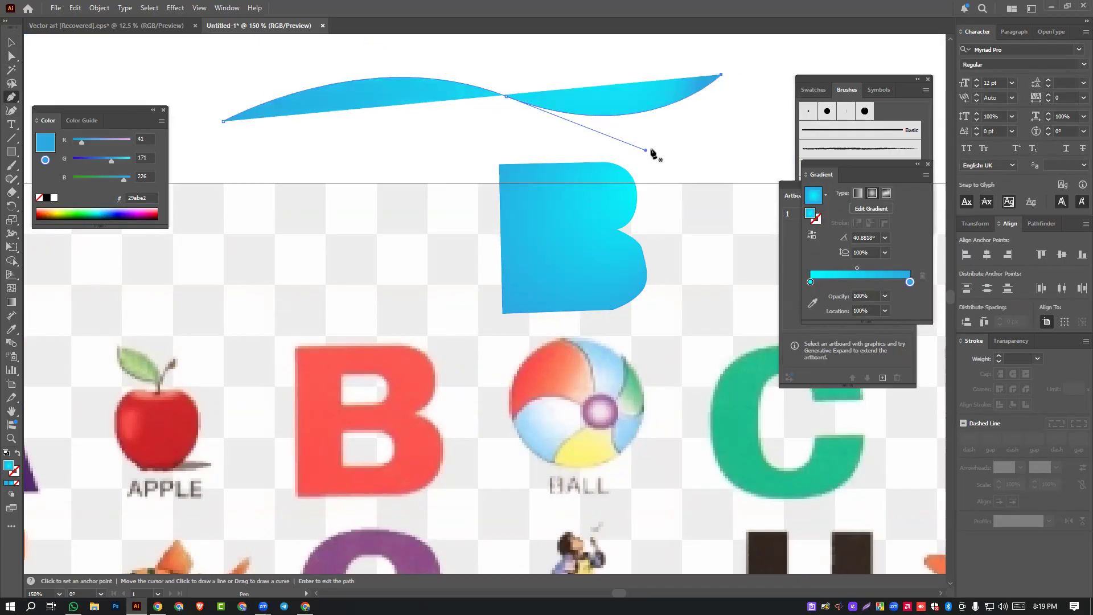
pyautogui.moveTo(646, 150); pyautogui.dragTo(810, 210)
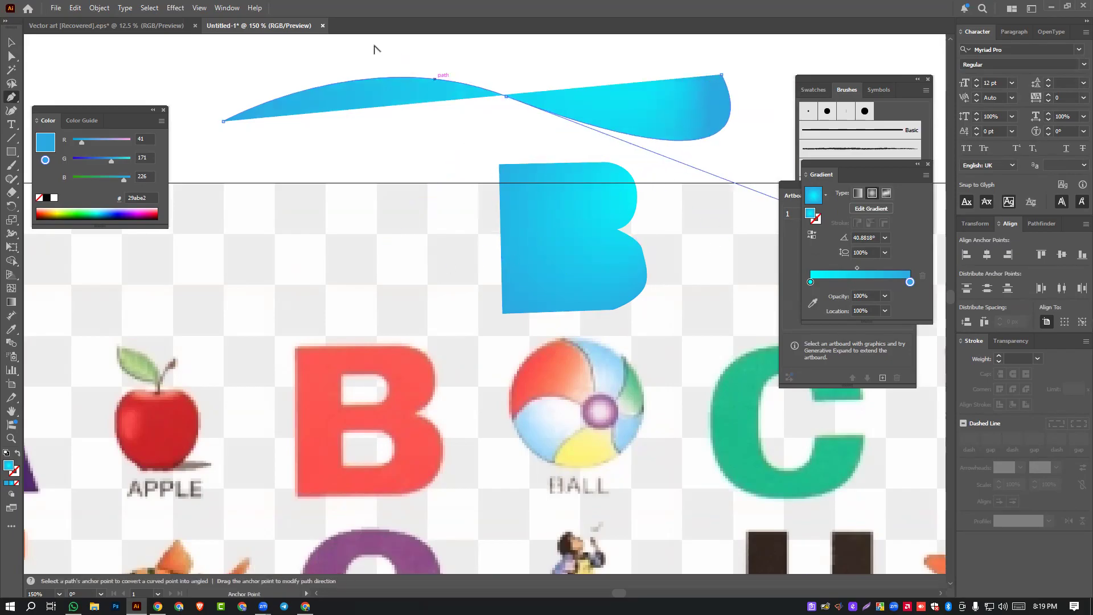
pyautogui.keyDown('ctrl'); pyautogui.click(506, 97); pyautogui.keyUp('ctrl')
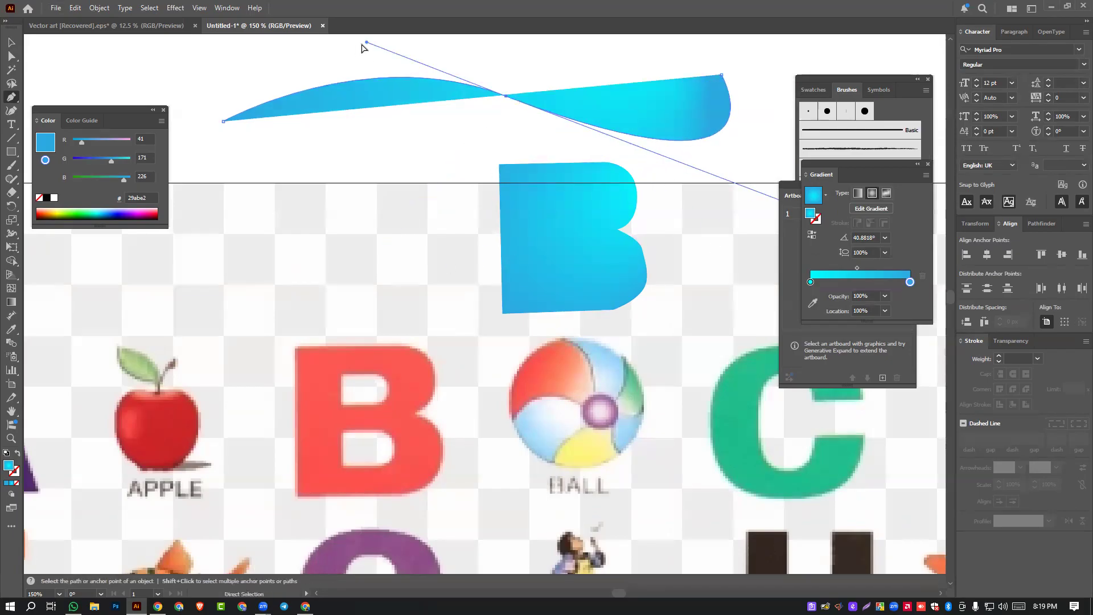
pyautogui.moveTo(366, 42); pyautogui.dragTo(223, 107)
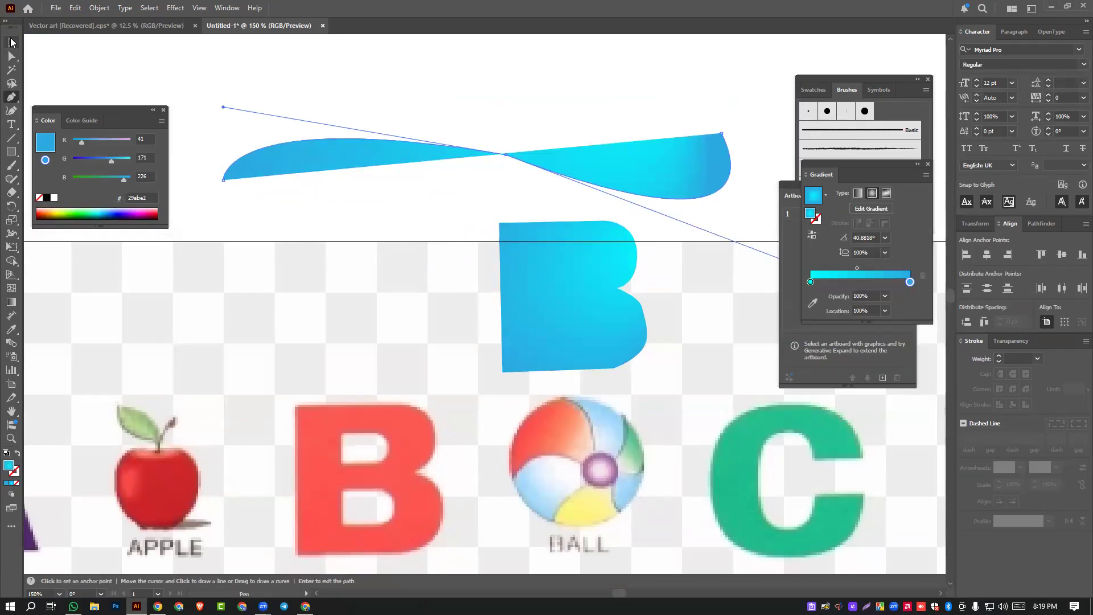
# - Delete the practice curve above the traced B
pyautogui.click(11, 42)
pyautogui.moveTo(387, 111); pyautogui.dragTo(574, 211)
pyautogui.press('Delete')
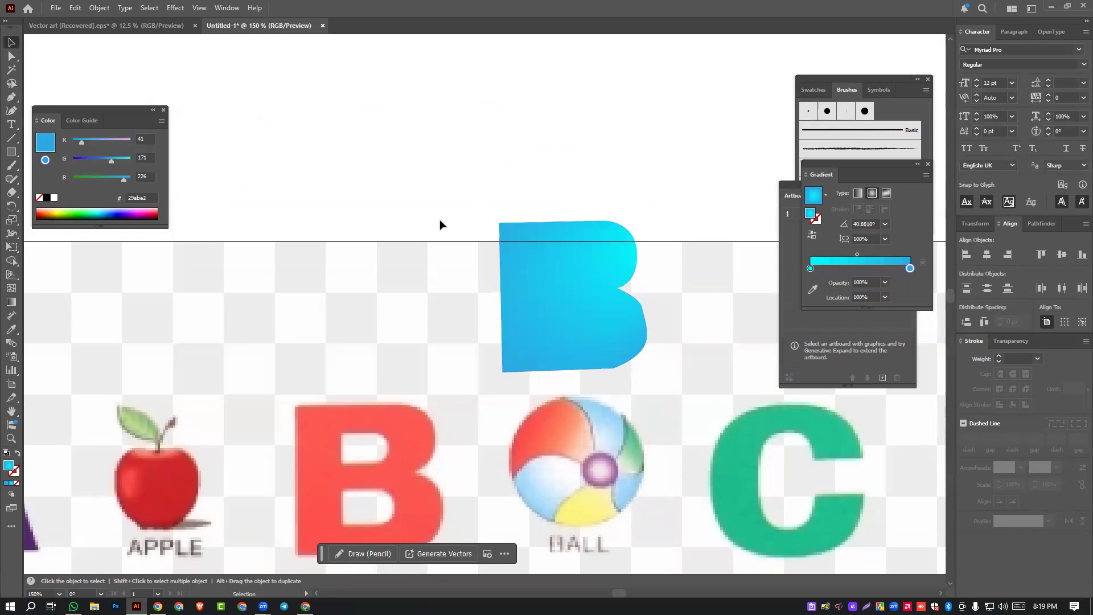
pyautogui.scroll(-3, 378, 271)
pyautogui.hscroll(-2, 378, 271)
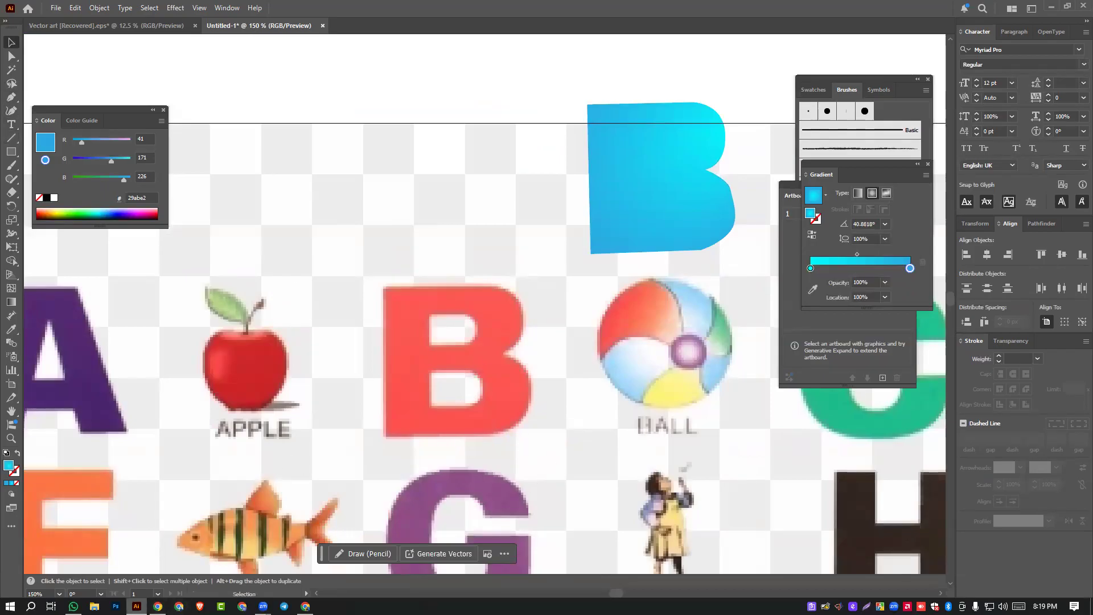
# - Switch to the Batch 312 Facebook group and examine the serif alphabet homework image with coloured letters over black ones, enlarged and full size
pyautogui.click(158, 605)
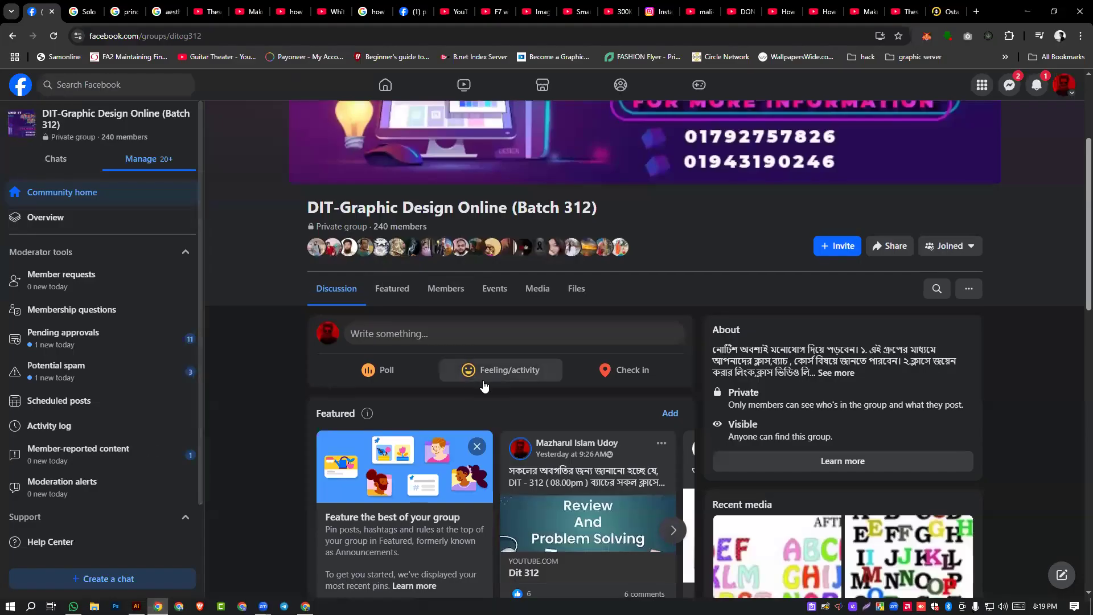
pyautogui.scroll(-5, 483, 385)
pyautogui.scroll(-5, 483, 385)
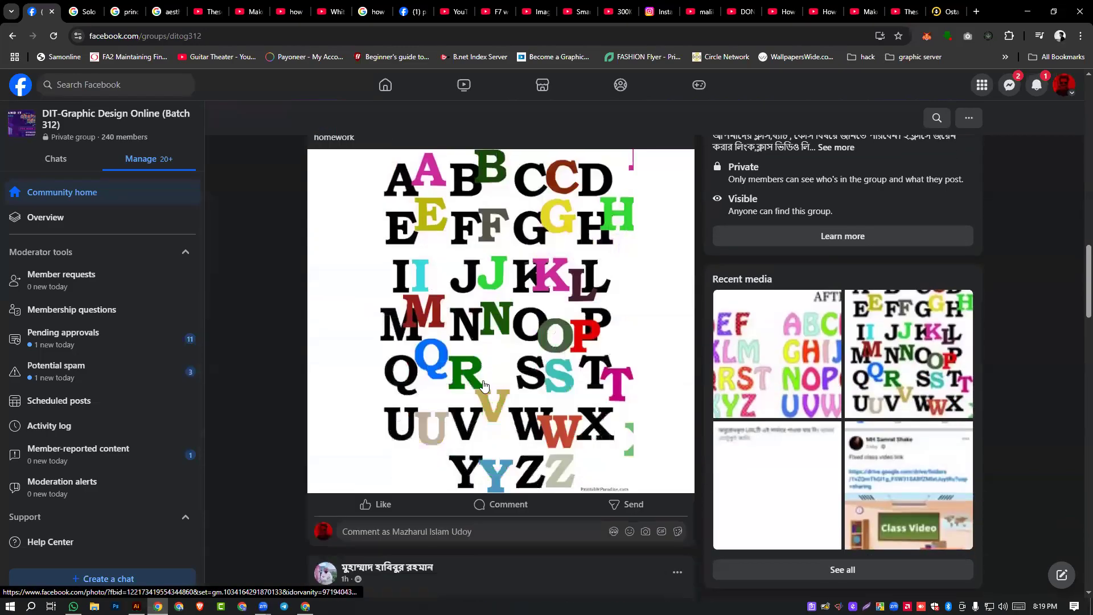
pyautogui.scroll(-10, 483, 384)
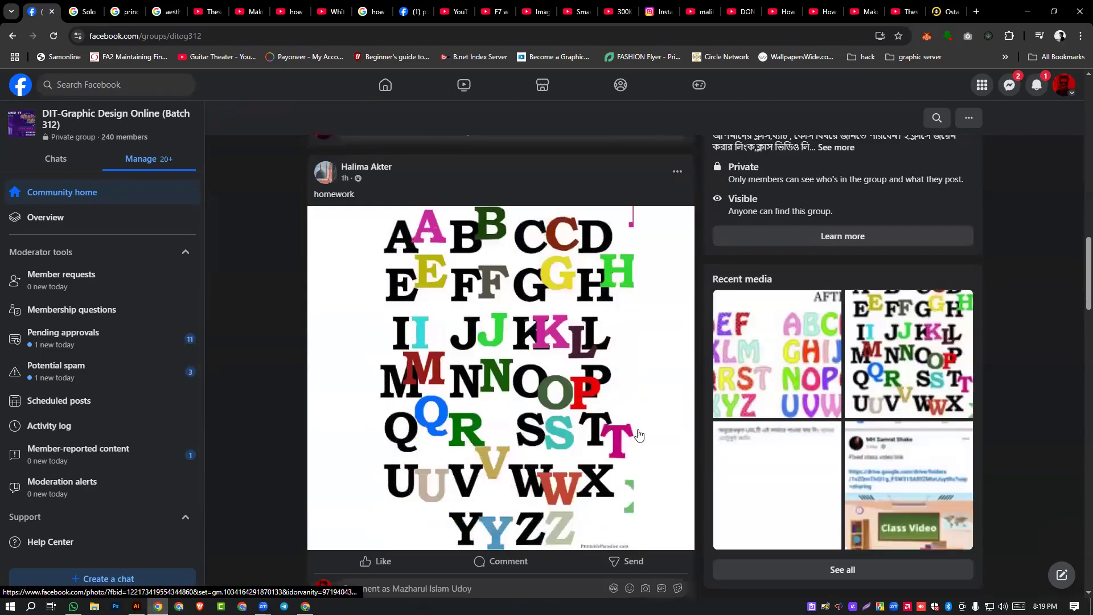
pyautogui.click(545, 408)
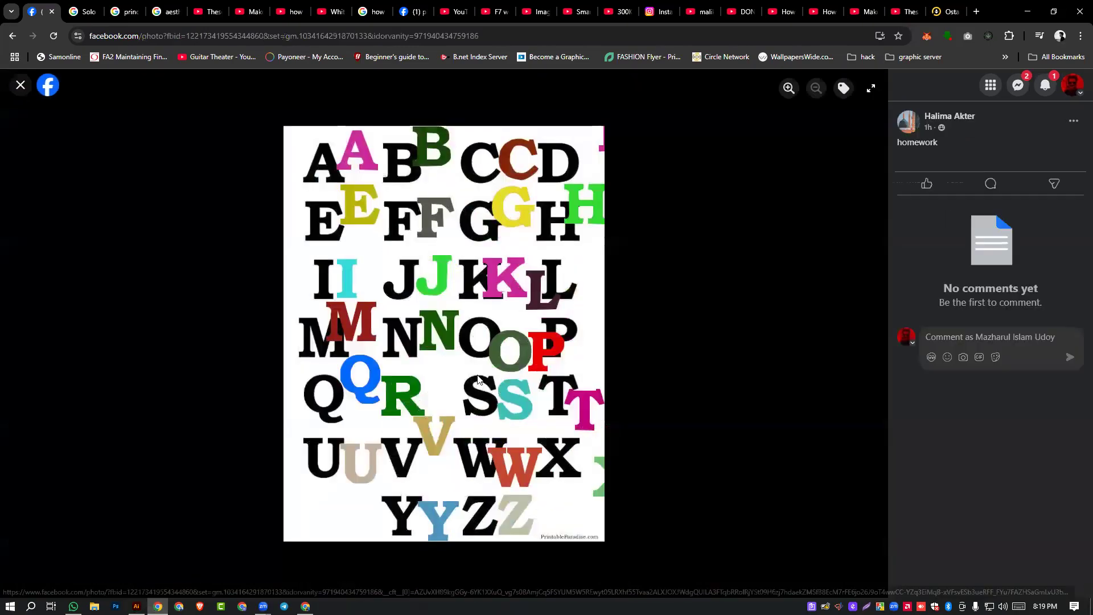
pyautogui.click(787, 88)
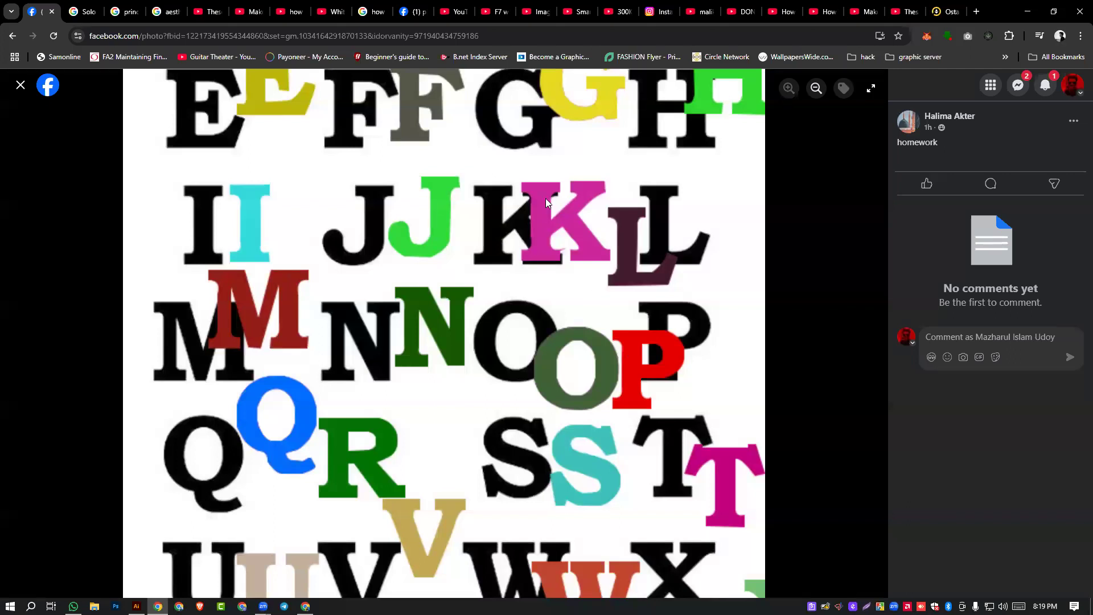
pyautogui.press('alt')
pyautogui.click(817, 90)
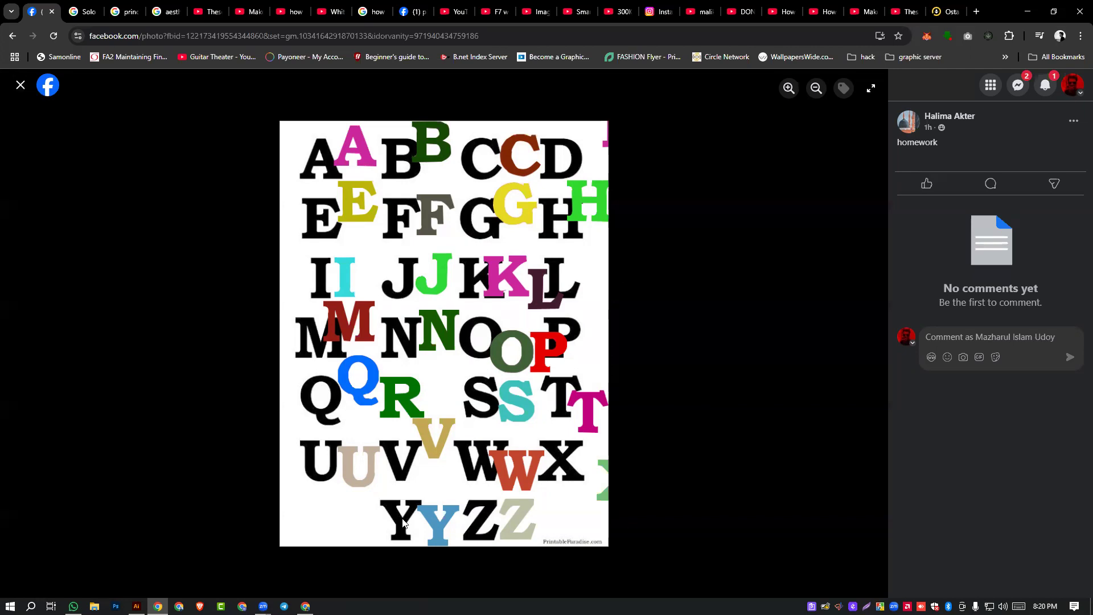
# - Switch to Illustrator and start tracing the red B with the Pen tool, placing a straight segment along its top edge
pyautogui.click(136, 606)
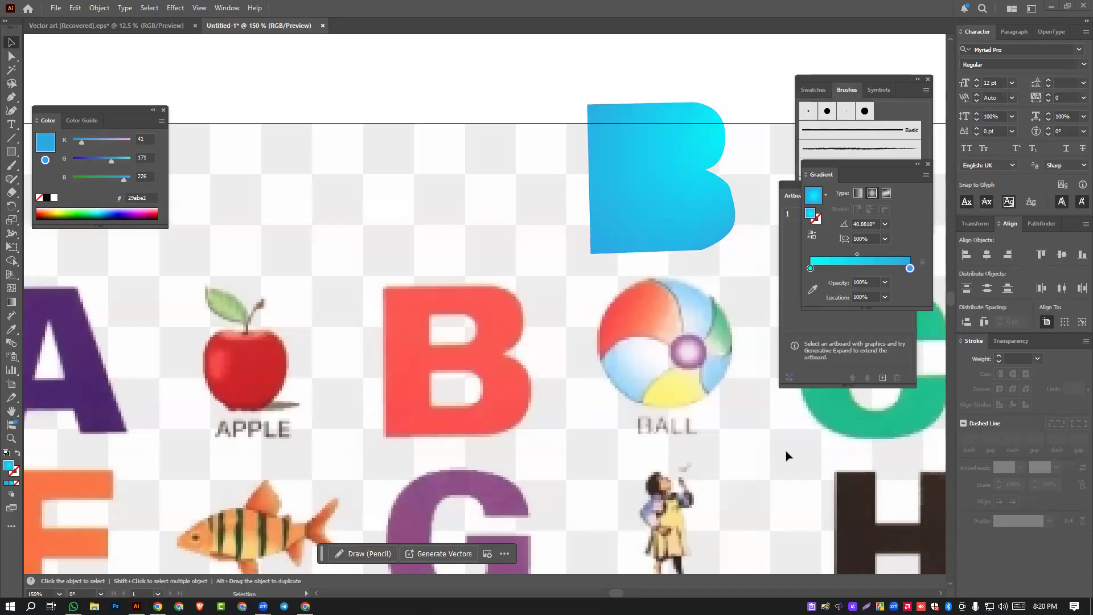
pyautogui.click(10, 99)
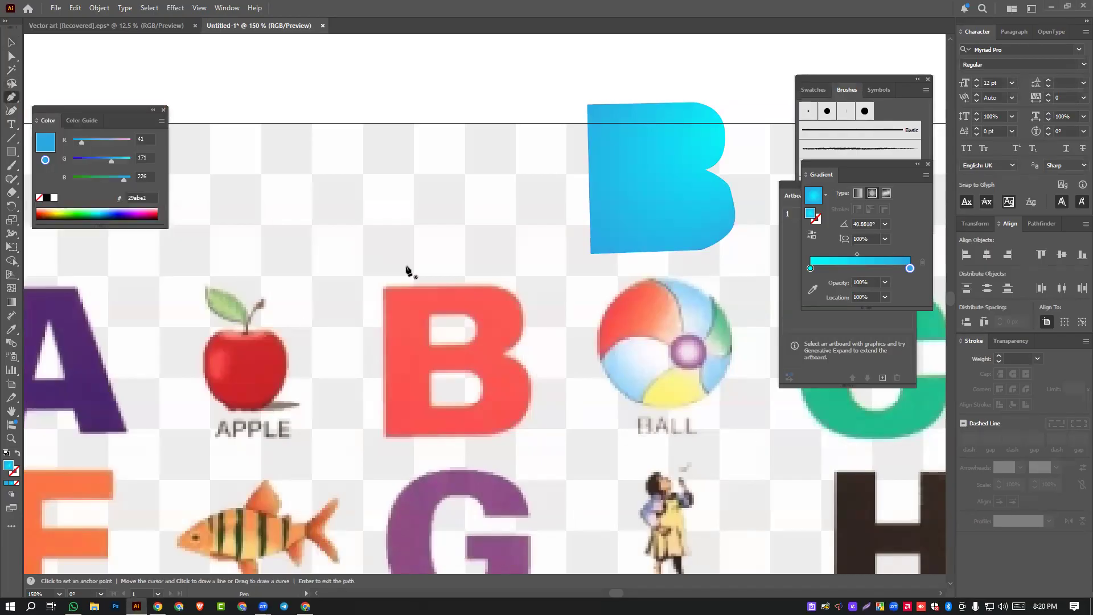
pyautogui.click(384, 287)
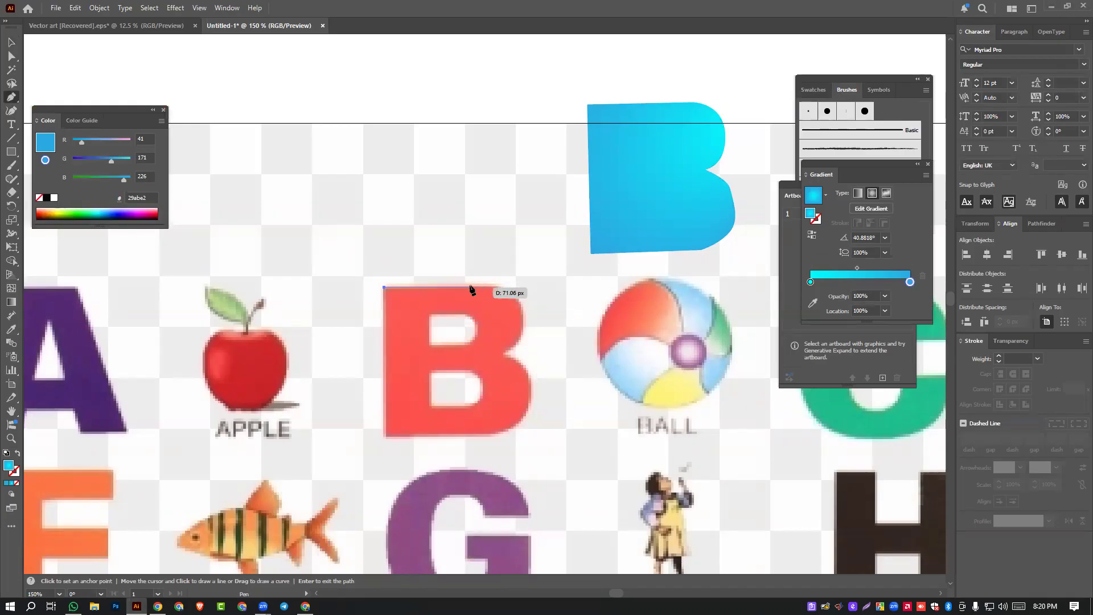
pyautogui.click(491, 289)
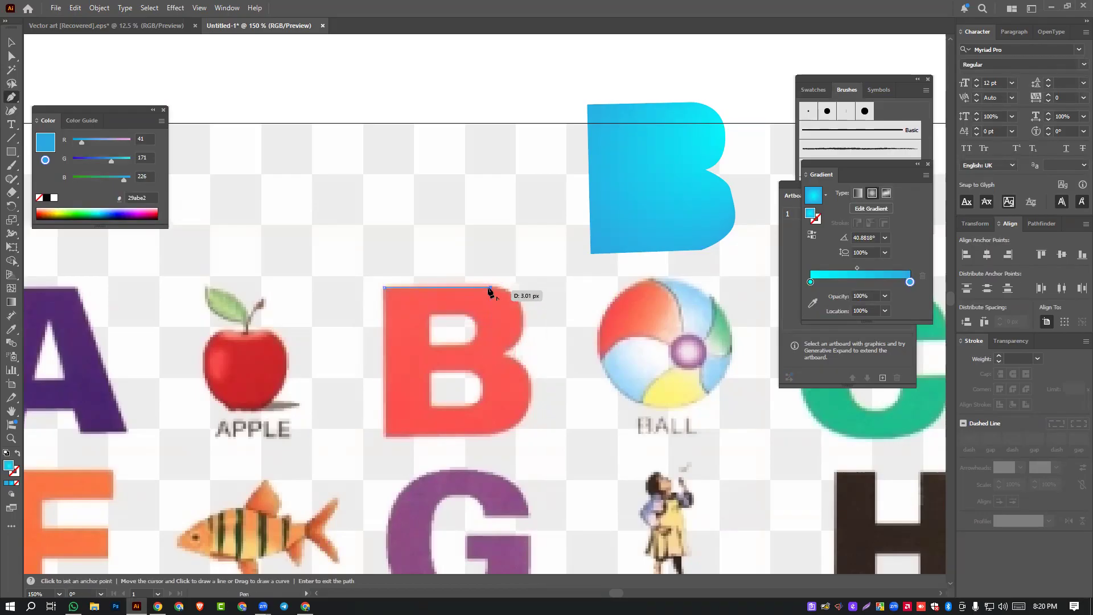
pyautogui.click(522, 318)
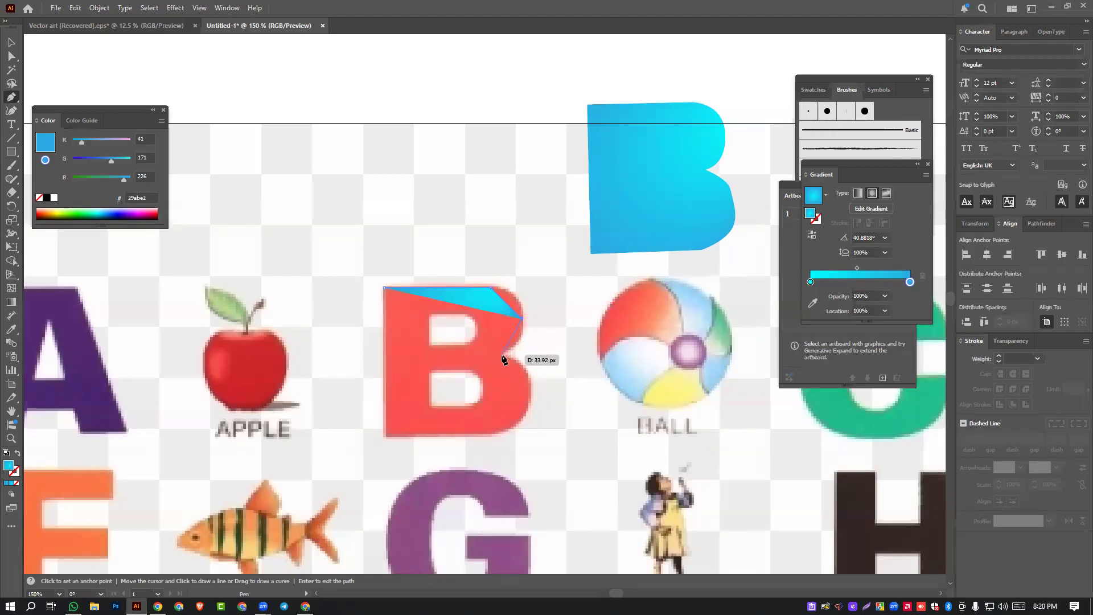
pyautogui.click(501, 354)
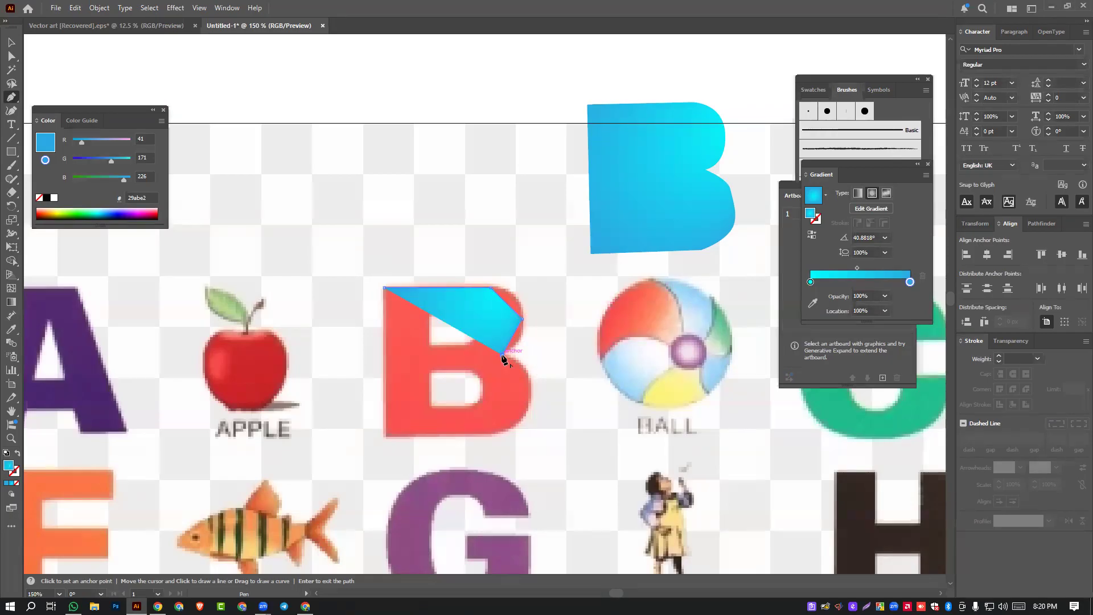
pyautogui.hotkey('ctrl', 'z')
pyautogui.hotkey('ctrl', 'z')
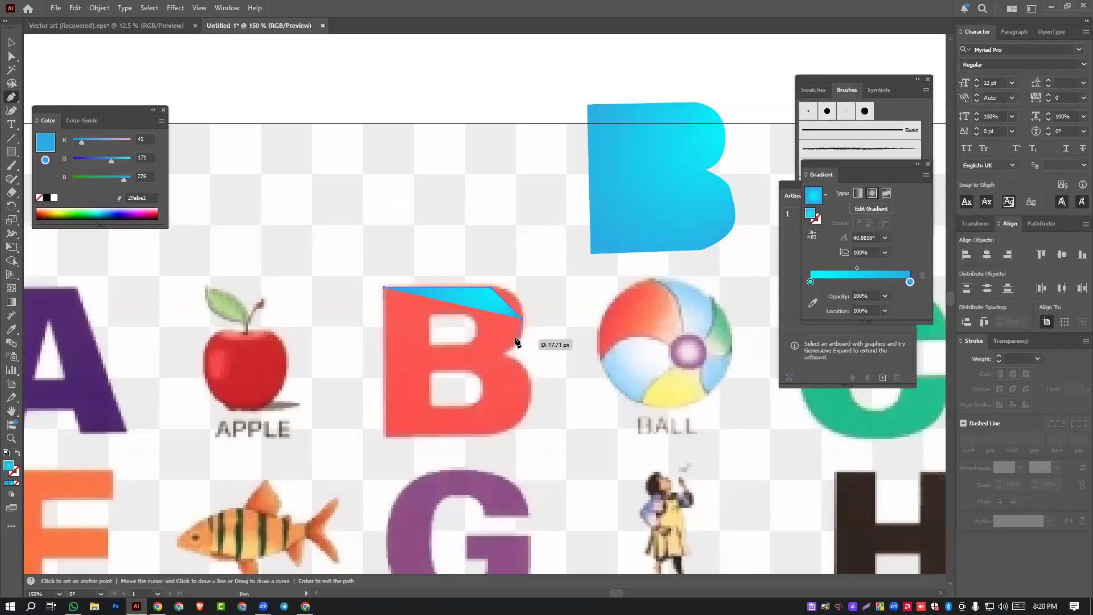
pyautogui.moveTo(522, 320); pyautogui.dragTo(522, 358)
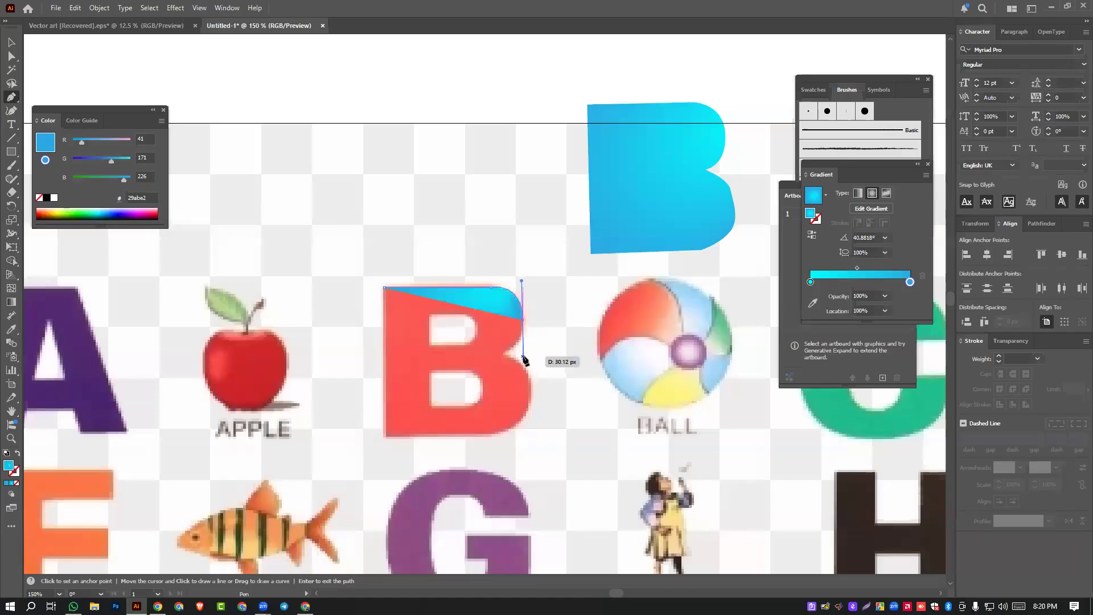
pyautogui.hotkey('ctrl', 'z')
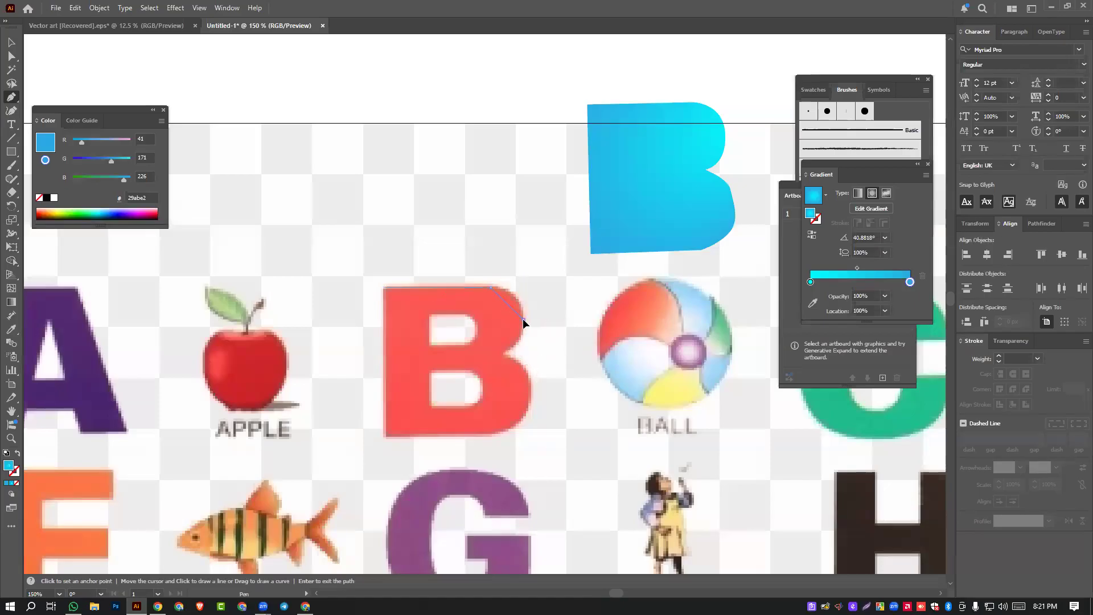
# - Complete the red B's outline with smooth curves around both bowls, a corner at the notch, and straight bottom and left edges
pyautogui.moveTo(524, 345); pyautogui.dragTo(523, 351)
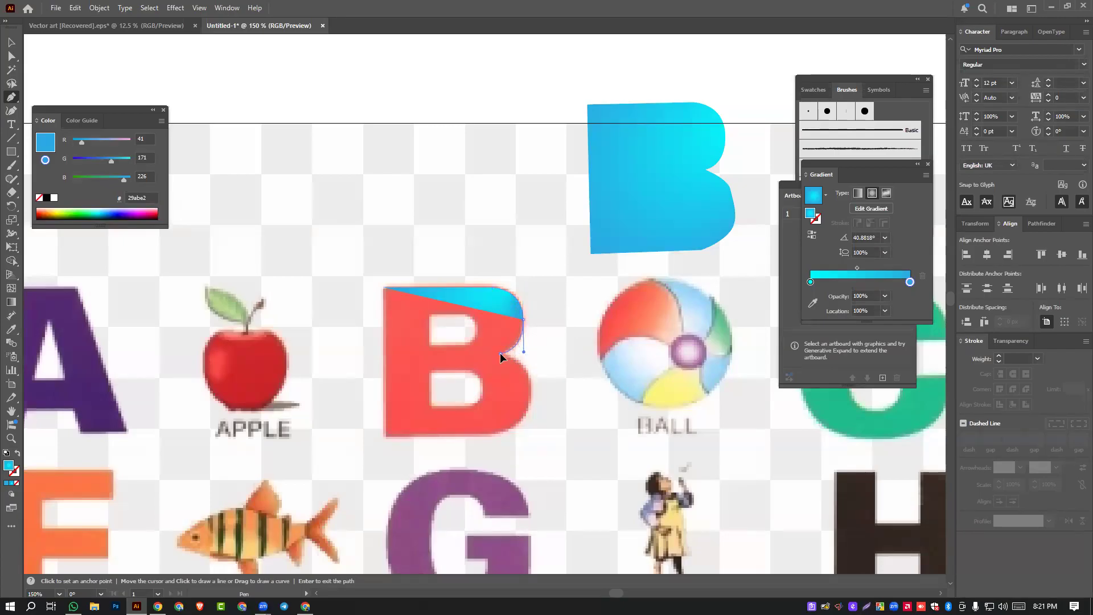
pyautogui.click(501, 353)
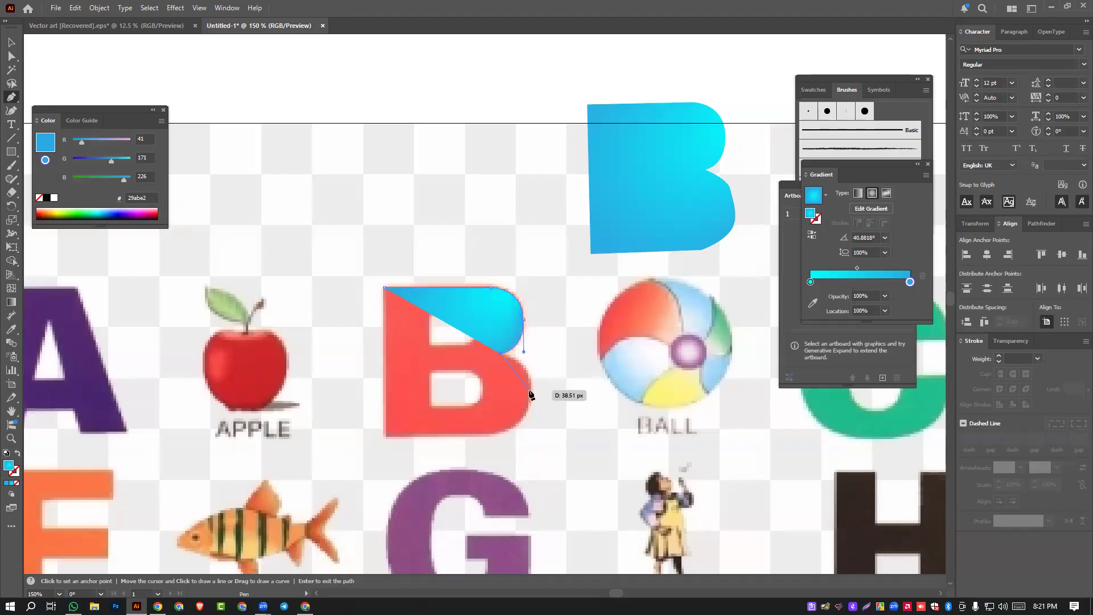
pyautogui.moveTo(529, 391); pyautogui.dragTo(529, 425)
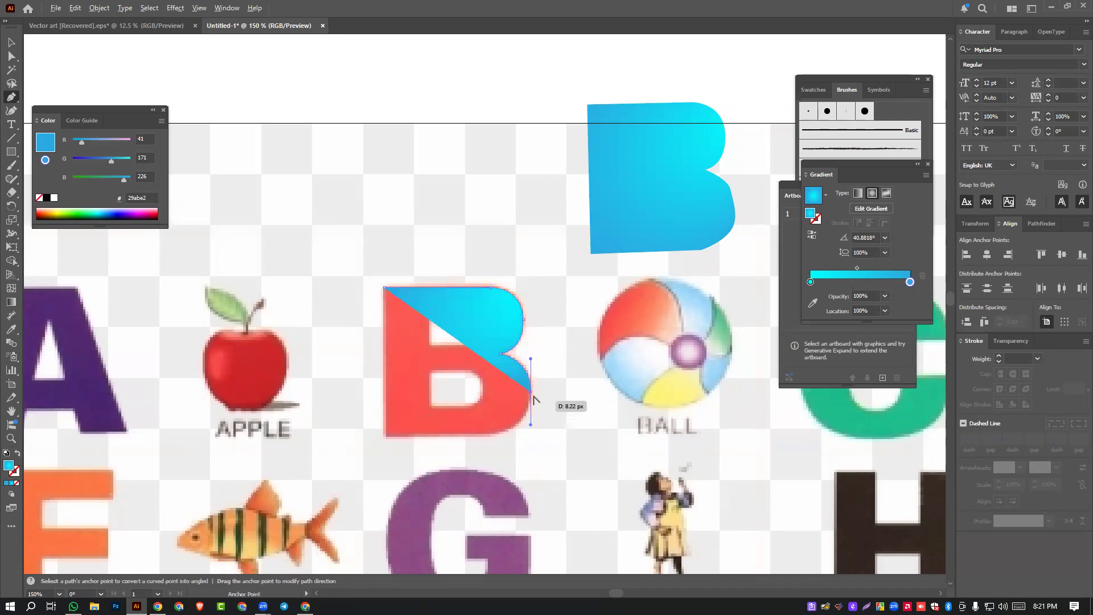
pyautogui.click(494, 435)
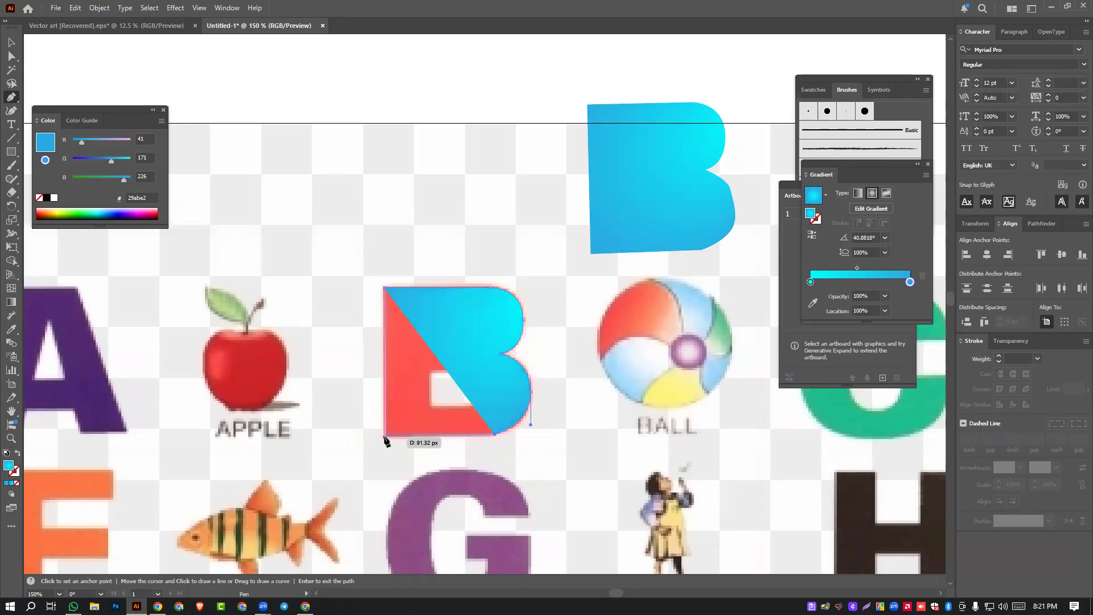
pyautogui.click(384, 436)
pyautogui.click(384, 289)
# - Move the newly traced B above the red B, across the artboard's top edge beside the earlier trace, and deselect it
pyautogui.press('v')
pyautogui.moveTo(461, 334); pyautogui.dragTo(438, 199)
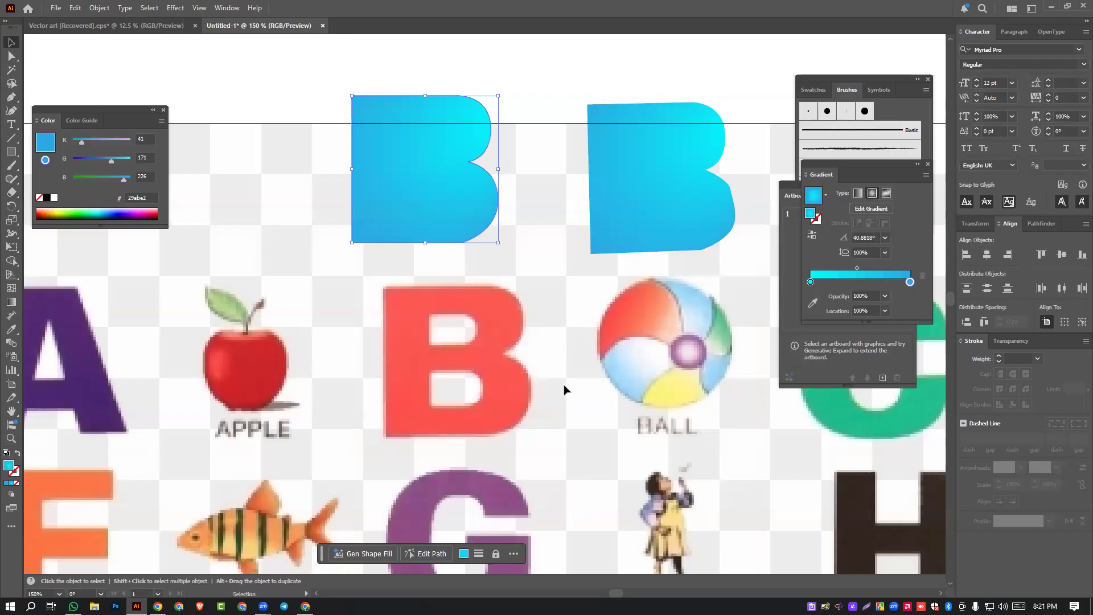
pyautogui.click(475, 319)
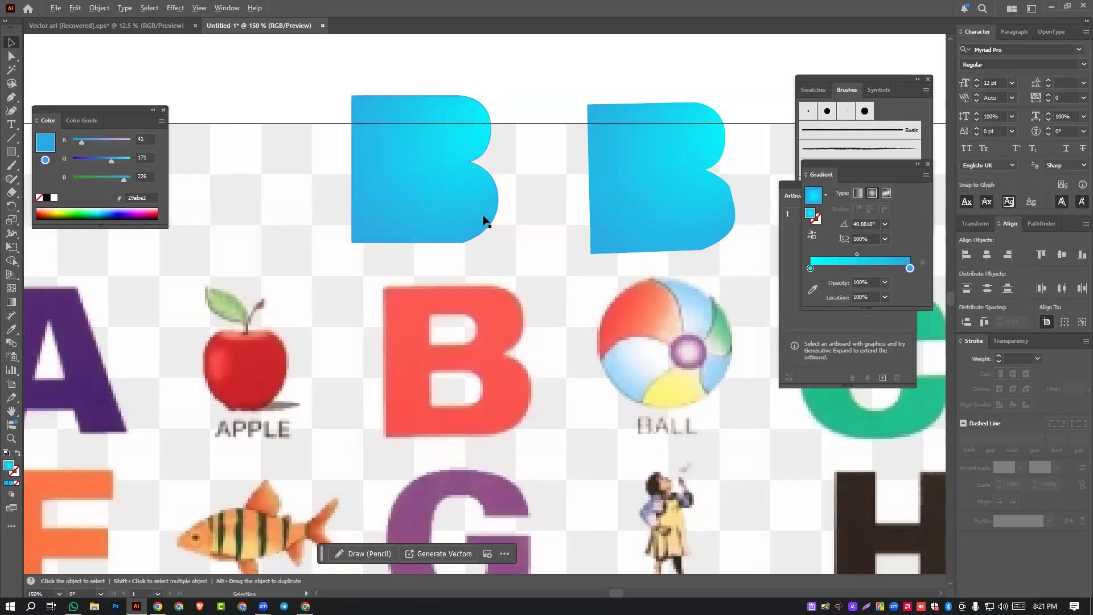
# - Round the corner point where the new traced B's lower bowl meets its bottom edge
pyautogui.scroll(4, 481, 222)
pyautogui.scroll(-4, 401, 324)
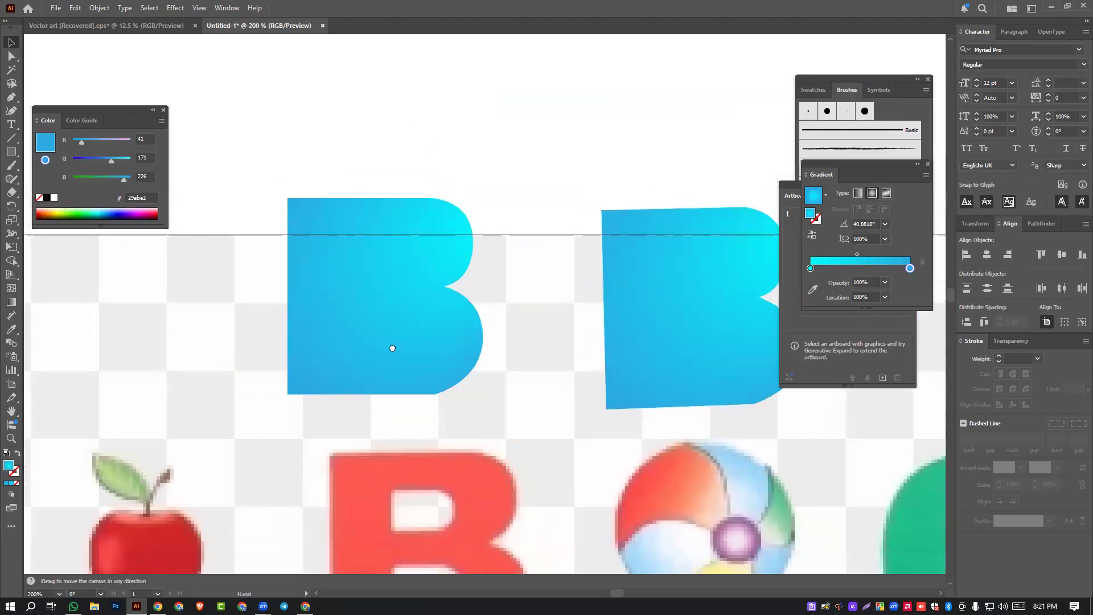
pyautogui.scroll(4, 419, 195)
pyautogui.scroll(-4, 447, 374)
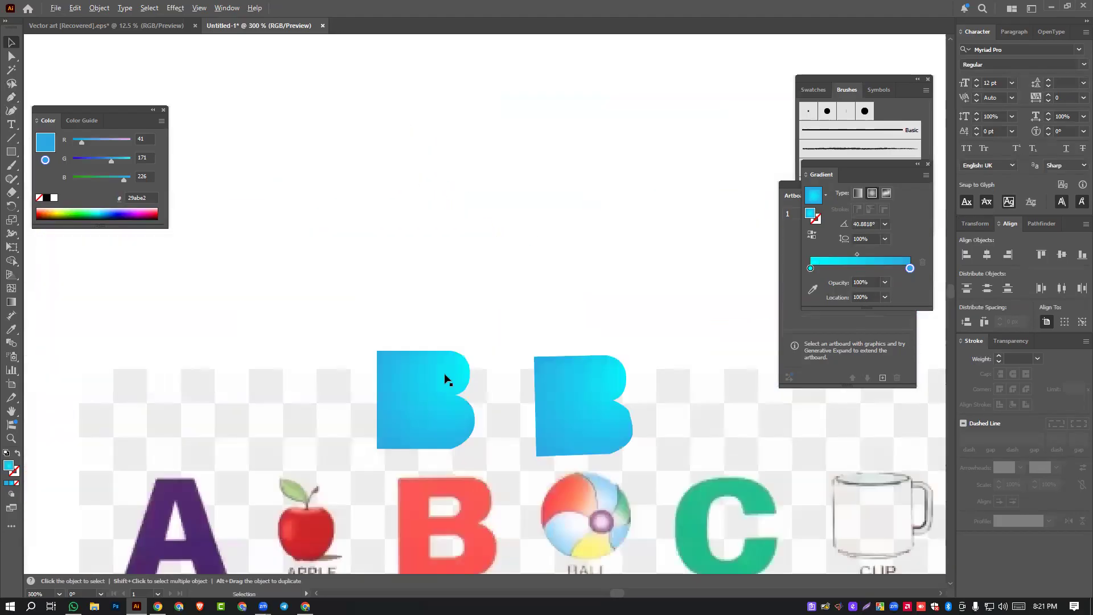
pyautogui.scroll(4, 442, 454)
pyautogui.press('a')
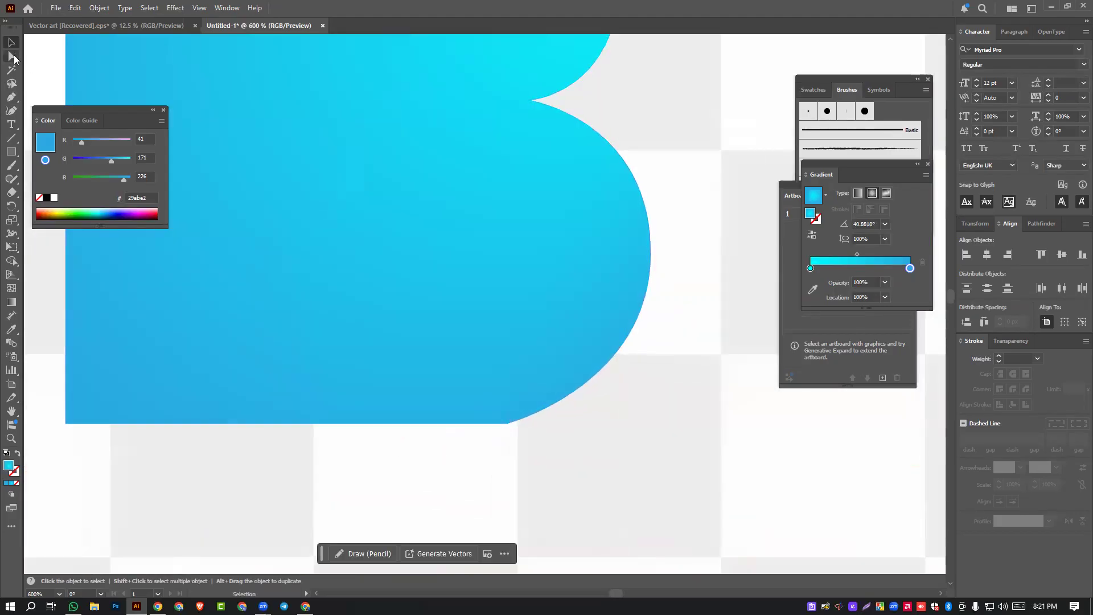
pyautogui.click(508, 424)
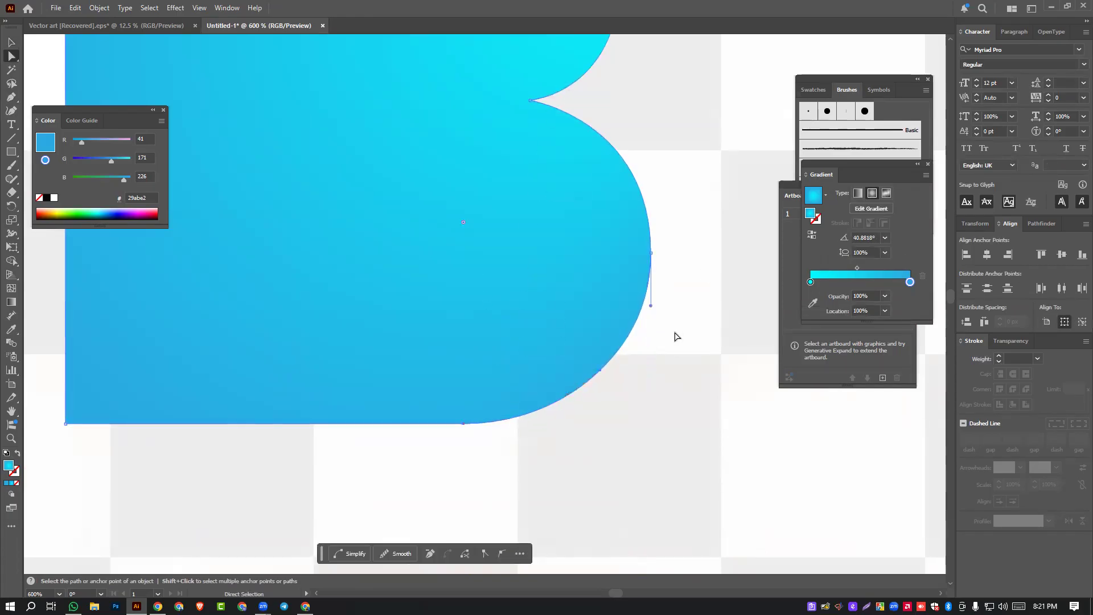
pyautogui.click(651, 395)
pyautogui.scroll(-4, 651, 395)
pyautogui.scroll(4, 607, 413)
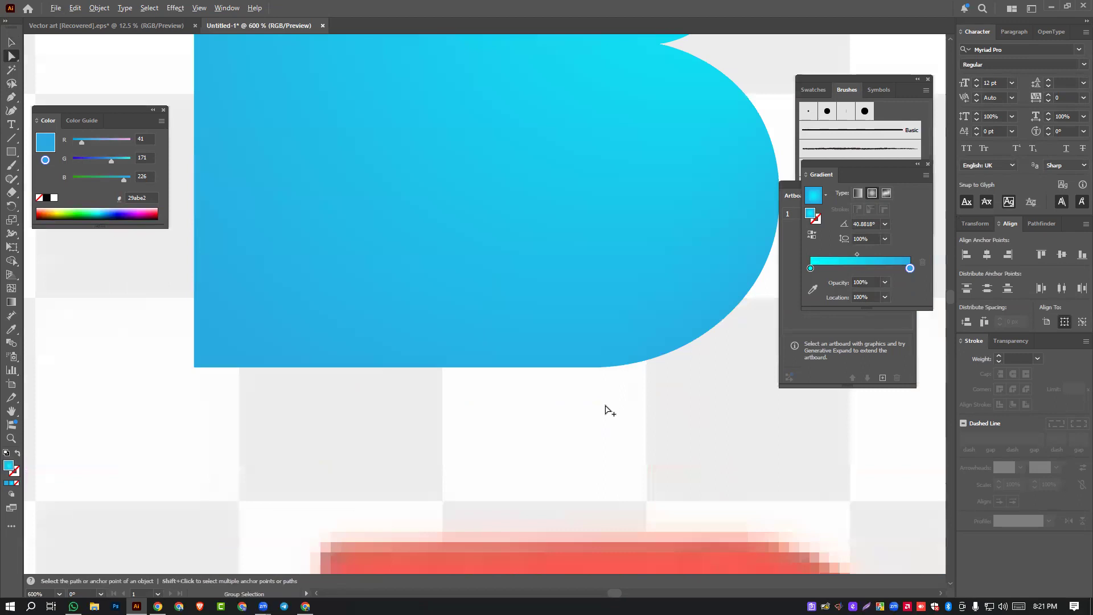
pyautogui.scroll(-2, 532, 424)
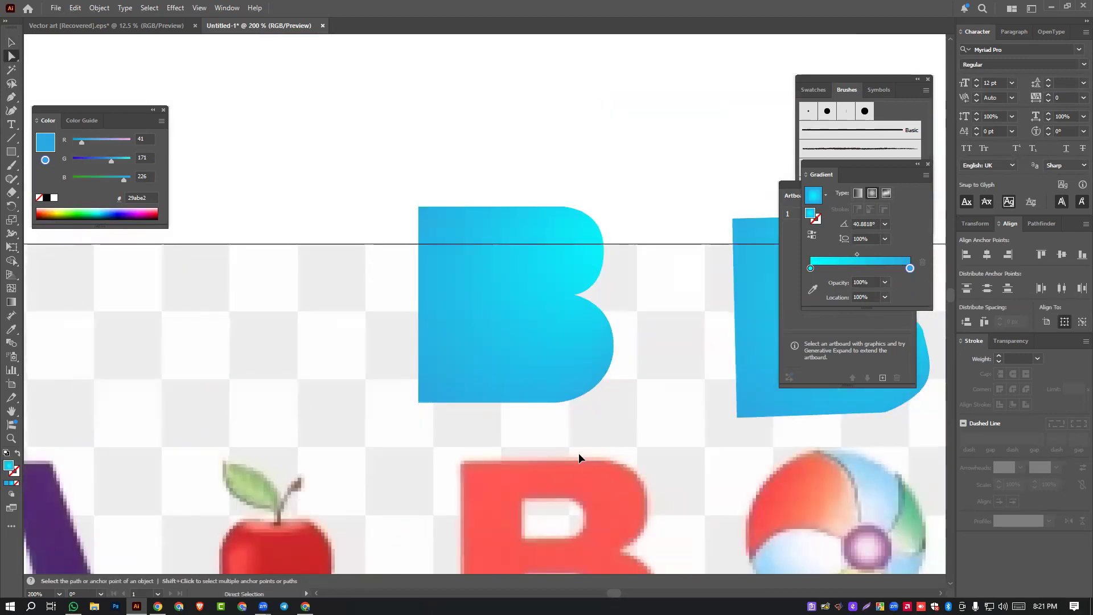
# - Undo the latest edits to the new traced B and restore them
pyautogui.hotkey('ctrl', 'z')
pyautogui.hotkey('ctrl', 'z')
pyautogui.press('a')
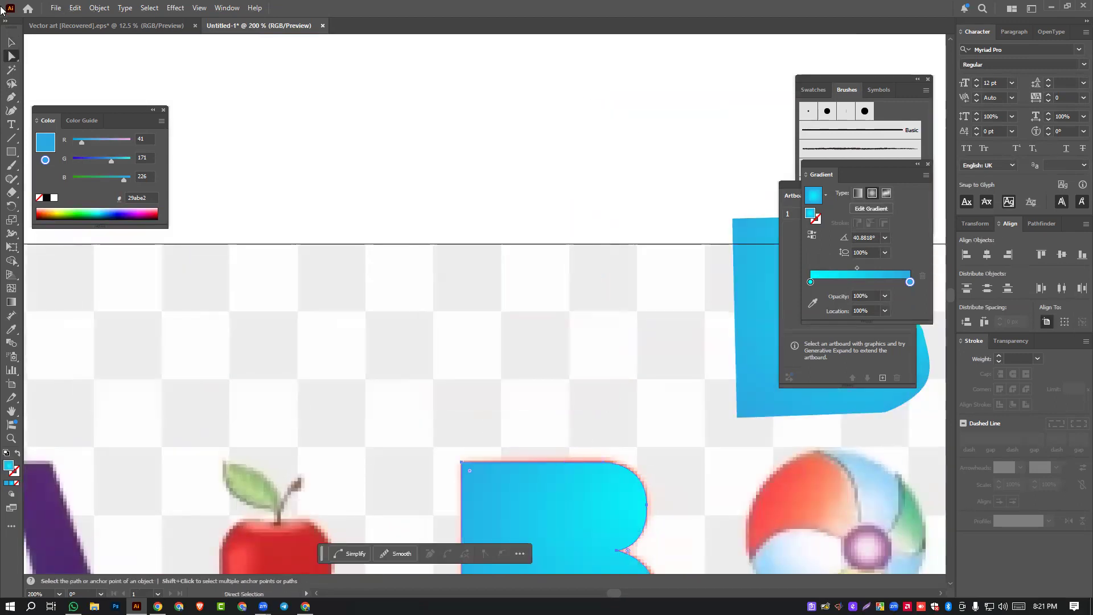
pyautogui.hotkey('ctrl', 'shift', 'z')
pyautogui.click(11, 42)
pyautogui.moveTo(230, 339); pyautogui.dragTo(194, 142)
pyautogui.scroll(-1, 360, 231)
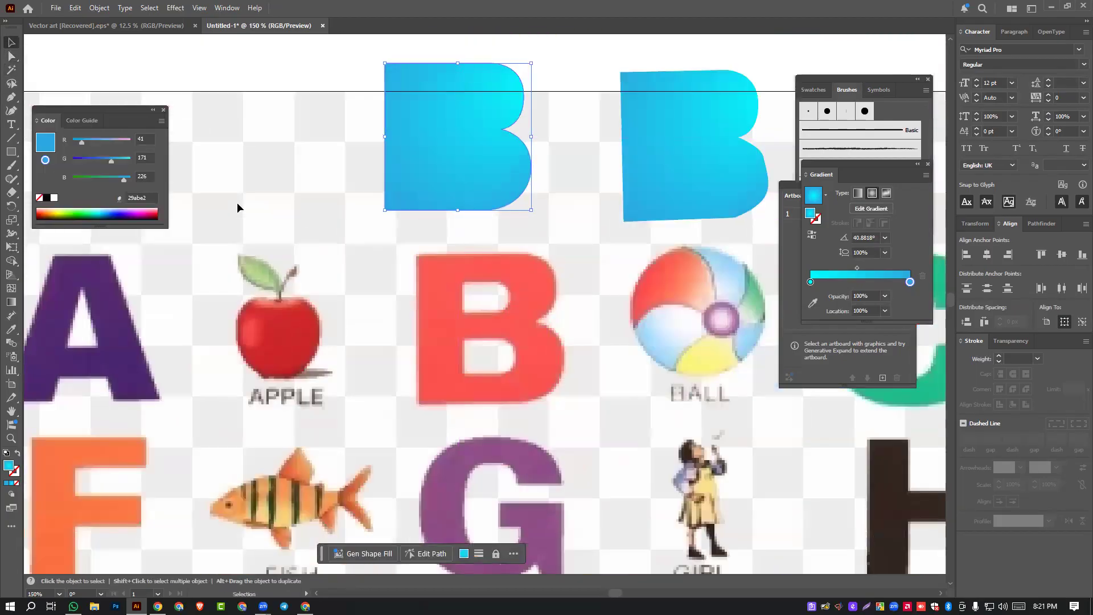
# - Draw a closed five-point, straight-edged outline over the red B with the Pen tool, putting one anchor at the notch and keeping the bottom edge level
pyautogui.click(11, 100)
pyautogui.click(417, 256)
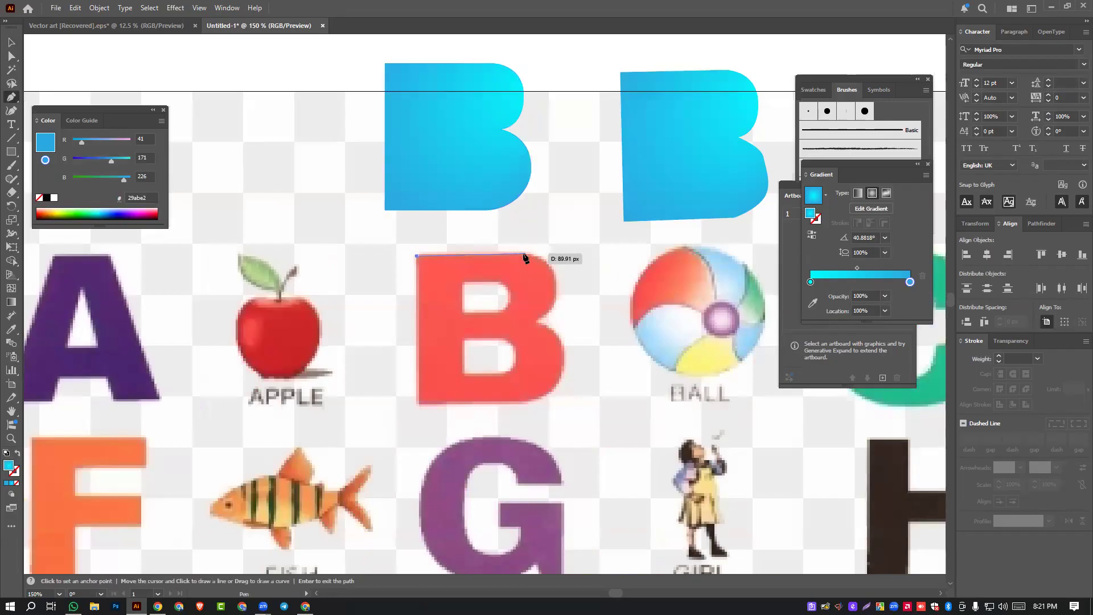
pyautogui.click(522, 254)
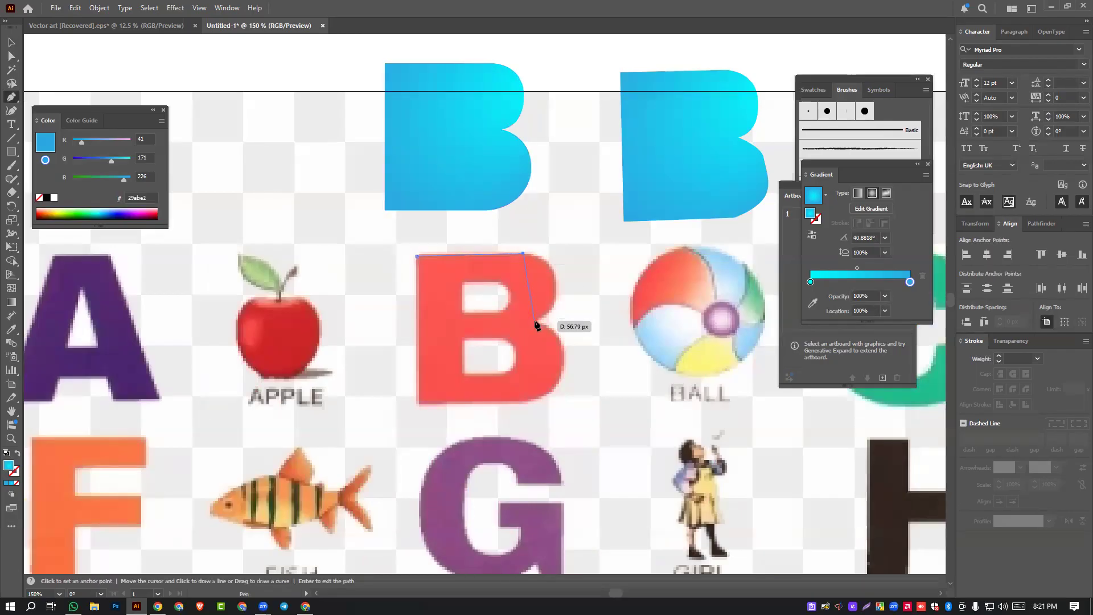
pyautogui.click(536, 322)
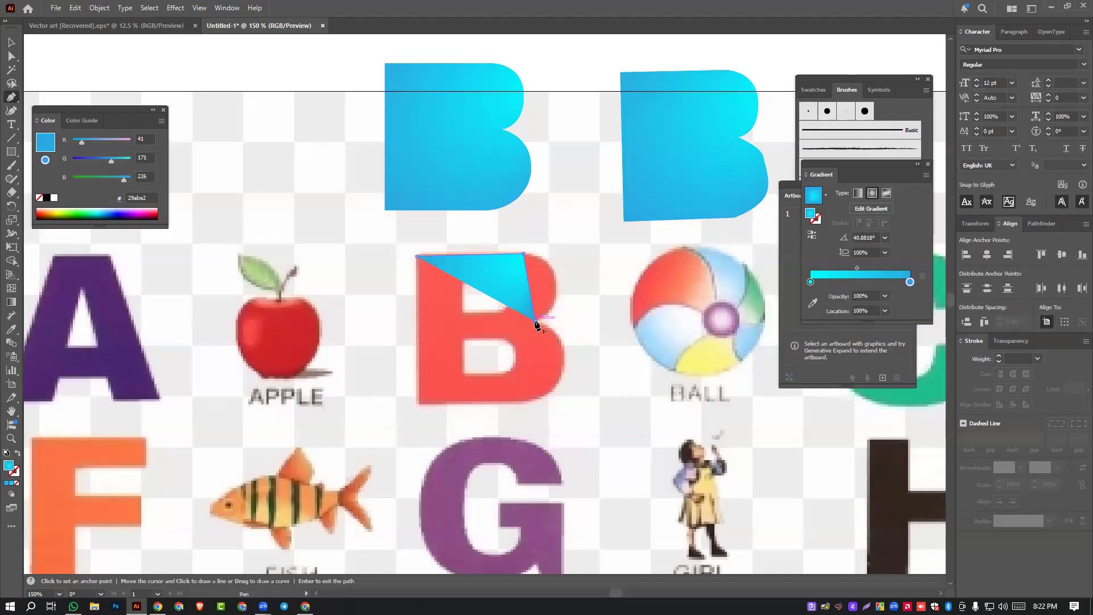
pyautogui.click(532, 399)
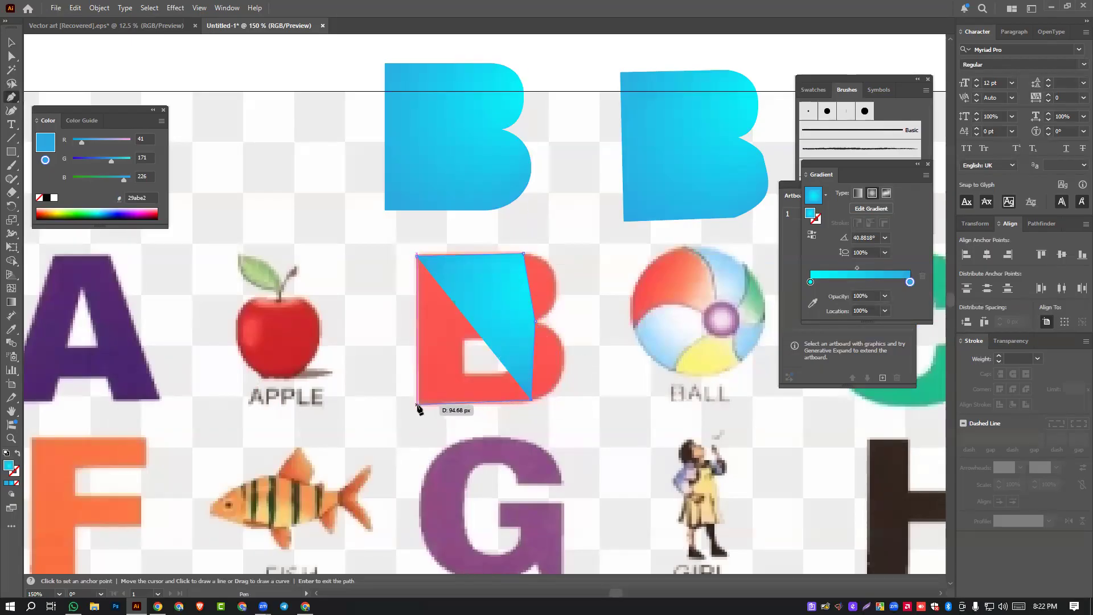
pyautogui.click(417, 403)
pyautogui.hotkey('ctrl', 'z')
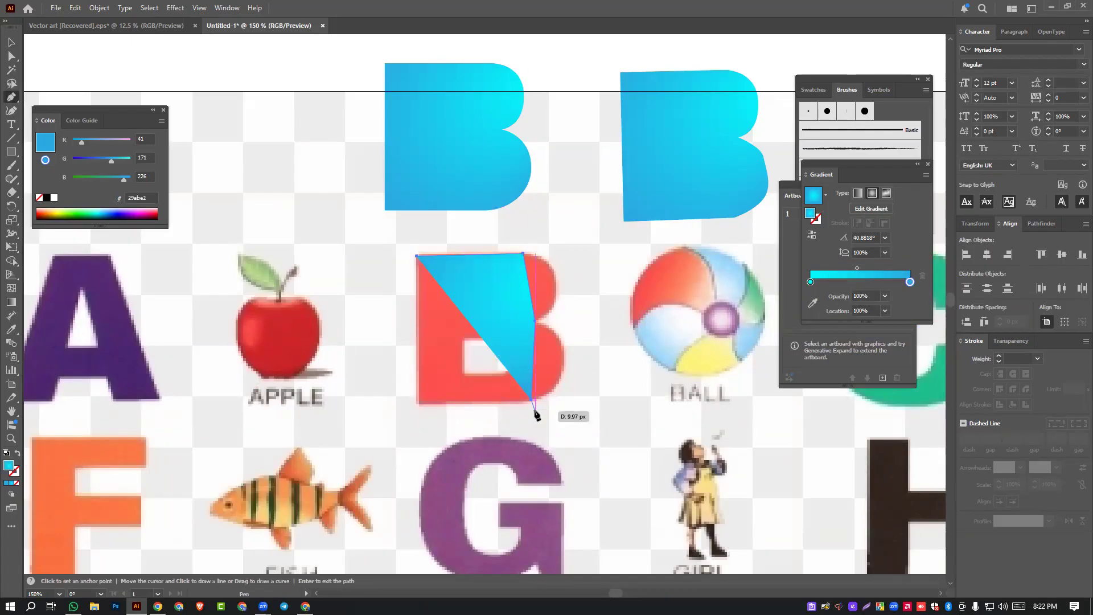
pyautogui.hotkey('ctrl', 'z')
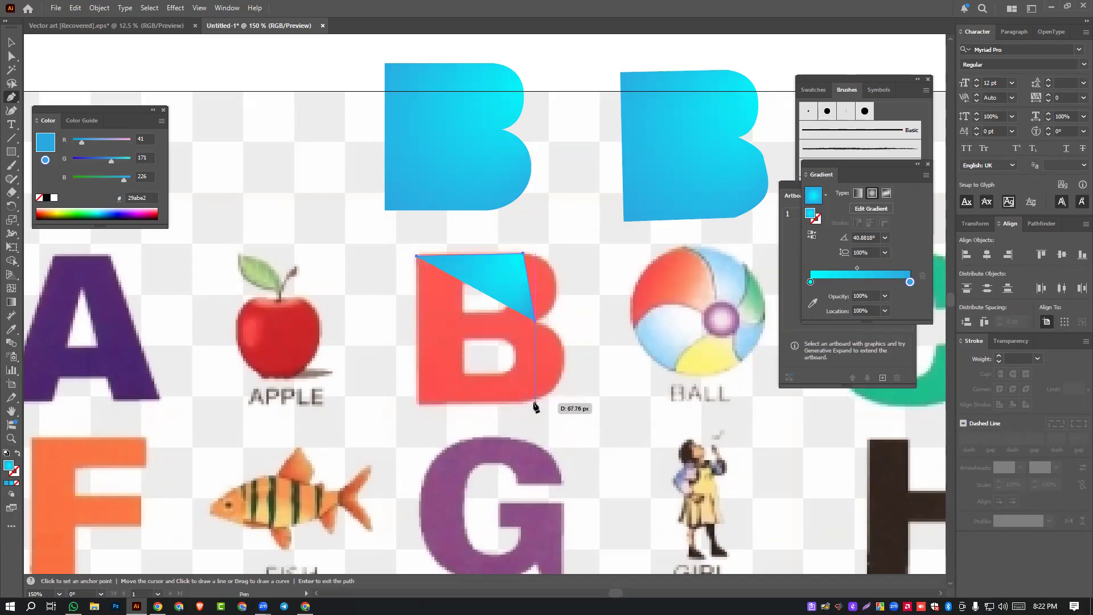
pyautogui.click(535, 401)
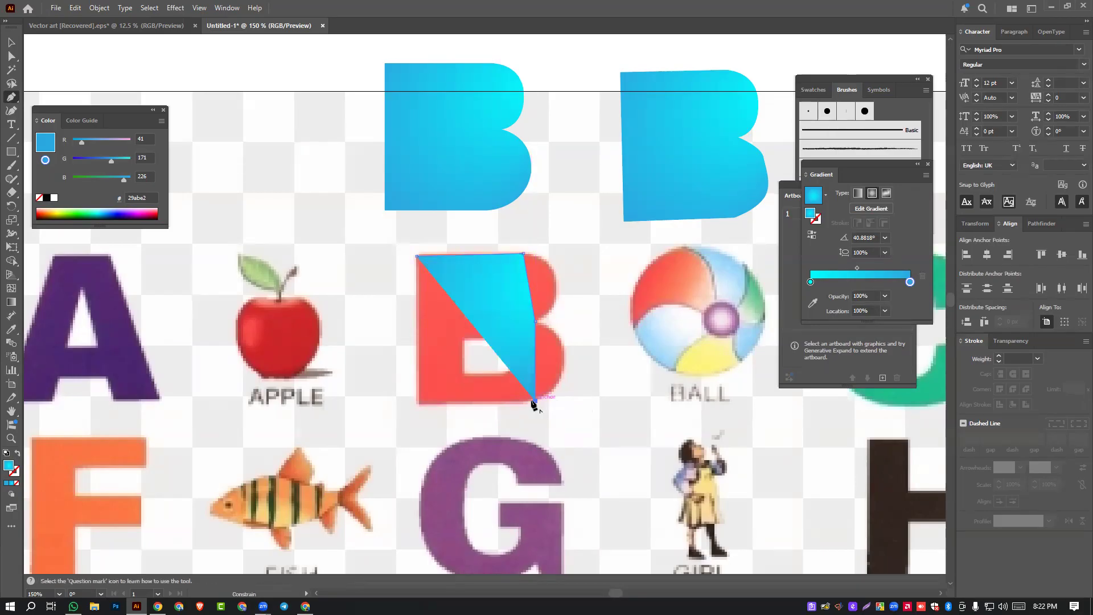
pyautogui.click(418, 402)
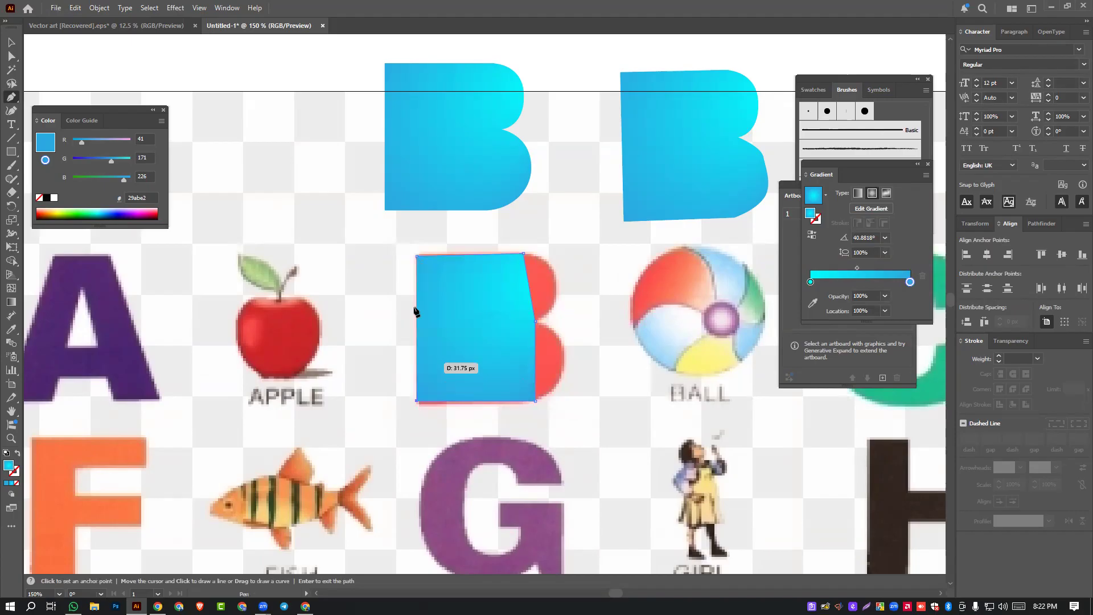
pyautogui.click(417, 256)
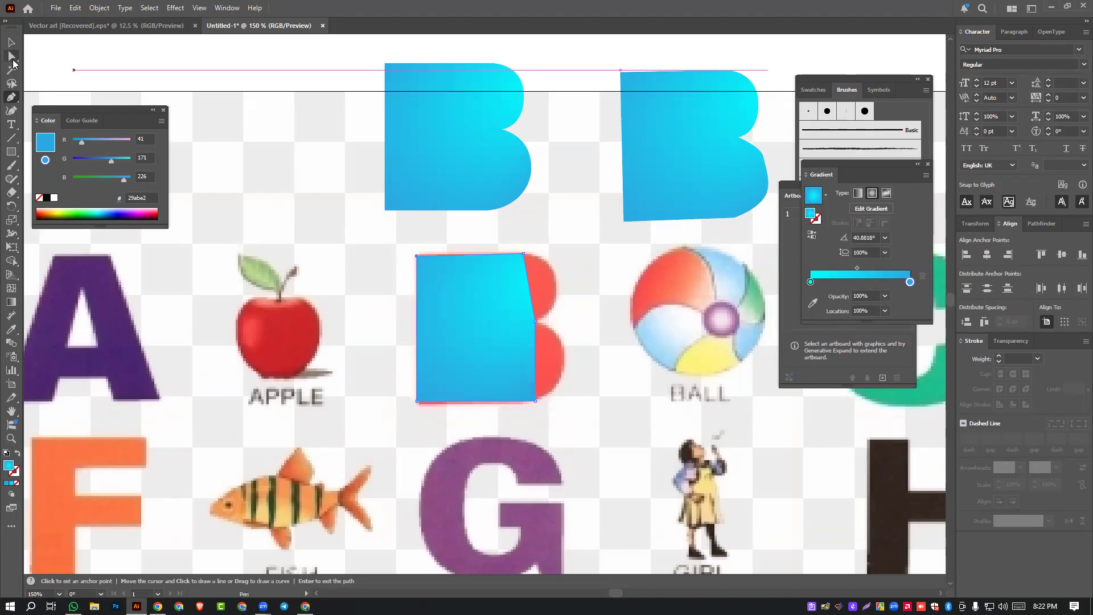
# - Select the two top anchor points of the straight-edged B outline and align them vertically to the top
pyautogui.click(12, 58)
pyautogui.scroll(3, 407, 279)
pyautogui.moveTo(402, 200); pyautogui.dragTo(731, 234)
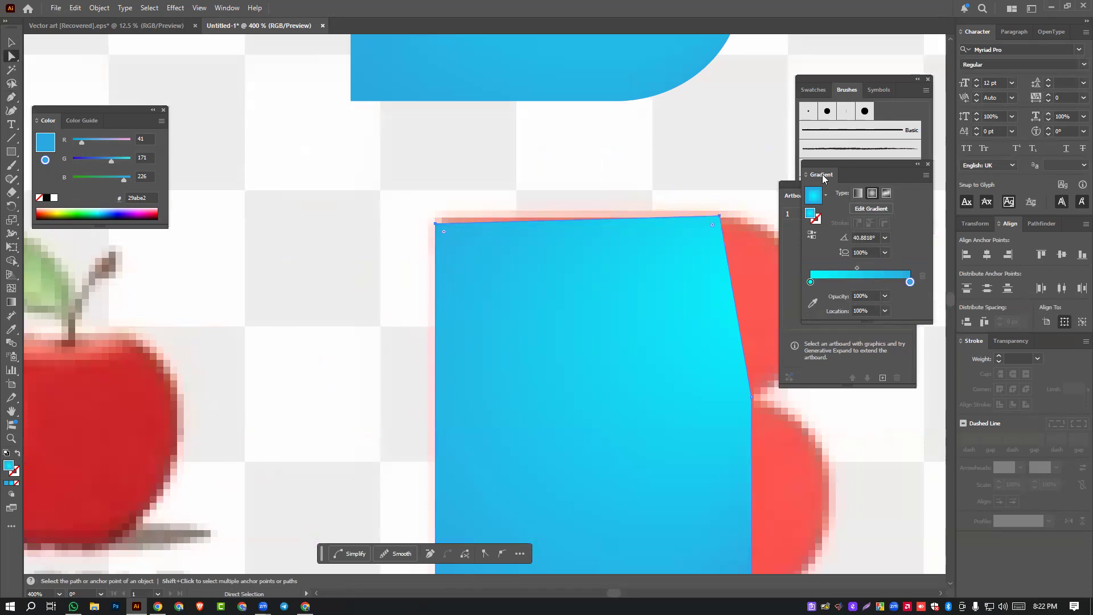
pyautogui.click(1041, 255)
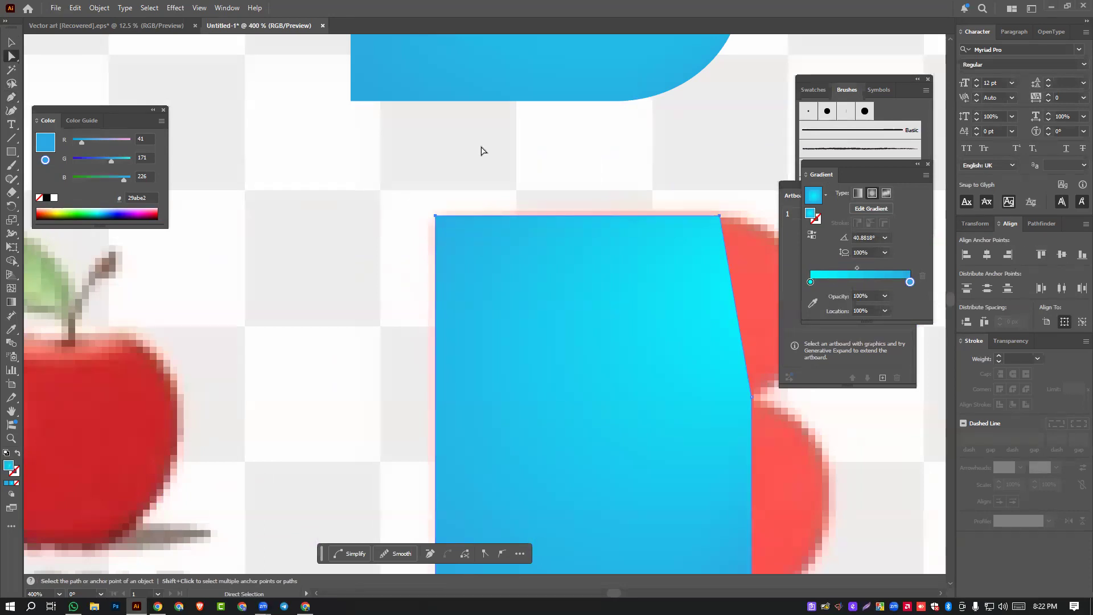
pyautogui.scroll(-5, 480, 149)
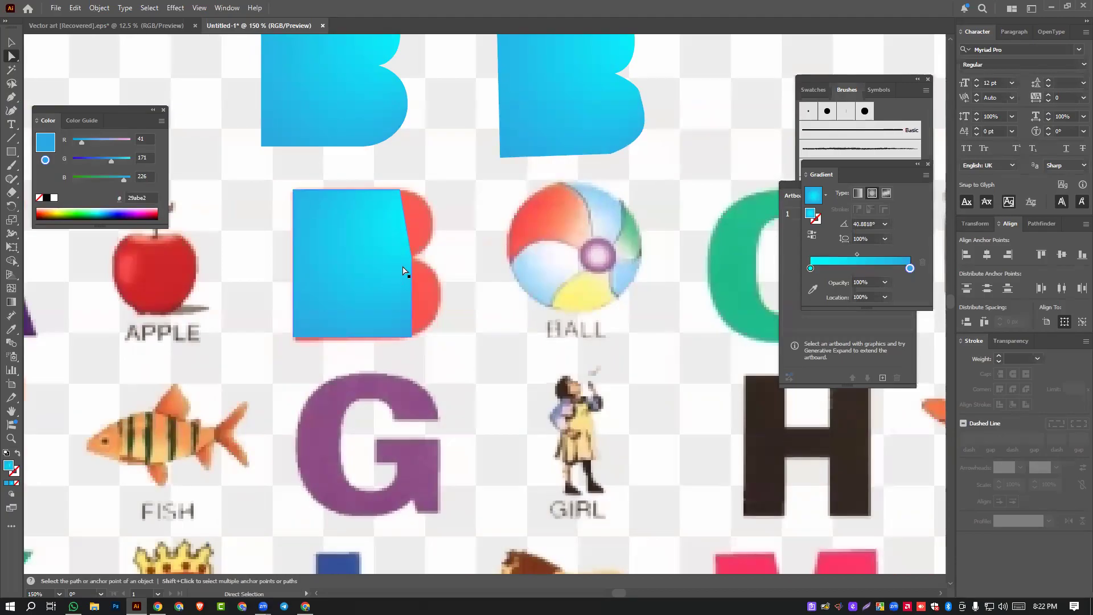
# - Bend the straight-edged B's upper and lower outer edges outward with the Curvature tool to match the red letter's two bowls
pyautogui.click(13, 110)
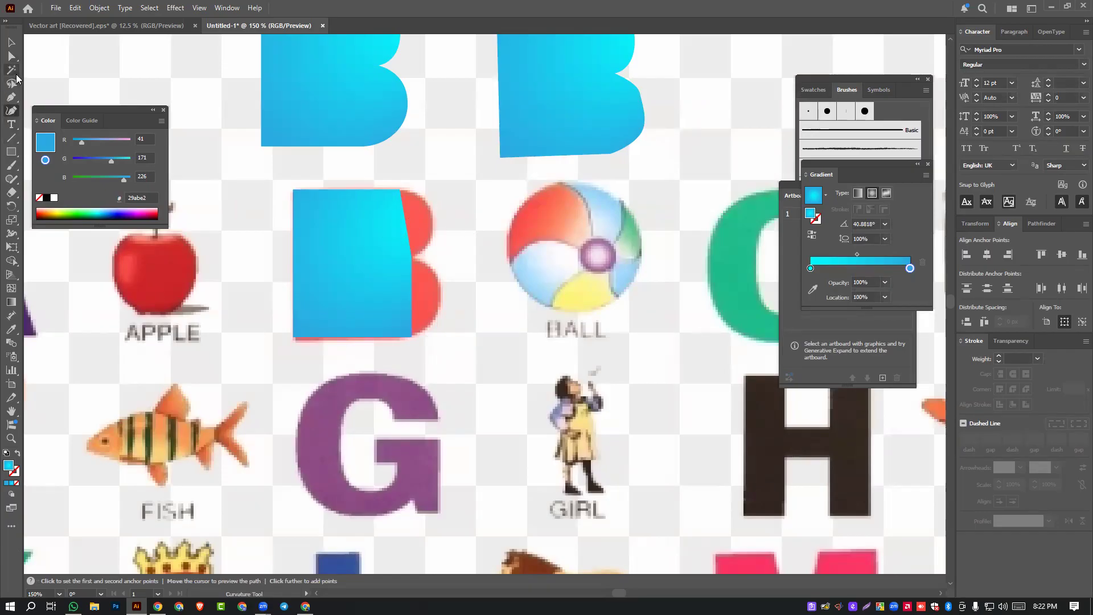
pyautogui.press('v')
pyautogui.moveTo(323, 174); pyautogui.dragTo(487, 311)
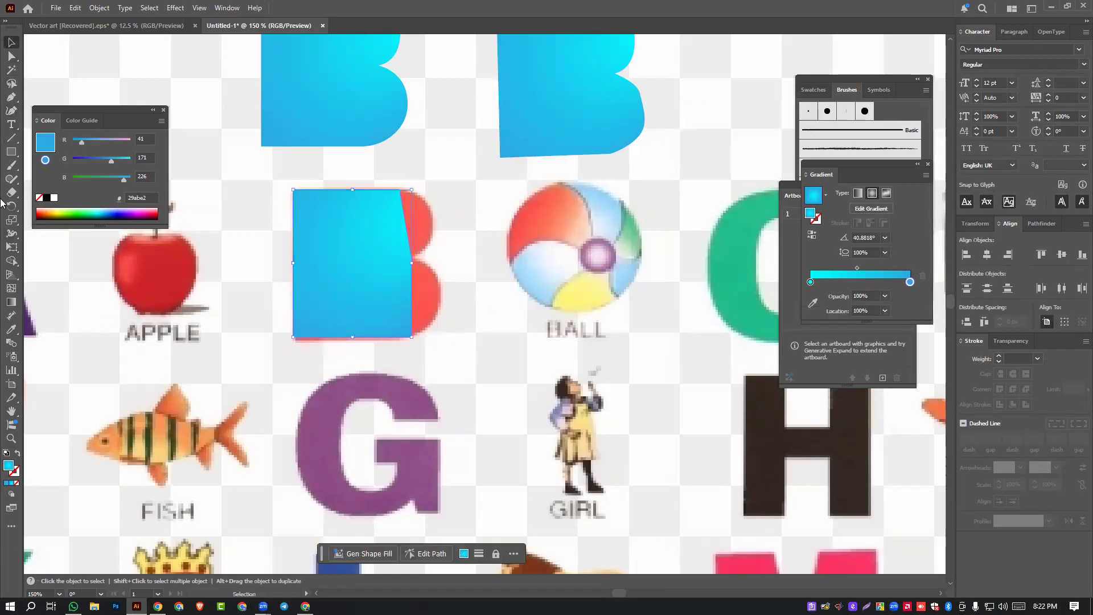
pyautogui.click(11, 110)
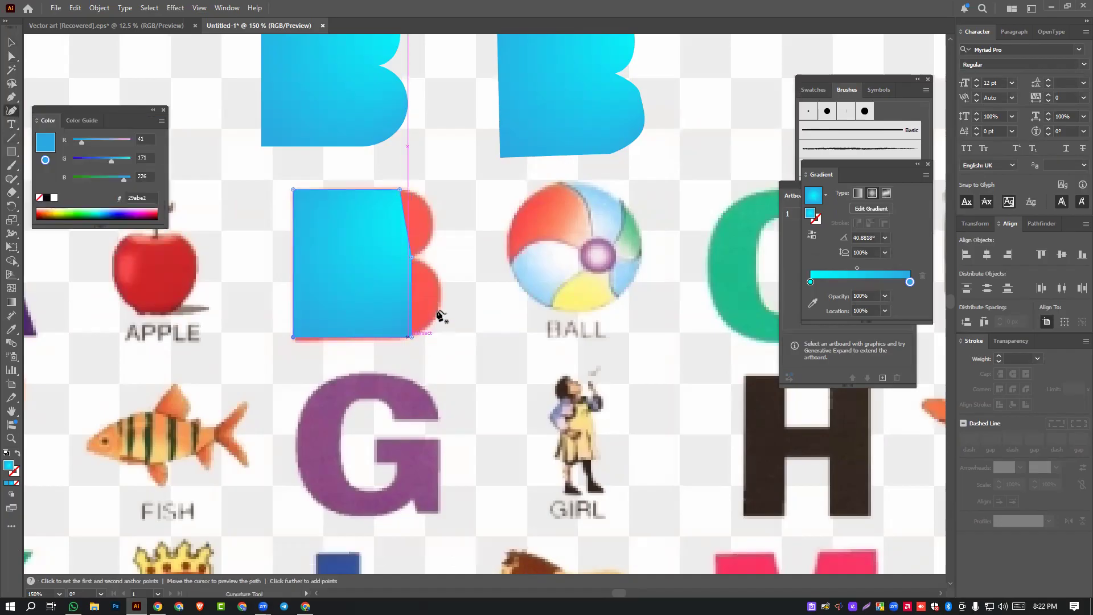
pyautogui.moveTo(407, 227); pyautogui.dragTo(434, 223)
pyautogui.moveTo(413, 306); pyautogui.dragTo(446, 306)
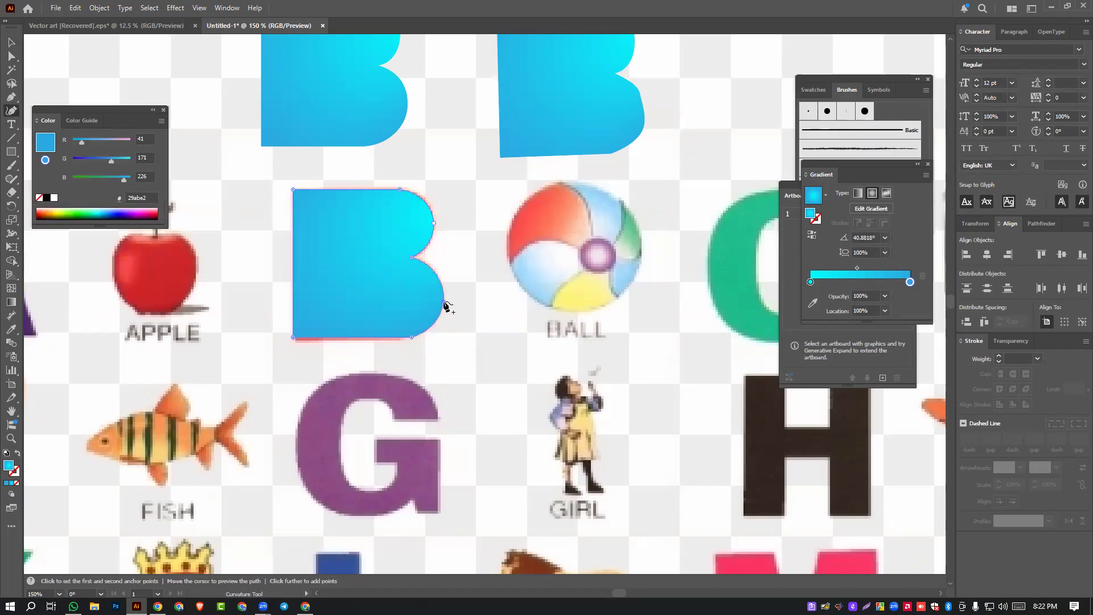
# - Move the traced B off the red letter and place it beside the other traced Bs above the alphabet chart
pyautogui.press('v')
pyautogui.moveTo(392, 283); pyautogui.dragTo(608, 297)
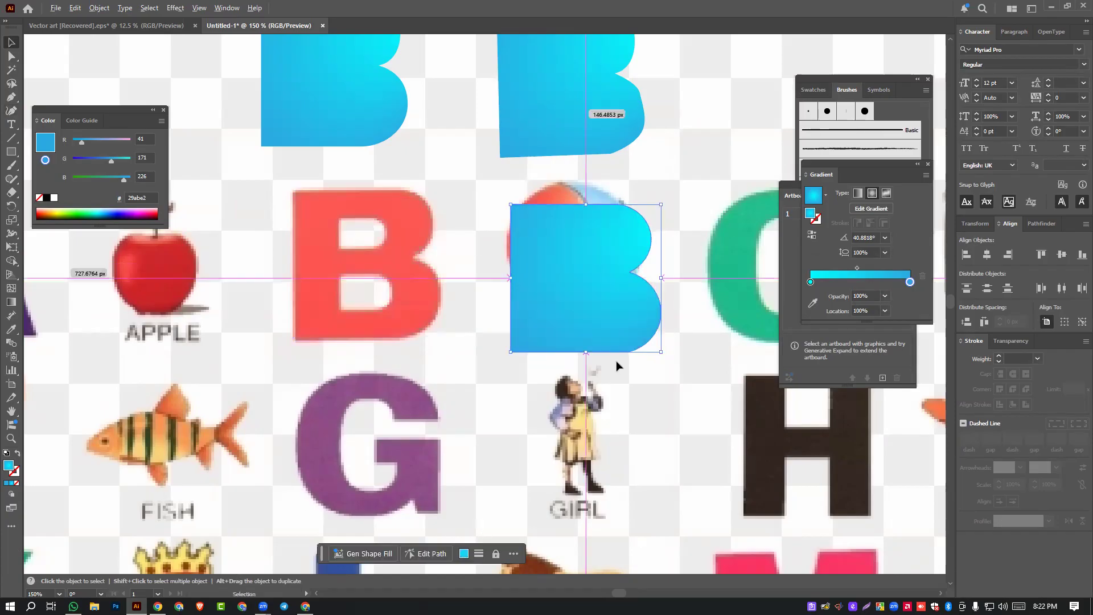
pyautogui.scroll(-2, 616, 361)
pyautogui.moveTo(616, 337); pyautogui.dragTo(440, 247)
pyautogui.moveTo(605, 314); pyautogui.dragTo(364, 186)
# - Trace the purple O's outer contour with the Pen tool as a closed path with four anchors, pulling curve handles at both side points
pyautogui.scroll(-1, 443, 331)
pyautogui.moveTo(702, 368); pyautogui.dragTo(469, 344)
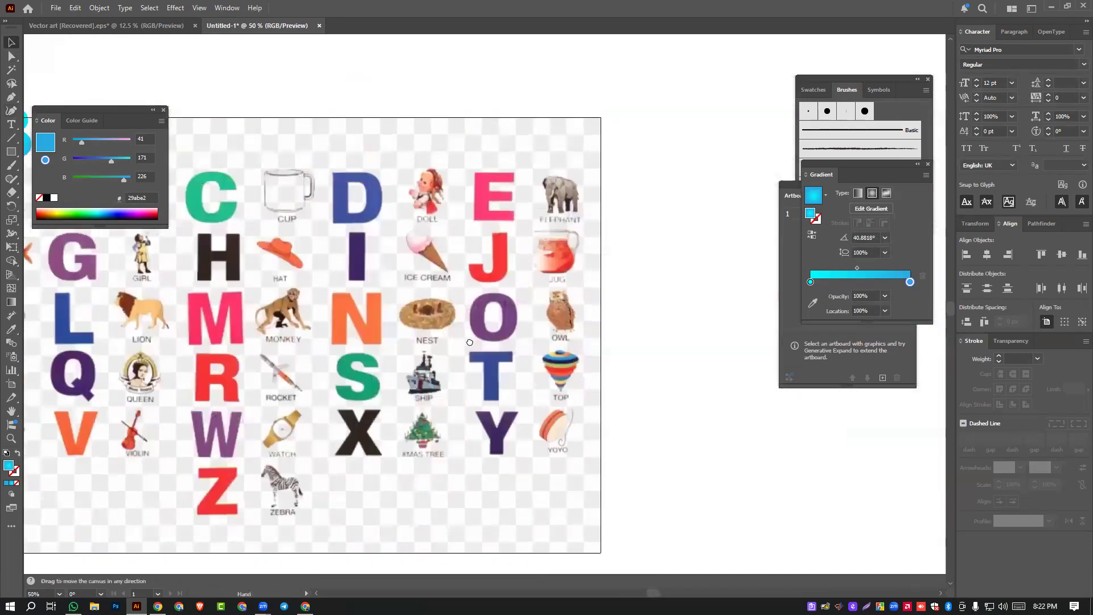
pyautogui.scroll(3, 531, 321)
pyautogui.moveTo(531, 378); pyautogui.dragTo(607, 326)
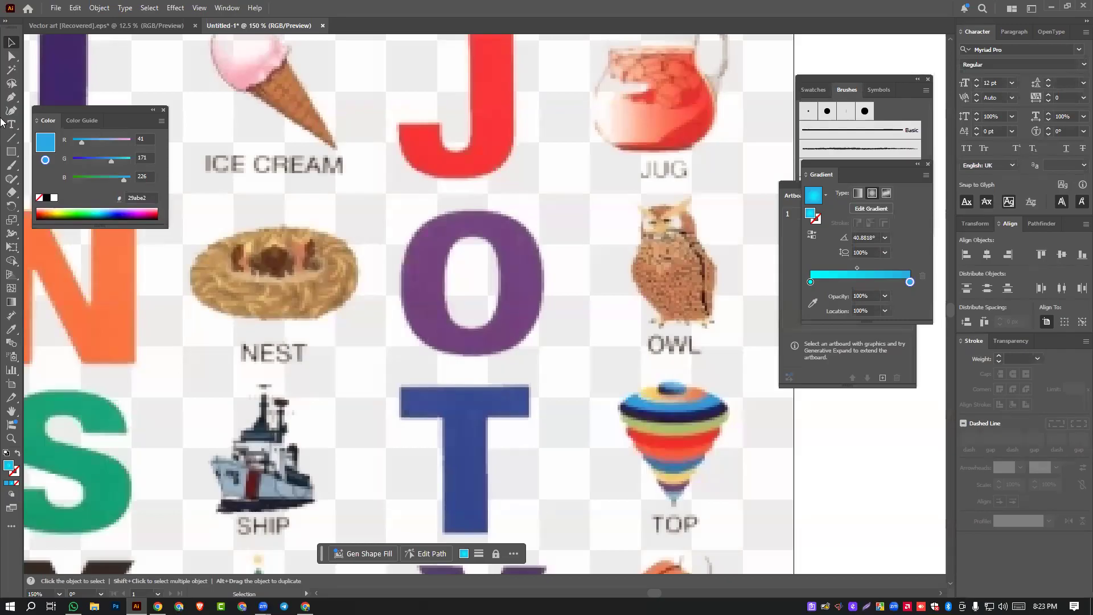
pyautogui.click(10, 97)
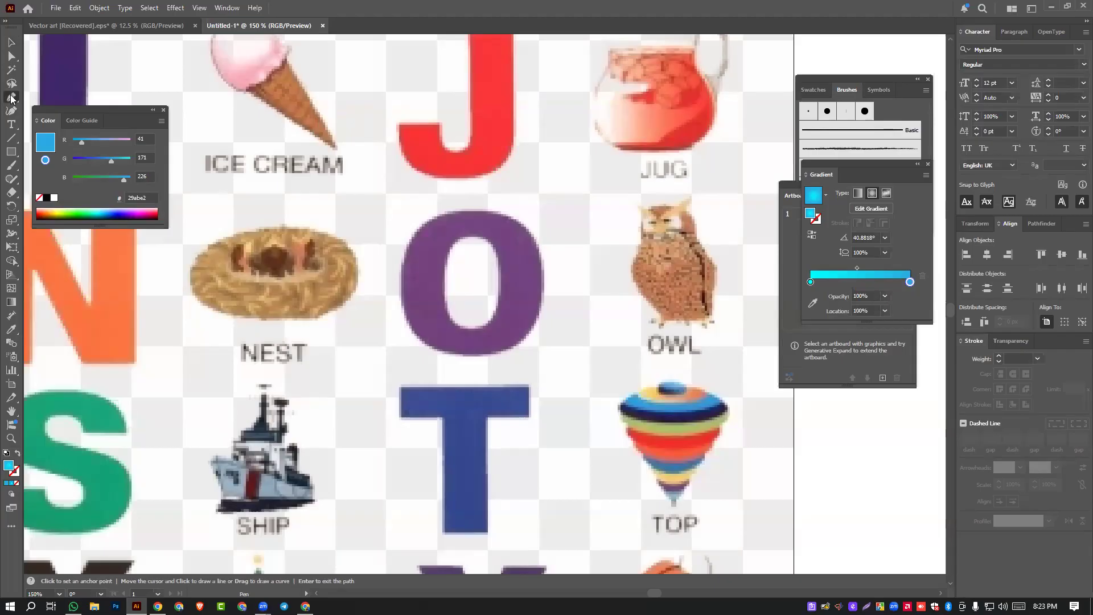
pyautogui.click(468, 211)
pyautogui.click(542, 287)
pyautogui.moveTo(542, 287); pyautogui.dragTo(538, 365)
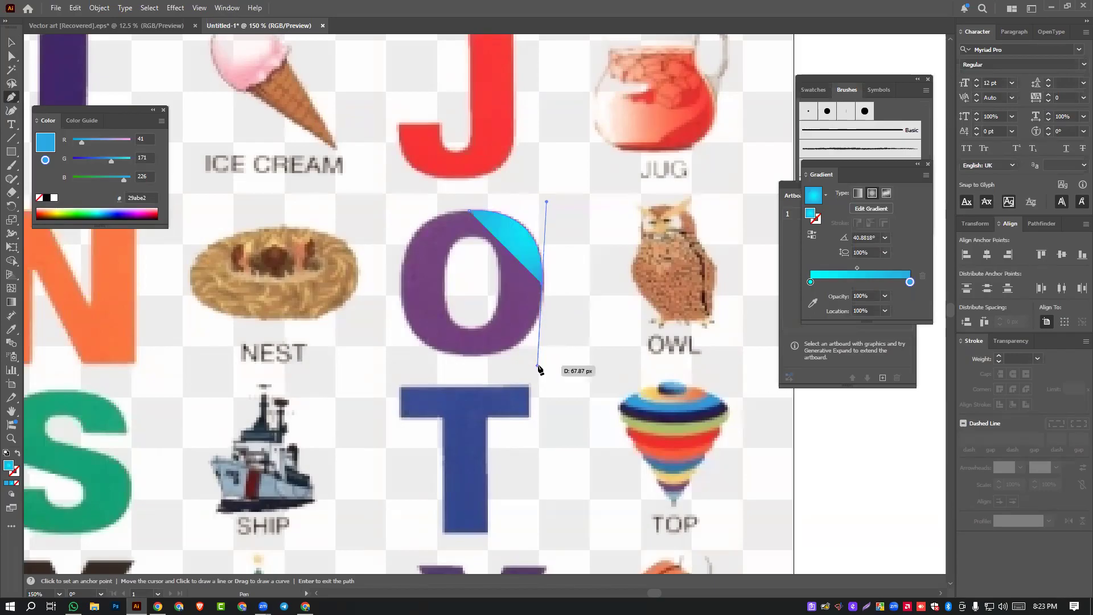
pyautogui.click(469, 356)
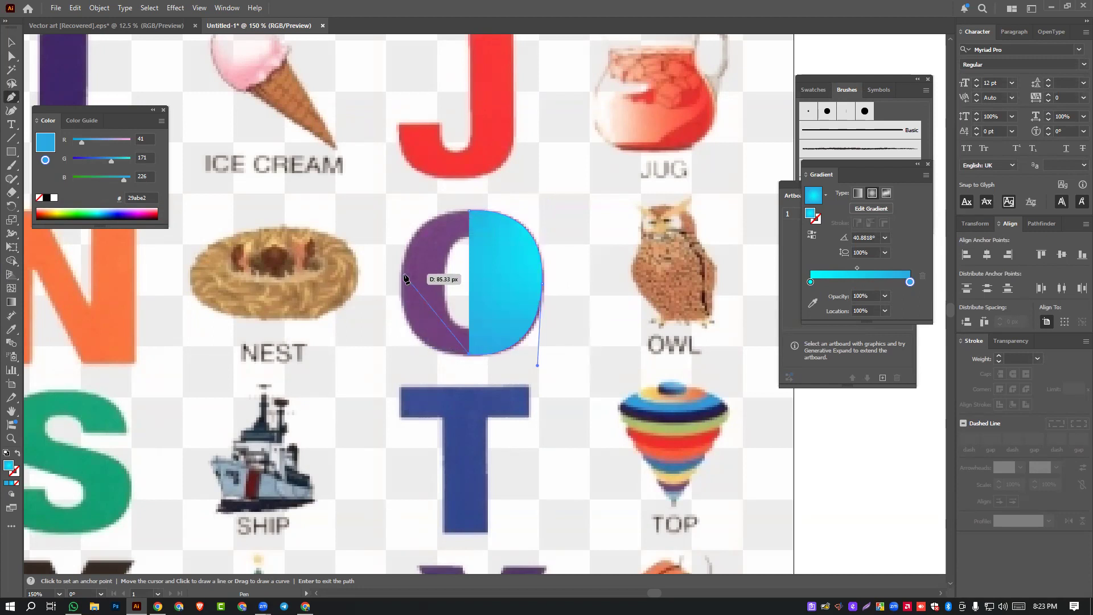
pyautogui.moveTo(400, 283); pyautogui.dragTo(401, 200)
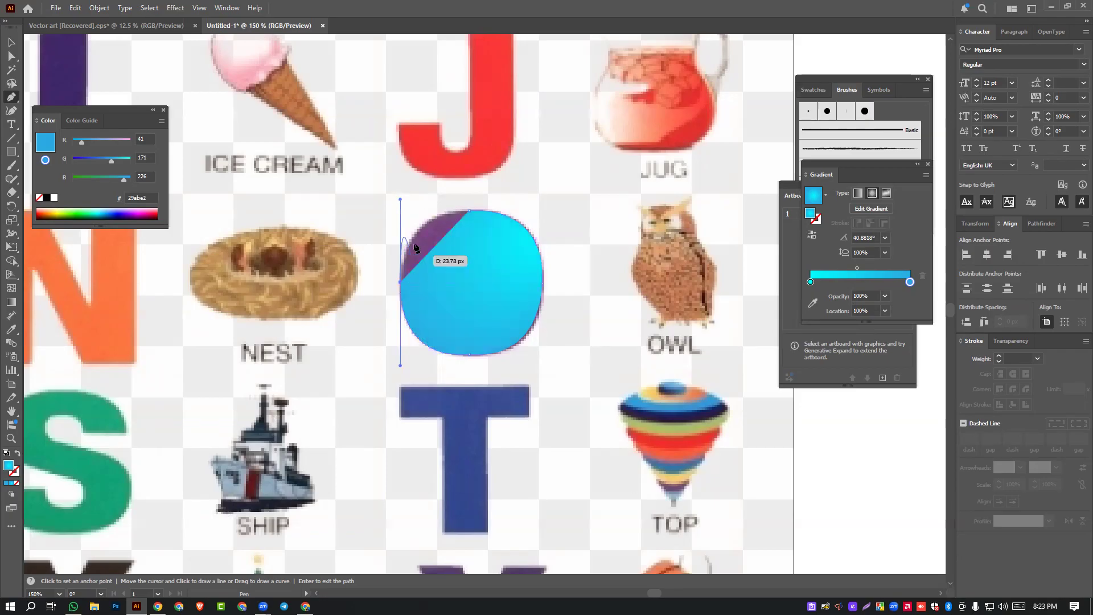
pyautogui.click(469, 211)
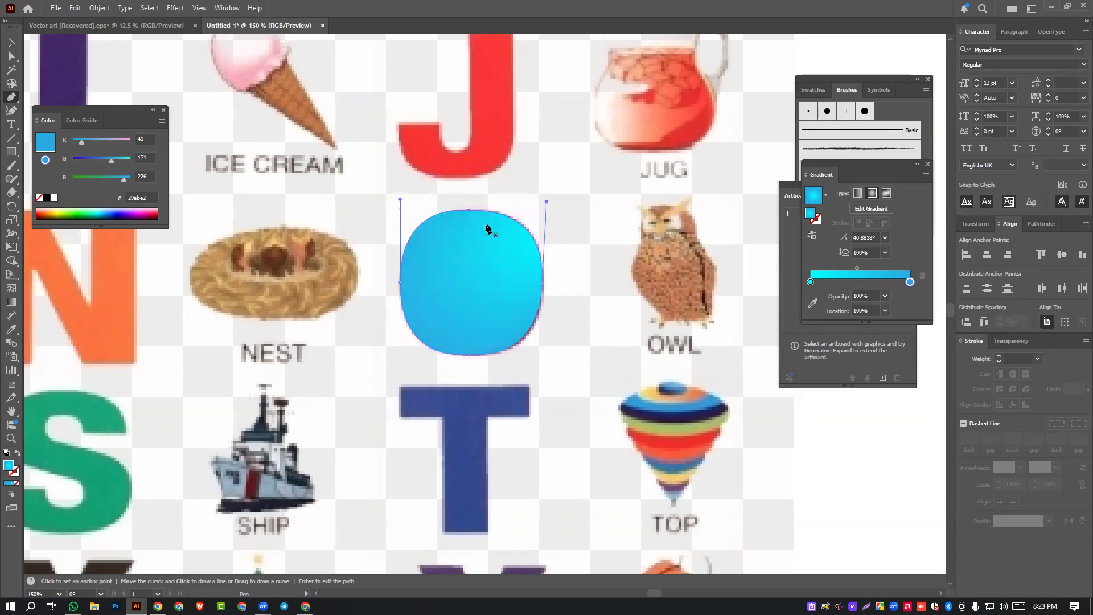
# - Move the traced outer O shape off the purple letter to the space between the N and the nest picture
pyautogui.click(11, 42)
pyautogui.click(11, 57)
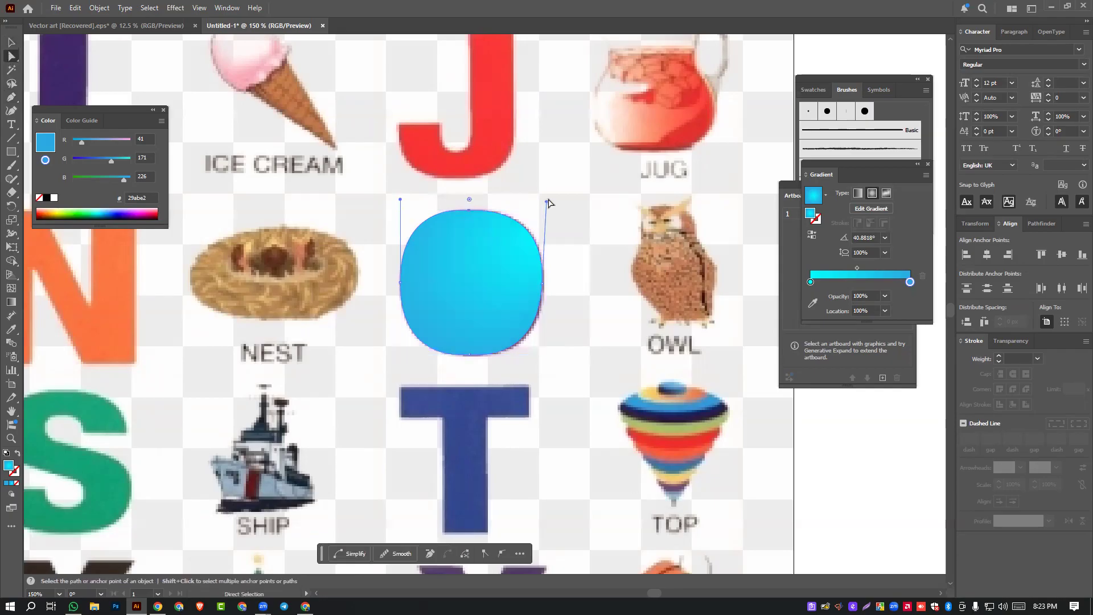
pyautogui.click(471, 212)
pyautogui.scroll(-6, 478, 156)
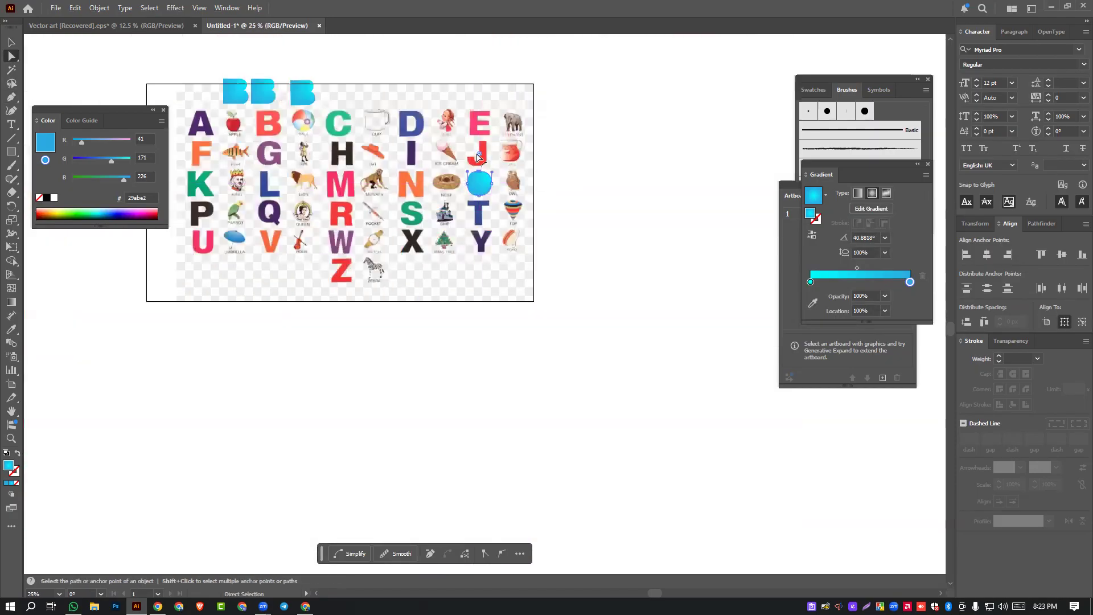
pyautogui.moveTo(480, 157); pyautogui.dragTo(484, 64)
pyautogui.scroll(6, 489, 143)
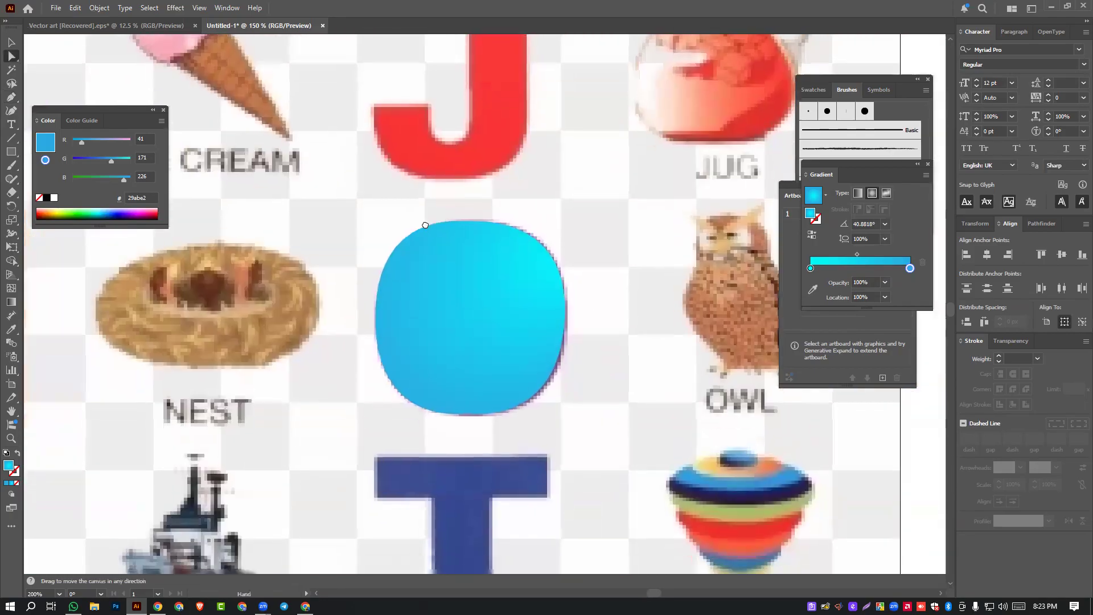
pyautogui.moveTo(454, 358); pyautogui.dragTo(245, 282)
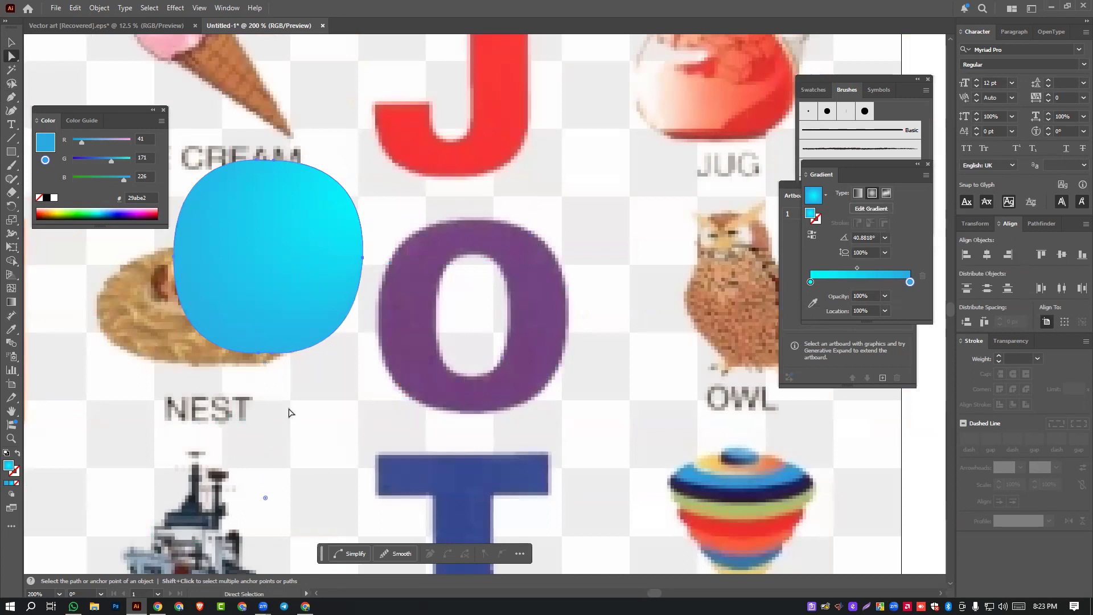
pyautogui.moveTo(288, 409); pyautogui.dragTo(455, 195)
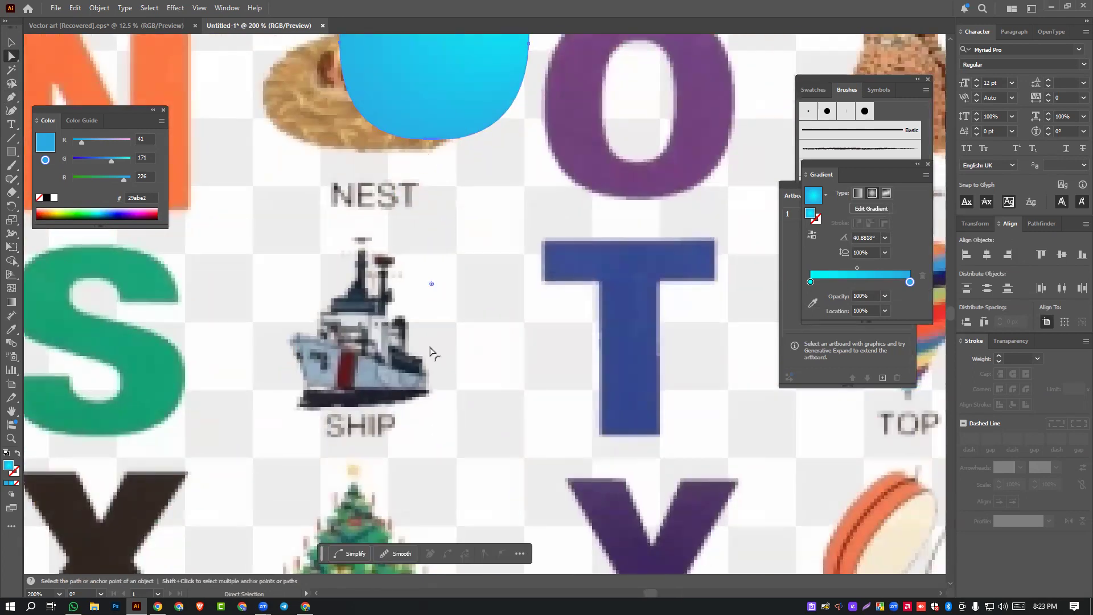
pyautogui.scroll(-4, 439, 456)
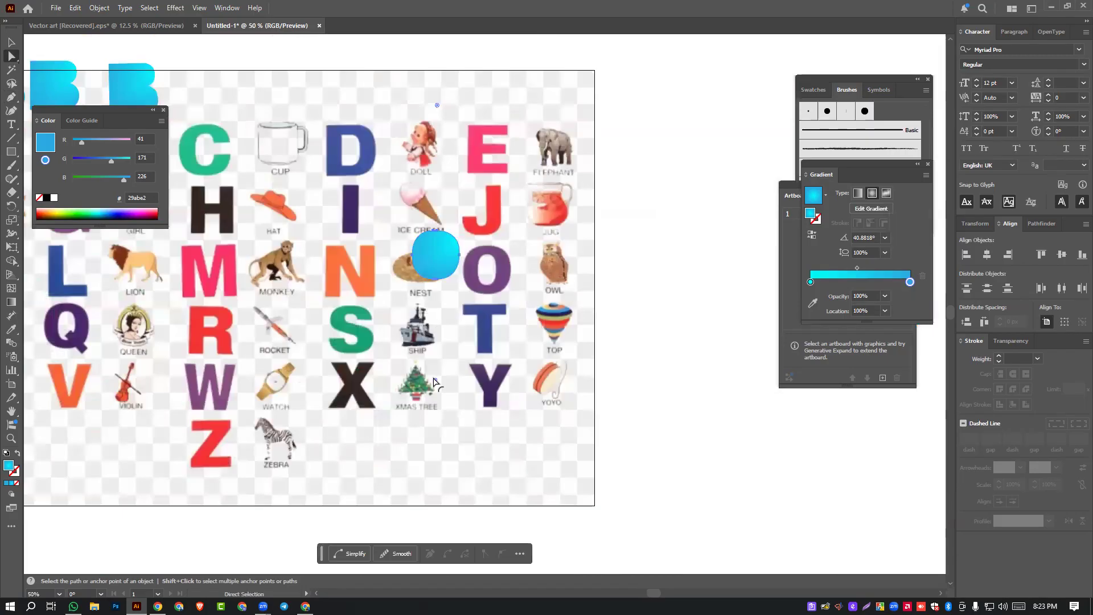
pyautogui.scroll(3, 453, 243)
pyautogui.moveTo(417, 292); pyautogui.dragTo(338, 314)
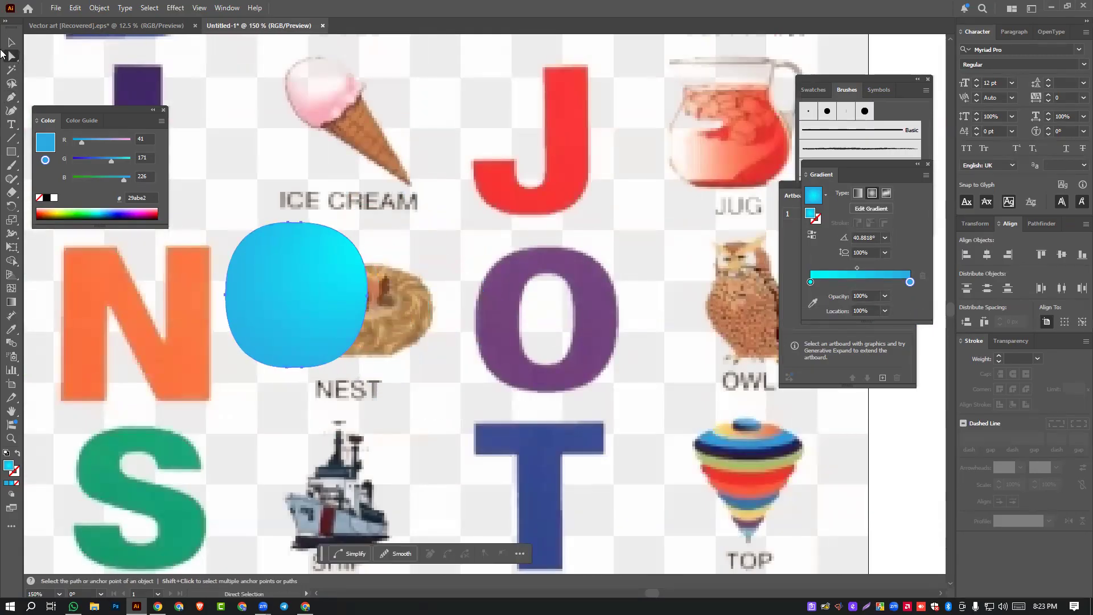
# - Draw a closed four-point diamond inside the purple O's counter with the Pen tool
pyautogui.click(10, 97)
pyautogui.click(545, 272)
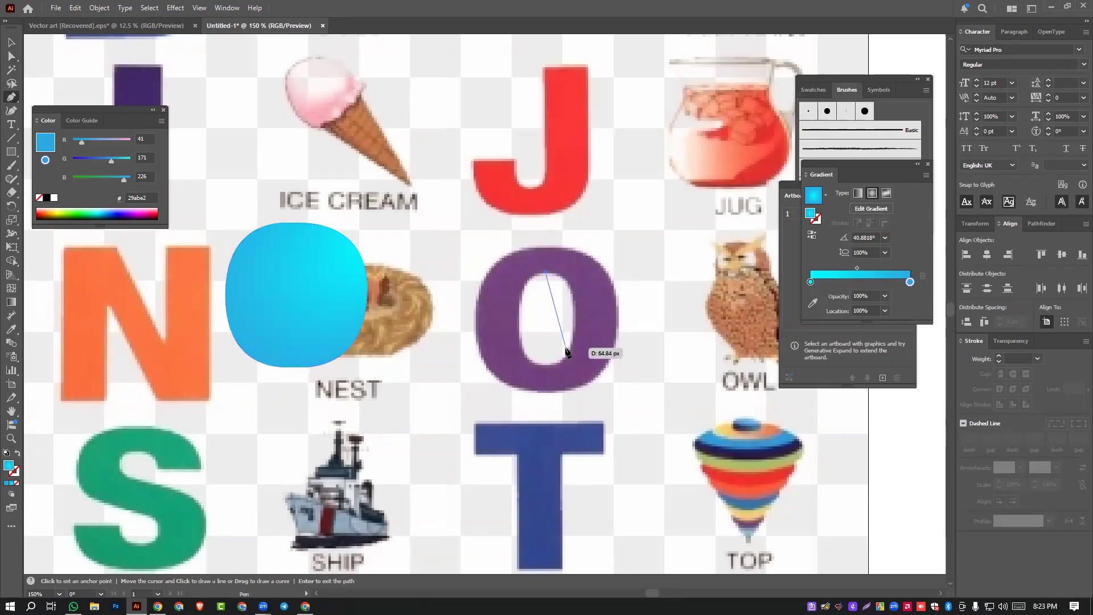
pyautogui.click(572, 321)
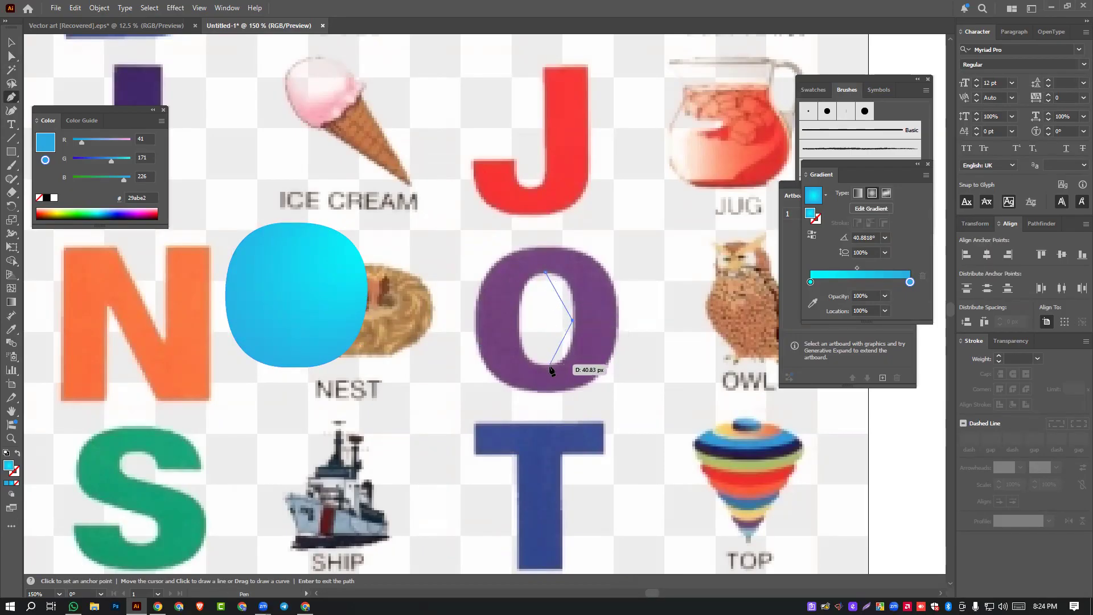
pyautogui.click(550, 364)
pyautogui.click(518, 321)
pyautogui.click(545, 272)
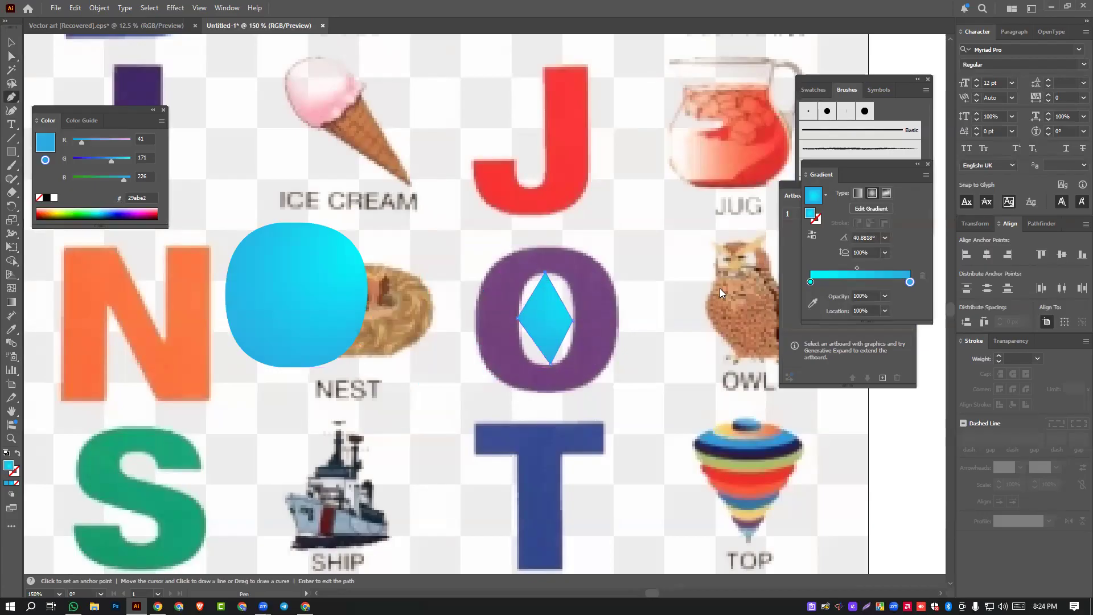
# - Bend the diamond's four edges outward with the Curvature tool to fit the rounded counter of the O
pyautogui.click(11, 110)
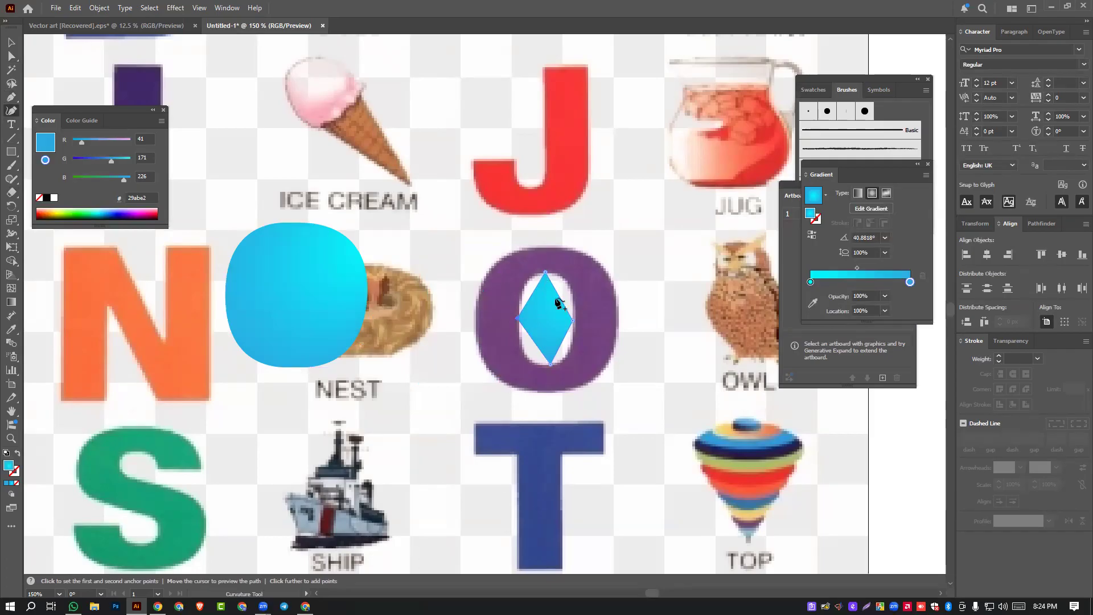
pyautogui.moveTo(564, 296); pyautogui.dragTo(568, 283)
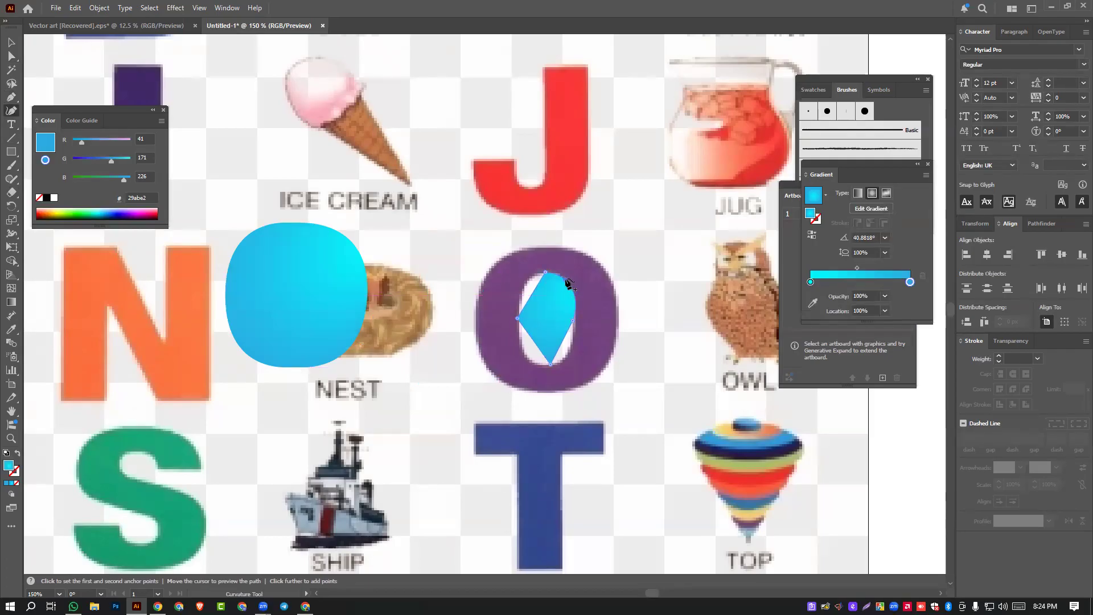
pyautogui.moveTo(558, 354); pyautogui.dragTo(566, 362)
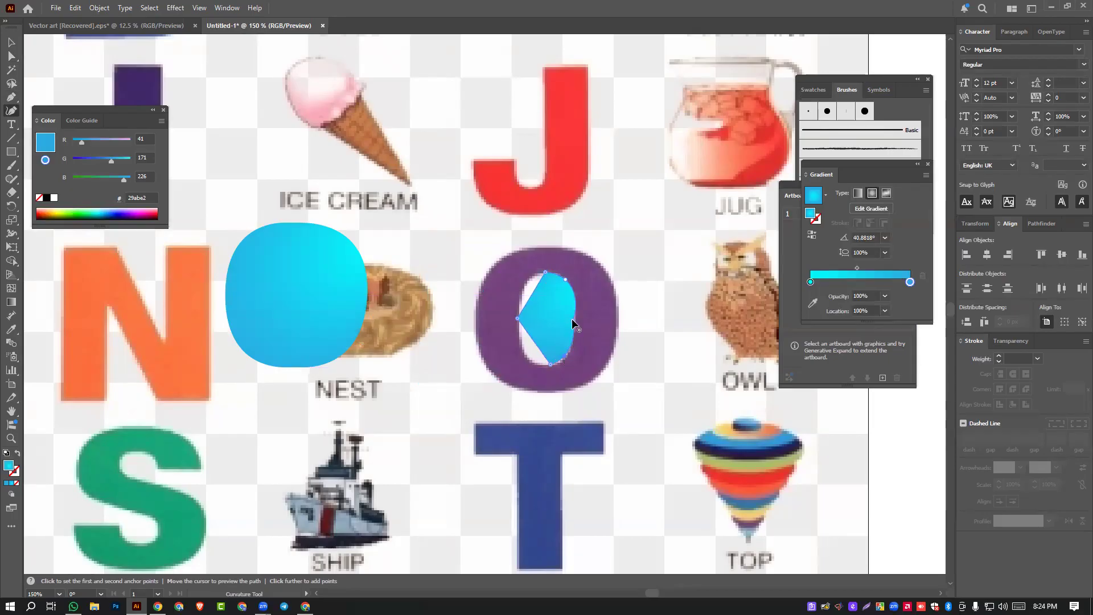
pyautogui.moveTo(577, 325); pyautogui.dragTo(574, 326)
pyautogui.moveTo(536, 344); pyautogui.dragTo(529, 364)
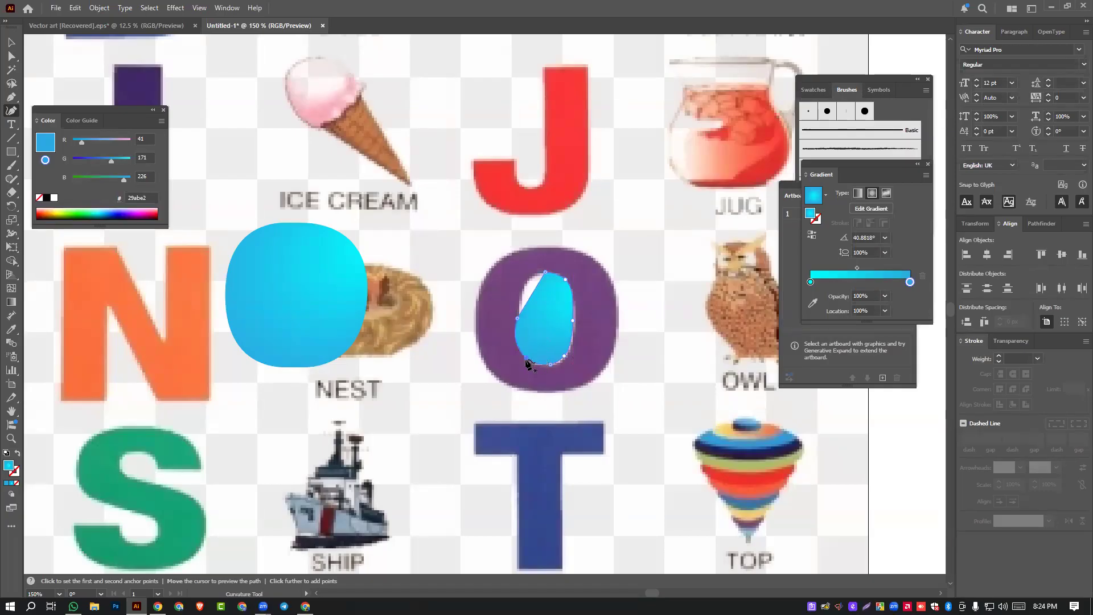
pyautogui.moveTo(532, 298); pyautogui.dragTo(524, 285)
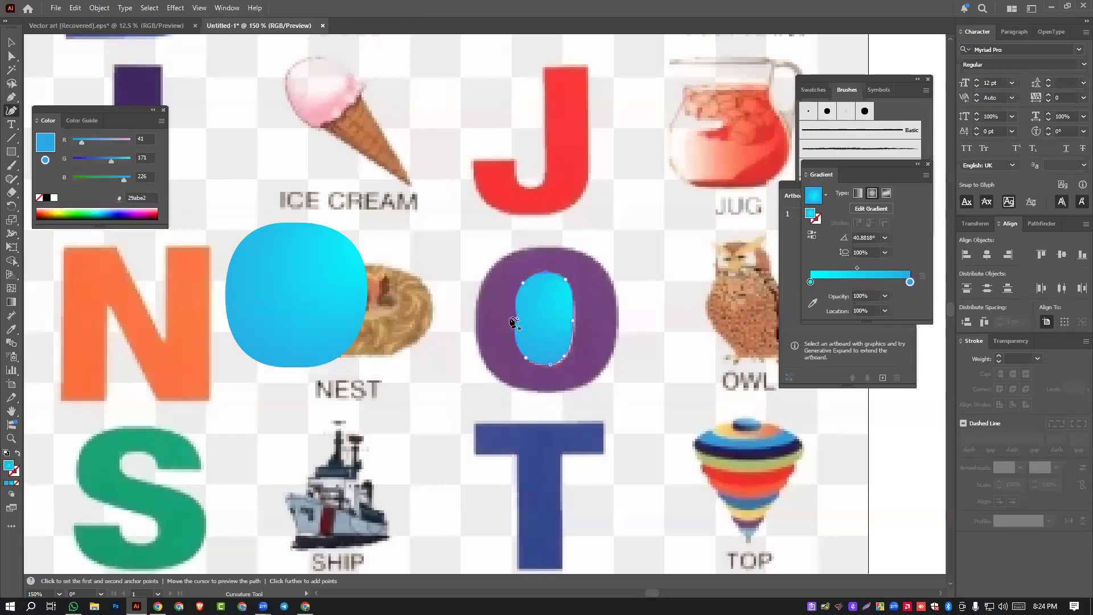
# - Fine-tune the inner O shape's bottom and upper corner anchors so its curve follows the edge of the counter
pyautogui.scroll(8, 513, 323)
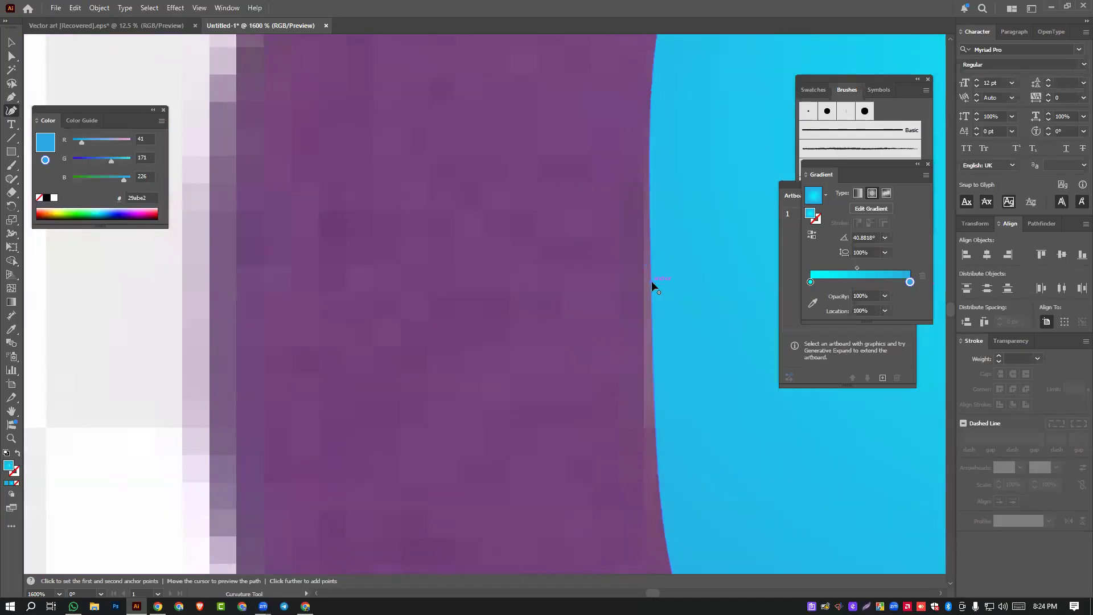
pyautogui.scroll(-8, 652, 281)
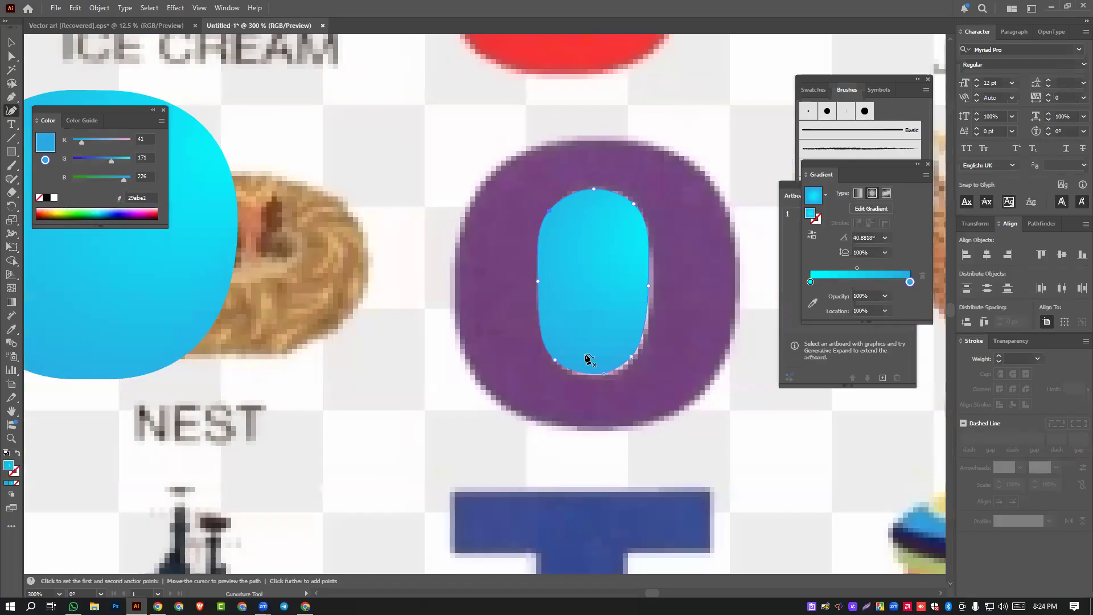
pyautogui.scroll(4, 630, 346)
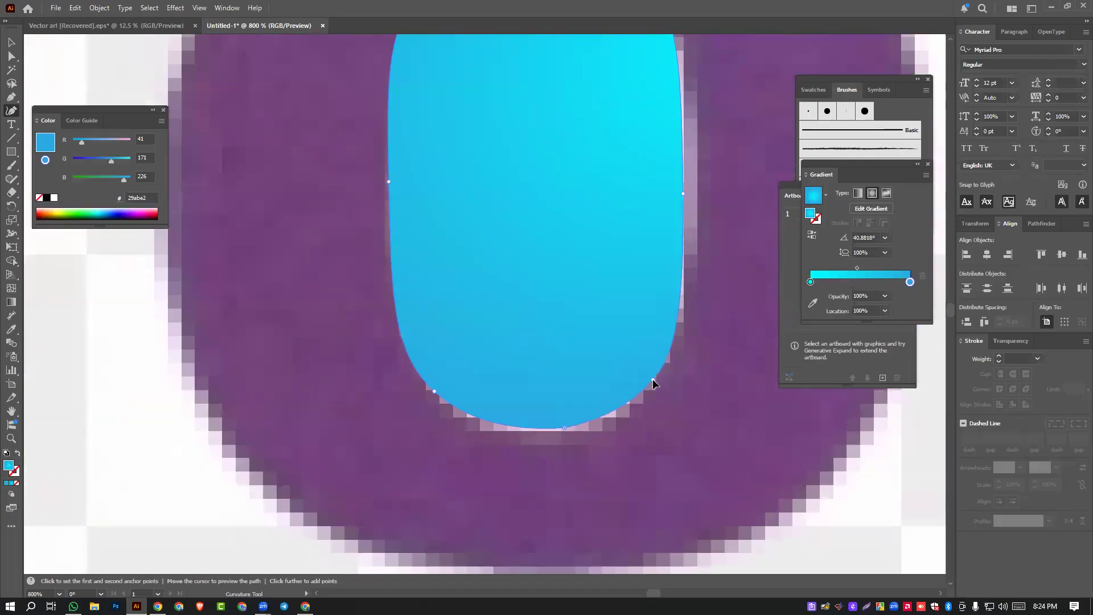
pyautogui.moveTo(563, 427); pyautogui.dragTo(538, 428)
pyautogui.scroll(-3, 514, 306)
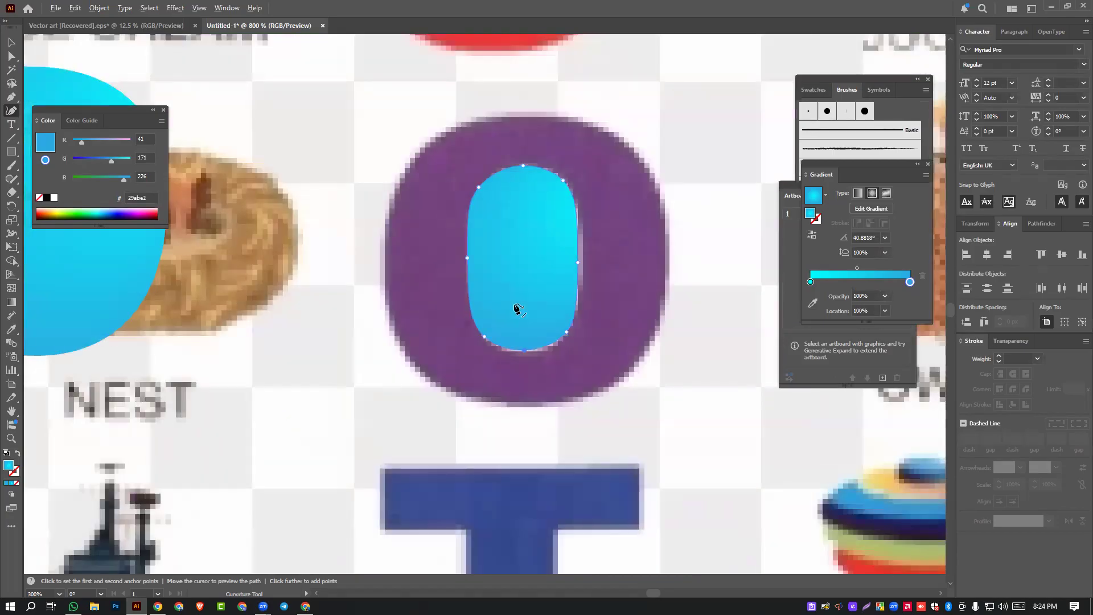
pyautogui.scroll(2, 514, 307)
pyautogui.scroll(3, 556, 325)
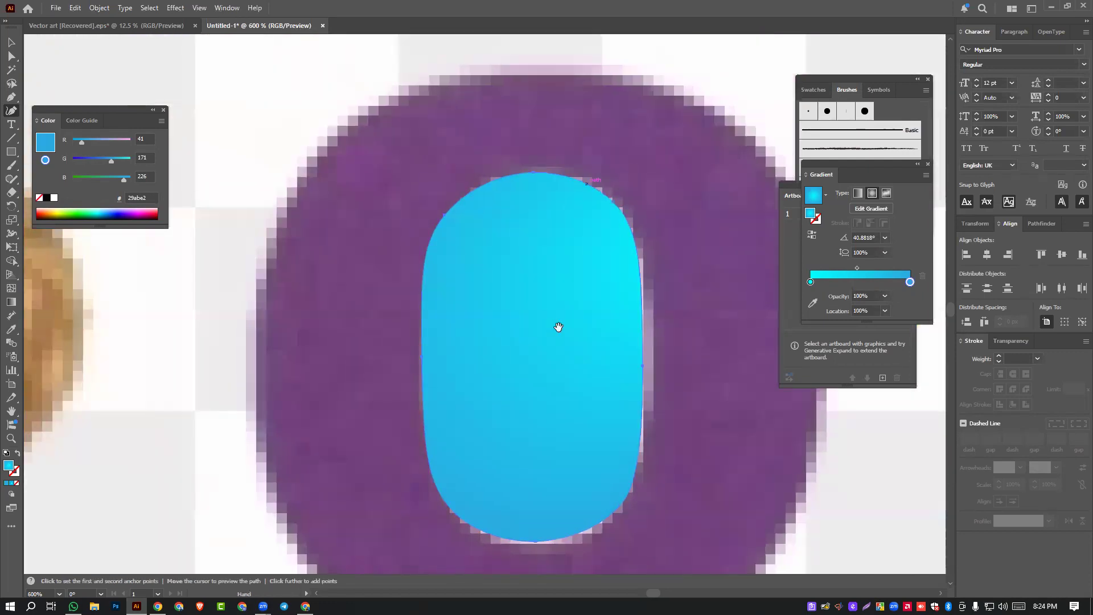
pyautogui.moveTo(444, 215); pyautogui.dragTo(448, 216)
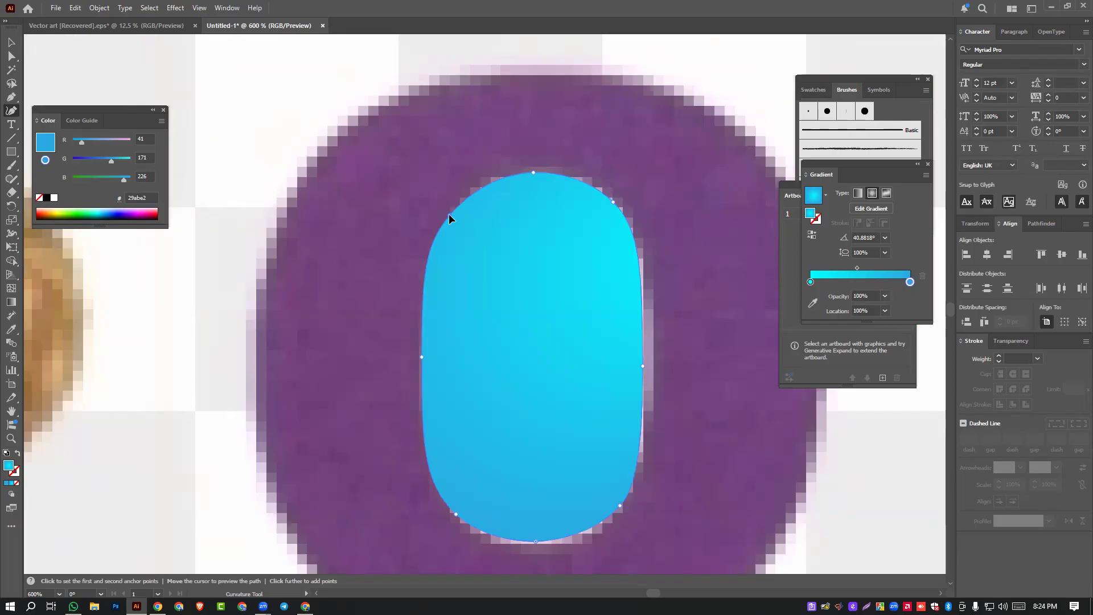
pyautogui.moveTo(616, 205); pyautogui.dragTo(618, 209)
pyautogui.click(535, 171)
# - Fill the inner O shape with white sampled from the chart's background using the Eyedropper
pyautogui.click(11, 42)
pyautogui.scroll(-3, 383, 172)
pyautogui.scroll(-1, 432, 213)
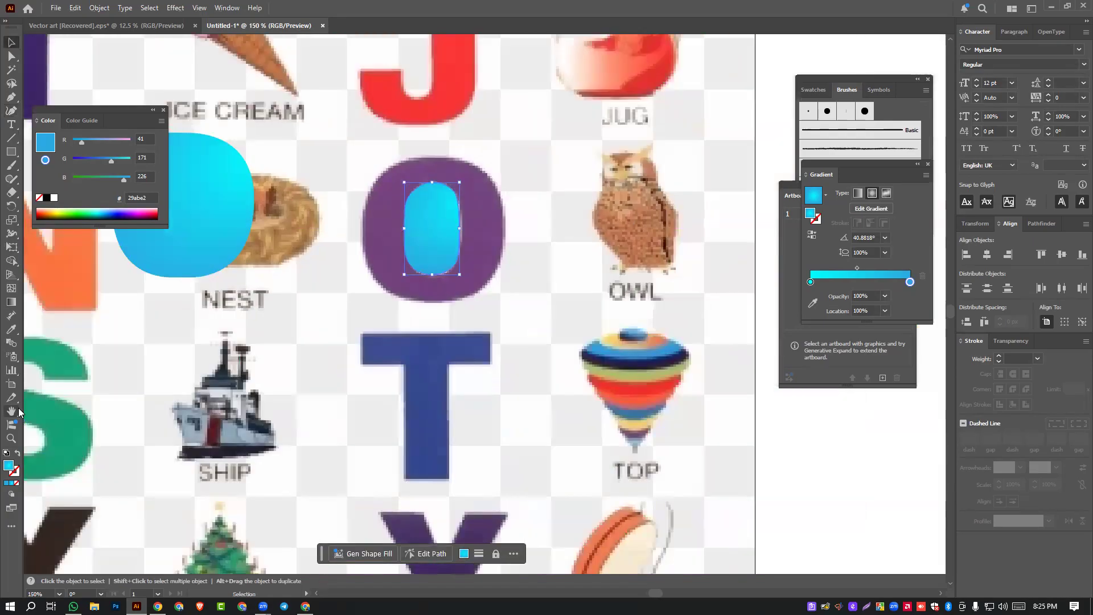
pyautogui.click(11, 329)
pyautogui.click(525, 130)
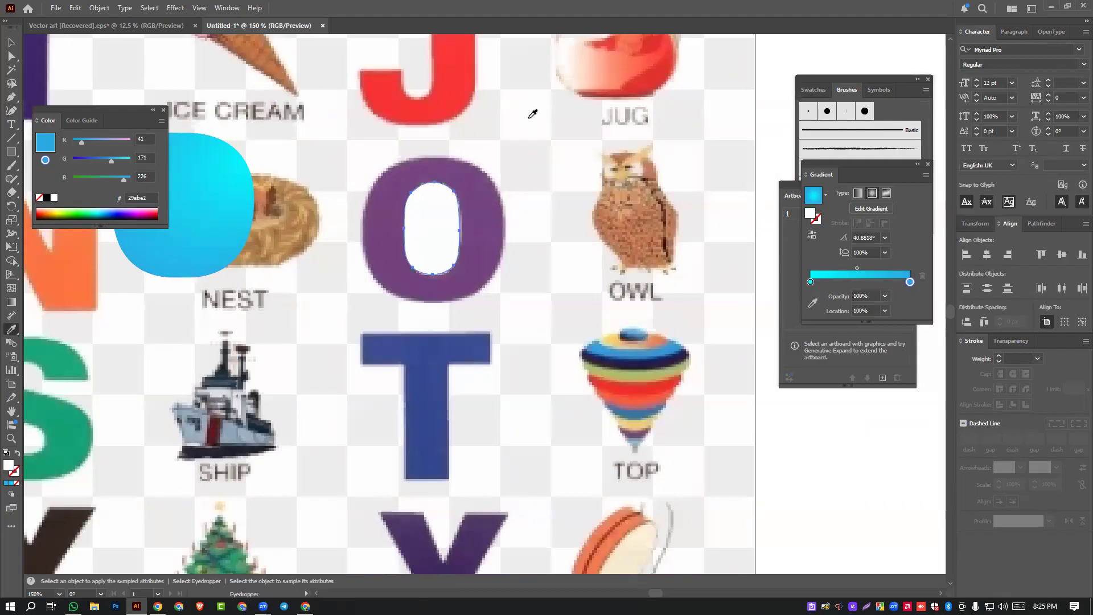
# - Place the white inner shape over the blue gradient O and centre the two shapes on each other horizontally and vertically
pyautogui.click(10, 42)
pyautogui.click(426, 233)
pyautogui.moveTo(426, 229); pyautogui.dragTo(170, 201)
pyautogui.moveTo(264, 278); pyautogui.dragTo(449, 313)
pyautogui.moveTo(311, 166); pyautogui.dragTo(486, 262)
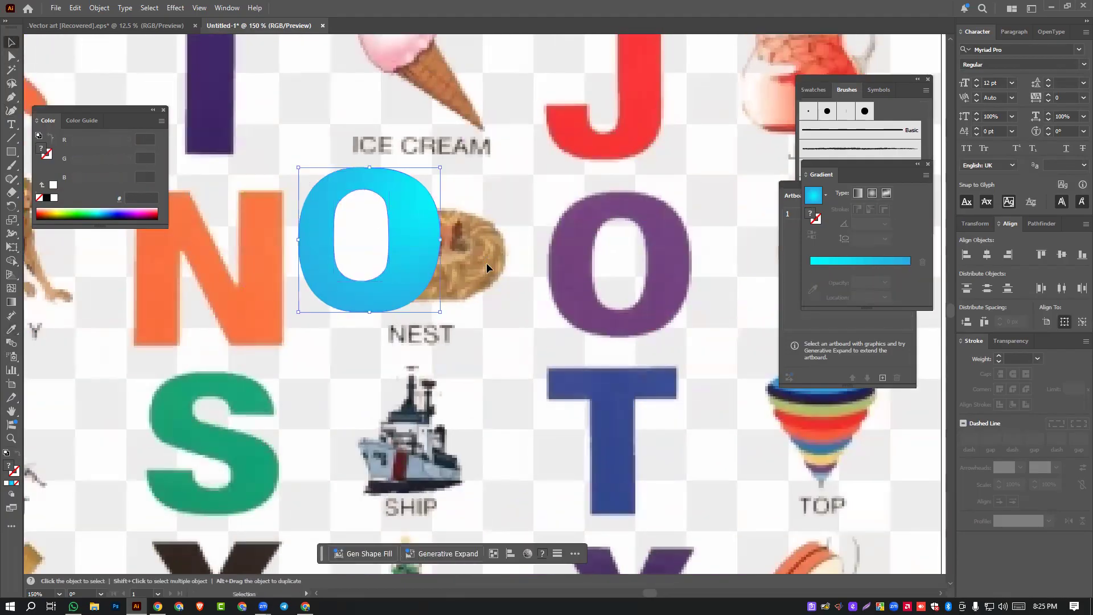
pyautogui.click(987, 254)
pyautogui.click(1061, 254)
pyautogui.click(601, 300)
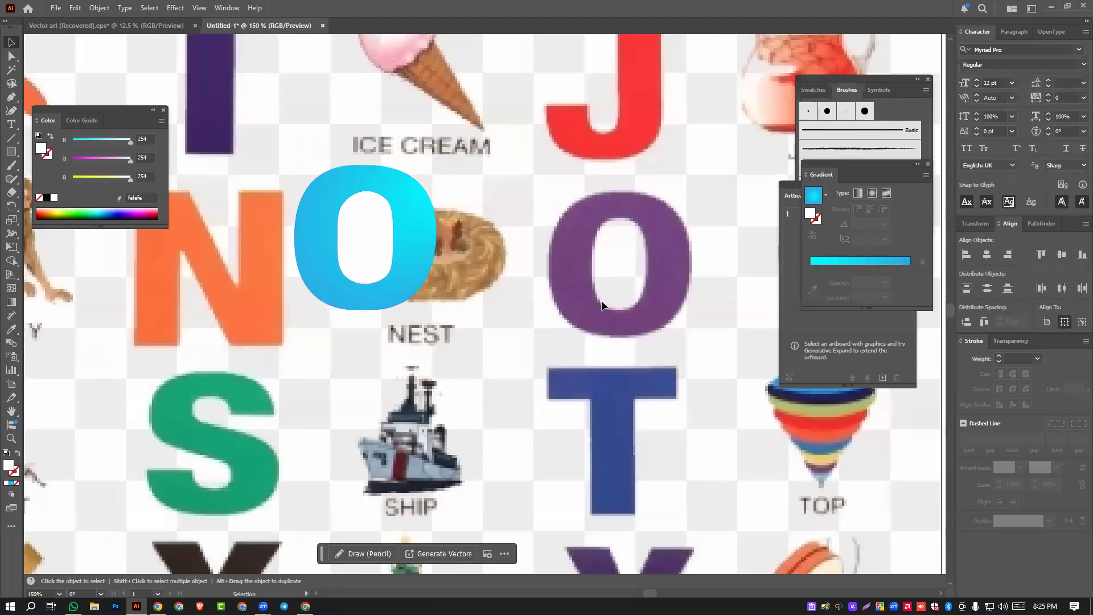
# - Move the finished blue O with its inner shape off the alphabet chart onto the blank canvas beside the artboard
pyautogui.scroll(-2, 481, 238)
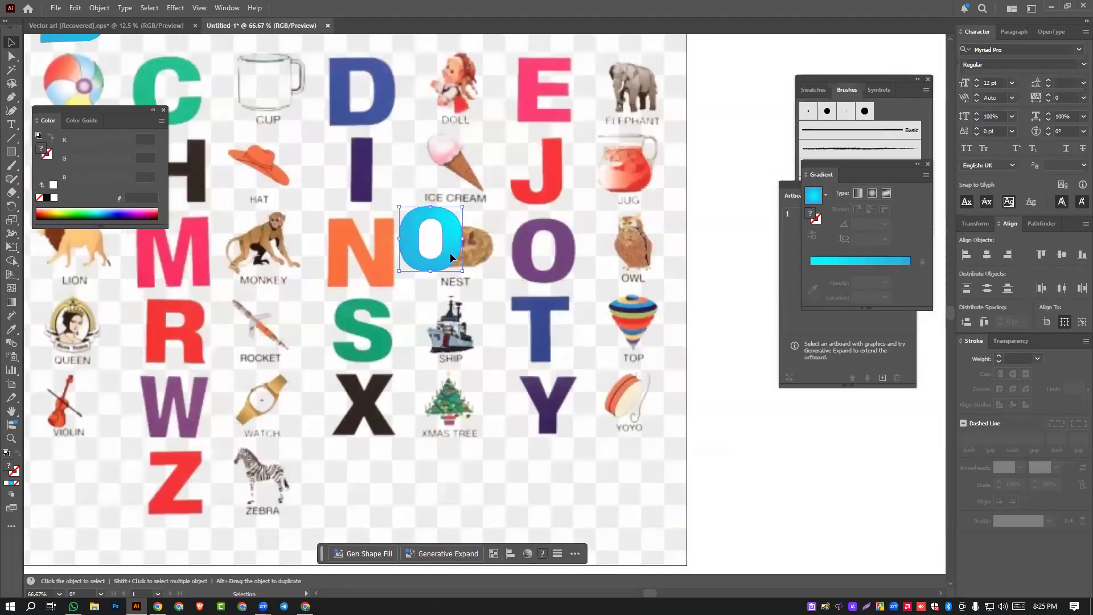
pyautogui.moveTo(449, 252); pyautogui.dragTo(753, 256)
pyautogui.hscroll(3, 483, 203)
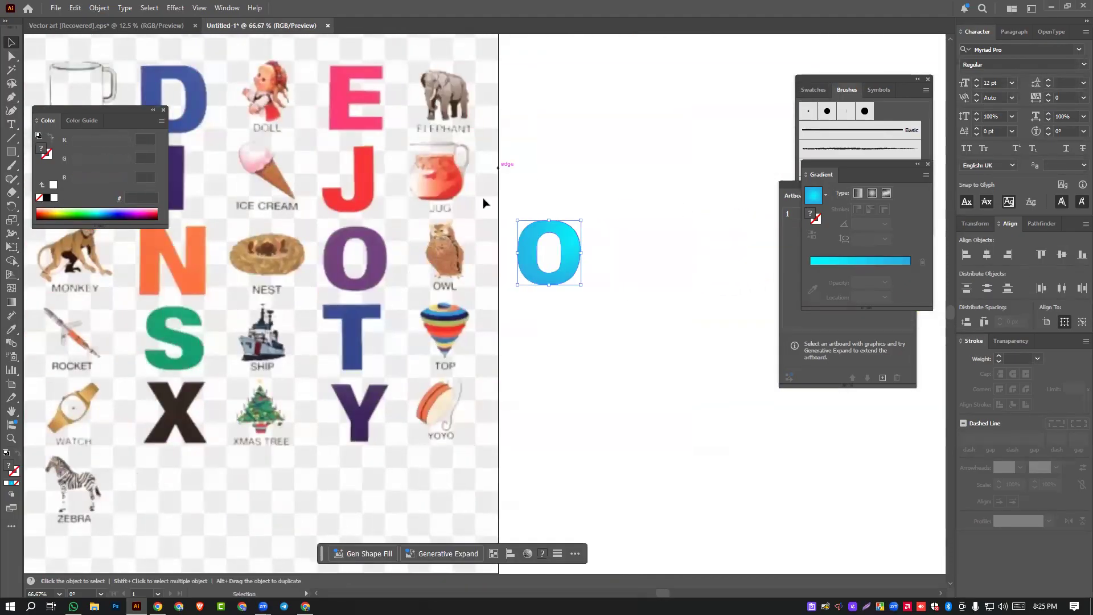
pyautogui.click(576, 331)
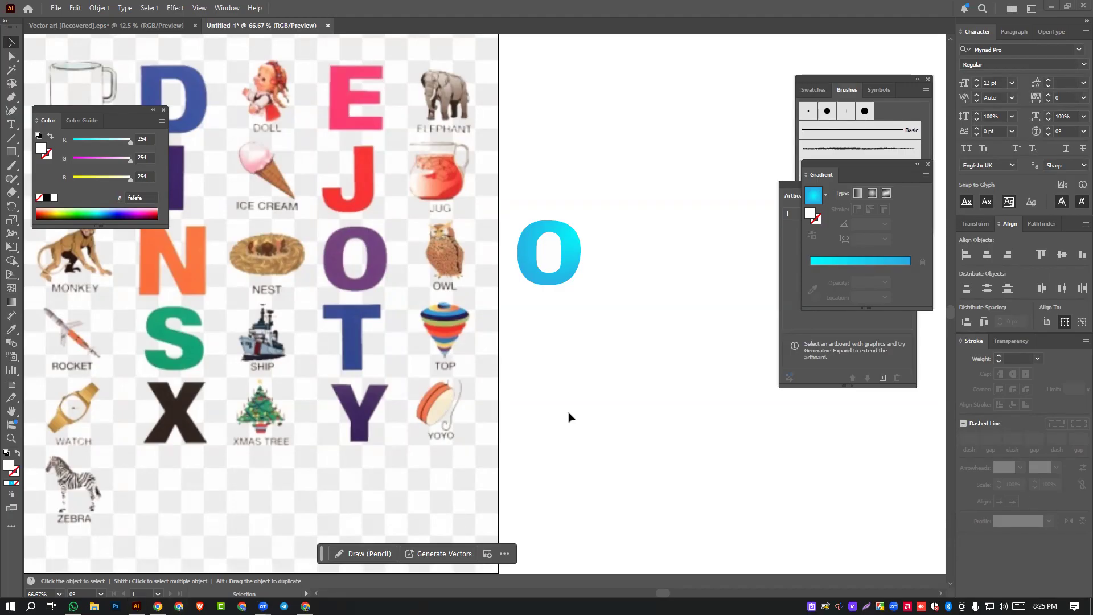
# - Switch to the Facebook class group in the browser, close the homework photo and look through the group's posts
pyautogui.moveTo(158, 605)
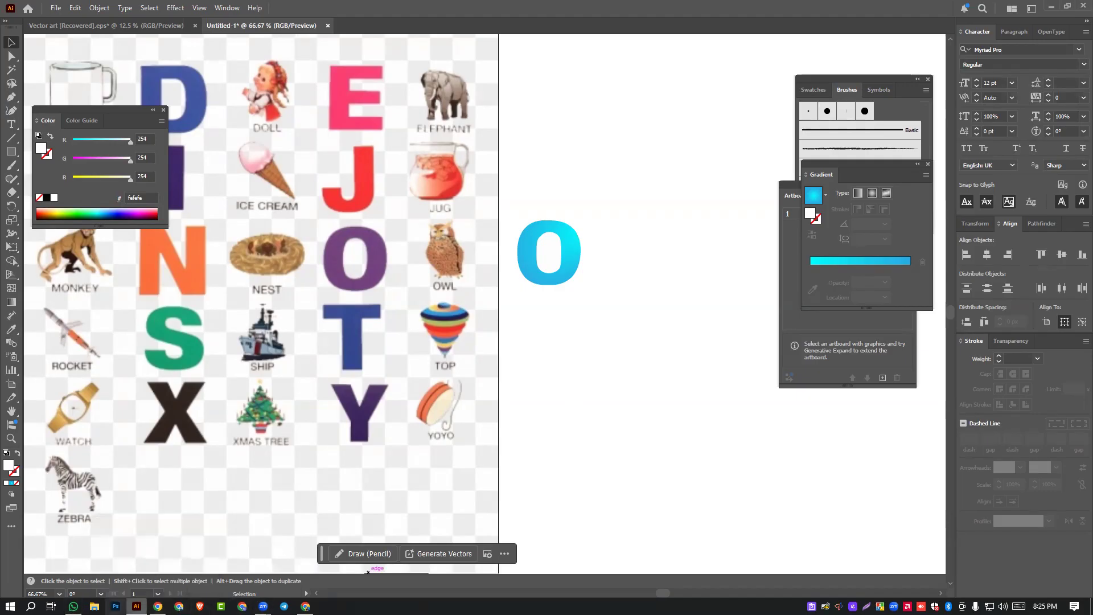
pyautogui.click(193, 563)
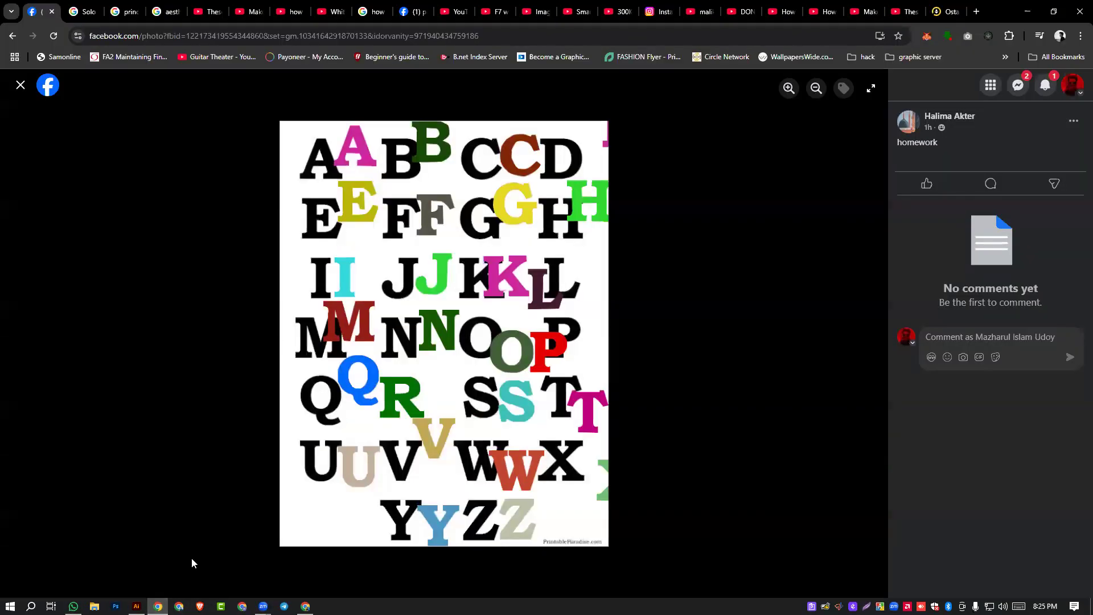
pyautogui.click(20, 85)
pyautogui.scroll(-20, 393, 208)
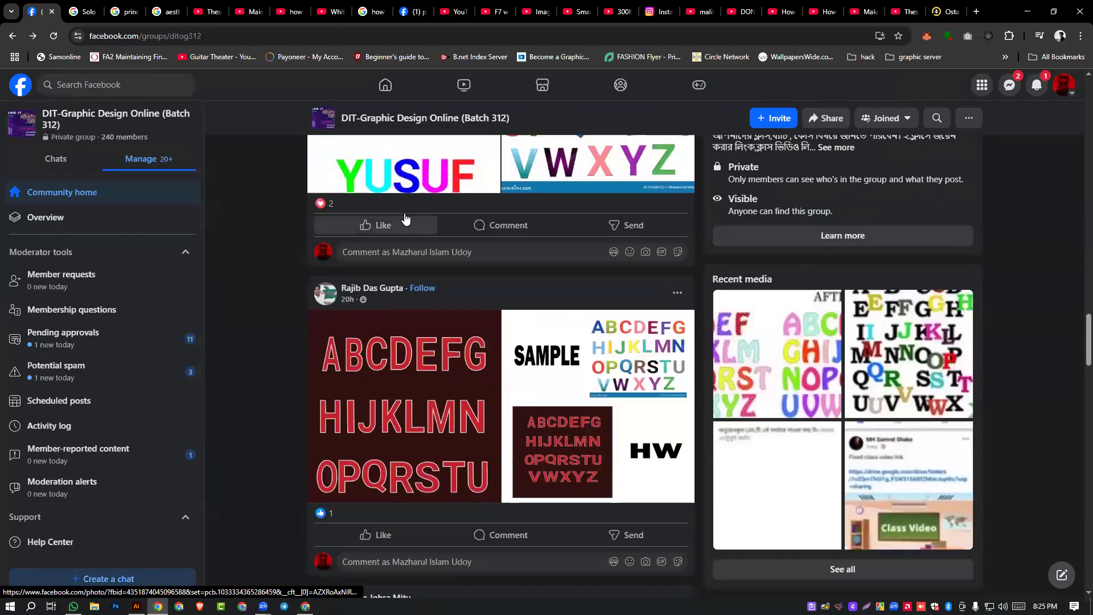
pyautogui.scroll(-20, 426, 197)
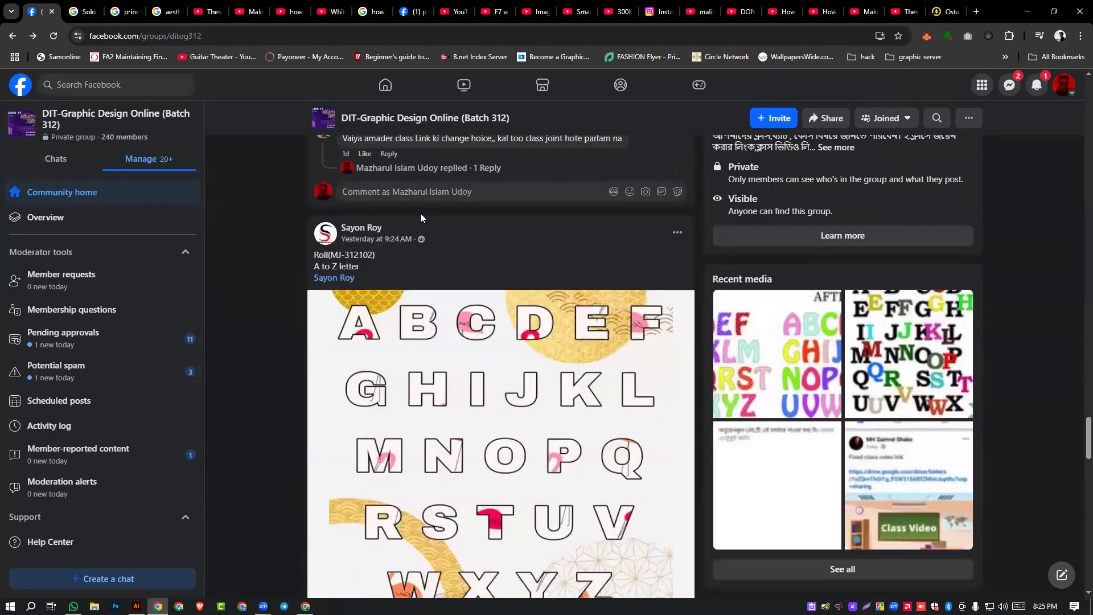
pyautogui.scroll(-20, 407, 226)
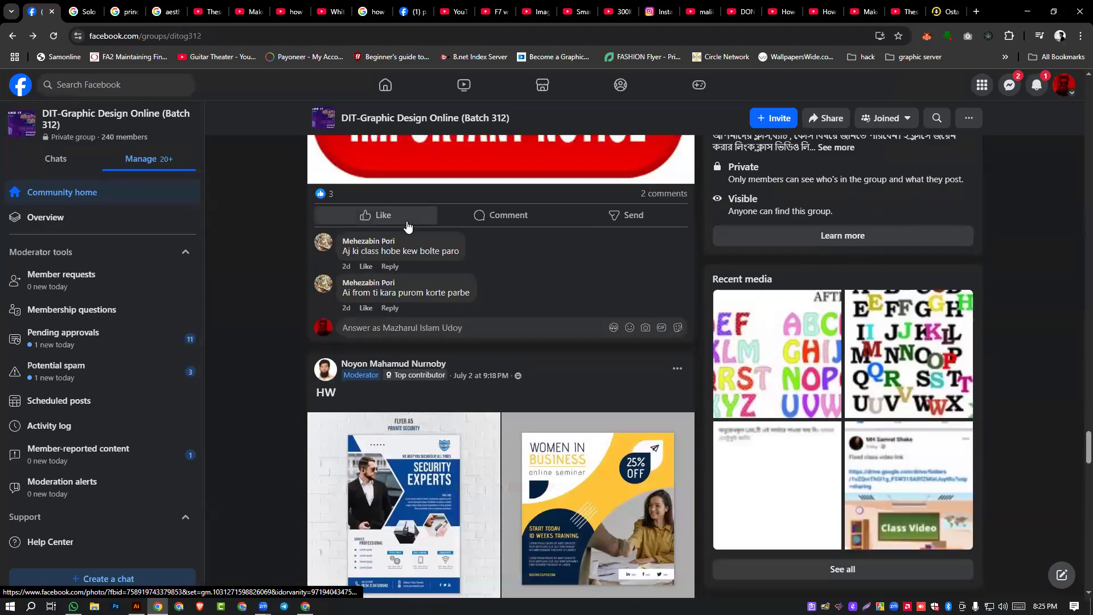
pyautogui.scroll(-10, 408, 226)
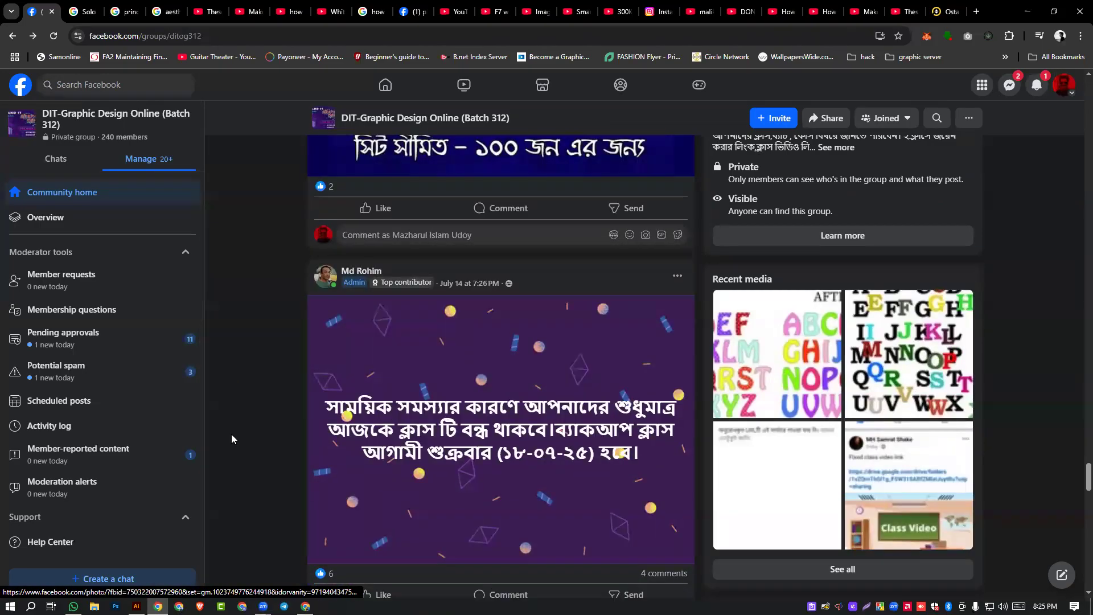
pyautogui.middleClick(231, 434)
pyautogui.middleClick(260, 217)
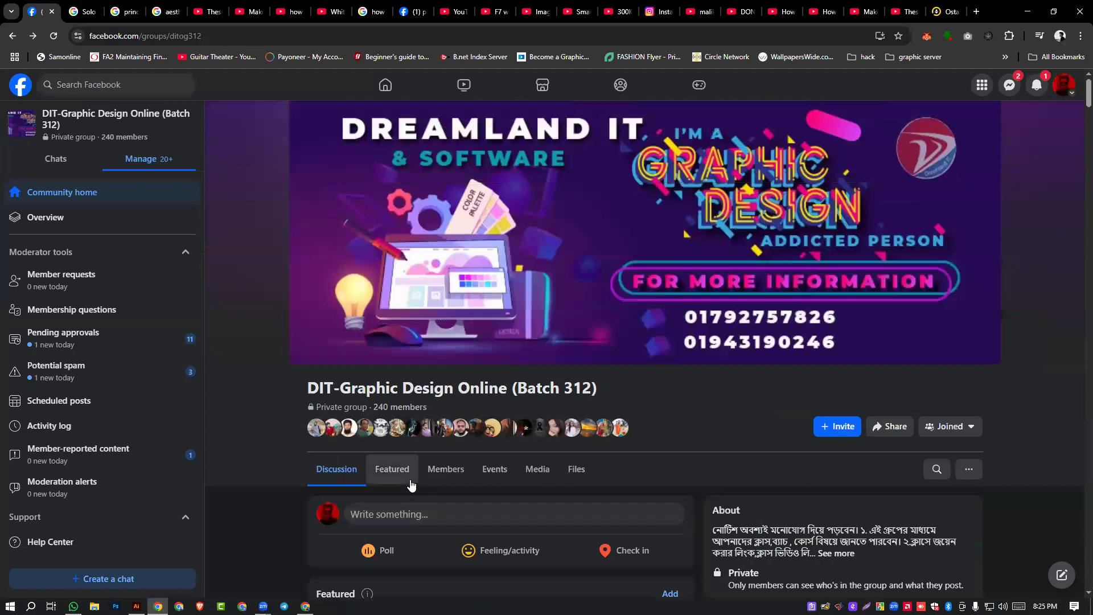
pyautogui.scroll(-3, 412, 484)
pyautogui.scroll(-4, 386, 388)
pyautogui.scroll(2, 386, 388)
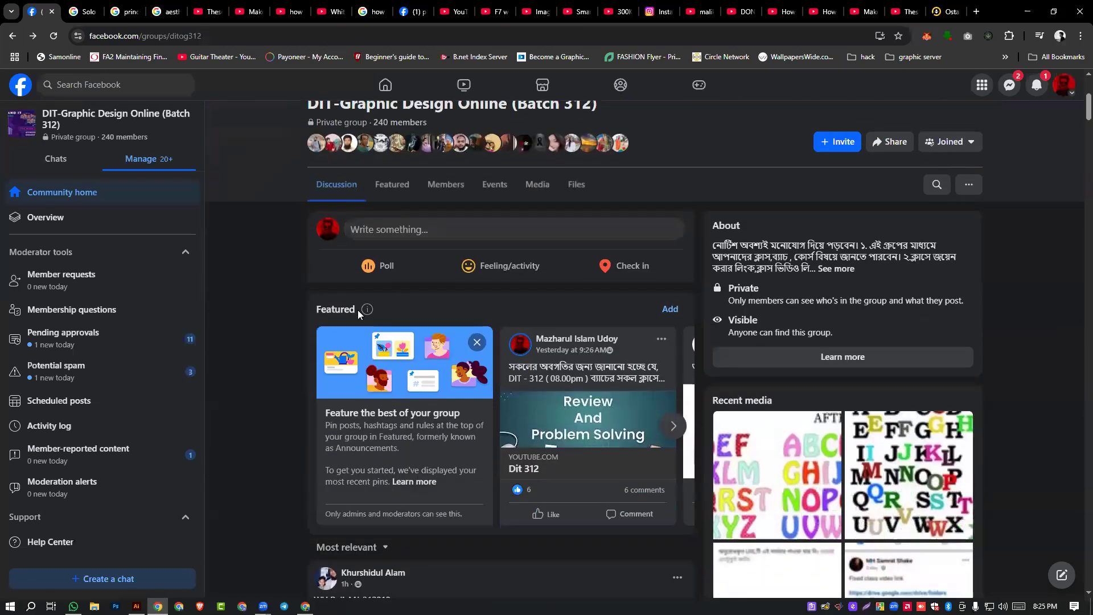
pyautogui.scroll(-1, 359, 342)
pyautogui.scroll(-10, 358, 341)
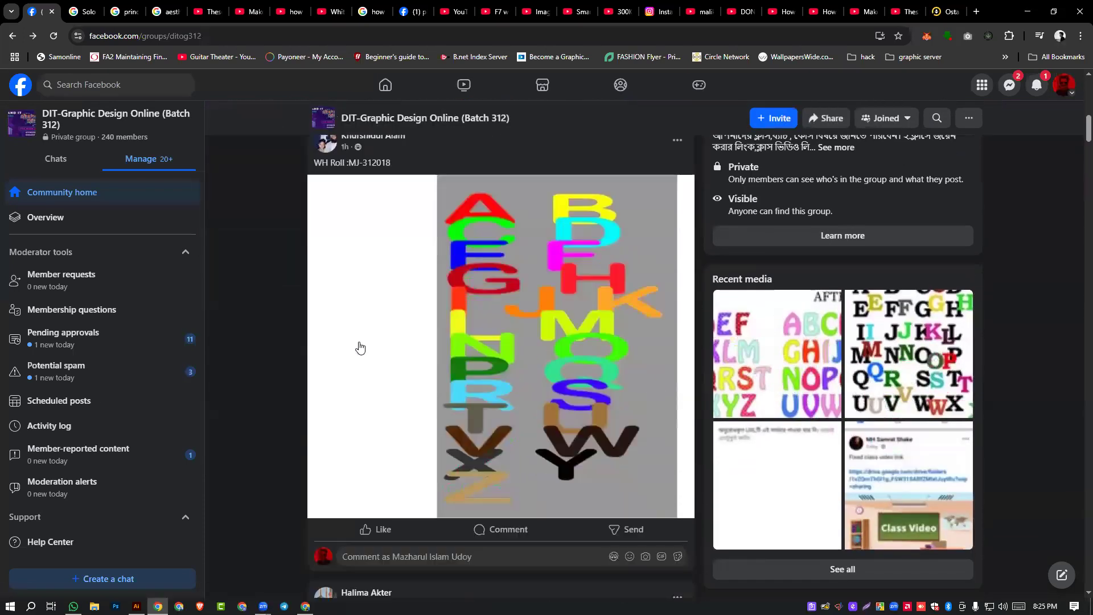
# - Sort the group's discussion feed by New posts
pyautogui.scroll(10, 358, 341)
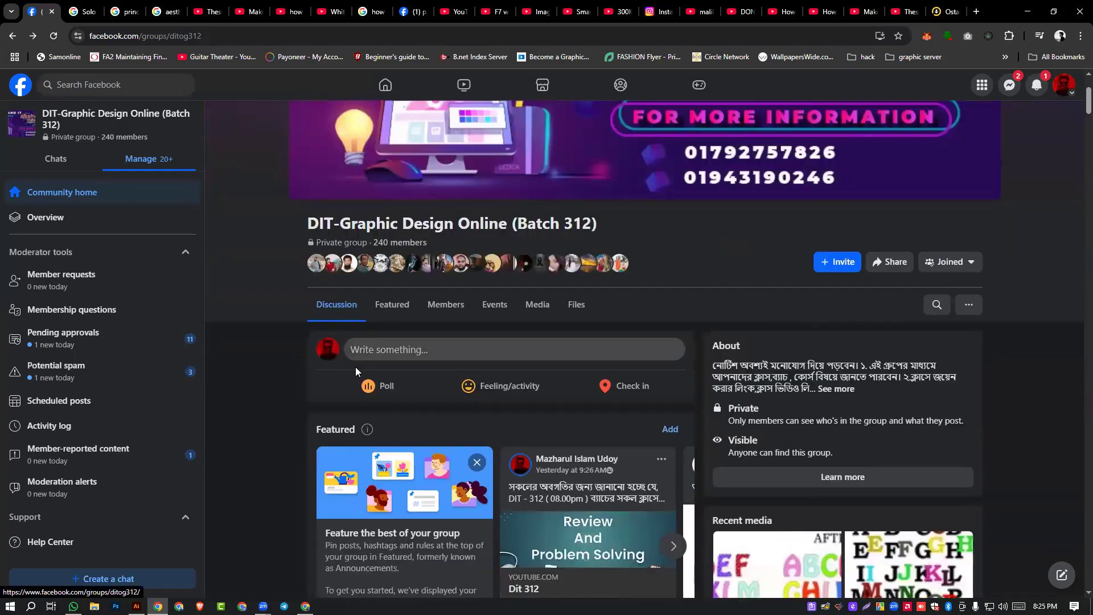
pyautogui.scroll(-5, 356, 367)
pyautogui.click(351, 377)
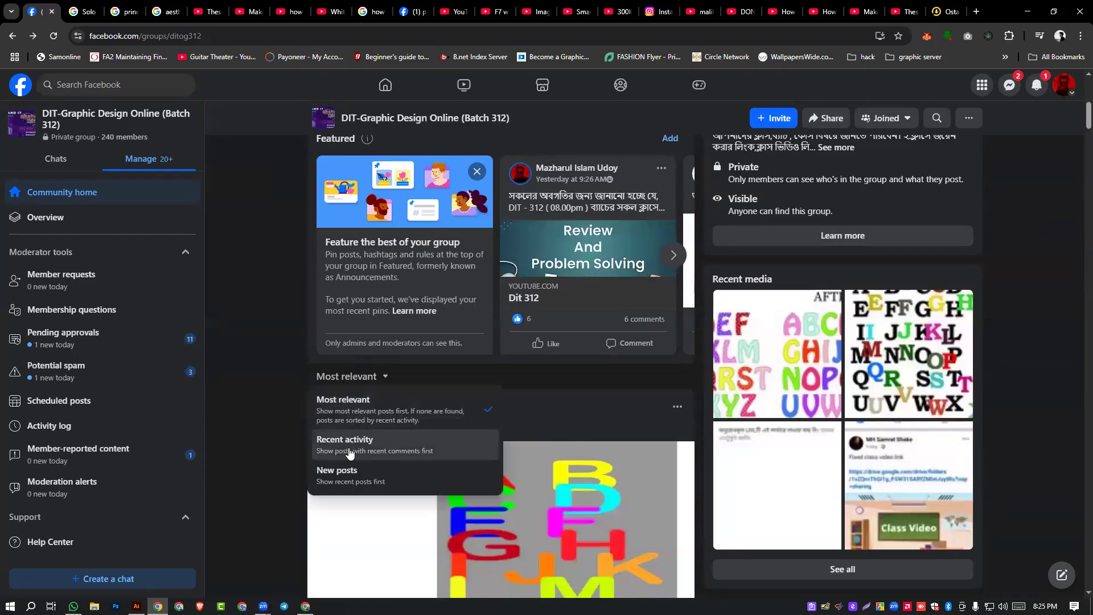
pyautogui.click(349, 480)
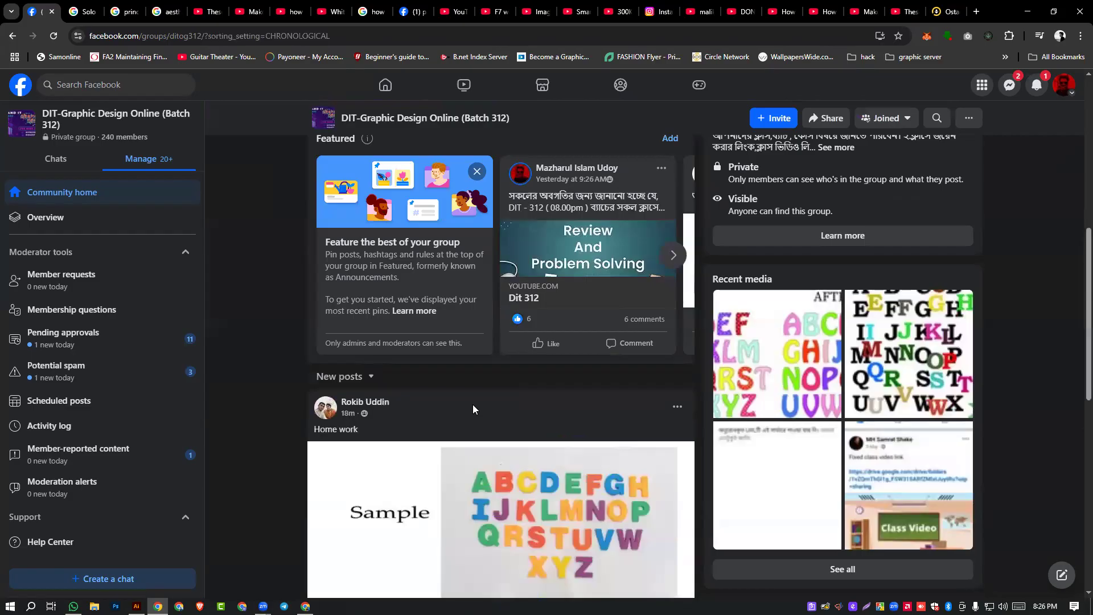
# - Find the July 28 class topics post and highlight its Landscape and Modern Minimalist Business Card Design lines
pyautogui.scroll(-5, 473, 404)
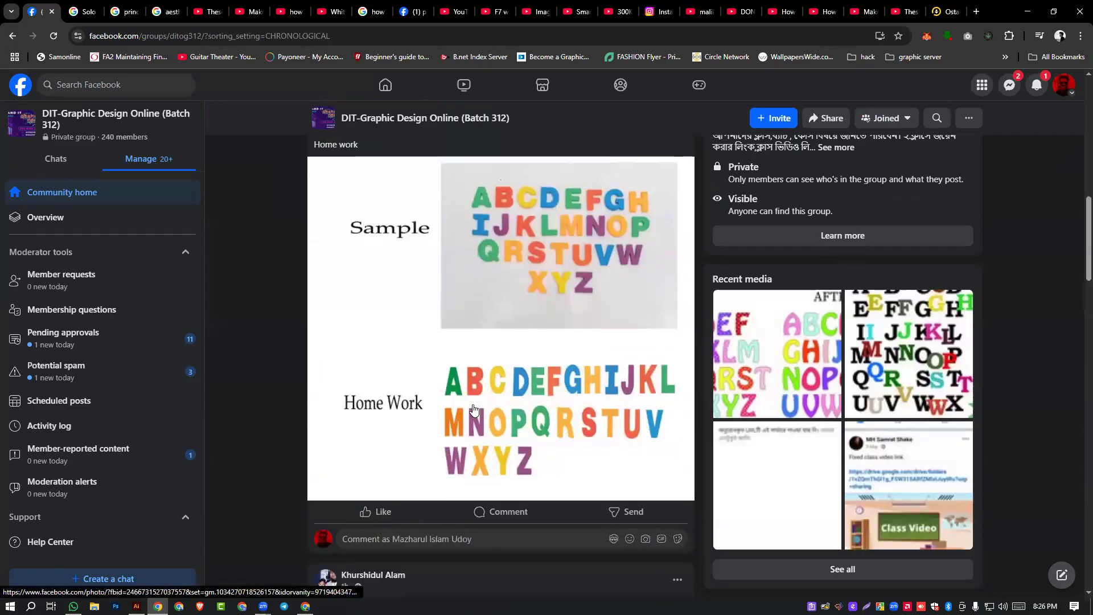
pyautogui.scroll(-20, 473, 408)
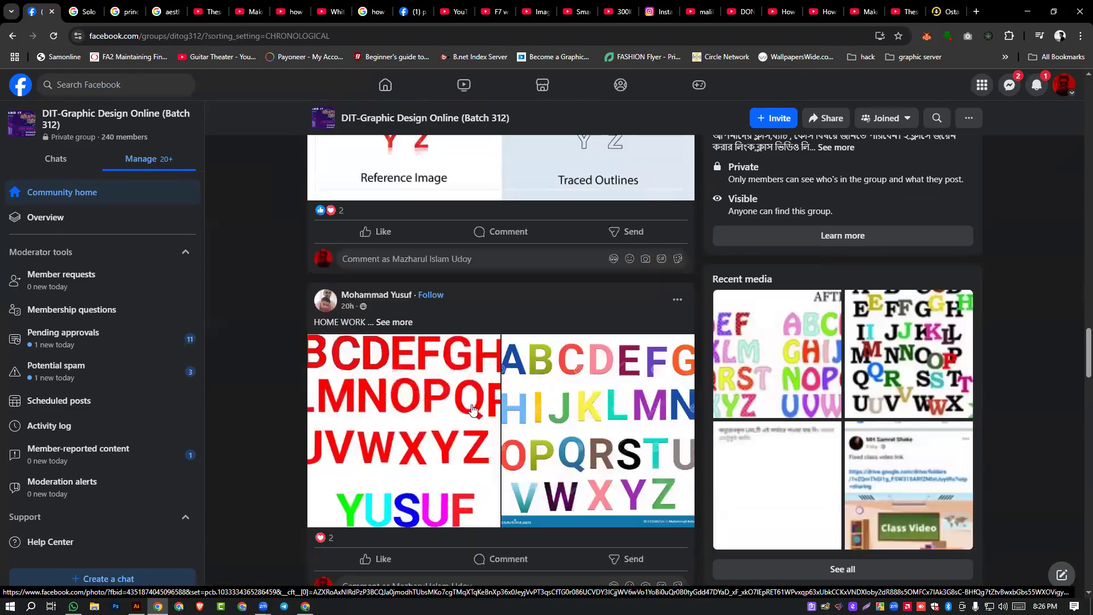
pyautogui.scroll(-15, 472, 408)
pyautogui.scroll(-20, 472, 409)
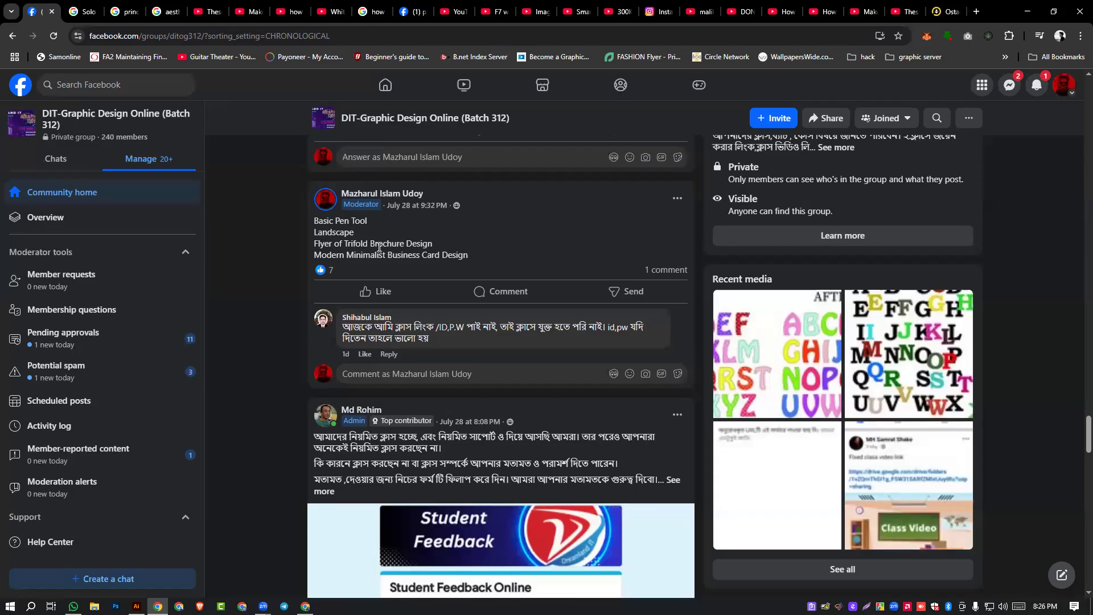
pyautogui.moveTo(353, 231); pyautogui.dragTo(314, 233)
pyautogui.click(397, 252)
pyautogui.moveTo(313, 255); pyautogui.dragTo(482, 261)
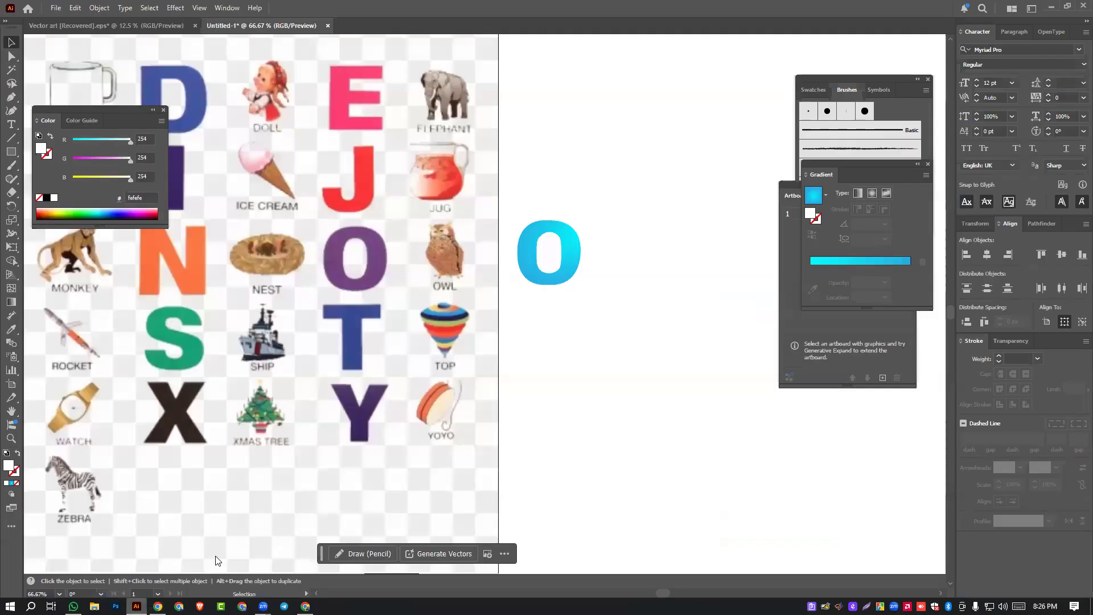
# - Switch back to Illustrator and start a new document from the Print presets with its units in inches
pyautogui.click(136, 606)
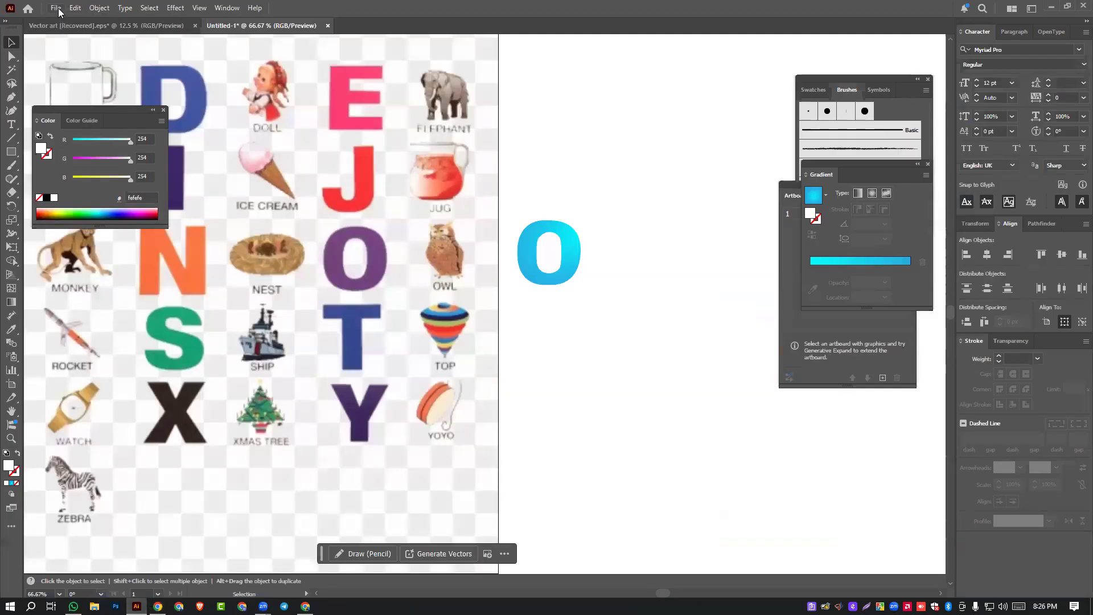
pyautogui.click(55, 7)
pyautogui.click(73, 21)
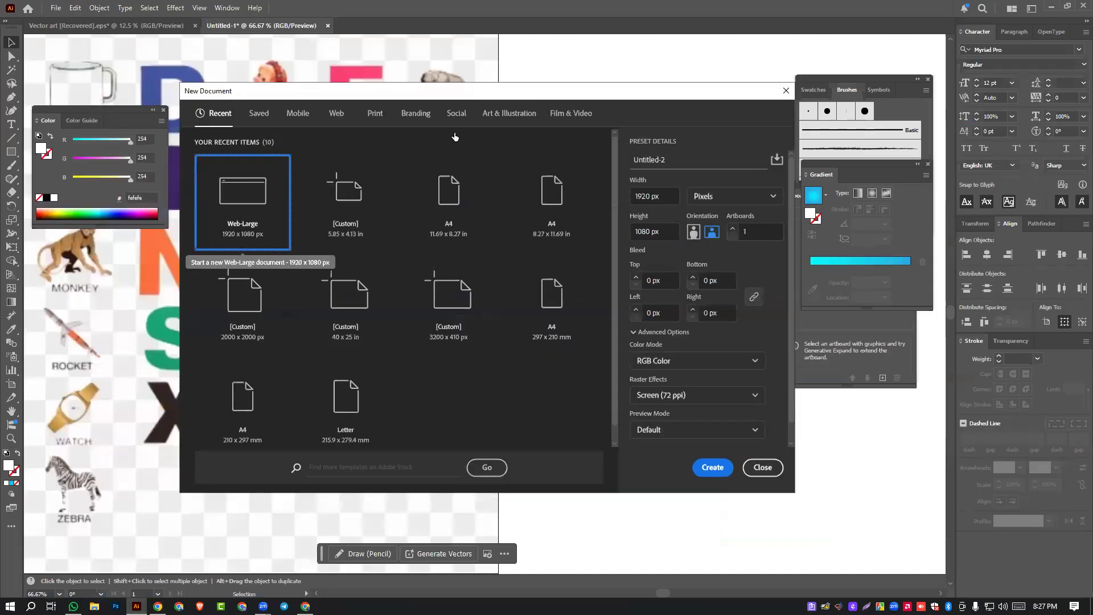
pyautogui.click(374, 114)
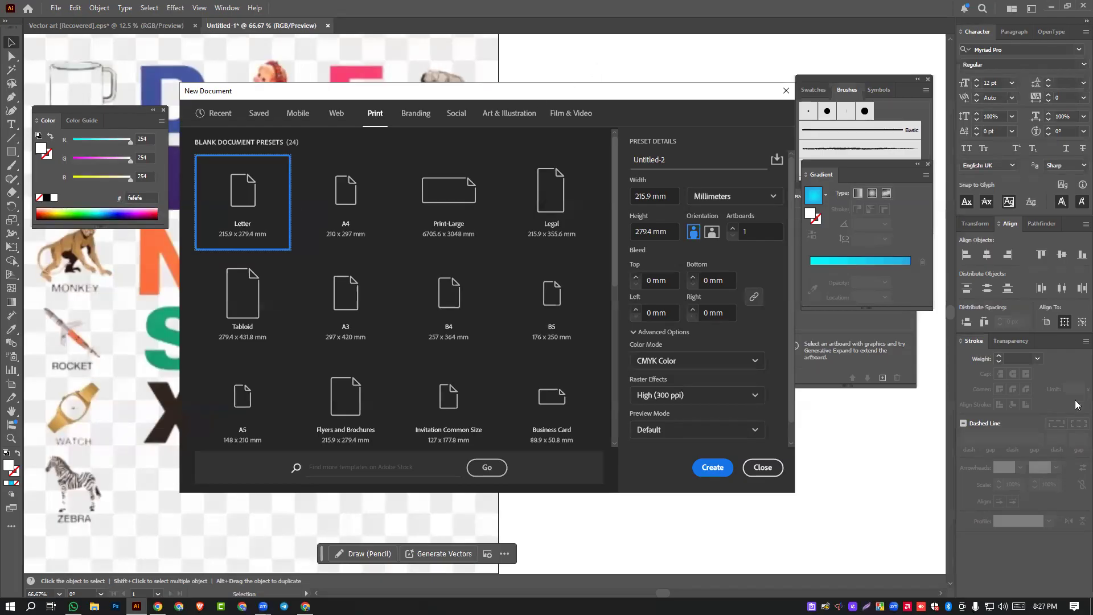
pyautogui.hotkey('alt', 'm')
pyautogui.click(613, 319)
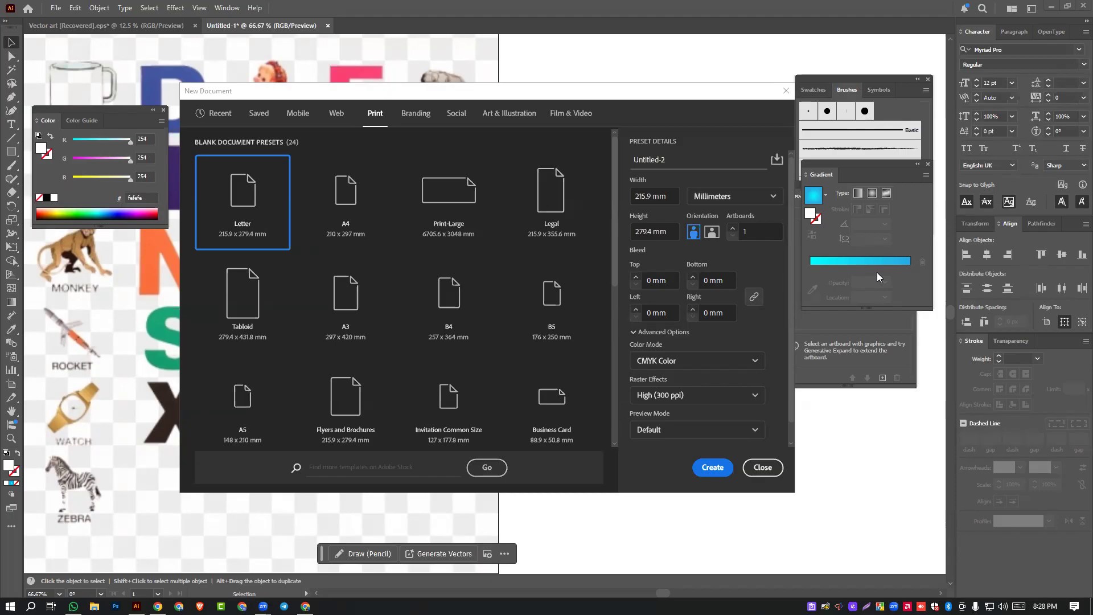
pyautogui.click(722, 197)
pyautogui.click(706, 273)
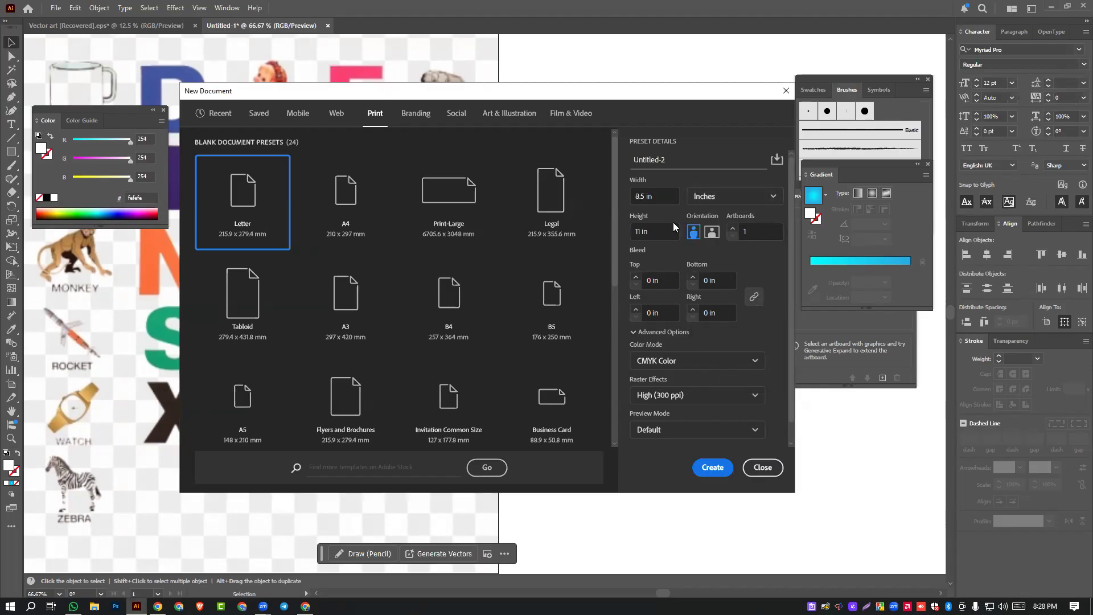
# - Set the new document's width to 3.5 in and its height to 2 in
pyautogui.click(635, 197)
pyautogui.press('Right')
pyautogui.press('BackSpace')
pyautogui.press('BackSpace')
pyautogui.press('BackSpace')
pyautogui.press('BackSpace')
pyautogui.press('BackSpace')
pyautogui.write('2')
pyautogui.press('BackSpace')
pyautogui.write('3.5')
pyautogui.write('i')
pyautogui.doubleClick(633, 231)
pyautogui.write('2')
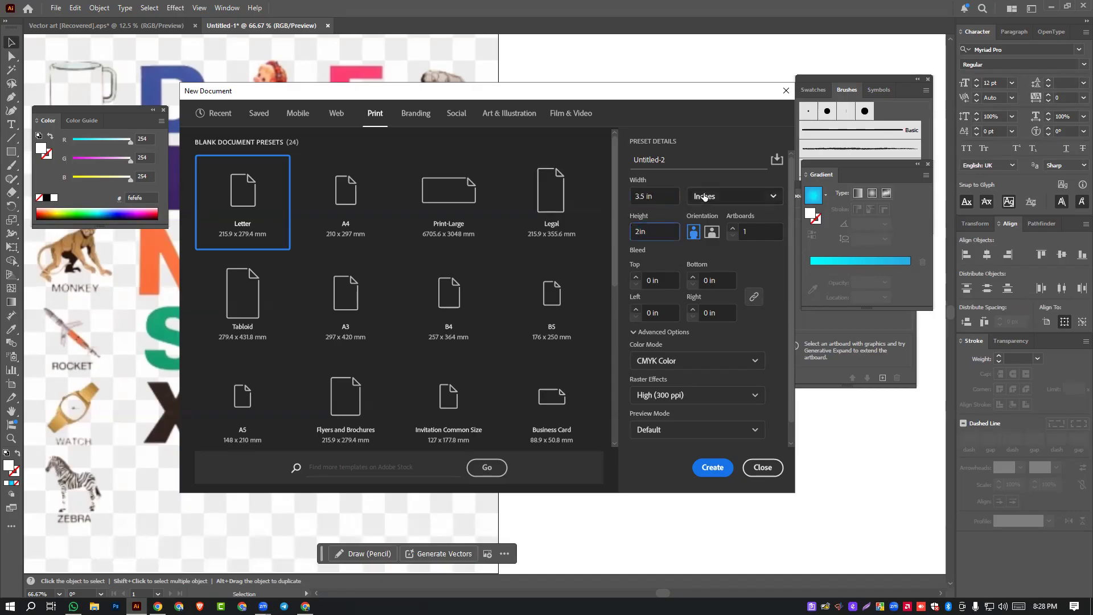
pyautogui.press('Tab')
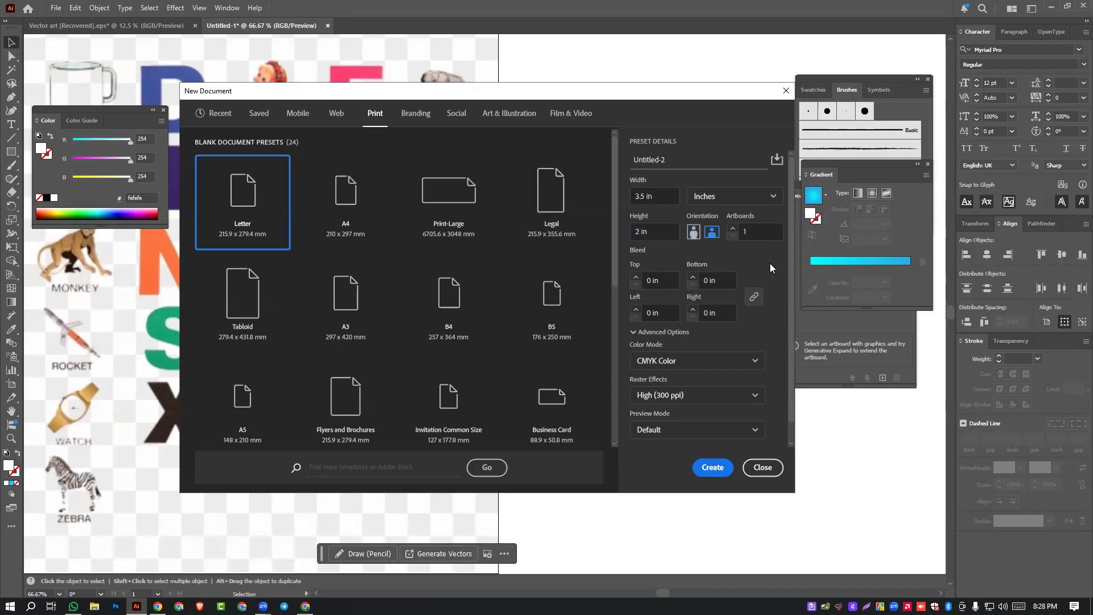
# - Create the document with 2 artboards and a 0.125 in bleed on all sides, and view it at 100%
pyautogui.click(733, 230)
pyautogui.click(804, 310)
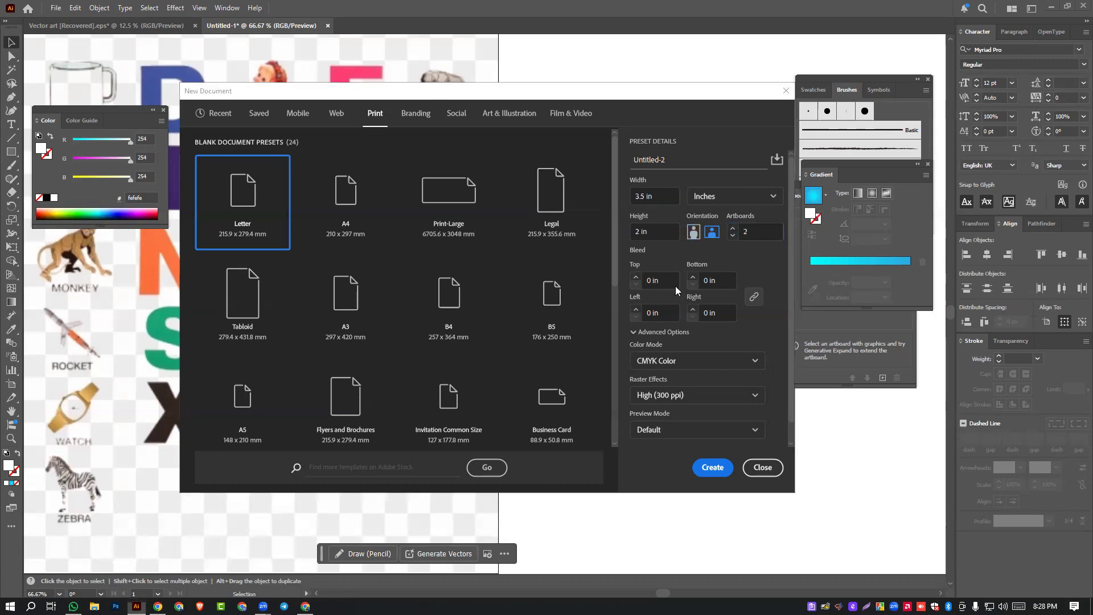
pyautogui.click(650, 280)
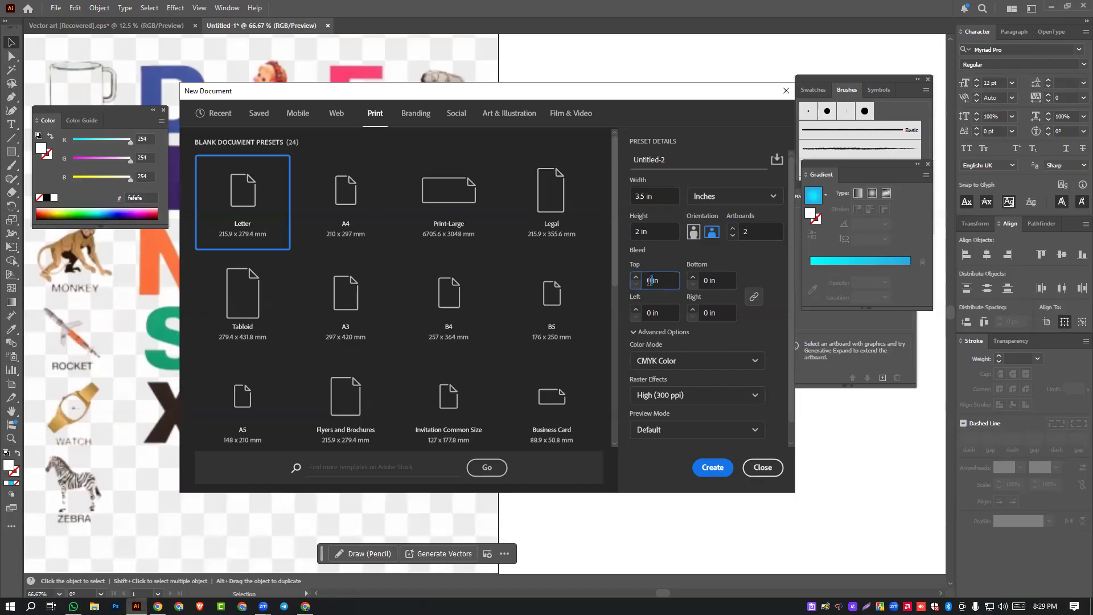
pyautogui.write('.125')
pyautogui.click(673, 254)
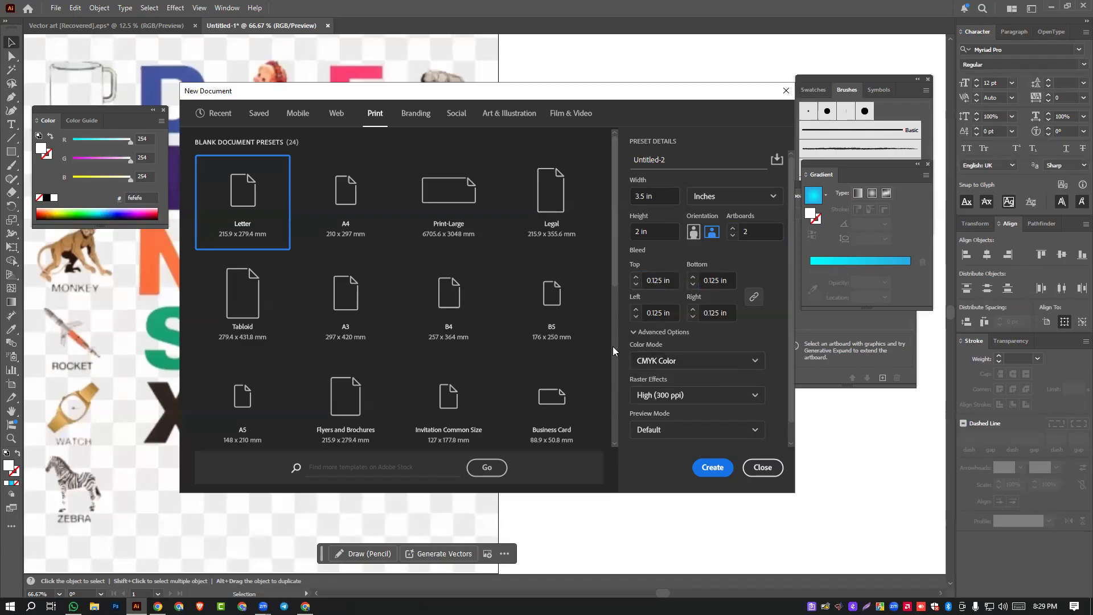
pyautogui.click(715, 469)
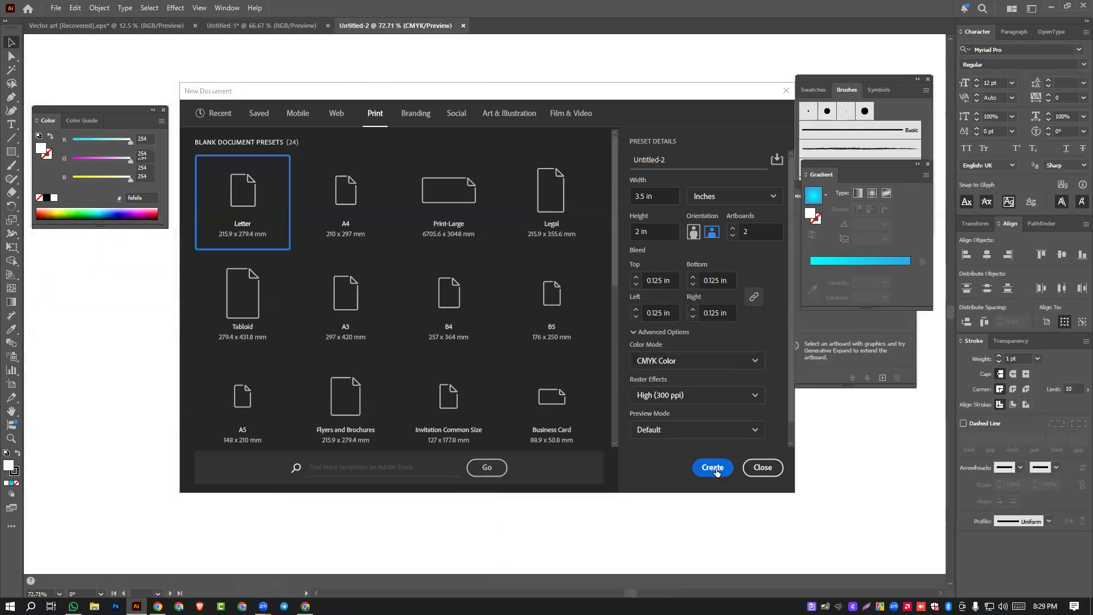
pyautogui.hotkey('ctrl', '1')
pyautogui.moveTo(691, 312); pyautogui.dragTo(617, 293)
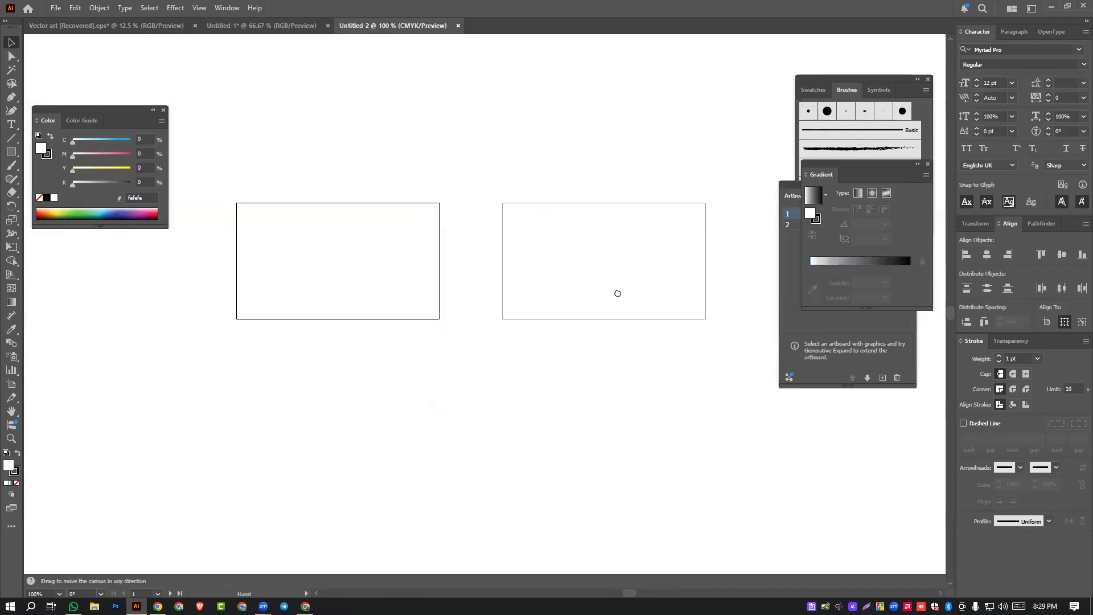
# - Clear the canvas by closing the floating Artboards, Gradient, Brushes and Color panels
pyautogui.moveTo(792, 194); pyautogui.dragTo(693, 301)
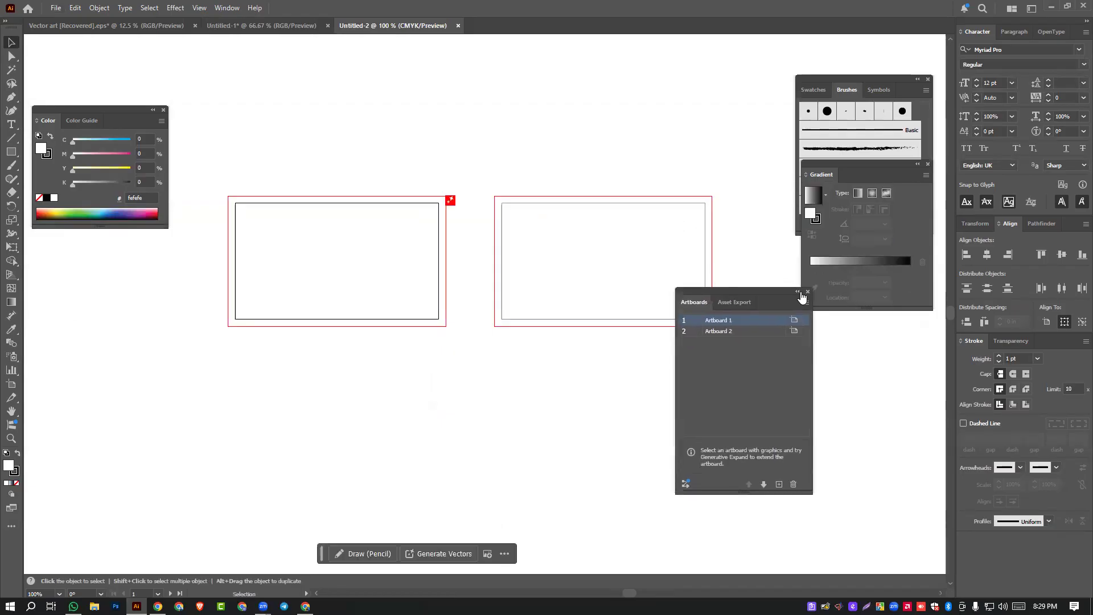
pyautogui.click(807, 292)
pyautogui.moveTo(917, 172); pyautogui.dragTo(785, 242)
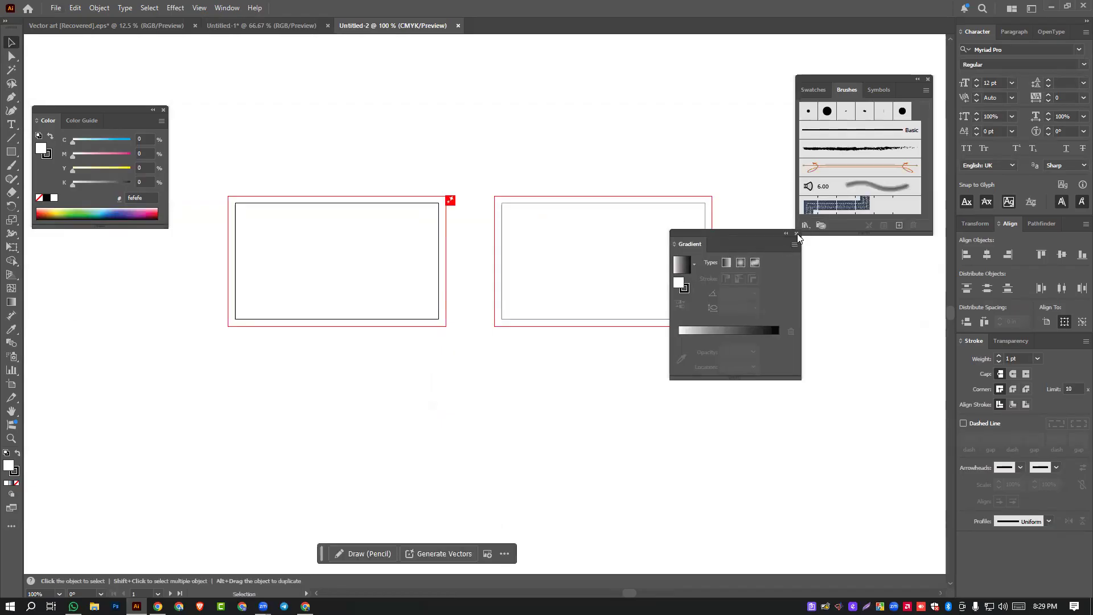
pyautogui.click(797, 234)
pyautogui.click(927, 79)
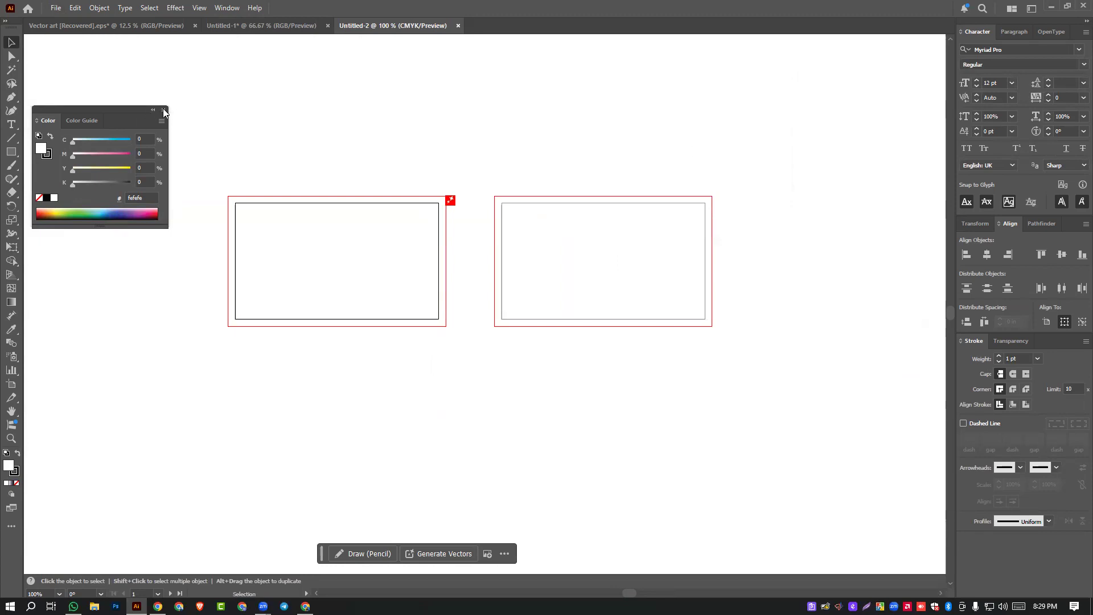
pyautogui.click(163, 111)
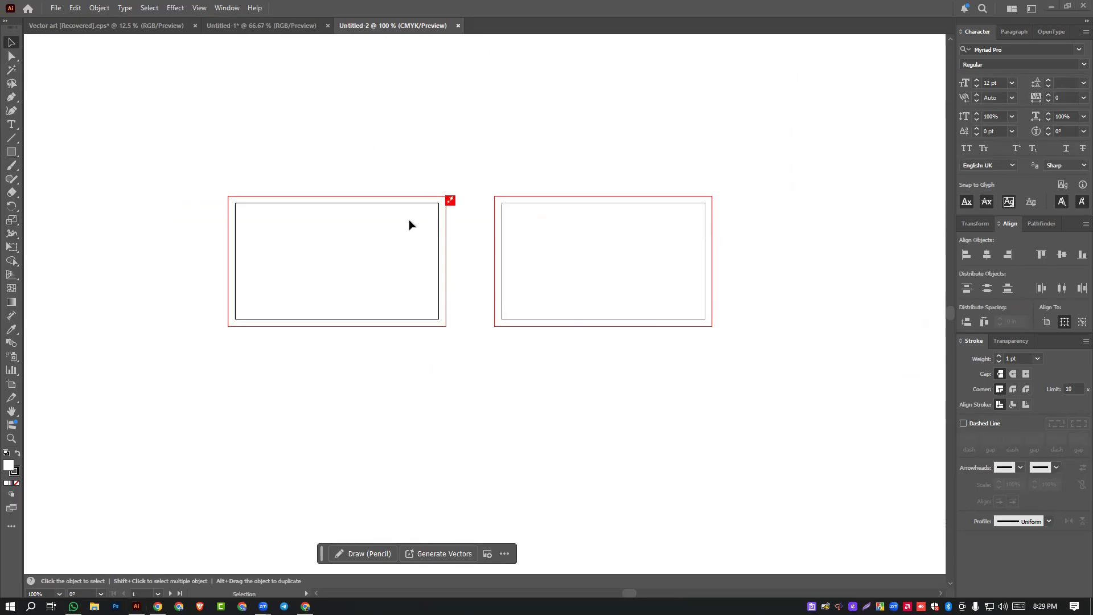
# - Draw a rectangle with exact dimensions of 3.5 in wide by 2 in high on the first artboard
pyautogui.click(11, 152)
pyautogui.click(349, 246)
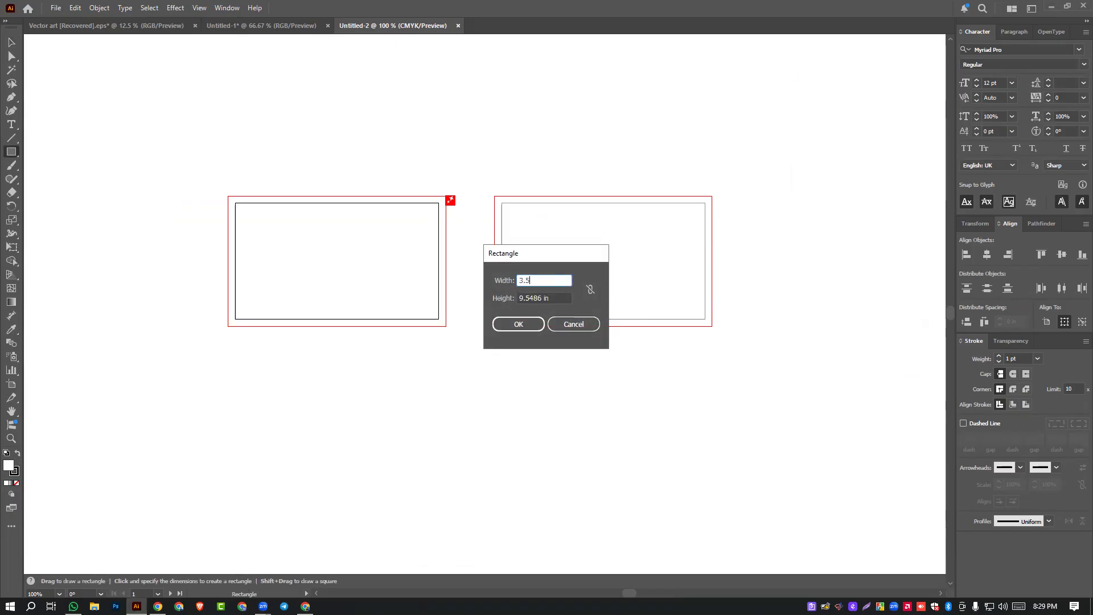
pyautogui.doubleClick(534, 294)
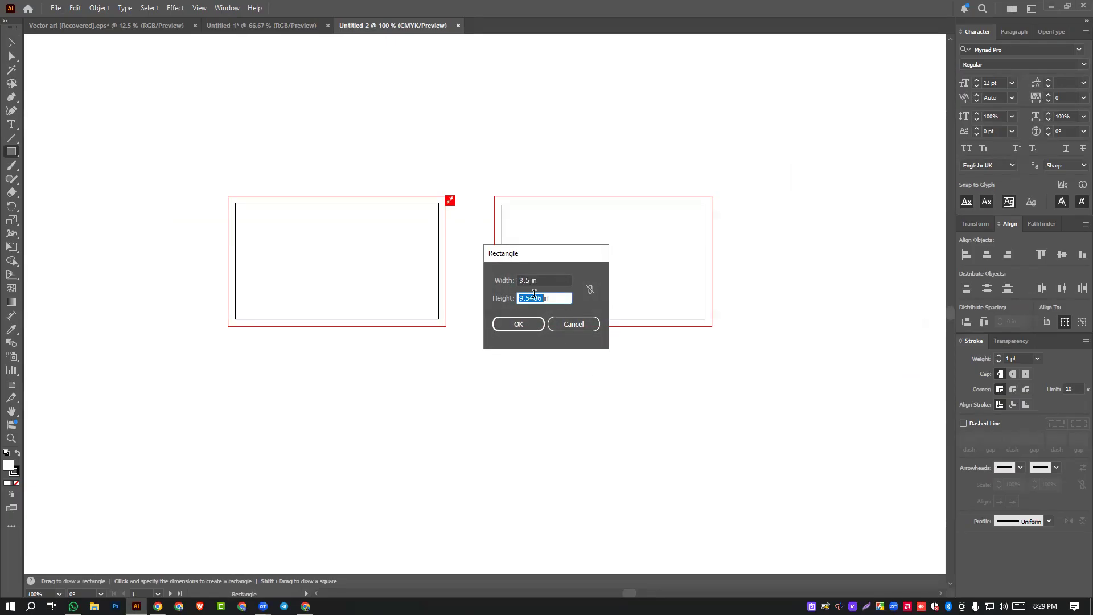
pyautogui.write('2')
pyautogui.click(514, 324)
# - Center the rectangle horizontally and vertically on the first artboard and deselect it
pyautogui.press('v')
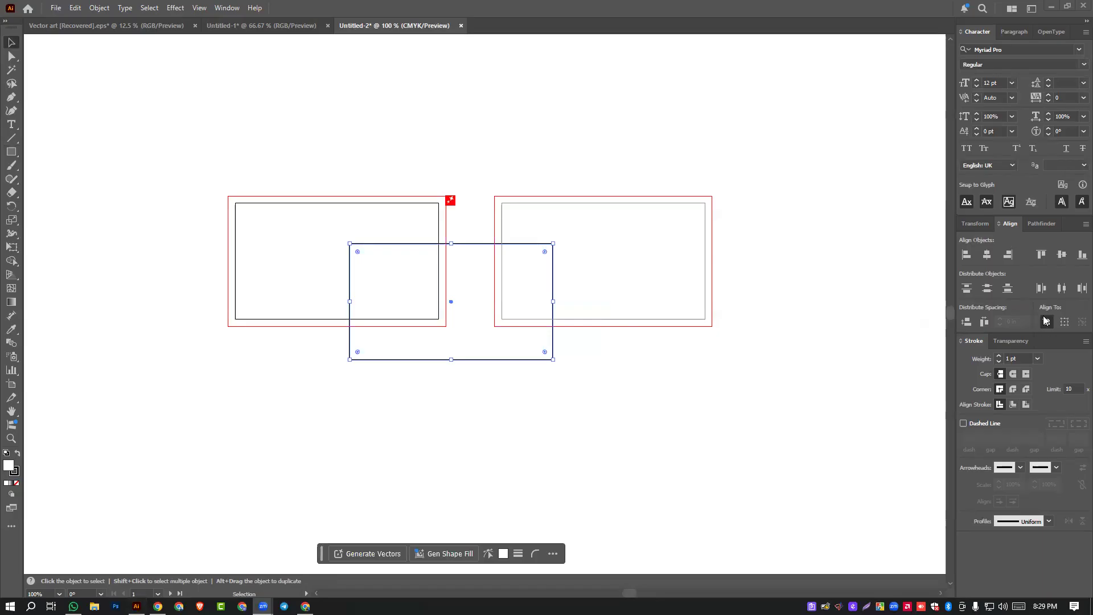
pyautogui.click(986, 255)
pyautogui.click(1062, 255)
pyautogui.click(488, 225)
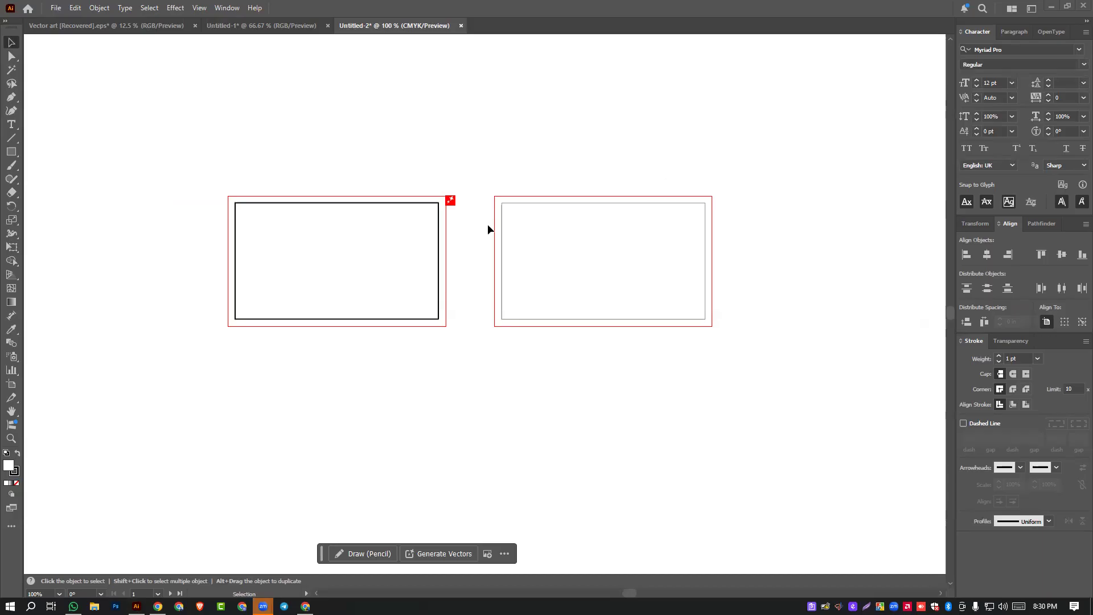
# - Remove the stroke from the white rectangle on the first artboard
pyautogui.moveTo(217, 166); pyautogui.dragTo(390, 356)
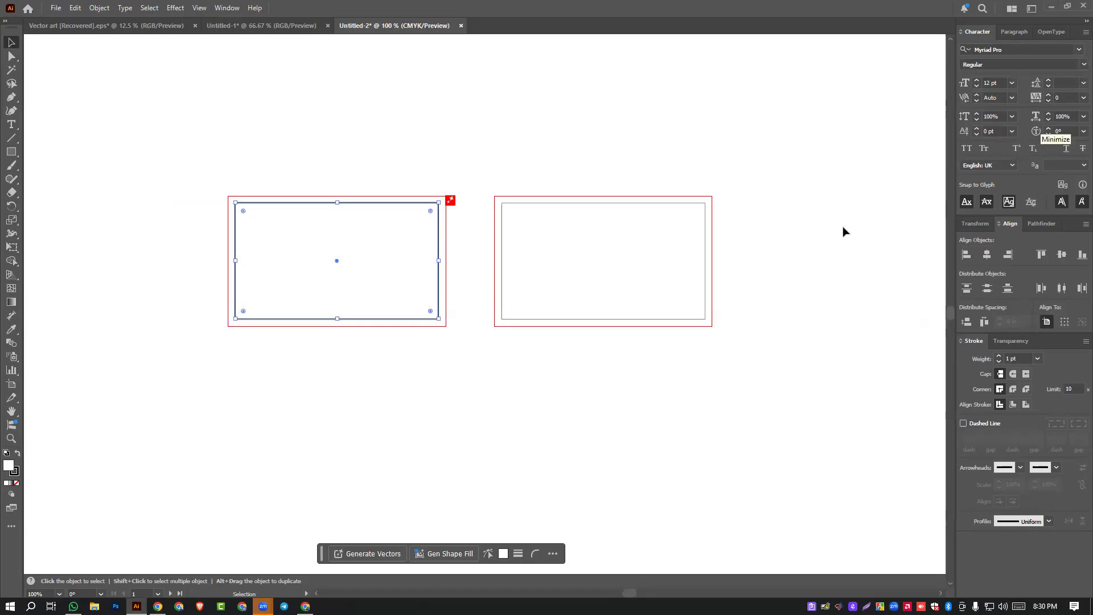
pyautogui.click(18, 482)
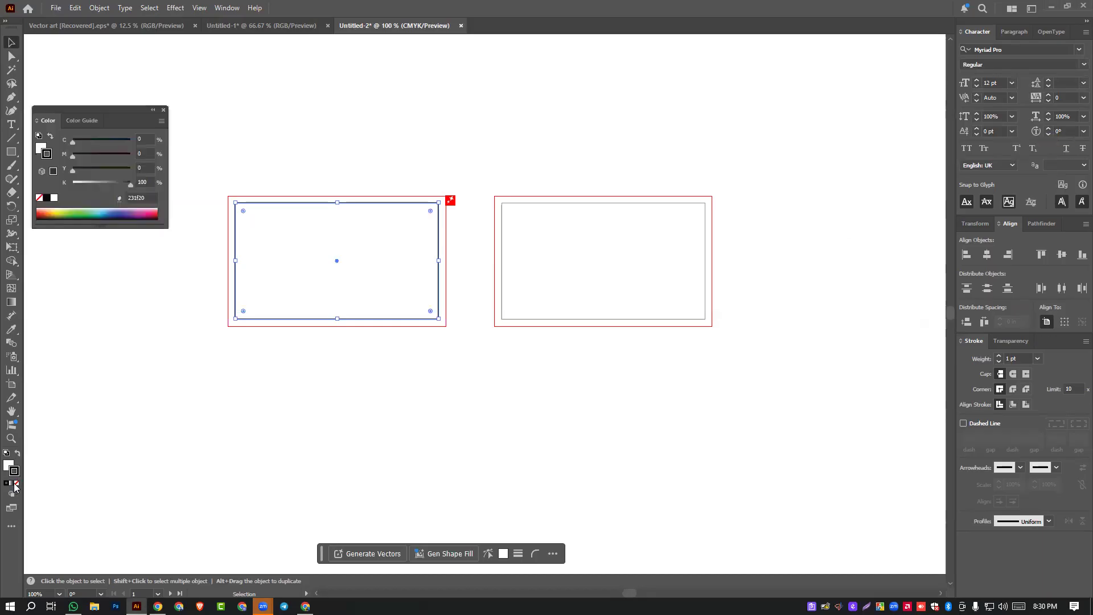
pyautogui.click(16, 488)
pyautogui.click(440, 371)
pyautogui.moveTo(246, 150); pyautogui.dragTo(440, 395)
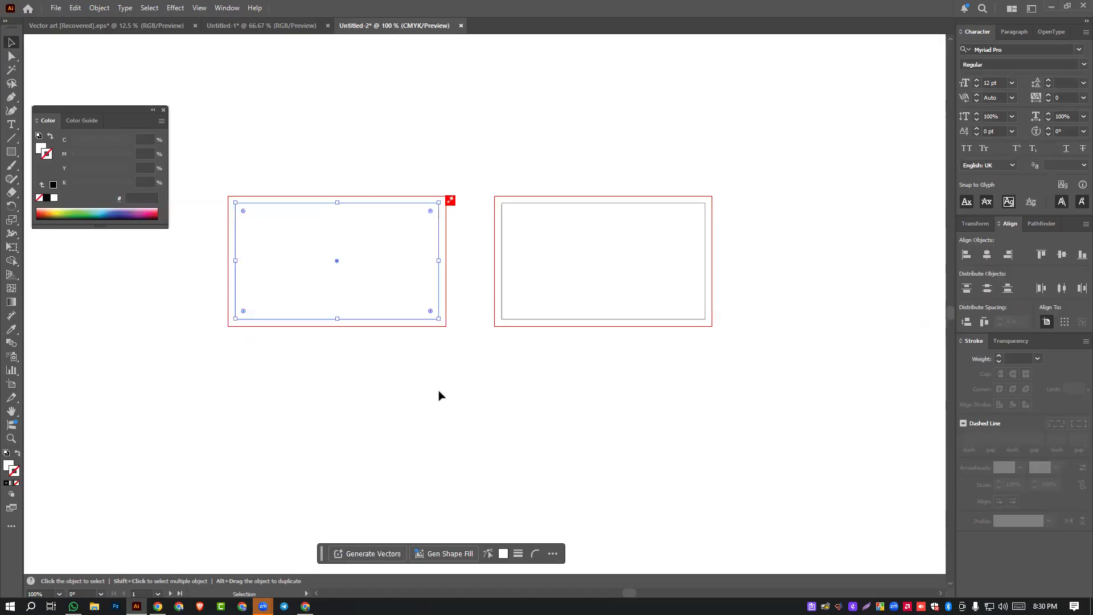
# - Place the white rectangle on the second artboard and align it to that artboard's center
pyautogui.click(581, 229)
pyautogui.moveTo(327, 242); pyautogui.dragTo(667, 242)
pyautogui.moveTo(531, 142); pyautogui.dragTo(531, 227)
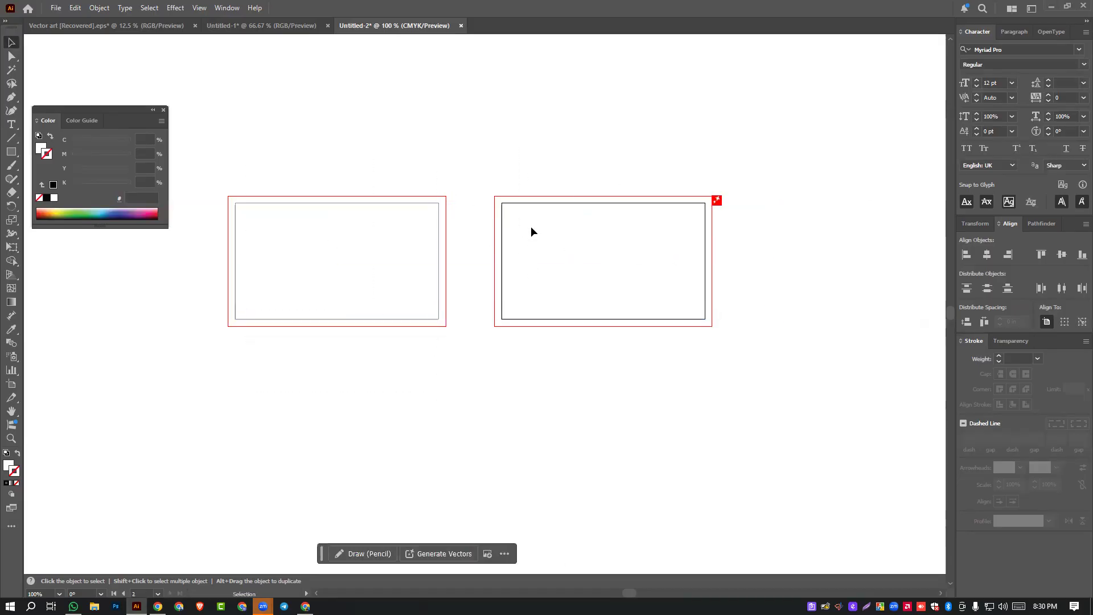
pyautogui.click(758, 278)
pyautogui.click(986, 255)
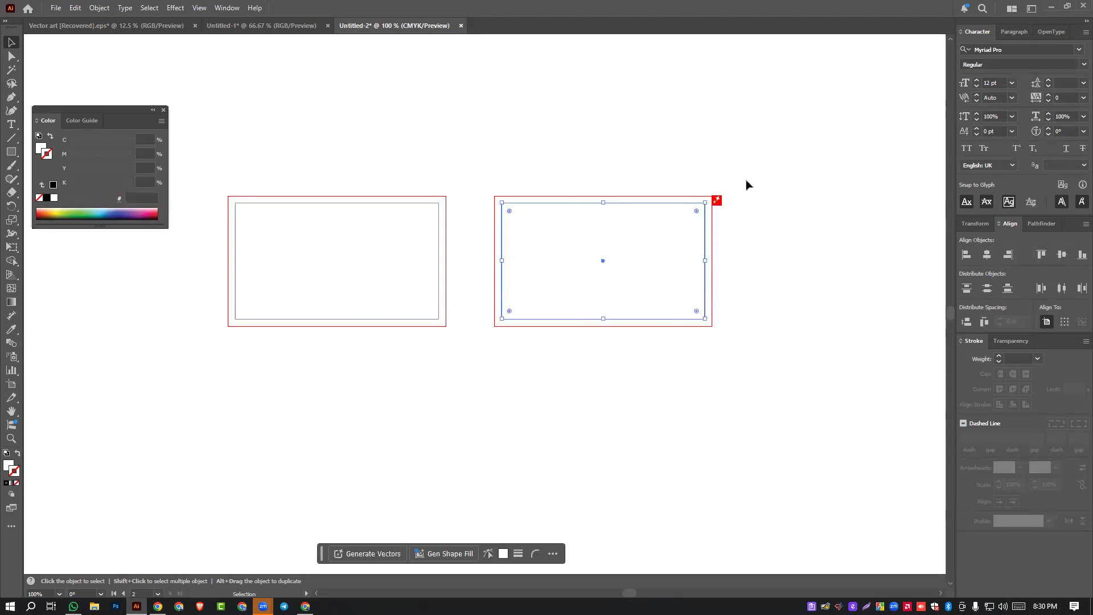
# - Fill the rectangle on the second artboard with dark blue #003359
pyautogui.doubleClick(8, 466)
pyautogui.click(891, 252)
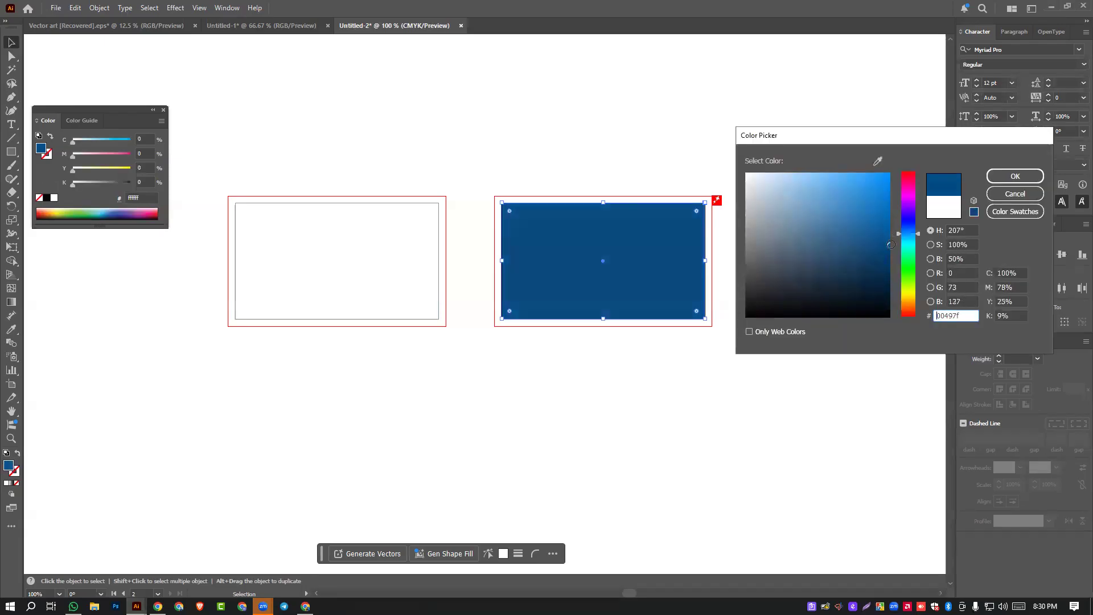
pyautogui.moveTo(891, 251); pyautogui.dragTo(890, 266)
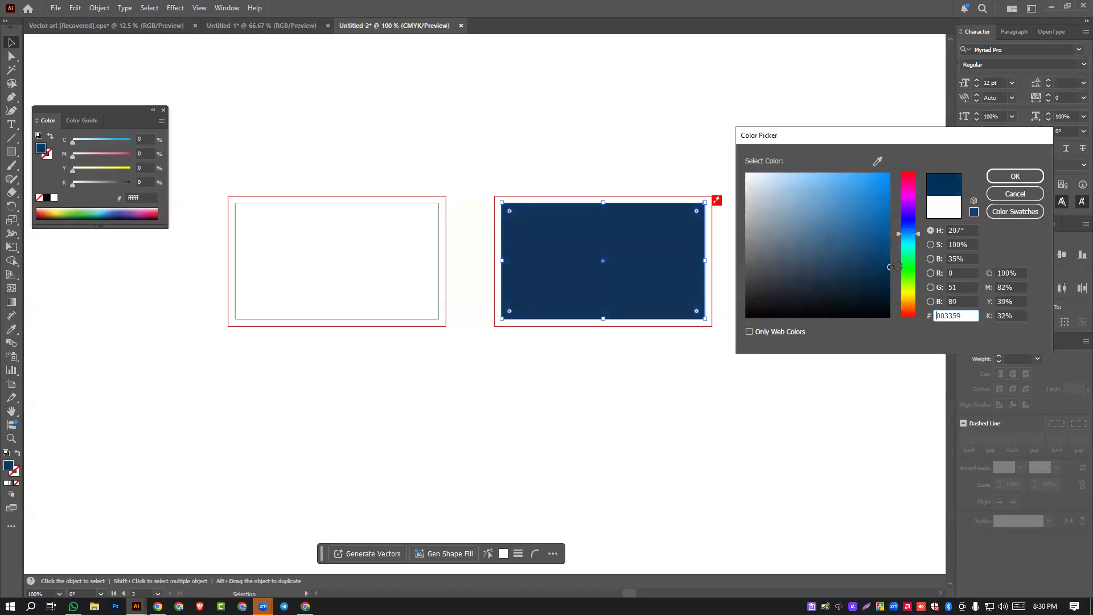
pyautogui.click(1015, 176)
pyautogui.click(615, 396)
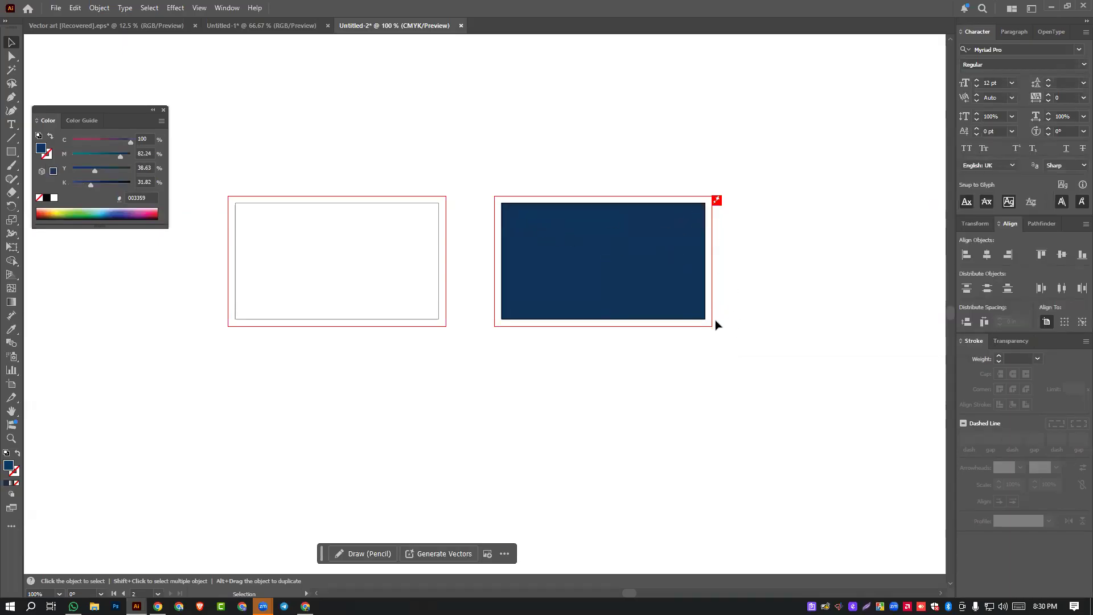
# - Offset the dark blue rectangle's path outward by 0.12 in to cover the bleed area
pyautogui.click(630, 268)
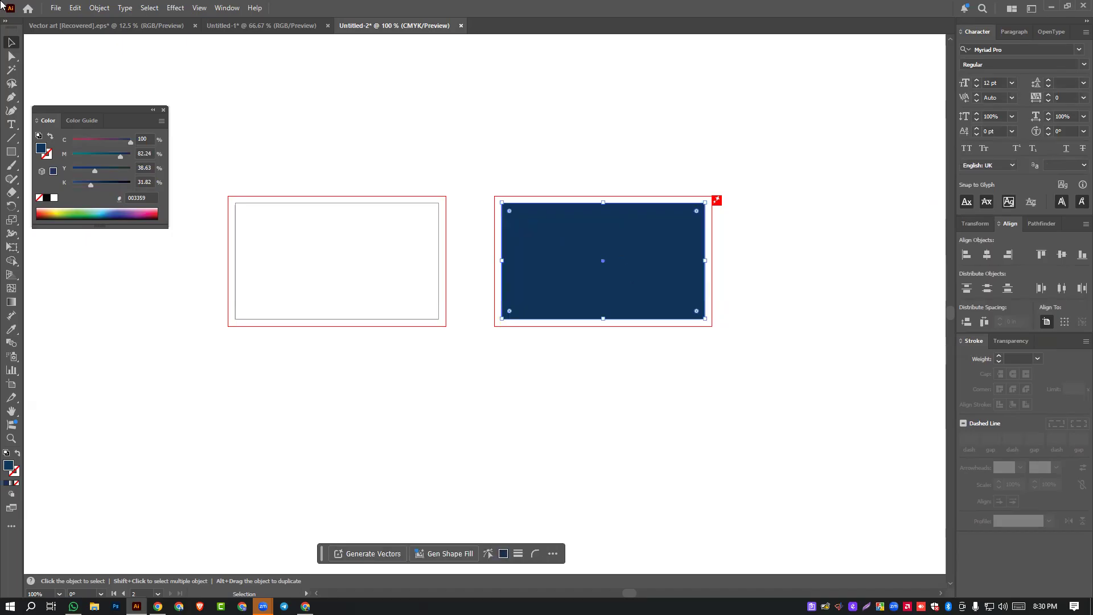
pyautogui.click(100, 8)
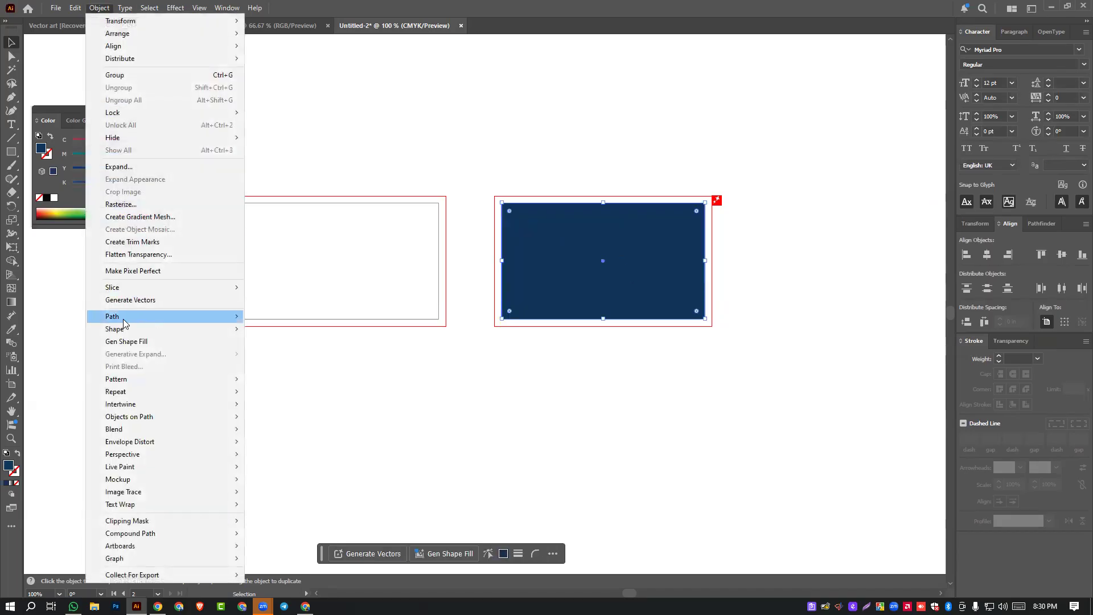
pyautogui.moveTo(161, 317)
pyautogui.click(280, 357)
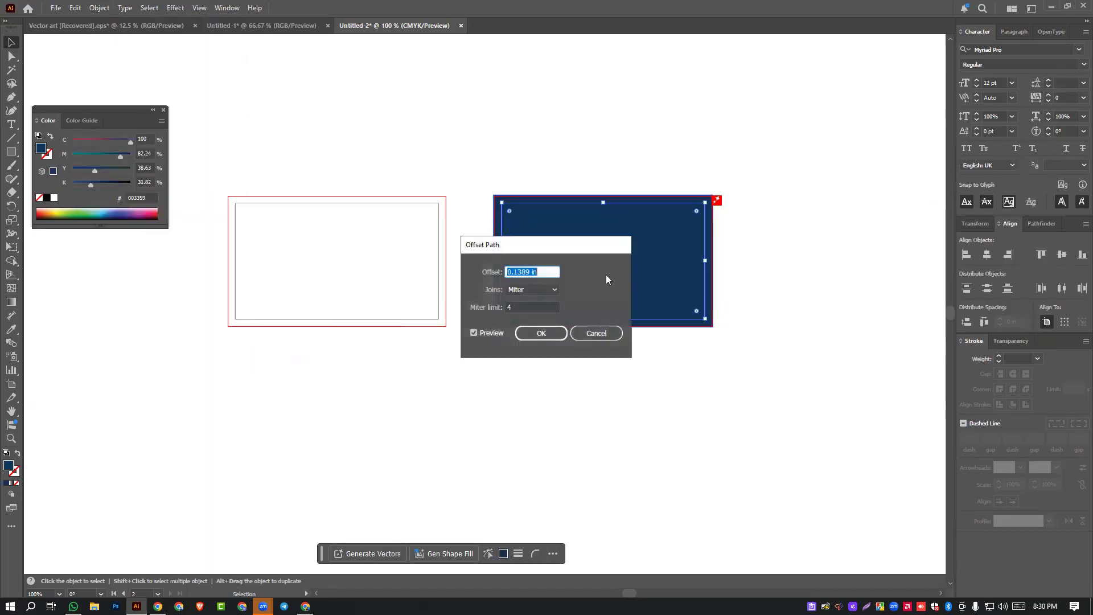
pyautogui.write('0.12')
pyautogui.click(542, 333)
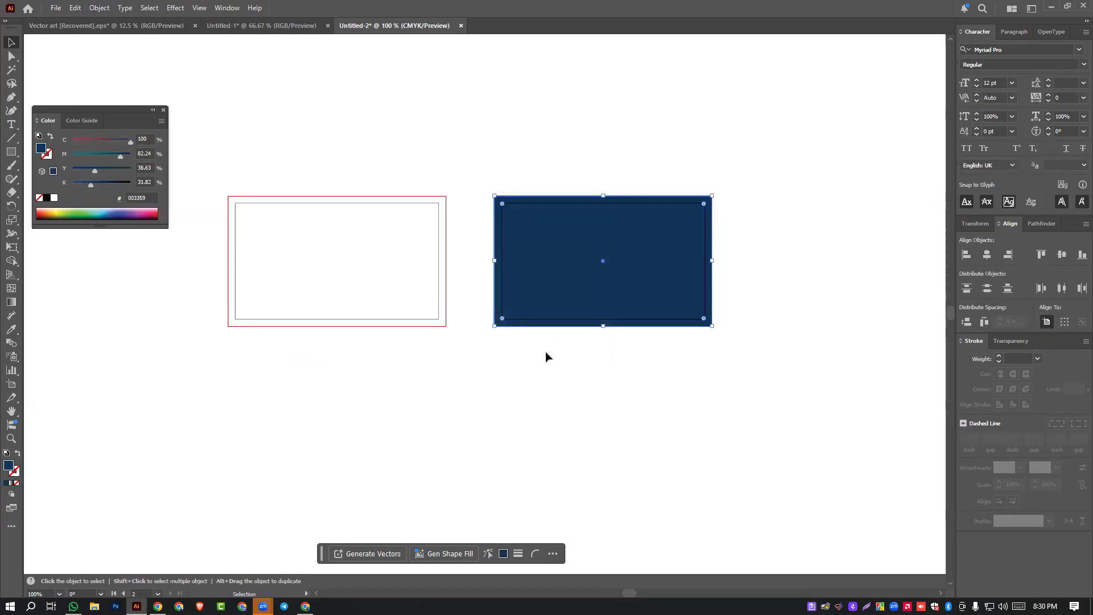
# - Choose light blue #98d4f9 as the fill of the larger offset rectangle on the second artboard
pyautogui.click(518, 471)
pyautogui.click(571, 200)
pyautogui.doubleClick(9, 465)
pyautogui.moveTo(802, 185); pyautogui.dragTo(801, 175)
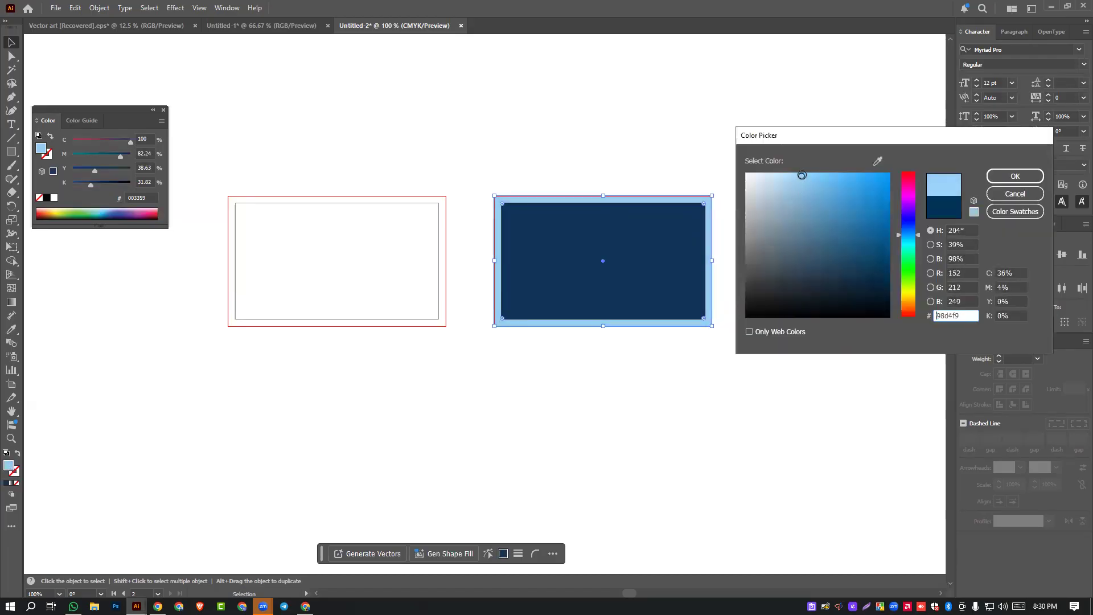
# - Change the fill of the outer bleed rectangle on the second artboard to magenta #960073
pyautogui.moveTo(917, 222); pyautogui.dragTo(913, 189)
pyautogui.moveTo(797, 193); pyautogui.dragTo(913, 234)
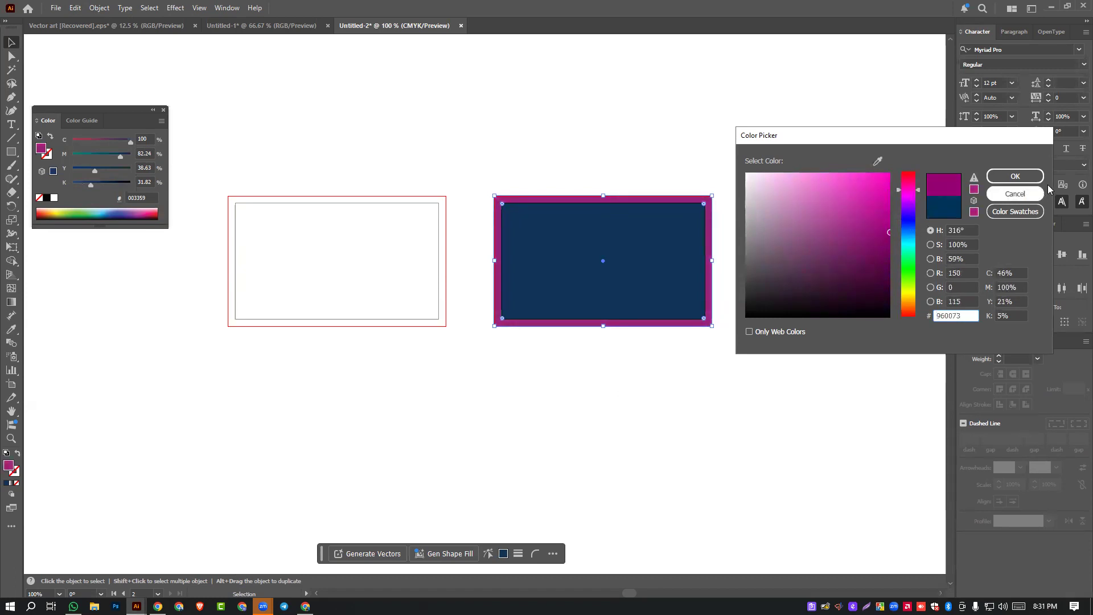
pyautogui.click(1015, 176)
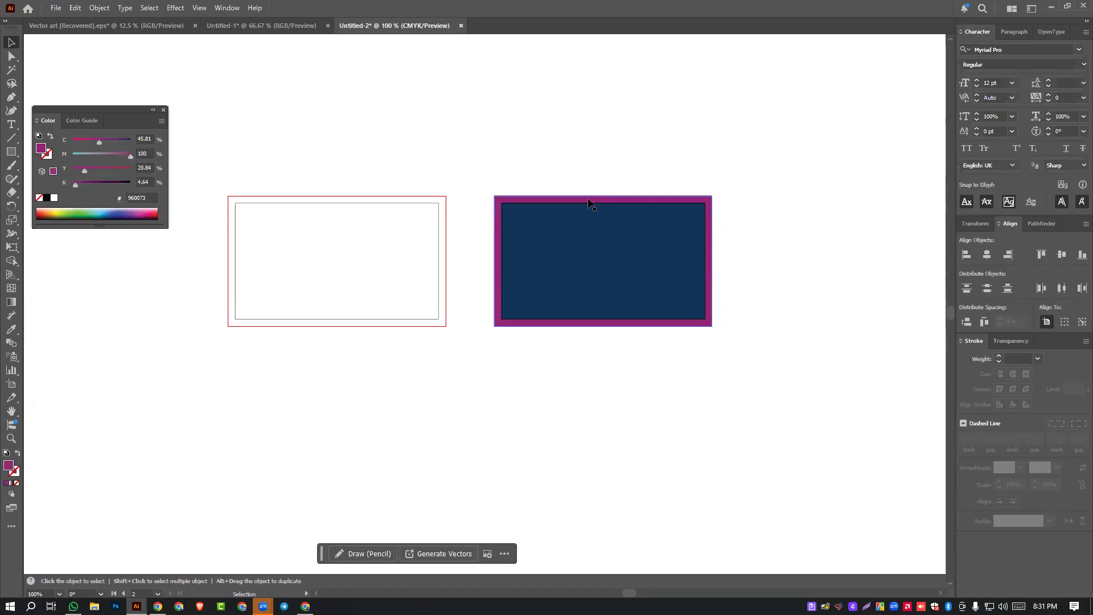
# - Create an inward offset of -0.125 in from the navy trim-size rectangle and turn the resulting path into a guide
pyautogui.click(587, 243)
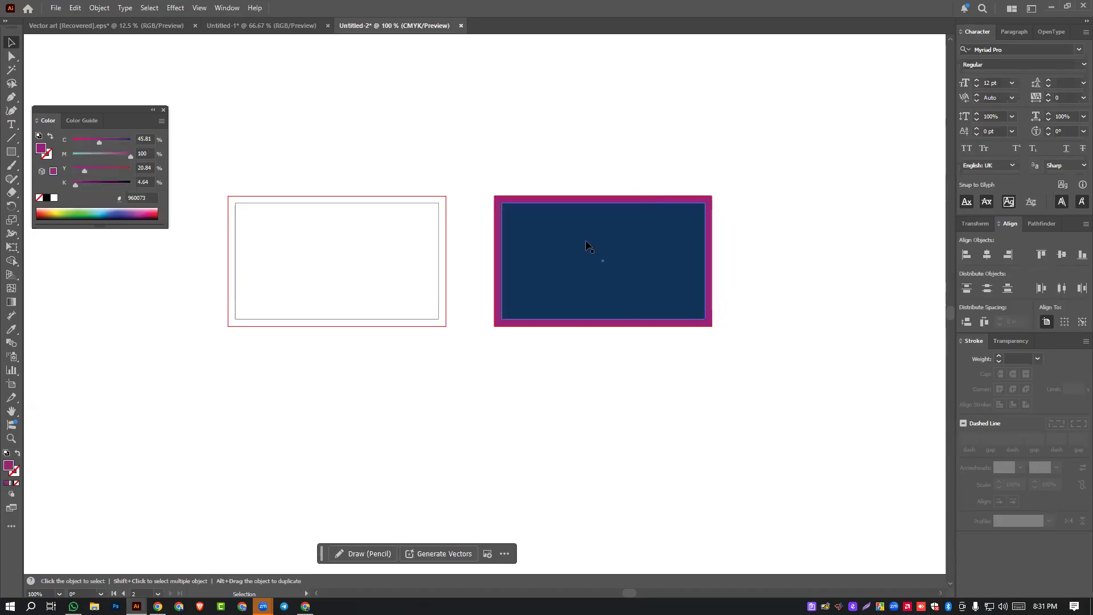
pyautogui.click(588, 245)
pyautogui.click(98, 7)
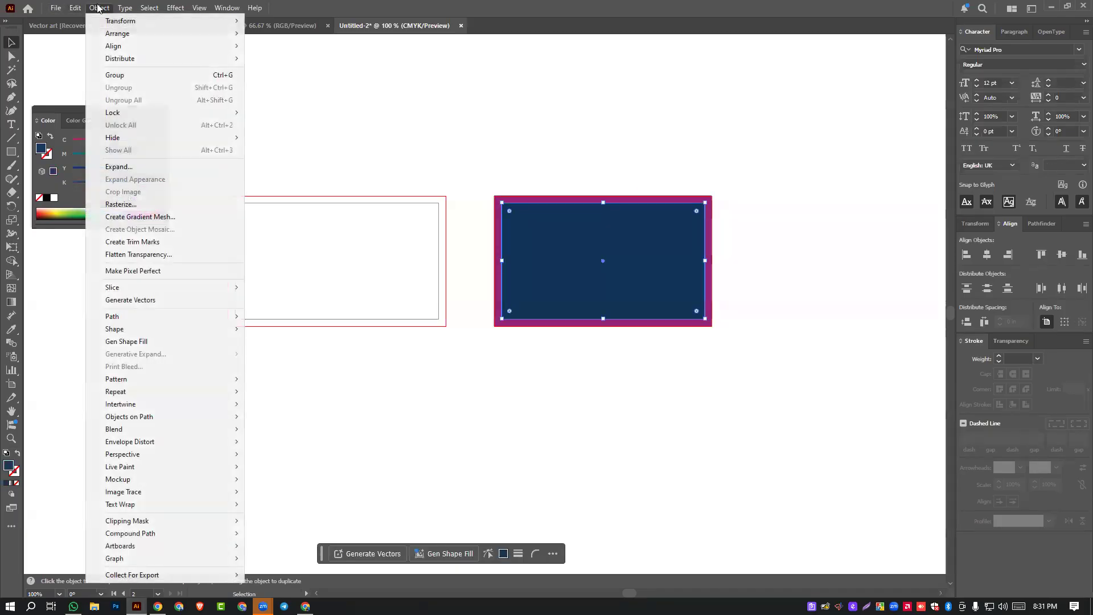
pyautogui.moveTo(187, 316)
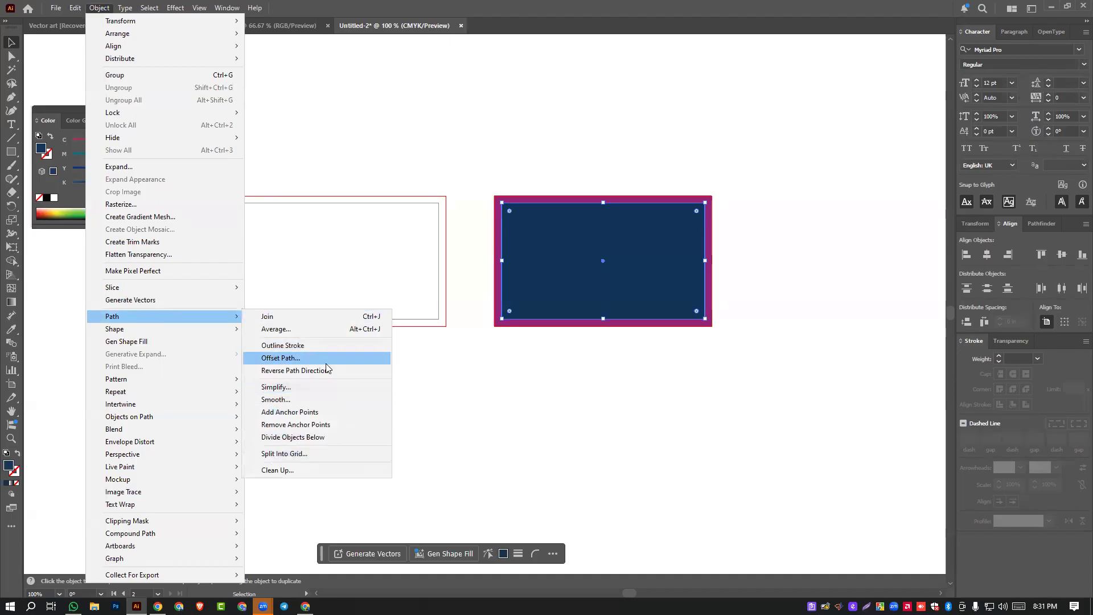
pyautogui.click(280, 357)
pyautogui.click(507, 270)
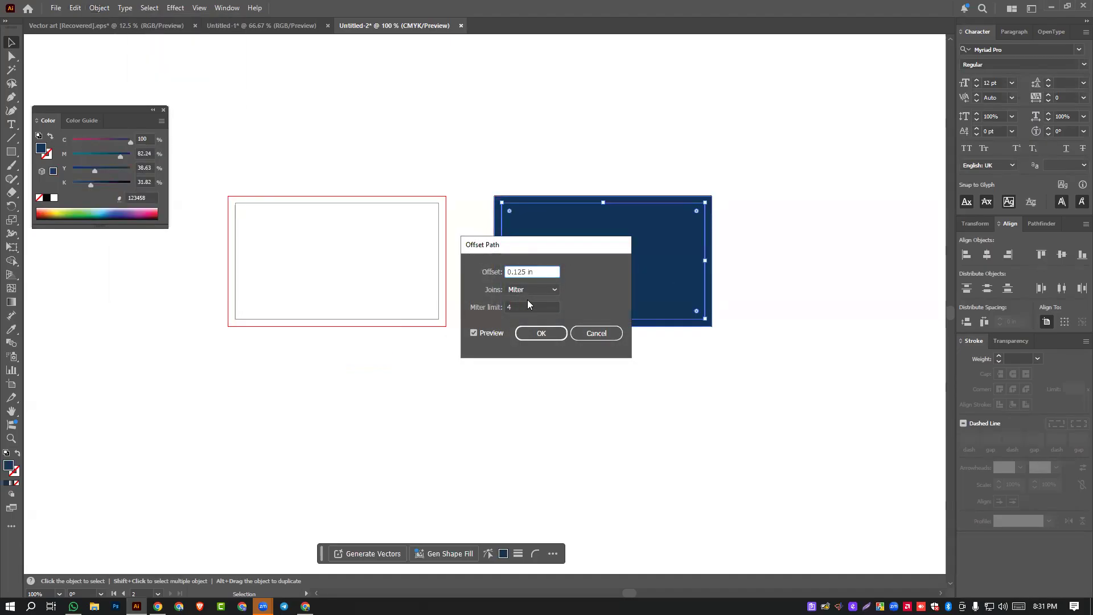
pyautogui.write('-')
pyautogui.click(541, 333)
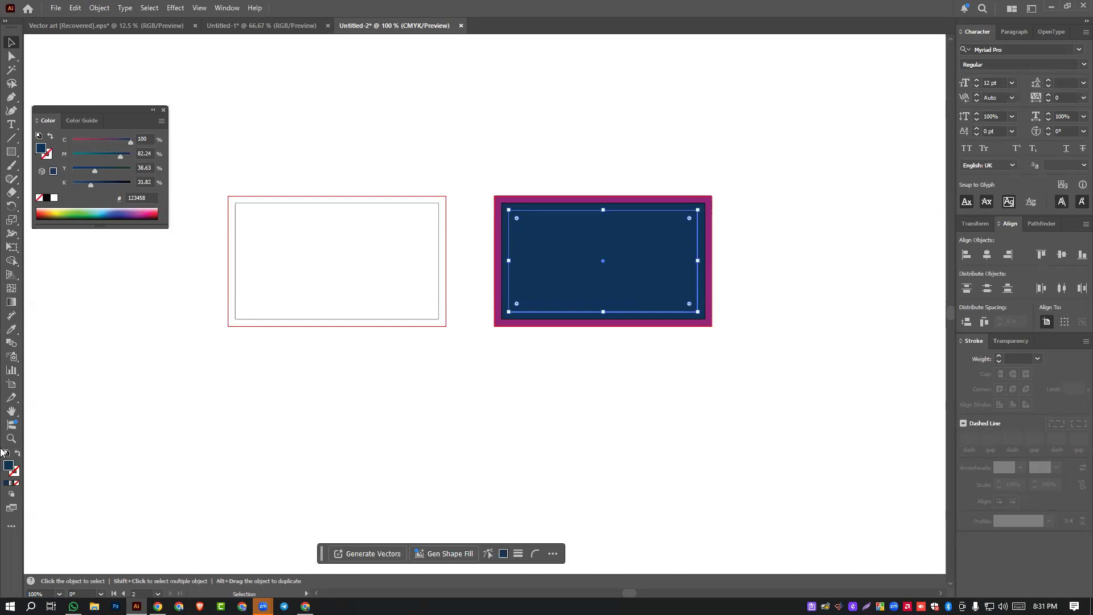
pyautogui.click(576, 152)
pyautogui.scroll(2, 714, 226)
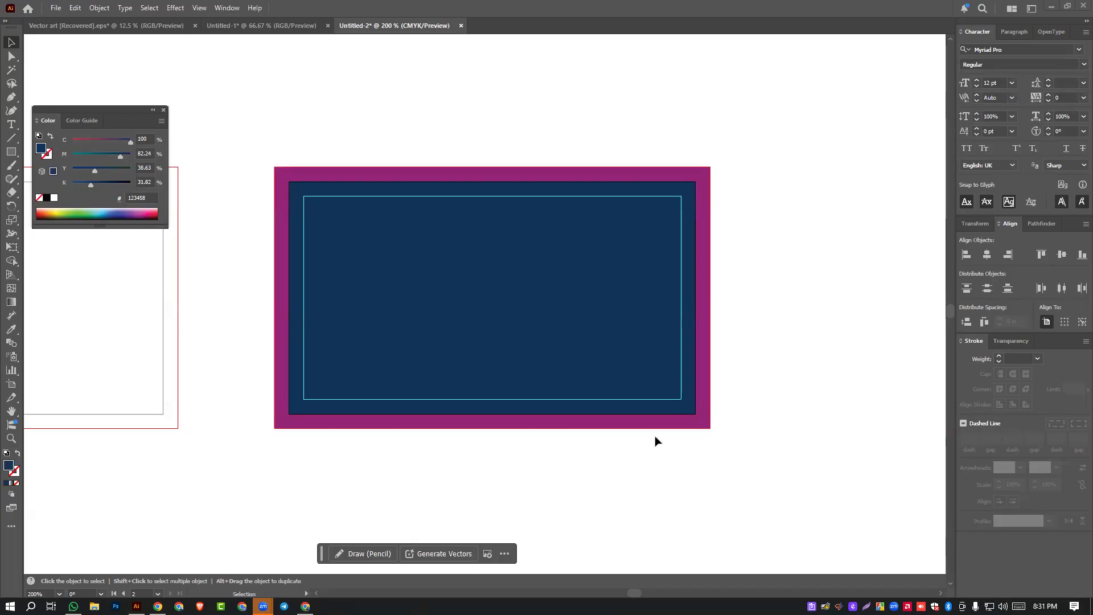
# - Show the rulers around the canvas
pyautogui.click(691, 283)
pyautogui.press('a')
pyautogui.press('v')
pyautogui.hotkey('ctrl', 'r')
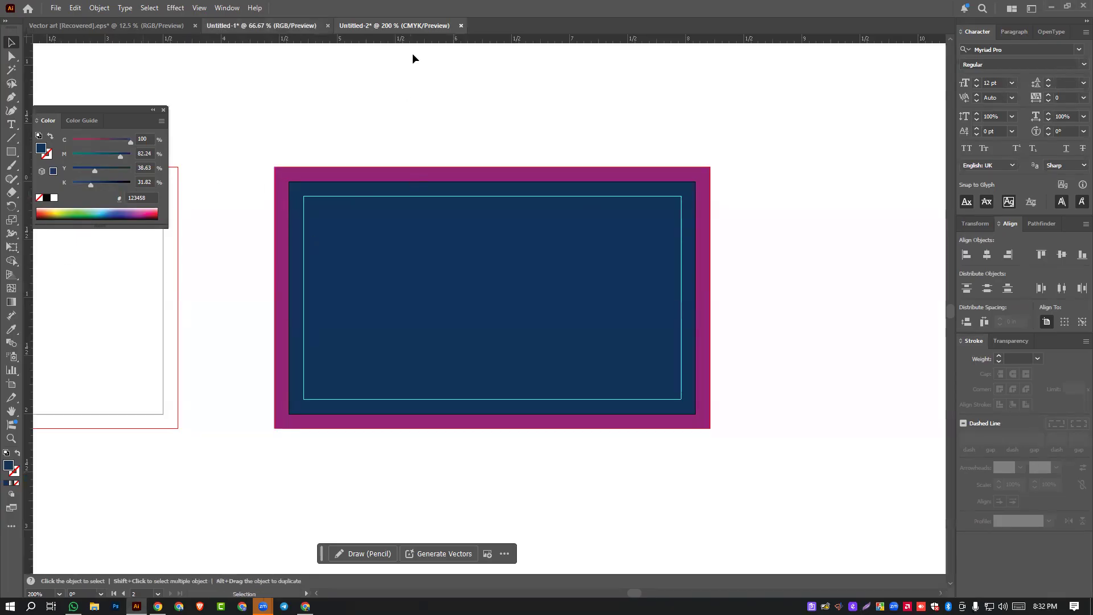
# - Place two horizontal and two vertical ruler guides along the four edges of the navy rectangle
pyautogui.moveTo(488, 44)
pyautogui.mouseDown()
pyautogui.moveTo(488, 187)
pyautogui.moveTo(491, 179)
pyautogui.mouseUp()
pyautogui.moveTo(26, 337); pyautogui.dragTo(288, 322)
pyautogui.moveTo(451, 40)
pyautogui.mouseDown()
pyautogui.moveTo(453, 254)
pyautogui.moveTo(427, 413)
pyautogui.mouseUp()
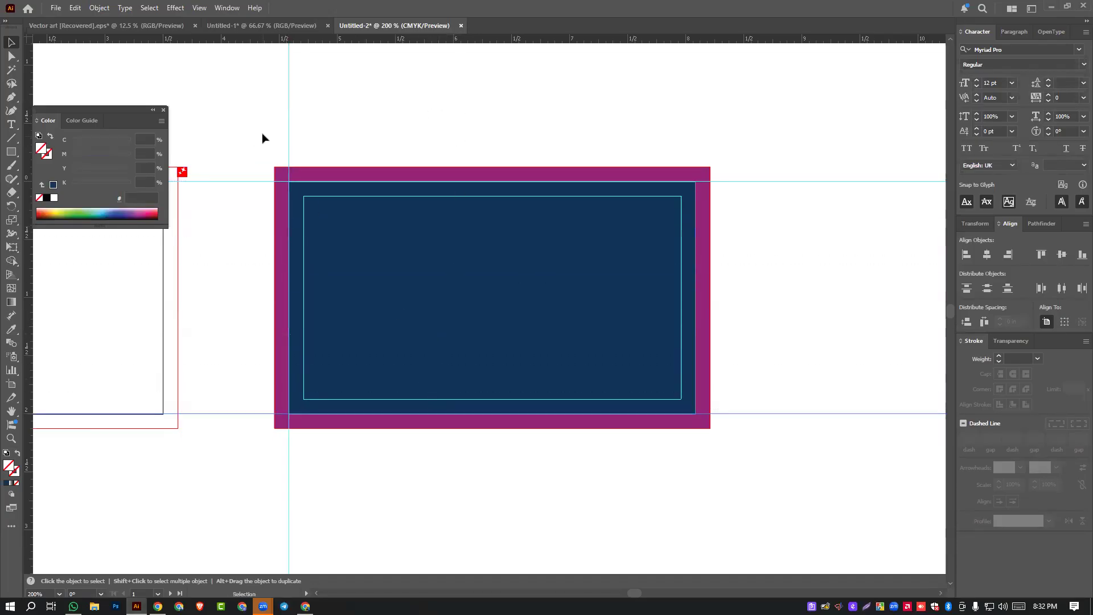
pyautogui.moveTo(27, 160); pyautogui.dragTo(695, 165)
pyautogui.click(390, 112)
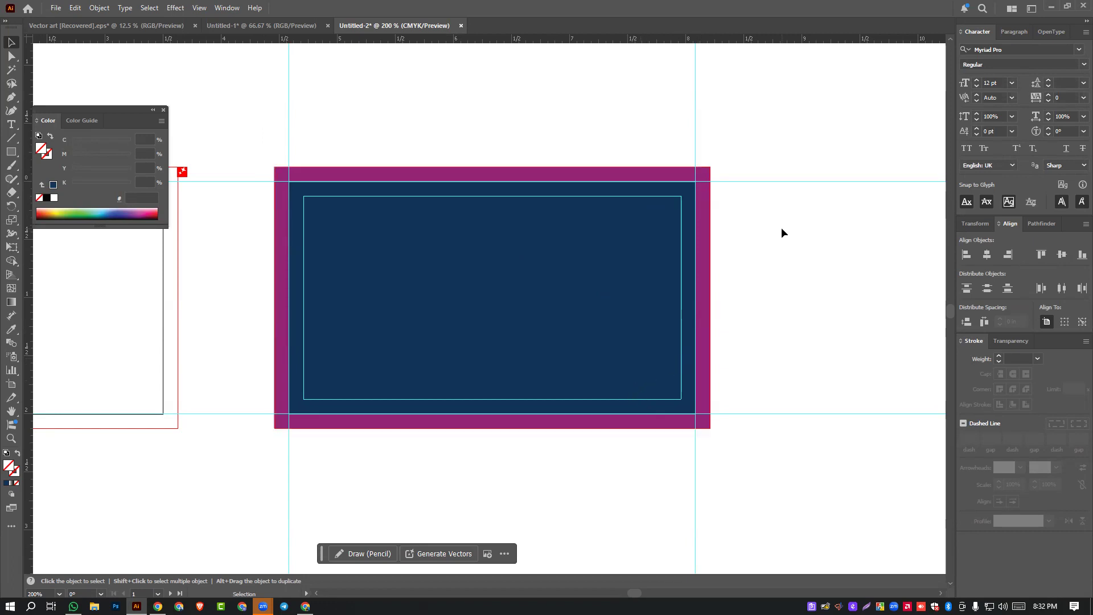
# - Delete the four ruler guides around the navy rectangle, keeping the inner safe-area guide
pyautogui.moveTo(665, 98); pyautogui.dragTo(754, 127)
pyautogui.press('Delete')
pyautogui.click(794, 181)
pyautogui.press('Delete')
pyautogui.moveTo(234, 91); pyautogui.dragTo(434, 145)
pyautogui.press('Delete')
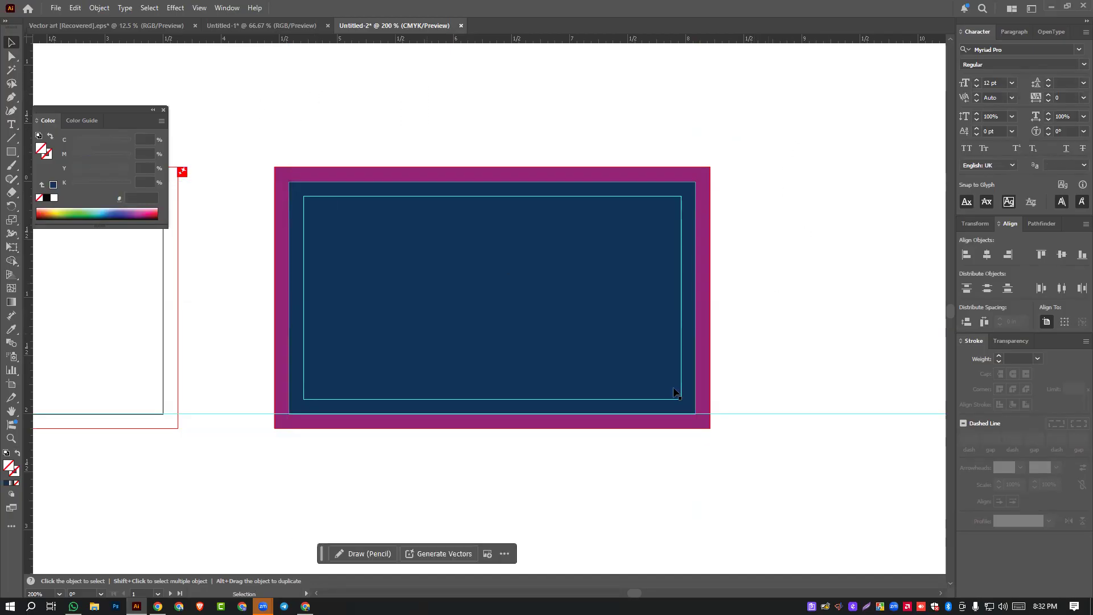
pyautogui.click(740, 414)
pyautogui.press('Delete')
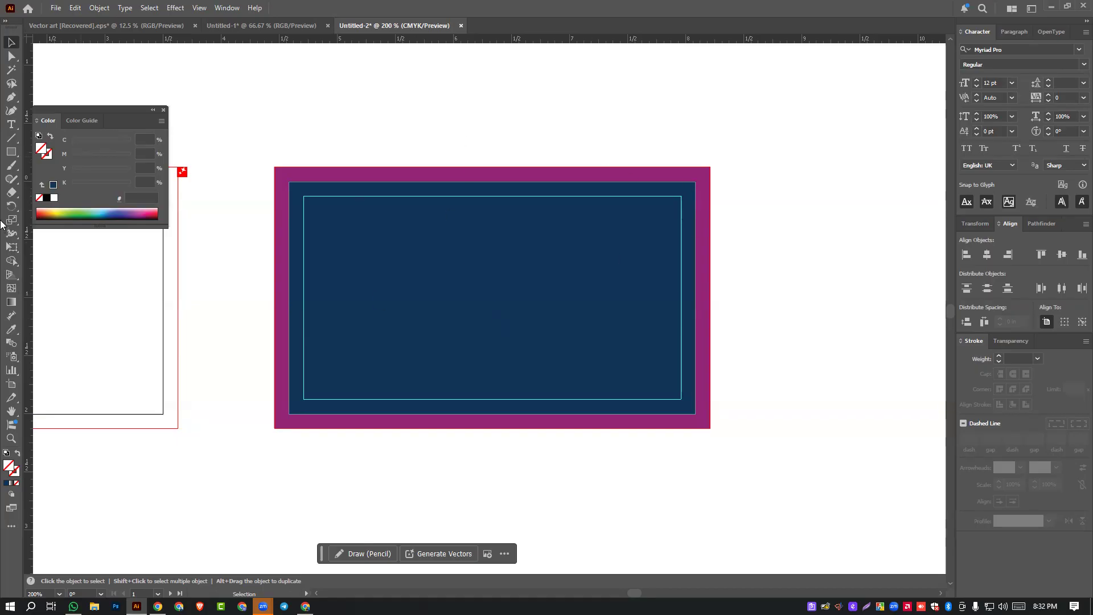
# - Fill both the magenta bleed rectangle and the navy rectangle with white sampled from the canvas, then deselect them
pyautogui.click(478, 261)
pyautogui.moveTo(236, 134); pyautogui.dragTo(299, 237)
pyautogui.click(11, 329)
pyautogui.click(206, 352)
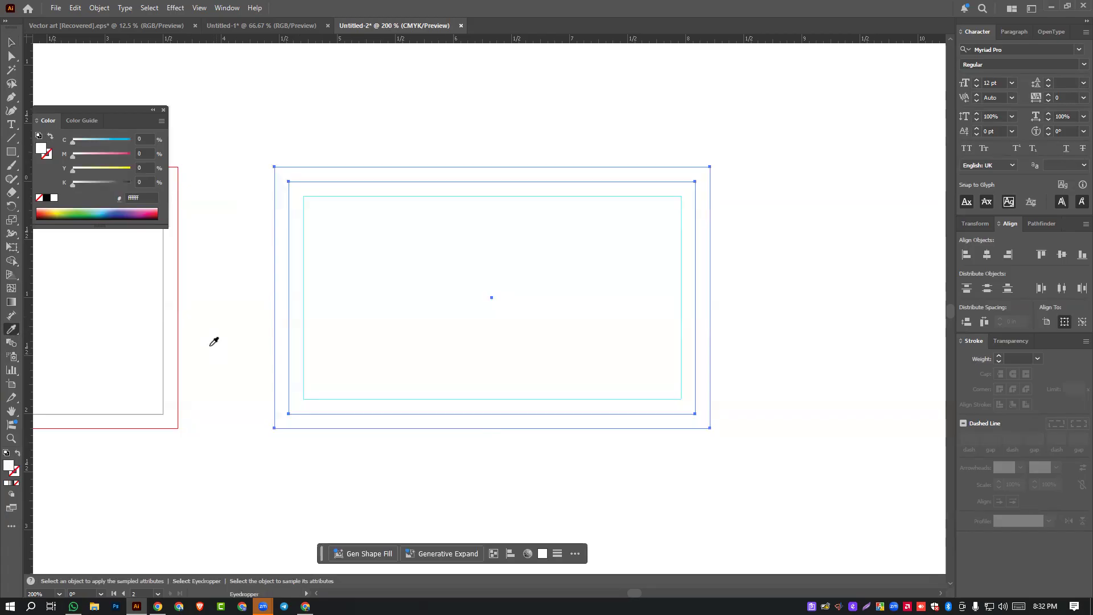
pyautogui.click(10, 55)
pyautogui.click(592, 162)
pyautogui.click(11, 97)
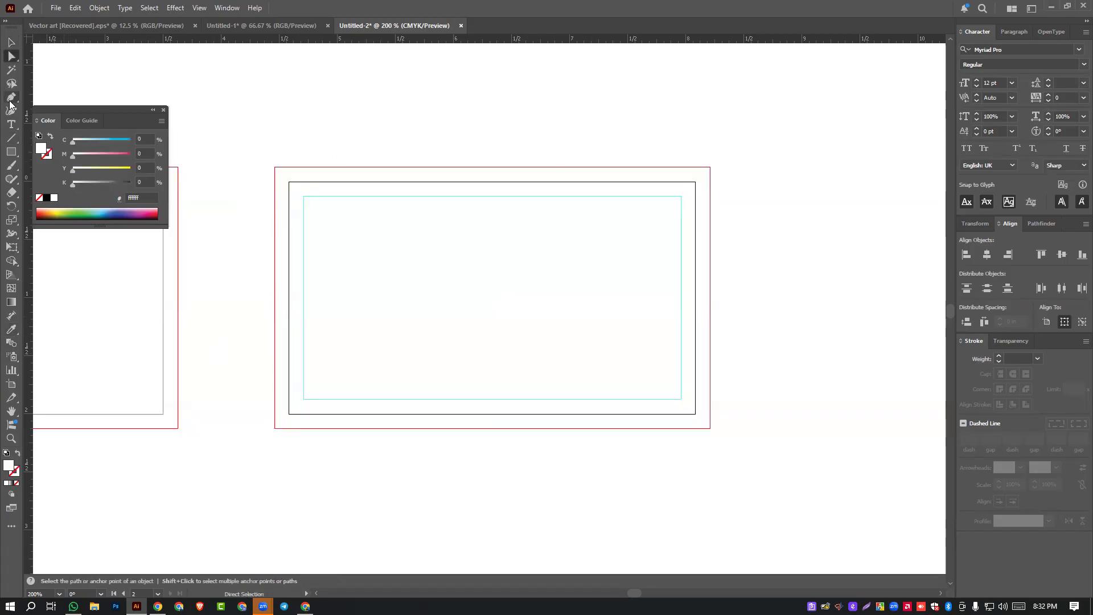
pyautogui.click(547, 218)
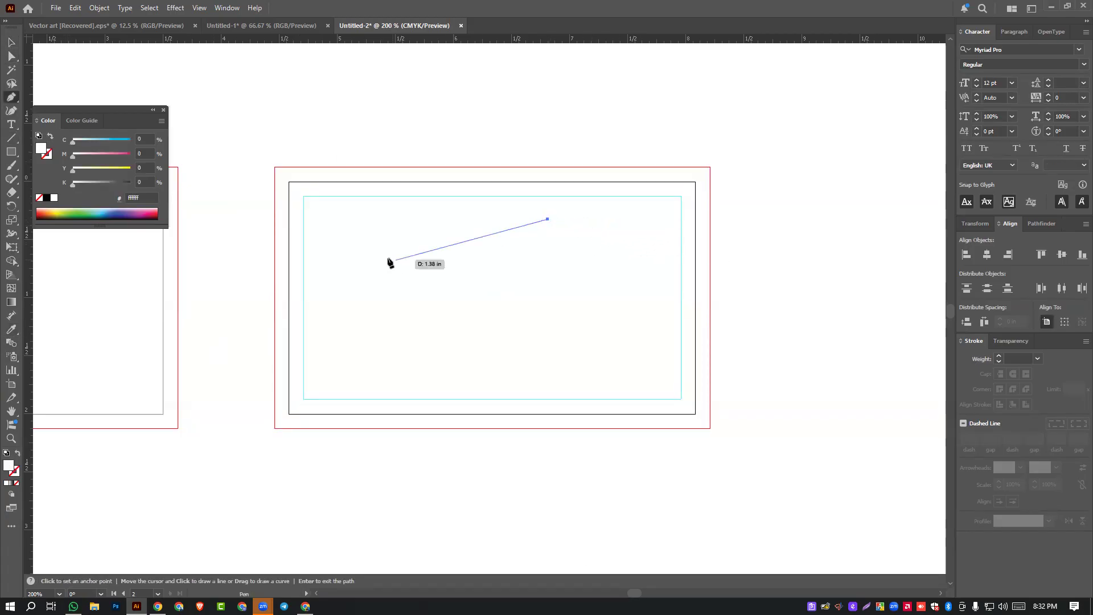
pyautogui.hotkey('ctrl', 'z')
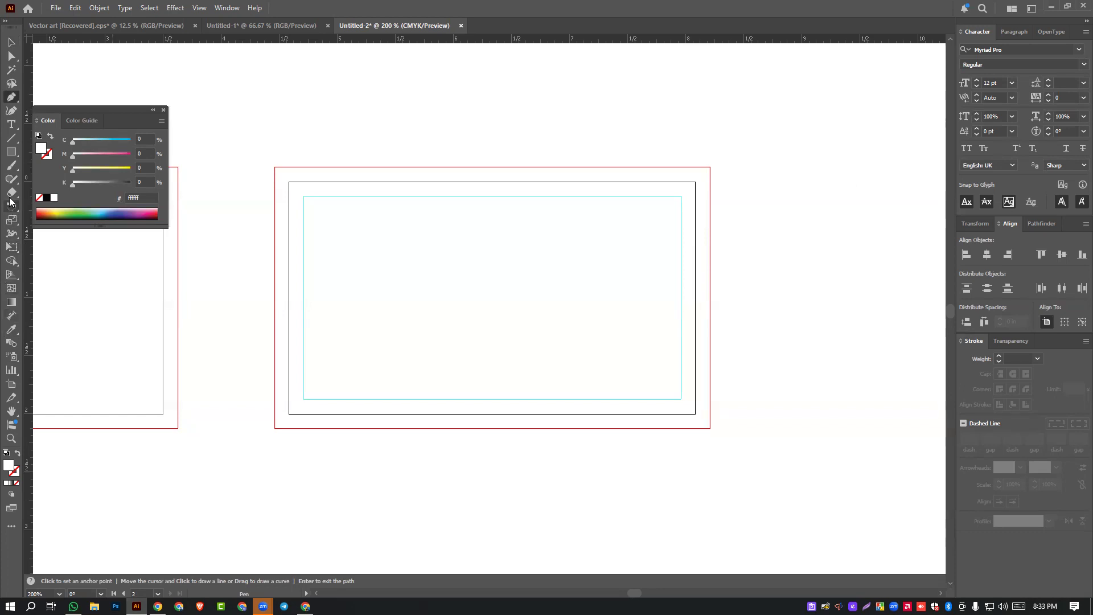
# - Add a "Lorem ipsum" placeholder text and position it just inside the upper-right corner of the card's safe-area guide
pyautogui.click(11, 124)
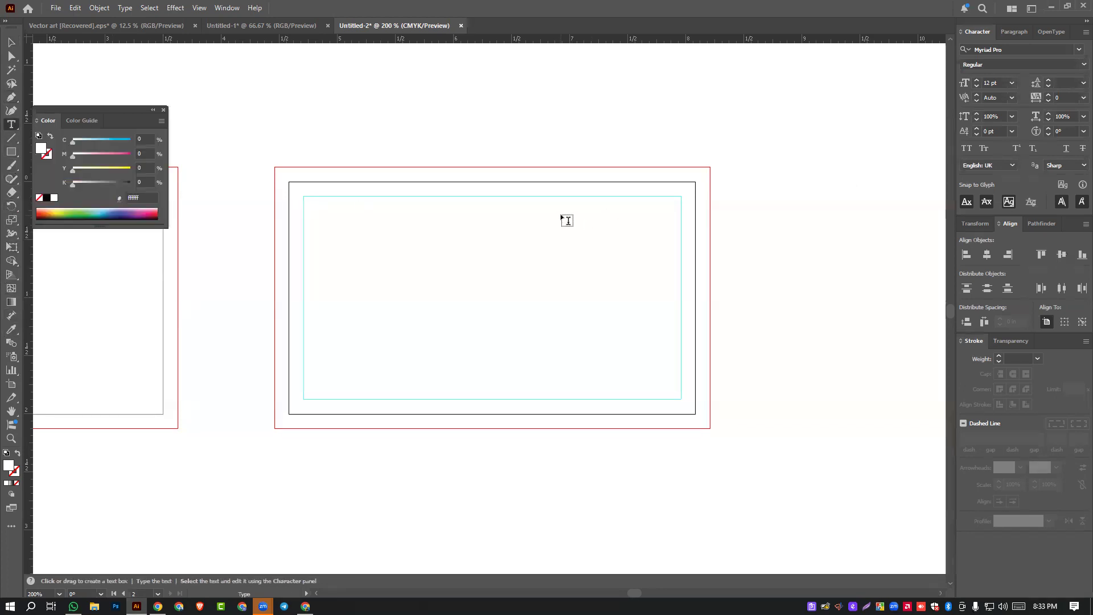
pyautogui.click(563, 219)
pyautogui.click(11, 43)
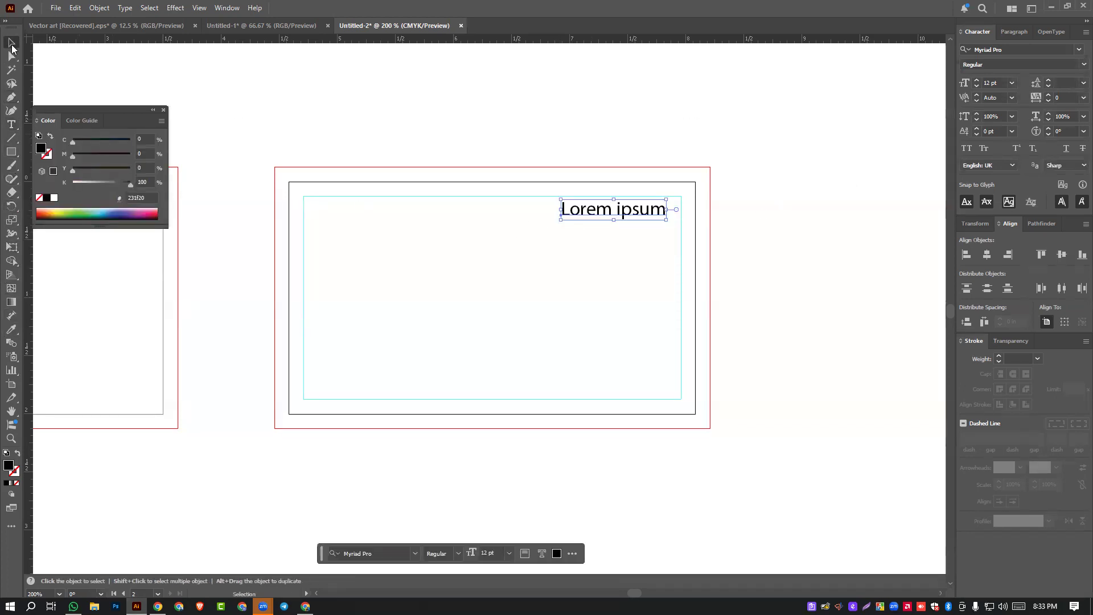
pyautogui.moveTo(617, 211); pyautogui.dragTo(631, 214)
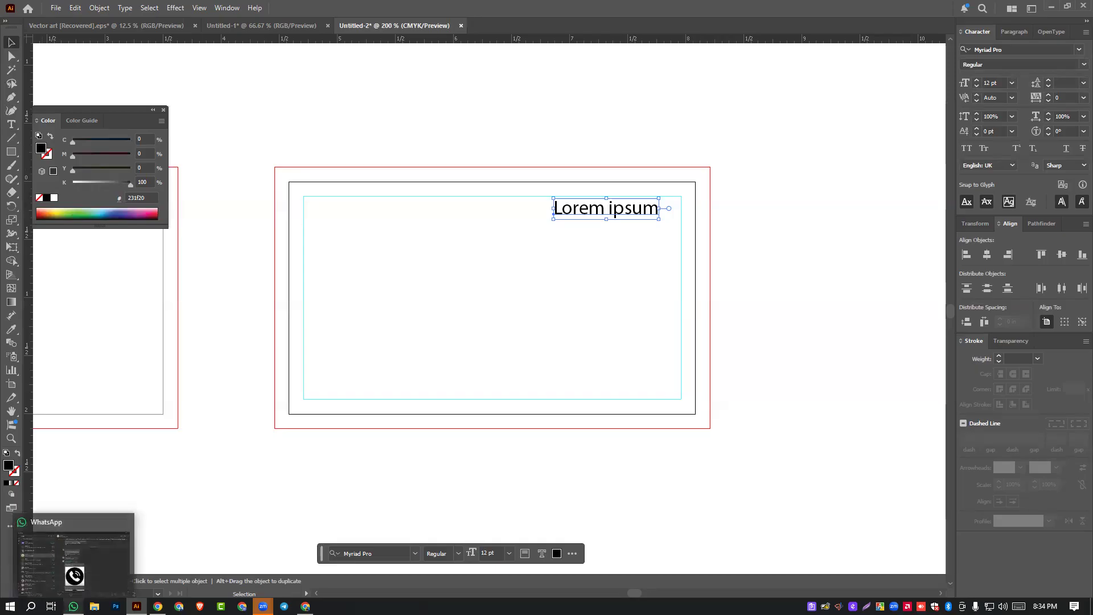
# - Switch to File Explorer and open Research-Design-Color-mockup-Fonts.pdf from the Desktop folder
pyautogui.click(74, 555)
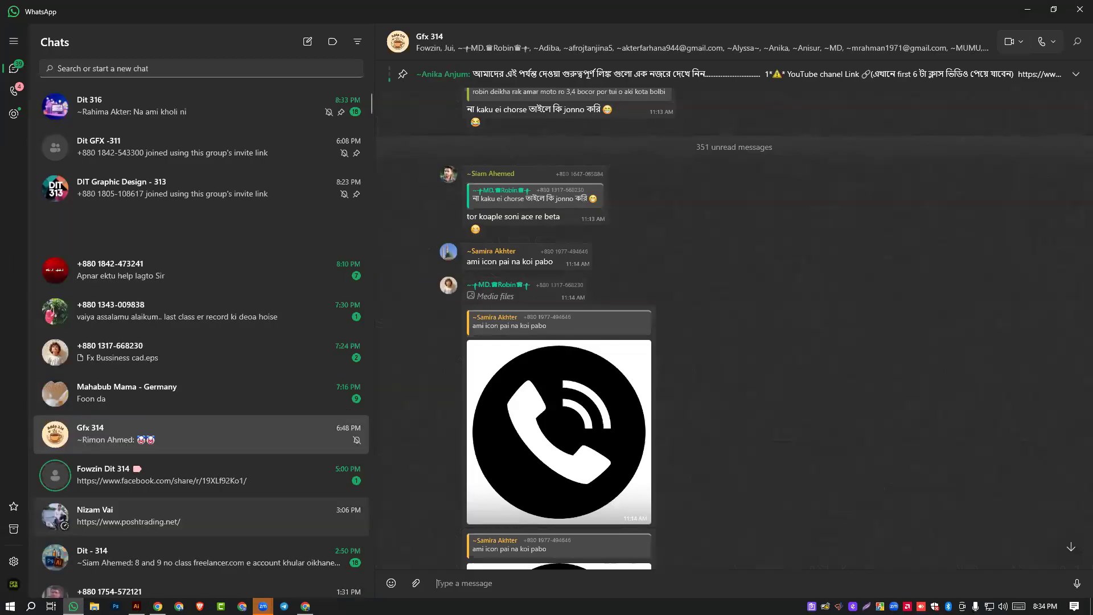
pyautogui.click(73, 606)
pyautogui.click(94, 606)
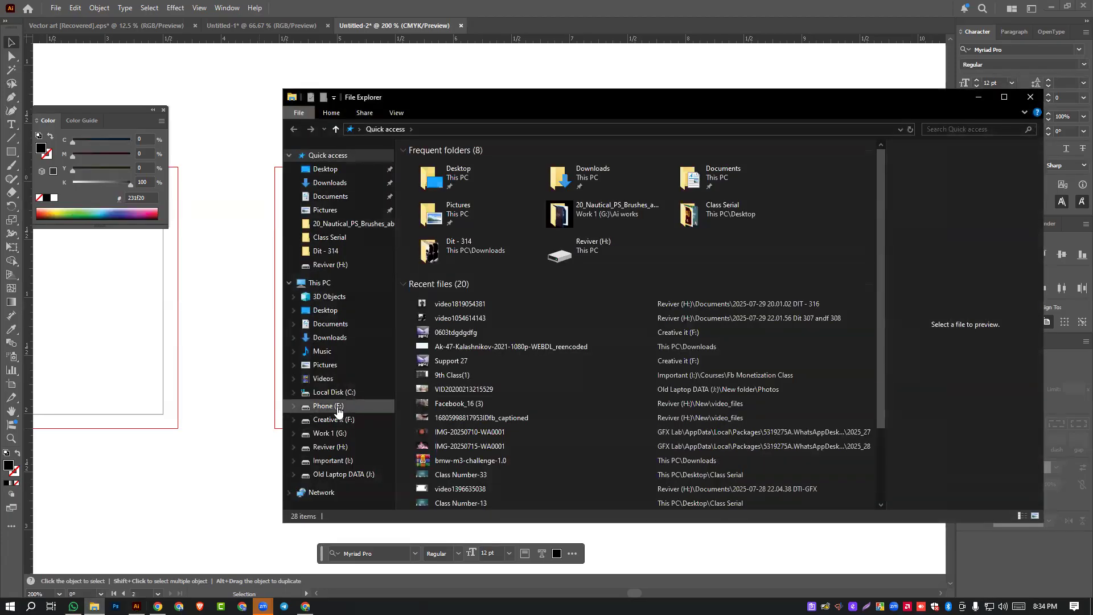
pyautogui.click(447, 188)
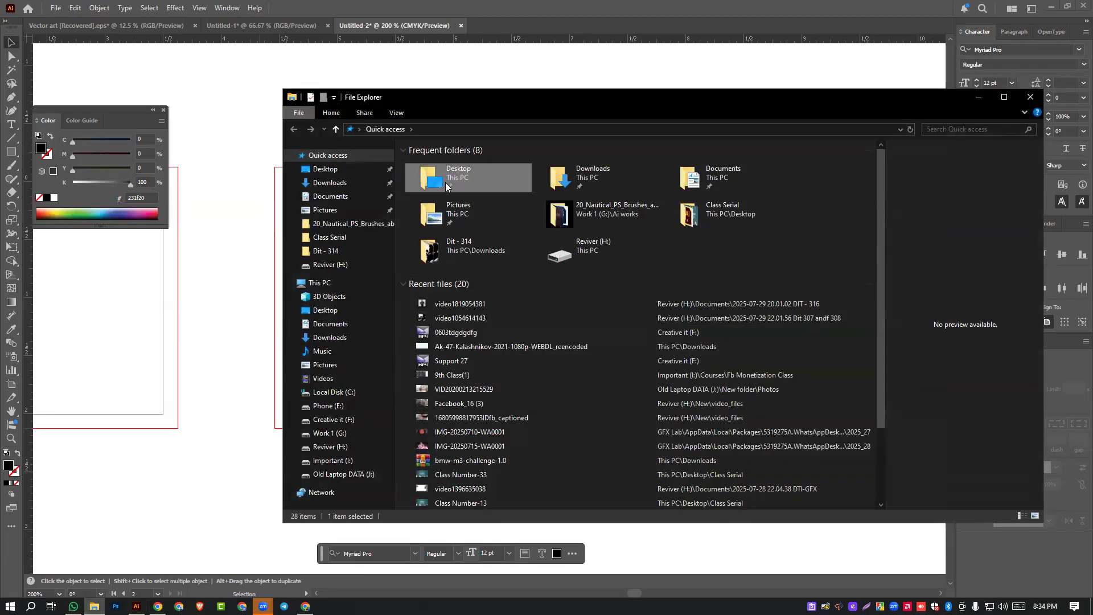
pyautogui.doubleClick(447, 187)
pyautogui.scroll(-10, 677, 307)
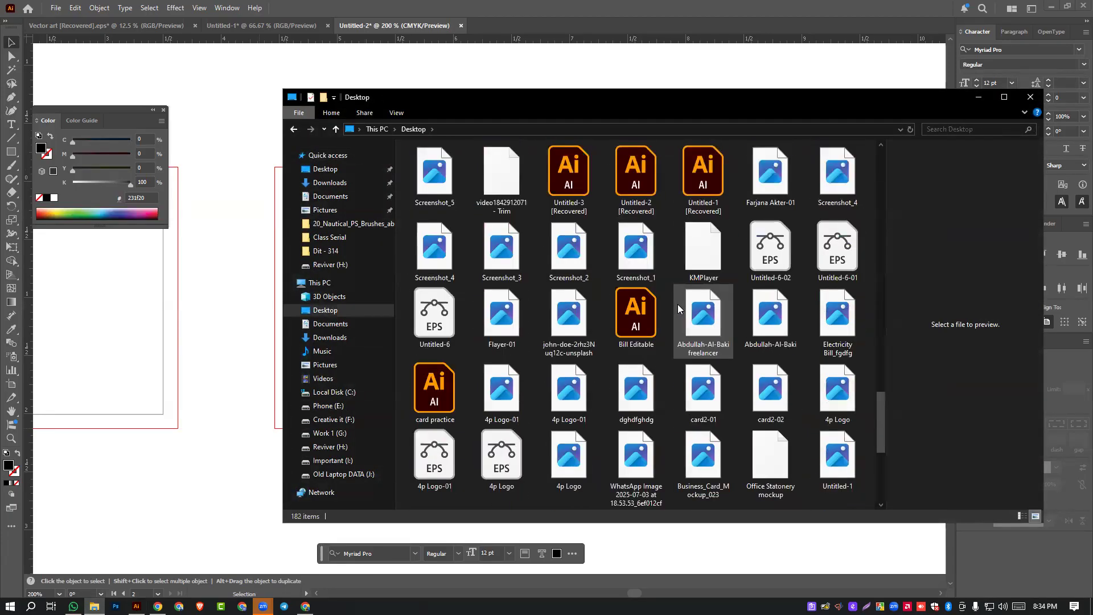
pyautogui.scroll(-5, 677, 308)
pyautogui.doubleClick(765, 387)
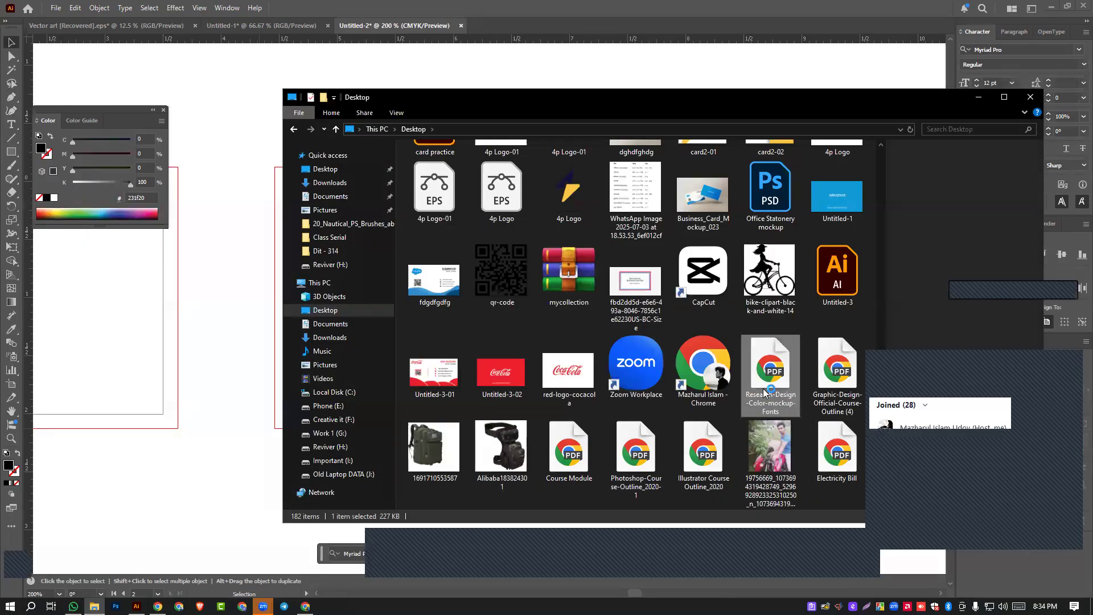
# - Copy the line "Suggest Me most used (Topic) Design Font List" from the Font Idea / Selection section of the PDF
pyautogui.scroll(-2, 555, 245)
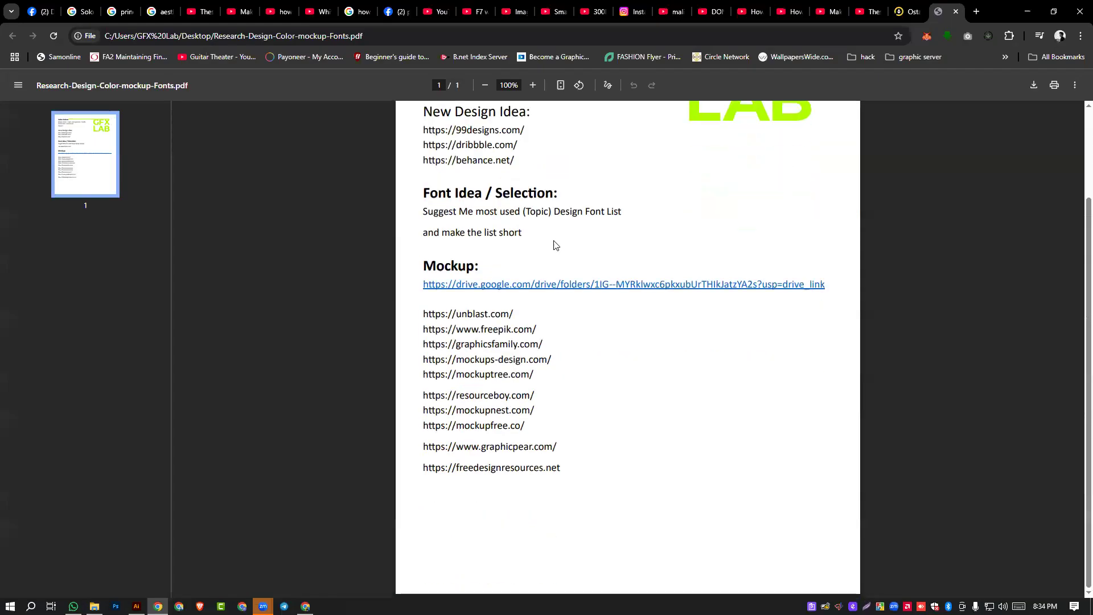
pyautogui.moveTo(424, 210); pyautogui.dragTo(510, 214)
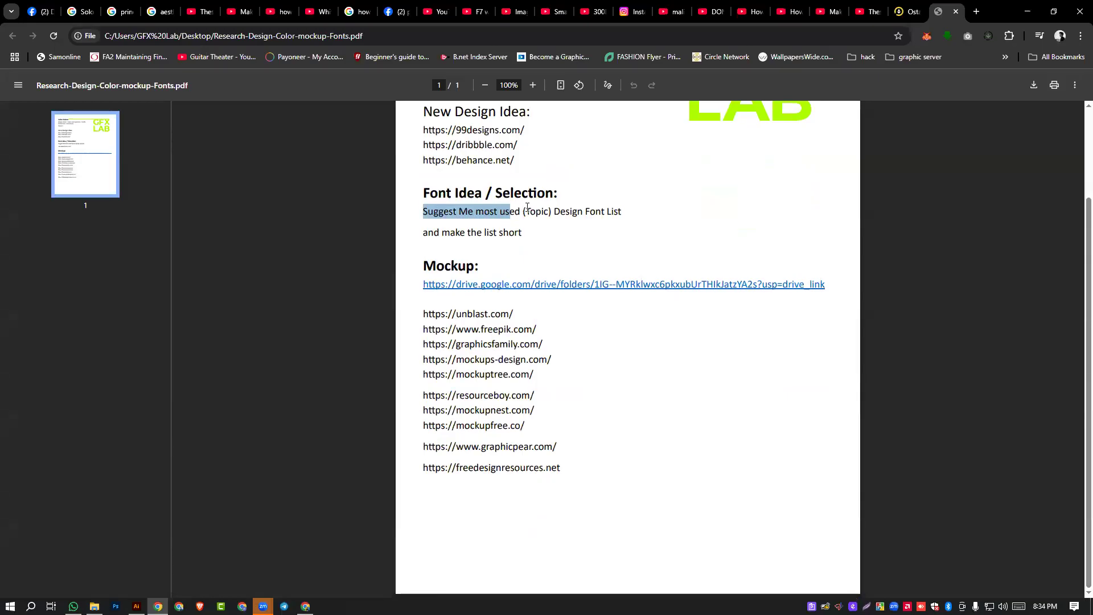
pyautogui.moveTo(525, 208); pyautogui.dragTo(552, 208)
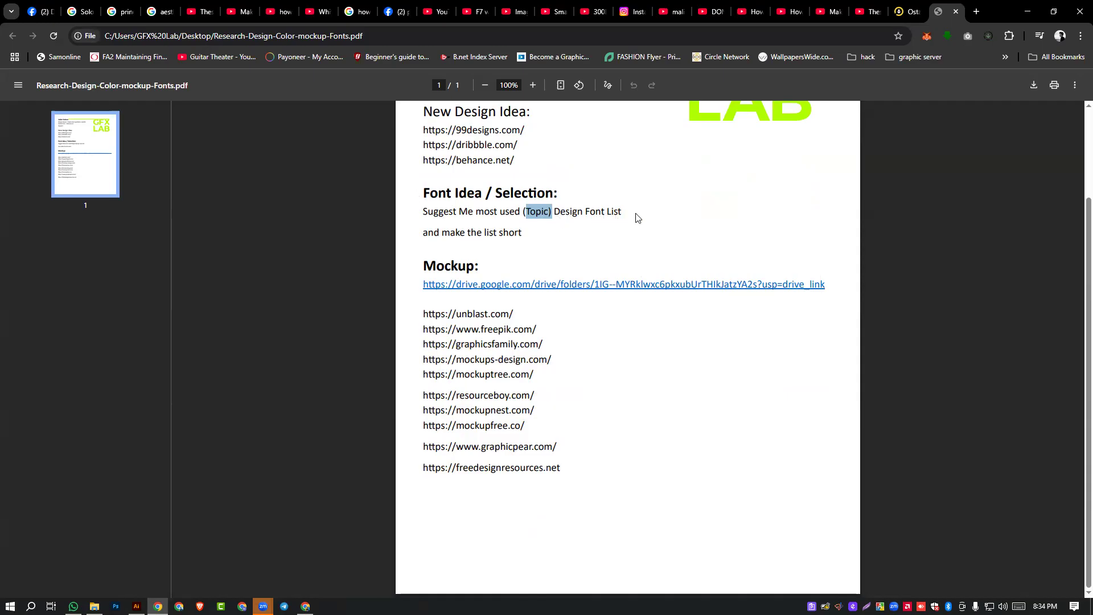
pyautogui.moveTo(629, 217); pyautogui.dragTo(385, 222)
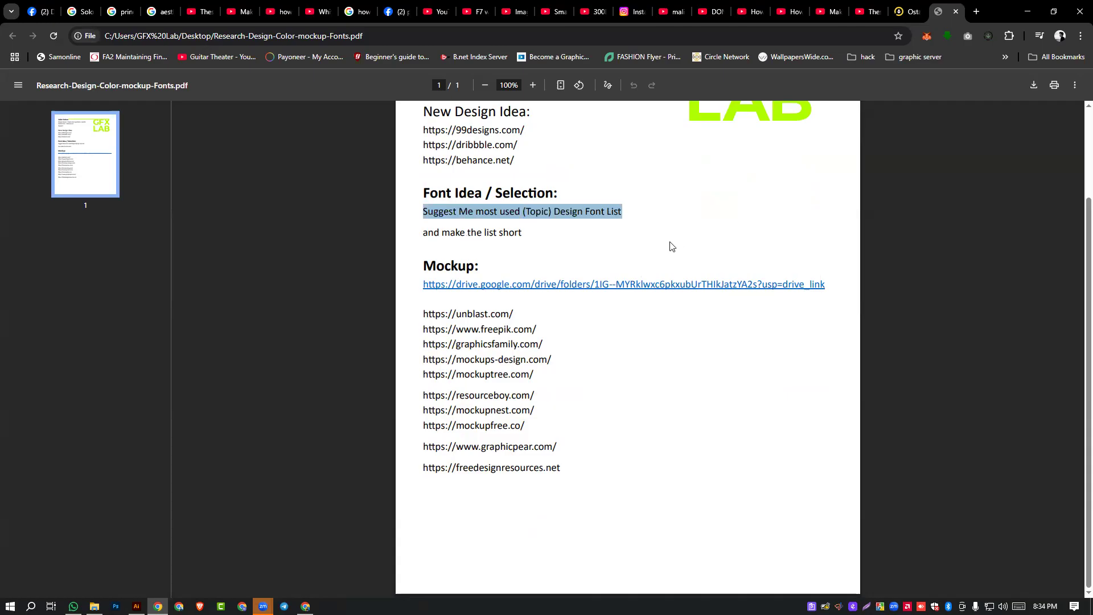
# - Switch to the other Chrome profile, open chatgpt.com and submit the prompt "Suggest Me most used (Topic) Design Font List"
pyautogui.click(179, 607)
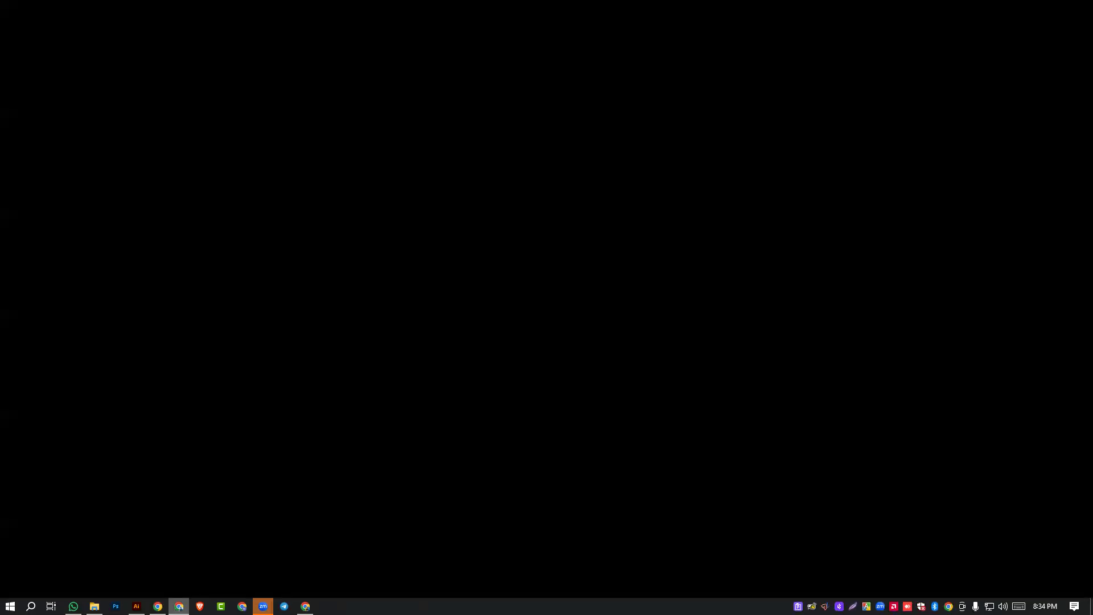
pyautogui.click(444, 35)
pyautogui.write('chatgpt.com')
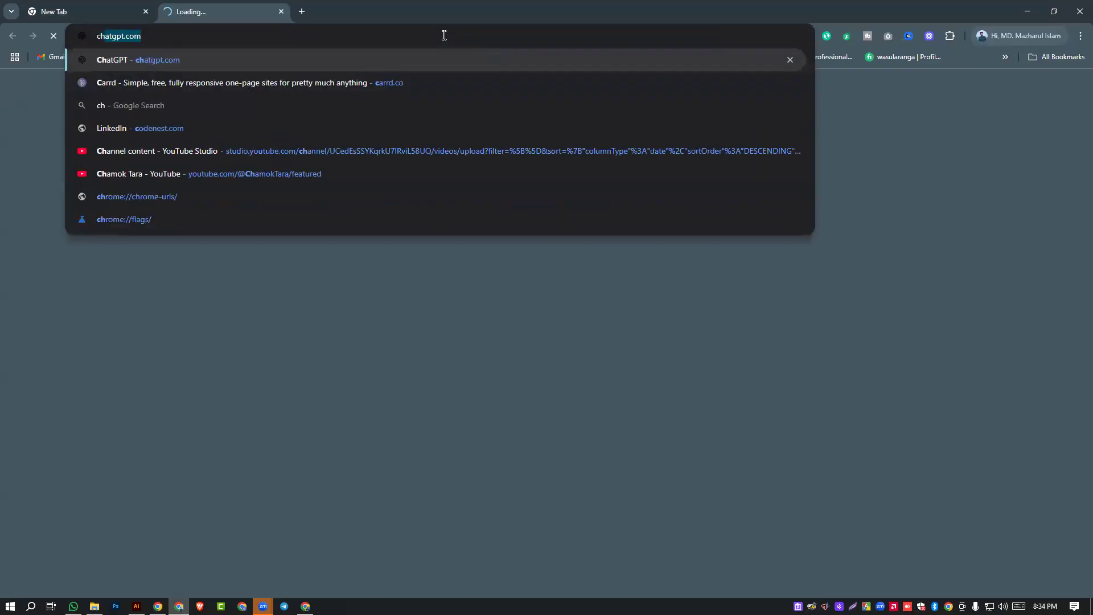
pyautogui.press('Return')
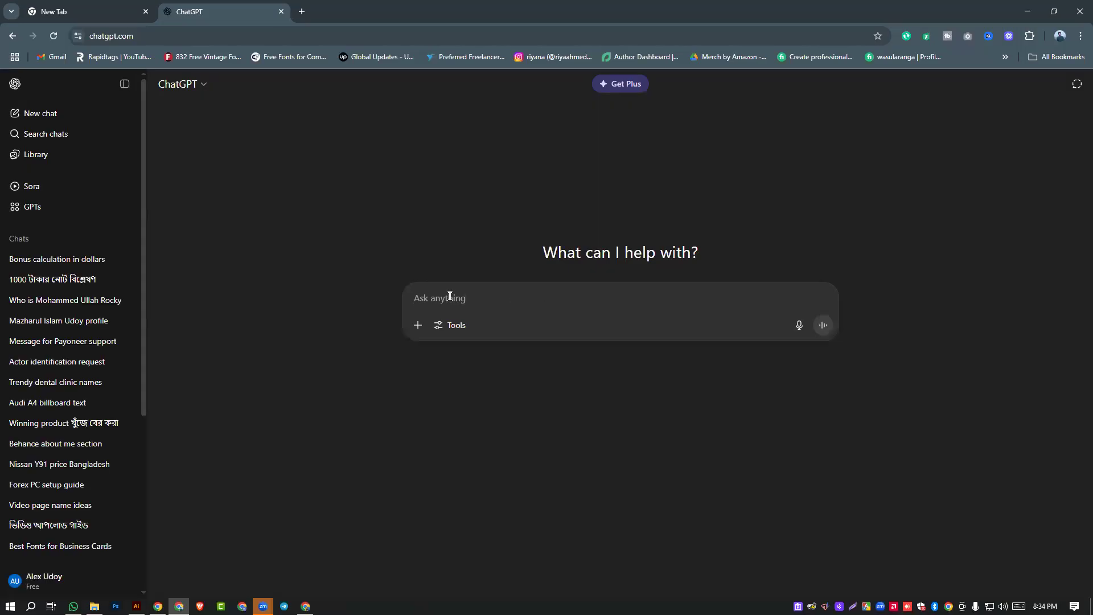
pyautogui.write('Suggest Me most used (Topic) Design Font List')
pyautogui.press('Return')
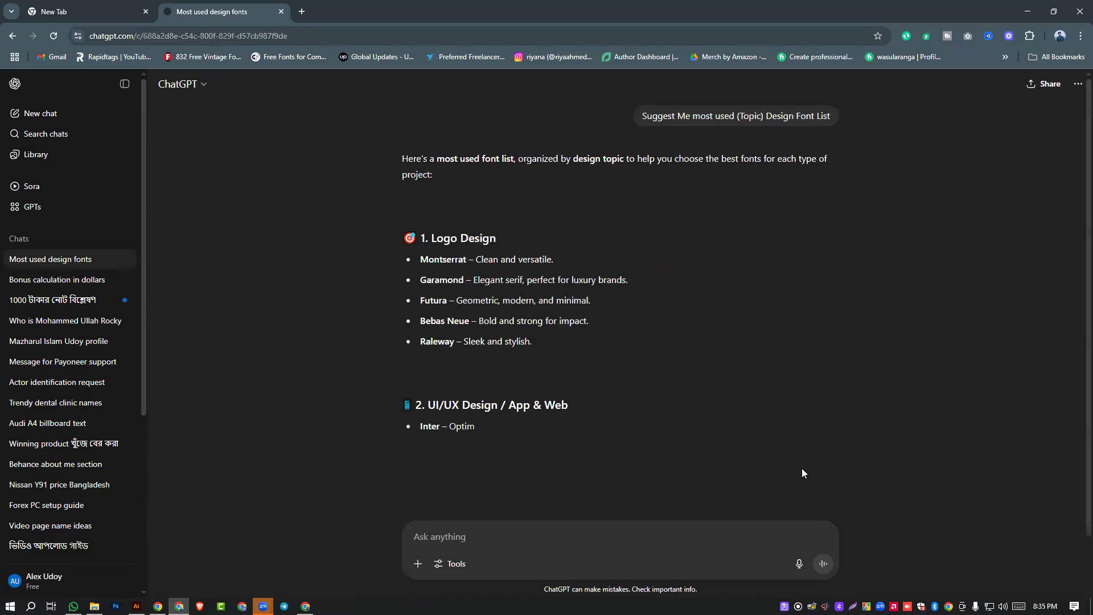
# - Submit the prompt "Suggest Me most used Professional Service Design Font List" and read through the answer
pyautogui.write('Suggest Me most used (Topic) Design Font List')
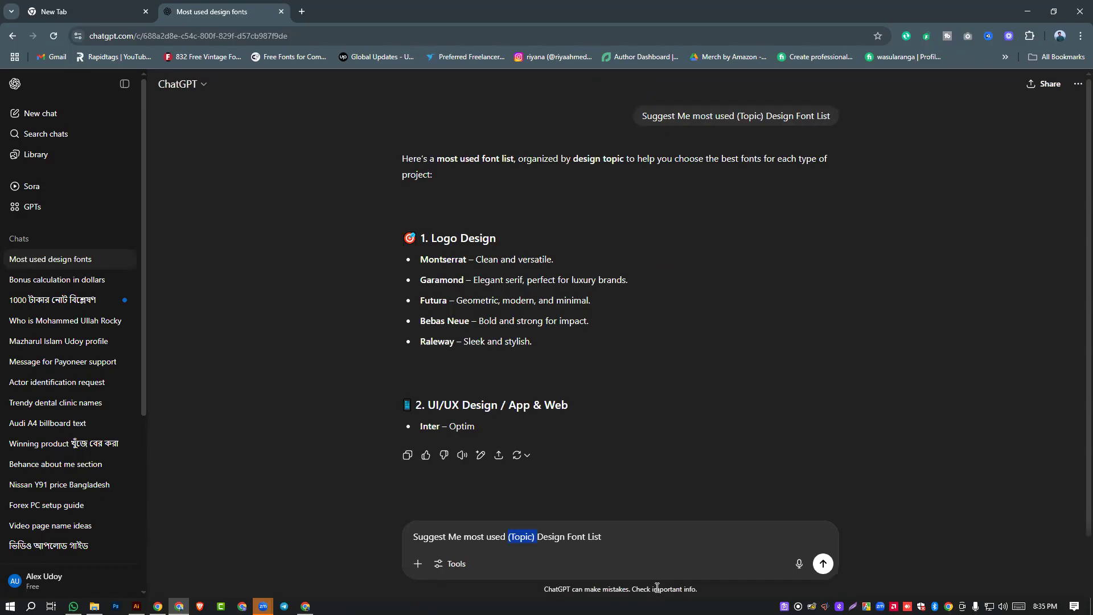
pyautogui.write('Professional Service')
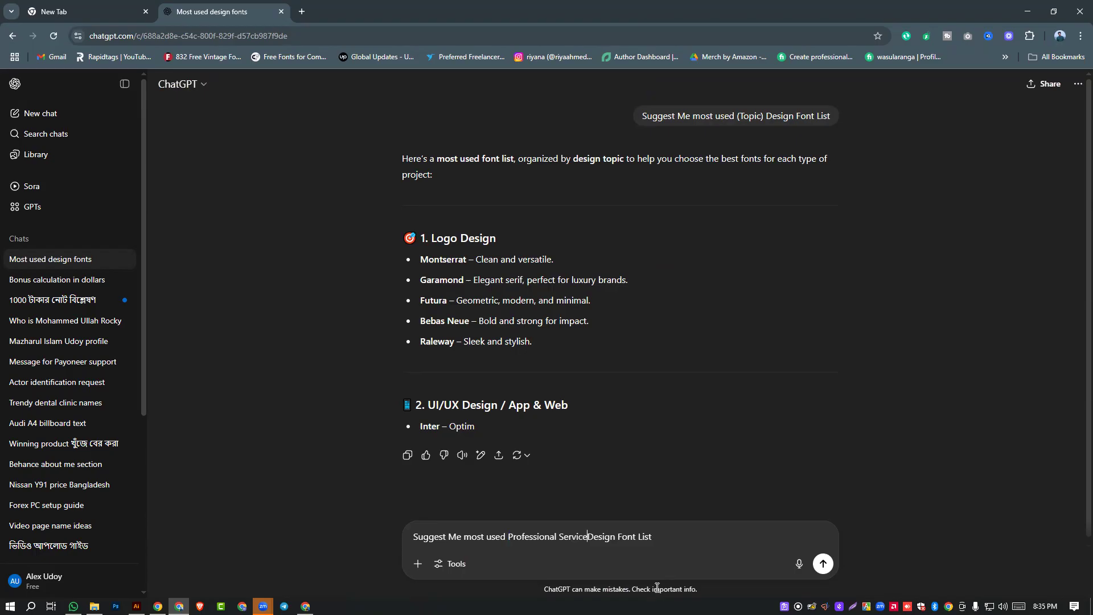
pyautogui.press('Return')
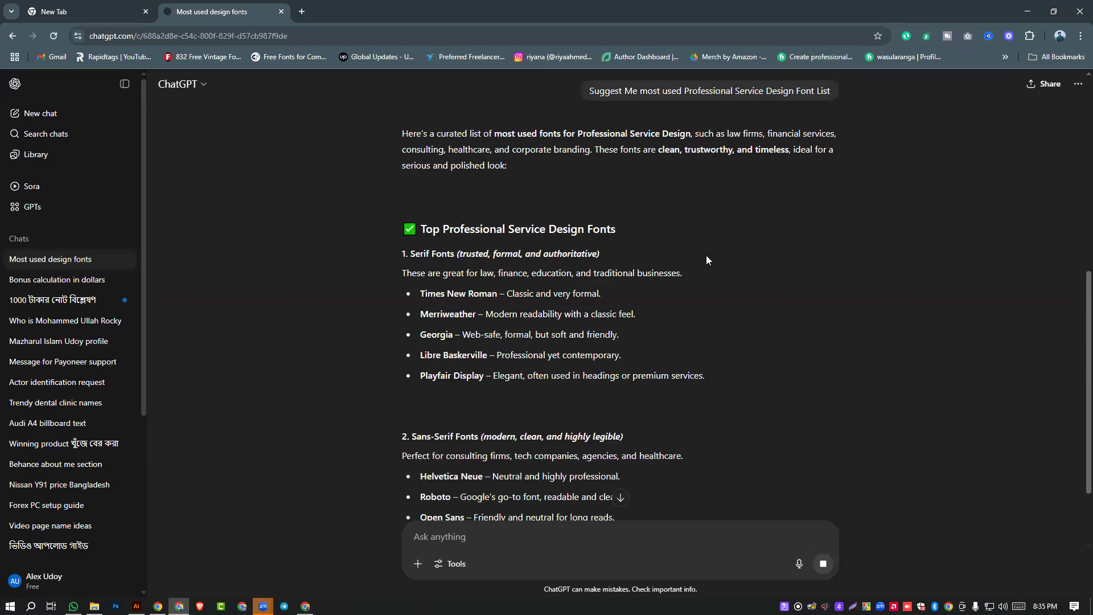
pyautogui.scroll(-3, 457, 236)
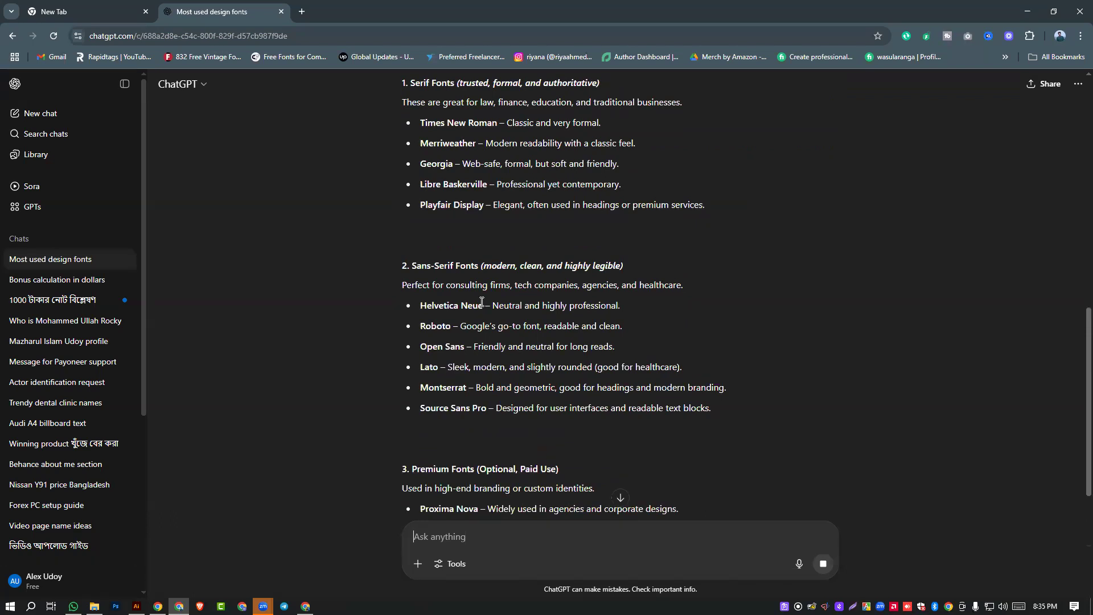
pyautogui.scroll(-4, 482, 302)
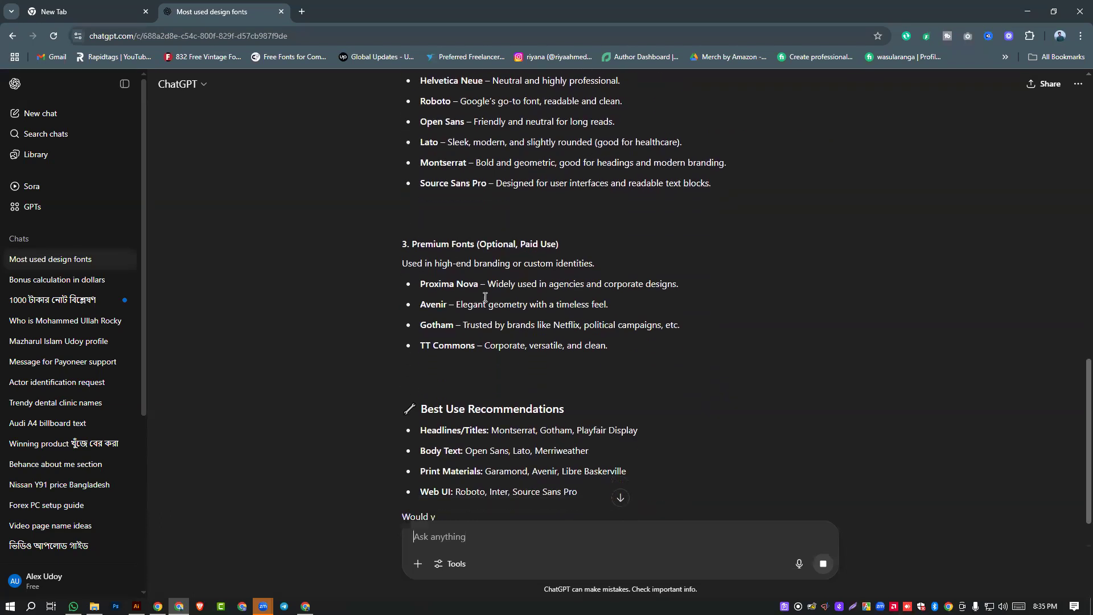
pyautogui.scroll(-2, 485, 296)
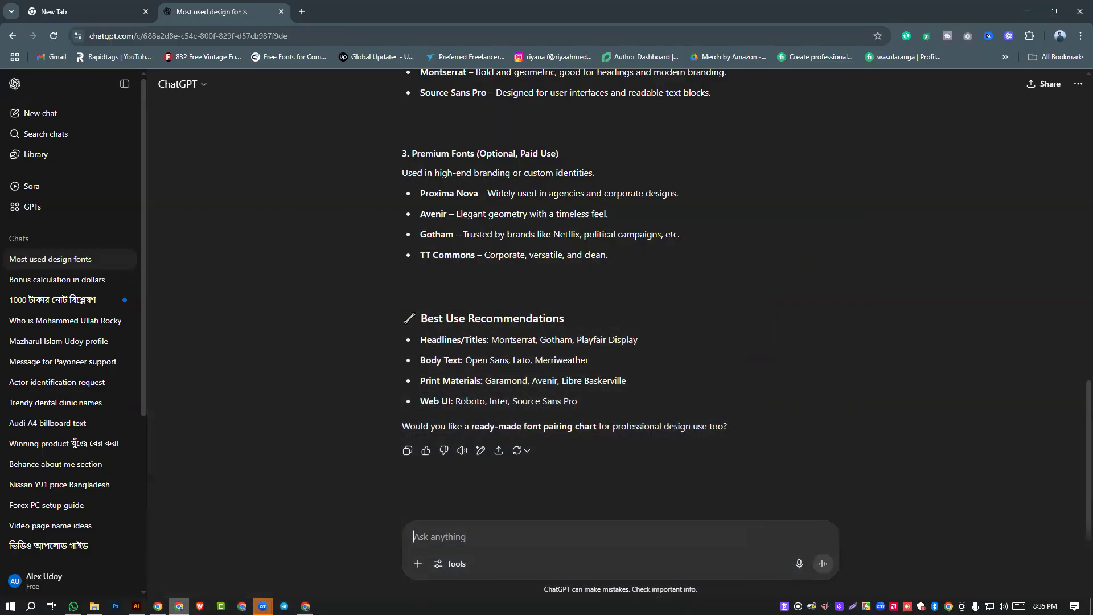
# - Switch to the Chrome window with the research PDF and copy "make the list short" from the Font Idea / Selection section
pyautogui.click(157, 606)
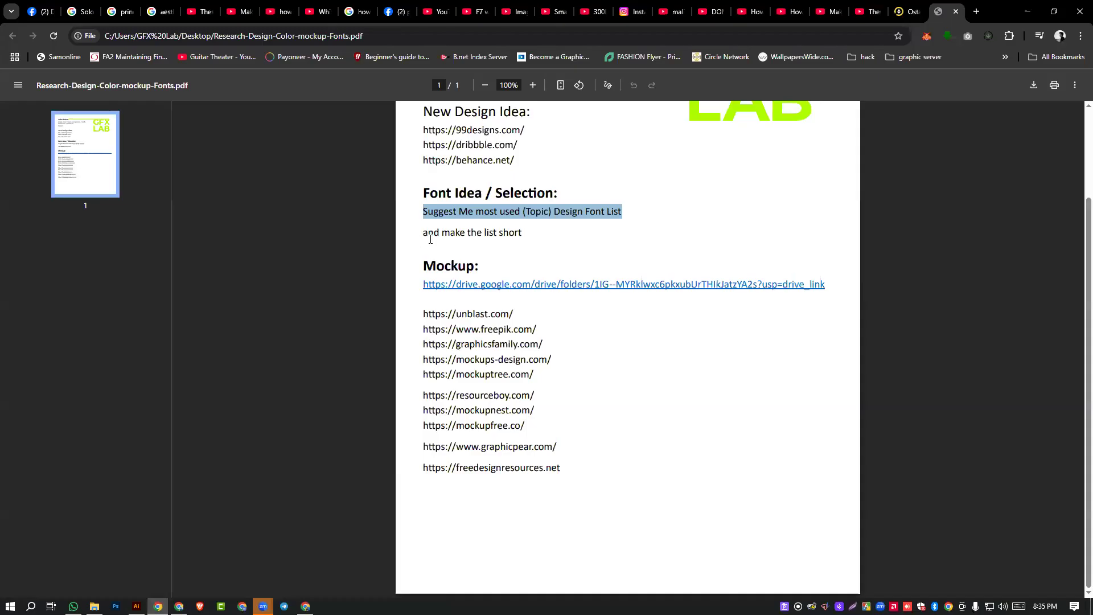
pyautogui.moveTo(440, 235); pyautogui.dragTo(522, 234)
pyautogui.press('super+c')
pyautogui.rightClick(493, 234)
pyautogui.click(521, 255)
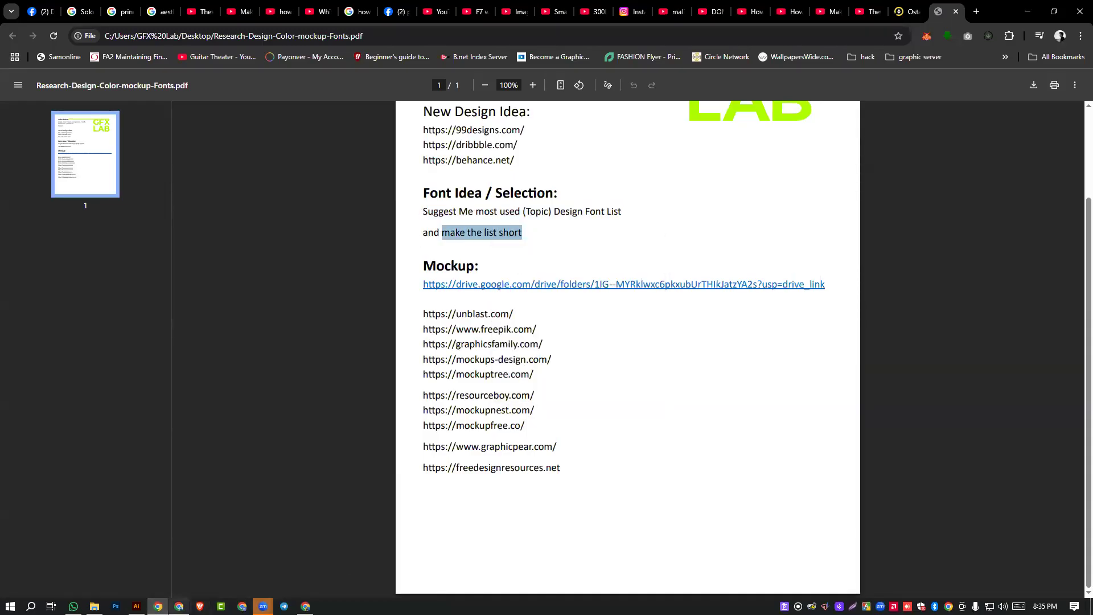
# - Return to the ChatGPT window and submit "make the list short" as a follow-up prompt
pyautogui.click(179, 606)
pyautogui.rightClick(485, 535)
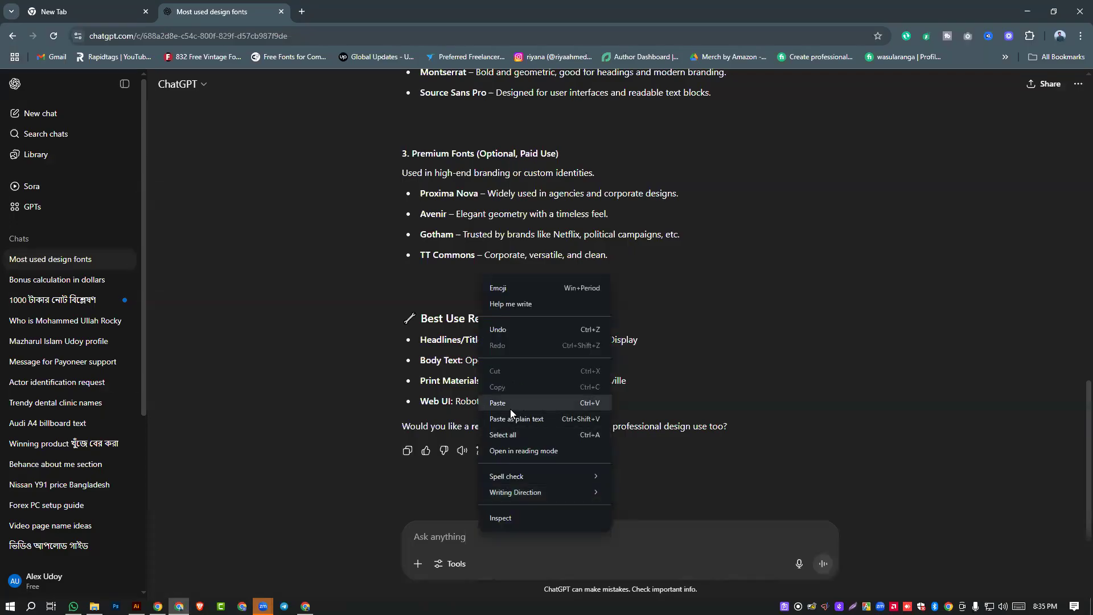
pyautogui.click(510, 408)
pyautogui.press('Return')
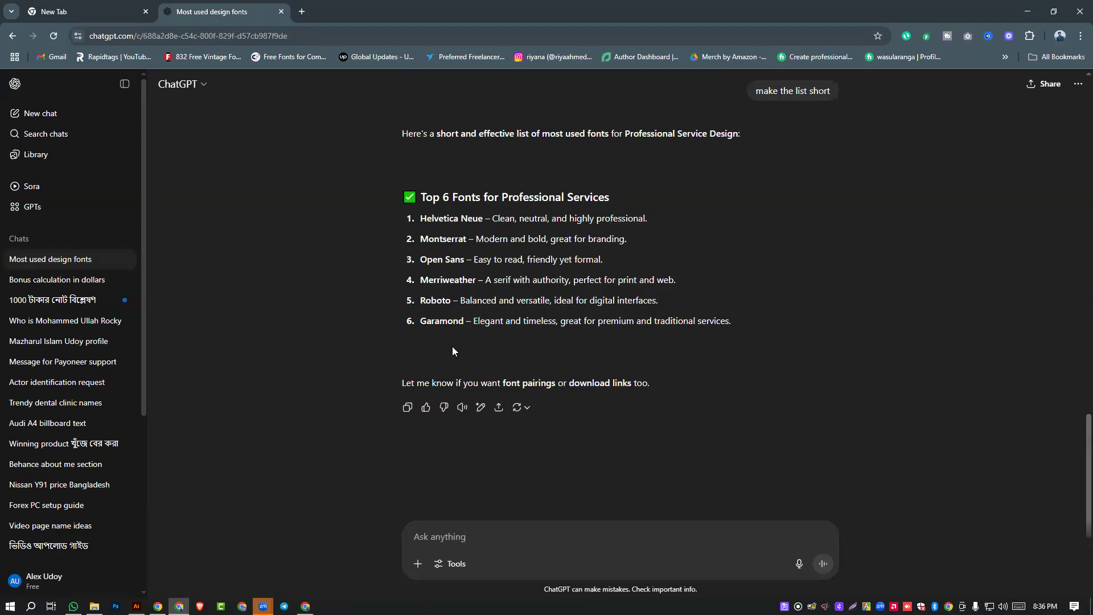
# - Run Google searches in new tabs for the fonts Garamond and Merriweather from ChatGPT's short list
pyautogui.doubleClick(442, 321)
pyautogui.rightClick(441, 321)
pyautogui.click(504, 370)
pyautogui.click(231, 7)
pyautogui.doubleClick(446, 281)
pyautogui.rightClick(446, 282)
pyautogui.click(477, 328)
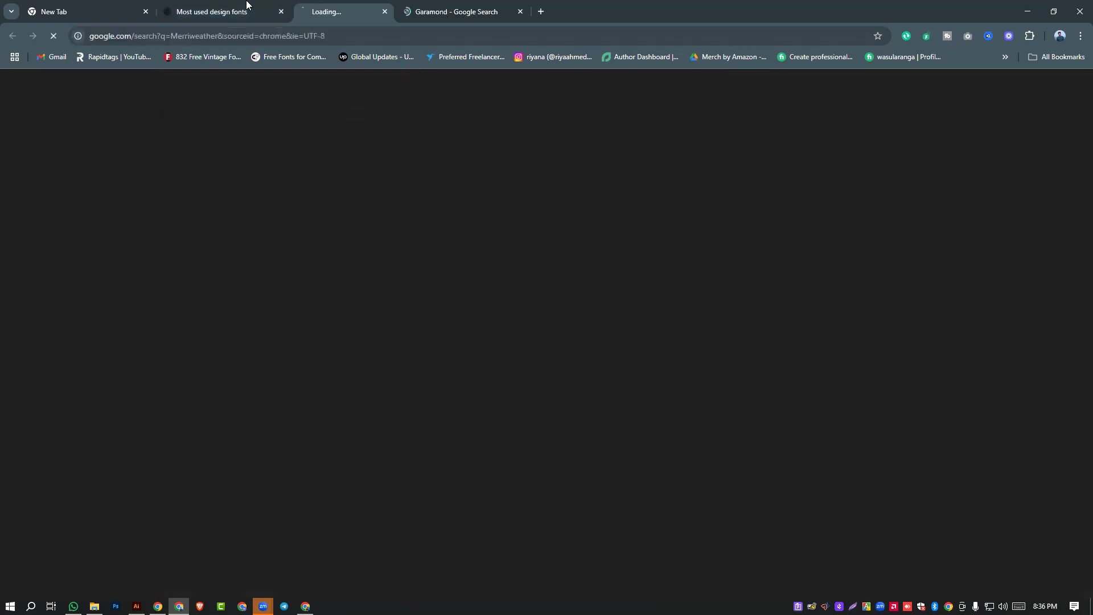
# - Look through the Google results for Garamond for font download sources
pyautogui.click(460, 12)
pyautogui.scroll(-3, 416, 342)
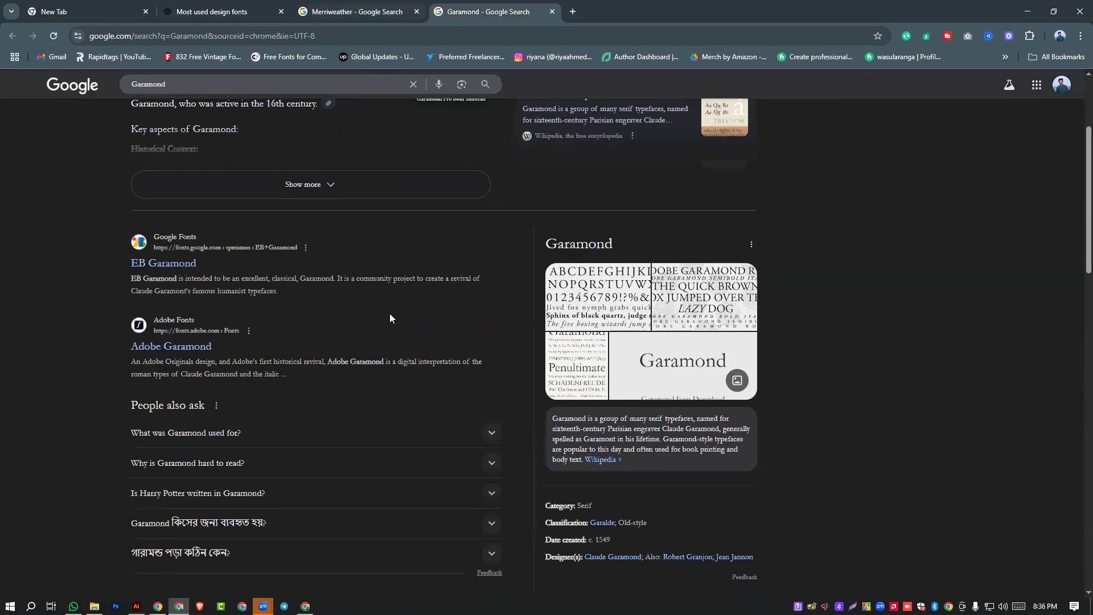
pyautogui.scroll(3, 366, 337)
# - Open the Google Fonts page for Merriweather from its search results and start downloading the font family
pyautogui.click(297, 6)
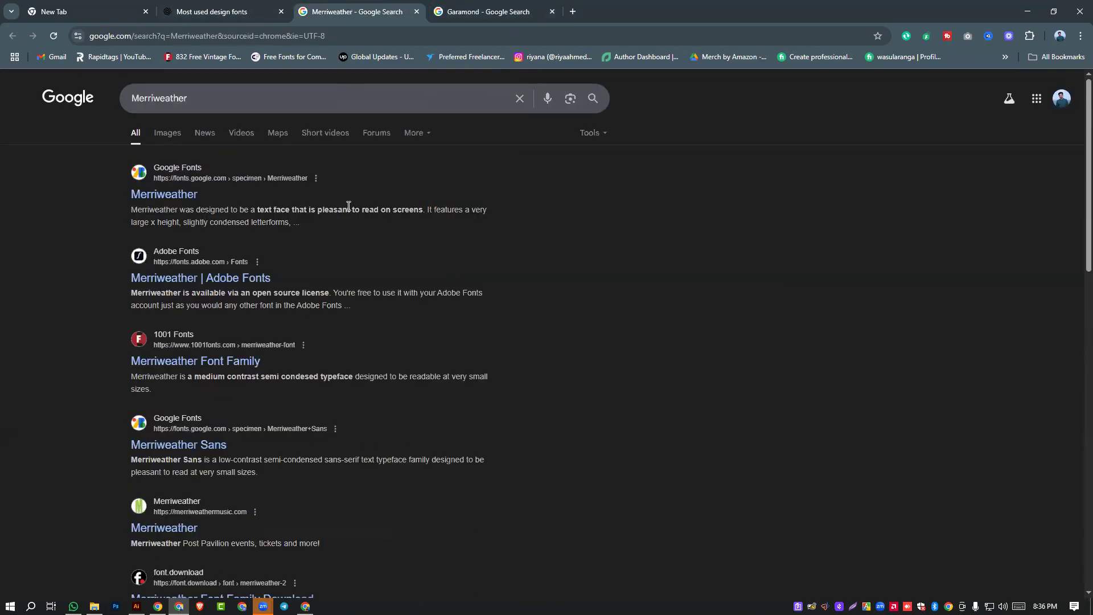
pyautogui.click(155, 195)
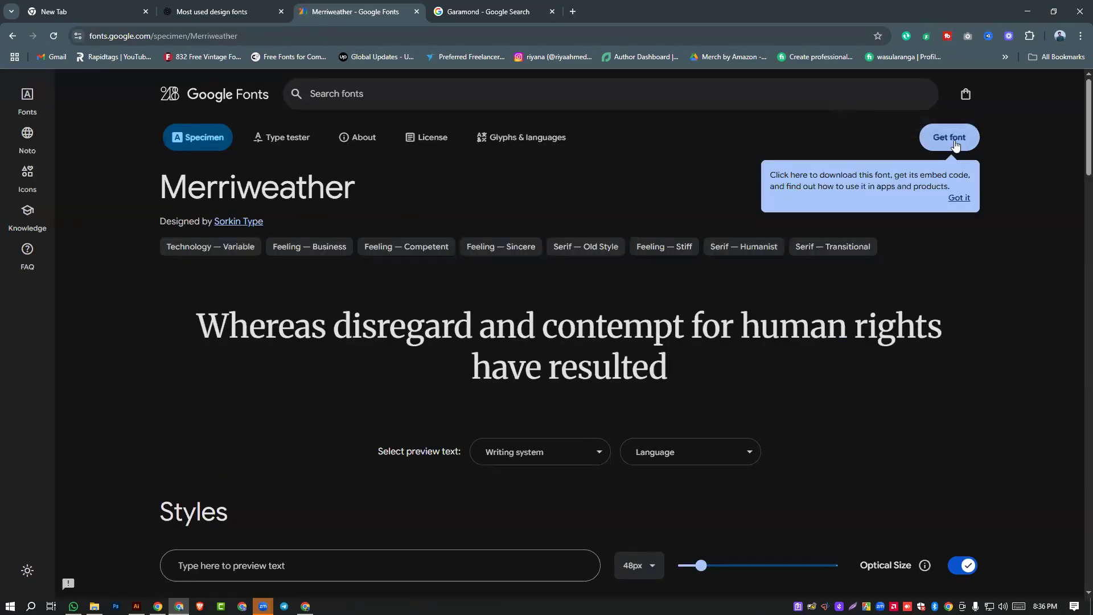
pyautogui.click(957, 145)
pyautogui.click(905, 259)
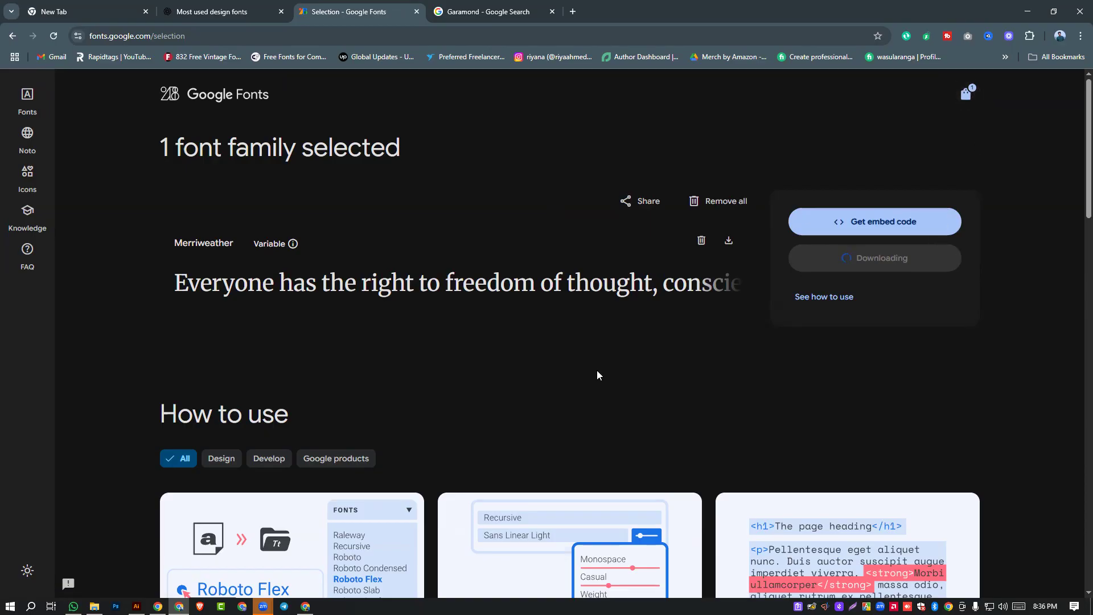
pyautogui.click(203, 9)
pyautogui.click(353, 11)
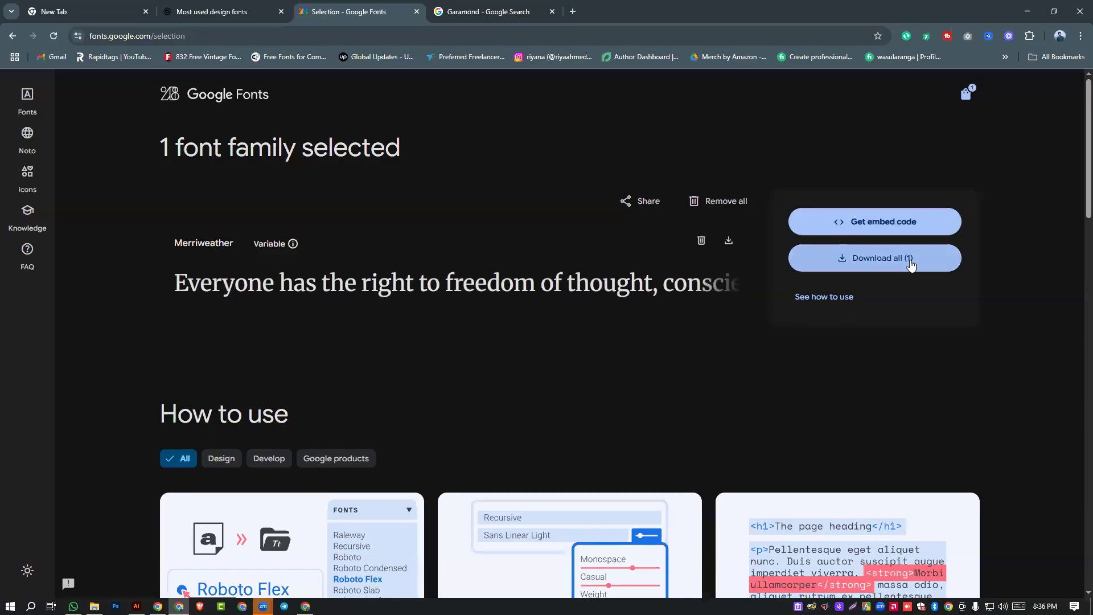
pyautogui.click(911, 262)
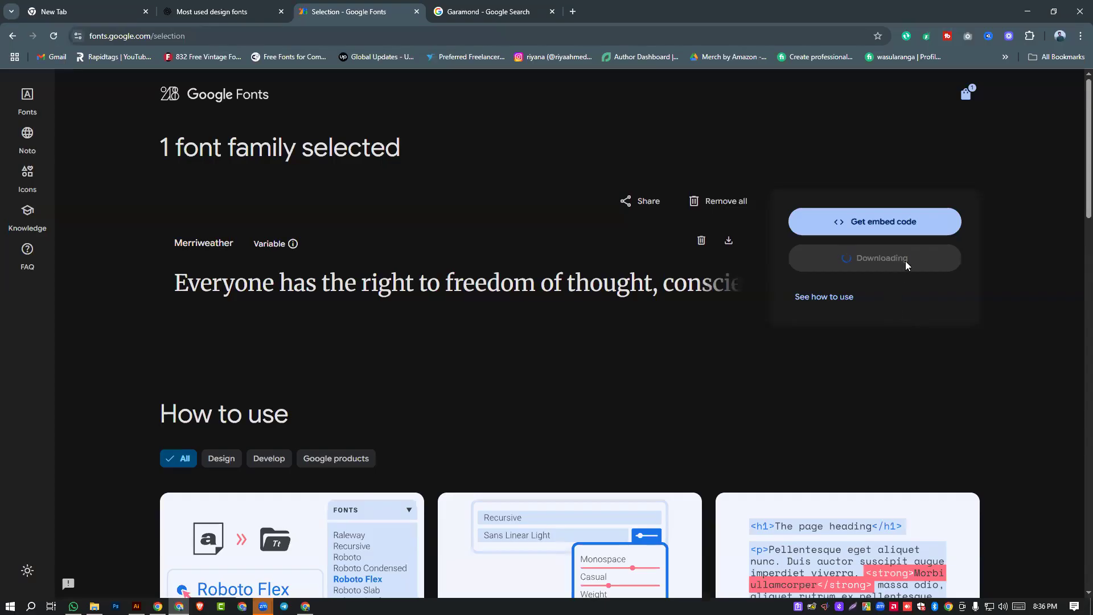
# - Switch to Illustrator, set the Lorem ipsum text's font to Poppins and nudge it to the safe-area guide's right edge
pyautogui.click(228, 11)
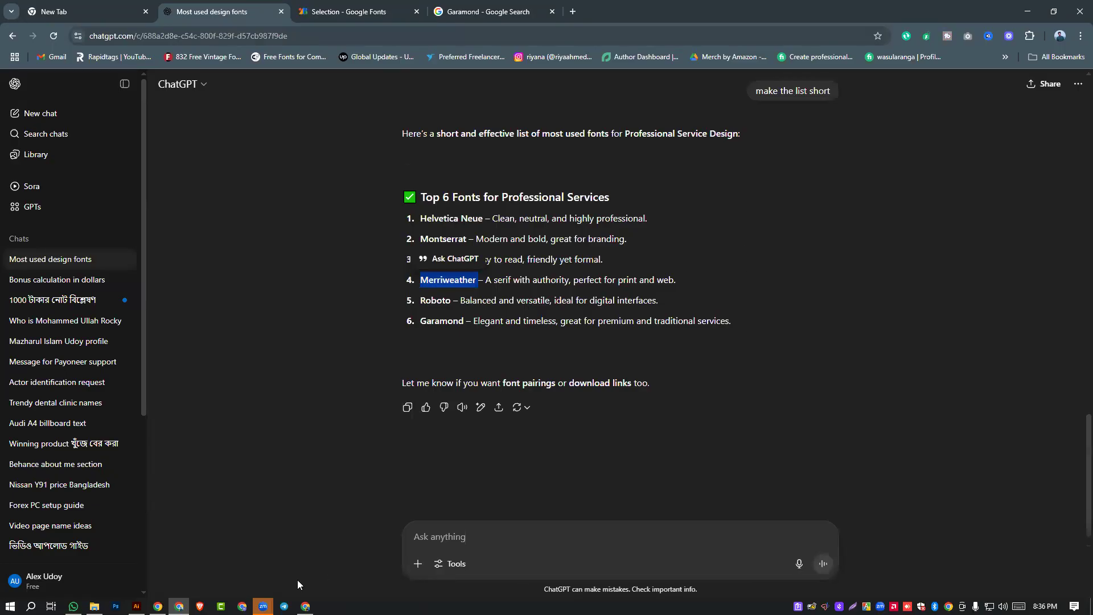
pyautogui.click(263, 605)
pyautogui.click(136, 605)
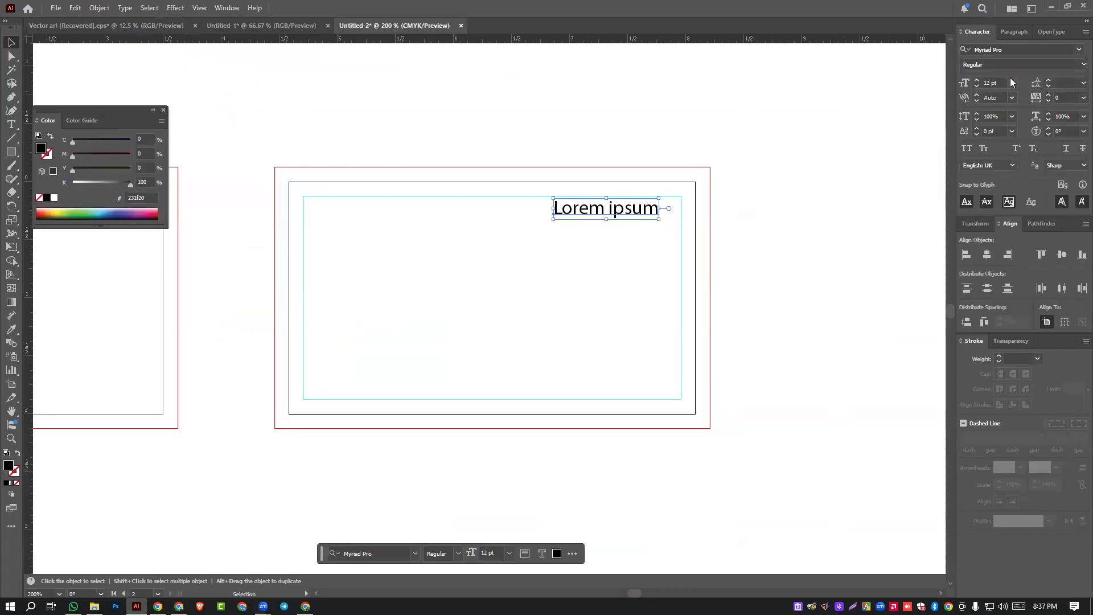
pyautogui.click(1079, 49)
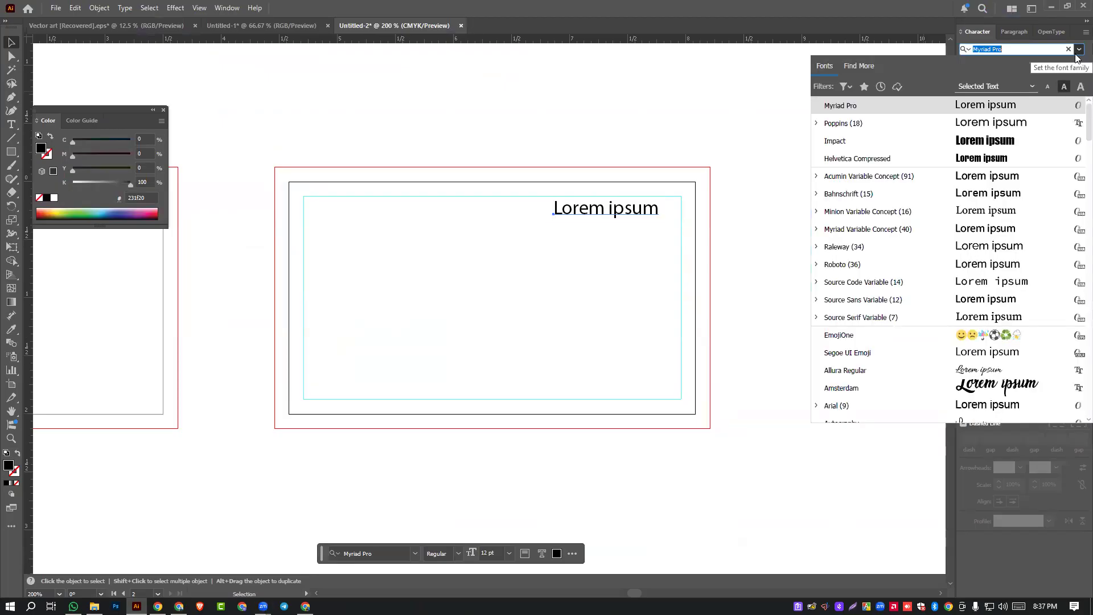
pyautogui.click(896, 123)
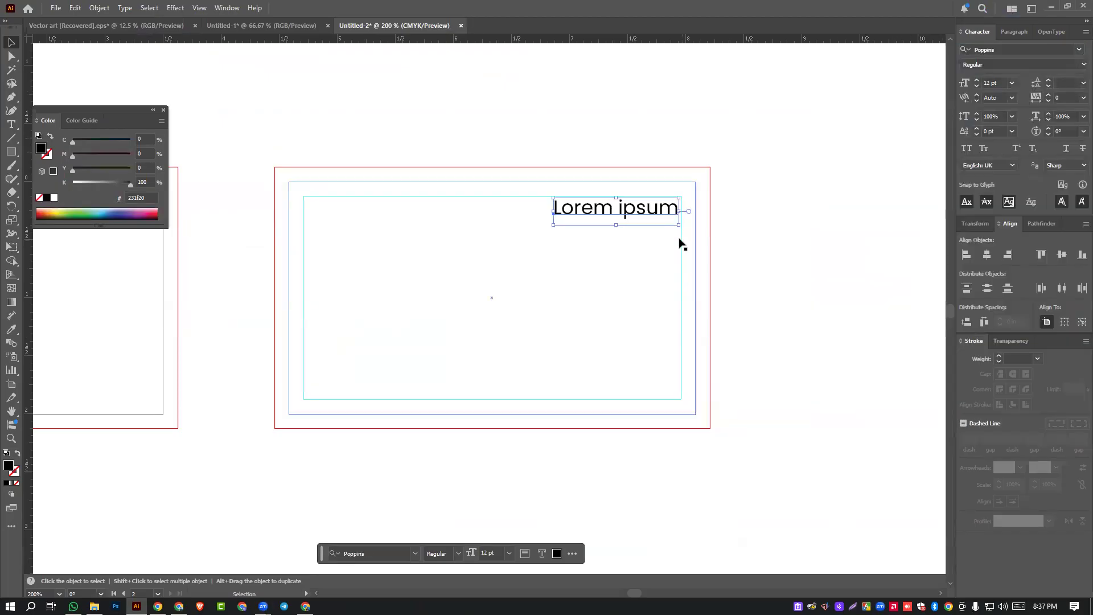
pyautogui.moveTo(617, 213)
pyautogui.mouseDown()
pyautogui.moveTo(604, 214)
pyautogui.moveTo(620, 212)
pyautogui.mouseUp()
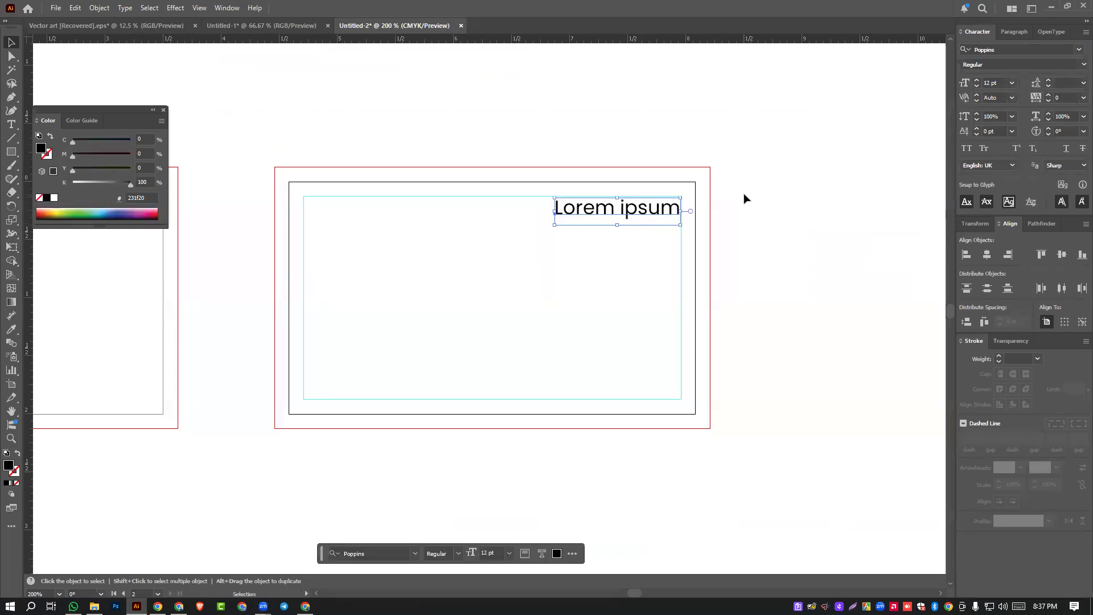
# - Set the Lorem ipsum text's font style to SemiBold and apply All Caps
pyautogui.click(1076, 64)
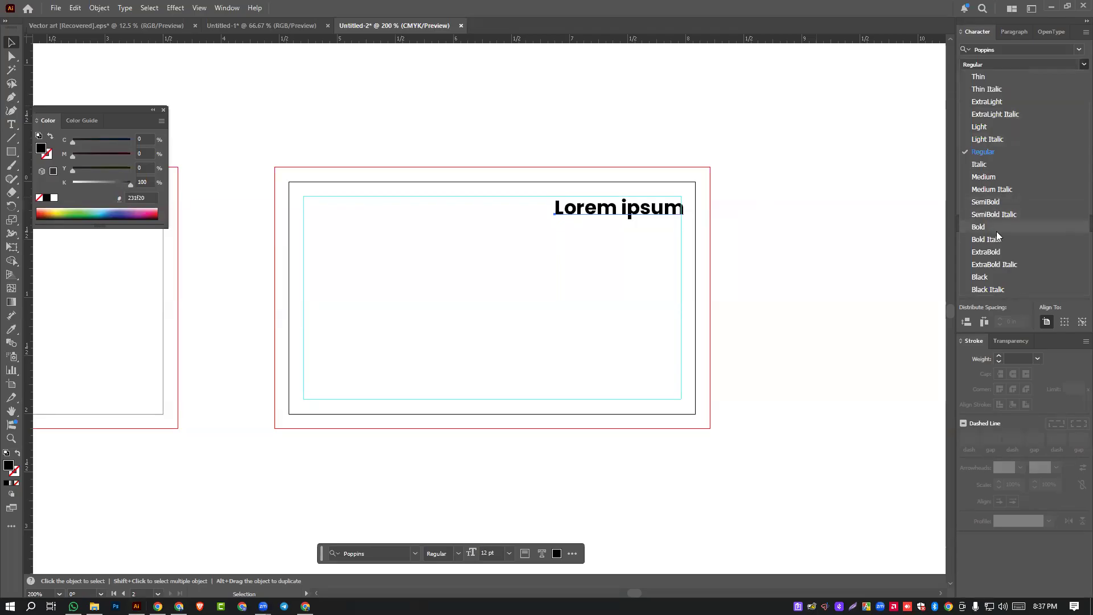
pyautogui.click(979, 207)
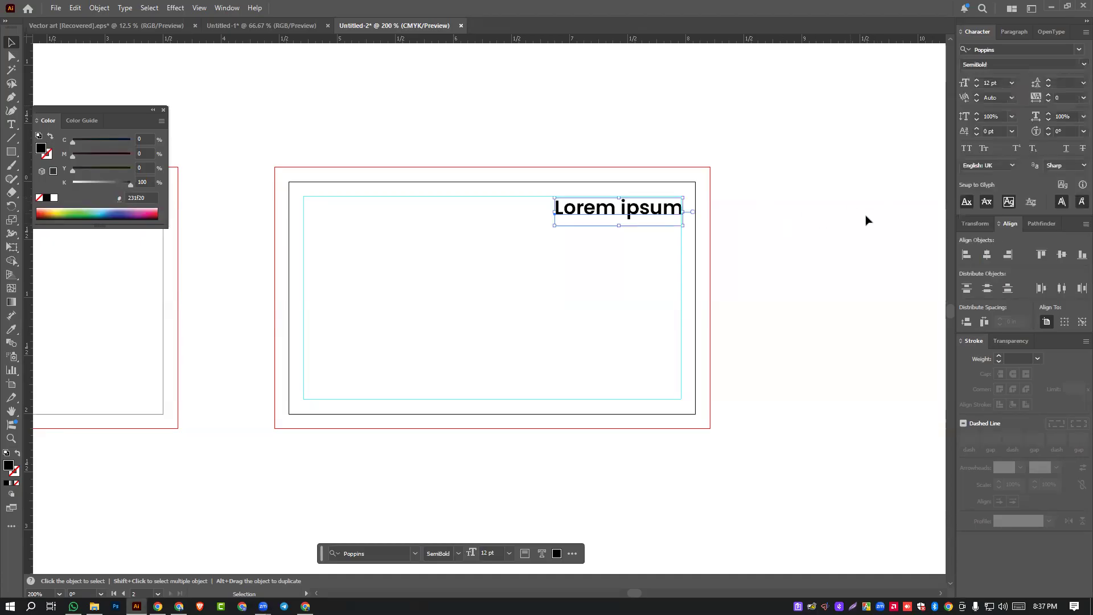
pyautogui.click(966, 149)
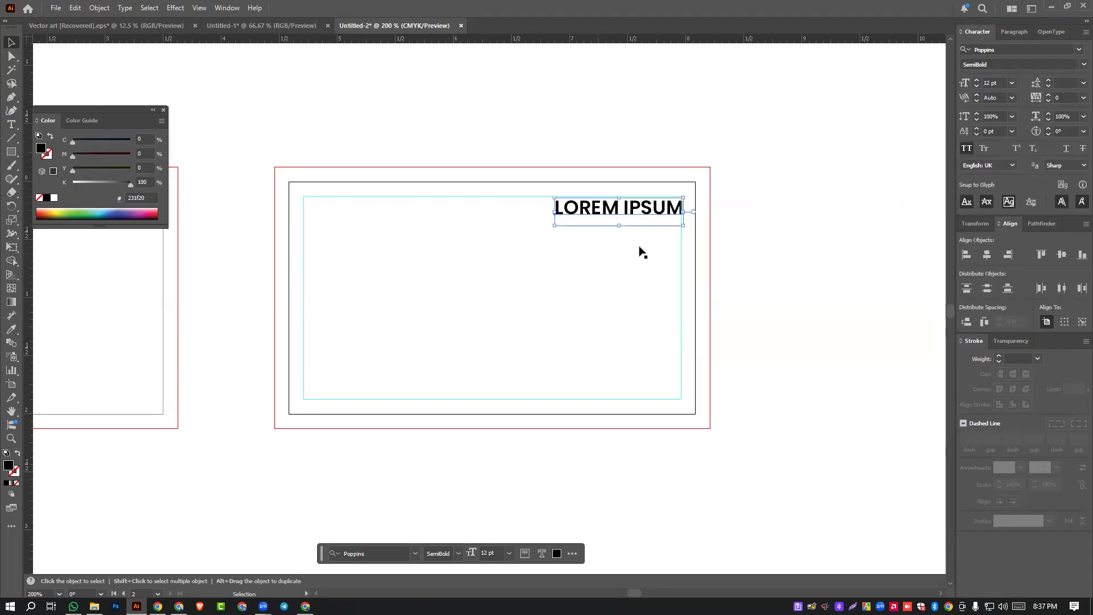
# - Align the LOREM IPSUM text with the right edge of the safe-area guide, using Align To Selection
pyautogui.keyDown('shift'); pyautogui.click(681, 301); pyautogui.keyUp('shift')
pyautogui.click(825, 268)
pyautogui.moveTo(627, 214); pyautogui.dragTo(609, 214)
pyautogui.keyDown('shift'); pyautogui.click(681, 267); pyautogui.keyUp('shift')
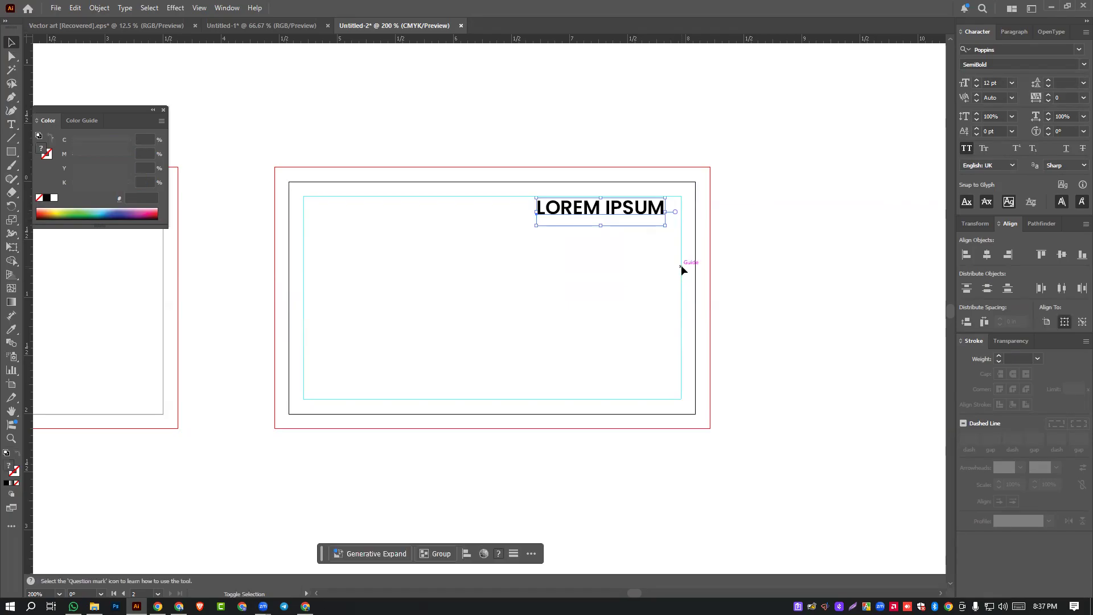
pyautogui.click(1006, 256)
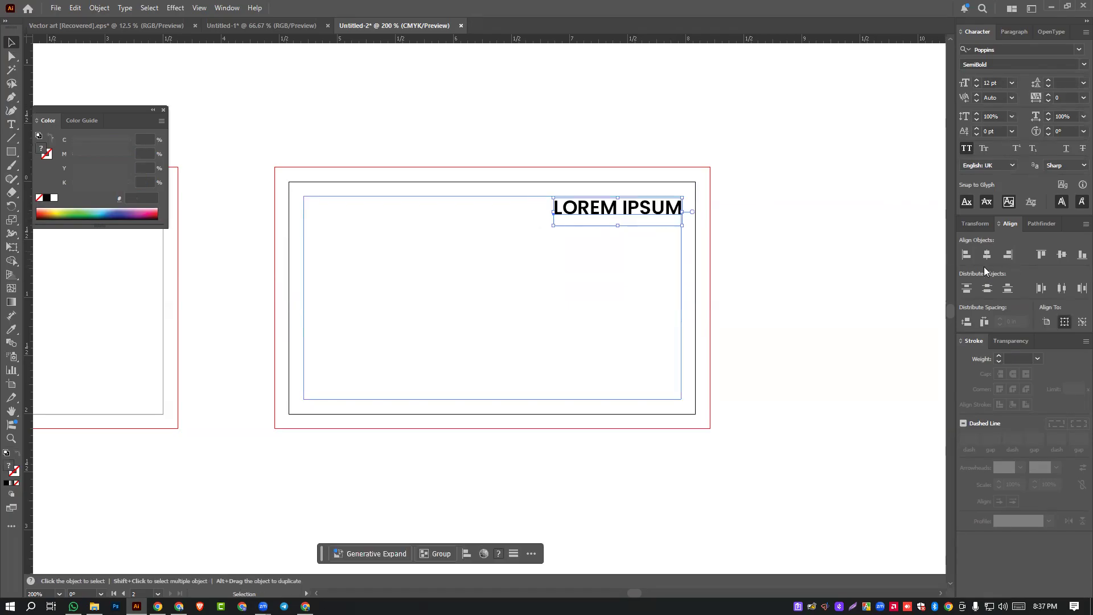
pyautogui.click(794, 256)
# - Align the LOREM IPSUM text with the top edge of the safe-area guide, undoing the misplaced first alignment
pyautogui.scroll(6, 605, 275)
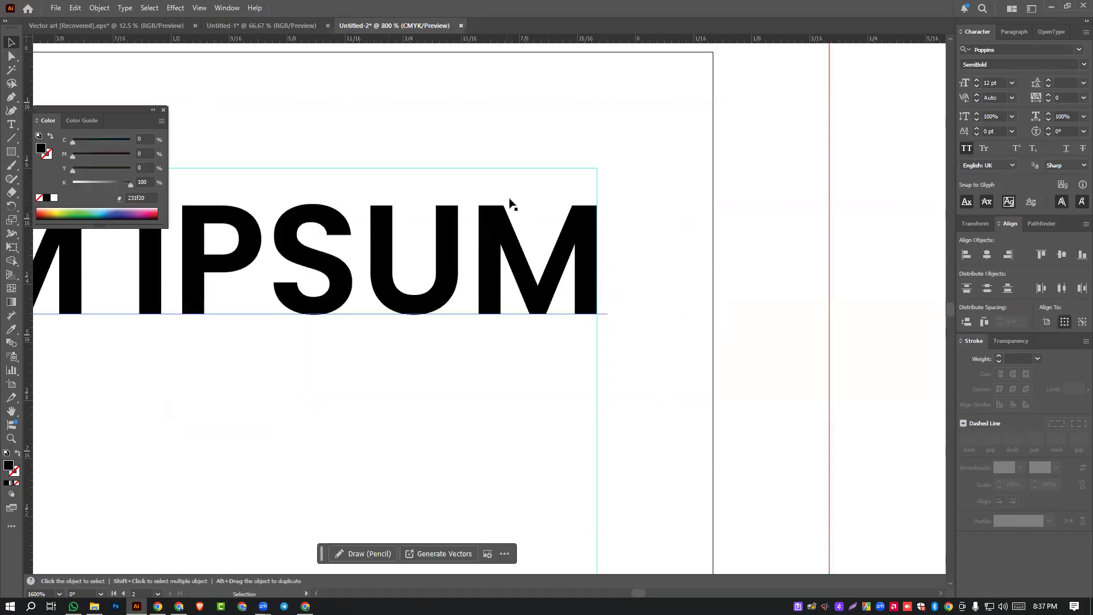
pyautogui.click(512, 169)
pyautogui.click(1039, 256)
pyautogui.hotkey('ctrl', 'z')
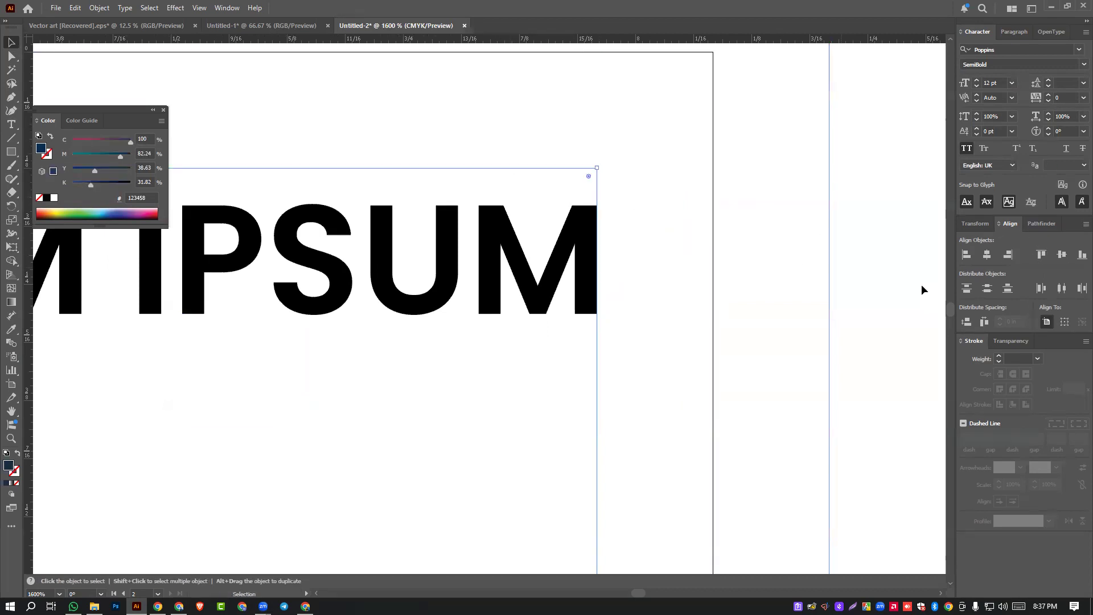
pyautogui.keyDown('shift'); pyautogui.click(551, 285); pyautogui.keyUp('shift')
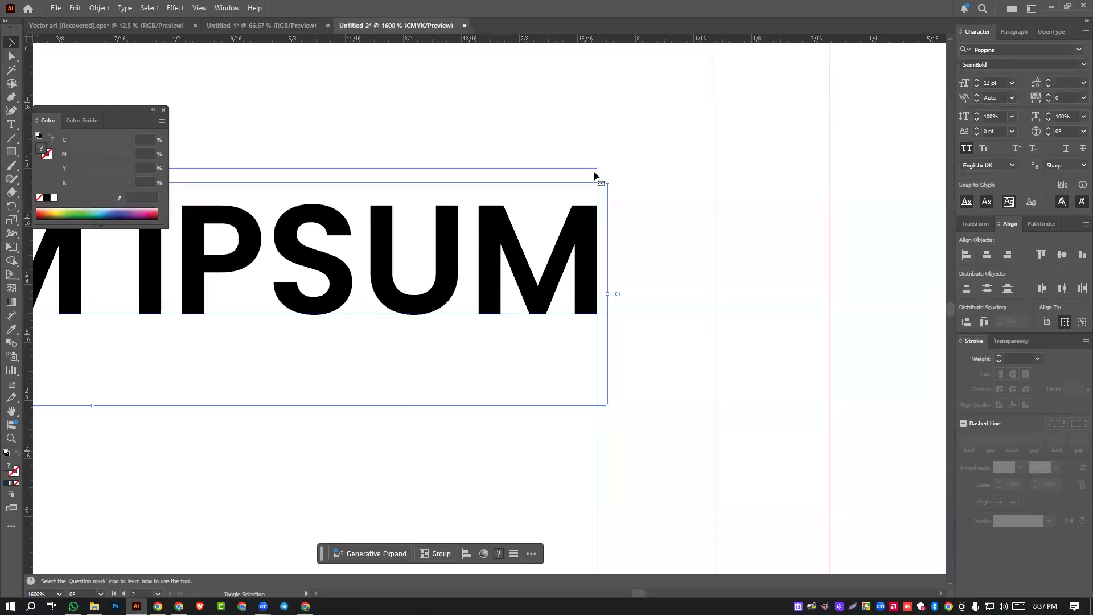
pyautogui.click(1038, 254)
pyautogui.click(871, 281)
pyautogui.scroll(-3, 569, 193)
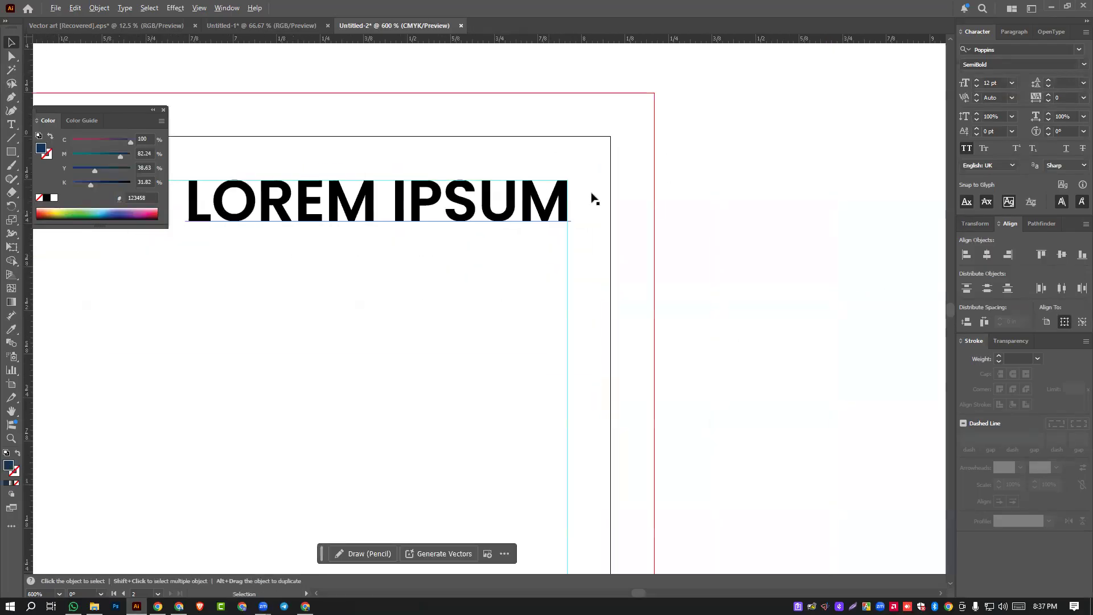
pyautogui.scroll(-2, 503, 196)
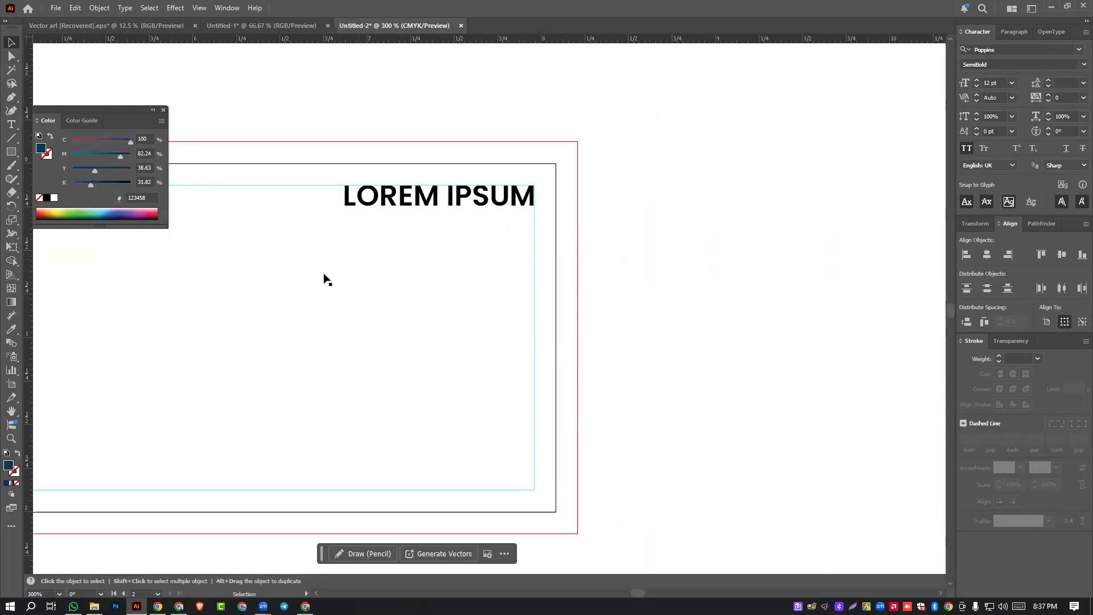
# - Duplicate the LOREM IPSUM text directly below itself and replace the copy's wording with "TITEL"
pyautogui.moveTo(311, 278); pyautogui.dragTo(581, 256)
pyautogui.moveTo(741, 176); pyautogui.dragTo(747, 211)
pyautogui.doubleClick(747, 211)
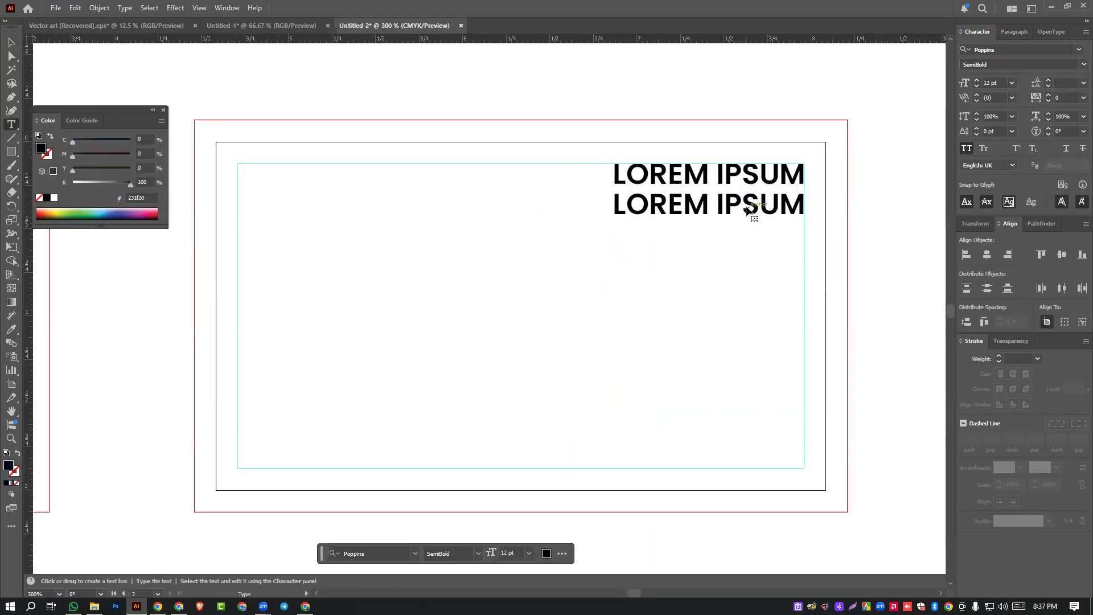
pyautogui.tripleClick(748, 211)
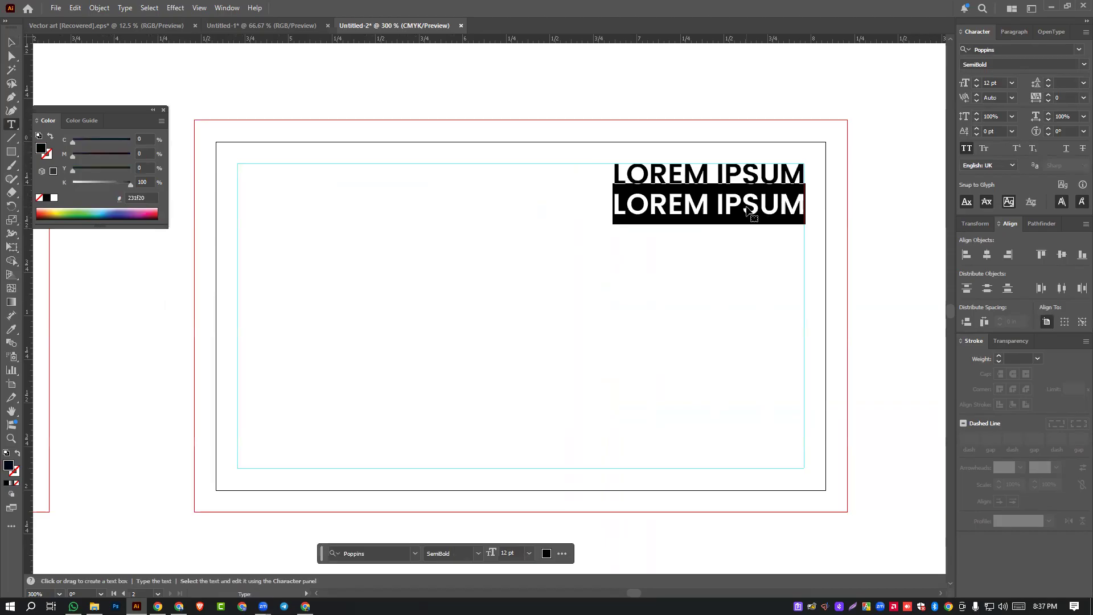
pyautogui.write('TITEL')
pyautogui.press('Escape')
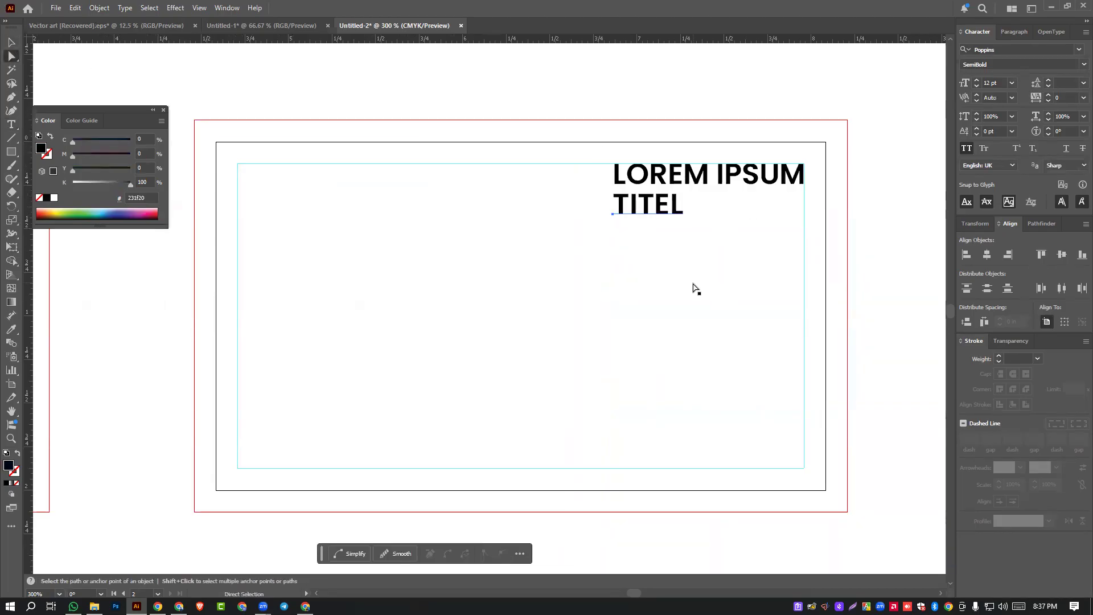
# - Align the TITEL text with the safe area's right edge and set its font style to Light
pyautogui.moveTo(676, 212); pyautogui.dragTo(775, 213)
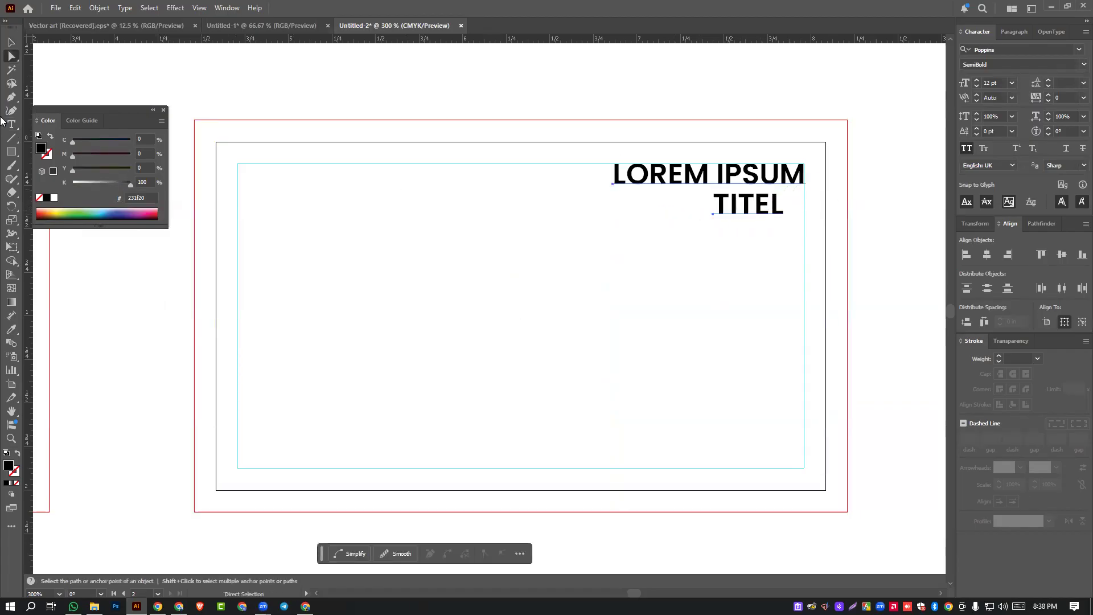
pyautogui.click(11, 42)
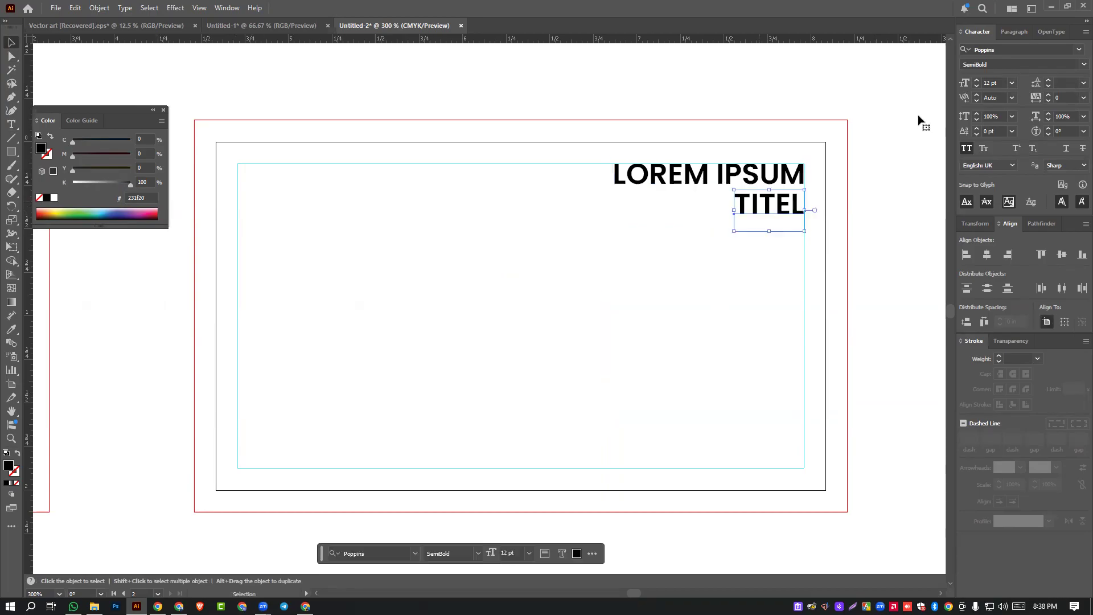
pyautogui.click(1077, 64)
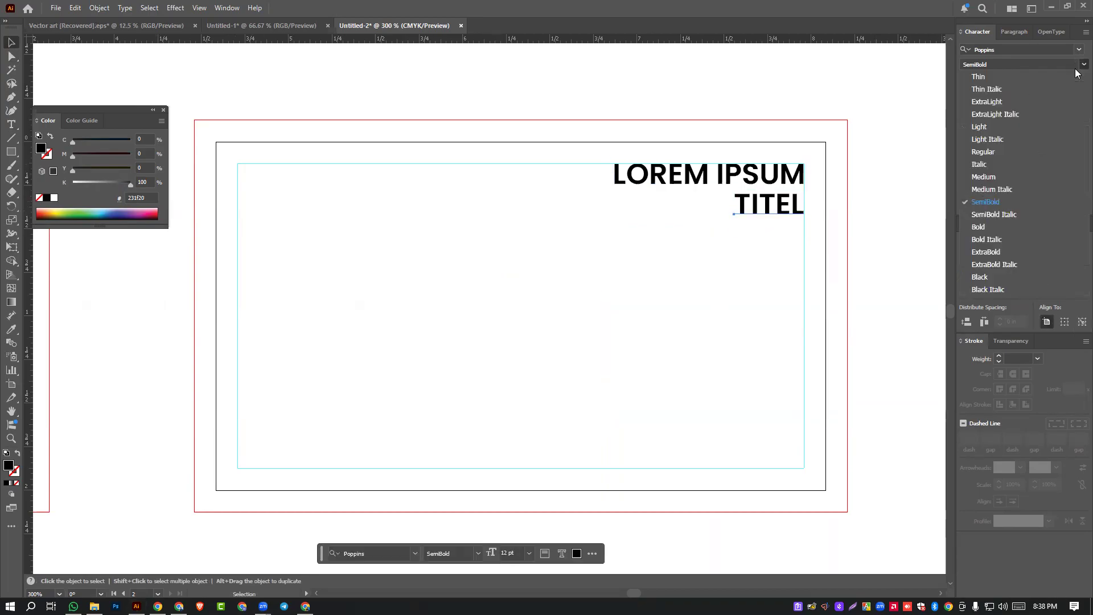
pyautogui.click(988, 127)
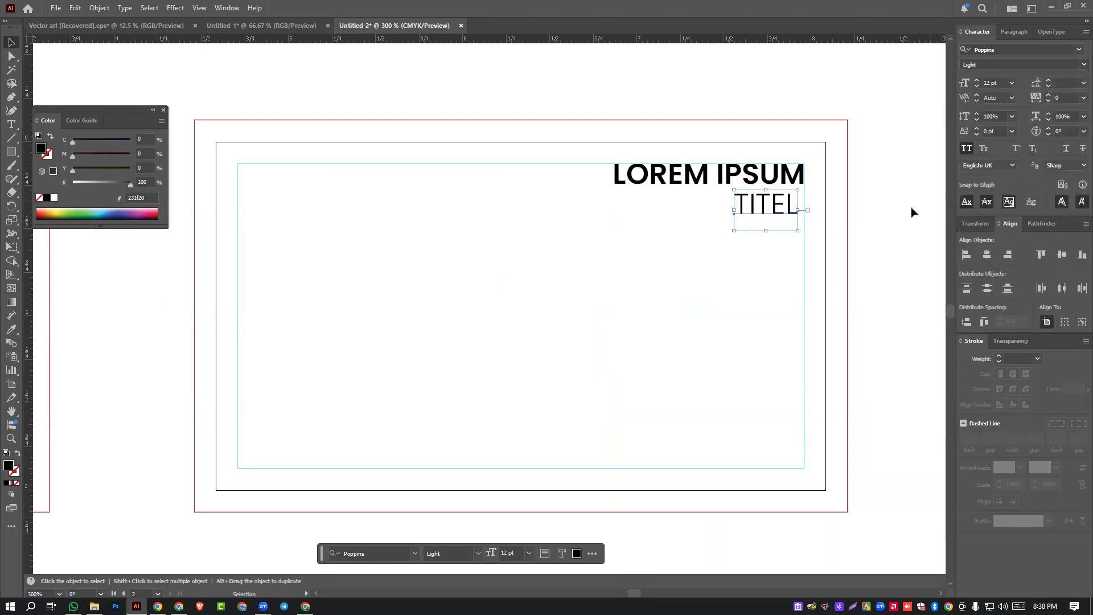
pyautogui.click(866, 171)
pyautogui.click(763, 180)
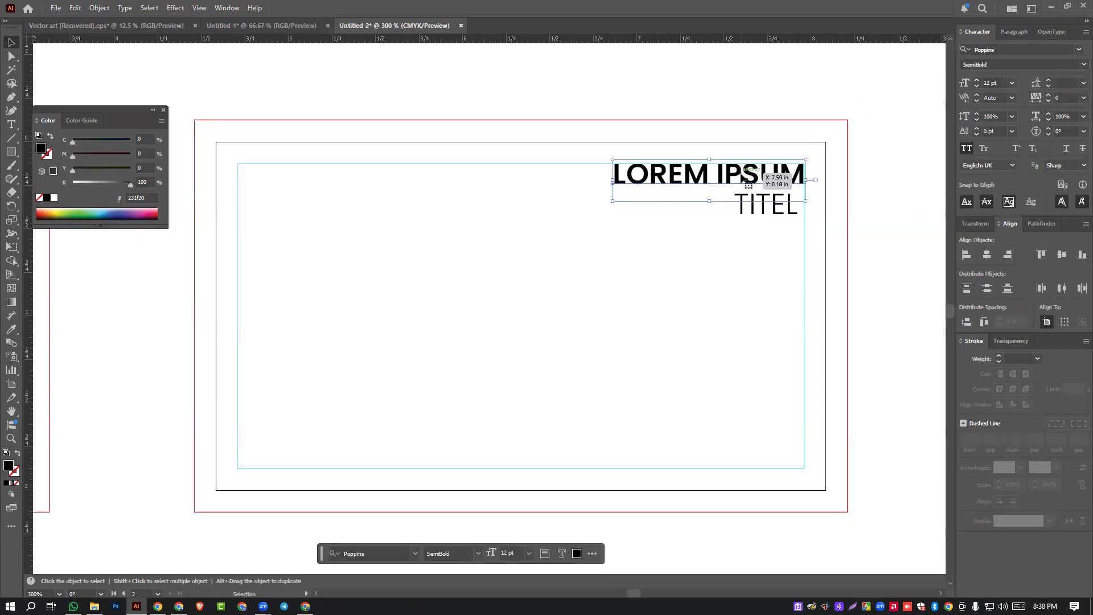
pyautogui.click(755, 206)
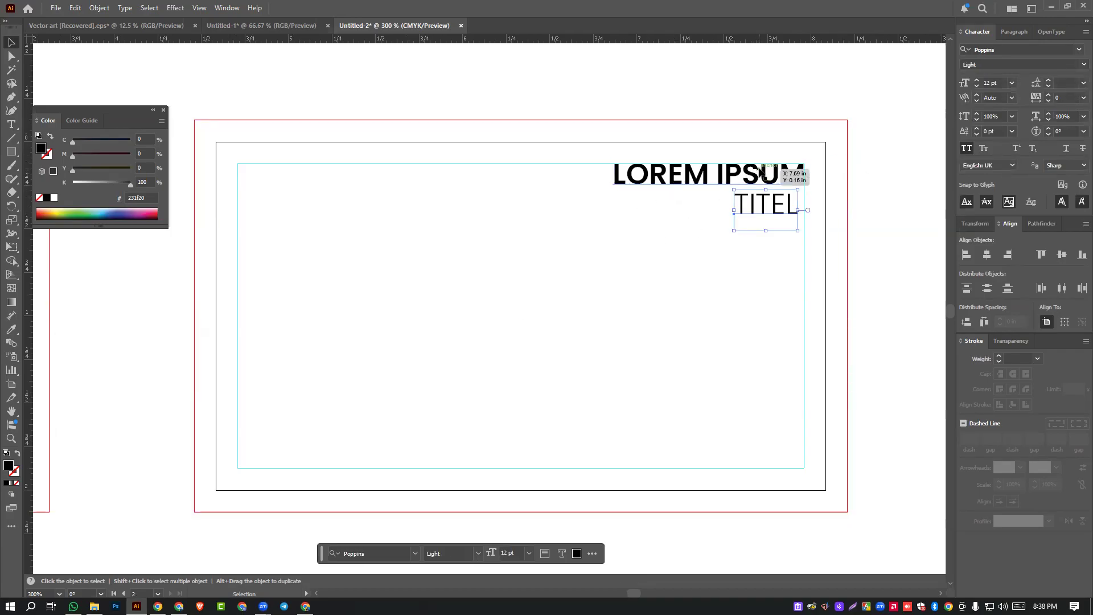
# - Set the TITEL text's font size to 7 pt and its font style to Regular
pyautogui.click(993, 84)
pyautogui.write('7')
pyautogui.press('Return')
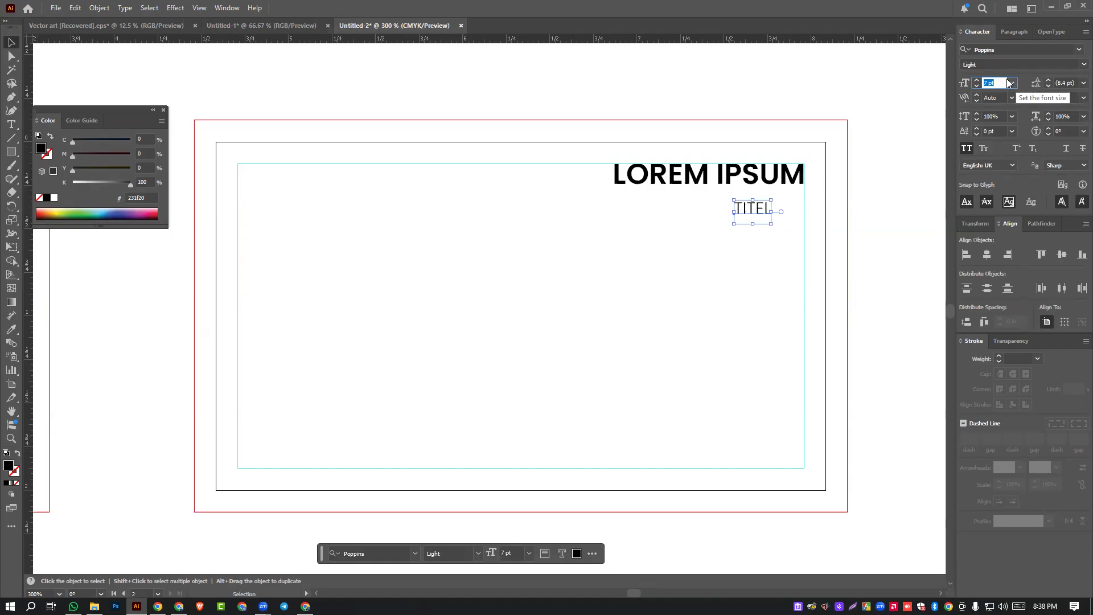
pyautogui.click(1083, 64)
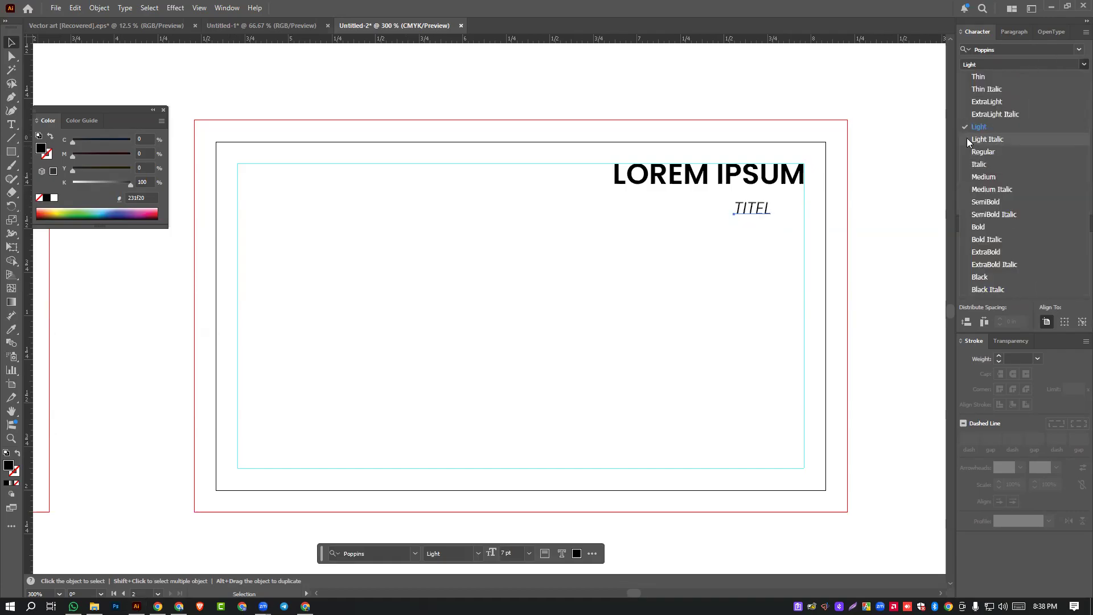
pyautogui.click(1015, 153)
pyautogui.click(896, 222)
pyautogui.click(771, 210)
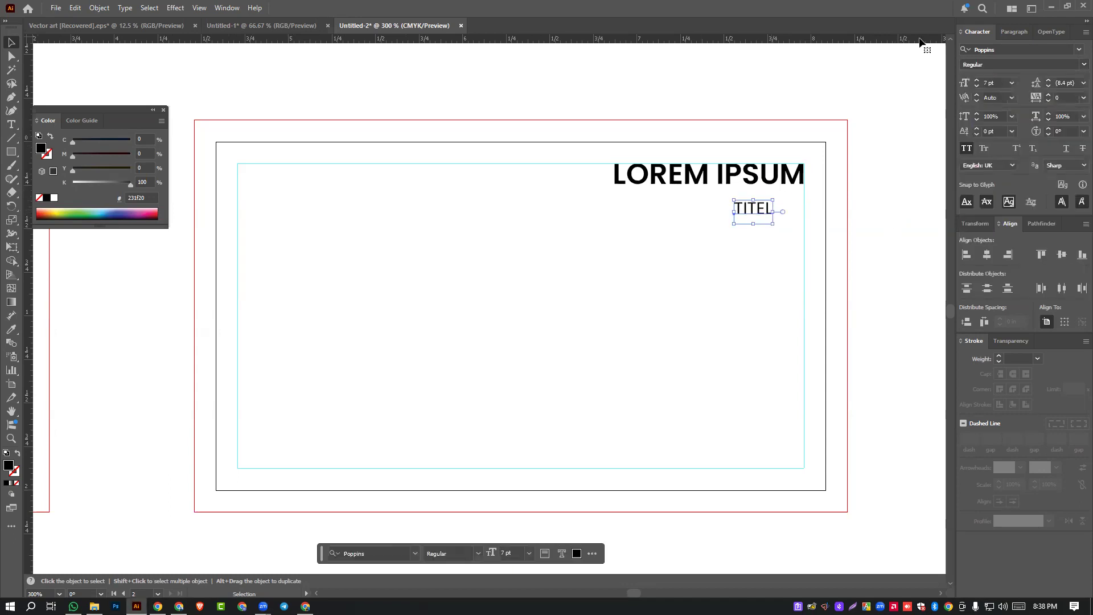
# - Increase the TITEL text to 8 pt and align its right edge with the LOREM IPSUM text
pyautogui.click(977, 80)
pyautogui.click(729, 289)
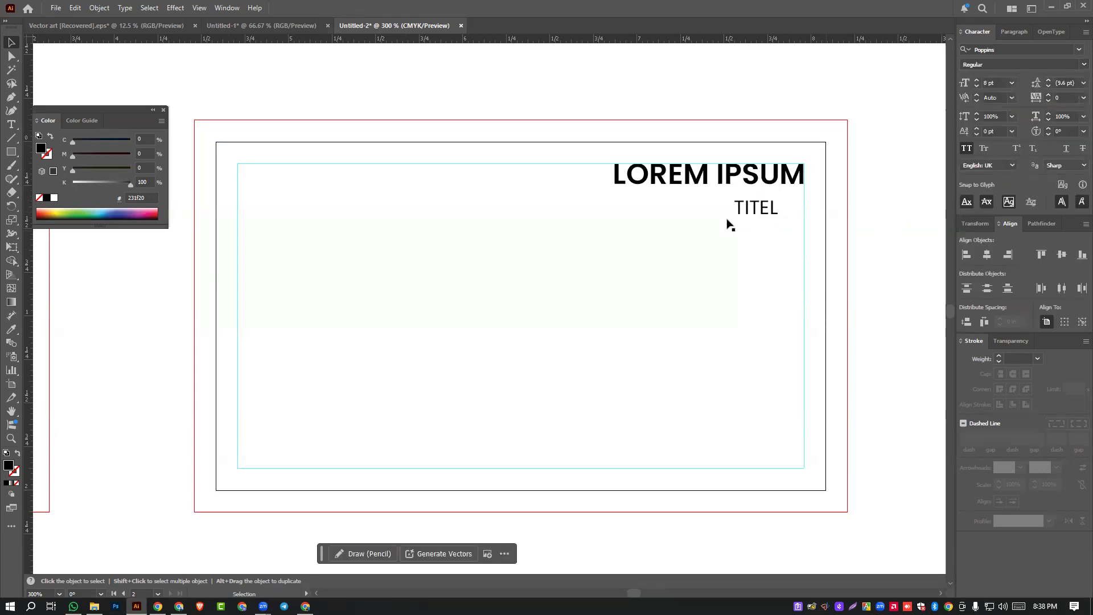
pyautogui.click(738, 208)
pyautogui.keyDown('shift'); pyautogui.click(778, 178); pyautogui.keyUp('shift')
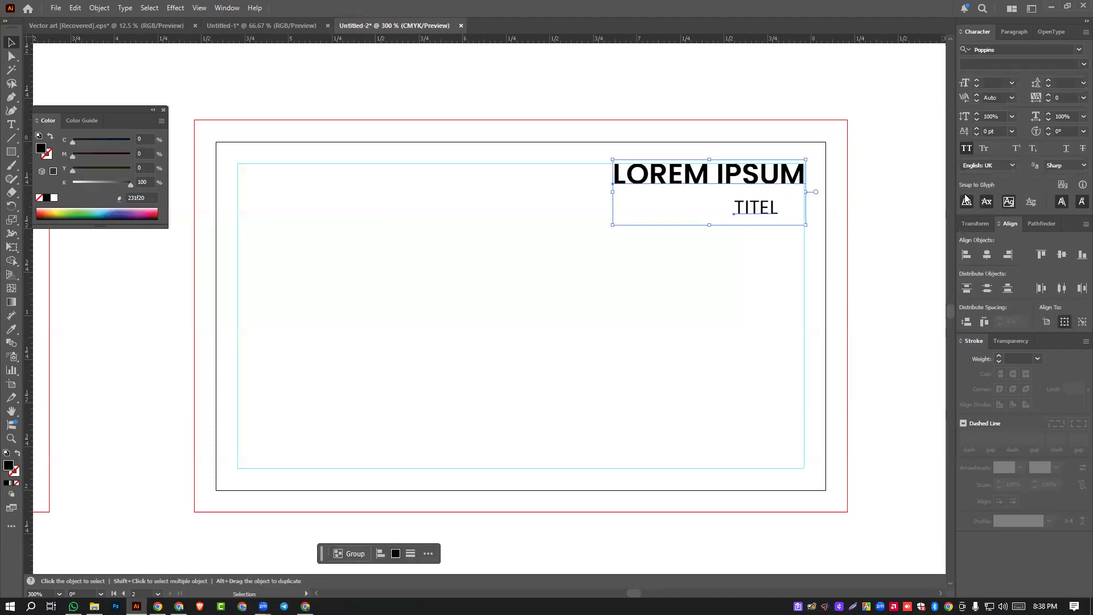
pyautogui.click(1008, 255)
pyautogui.click(871, 253)
# - Duplicate the TITEL text into a column of four copies in the lower part of the card
pyautogui.scroll(-3, 749, 224)
pyautogui.scroll(1, 757, 216)
pyautogui.moveTo(754, 206); pyautogui.dragTo(744, 259)
pyautogui.hotkey('ctrl', 'z')
pyautogui.moveTo(759, 221); pyautogui.dragTo(719, 322)
pyautogui.hotkey('ctrl', 'z')
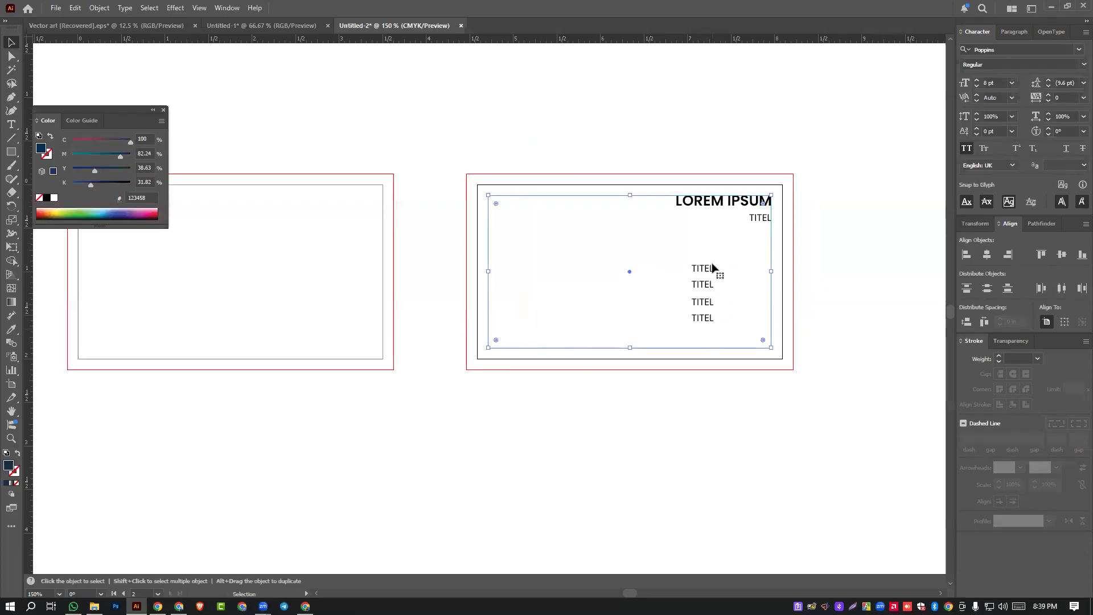
# - Move the lowest TITEL copy slightly down and distribute the four TITEL copies with even vertical spacing
pyautogui.press('a')
pyautogui.moveTo(490, 415); pyautogui.dragTo(557, 194)
pyautogui.press('v')
pyautogui.click(555, 189)
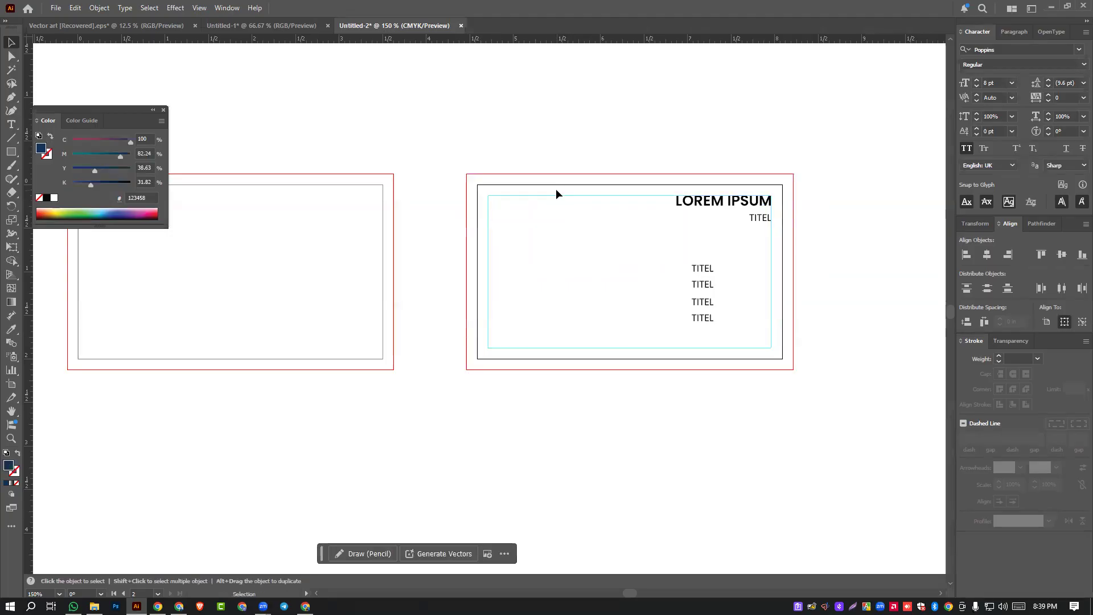
pyautogui.click(691, 321)
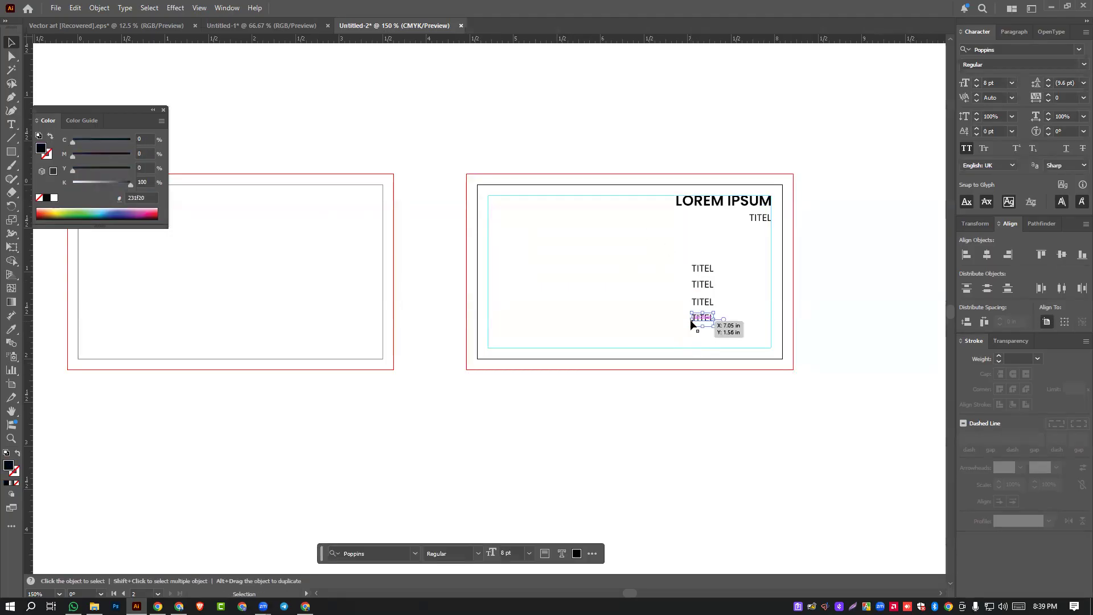
pyautogui.moveTo(691, 323); pyautogui.dragTo(691, 333)
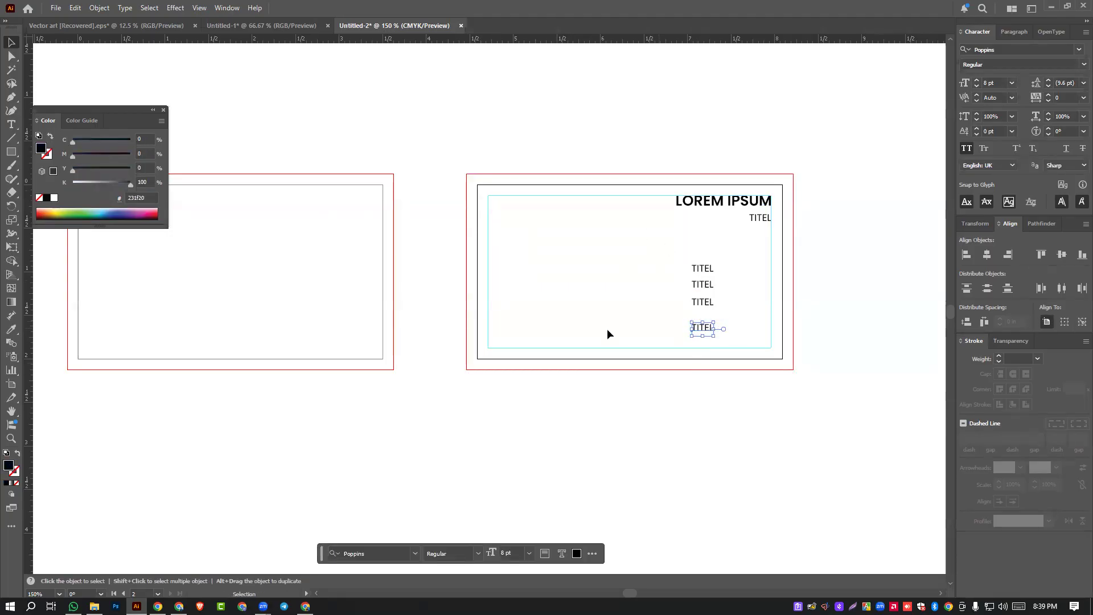
pyautogui.moveTo(652, 249); pyautogui.dragTo(720, 353)
pyautogui.click(987, 288)
pyautogui.click(886, 338)
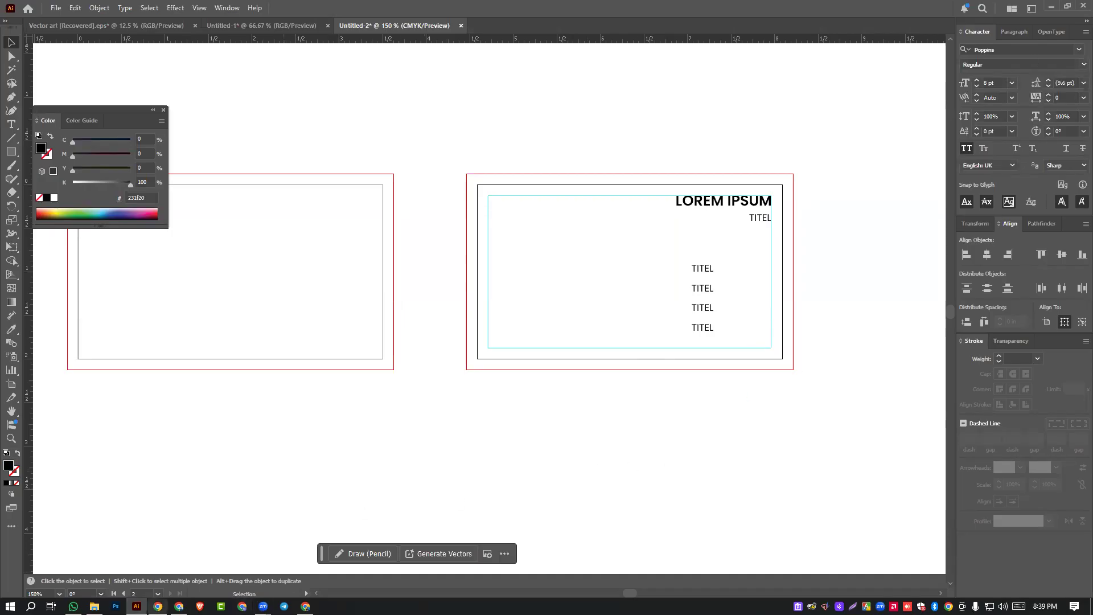
# - Switch to Chrome to review the color, font and mockup resources in the PDF, and return to Illustrator
pyautogui.click(157, 605)
pyautogui.scroll(3, 607, 318)
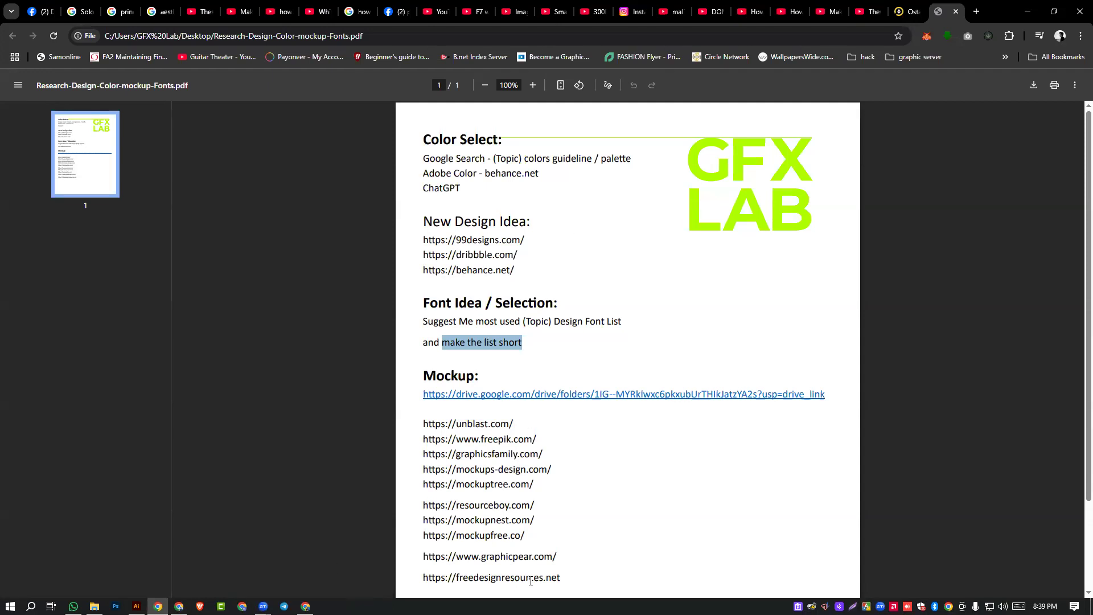
pyautogui.hotkey('alt', 'Tab')
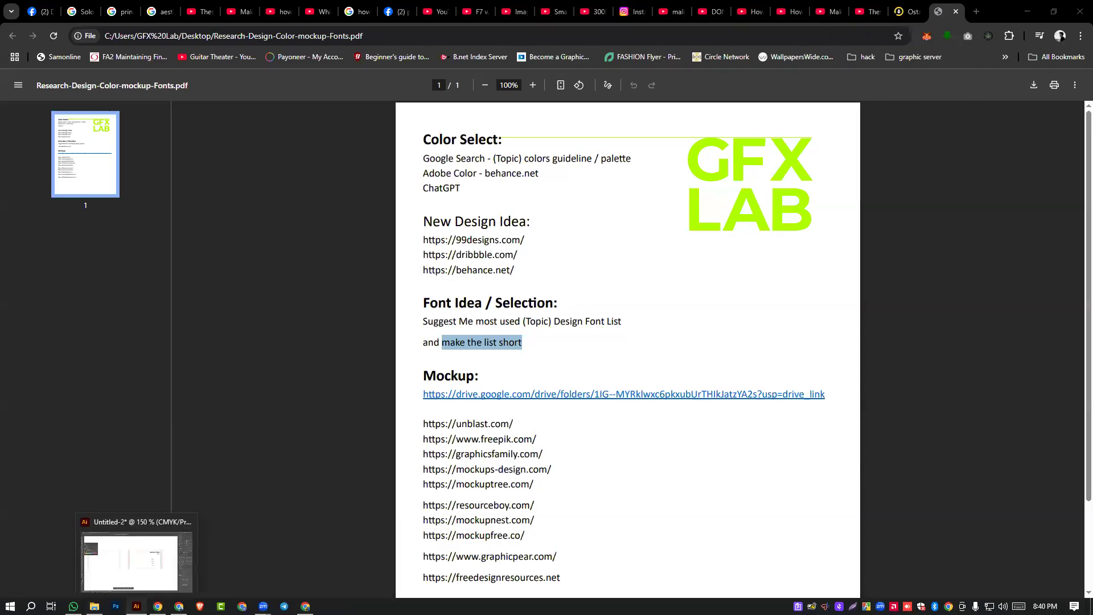
pyautogui.click(137, 605)
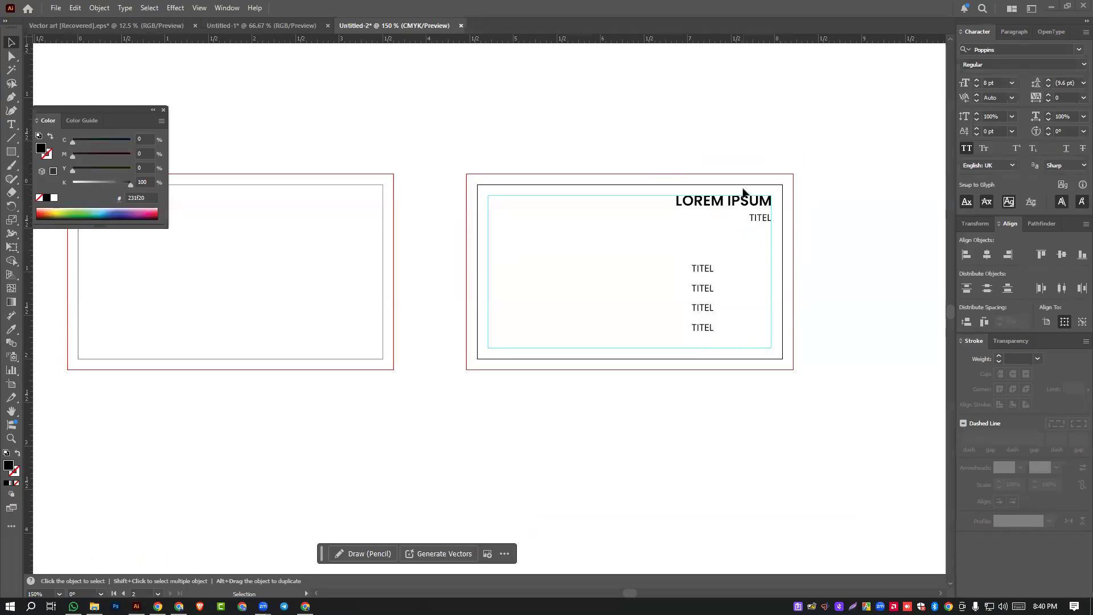
# - Try to stretch the LOREM IPSUM text horizontally across the safe area, and undo the stretch
pyautogui.click(727, 206)
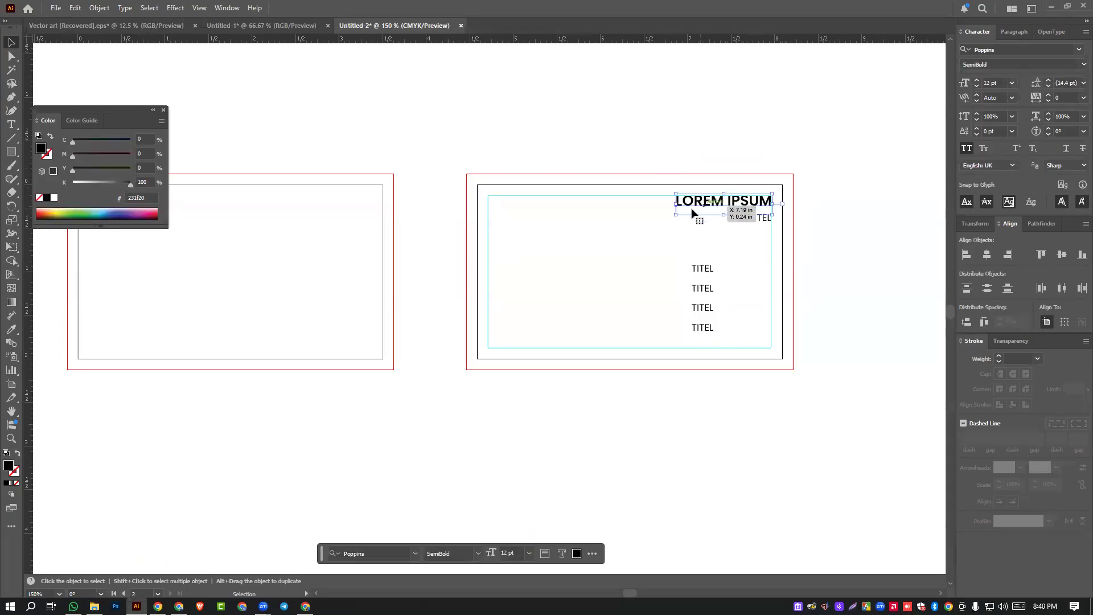
pyautogui.moveTo(675, 205); pyautogui.dragTo(535, 213)
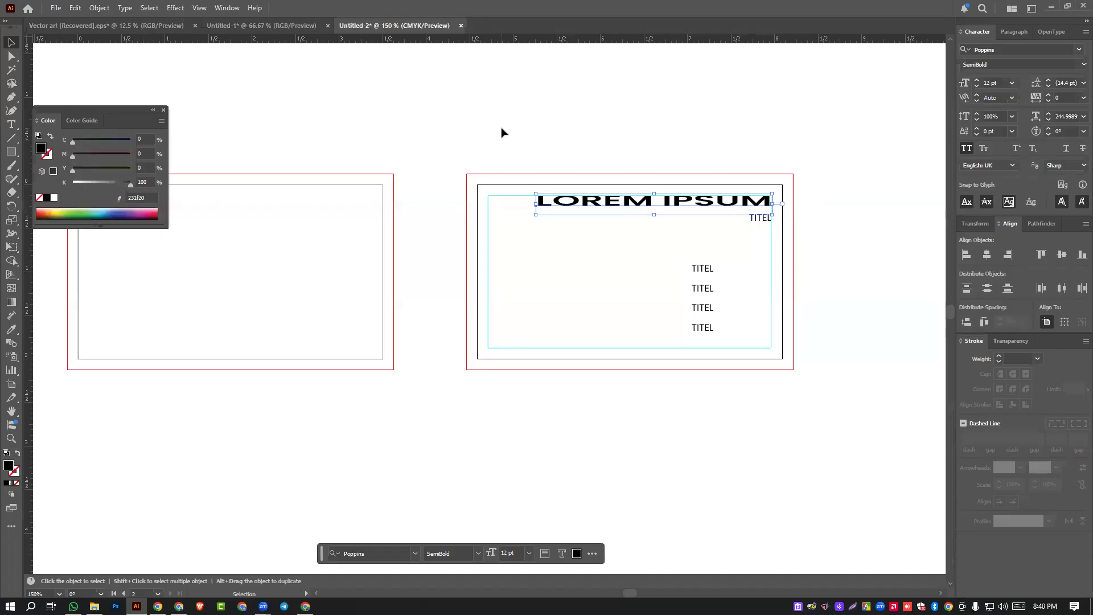
pyautogui.hotkey('ctrl', 'z')
# - Enlarge the LOREM IPSUM text to 17 pt and move it back against the safe area's right edge
pyautogui.click(977, 80)
pyautogui.click(976, 80)
pyautogui.click(977, 81)
pyautogui.moveTo(805, 207); pyautogui.dragTo(766, 210)
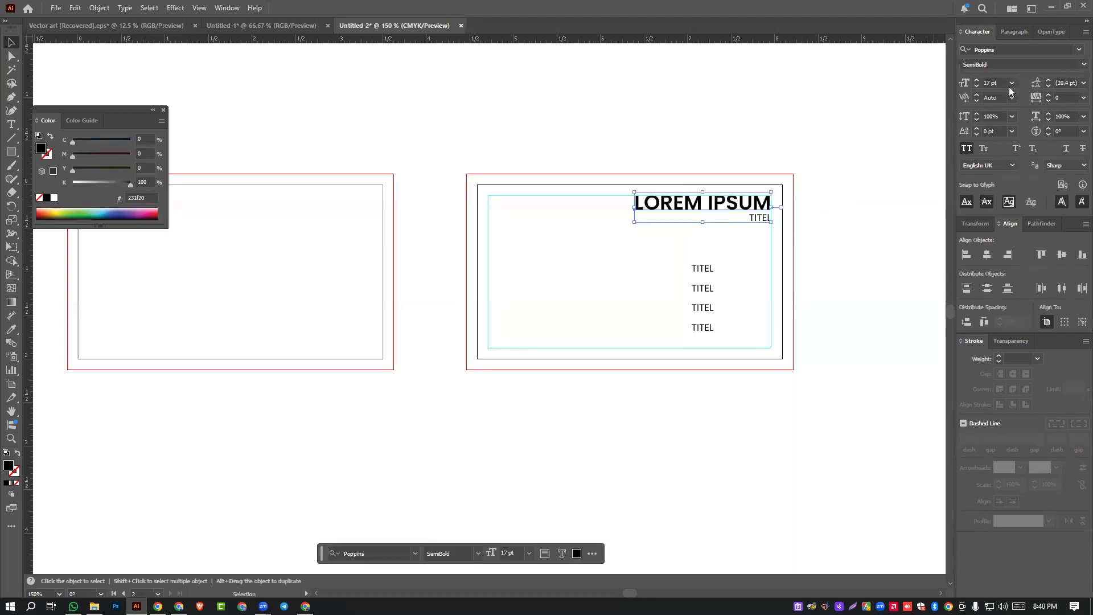
# - Enlarge the LOREM IPSUM text to 20 pt and place it inside the safe area's upper-right corner
pyautogui.click(977, 80)
pyautogui.click(977, 80)
pyautogui.click(976, 81)
pyautogui.moveTo(781, 214); pyautogui.dragTo(758, 213)
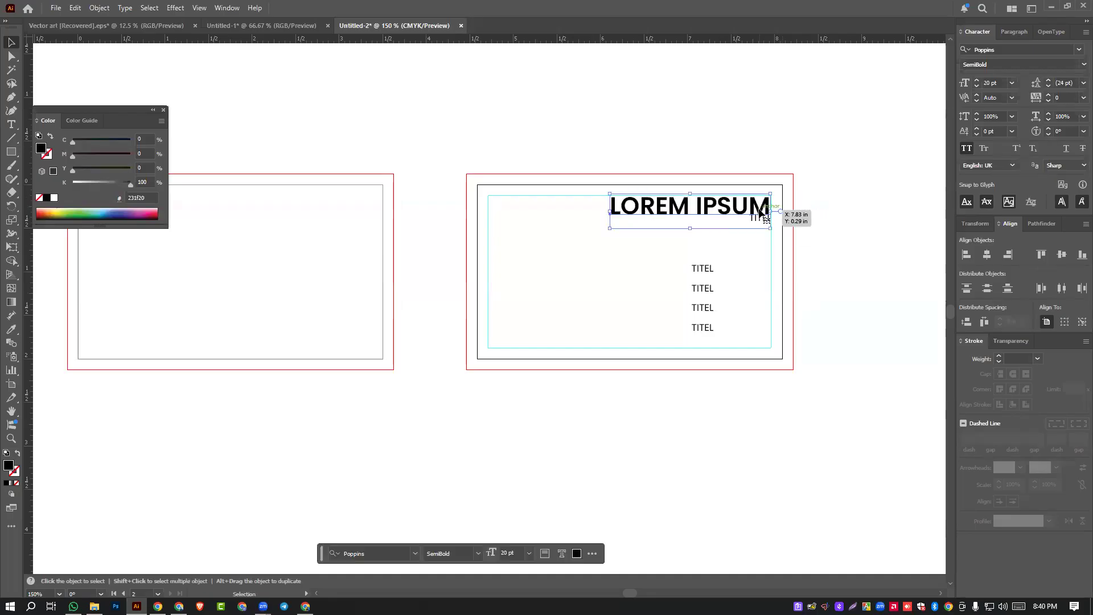
pyautogui.click(806, 265)
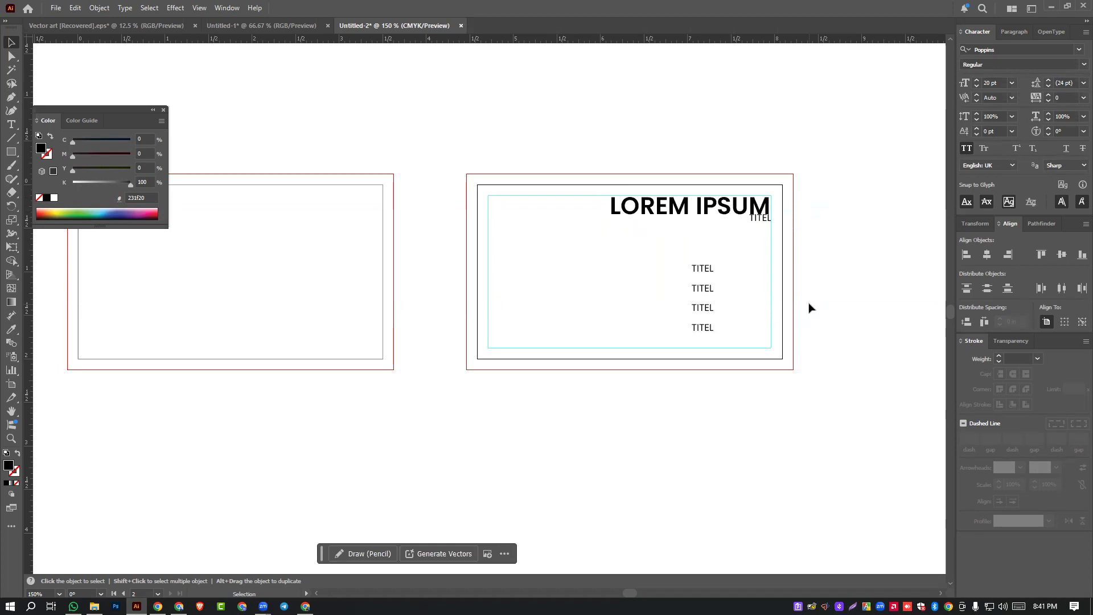
# - Set the LOREM IPSUM text's font size to 12 pt
pyautogui.click(692, 217)
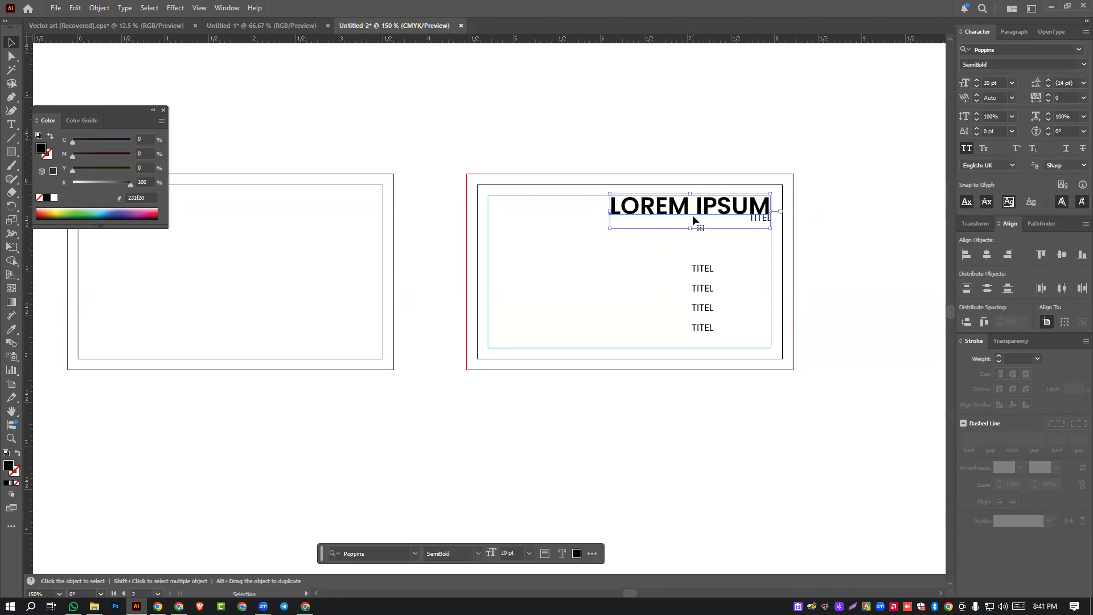
pyautogui.click(988, 81)
pyautogui.press('BackSpace')
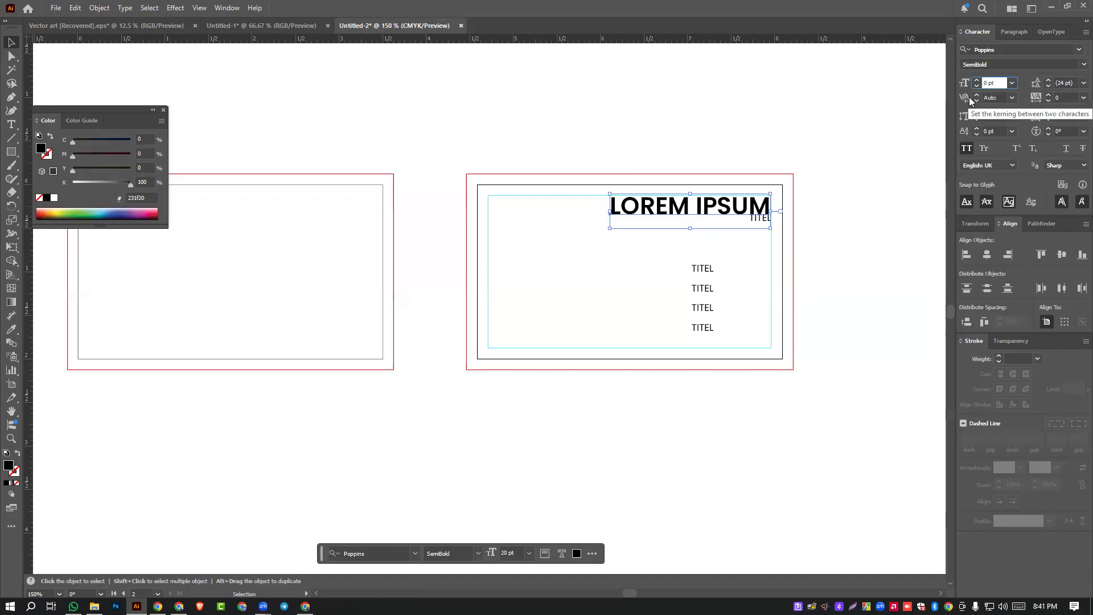
pyautogui.press('BackSpace')
pyautogui.write('12')
pyautogui.press('Return')
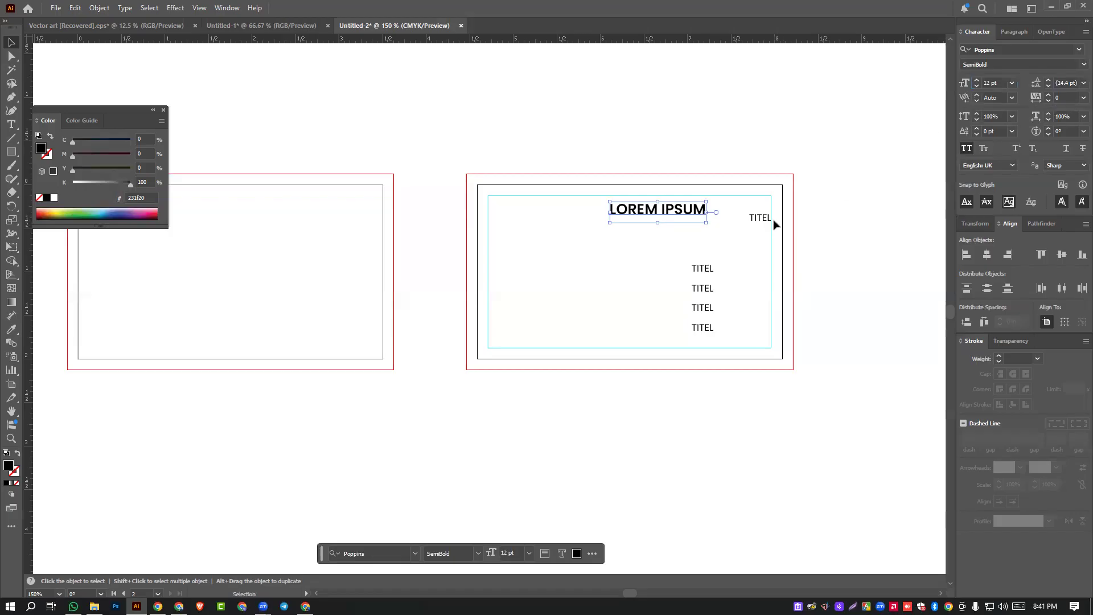
# - Move the LOREM IPSUM text into the safe area's upper-right corner, just above the TITEL line
pyautogui.moveTo(697, 212); pyautogui.dragTo(762, 208)
pyautogui.press('Up')
pyautogui.press('Up')
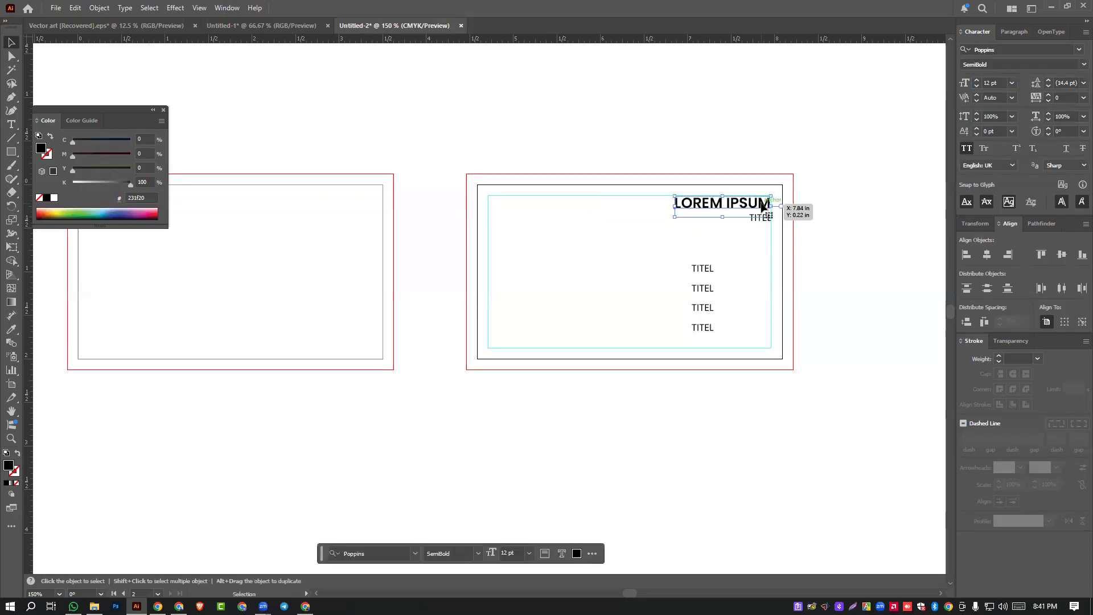
pyautogui.click(754, 146)
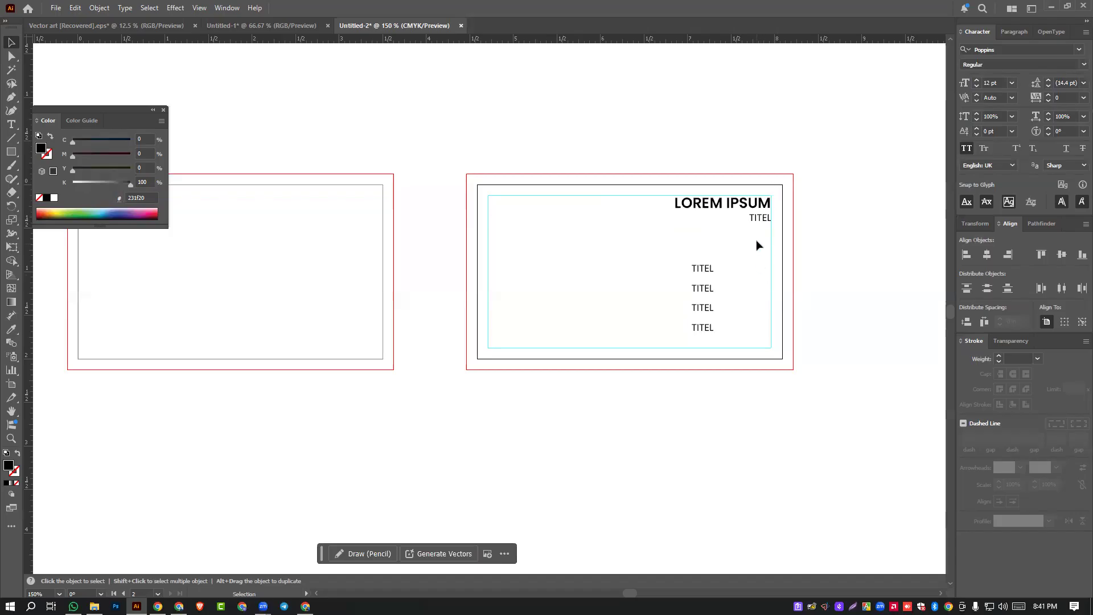
pyautogui.click(758, 223)
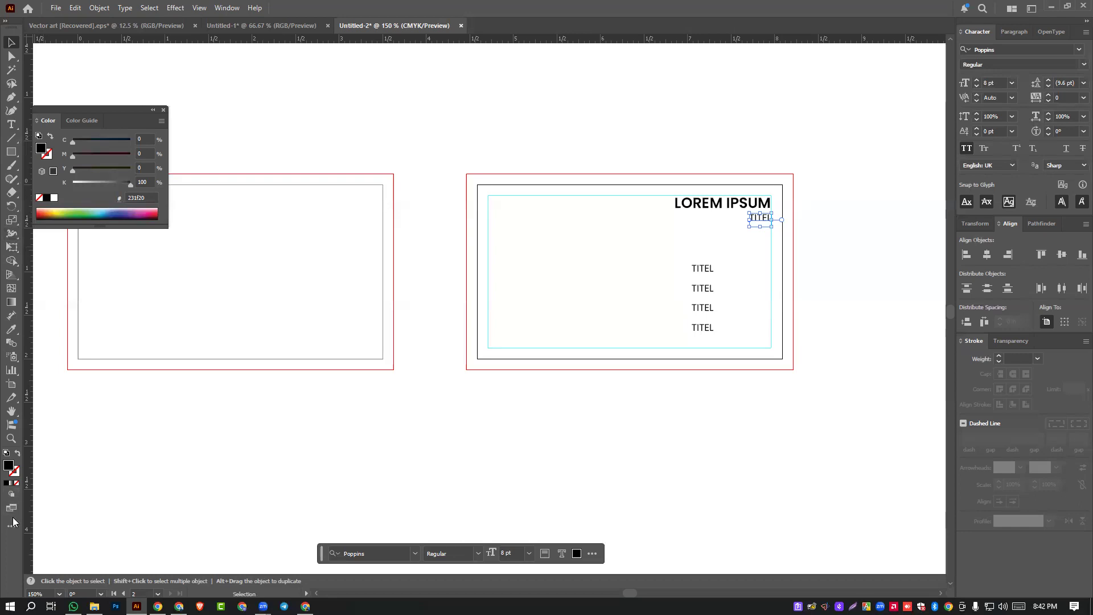
pyautogui.moveTo(483, 288); pyautogui.dragTo(651, 283)
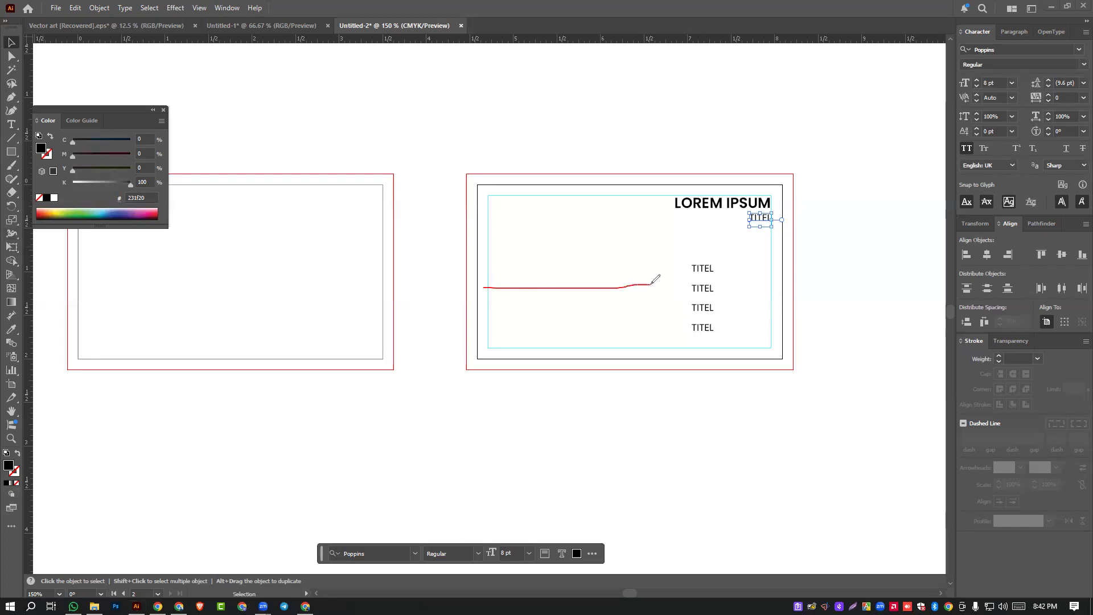
pyautogui.moveTo(643, 227); pyautogui.dragTo(863, 228)
pyautogui.moveTo(626, 284); pyautogui.dragTo(945, 283)
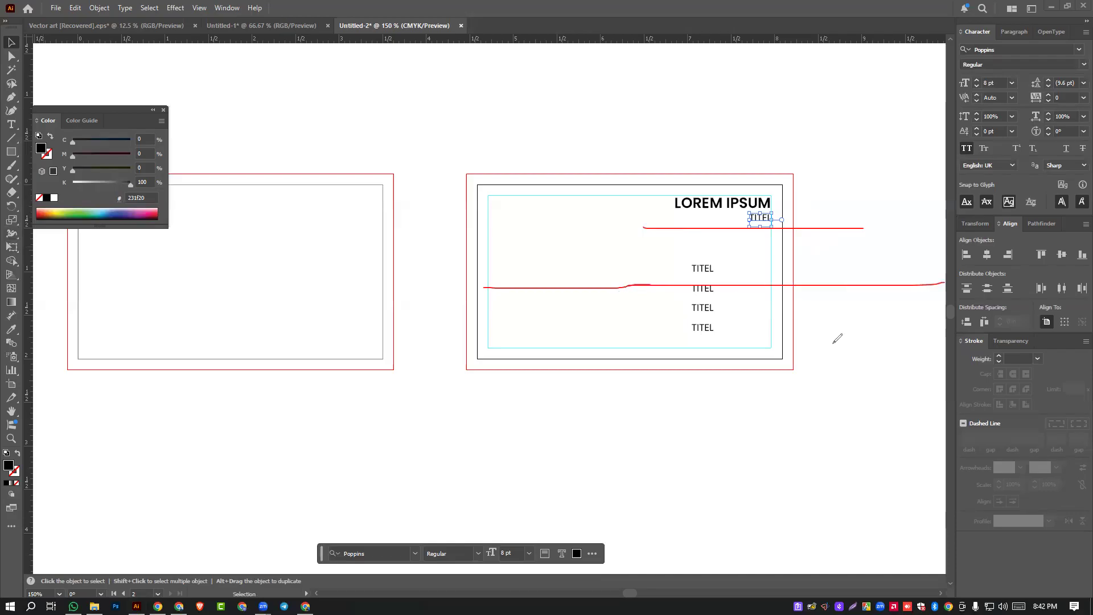
pyautogui.moveTo(657, 268); pyautogui.dragTo(676, 418)
pyautogui.moveTo(698, 313); pyautogui.dragTo(871, 313)
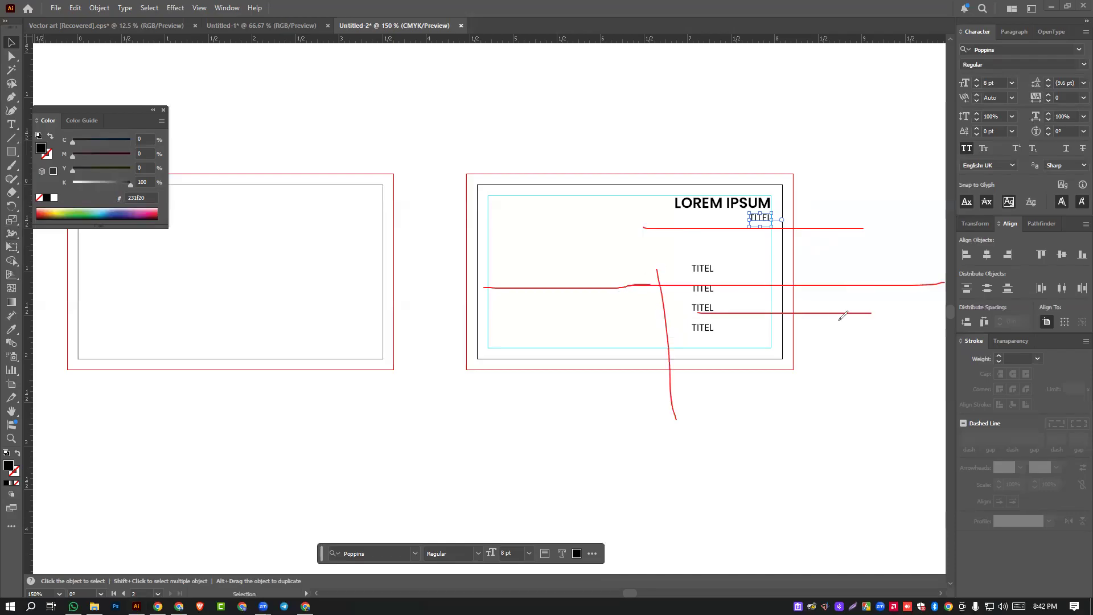
pyautogui.moveTo(603, 323); pyautogui.dragTo(231, 323)
pyautogui.moveTo(558, 239); pyautogui.dragTo(211, 244)
pyautogui.moveTo(640, 177); pyautogui.dragTo(665, 295)
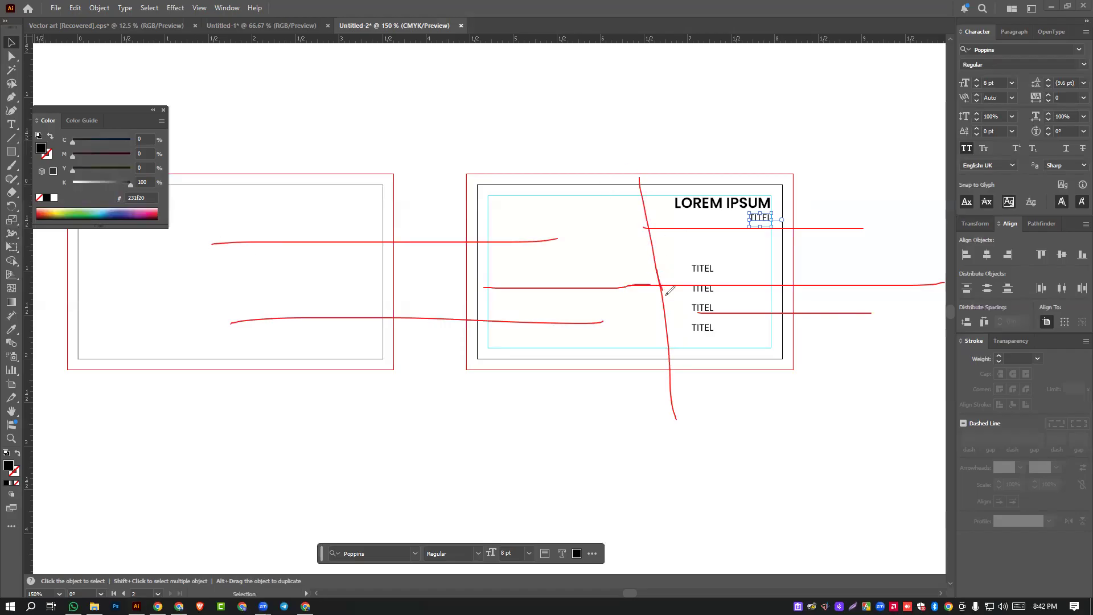
pyautogui.moveTo(653, 238); pyautogui.dragTo(799, 224)
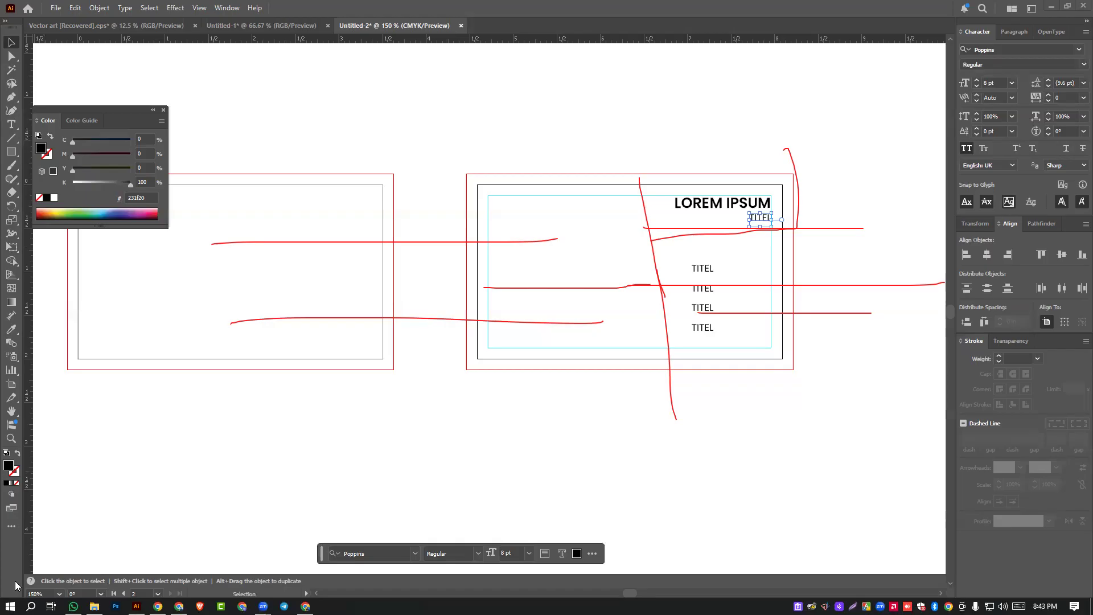
# - Clear the annotation marks and start placing a file, browsing to the Download folder on the Reviver (H:) drive
pyautogui.press('e')
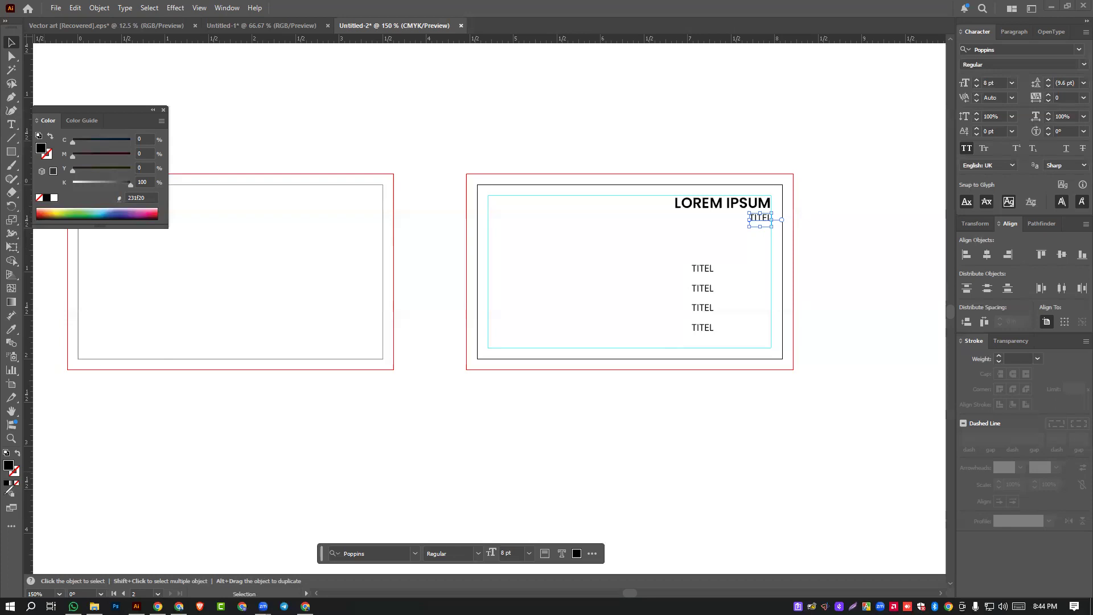
pyautogui.click(55, 8)
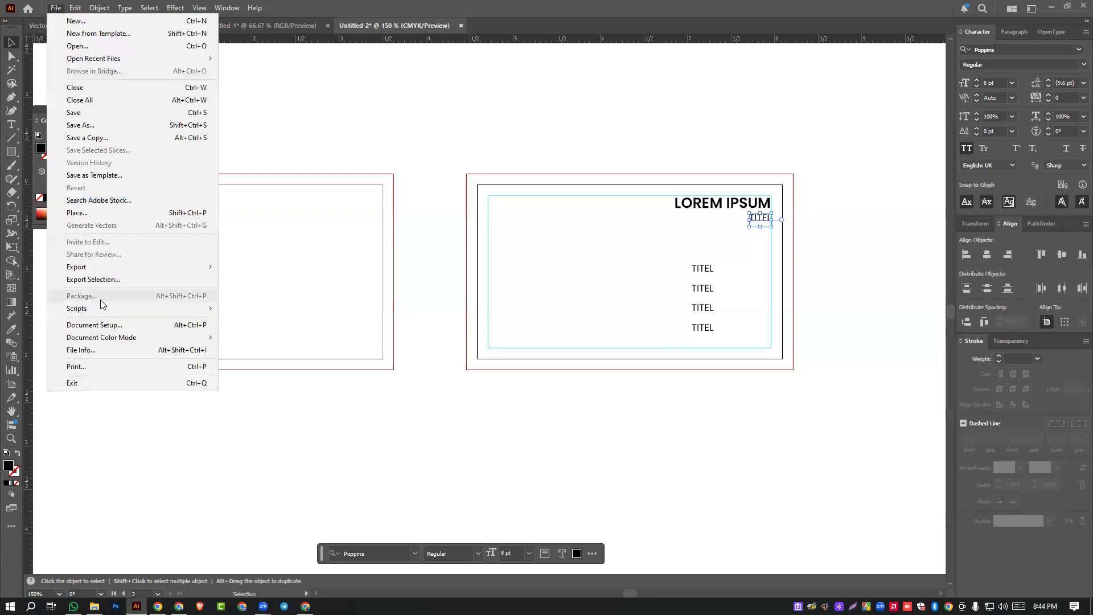
pyautogui.click(95, 218)
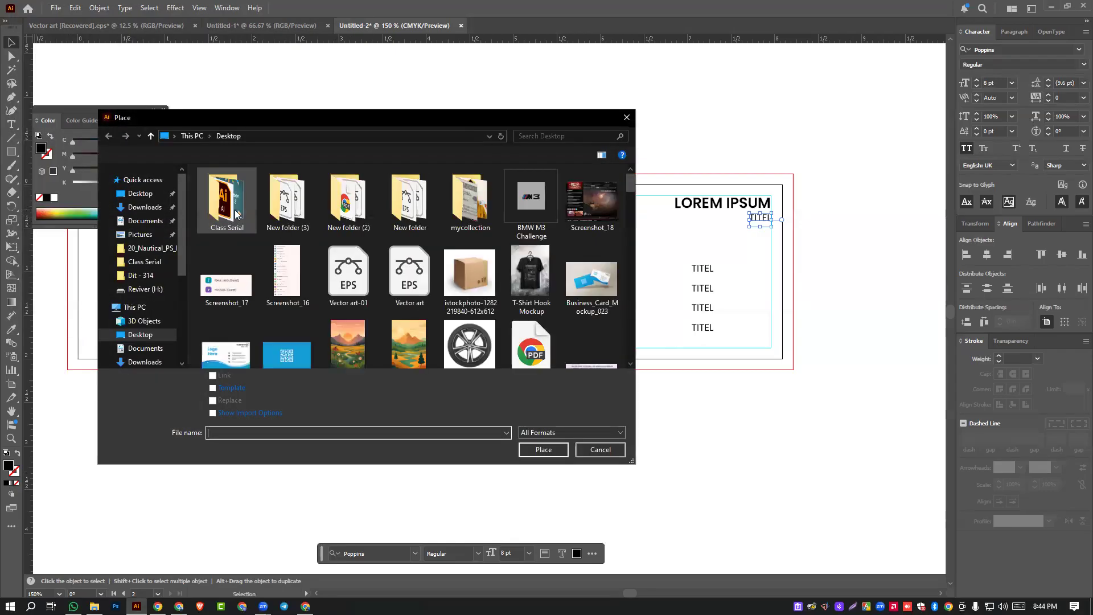
pyautogui.moveTo(281, 124); pyautogui.dragTo(503, 115)
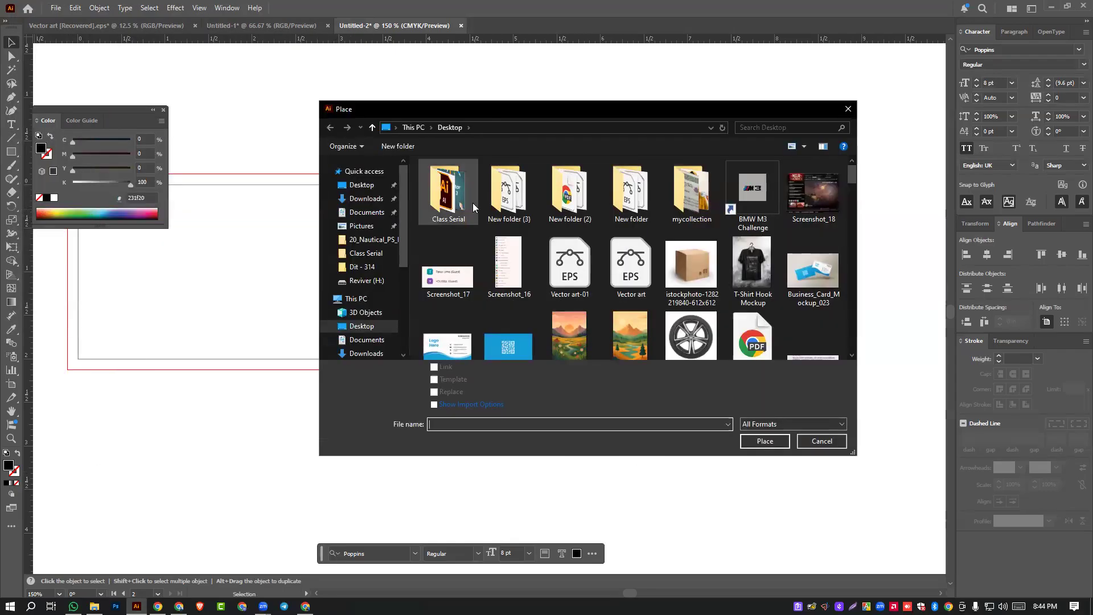
pyautogui.scroll(-1, 467, 207)
pyautogui.scroll(-3, 357, 344)
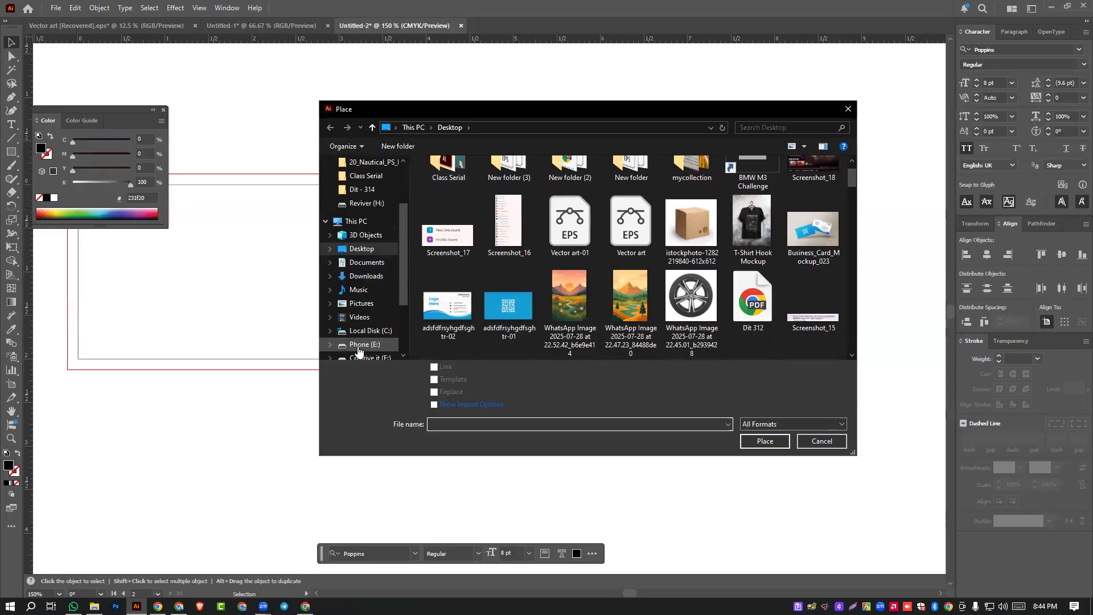
pyautogui.click(361, 330)
pyautogui.scroll(-6, 489, 213)
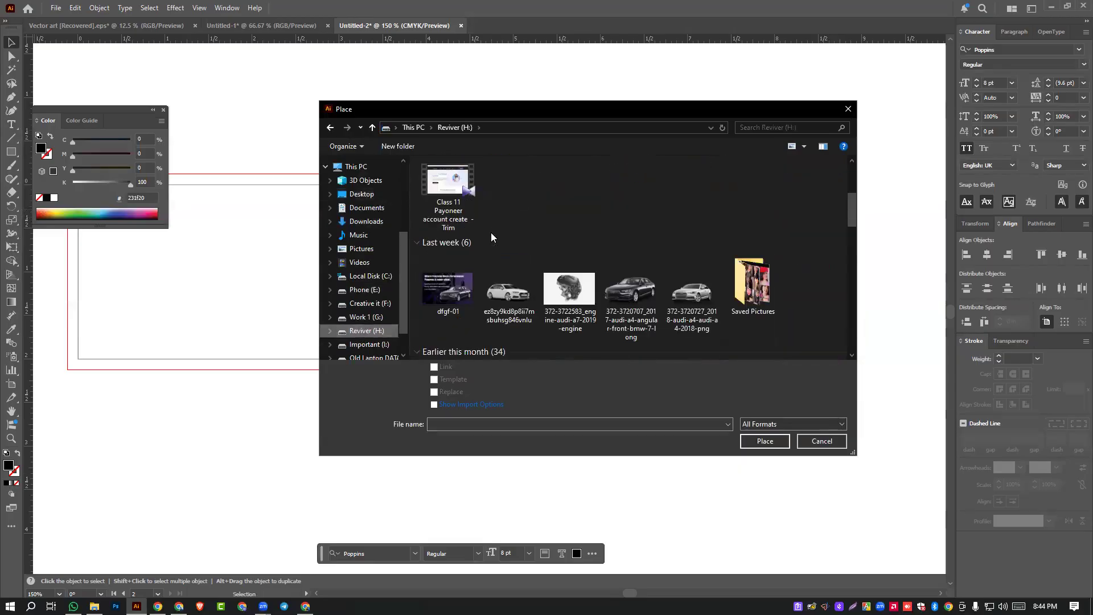
pyautogui.scroll(1, 749, 231)
pyautogui.scroll(-4, 751, 227)
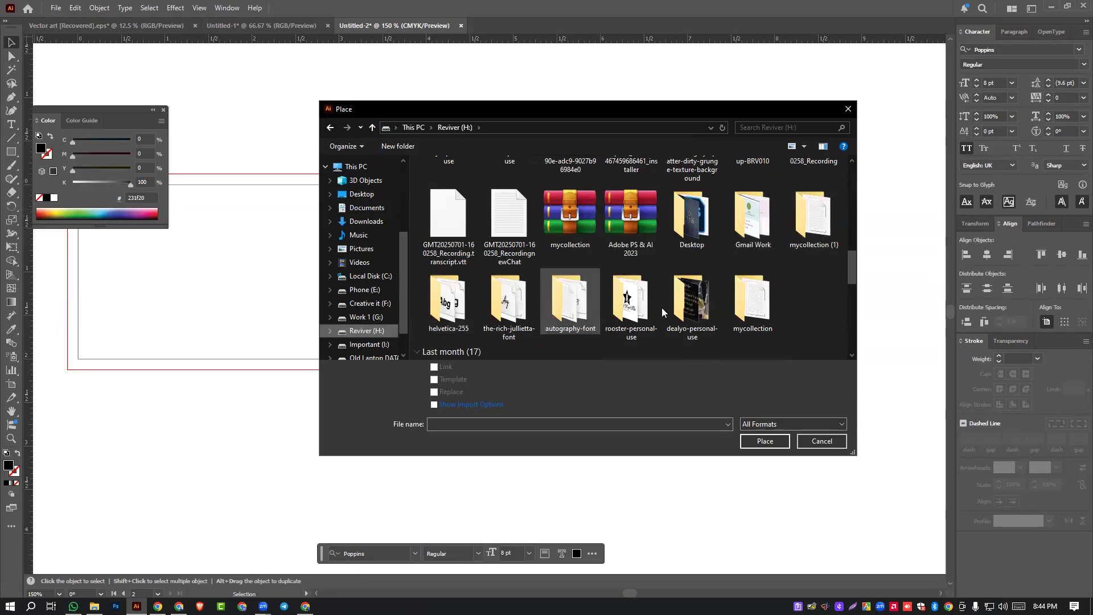
pyautogui.scroll(-4, 683, 313)
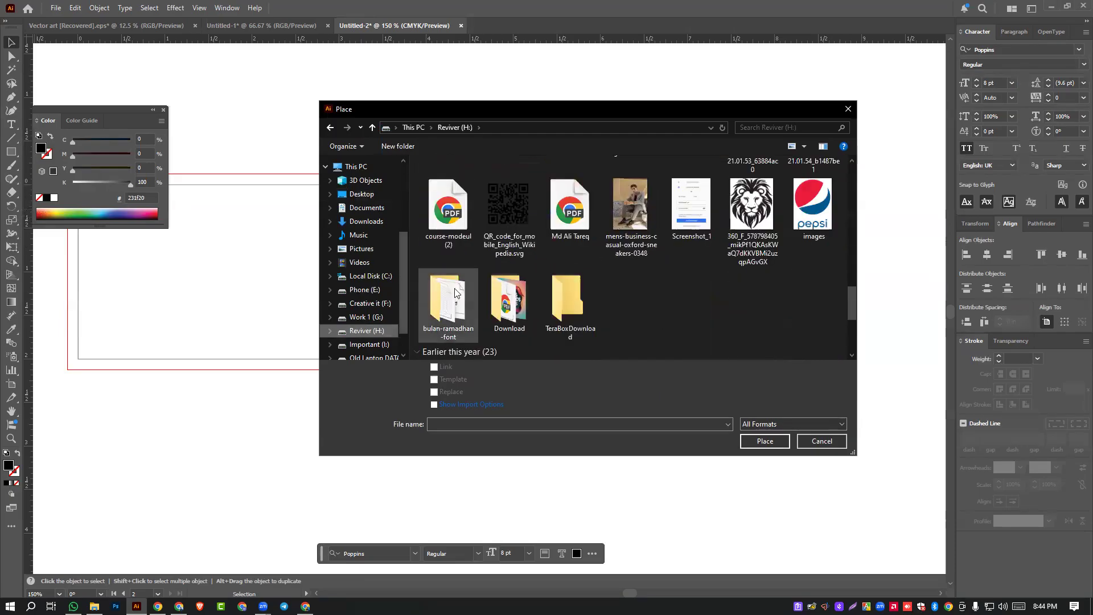
pyautogui.doubleClick(518, 308)
# - Place the 002-telephone image from the png folder inside mycollection into the document
pyautogui.scroll(-5, 602, 273)
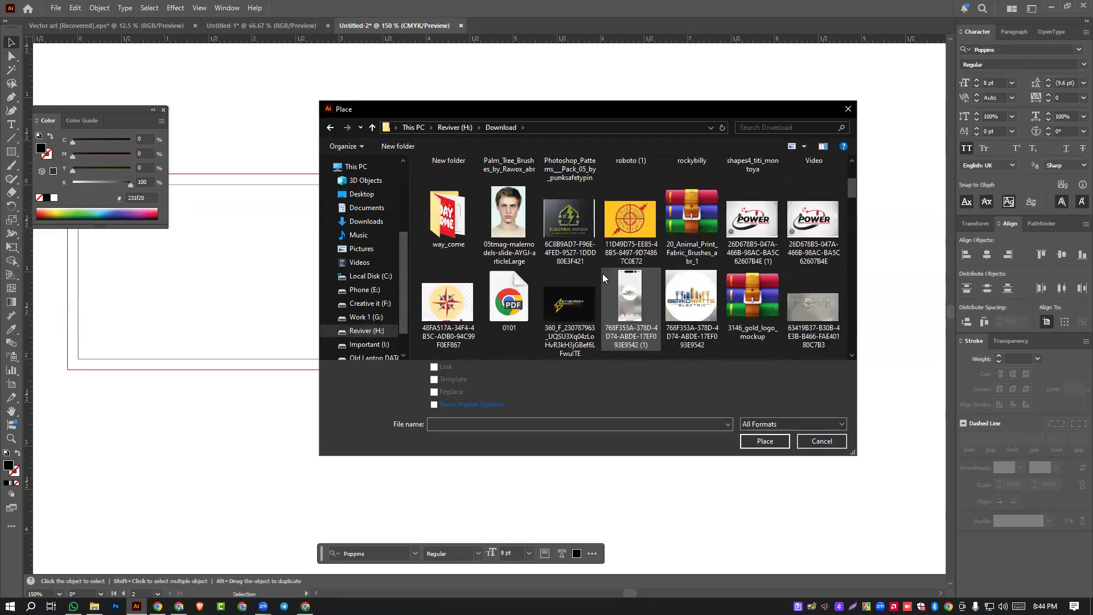
pyautogui.scroll(5, 602, 273)
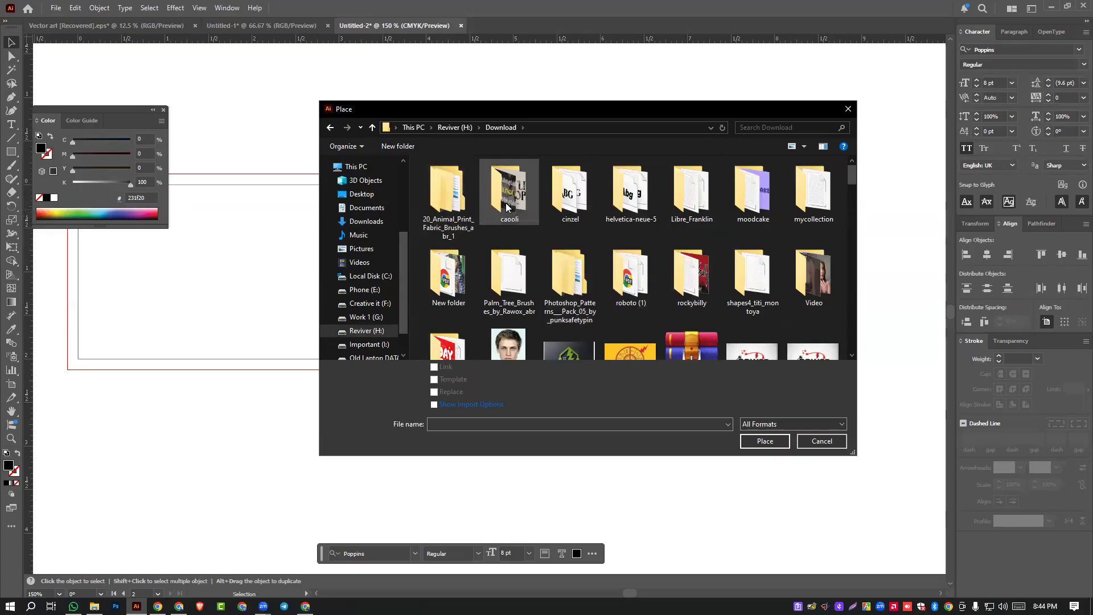
pyautogui.scroll(-1, 506, 206)
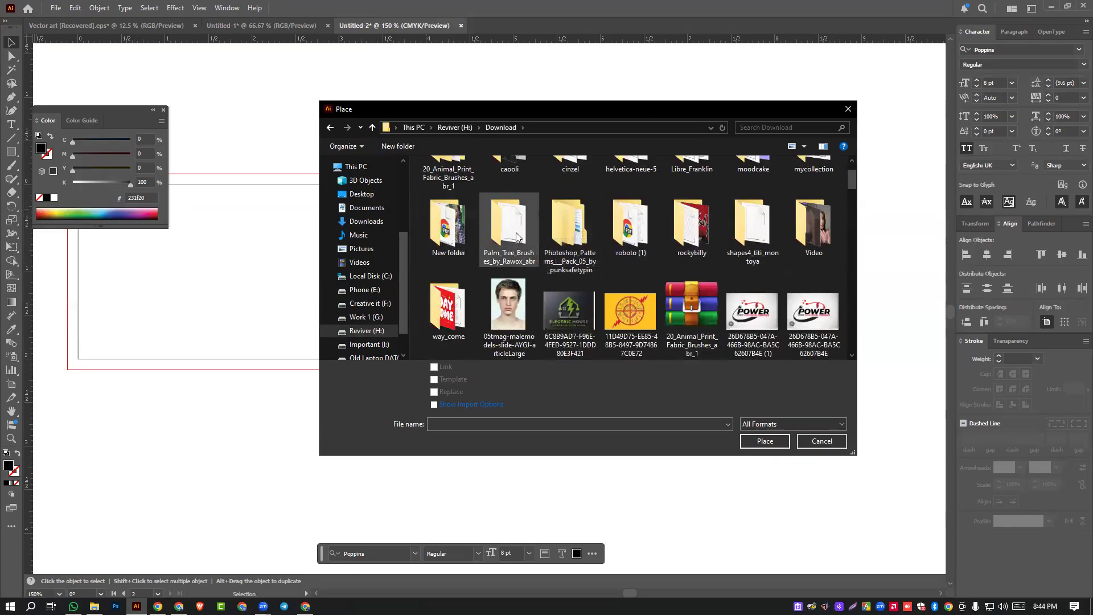
pyautogui.scroll(-5, 641, 284)
pyautogui.scroll(-4, 641, 289)
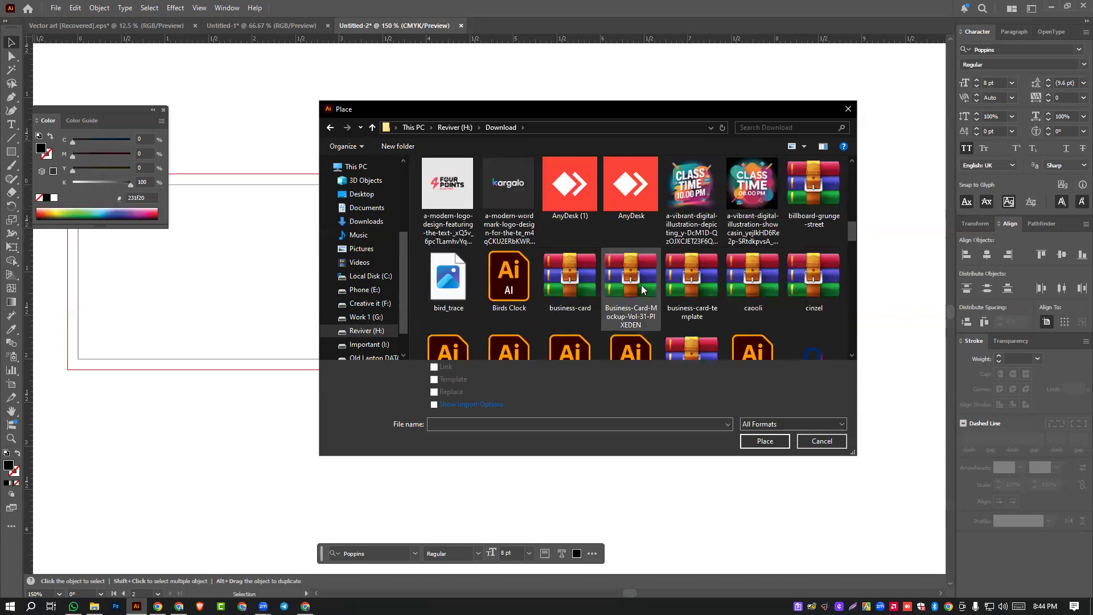
pyautogui.hotkey('alt', 'Left')
pyautogui.hotkey('alt', 'Right')
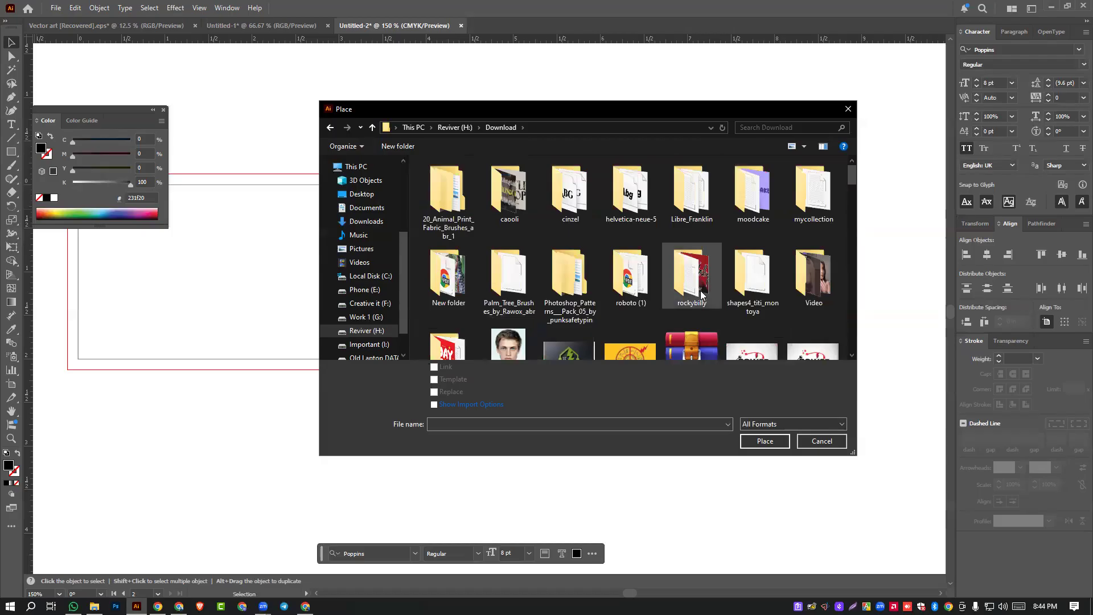
pyautogui.doubleClick(807, 200)
pyautogui.doubleClick(437, 194)
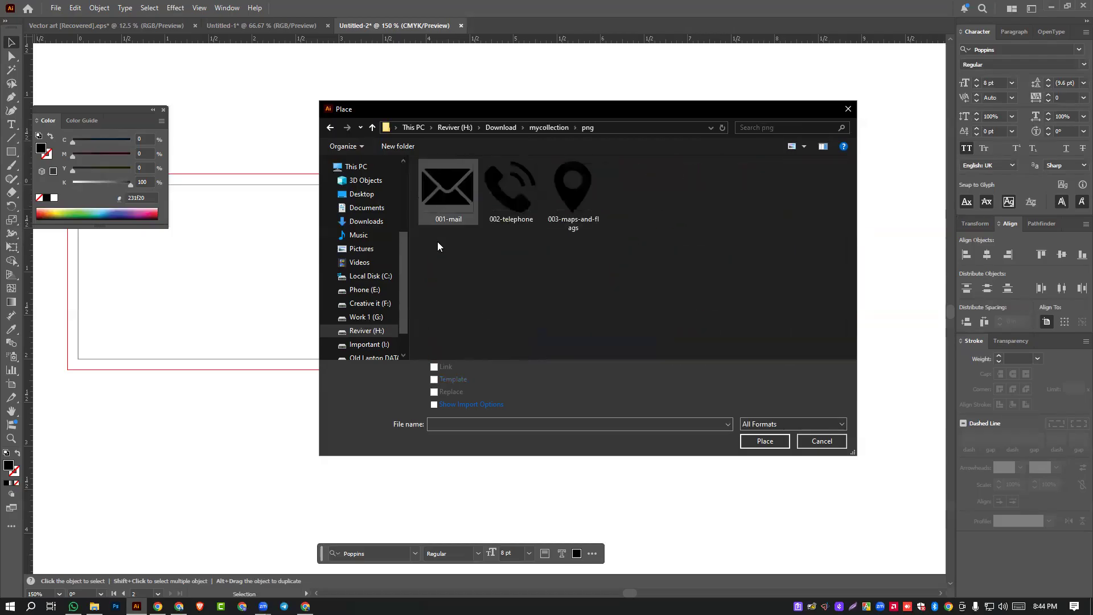
pyautogui.doubleClick(508, 194)
pyautogui.click(382, 152)
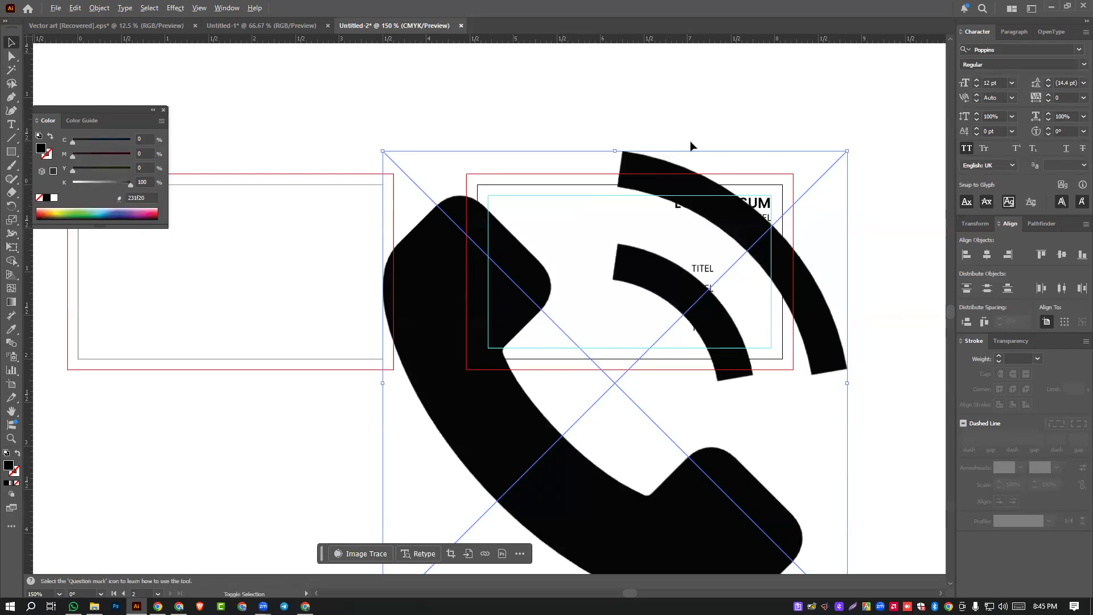
# - Scale the telephone image down to a small icon and position it in the empty space above the text side of the card
pyautogui.moveTo(847, 152); pyautogui.dragTo(507, 120)
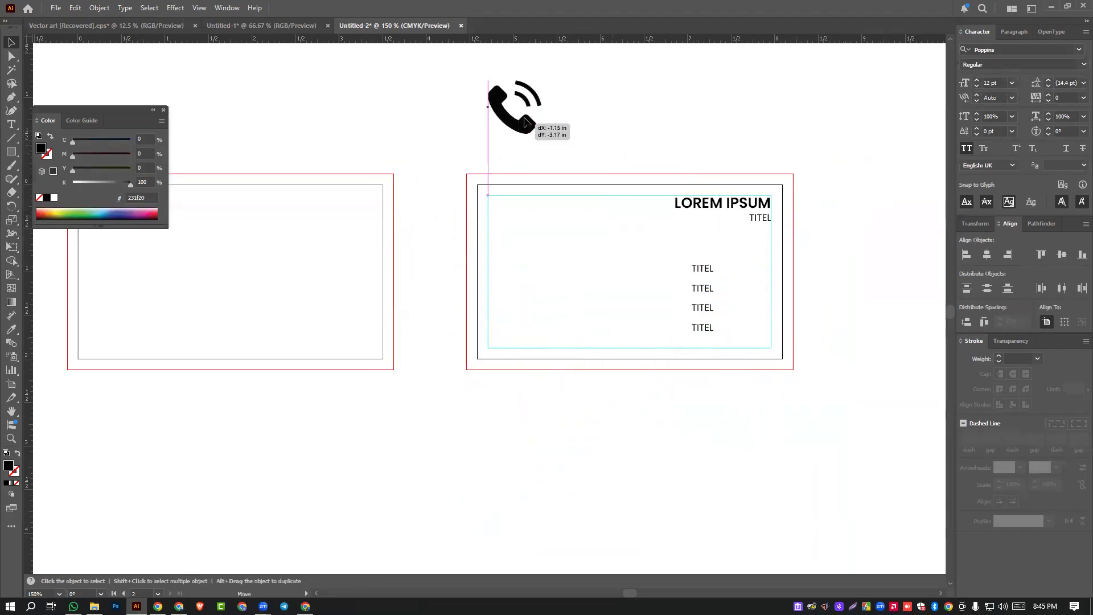
pyautogui.moveTo(605, 217); pyautogui.dragTo(582, 369)
pyautogui.click(498, 330)
pyautogui.moveTo(498, 330); pyautogui.dragTo(528, 247)
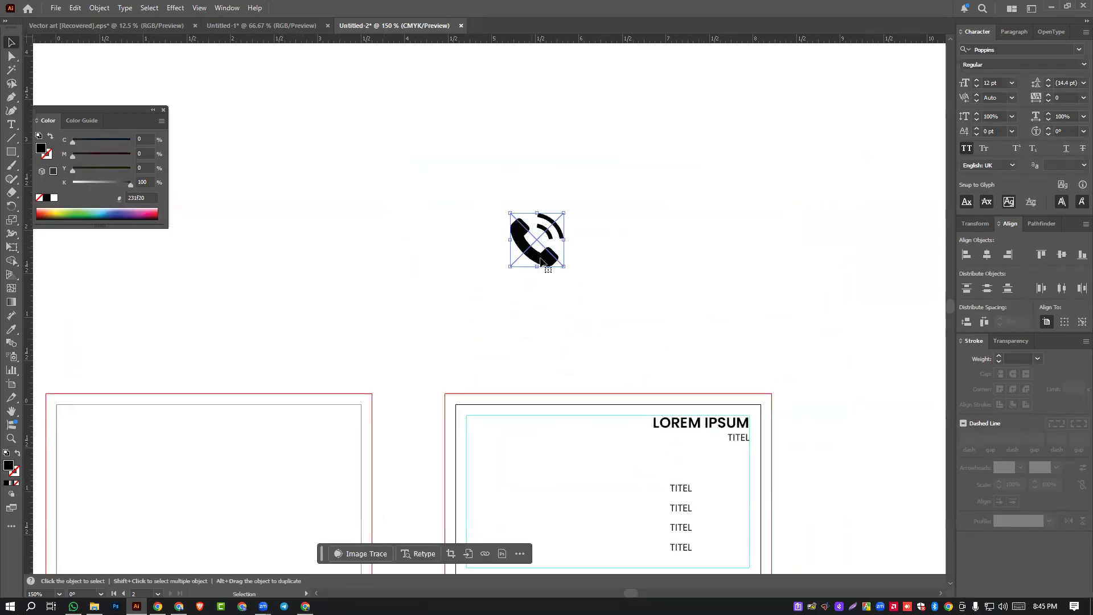
pyautogui.click(690, 308)
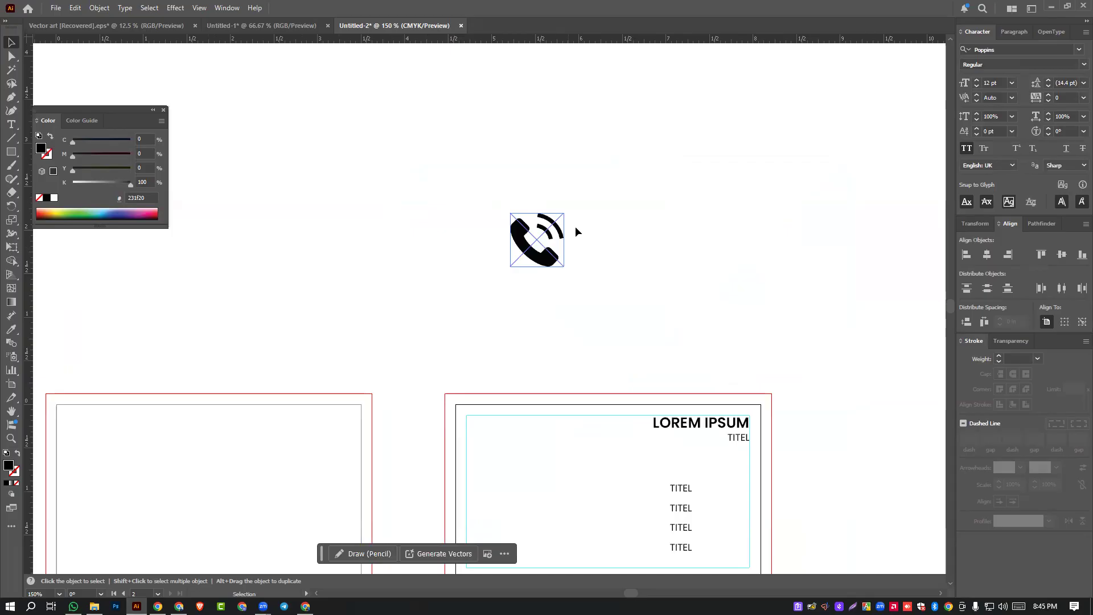
# - Image-trace the telephone icon with the 3 Colors preset
pyautogui.click(537, 239)
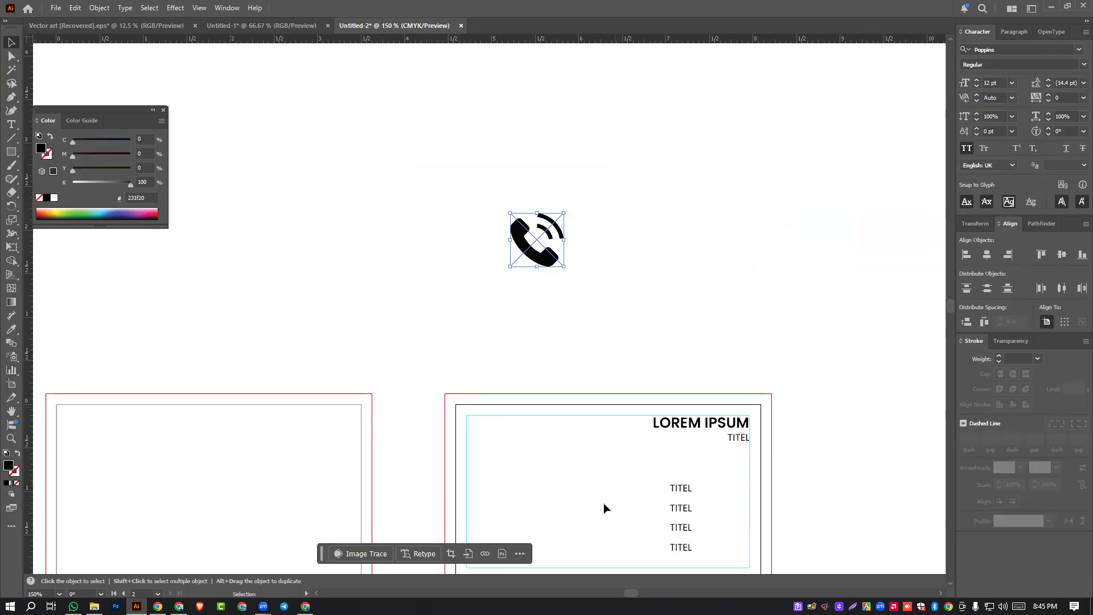
pyautogui.click(219, 11)
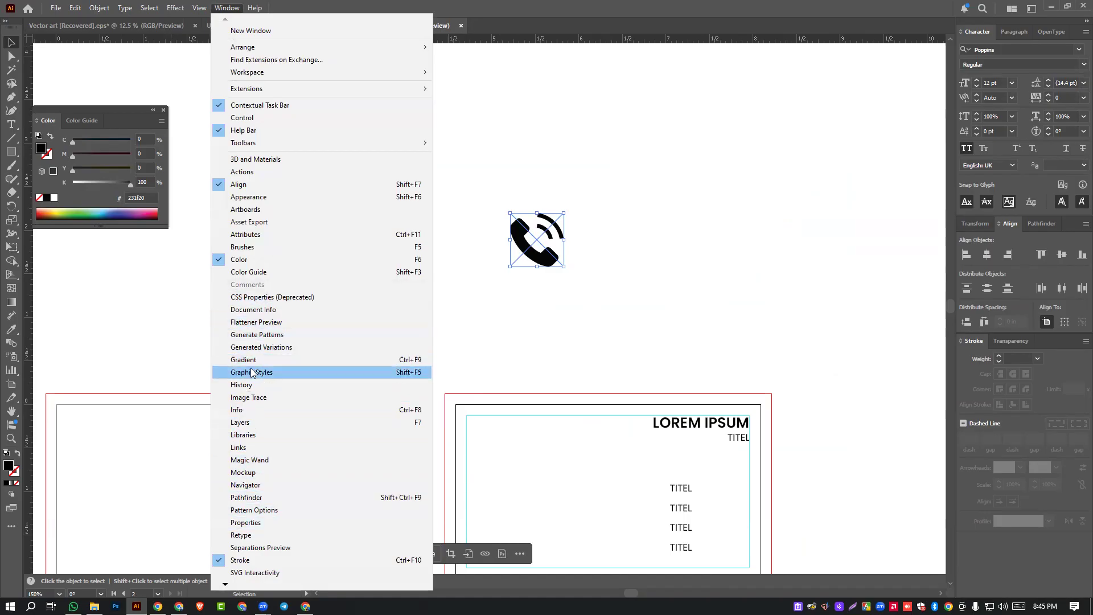
pyautogui.click(248, 397)
pyautogui.moveTo(224, 82)
pyautogui.mouseDown()
pyautogui.moveTo(691, 108)
pyautogui.moveTo(677, 90)
pyautogui.mouseUp()
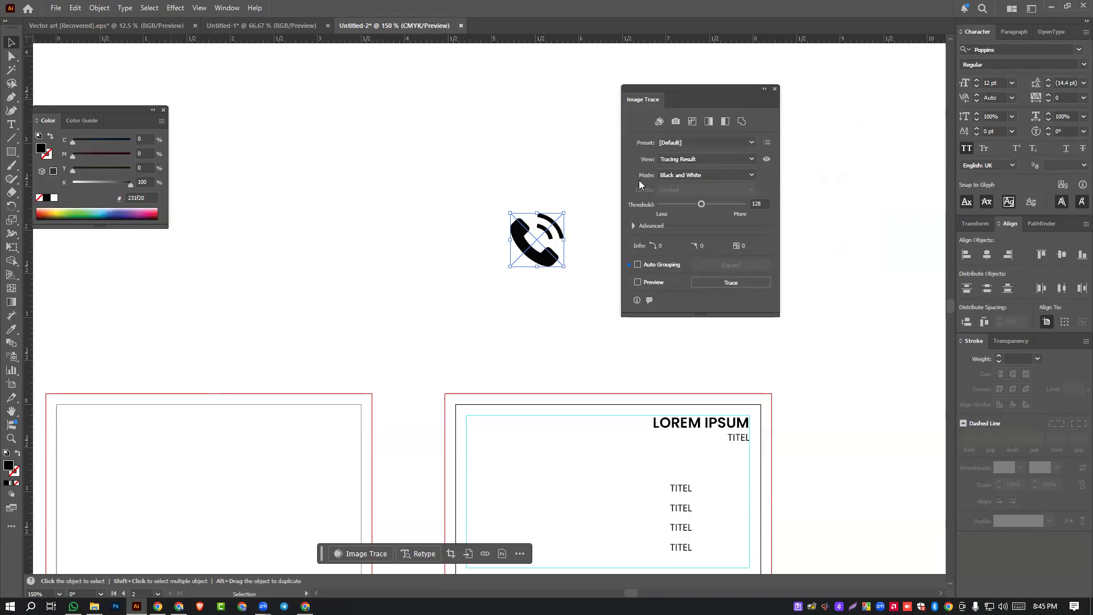
pyautogui.click(700, 140)
pyautogui.click(700, 214)
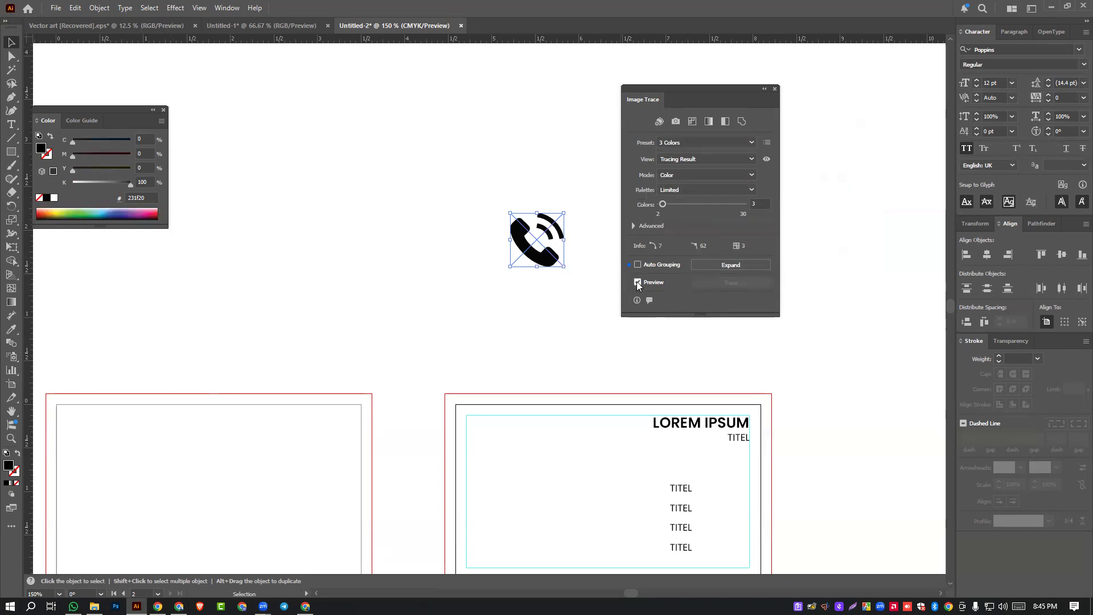
# - Set the trace to ignore white and expand the telephone icon into editable vector shapes
pyautogui.click(634, 225)
pyautogui.click(637, 426)
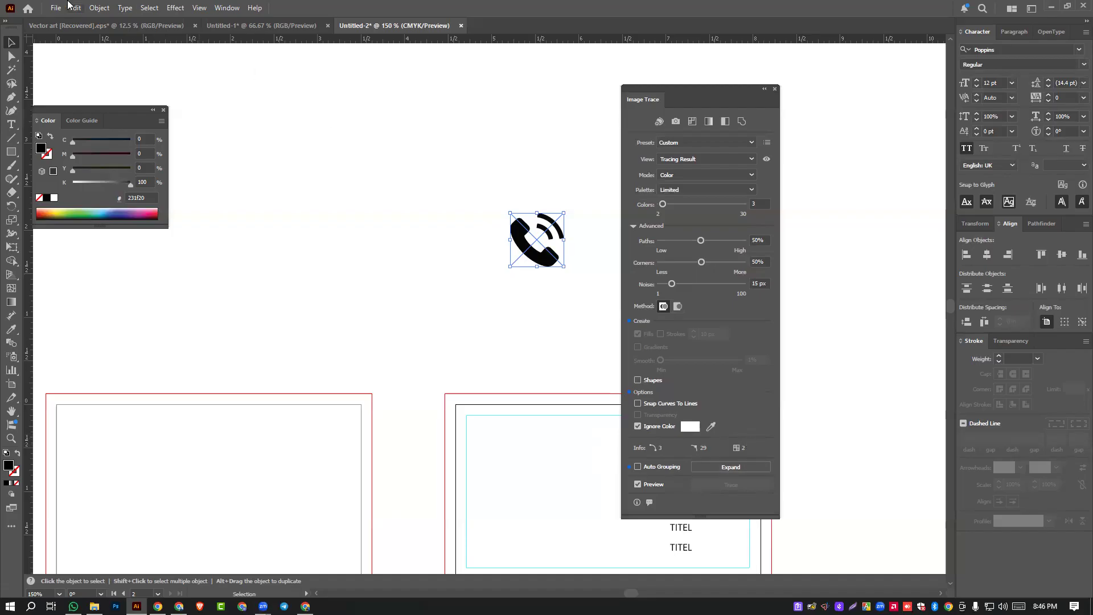
pyautogui.click(99, 8)
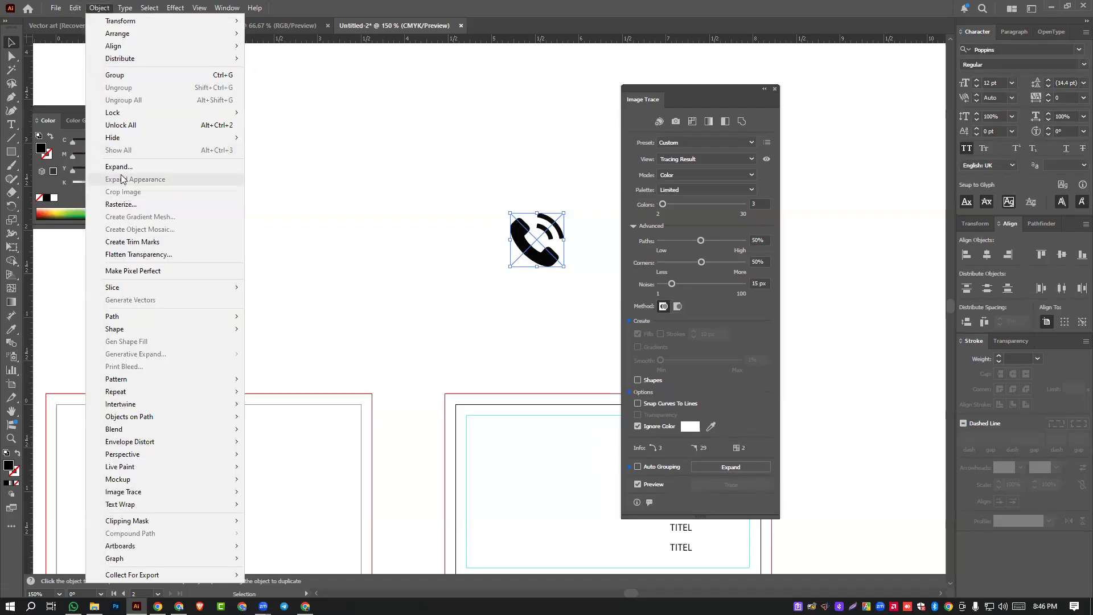
pyautogui.click(121, 166)
pyautogui.click(515, 370)
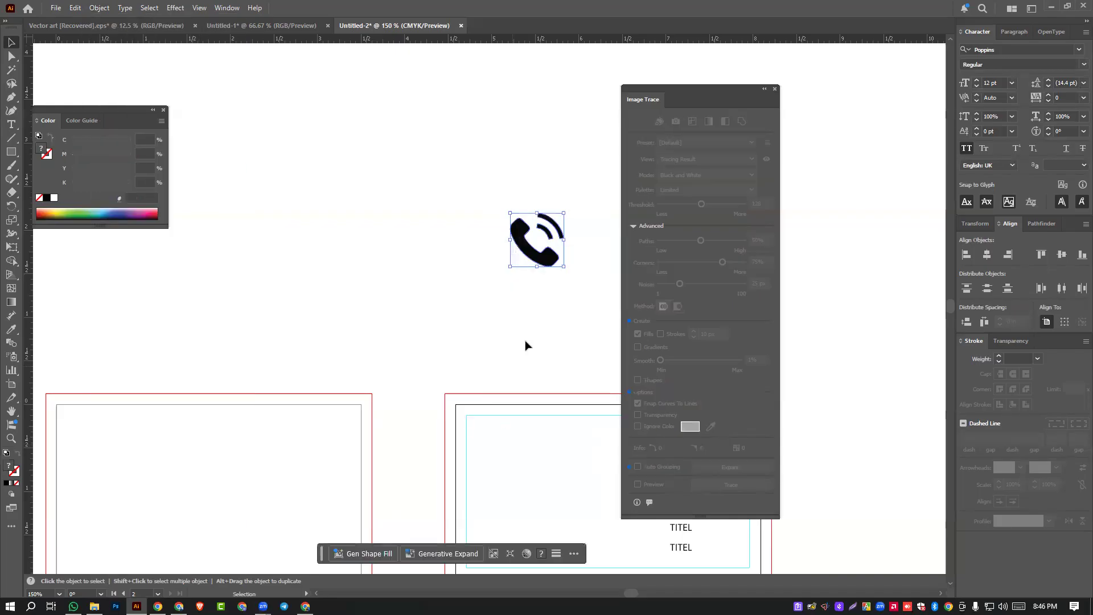
# - Move the expanded telephone icon slightly to the left and fill it with blue 0078c1
pyautogui.moveTo(548, 261); pyautogui.dragTo(451, 248)
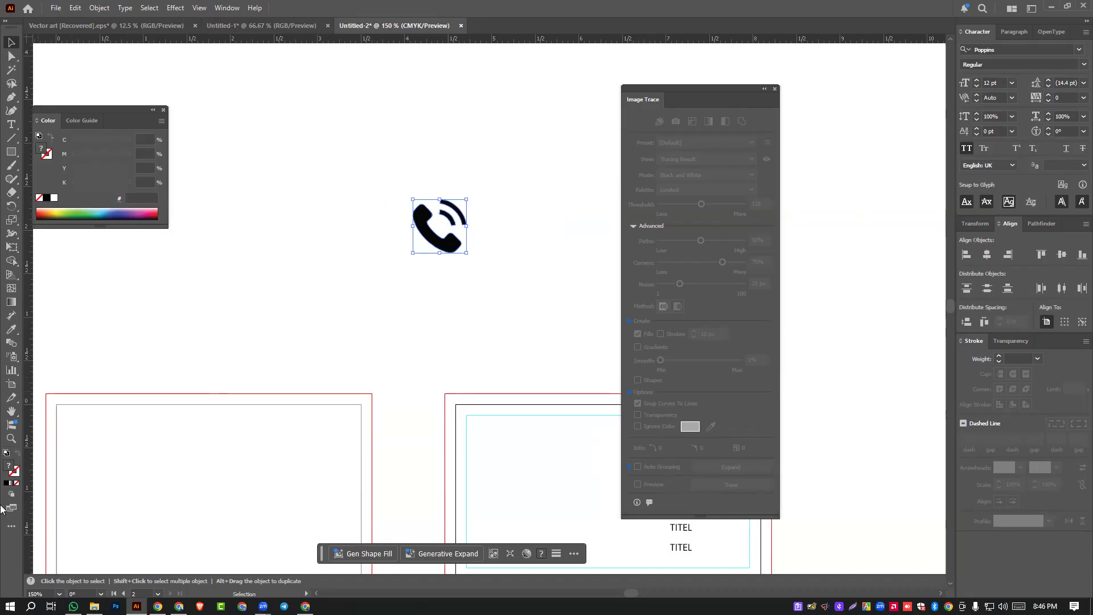
pyautogui.click(12, 329)
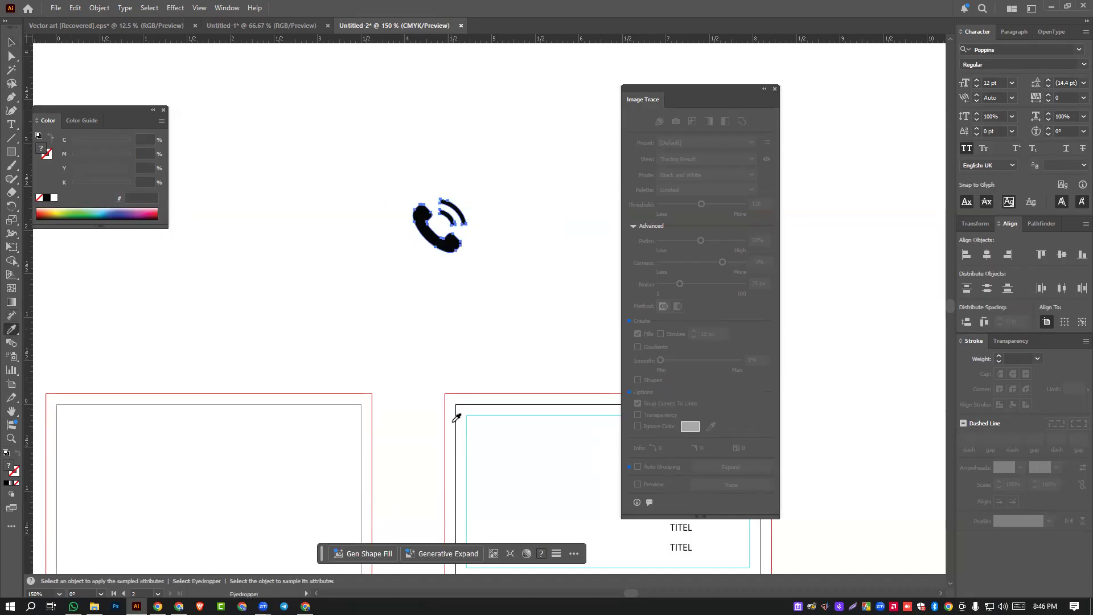
pyautogui.click(463, 392)
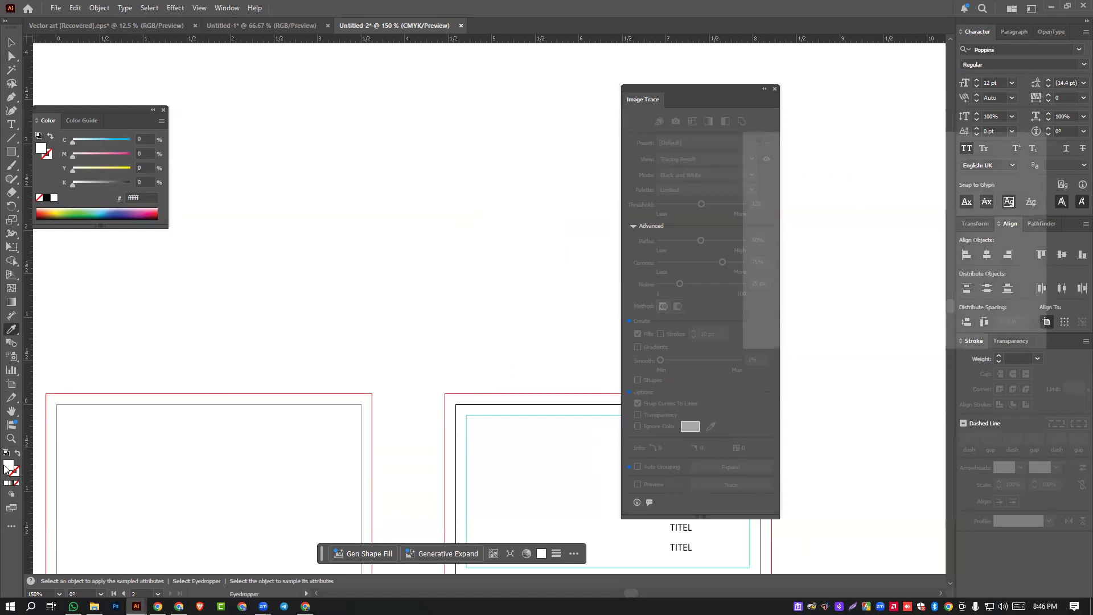
pyautogui.doubleClick(6, 467)
pyautogui.moveTo(794, 234)
pyautogui.mouseDown()
pyautogui.moveTo(829, 249)
pyautogui.moveTo(874, 196)
pyautogui.moveTo(868, 185)
pyautogui.moveTo(789, 317)
pyautogui.moveTo(885, 281)
pyautogui.moveTo(901, 207)
pyautogui.mouseUp()
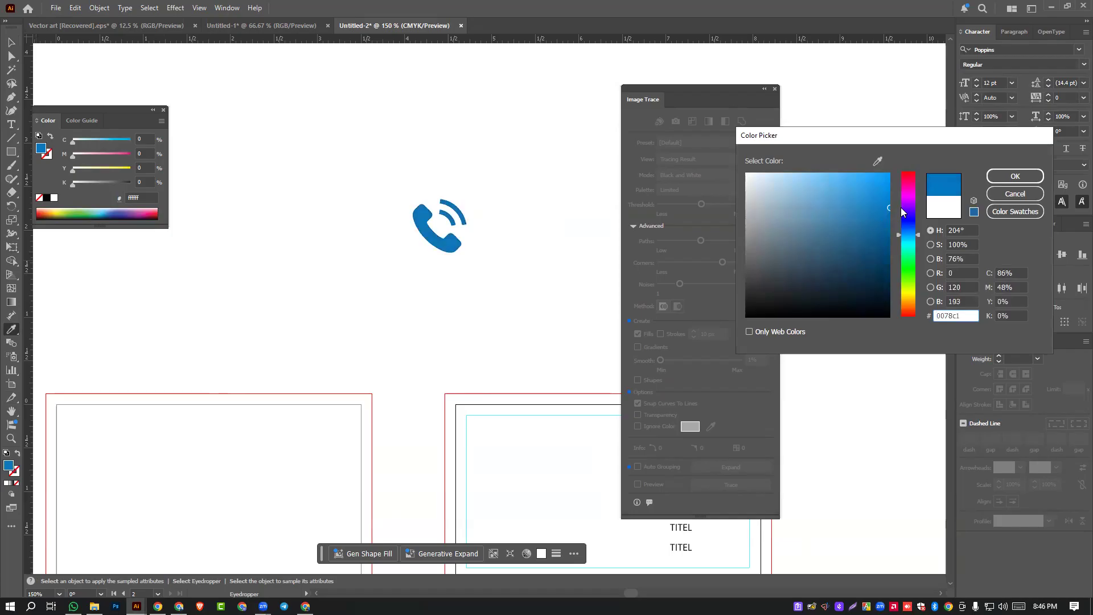
pyautogui.click(1014, 177)
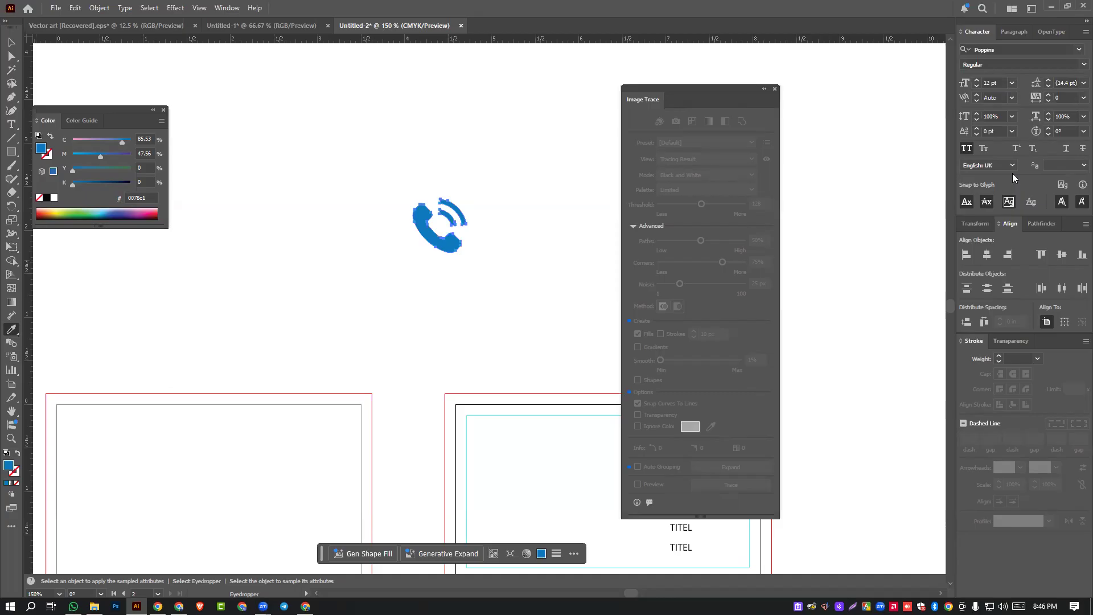
pyautogui.press('v')
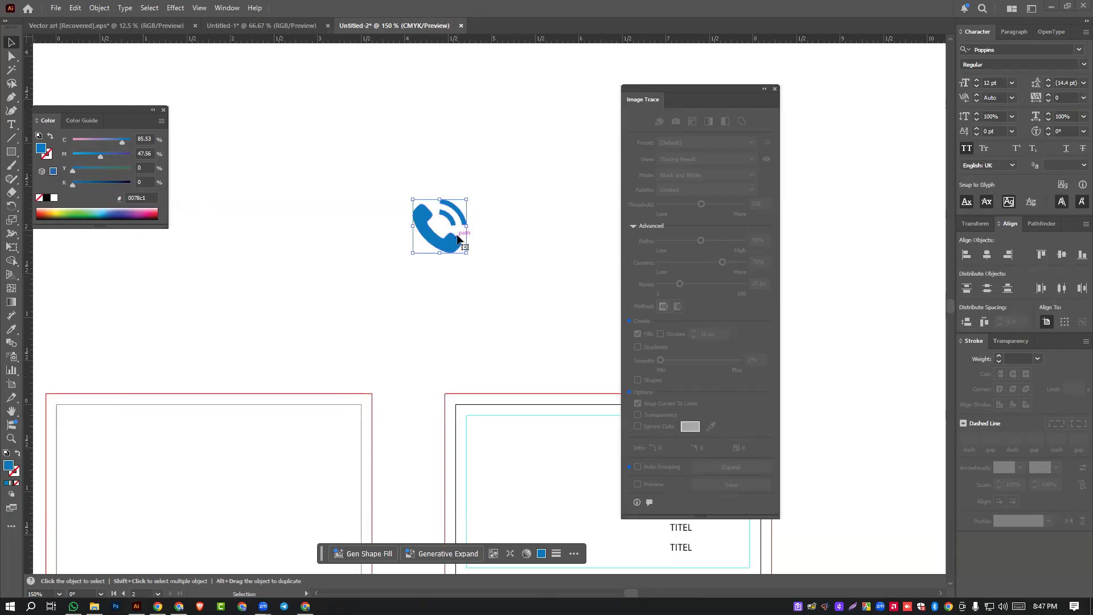
# - Swap the telephone icon's fill and stroke to show it as an outline, and swap them back to the solid blue fill
pyautogui.click(18, 453)
pyautogui.click(546, 298)
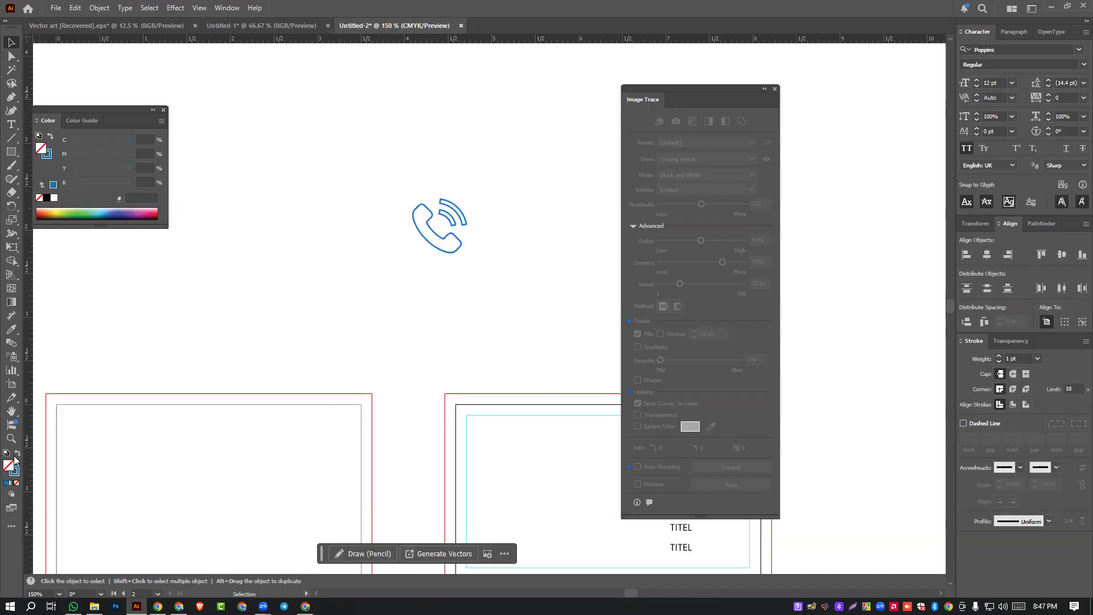
pyautogui.click(432, 245)
pyautogui.click(16, 452)
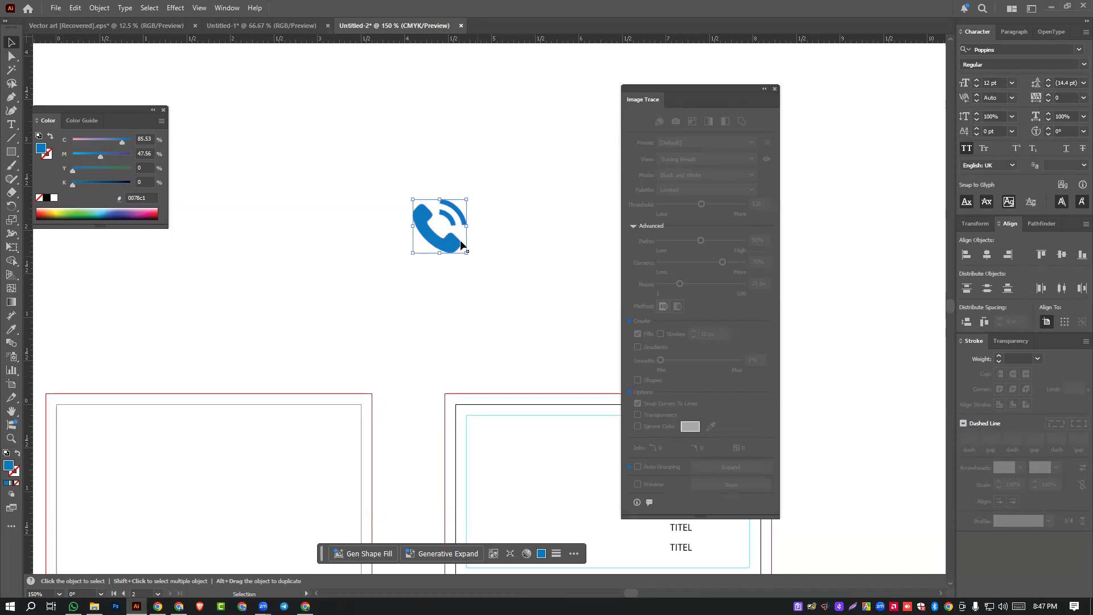
pyautogui.moveTo(378, 186); pyautogui.dragTo(527, 322)
# - In Chrome, run a Google search for "flat icom" in a new tab, and return to the Illustrator document
pyautogui.click(305, 606)
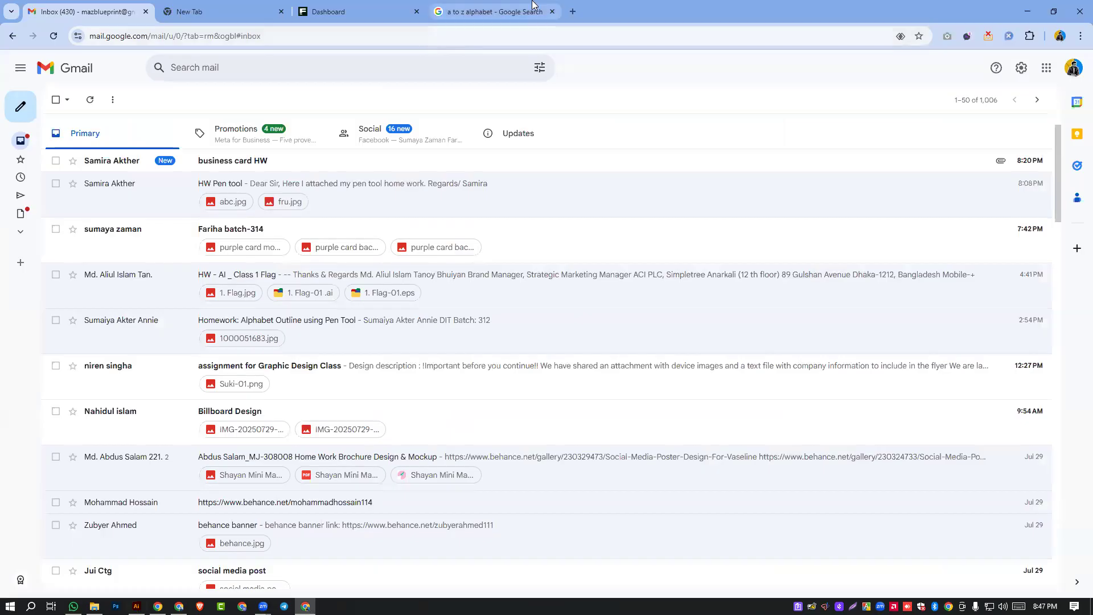
pyautogui.click(573, 11)
pyautogui.click(406, 39)
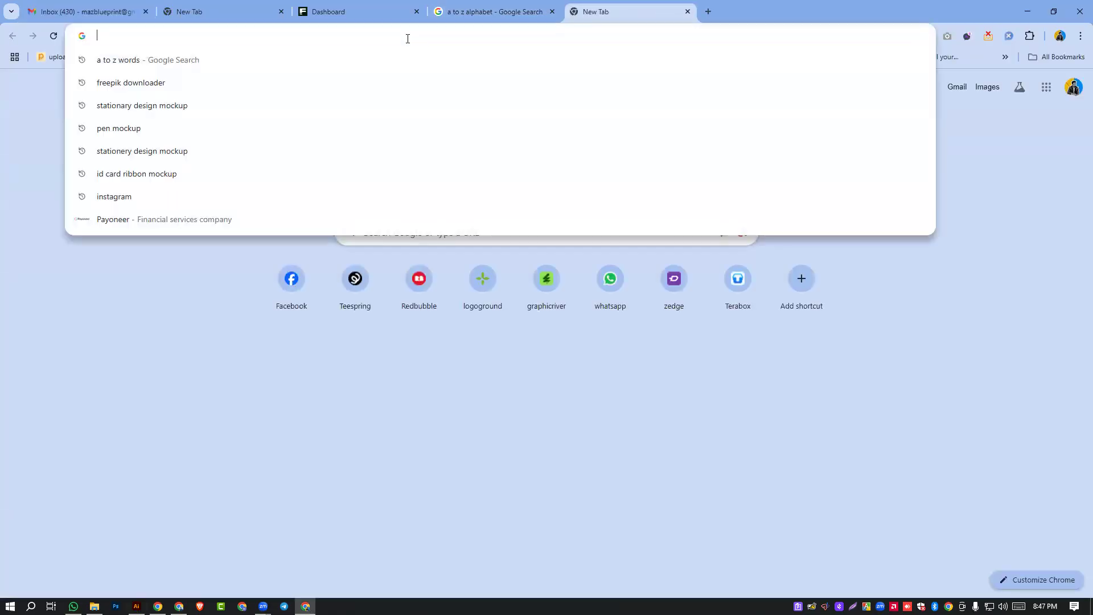
pyautogui.write('flat')
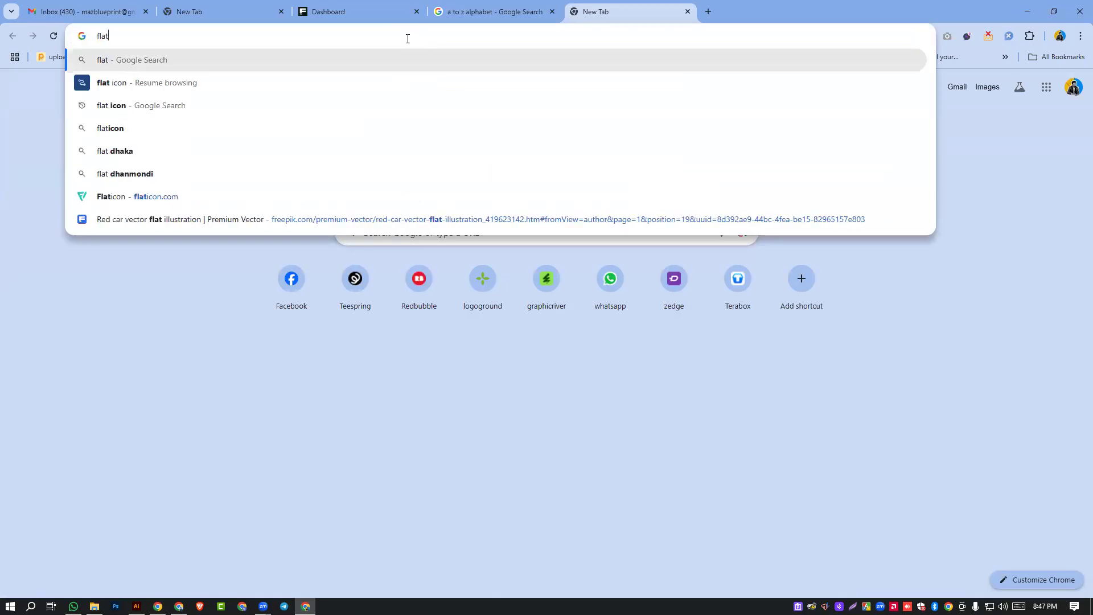
pyautogui.write(' icon')
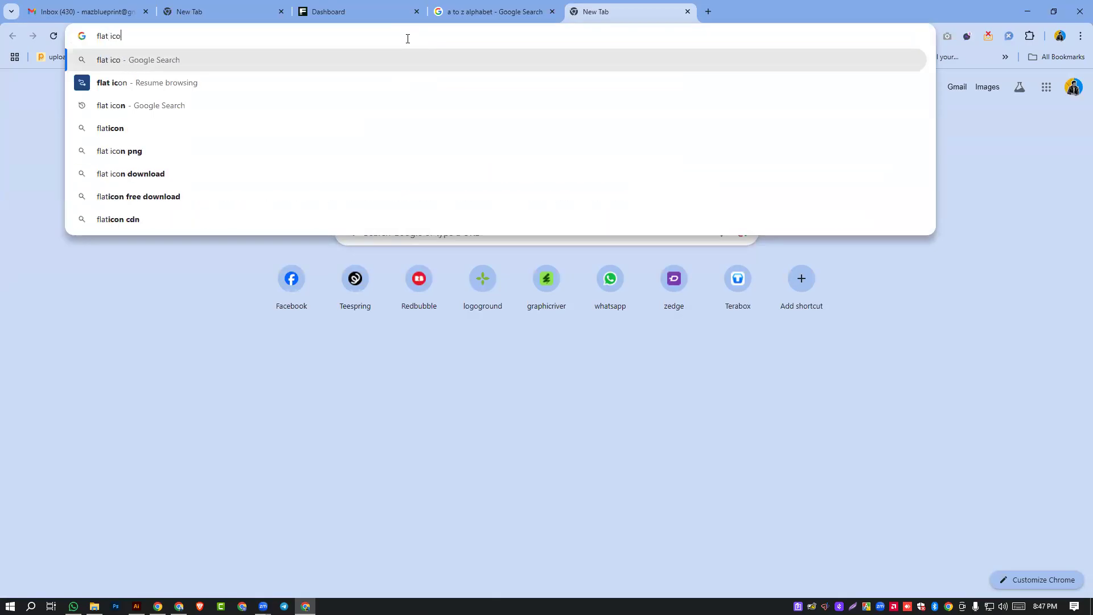
pyautogui.press('BackSpace')
pyautogui.write('m')
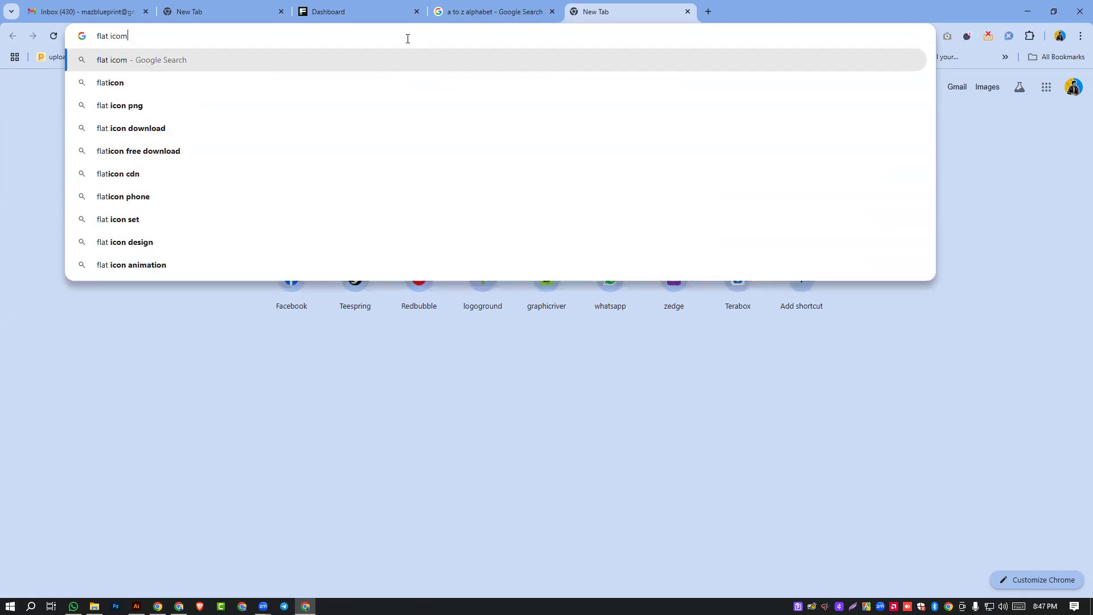
pyautogui.press('Return')
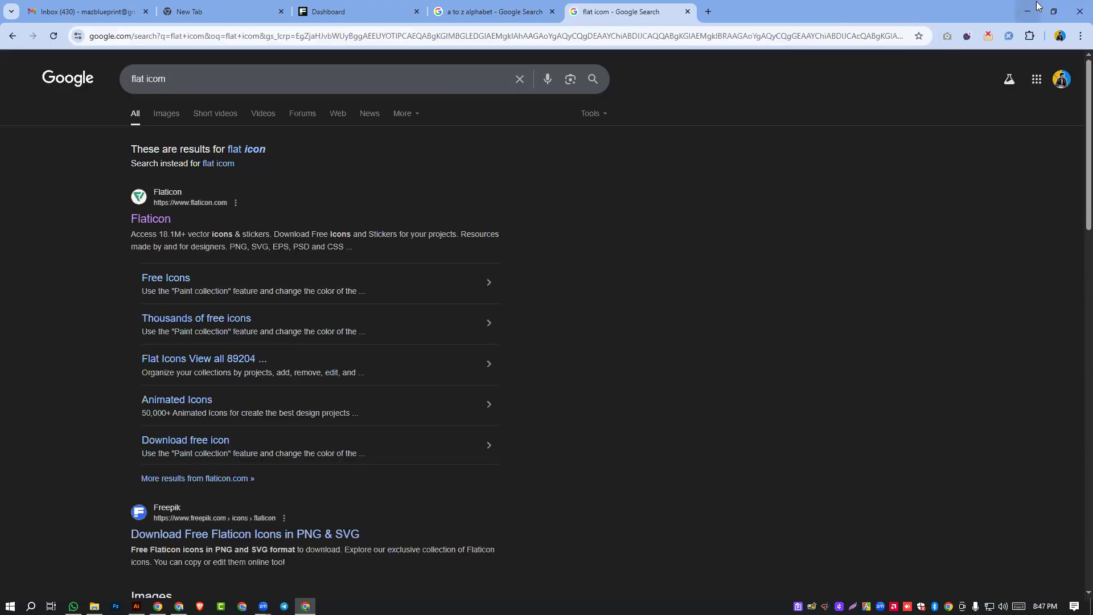
pyautogui.click(1027, 10)
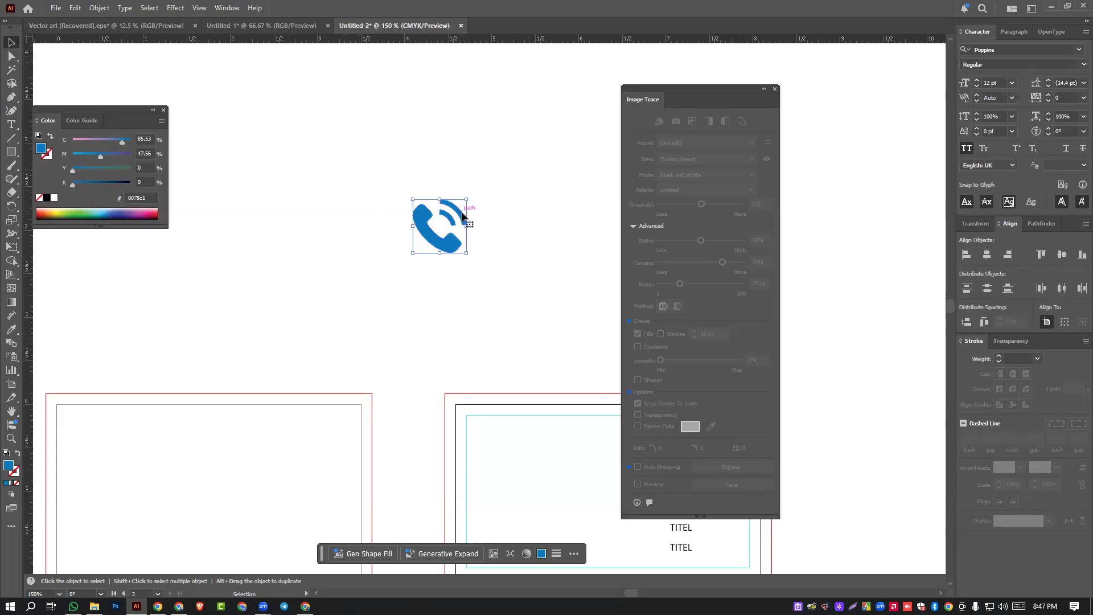
# - Duplicate the telephone icon three times into a vertical column of four and move the column clear of the card artboards
pyautogui.moveTo(456, 248); pyautogui.dragTo(459, 455)
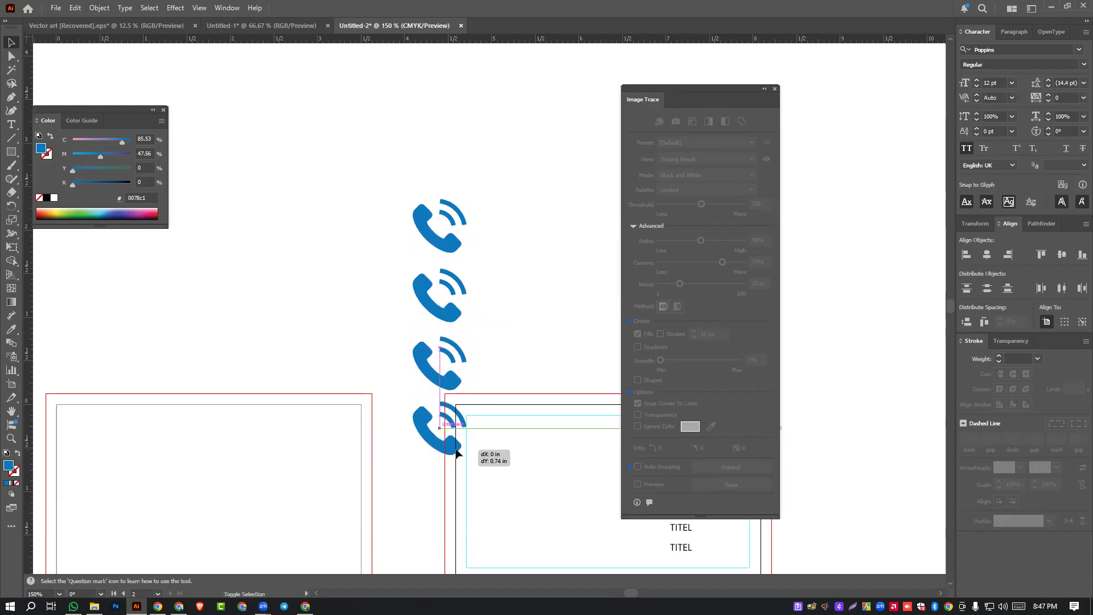
pyautogui.moveTo(382, 191); pyautogui.dragTo(368, 319)
pyautogui.click(532, 281)
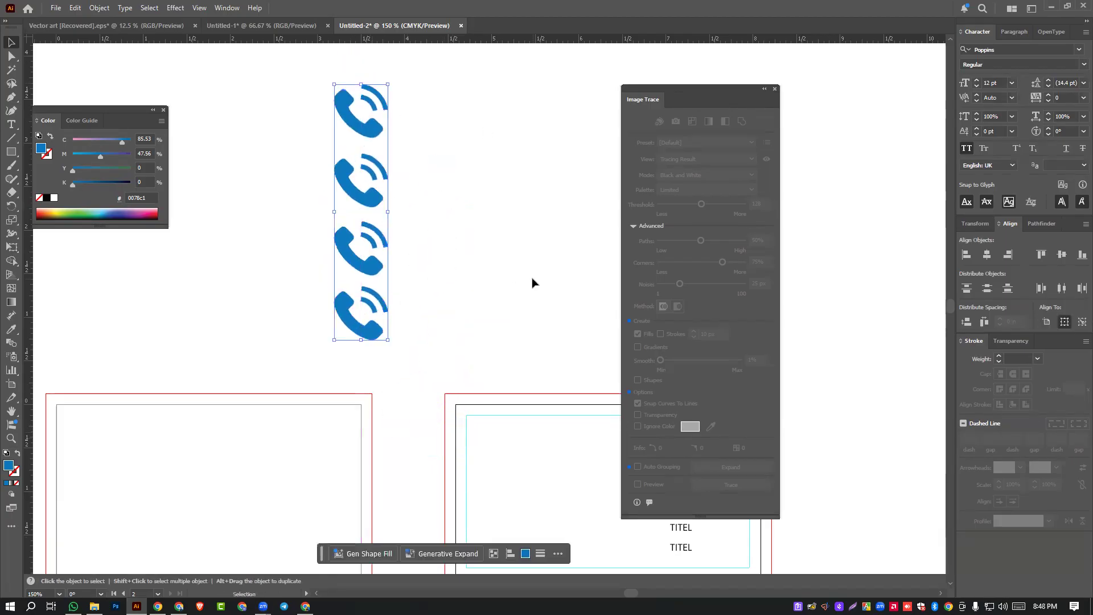
# - Scale the second and fourth telephone icons down and enlarge the third so the copies differ in size
pyautogui.click(364, 199)
pyautogui.moveTo(388, 209); pyautogui.dragTo(376, 195)
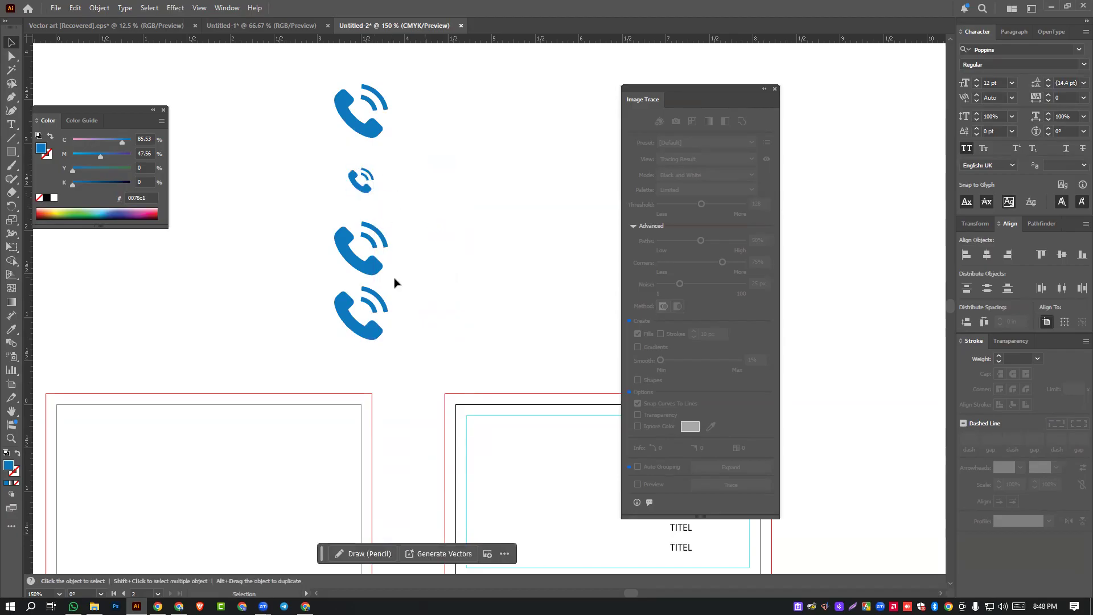
pyautogui.click(375, 267)
pyautogui.moveTo(388, 275); pyautogui.dragTo(428, 312)
pyautogui.click(361, 335)
pyautogui.moveTo(362, 343)
pyautogui.mouseDown()
pyautogui.moveTo(386, 383)
pyautogui.moveTo(360, 312)
pyautogui.moveTo(366, 327)
pyautogui.mouseUp()
pyautogui.click(476, 223)
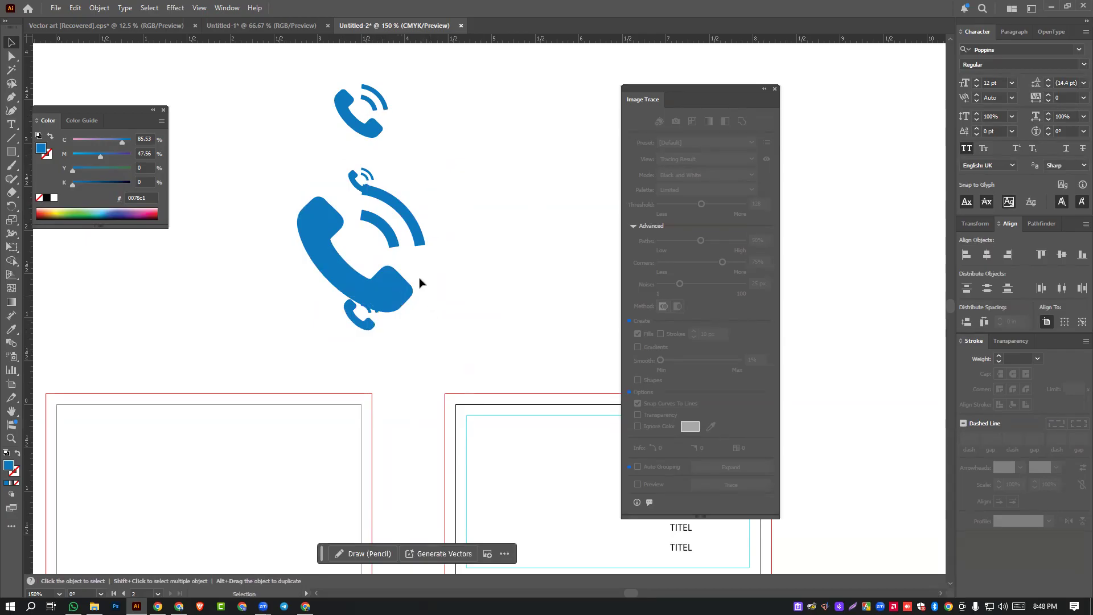
# - Move the smallest telephone icon out to the right, well clear of the first icon in the column
pyautogui.moveTo(356, 185); pyautogui.dragTo(482, 117)
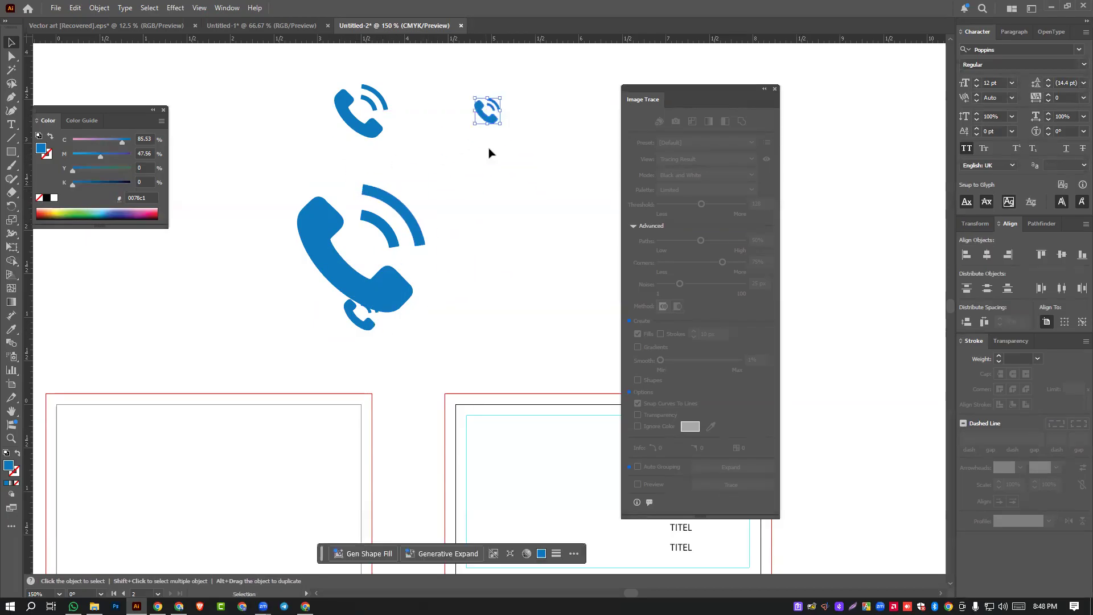
pyautogui.moveTo(296, 74); pyautogui.dragTo(551, 149)
pyautogui.press('space')
pyautogui.moveTo(442, 190); pyautogui.dragTo(405, 204)
pyautogui.moveTo(221, 76); pyautogui.dragTo(558, 345)
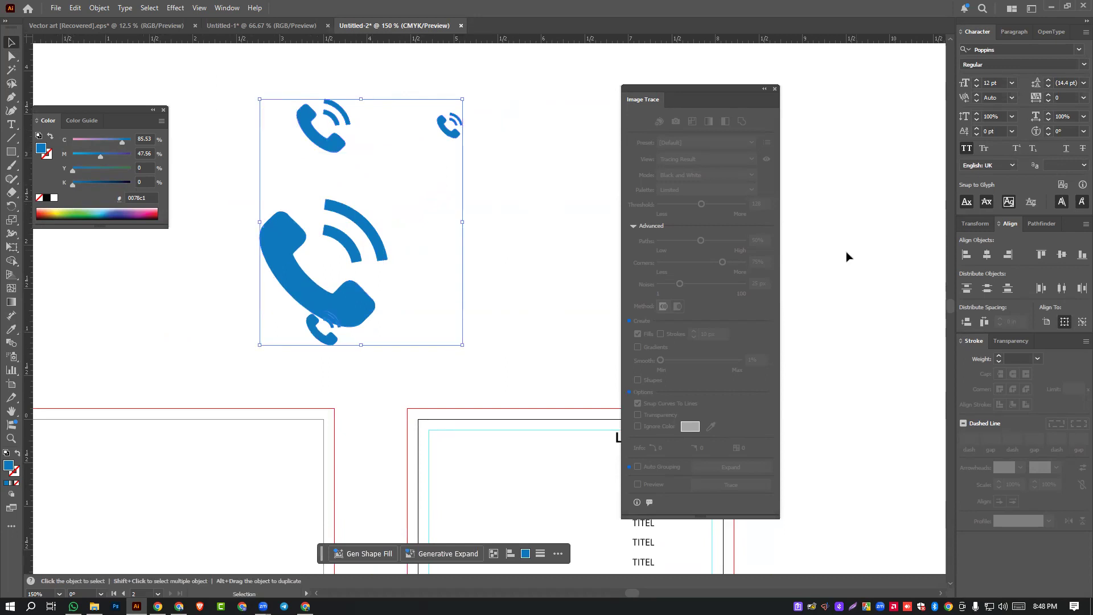
pyautogui.moveTo(461, 132); pyautogui.dragTo(530, 133)
# - Distribute the horizontal spacing of the four telephone icons evenly and align their top edges
pyautogui.moveTo(231, 99); pyautogui.dragTo(557, 347)
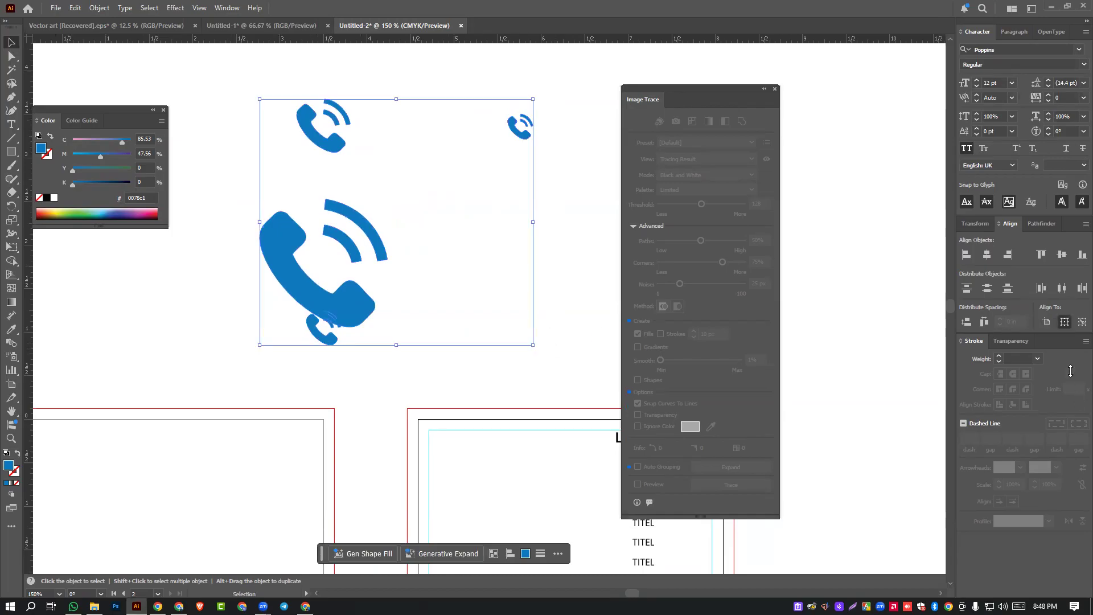
pyautogui.click(978, 322)
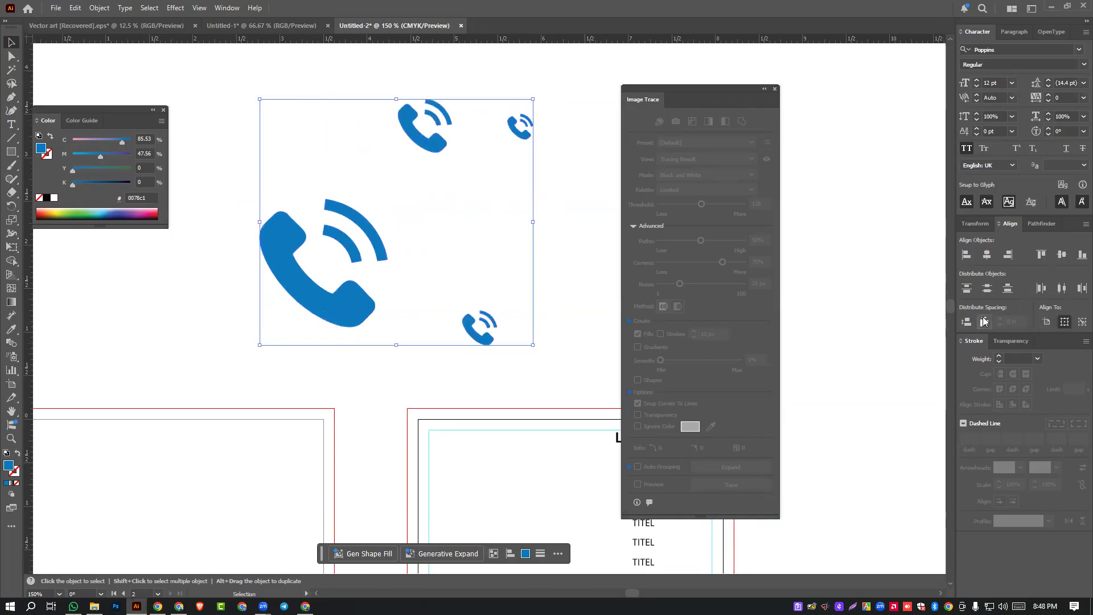
pyautogui.click(1042, 254)
pyautogui.click(481, 299)
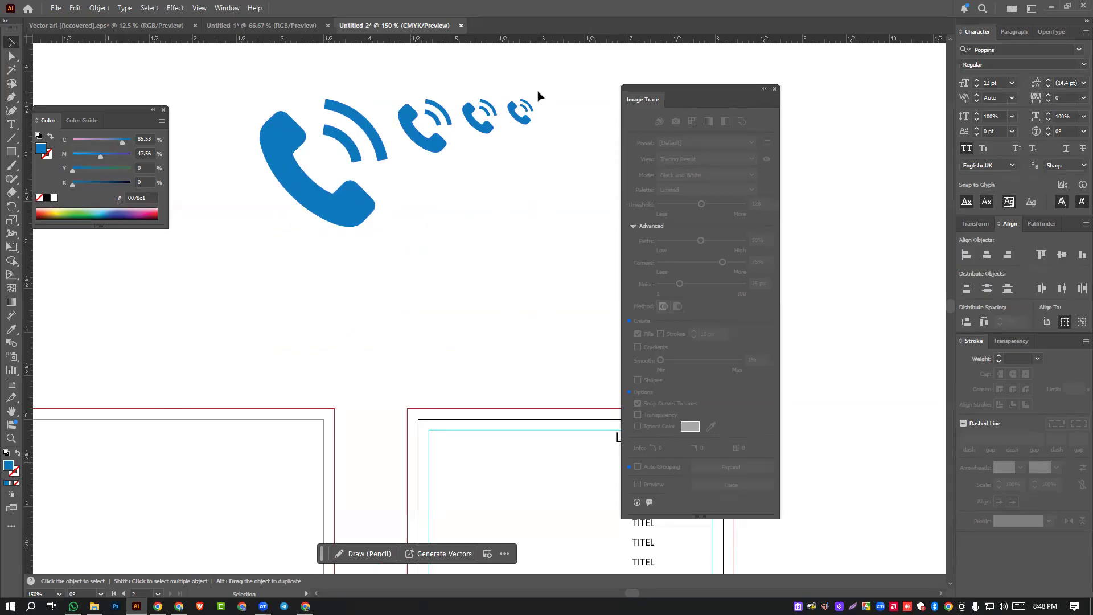
# - Scale the third telephone icon in the row down to roughly the size of the smallest one
pyautogui.click(483, 132)
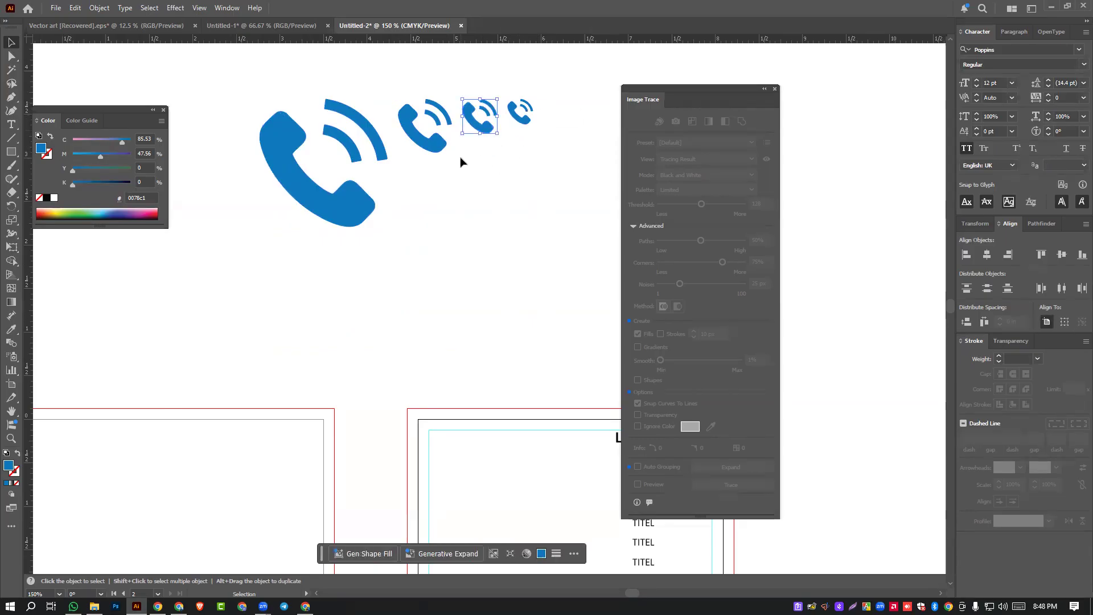
pyautogui.moveTo(499, 135)
pyautogui.mouseDown()
pyautogui.moveTo(490, 130)
pyautogui.moveTo(449, 238)
pyautogui.moveTo(409, 244)
pyautogui.moveTo(413, 256)
pyautogui.moveTo(408, 245)
pyautogui.moveTo(414, 253)
pyautogui.mouseUp()
pyautogui.scroll(5, 489, 127)
pyautogui.scroll(-1, 489, 127)
pyautogui.click(395, 239)
pyautogui.click(533, 282)
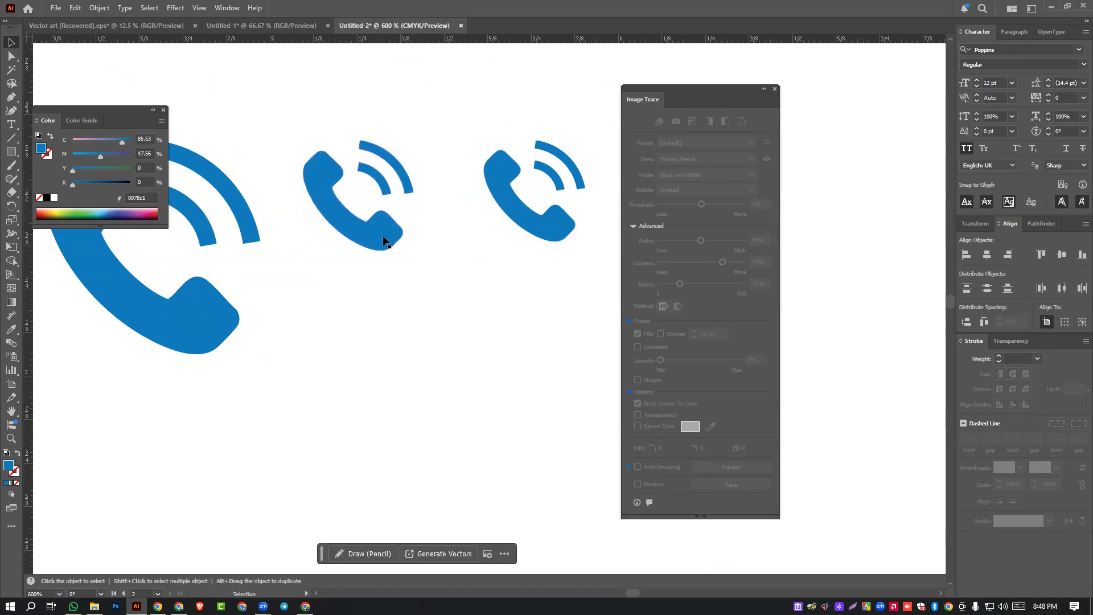
# - Fine-tune the third telephone icon's size at high zoom until it matches the smallest icon beside it
pyautogui.moveTo(305, 139); pyautogui.dragTo(371, 367)
pyautogui.scroll(2, 460, 254)
pyautogui.scroll(-1, 460, 254)
pyautogui.scroll(-2, 270, 289)
pyautogui.moveTo(257, 293); pyautogui.dragTo(335, 191)
pyautogui.moveTo(313, 283); pyautogui.dragTo(278, 353)
pyautogui.click(333, 365)
pyautogui.scroll(2, 334, 282)
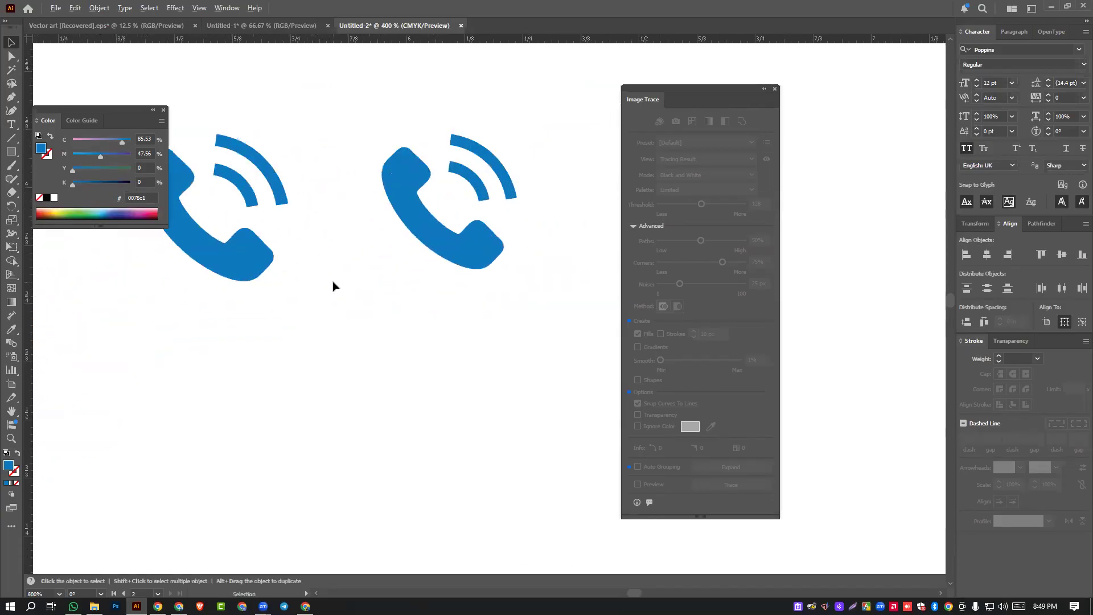
pyautogui.scroll(2, 334, 286)
pyautogui.click(201, 263)
pyautogui.moveTo(266, 282); pyautogui.dragTo(251, 265)
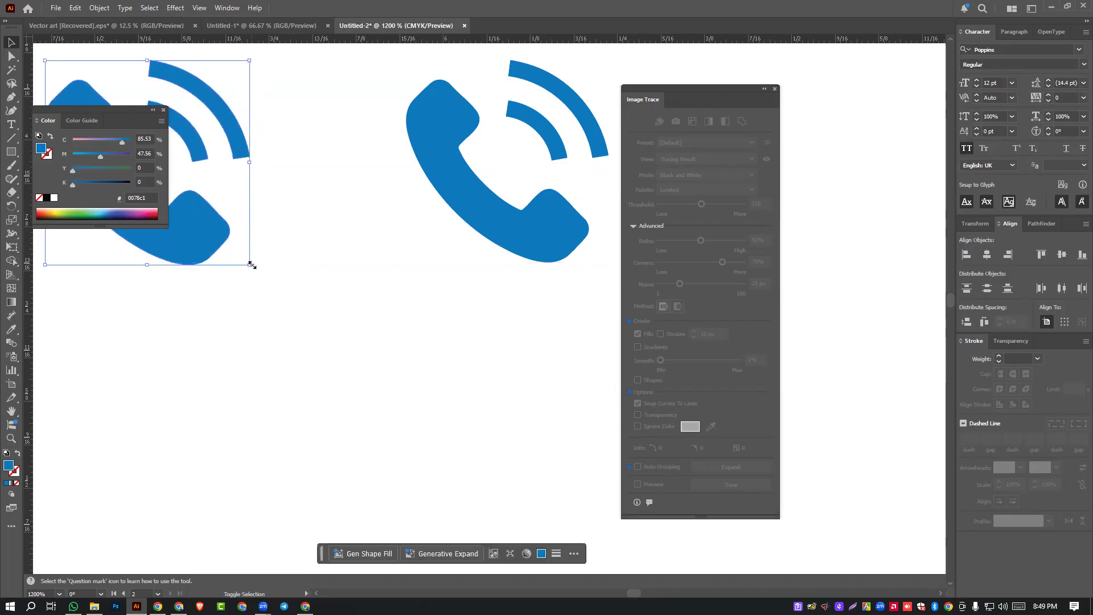
pyautogui.scroll(-3, 260, 260)
pyautogui.moveTo(310, 308); pyautogui.dragTo(413, 311)
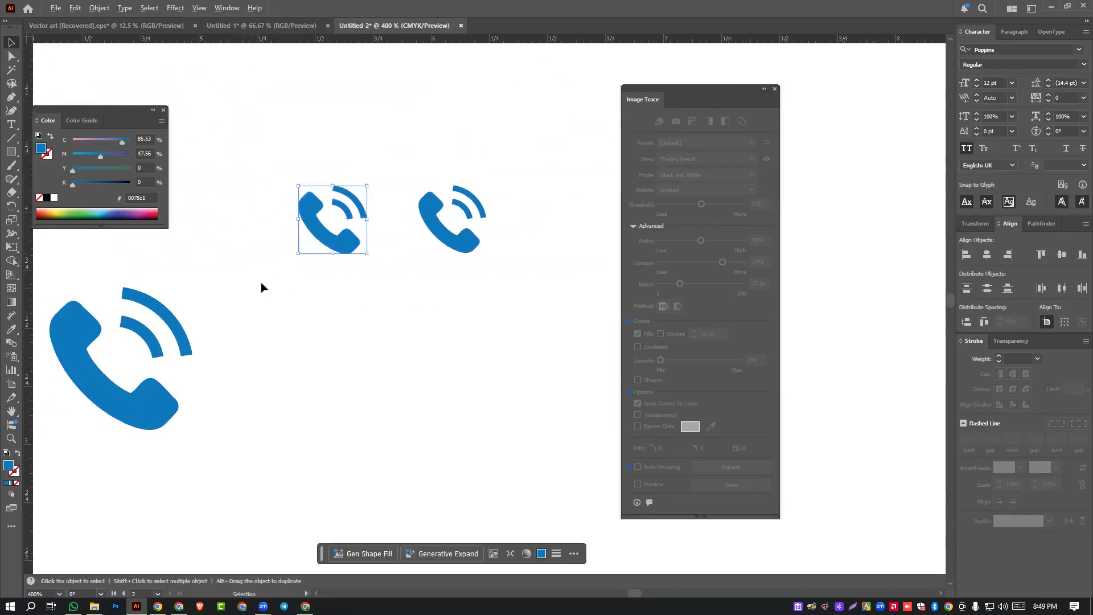
# - Move the medium telephone icon closer to the two small ones and align its top edge with the nearer one
pyautogui.scroll(-1, 260, 287)
pyautogui.moveTo(259, 180); pyautogui.dragTo(417, 262)
pyautogui.moveTo(280, 349); pyautogui.dragTo(458, 311)
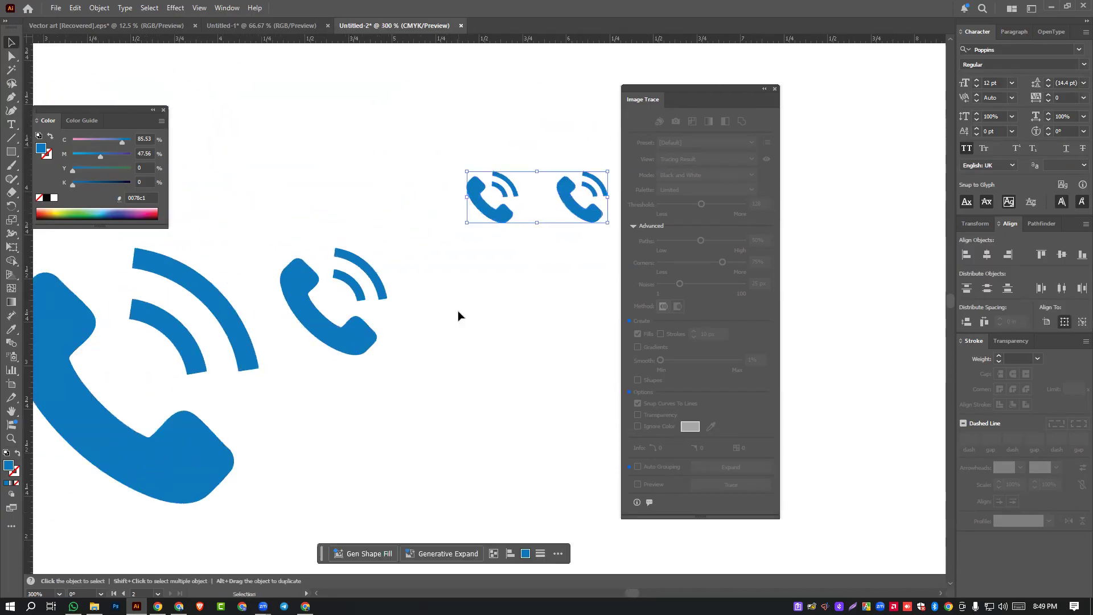
pyautogui.moveTo(355, 324); pyautogui.dragTo(410, 315)
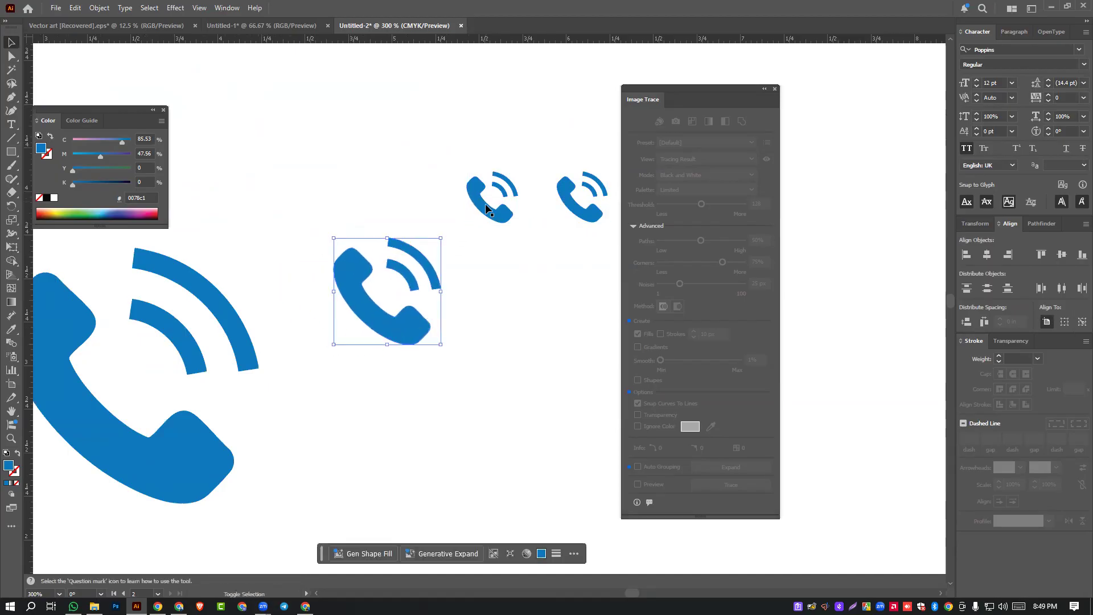
pyautogui.keyDown('shift'); pyautogui.click(486, 206); pyautogui.keyUp('shift')
pyautogui.click(1041, 254)
pyautogui.click(527, 376)
# - Scale the medium telephone icon down to roughly the size of the two small ones
pyautogui.click(422, 269)
pyautogui.moveTo(439, 277); pyautogui.dragTo(387, 227)
pyautogui.click(438, 323)
pyautogui.moveTo(349, 259); pyautogui.dragTo(526, 162)
pyautogui.scroll(3, 472, 219)
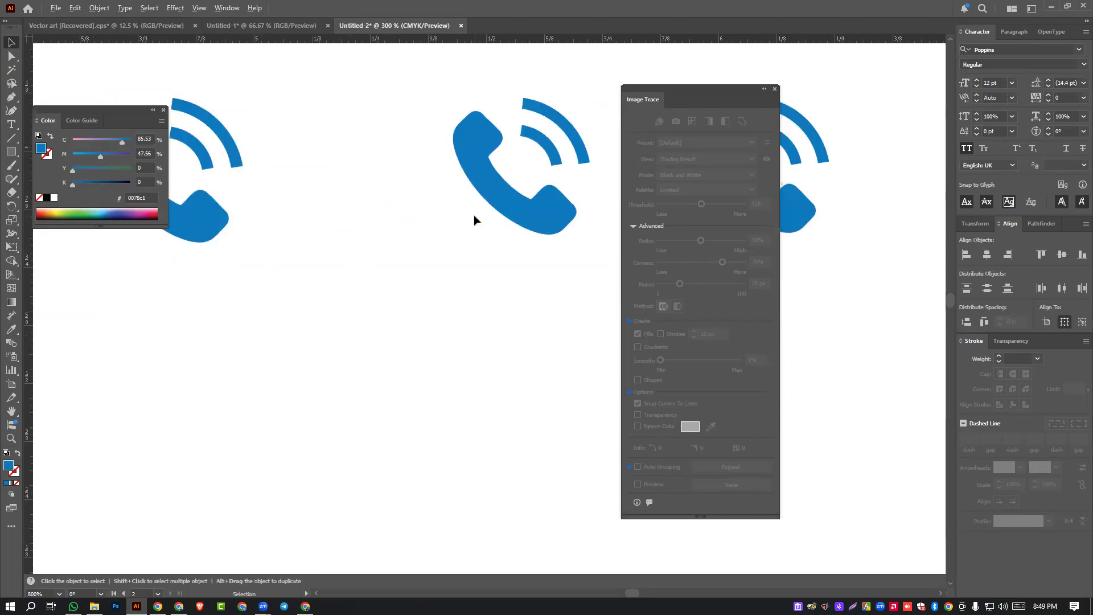
# - Fine-tune the size of the leftmost of the three small telephone icons at high zoom so it matches its neighbours
pyautogui.click(288, 309)
pyautogui.click(205, 230)
pyautogui.moveTo(239, 239); pyautogui.dragTo(243, 241)
pyautogui.scroll(-3, 293, 281)
pyautogui.moveTo(294, 281); pyautogui.dragTo(429, 188)
pyautogui.scroll(4, 423, 223)
pyautogui.moveTo(325, 320); pyautogui.dragTo(510, 307)
pyautogui.click(248, 449)
pyautogui.click(69, 324)
pyautogui.moveTo(146, 336); pyautogui.dragTo(143, 334)
pyautogui.moveTo(146, 335); pyautogui.dragTo(144, 333)
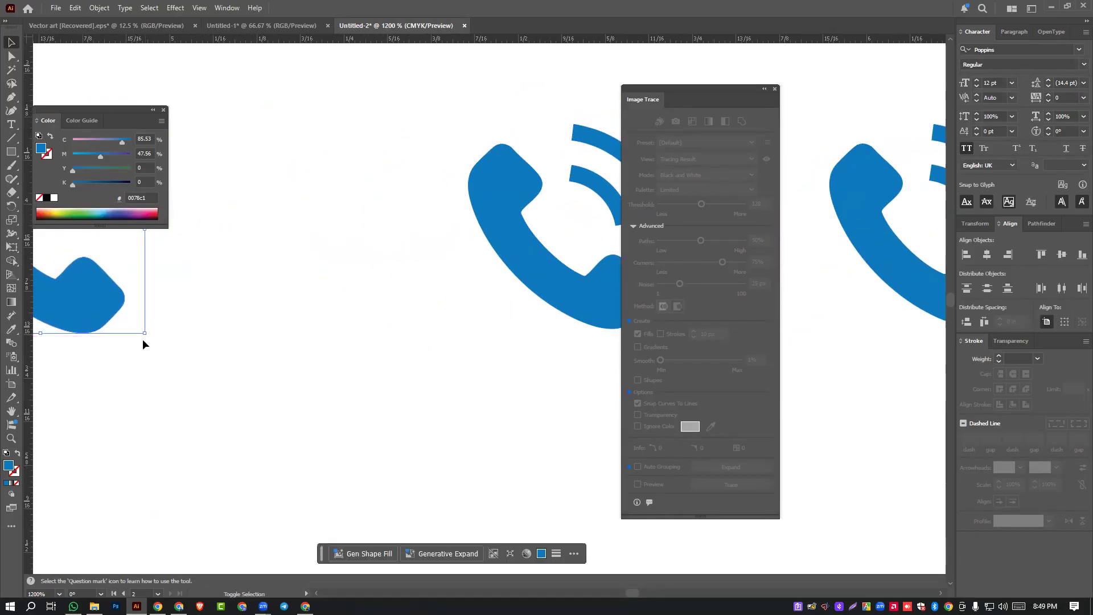
pyautogui.click(163, 402)
pyautogui.scroll(-2, 162, 402)
pyautogui.moveTo(122, 387); pyautogui.dragTo(413, 311)
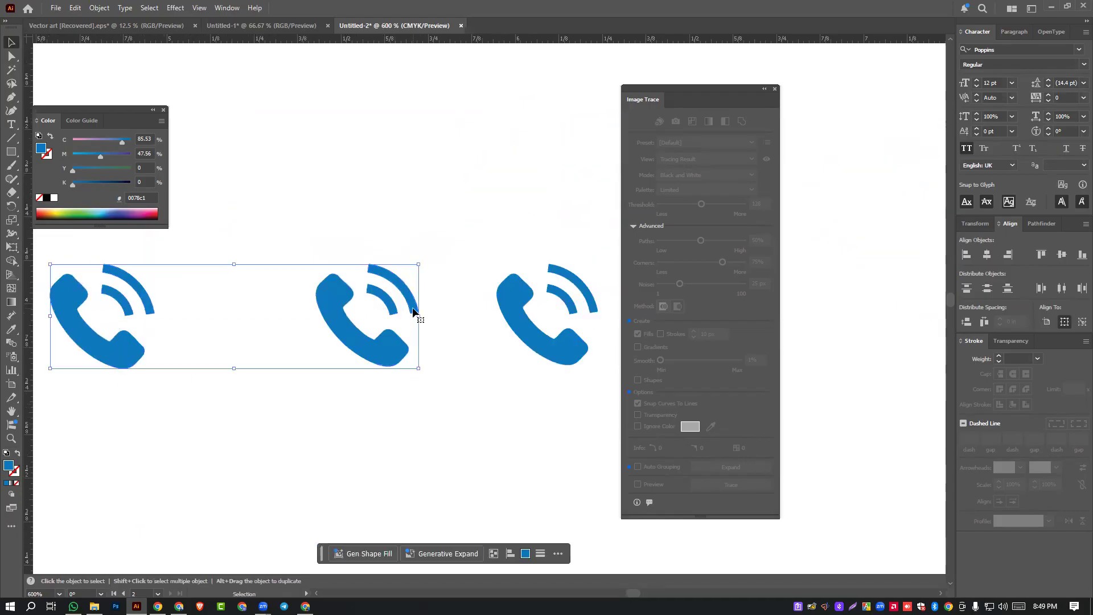
pyautogui.click(227, 441)
# - Stack the three small telephone icons in a vertical column and distribute their vertical spacing evenly
pyautogui.scroll(-5, 274, 386)
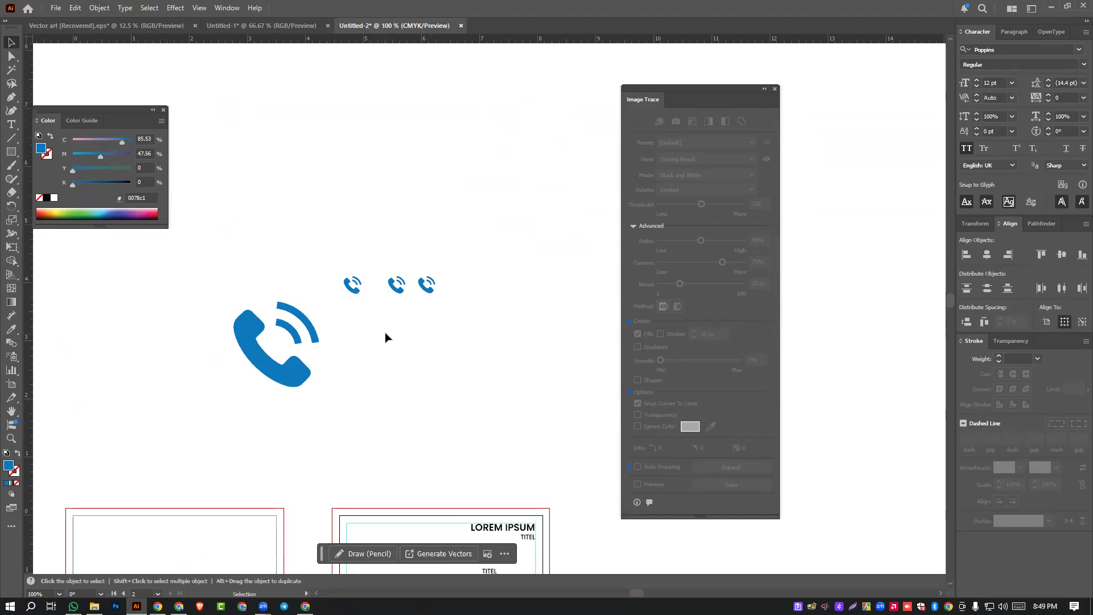
pyautogui.moveTo(339, 222); pyautogui.dragTo(439, 326)
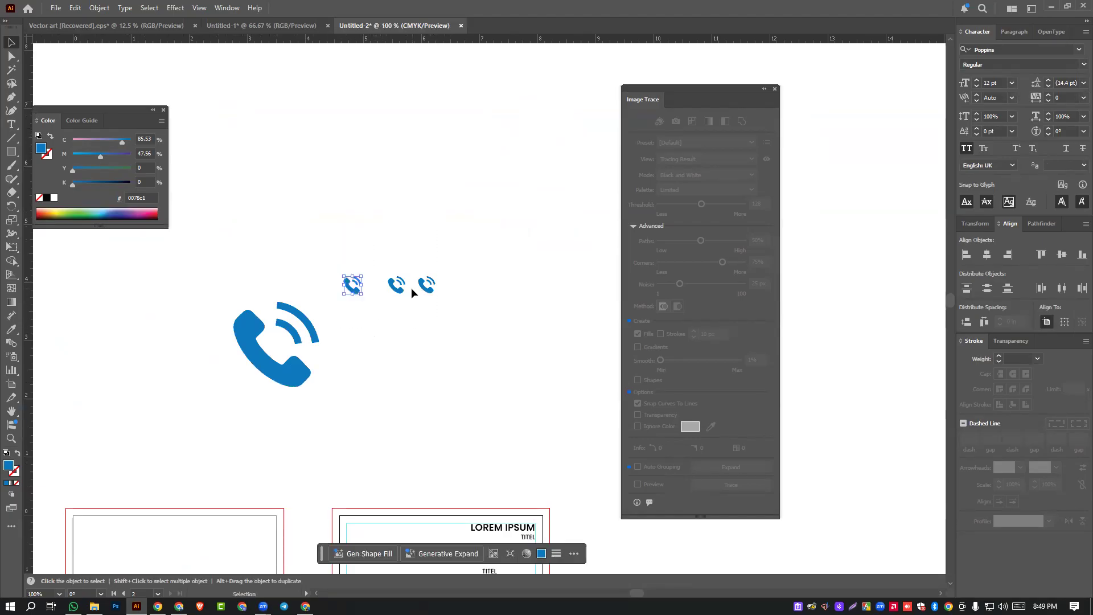
pyautogui.moveTo(399, 291); pyautogui.dragTo(431, 337)
pyautogui.moveTo(353, 286); pyautogui.dragTo(432, 362)
pyautogui.moveTo(413, 410); pyautogui.dragTo(445, 251)
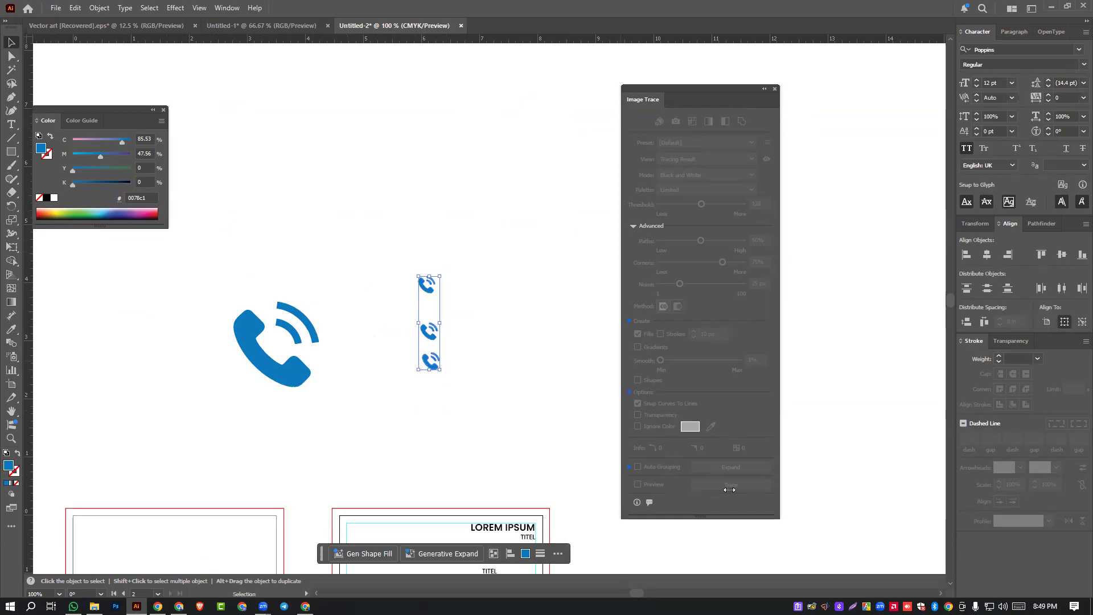
pyautogui.click(984, 322)
pyautogui.click(10, 329)
pyautogui.click(559, 332)
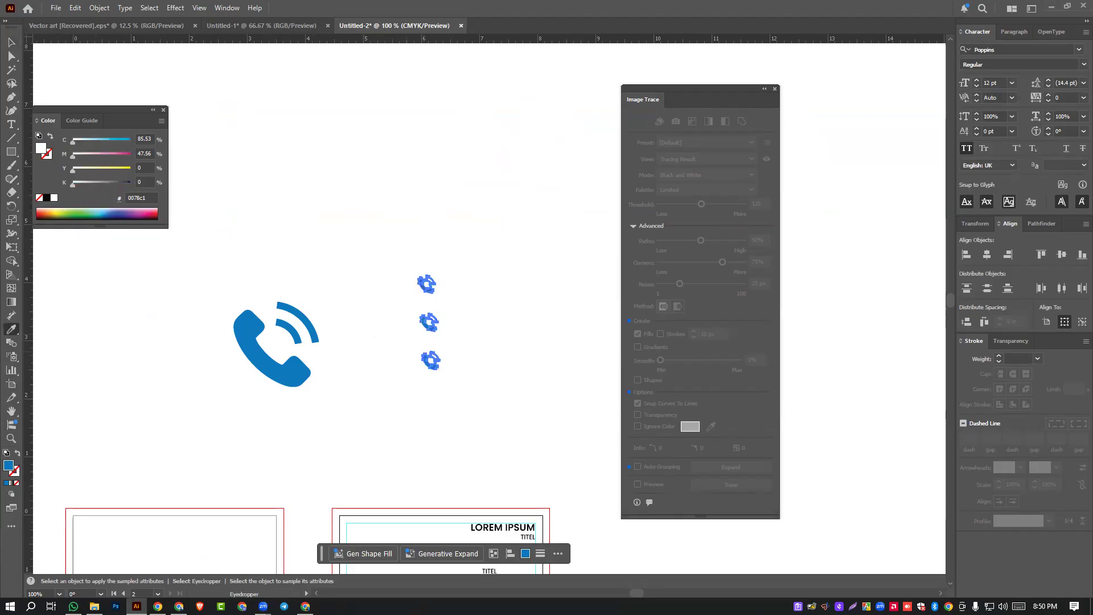
pyautogui.press('v')
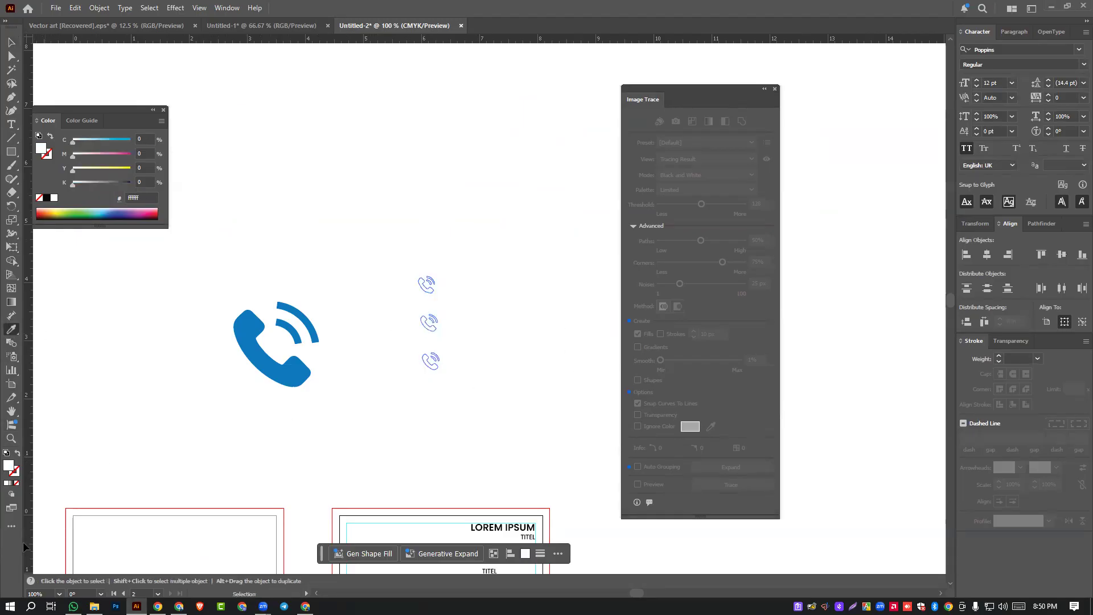
pyautogui.hotkey('ctrl', 'shift', 'a')
pyautogui.press('Escape')
pyautogui.hotkey('ctrl', 'z')
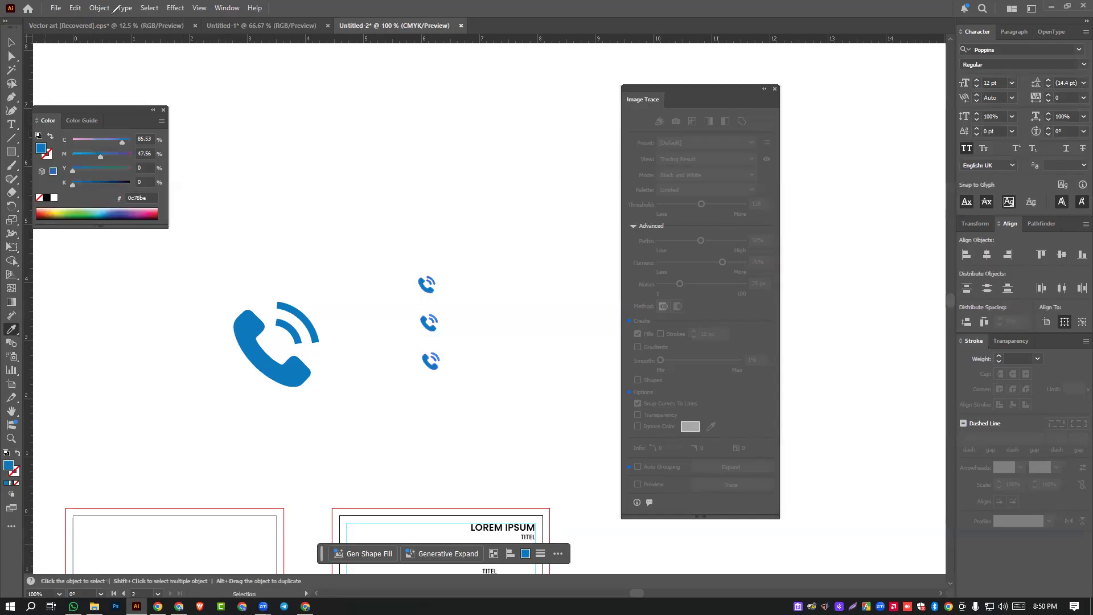
pyautogui.hotkey('ctrl', 'shift', 'a')
pyautogui.hotkey('ctrl', 'shift', 'a')
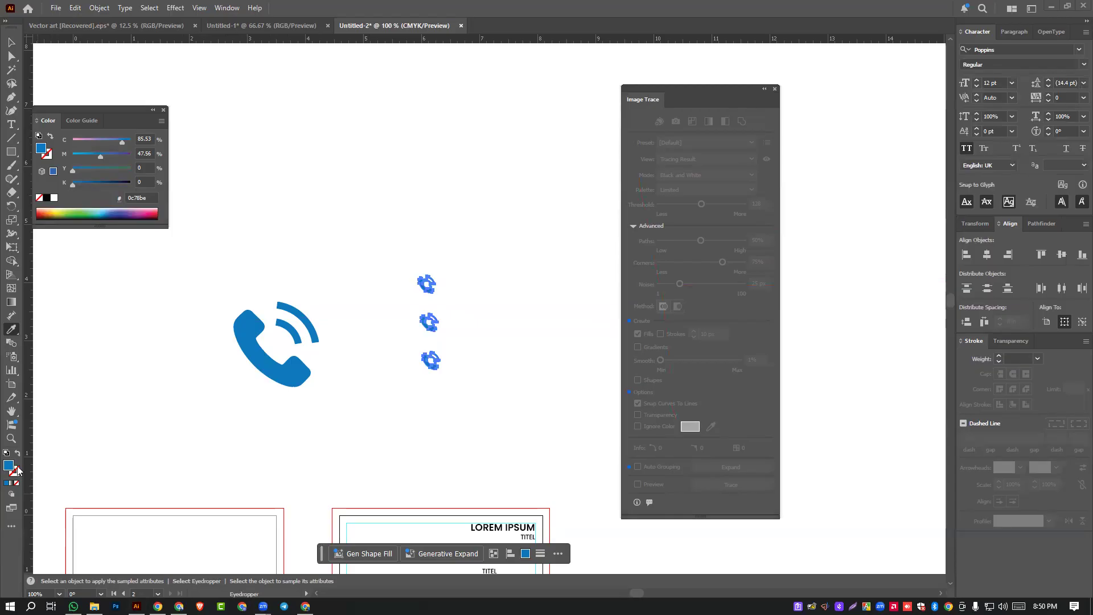
# - Align the horizontal centres of the three small telephone icons in the column
pyautogui.press('v')
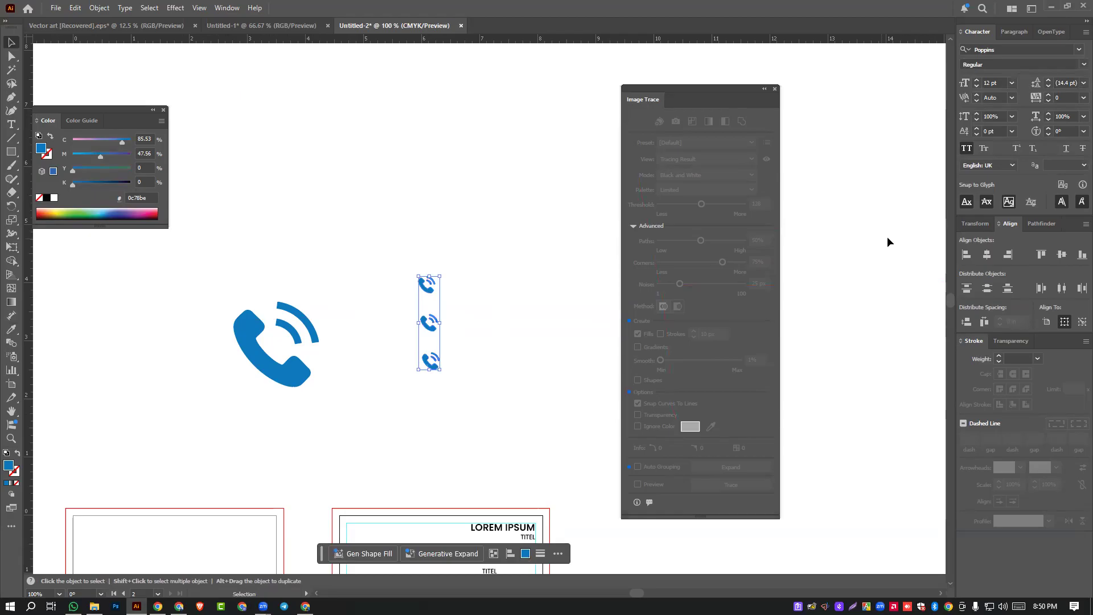
pyautogui.click(987, 255)
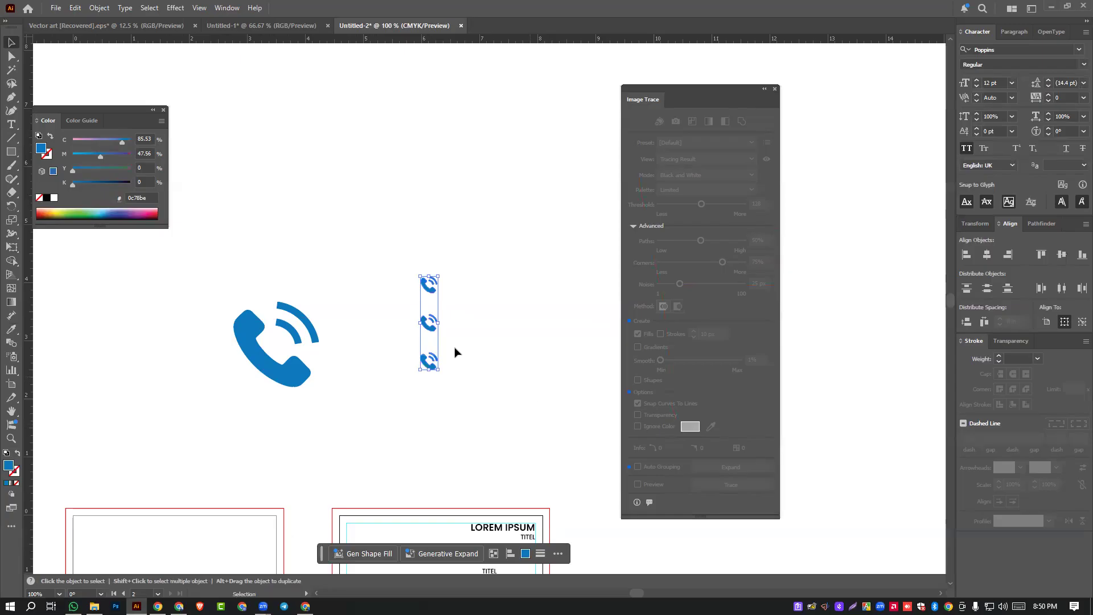
# - Place a copy of one of the card's small TITEL texts beside the uppermost small telephone icon
pyautogui.scroll(-3, 408, 394)
pyautogui.moveTo(484, 490); pyautogui.dragTo(470, 206)
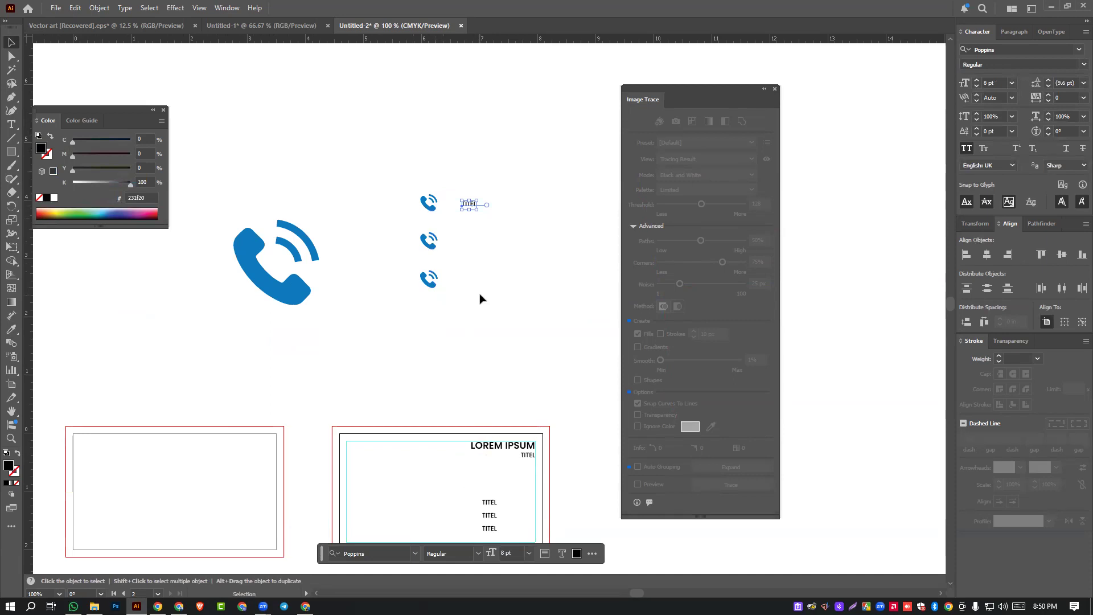
pyautogui.click(125, 392)
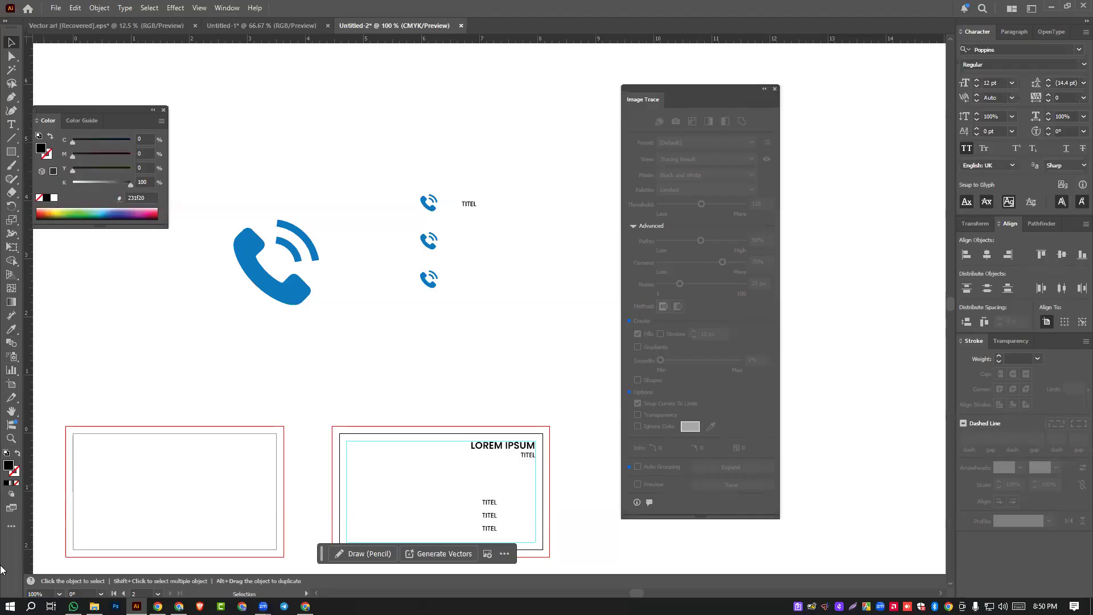
pyautogui.moveTo(416, 219)
pyautogui.mouseDown()
pyautogui.moveTo(504, 222)
pyautogui.moveTo(442, 162)
pyautogui.moveTo(413, 217)
pyautogui.moveTo(443, 214)
pyautogui.mouseUp()
pyautogui.moveTo(408, 250)
pyautogui.mouseDown()
pyautogui.moveTo(504, 258)
pyautogui.moveTo(410, 231)
pyautogui.mouseUp()
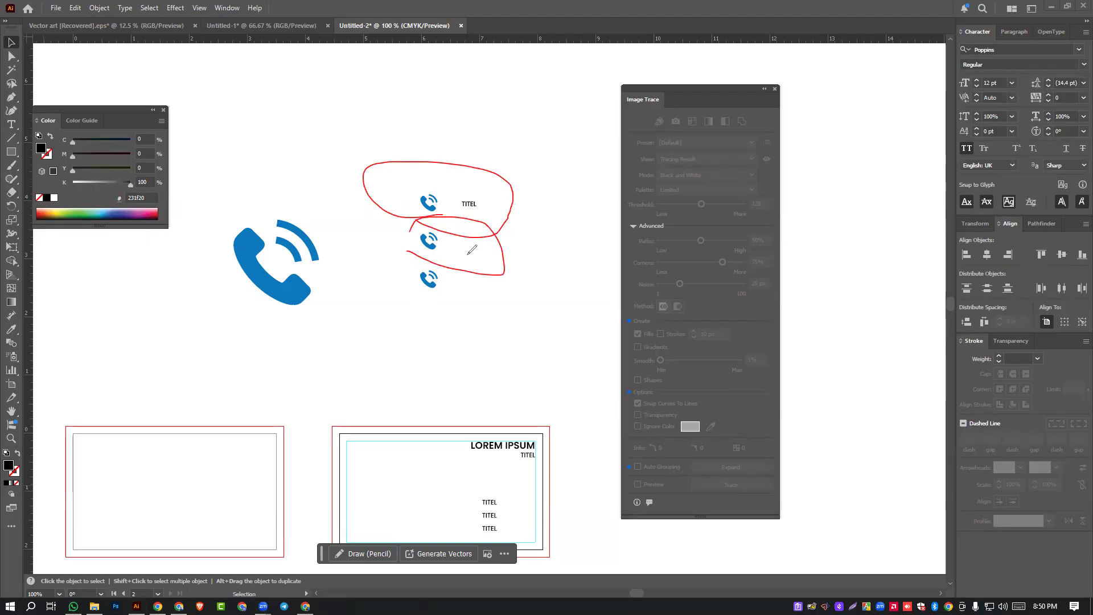
pyautogui.moveTo(456, 188)
pyautogui.mouseDown()
pyautogui.moveTo(510, 276)
pyautogui.moveTo(434, 188)
pyautogui.mouseUp()
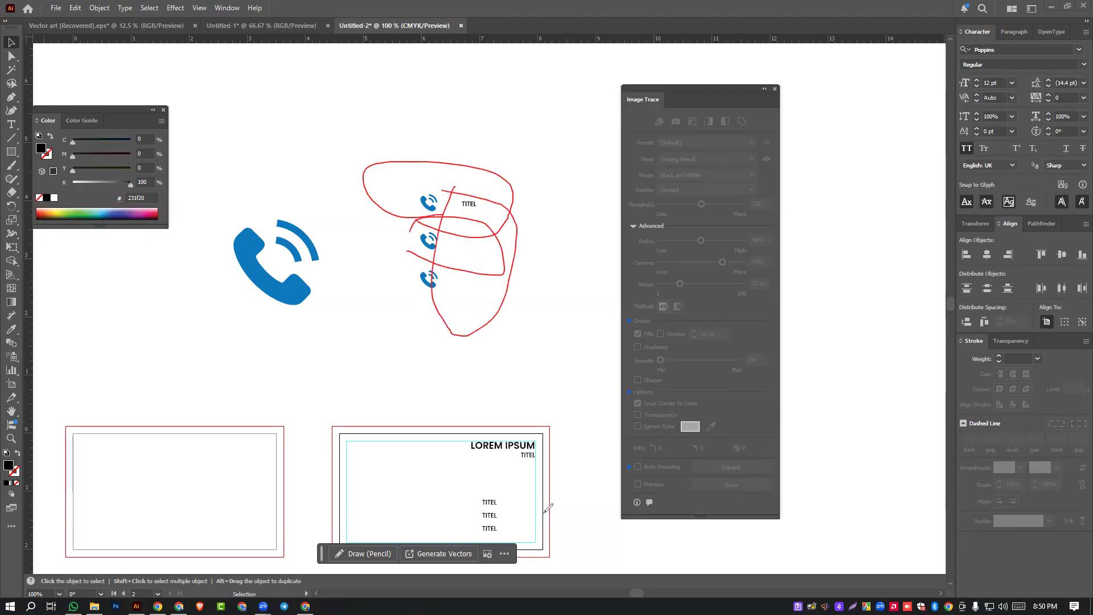
pyautogui.moveTo(471, 488); pyautogui.dragTo(476, 493)
pyautogui.moveTo(957, 245); pyautogui.dragTo(946, 241)
pyautogui.click(18, 420)
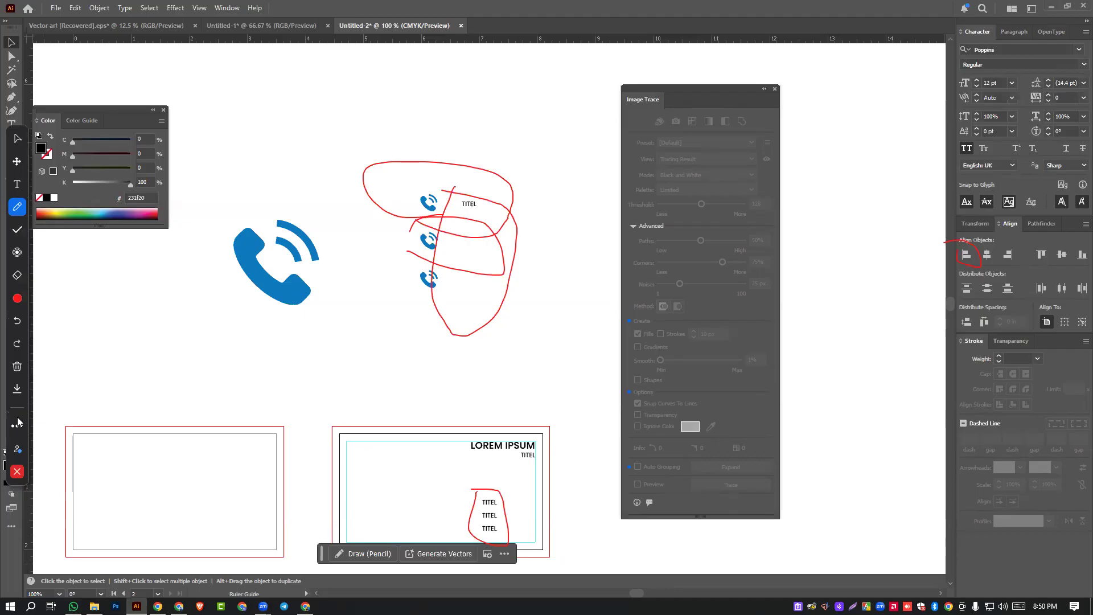
pyautogui.moveTo(431, 208); pyautogui.dragTo(432, 223)
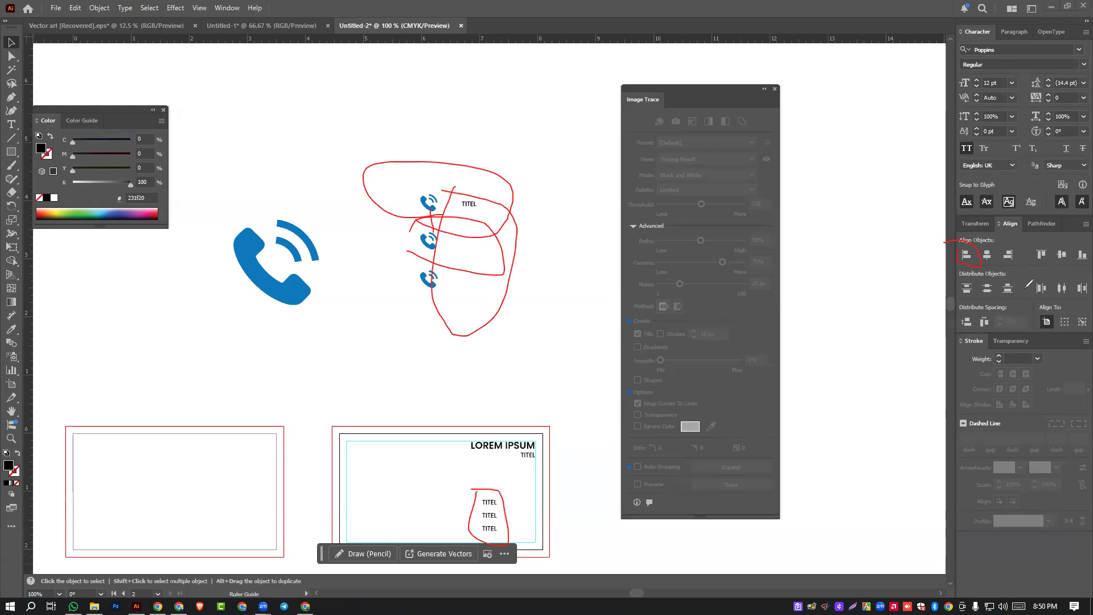
pyautogui.moveTo(408, 433); pyautogui.dragTo(423, 461)
pyautogui.moveTo(423, 535)
pyautogui.mouseDown()
pyautogui.moveTo(472, 569)
pyautogui.moveTo(392, 540)
pyautogui.mouseUp()
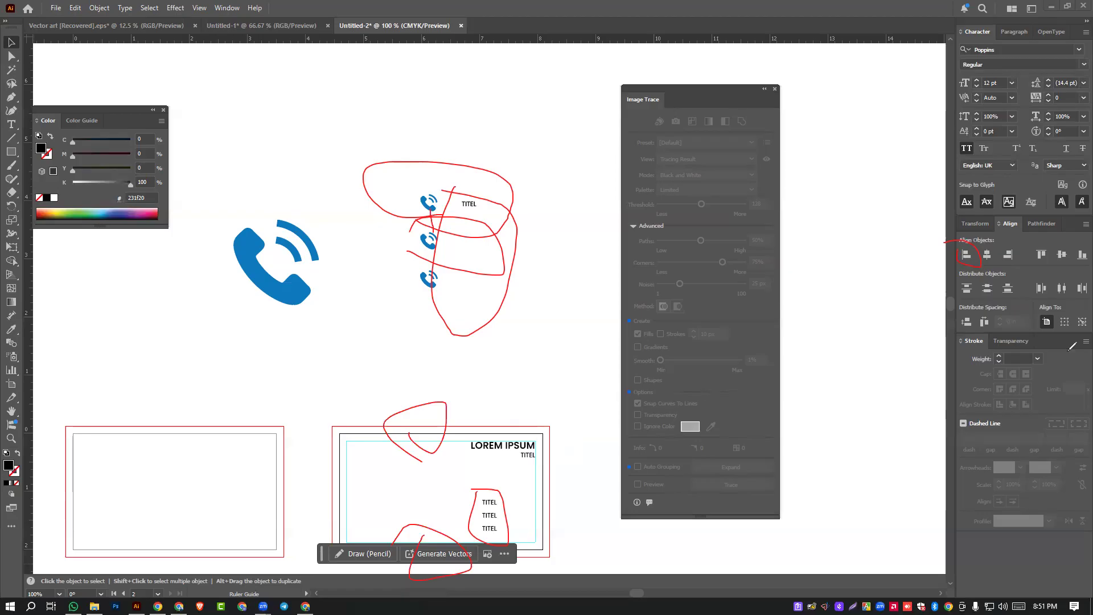
pyautogui.moveTo(424, 186)
pyautogui.mouseDown()
pyautogui.moveTo(394, 275)
pyautogui.moveTo(462, 281)
pyautogui.moveTo(437, 159)
pyautogui.mouseUp()
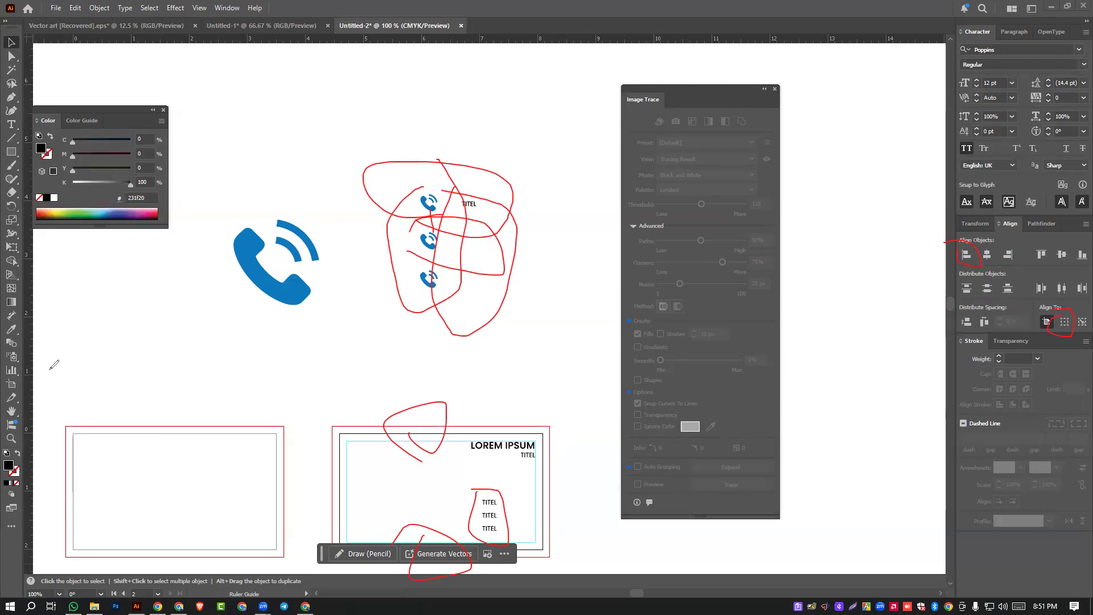
pyautogui.press('e')
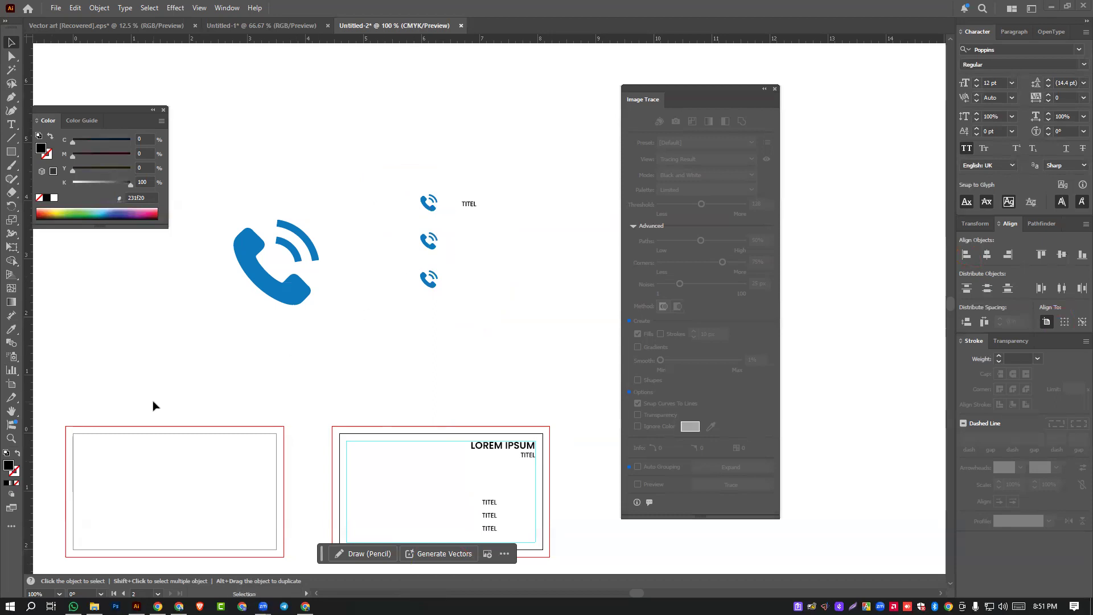
pyautogui.scroll(-3, 168, 392)
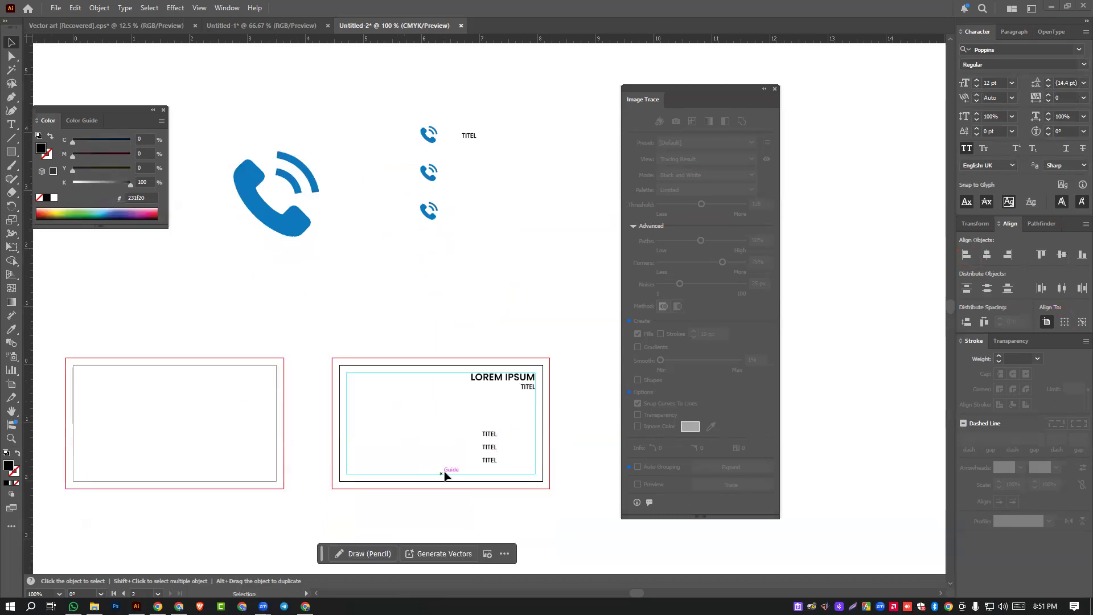
# - Switch to the Chrome window that has a blank new tab open and bring that tab forward
pyautogui.click(305, 606)
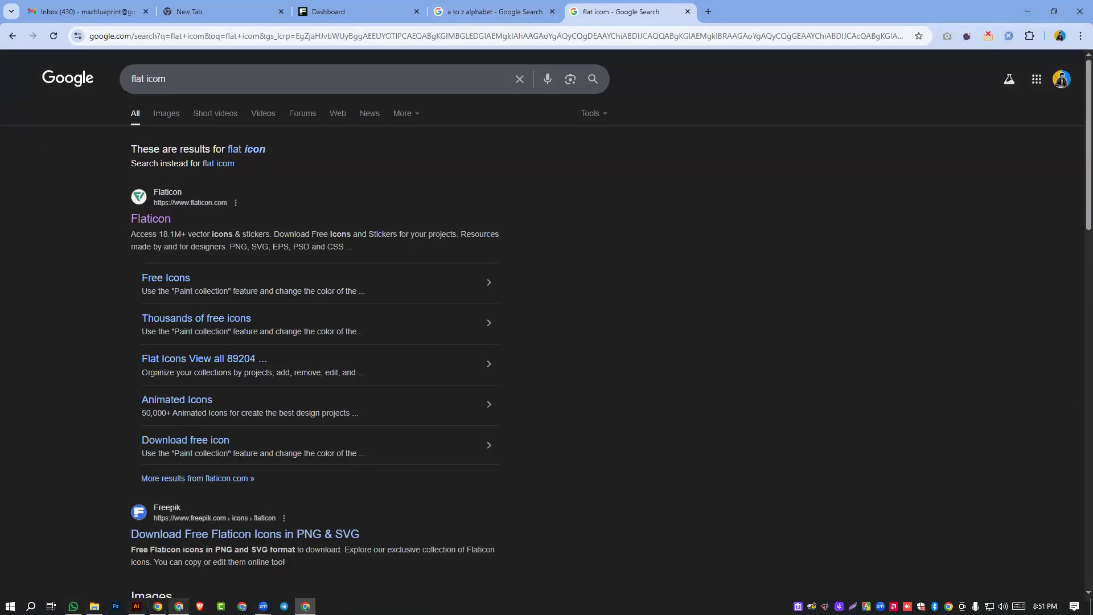
pyautogui.click(179, 606)
pyautogui.click(574, 12)
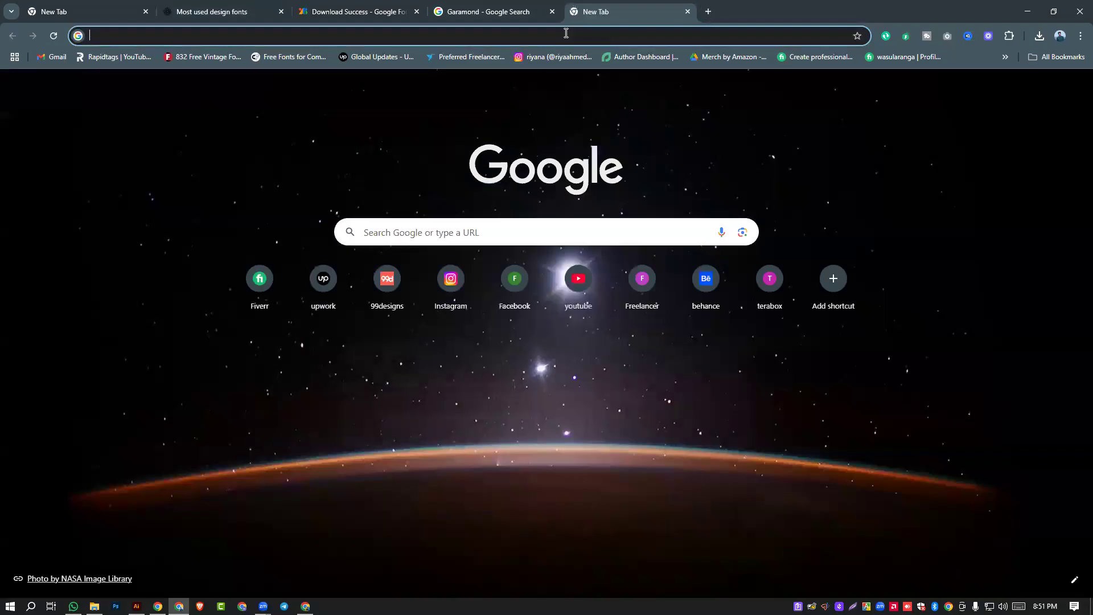
pyautogui.click(538, 33)
pyautogui.write('link tree')
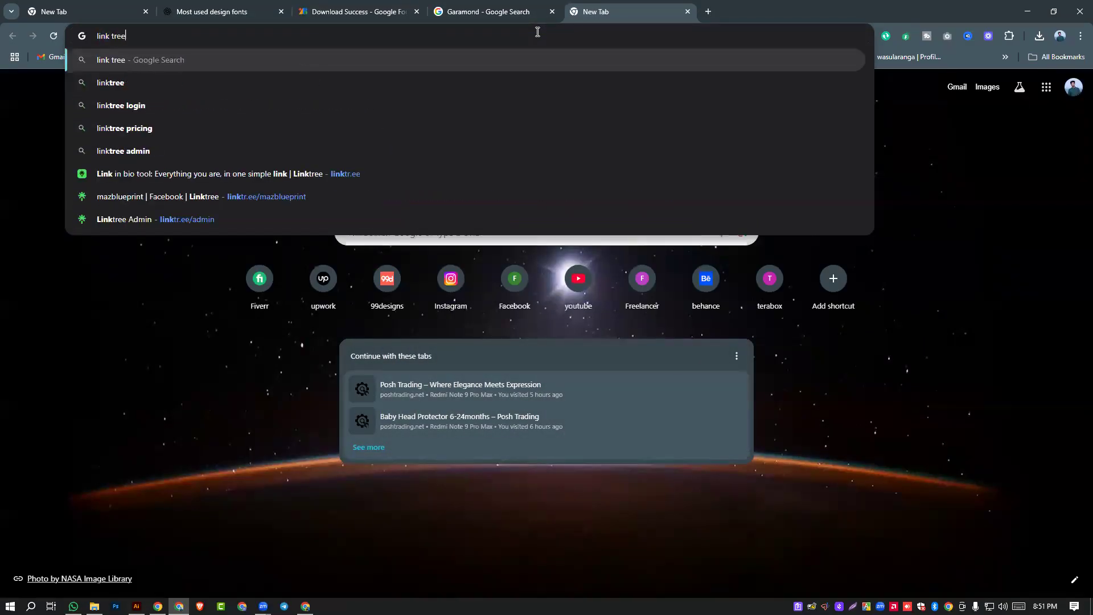
pyautogui.press('Return')
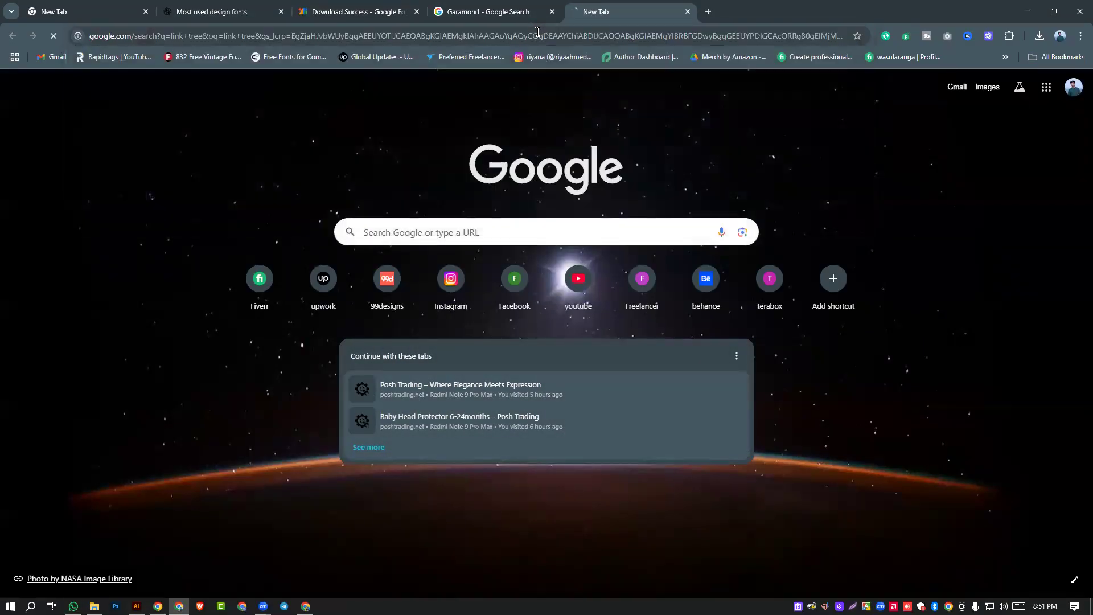
pyautogui.hotkey('alt', 'Left')
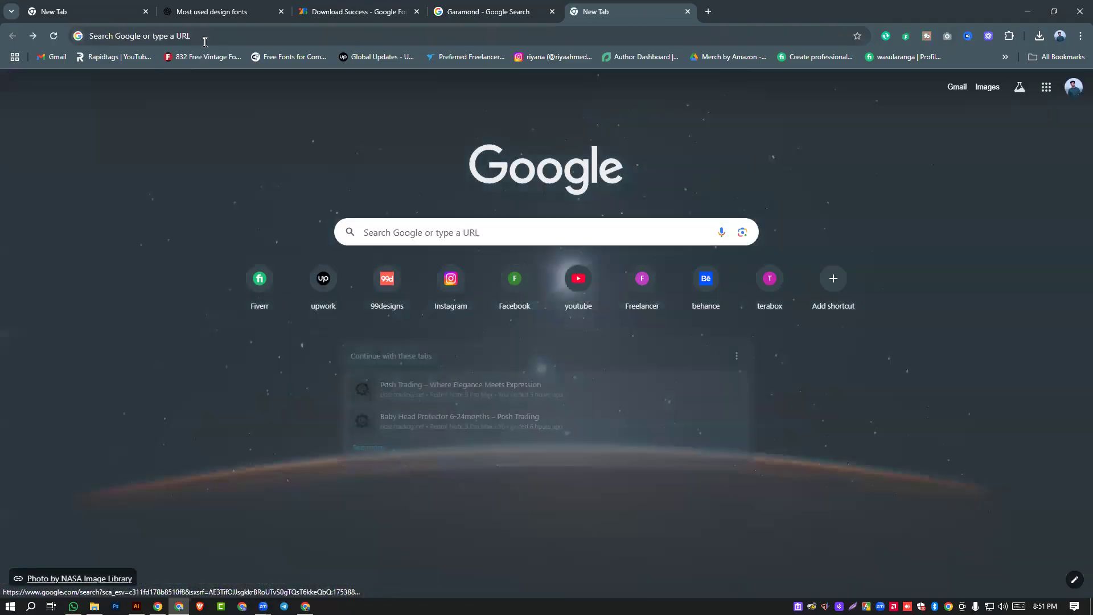
# - Open the designer's own Linktree profile page from its suggested address
pyautogui.click(206, 36)
pyautogui.write('link')
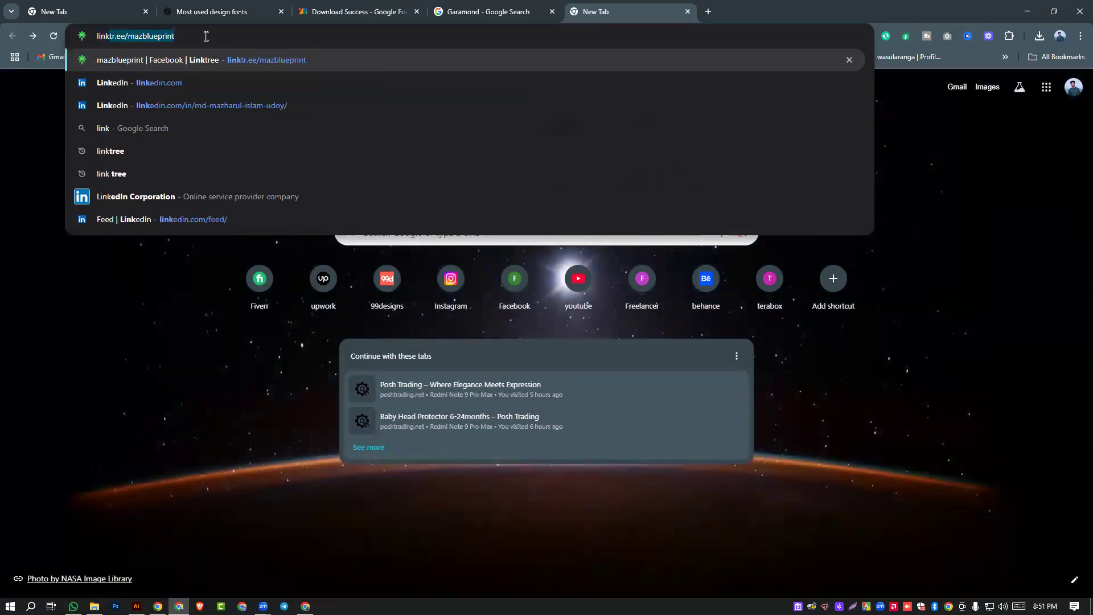
pyautogui.press('Return')
pyautogui.scroll(-1, 355, 228)
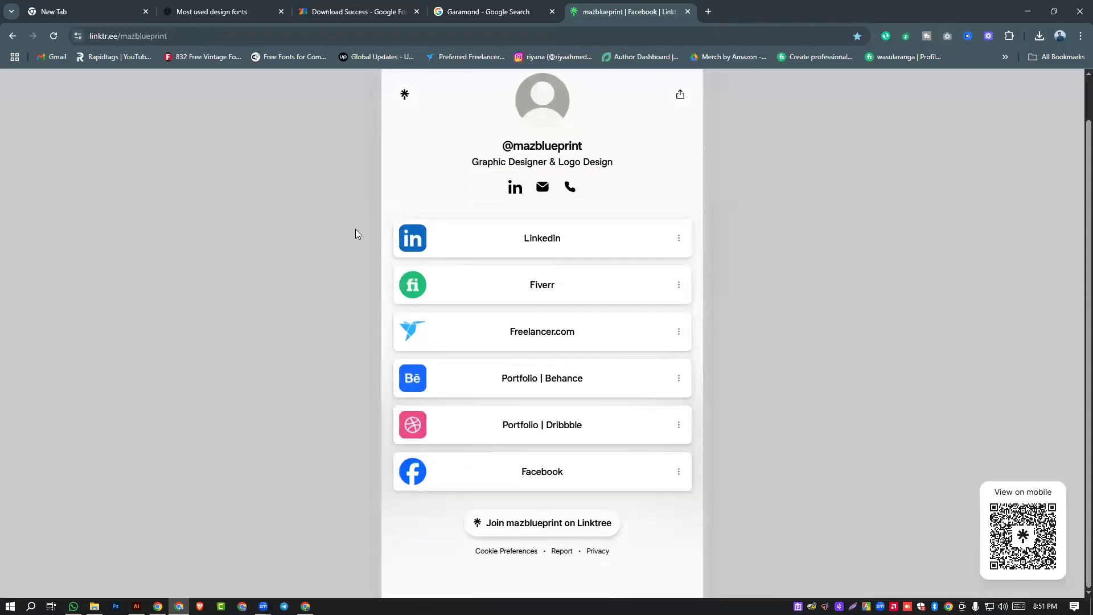
# - Open the Behance and Dribbble portfolio links in separate background tabs, closing the extra Self View tab and keeping Behance in front
pyautogui.middleClick(585, 336)
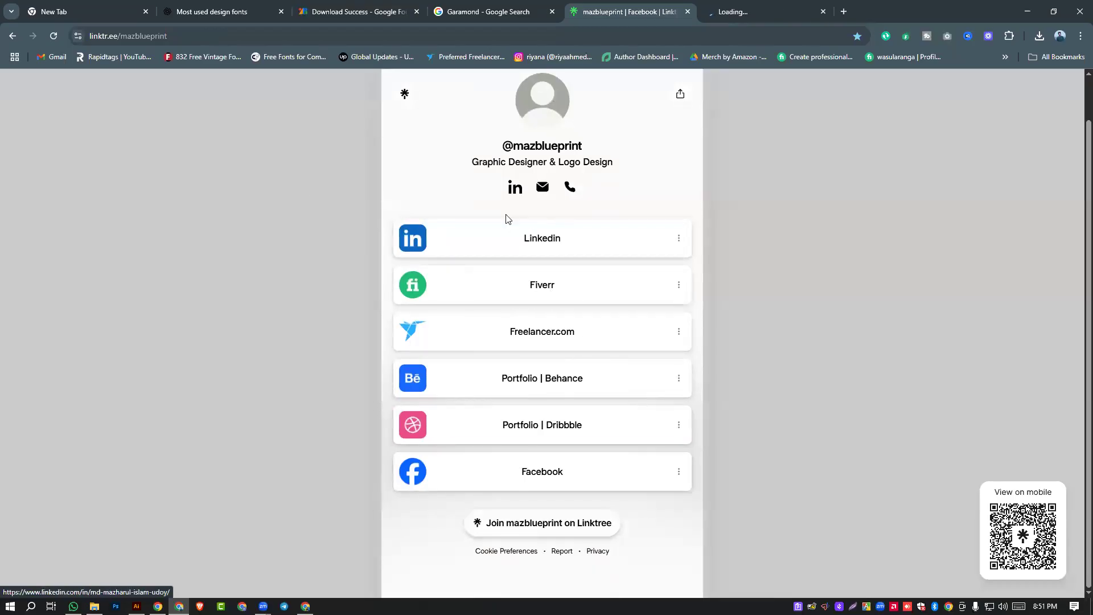
pyautogui.middleClick(555, 392)
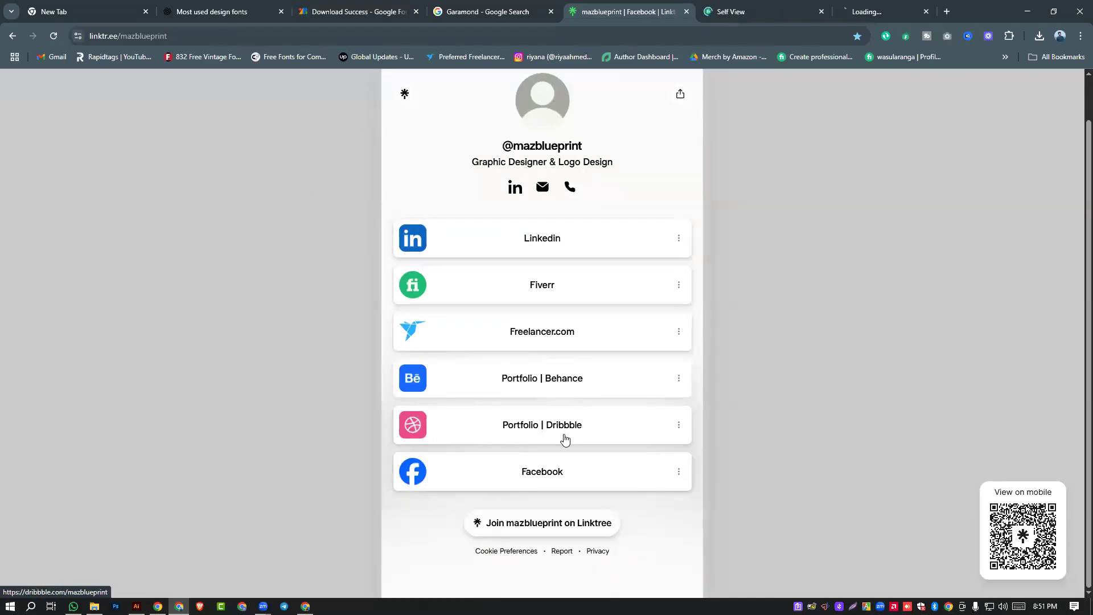
pyautogui.middleClick(564, 437)
pyautogui.click(785, 11)
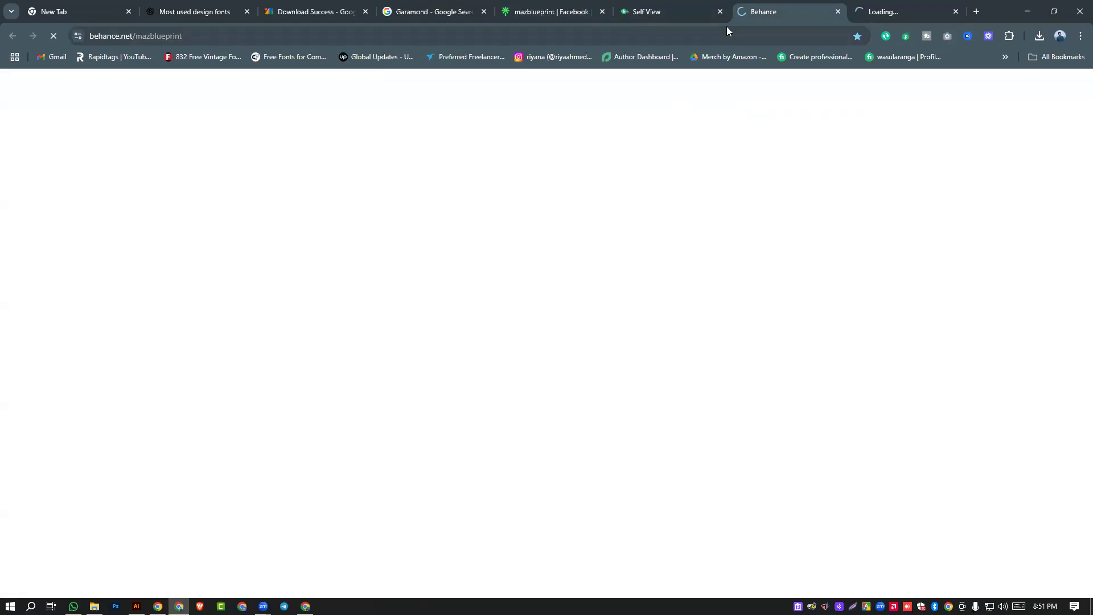
pyautogui.click(720, 11)
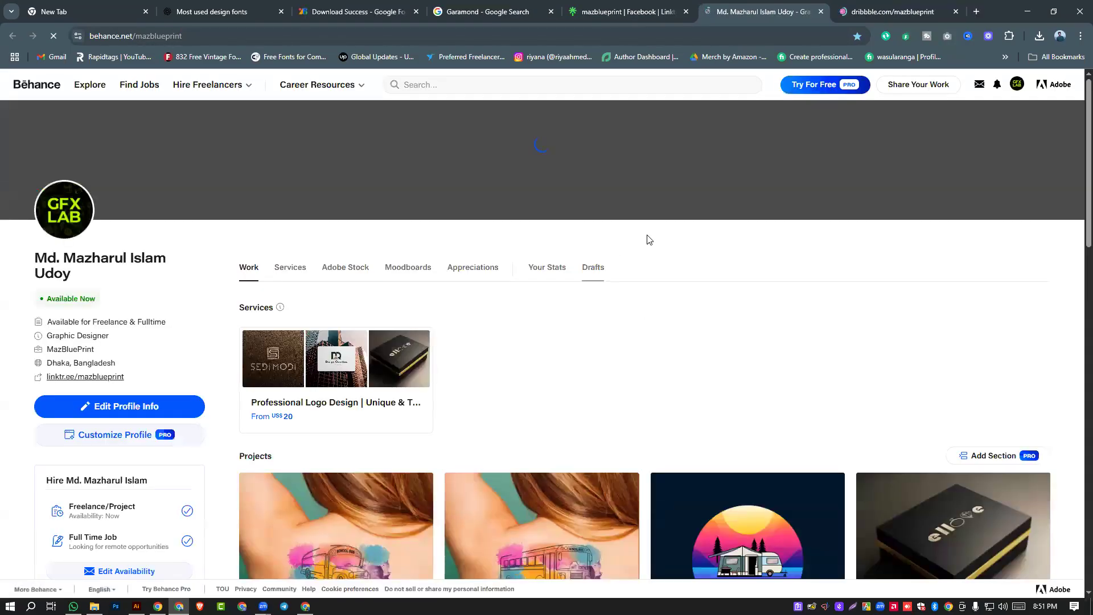
# - Go to the Behance home page and search its projects for "business card"
pyautogui.click(29, 79)
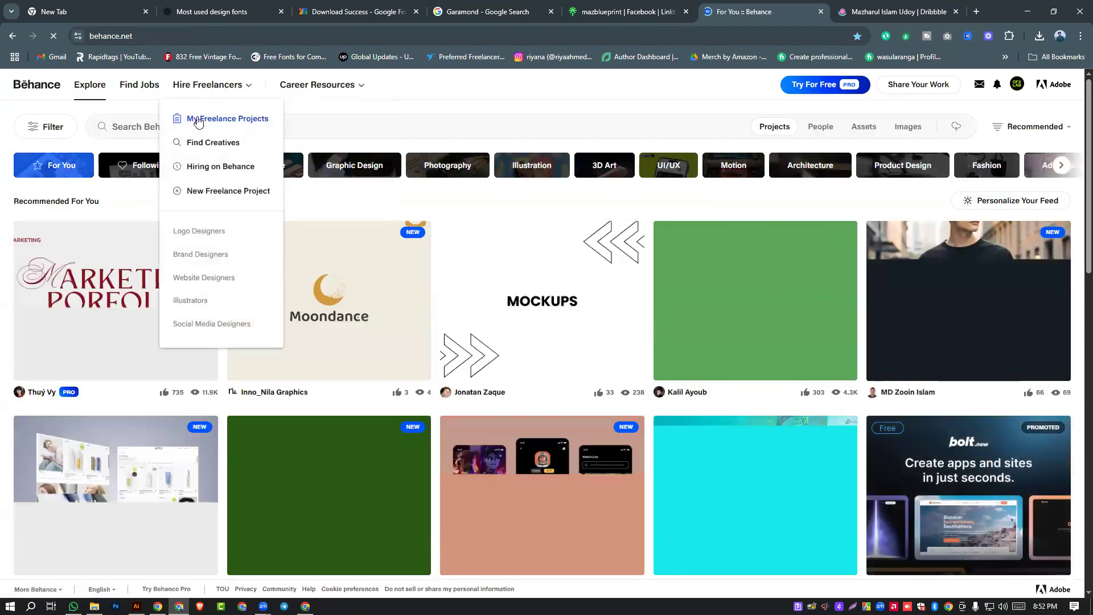
pyautogui.click(136, 125)
pyautogui.write('bu')
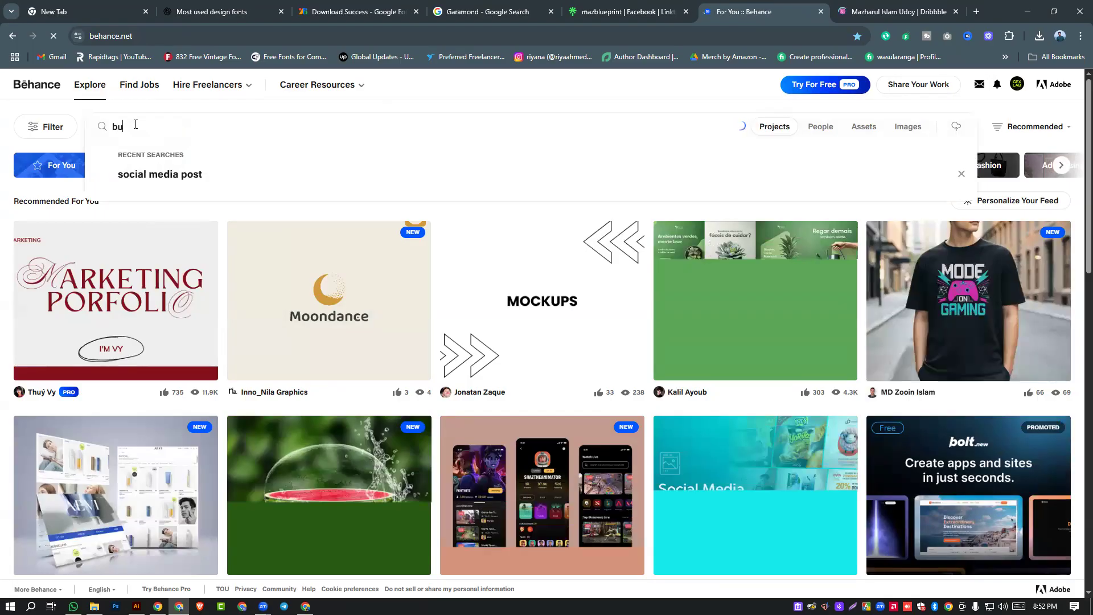
pyautogui.write('siness')
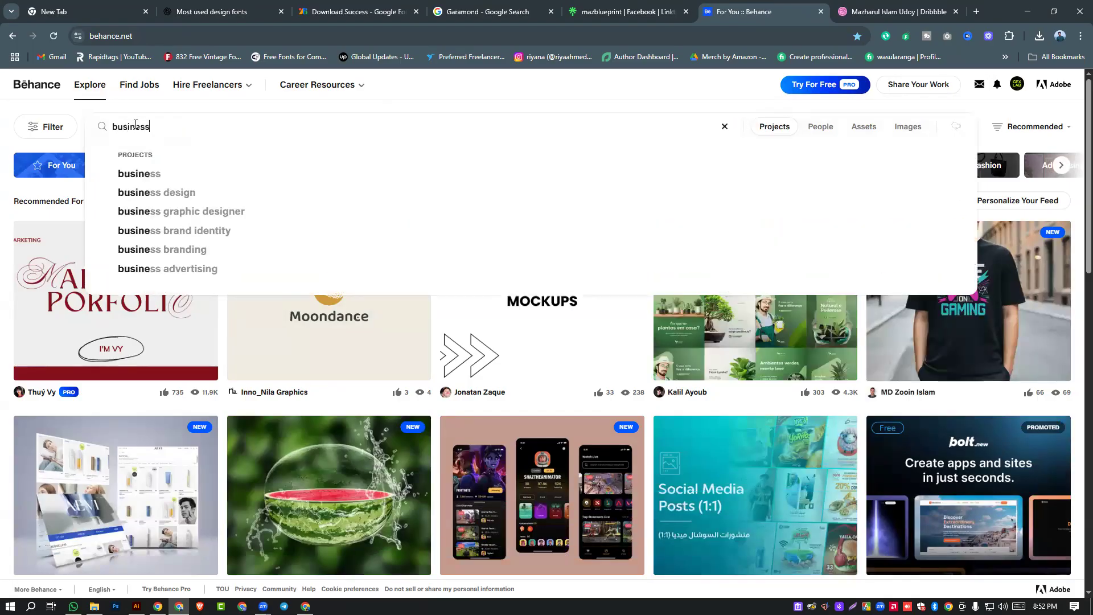
pyautogui.write(' card')
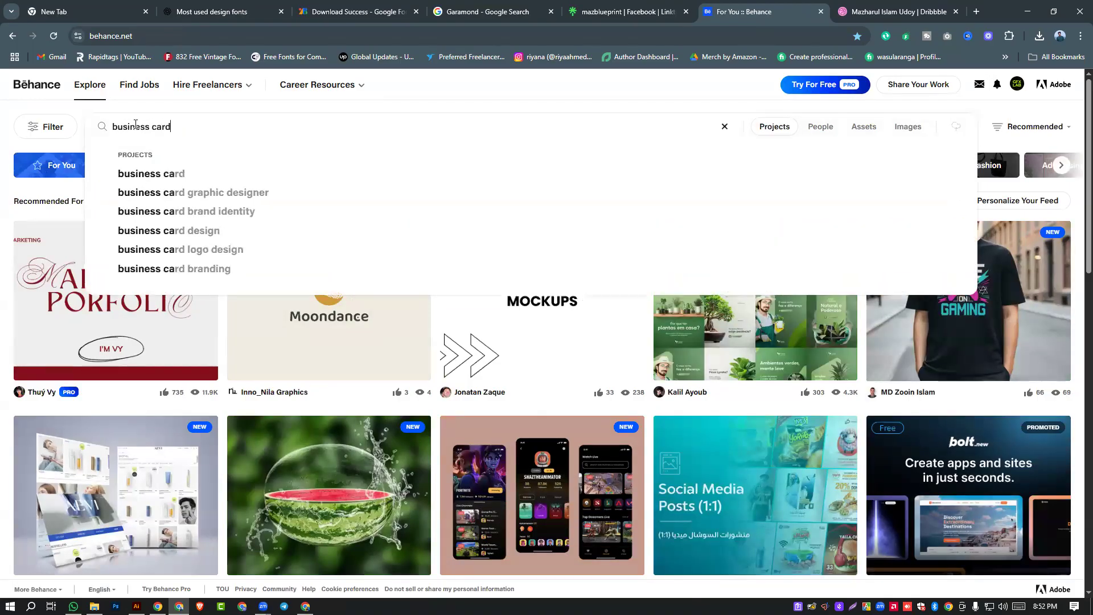
pyautogui.press('Return')
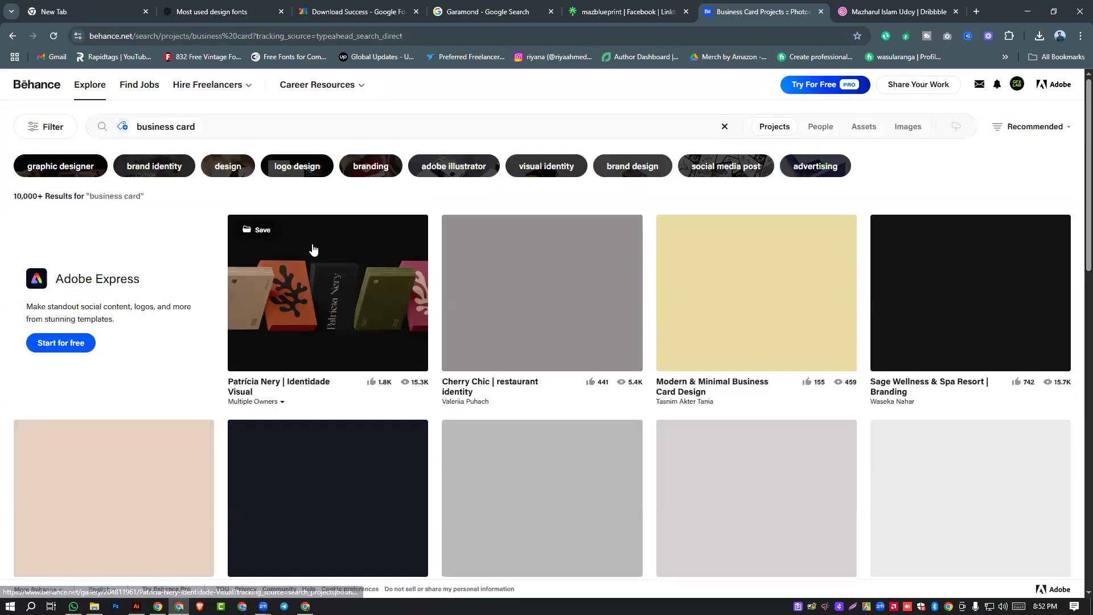
# - Examine the project "This is business card design", close it, and browse the other Behance business card results for layout ideas
pyautogui.scroll(-3, 621, 350)
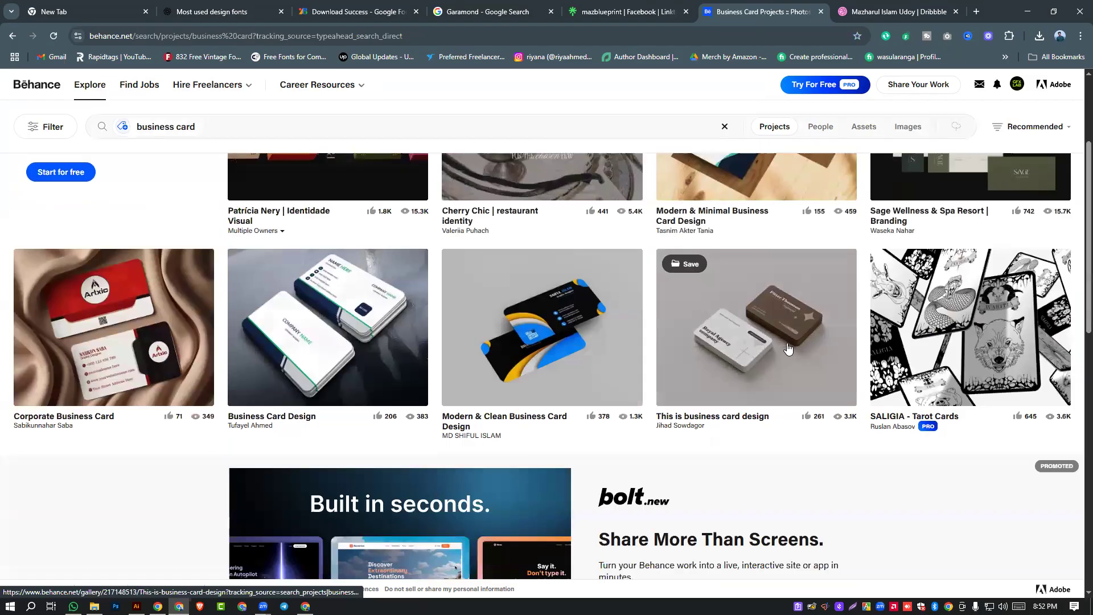
pyautogui.click(788, 346)
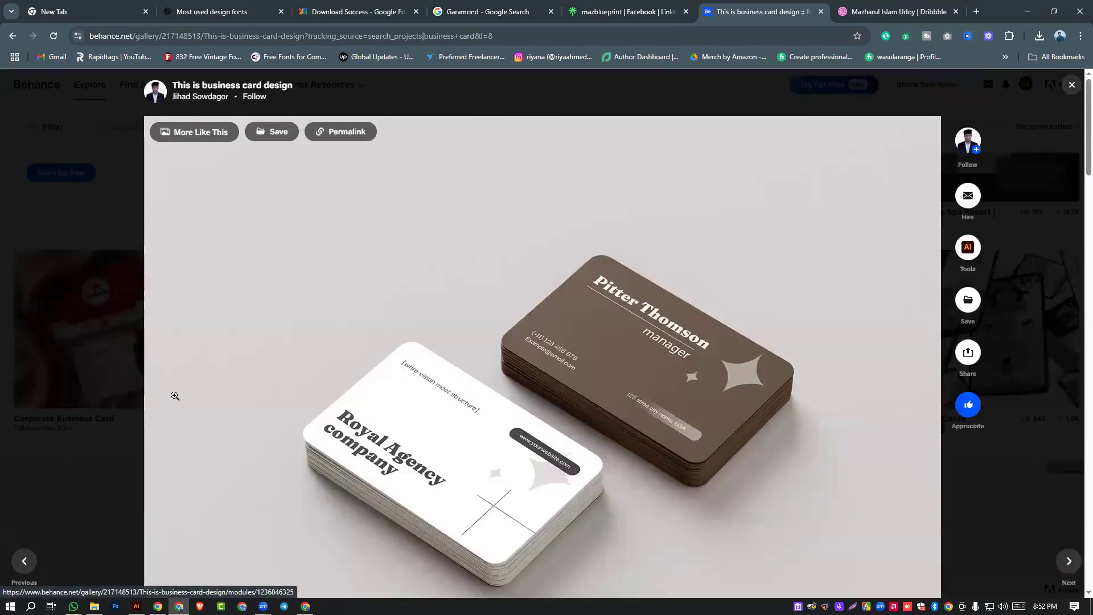
pyautogui.moveTo(169, 360); pyautogui.dragTo(536, 386)
pyautogui.click(126, 305)
pyautogui.scroll(-2, 777, 453)
pyautogui.scroll(3, 585, 397)
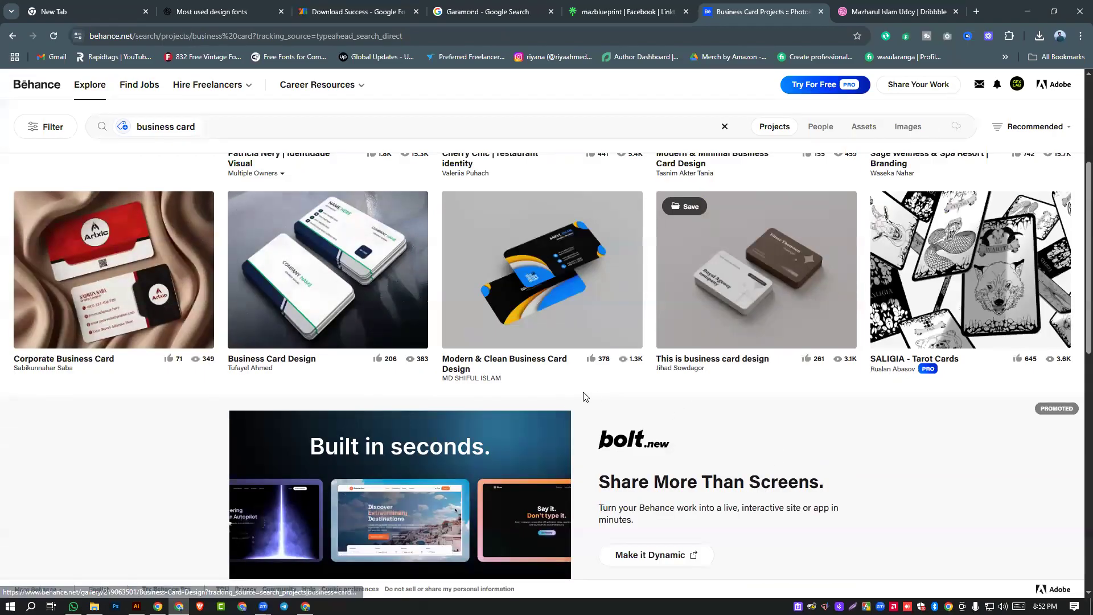
pyautogui.scroll(-15, 584, 397)
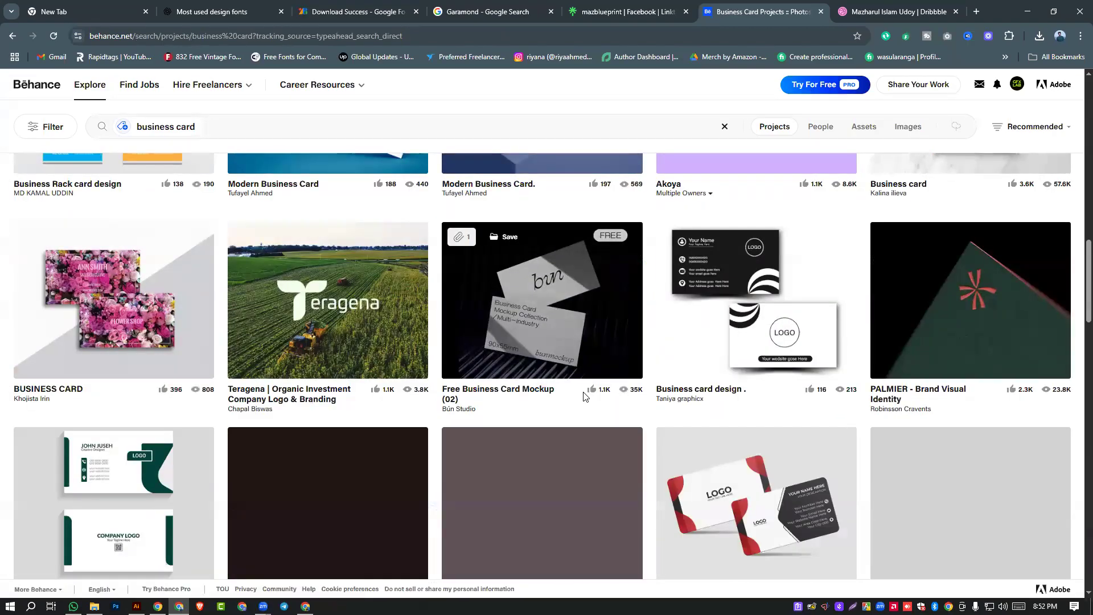
pyautogui.scroll(4, 584, 397)
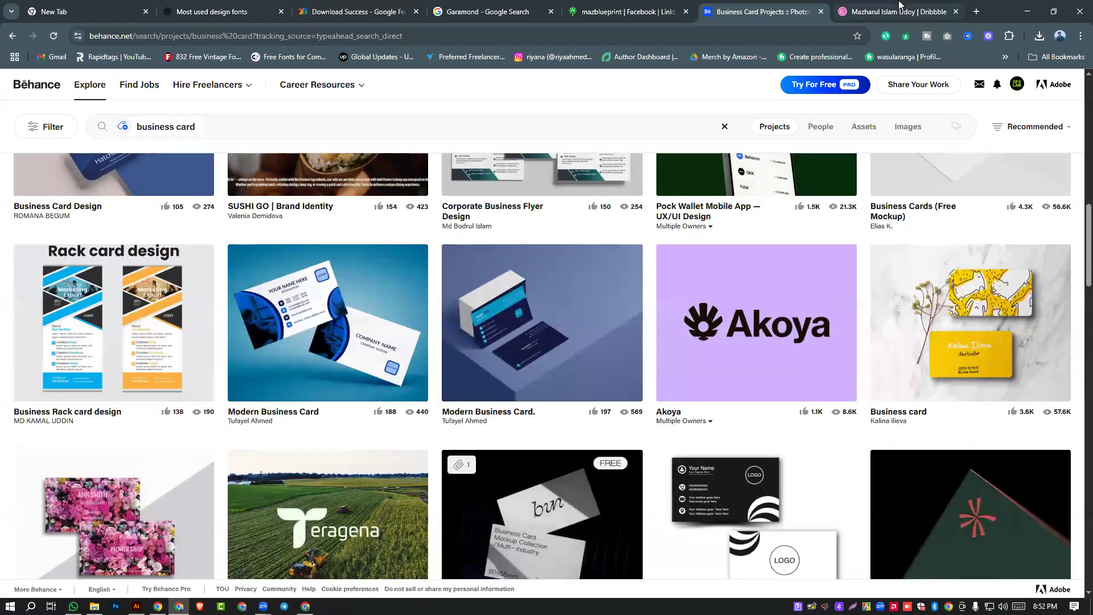
# - Search Dribbble shots for "business card"
pyautogui.click(899, 7)
pyautogui.click(191, 95)
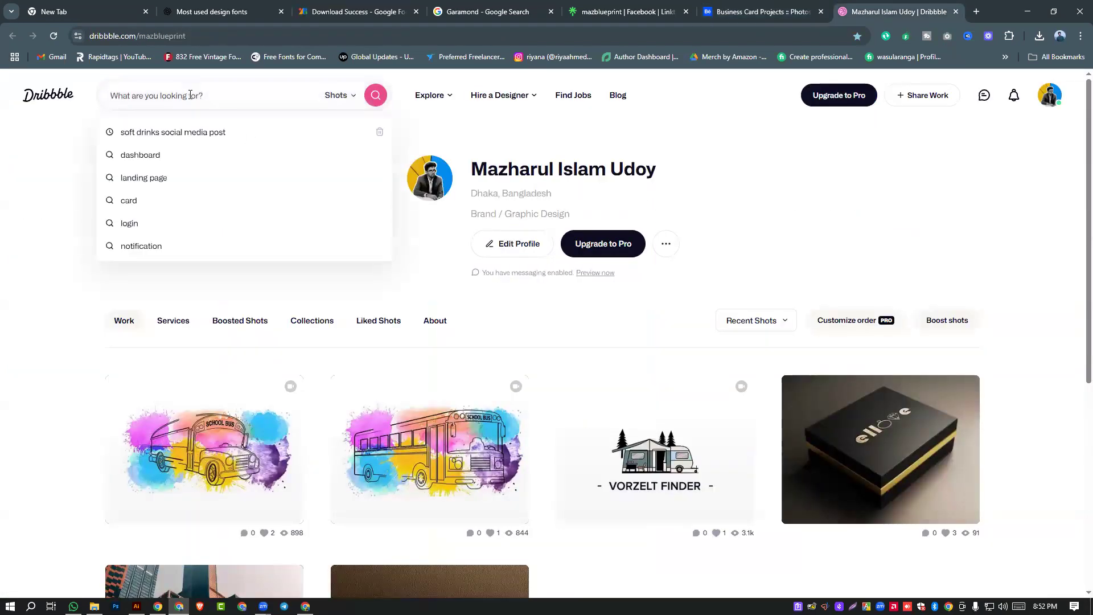
pyautogui.write('bu')
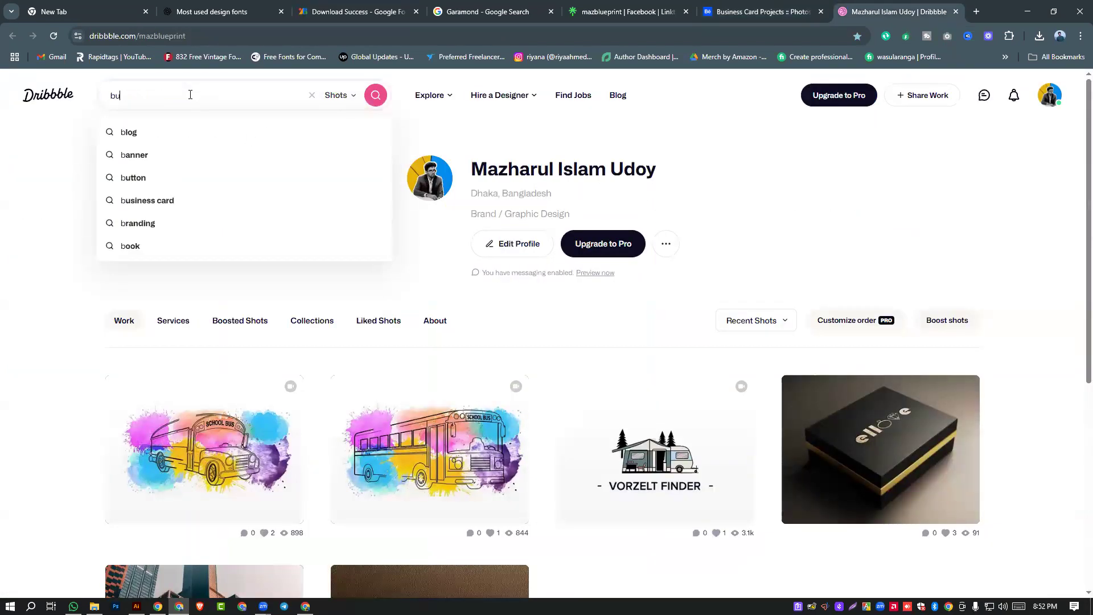
pyautogui.write('siness card')
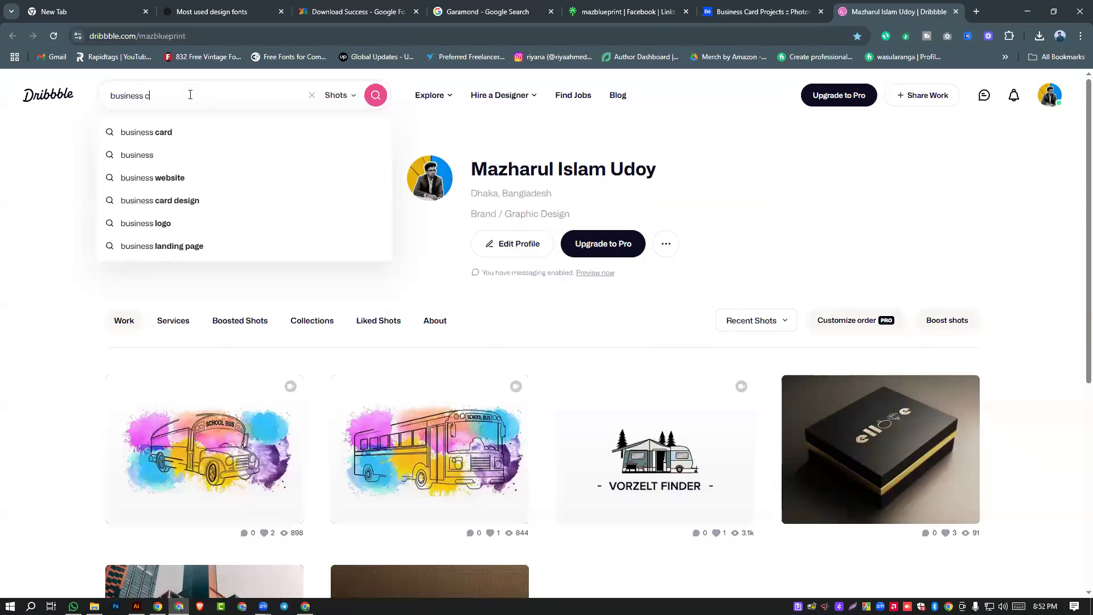
pyautogui.press('Return')
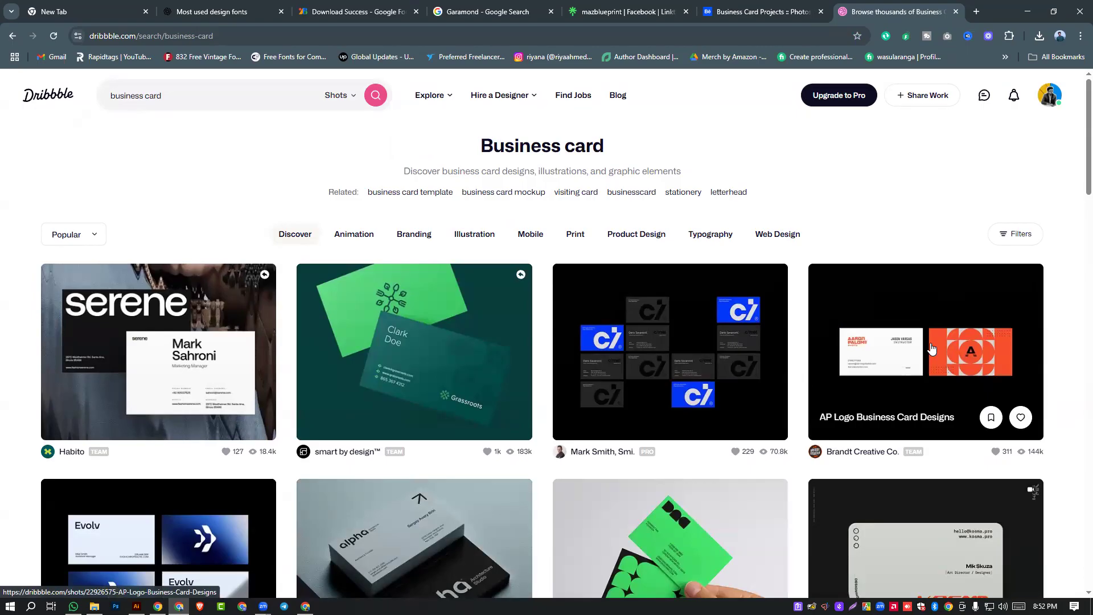
# - Browse the Dribbble business card shots for layout ideas
pyautogui.scroll(-5, 932, 348)
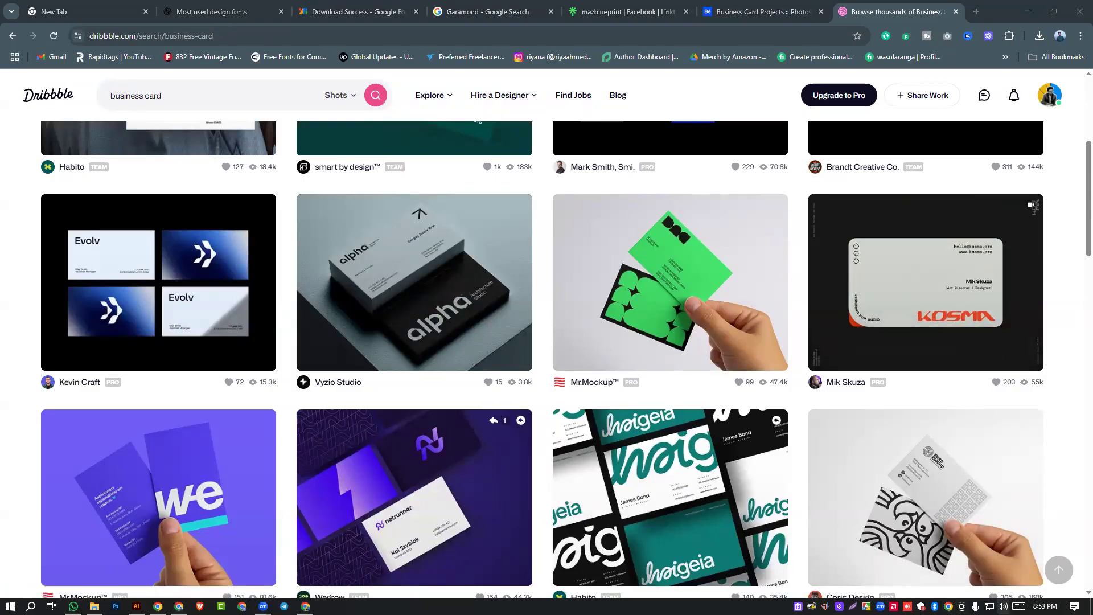
# - Connect the paired omthing AirFree Lace earphones in the Windows Bluetooth settings and minimize the settings window
pyautogui.click(1002, 607)
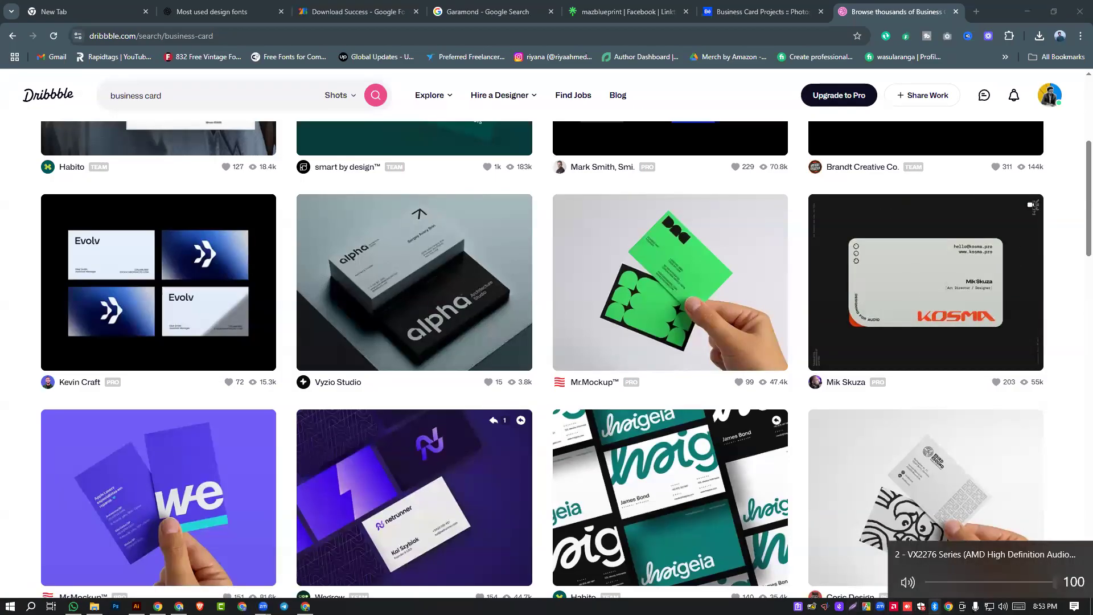
pyautogui.rightClick(934, 606)
pyautogui.click(980, 517)
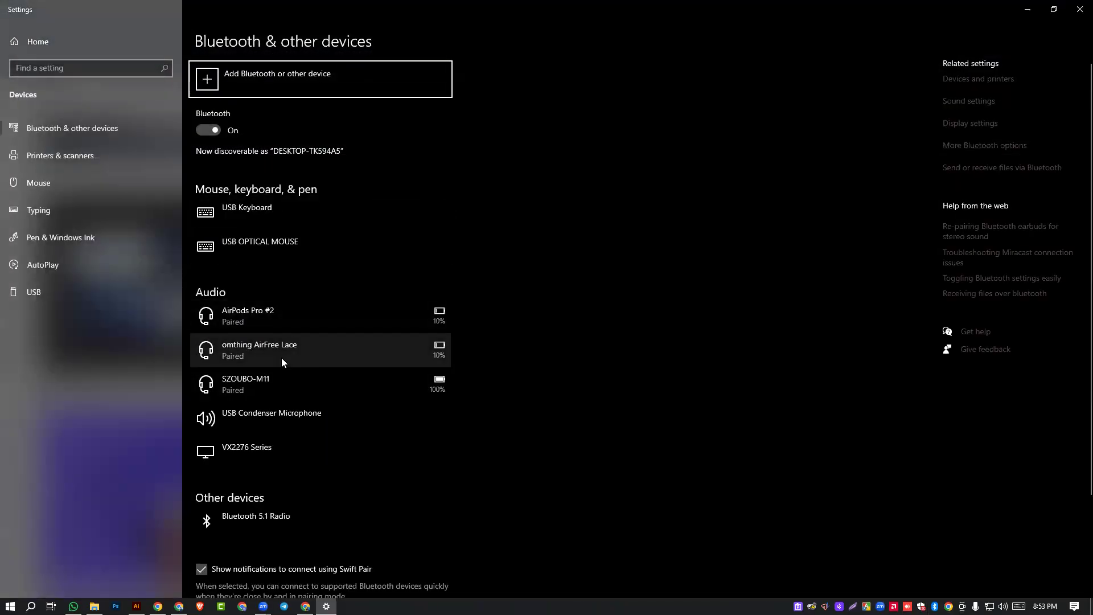
pyautogui.click(279, 354)
pyautogui.click(323, 386)
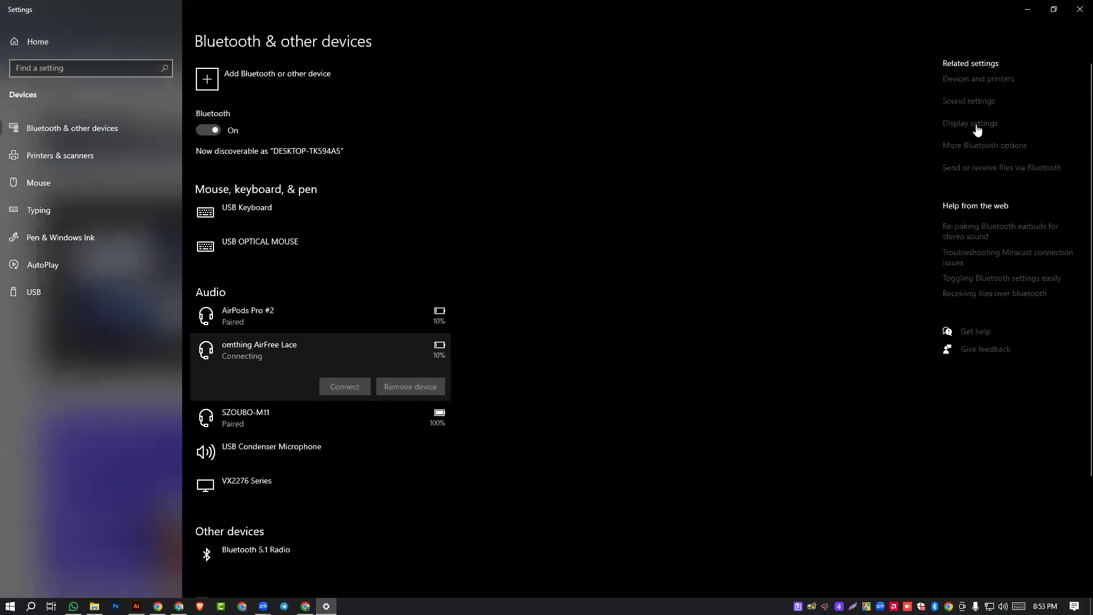
pyautogui.click(1021, 13)
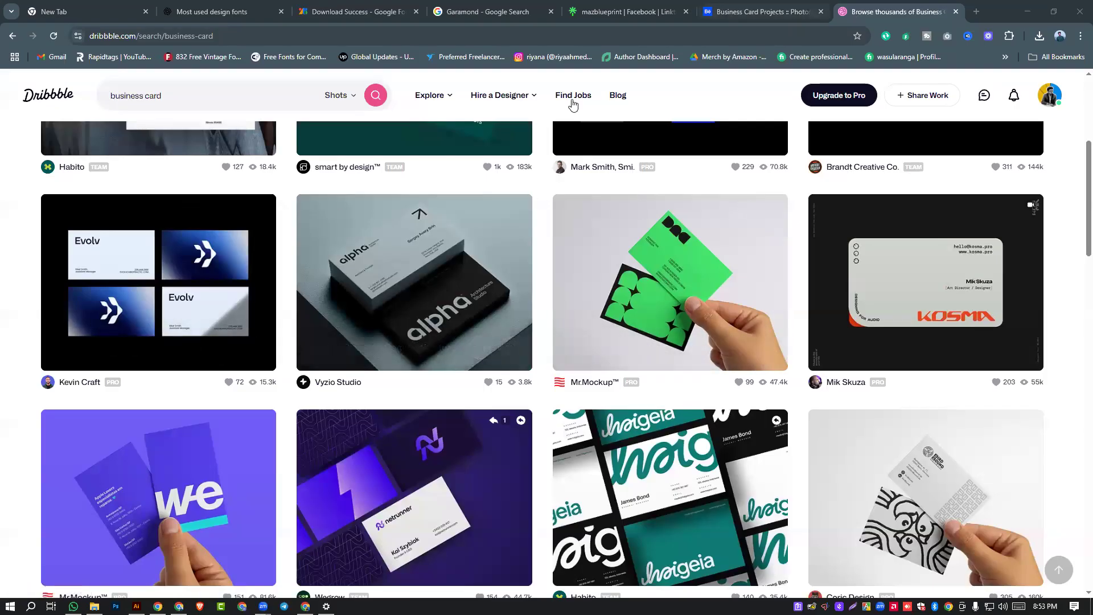
# - Run a Google search for "business card" from the Dribbble search text and browse the image results
pyautogui.tripleClick(151, 97)
pyautogui.rightClick(152, 96)
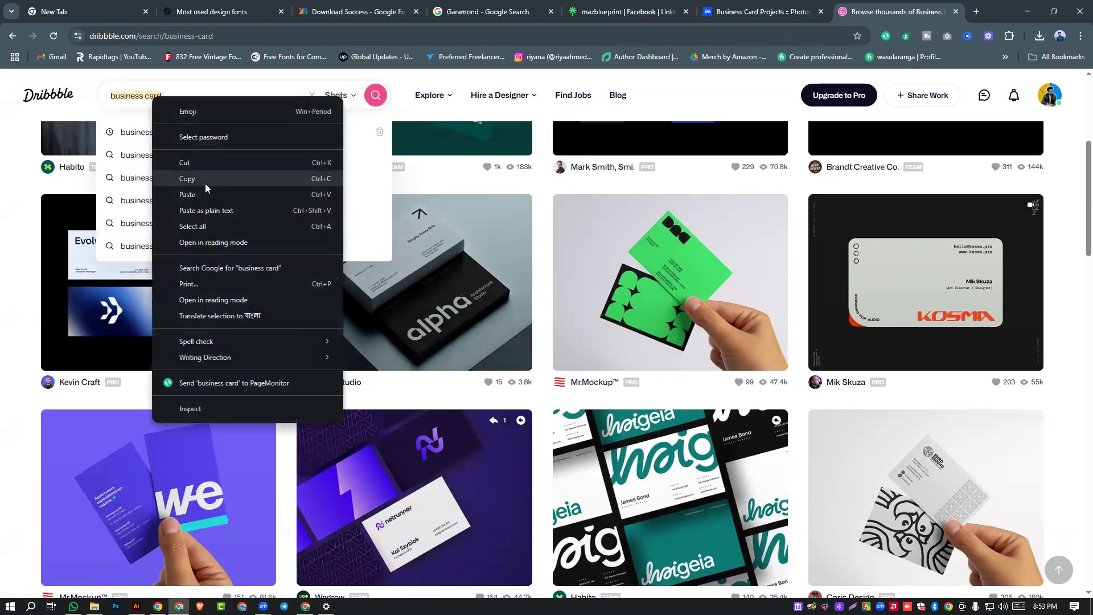
pyautogui.click(222, 268)
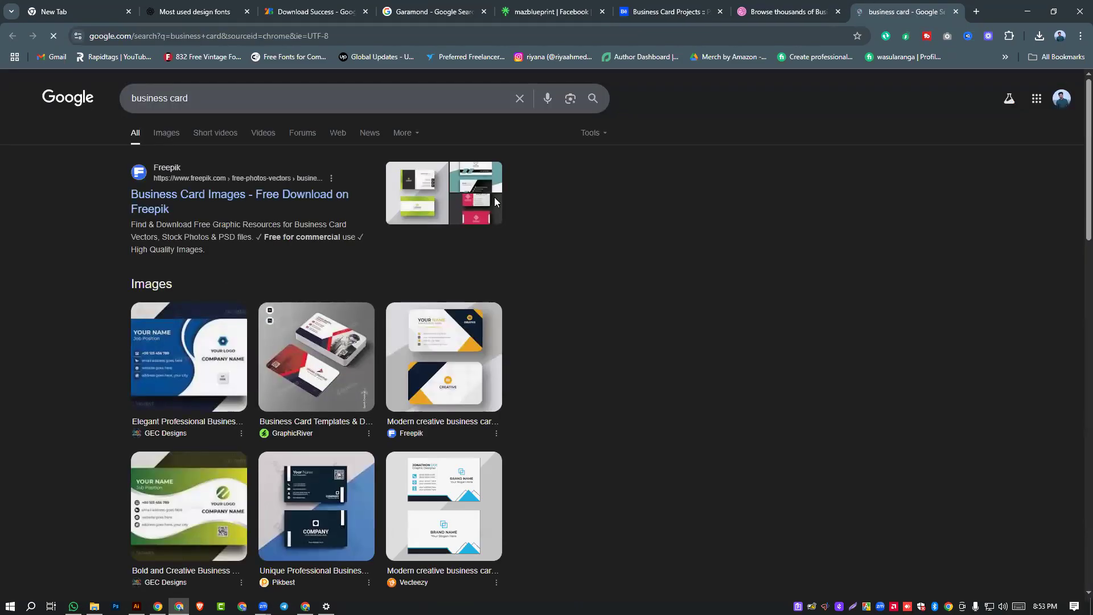
pyautogui.click(166, 133)
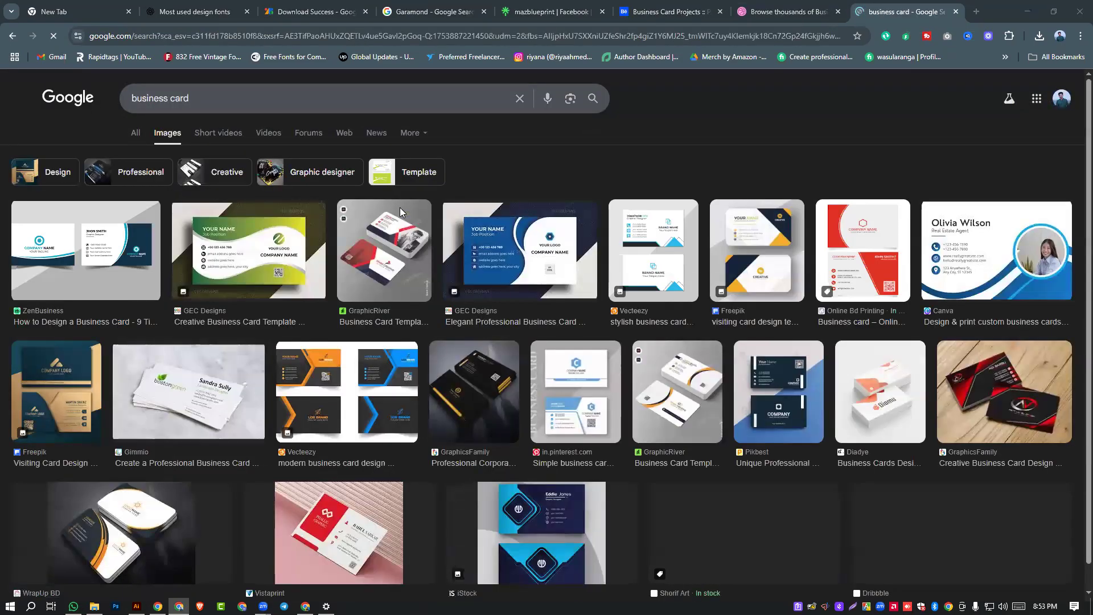
pyautogui.scroll(-3, 658, 377)
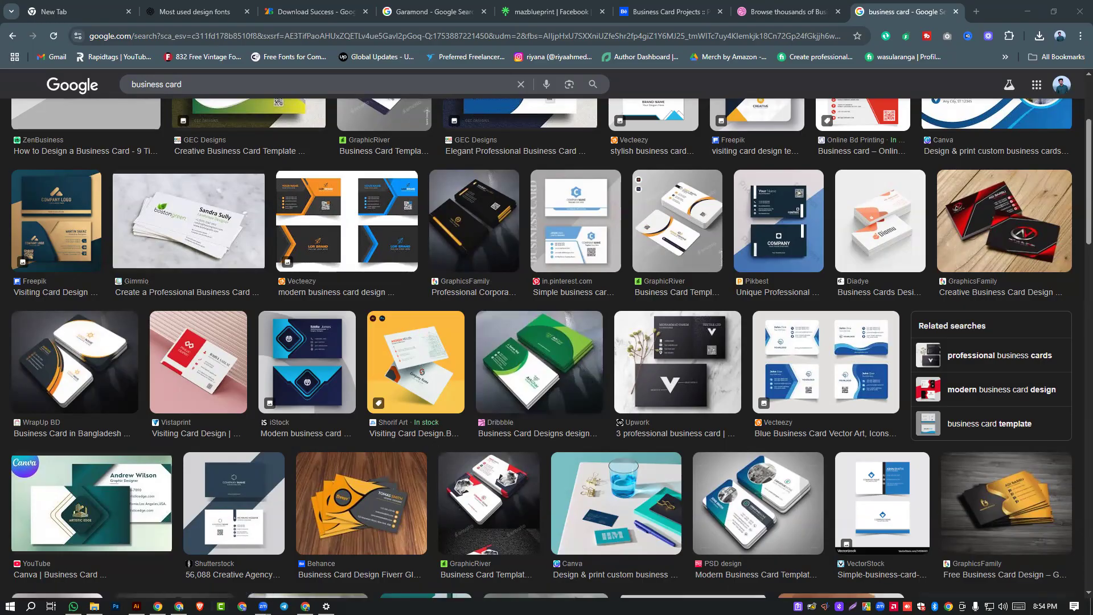
pyautogui.moveTo(178, 605)
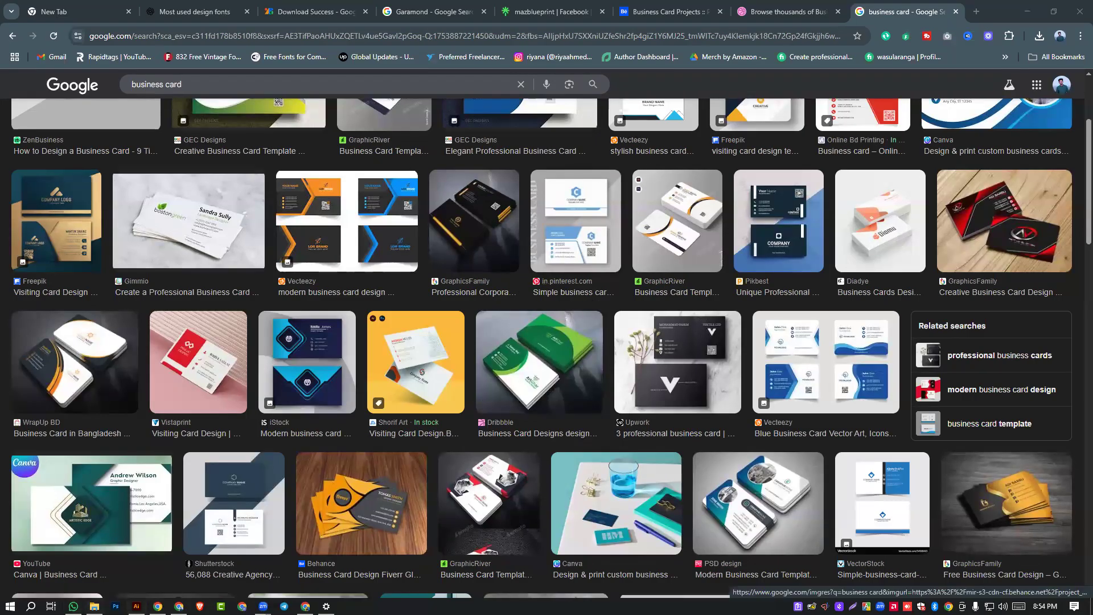
pyautogui.click(136, 606)
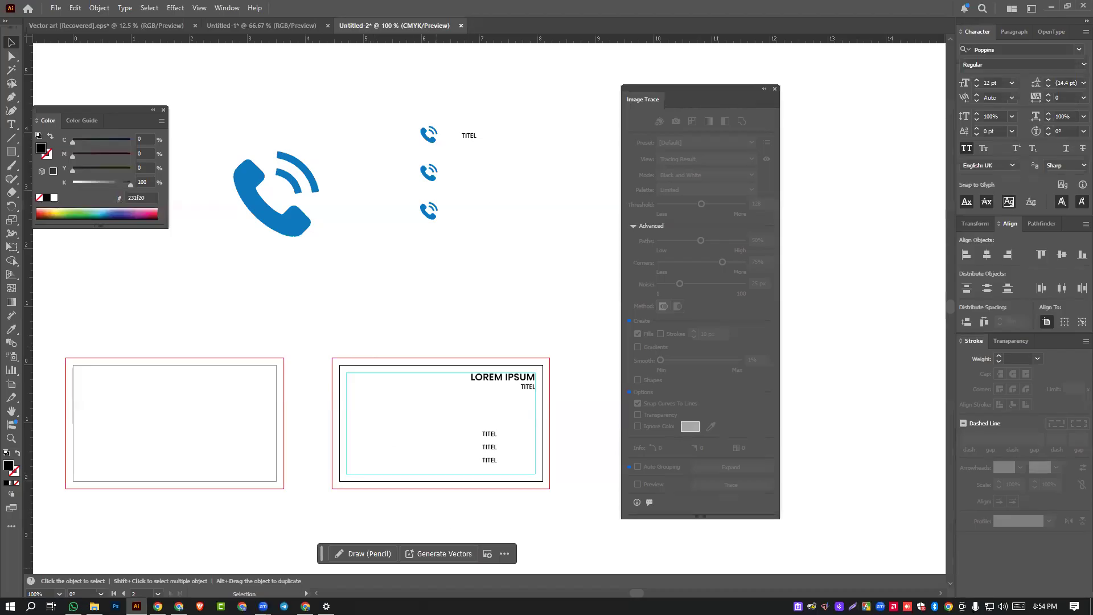
pyautogui.click(157, 606)
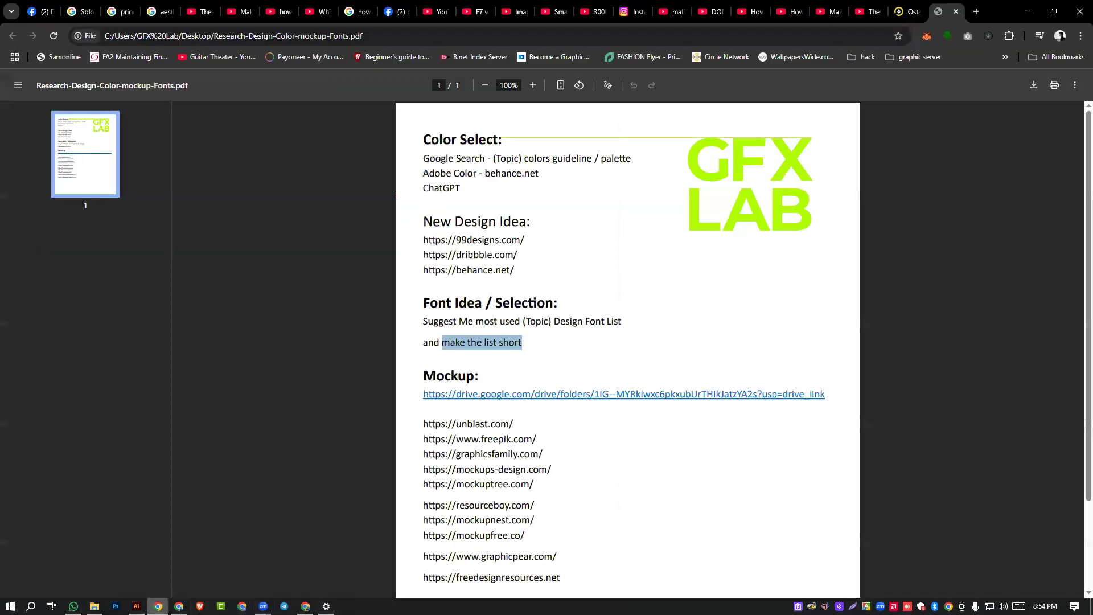
pyautogui.click(179, 606)
# - Browse further through the Google image results and preview the EntheosWeb template collection and Alamy's Modern Professional Business Card Design
pyautogui.scroll(-15, 244, 392)
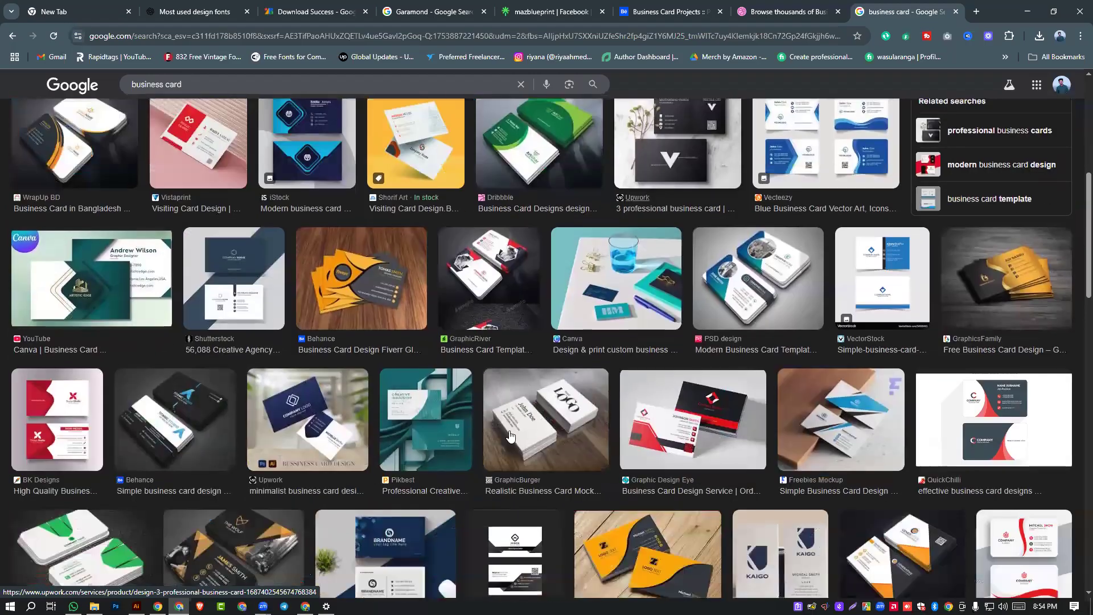
pyautogui.scroll(-3, 243, 391)
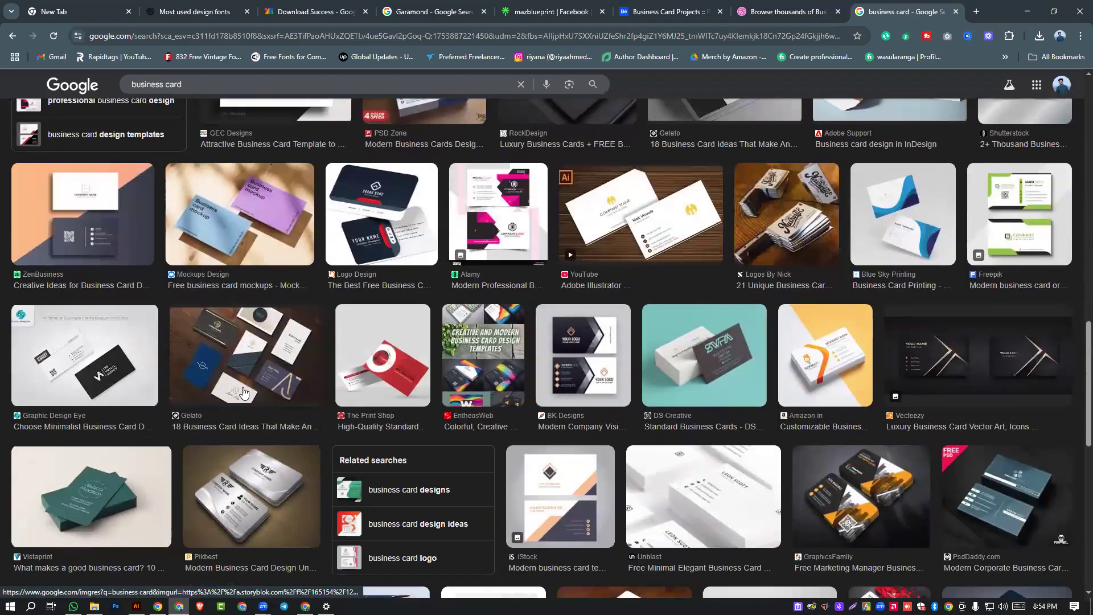
pyautogui.click(472, 373)
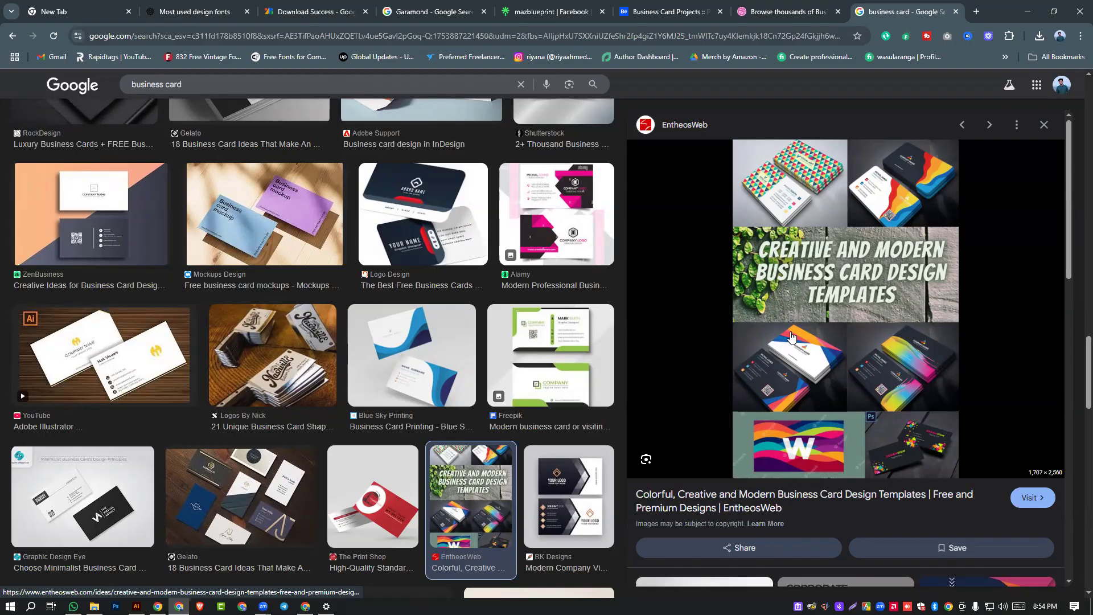
pyautogui.click(562, 237)
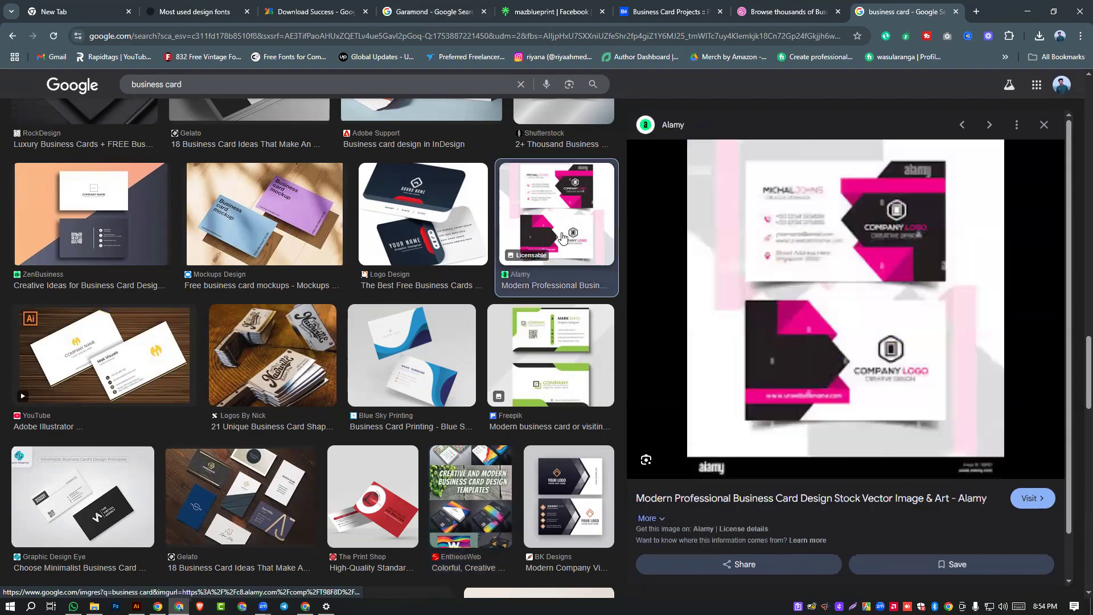
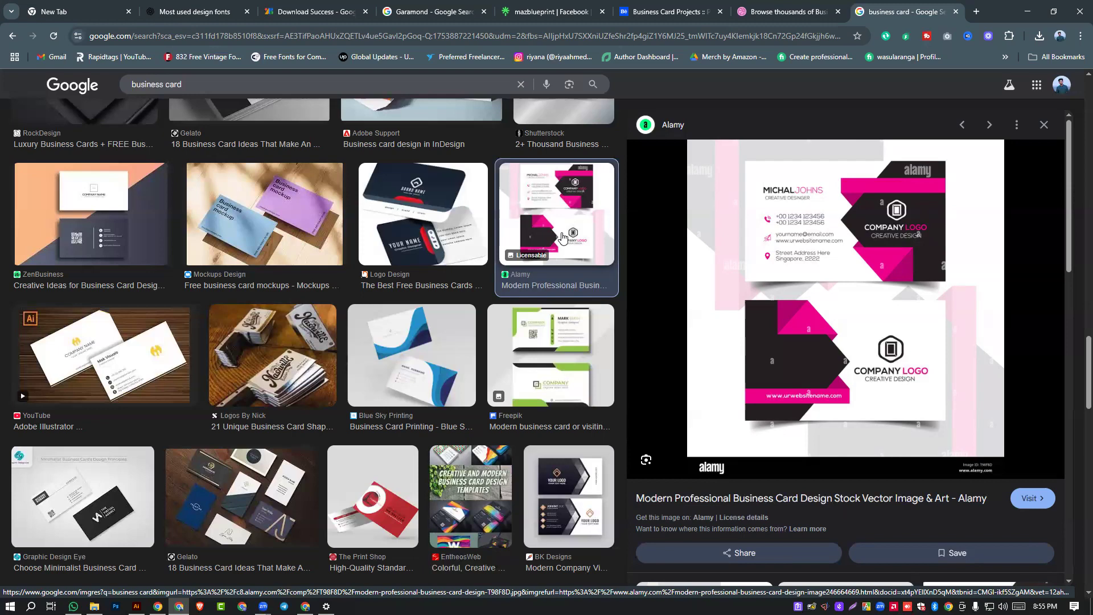
# - Switch to the Untitled-2 business card document in Illustrator
pyautogui.click(136, 606)
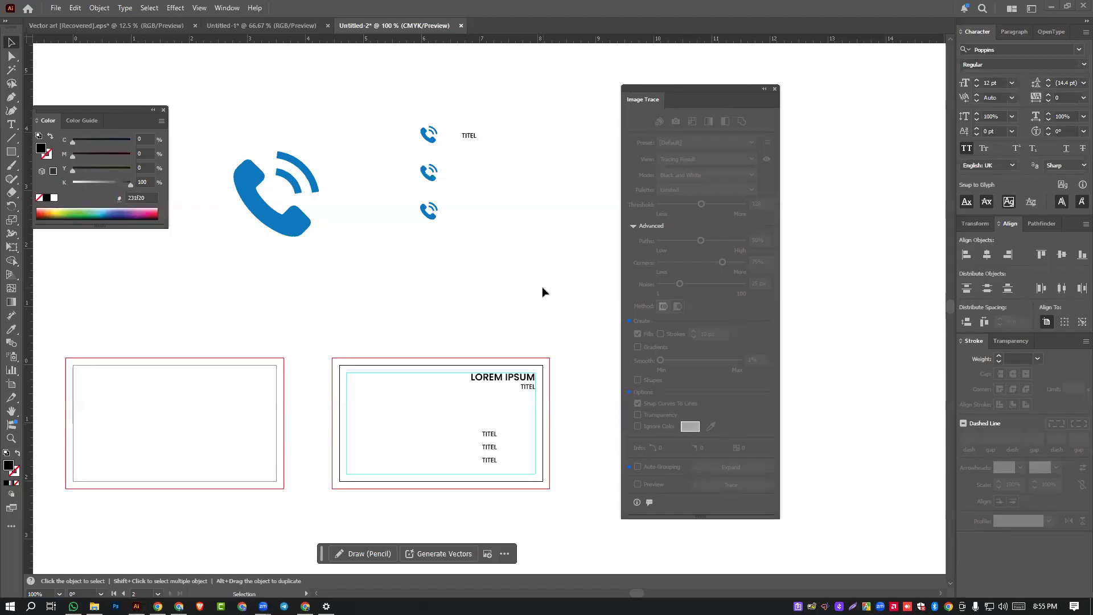
pyautogui.click(56, 8)
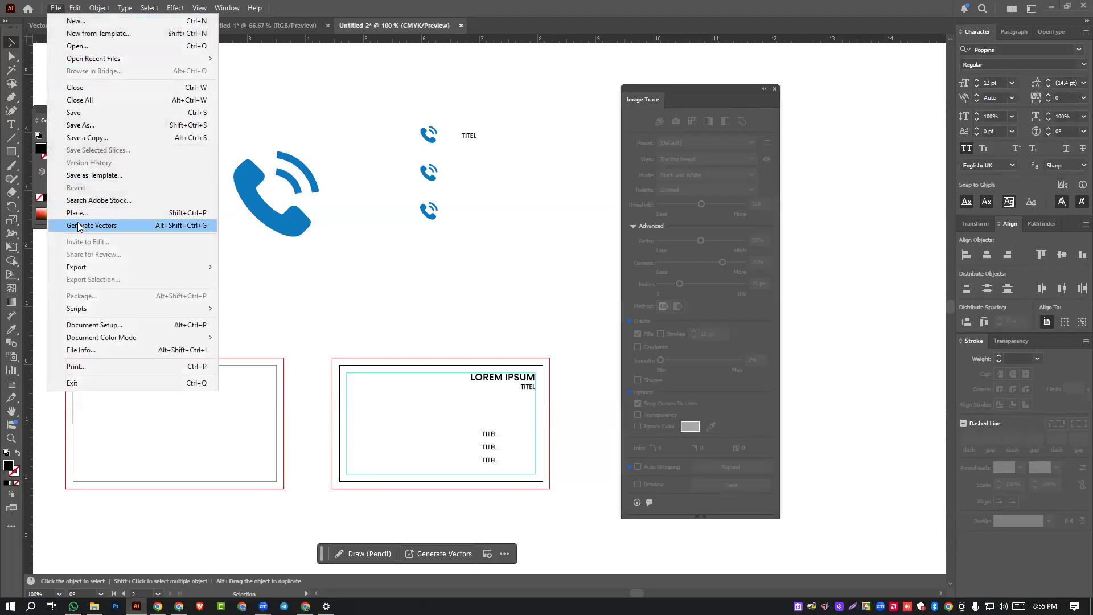
pyautogui.moveTo(93, 58)
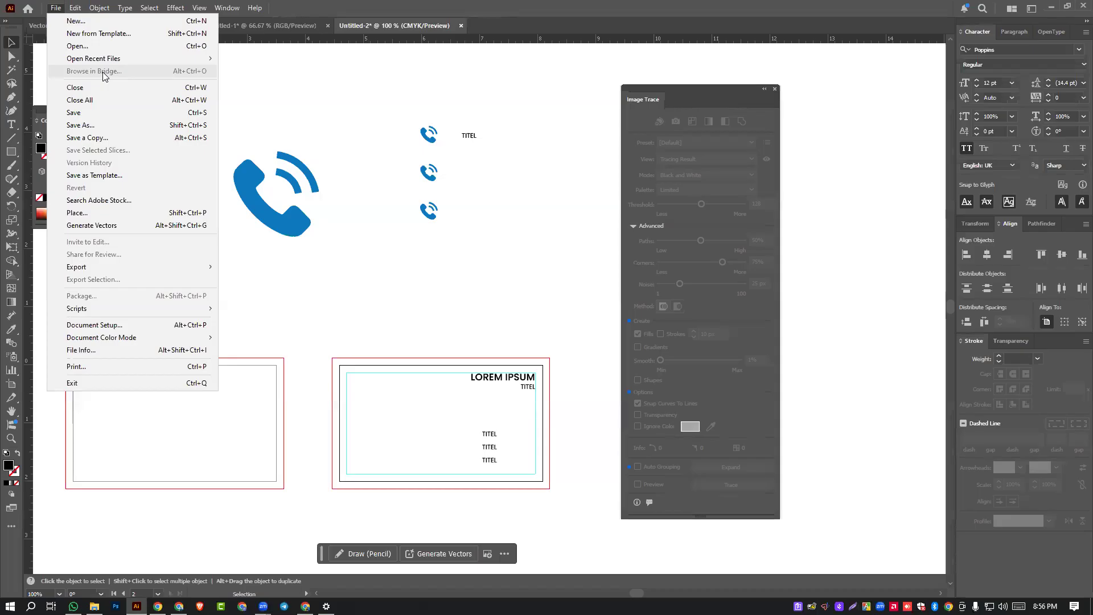
pyautogui.moveTo(200, 7)
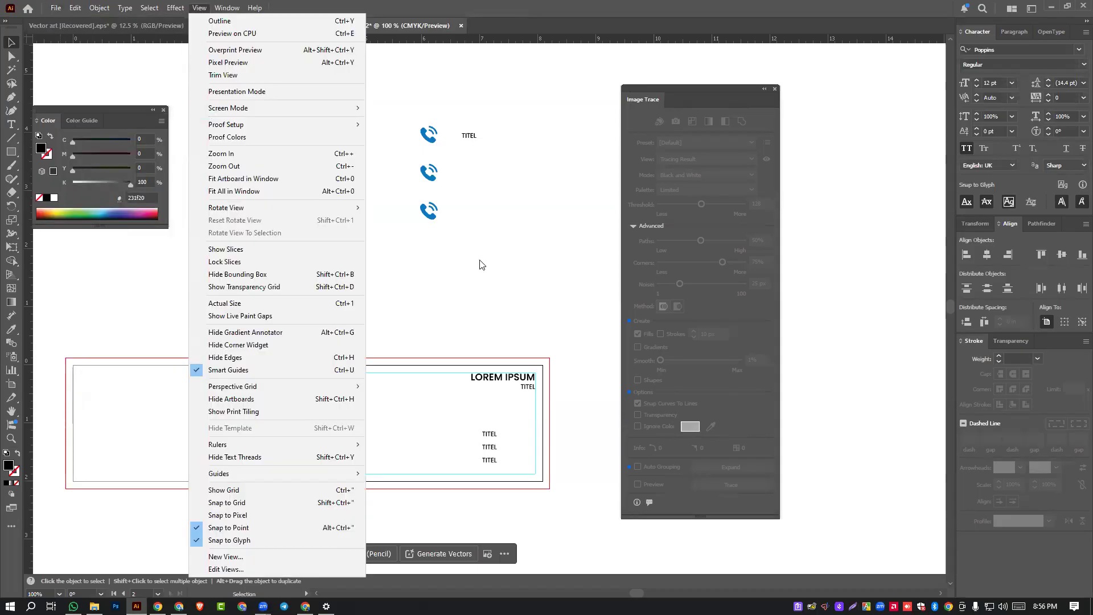
pyautogui.click(480, 265)
# - Open the "card practice" Illustrator file from the Desktop and bring both card sides into view
pyautogui.click(55, 8)
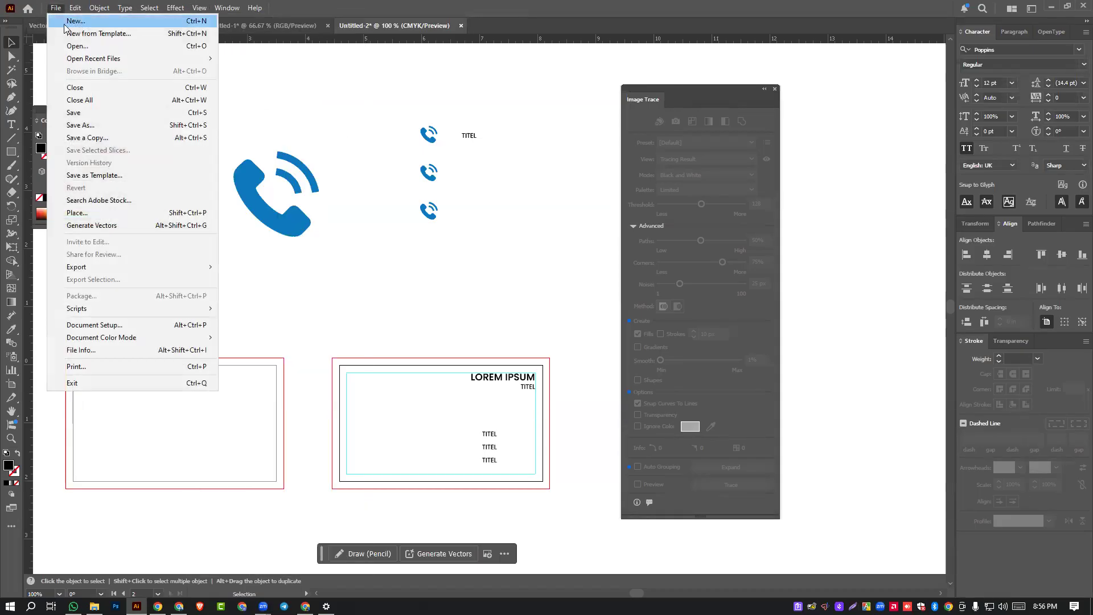
pyautogui.click(76, 46)
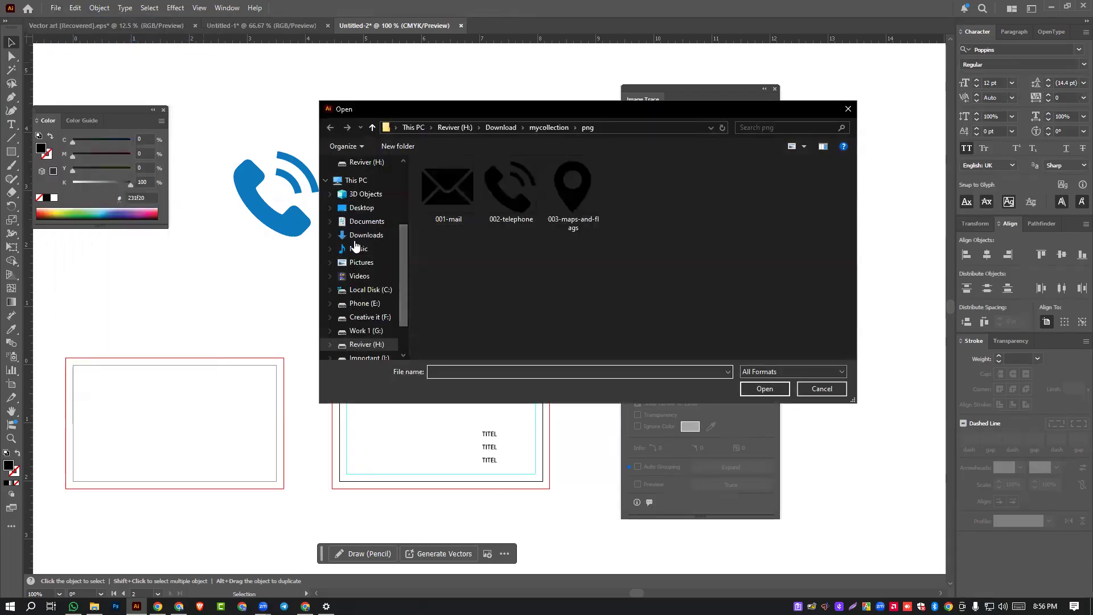
pyautogui.click(361, 207)
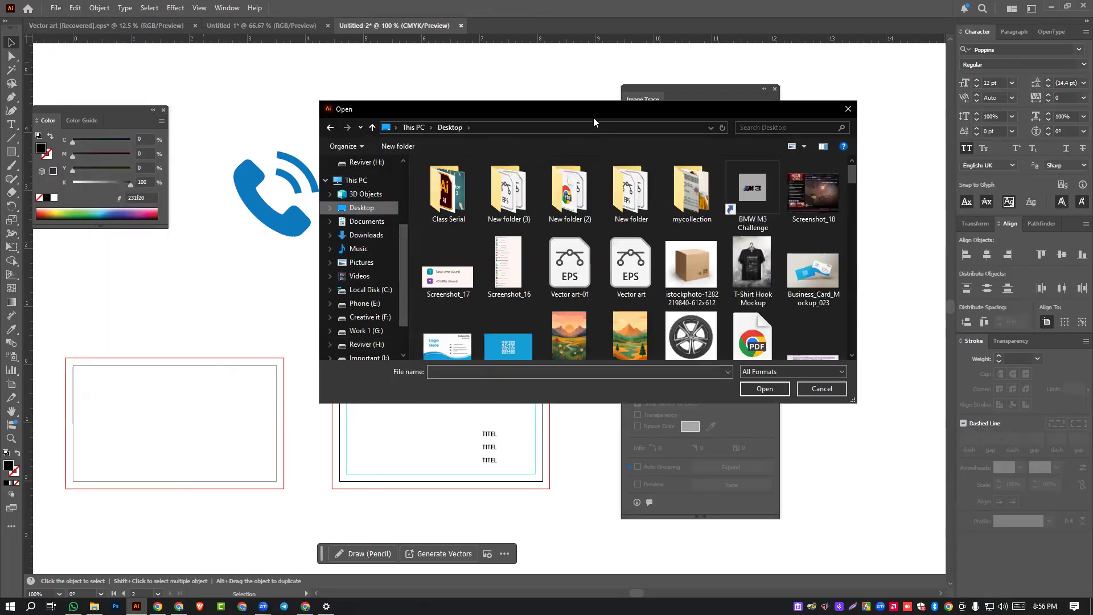
pyautogui.moveTo(585, 116); pyautogui.dragTo(365, 72)
pyautogui.scroll(-5, 417, 156)
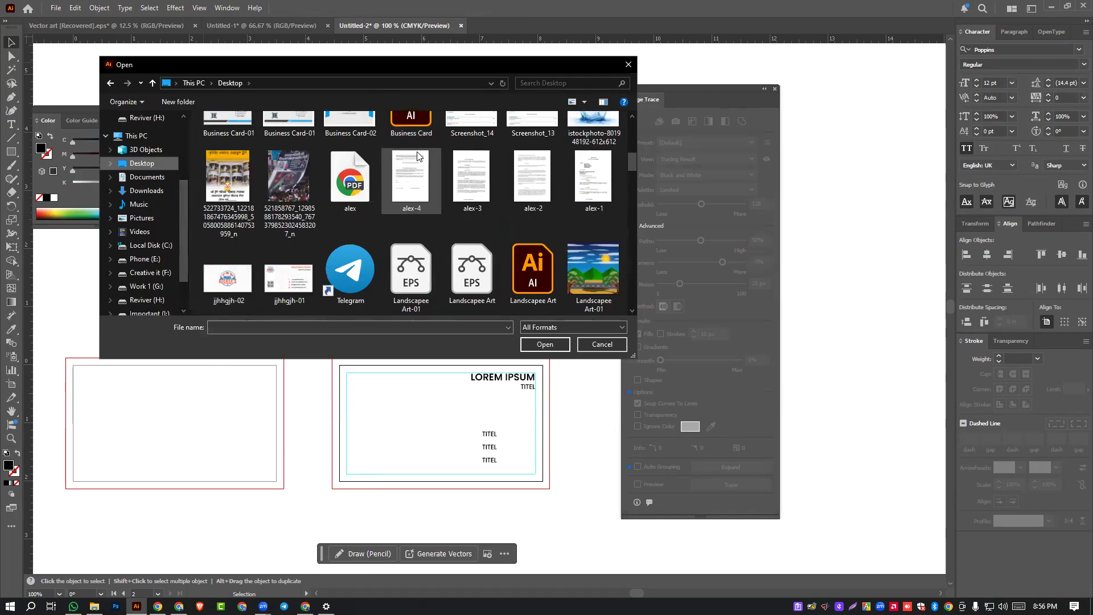
pyautogui.scroll(-3, 417, 156)
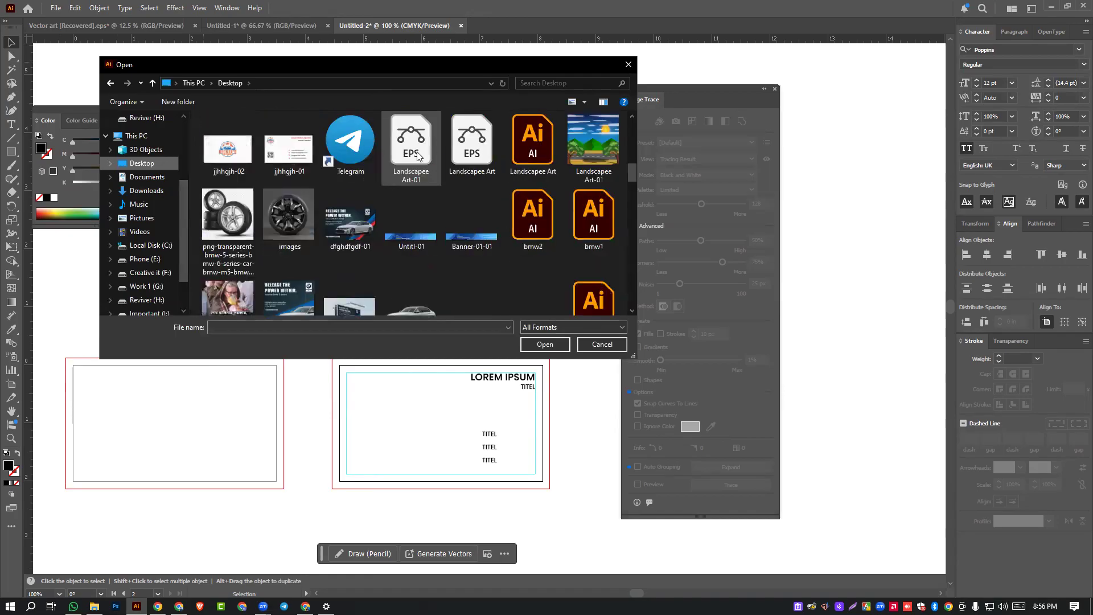
pyautogui.scroll(-6, 501, 181)
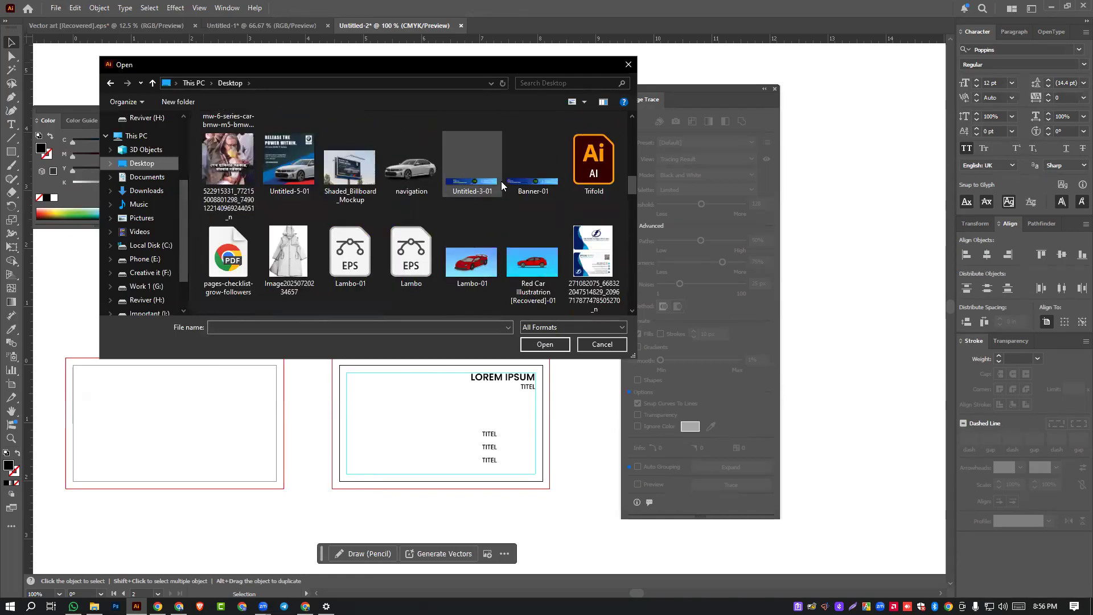
pyautogui.scroll(-10, 502, 181)
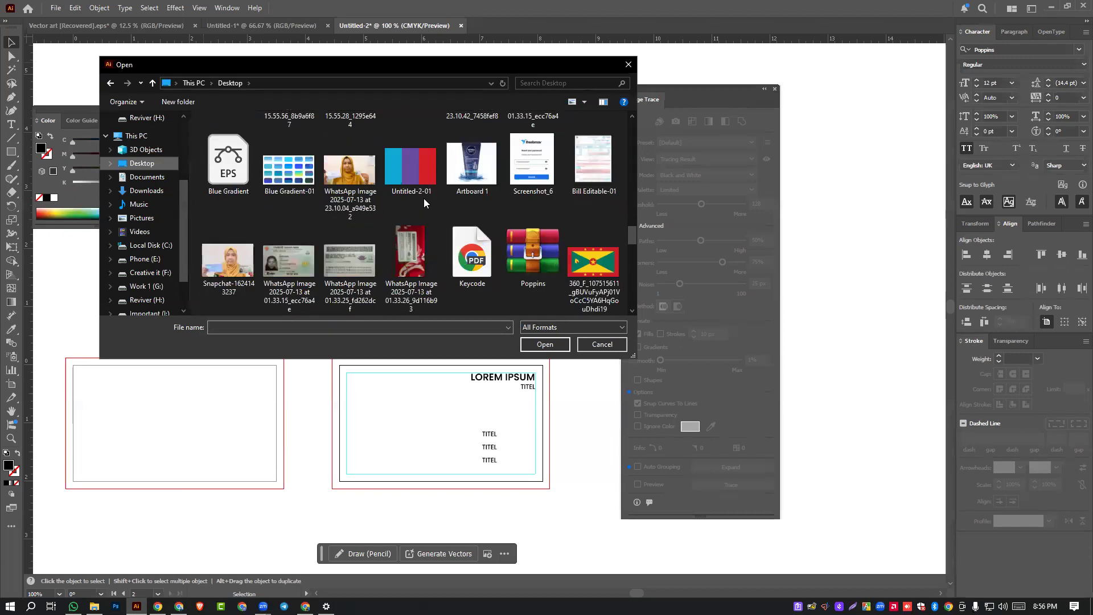
pyautogui.scroll(-5, 424, 201)
pyautogui.scroll(-5, 424, 200)
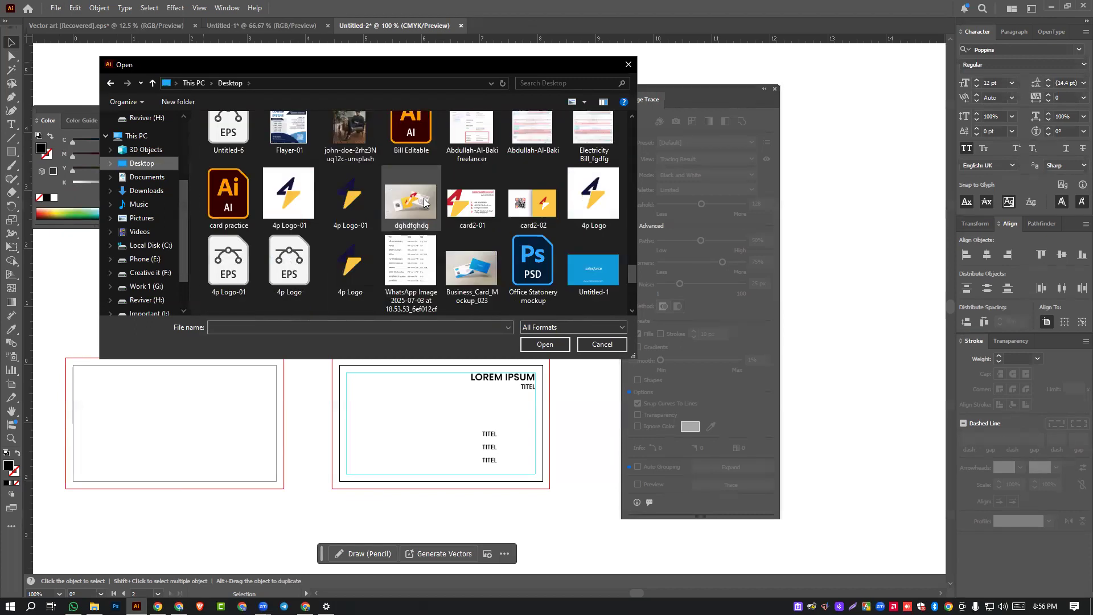
pyautogui.doubleClick(228, 195)
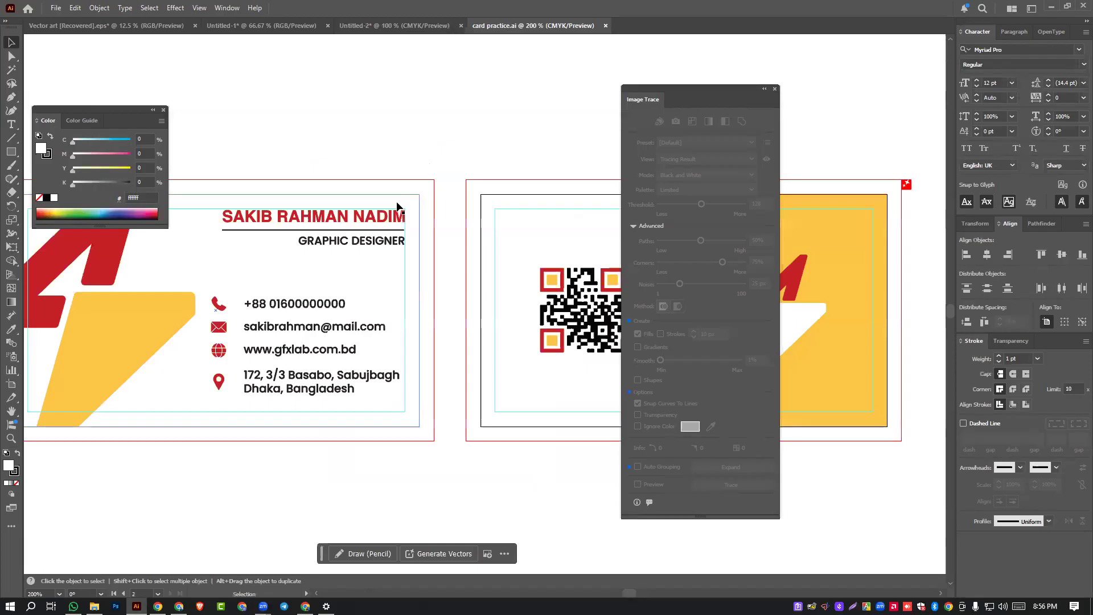
pyautogui.scroll(-3, 397, 206)
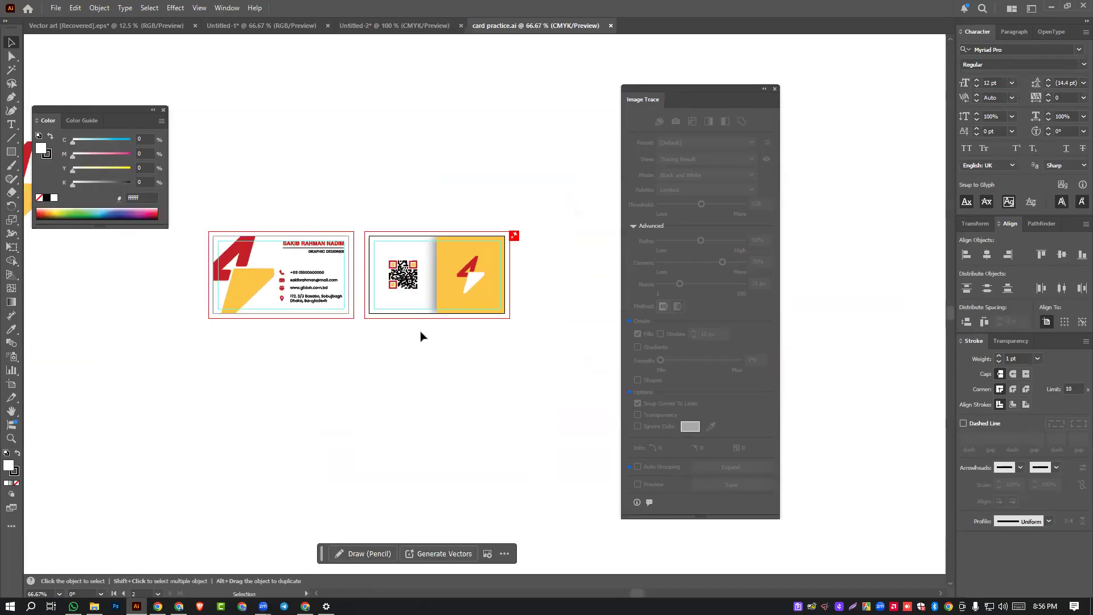
# - Export both artboards as "card practice" PNG files on the Desktop at Screen (72 ppi) resolution
pyautogui.click(56, 8)
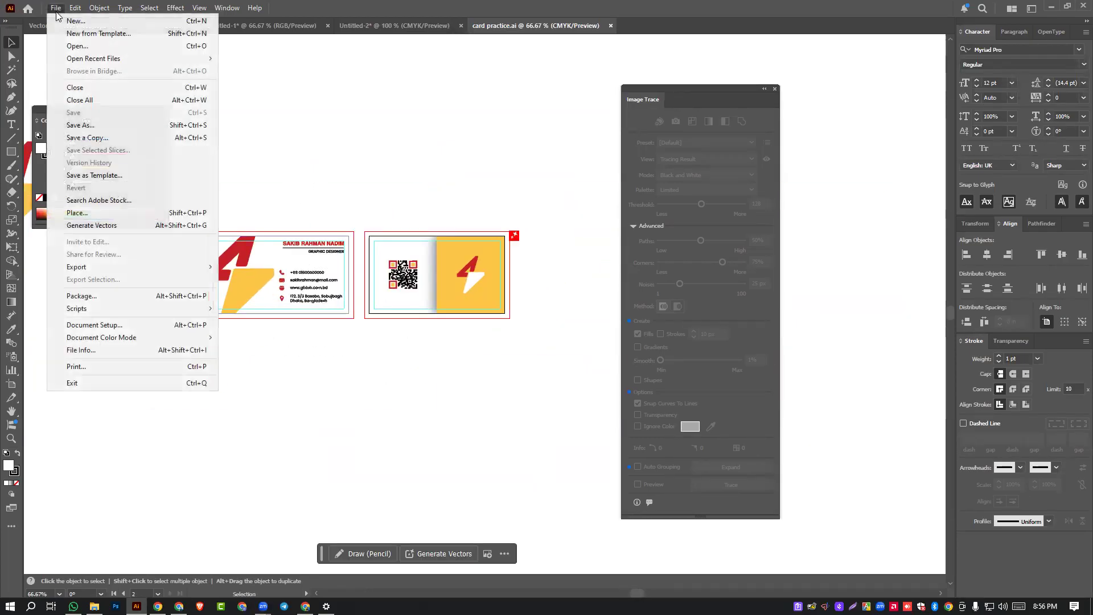
pyautogui.moveTo(108, 266)
pyautogui.click(270, 283)
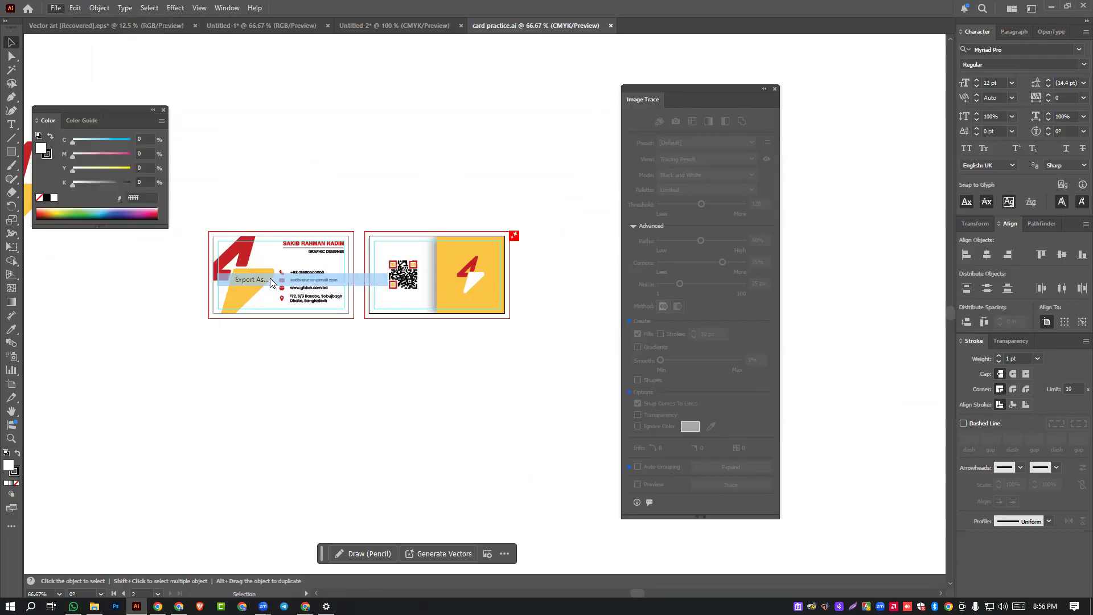
pyautogui.click(187, 320)
pyautogui.click(201, 326)
pyautogui.click(544, 412)
pyautogui.click(536, 316)
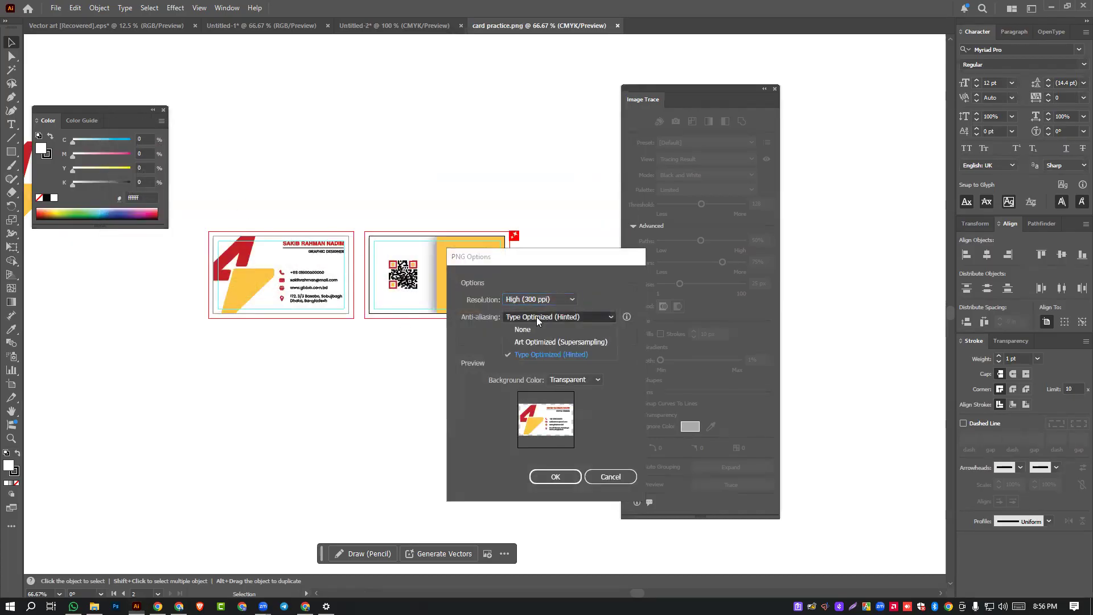
pyautogui.click(534, 303)
pyautogui.click(530, 297)
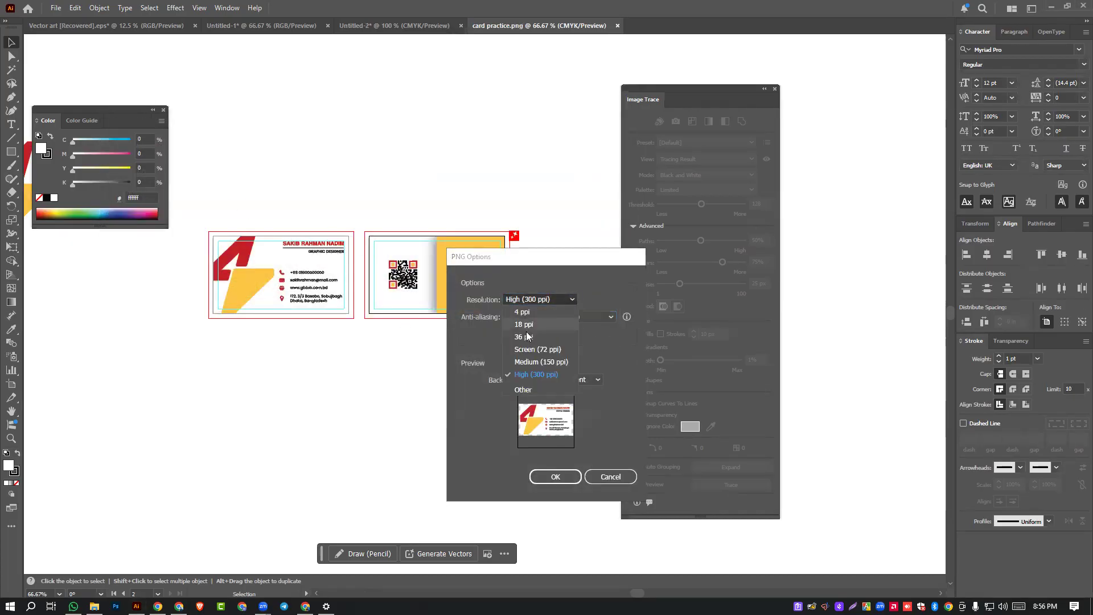
pyautogui.click(523, 350)
pyautogui.click(560, 481)
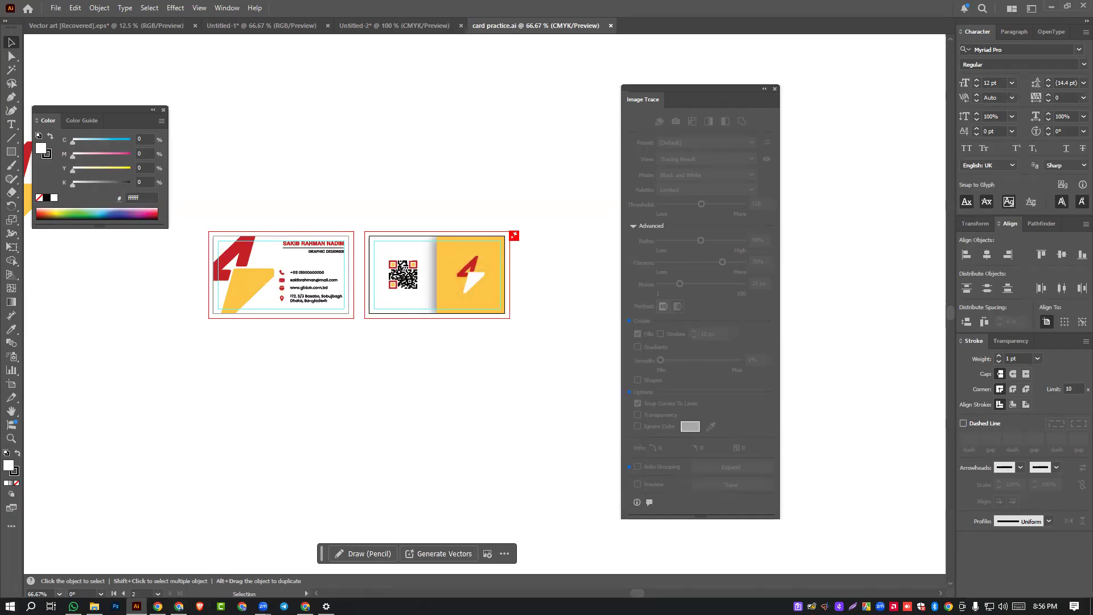
# - Refresh the Desktop folder and inspect the exported card practice-02 and card practice-01 PNG images up close for sharpness
pyautogui.click(94, 605)
pyautogui.scroll(15, 421, 298)
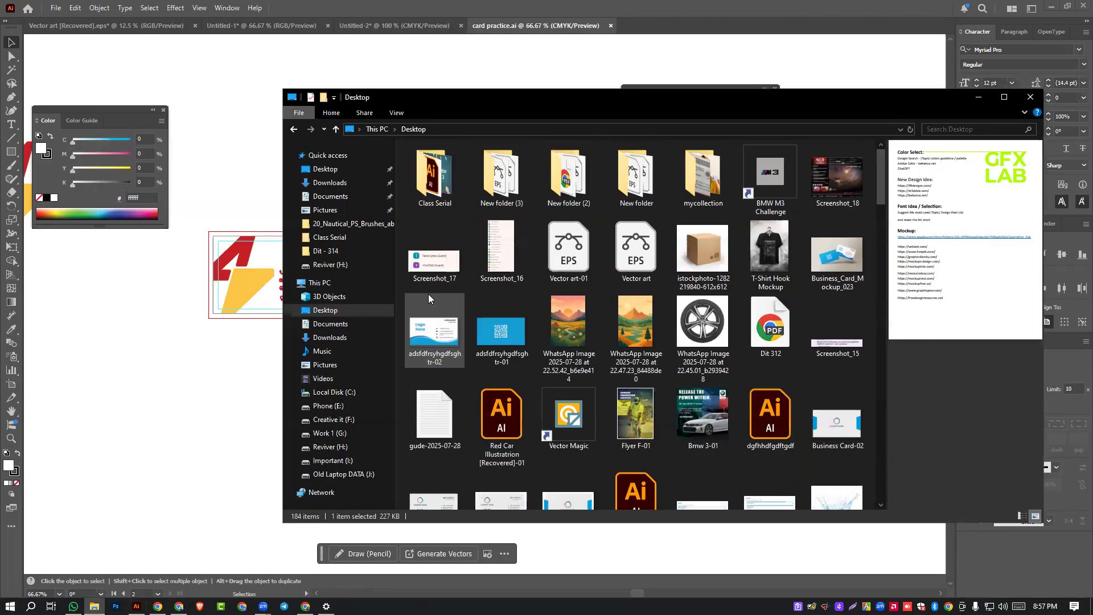
pyautogui.rightClick(524, 301)
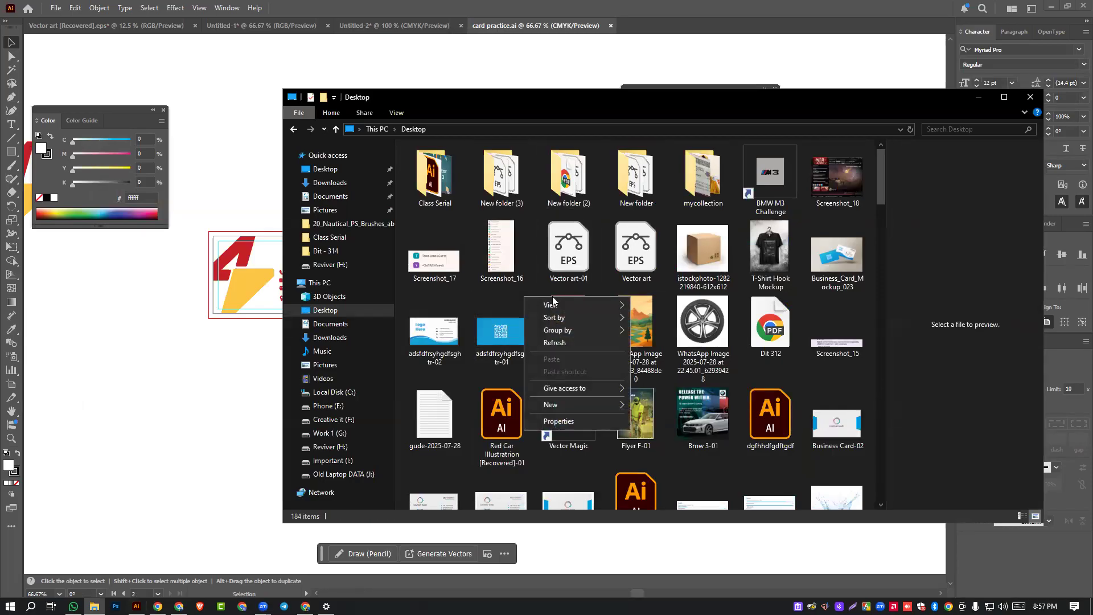
pyautogui.click(547, 344)
pyautogui.doubleClick(770, 187)
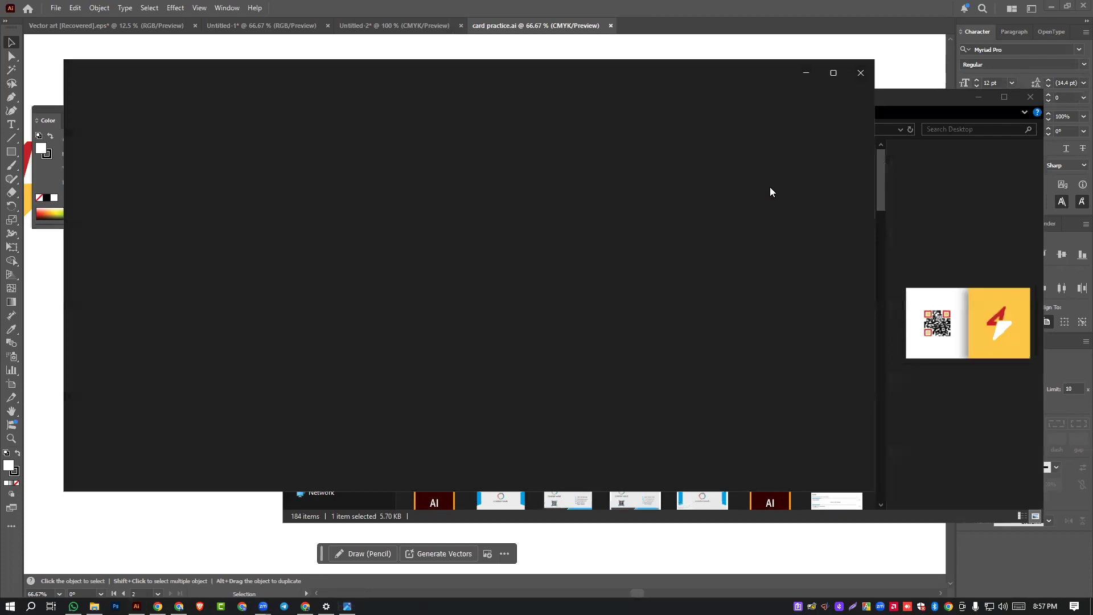
pyautogui.scroll(8, 501, 257)
pyautogui.scroll(-5, 502, 275)
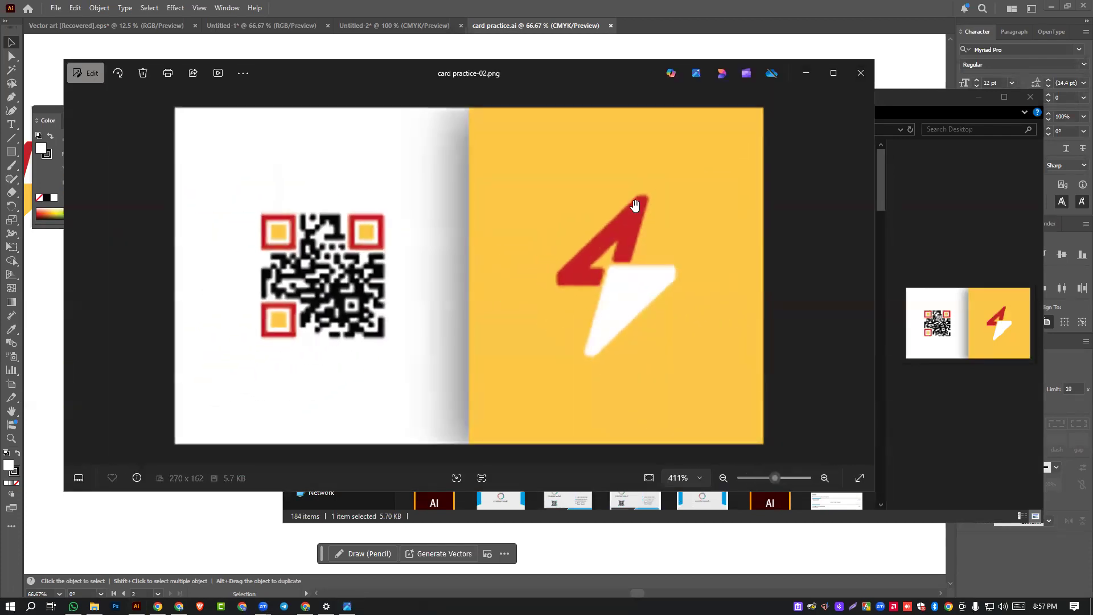
pyautogui.click(859, 73)
pyautogui.doubleClick(800, 210)
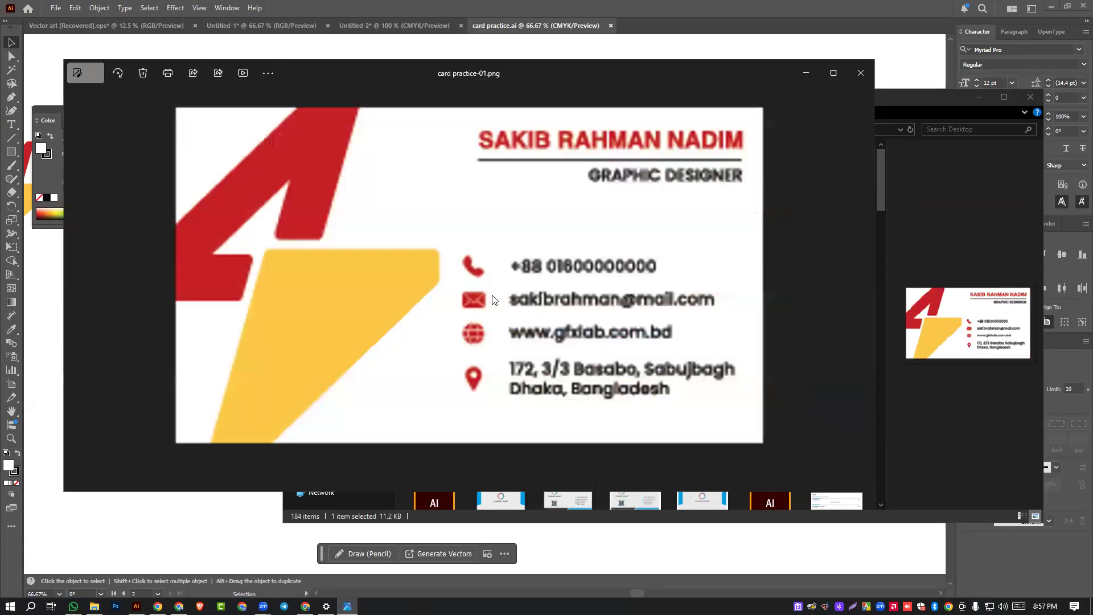
pyautogui.scroll(6, 469, 296)
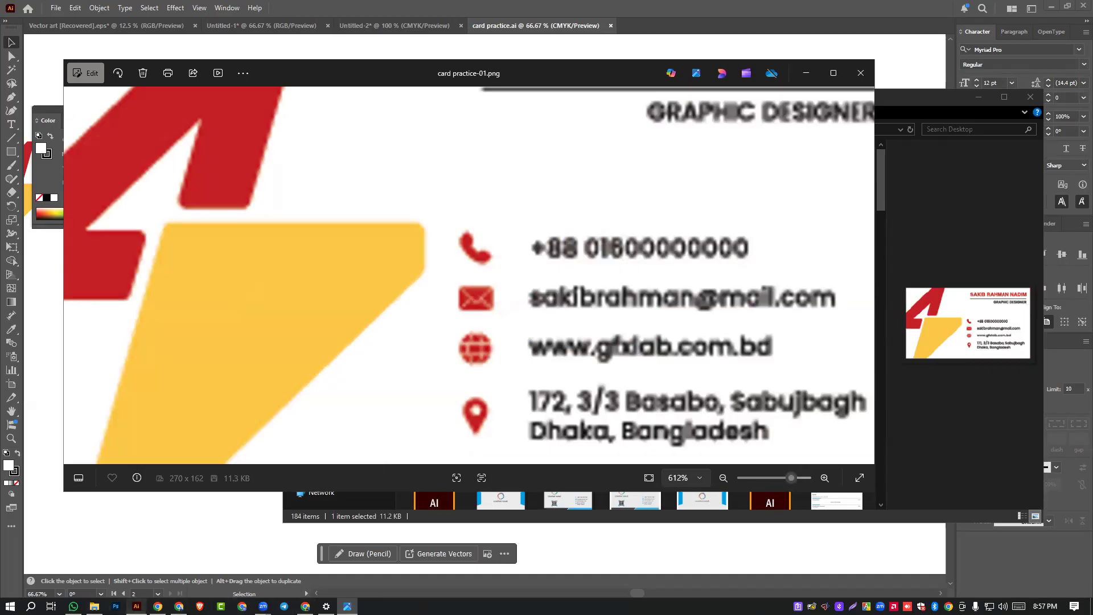
# - Export the card artboards from Illustrator as PNG again at High (300 ppi), replacing card practice-01.png and card practice-02.png
pyautogui.click(136, 606)
pyautogui.click(56, 8)
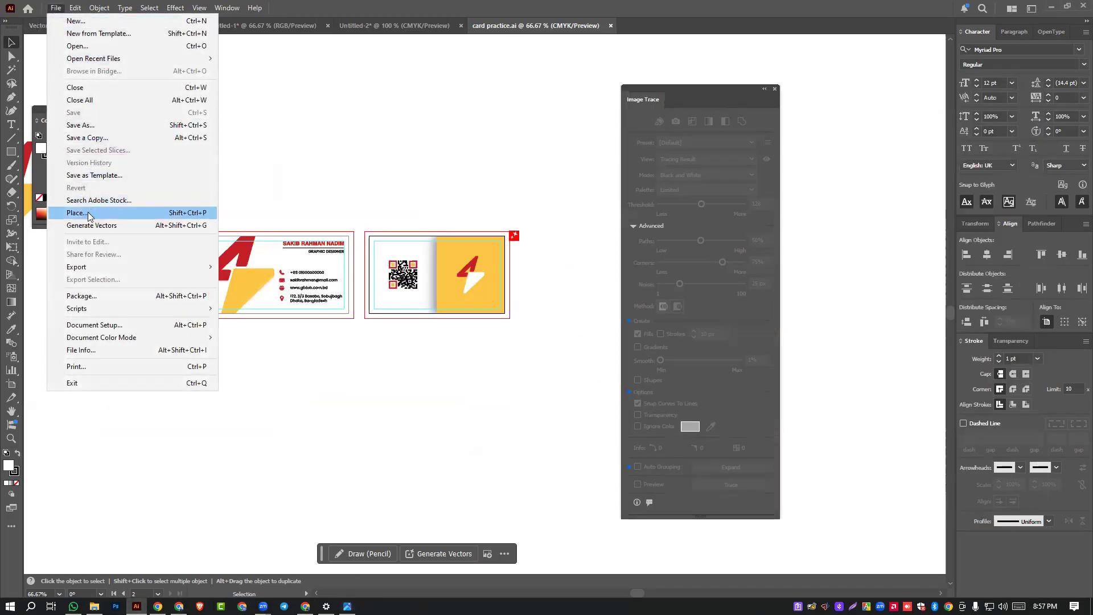
pyautogui.moveTo(204, 266)
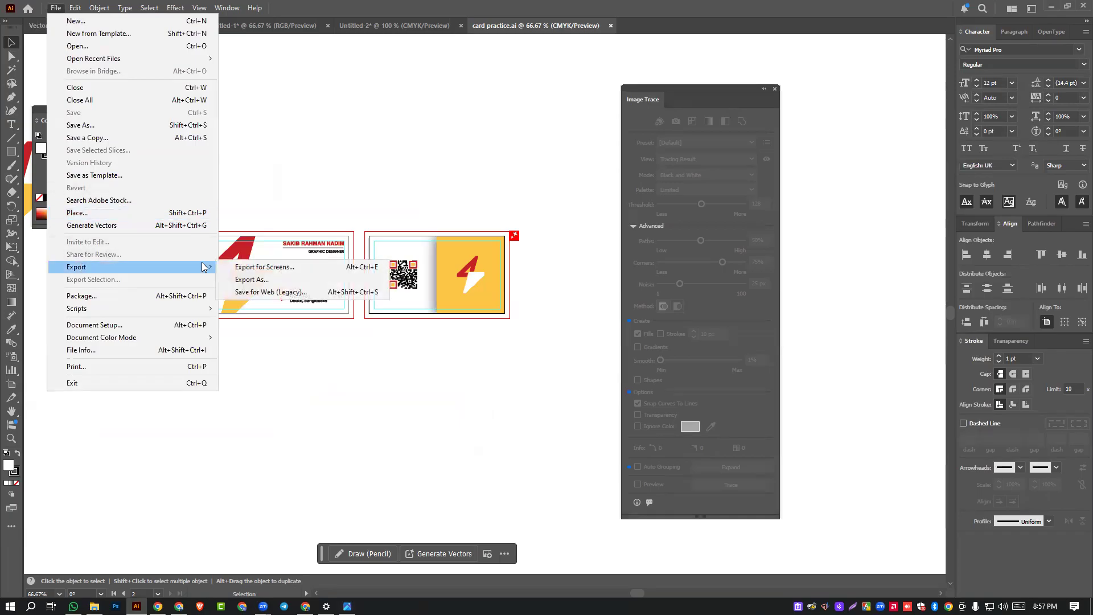
pyautogui.click(252, 279)
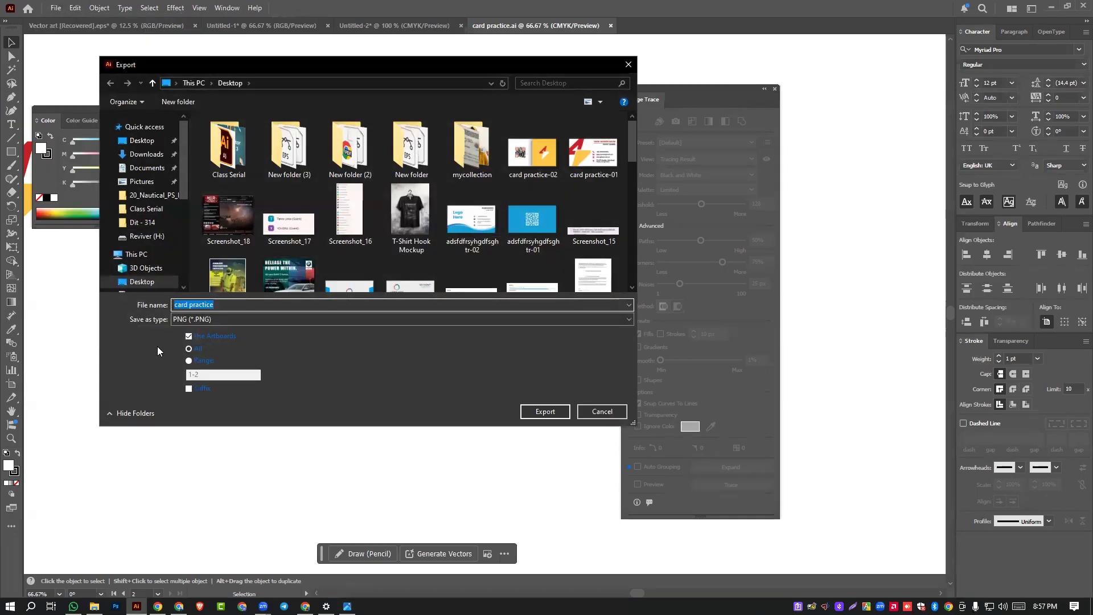
pyautogui.click(544, 411)
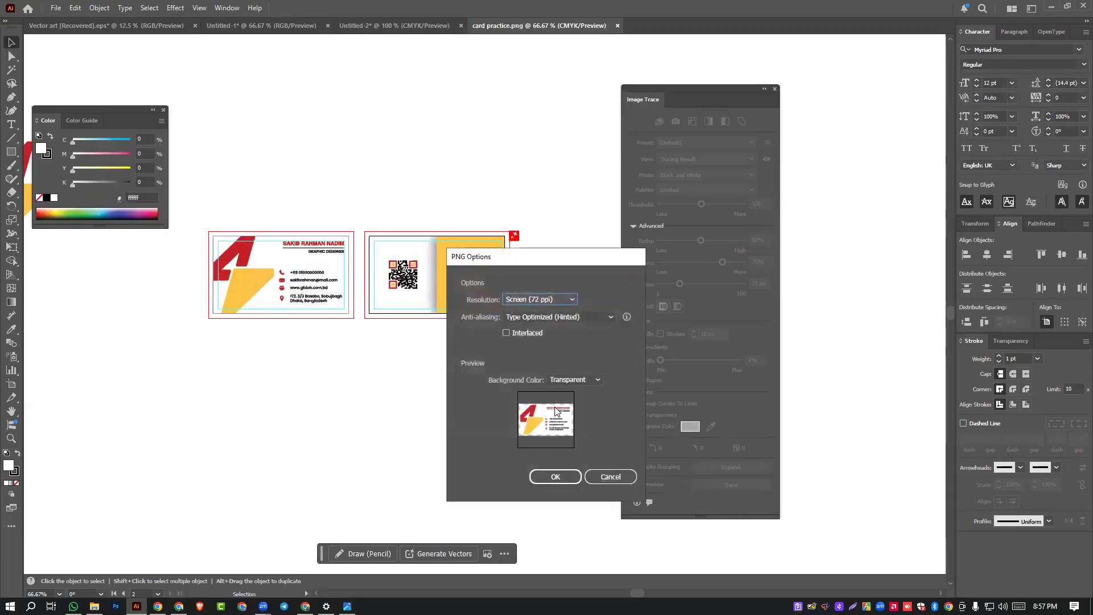
pyautogui.click(546, 301)
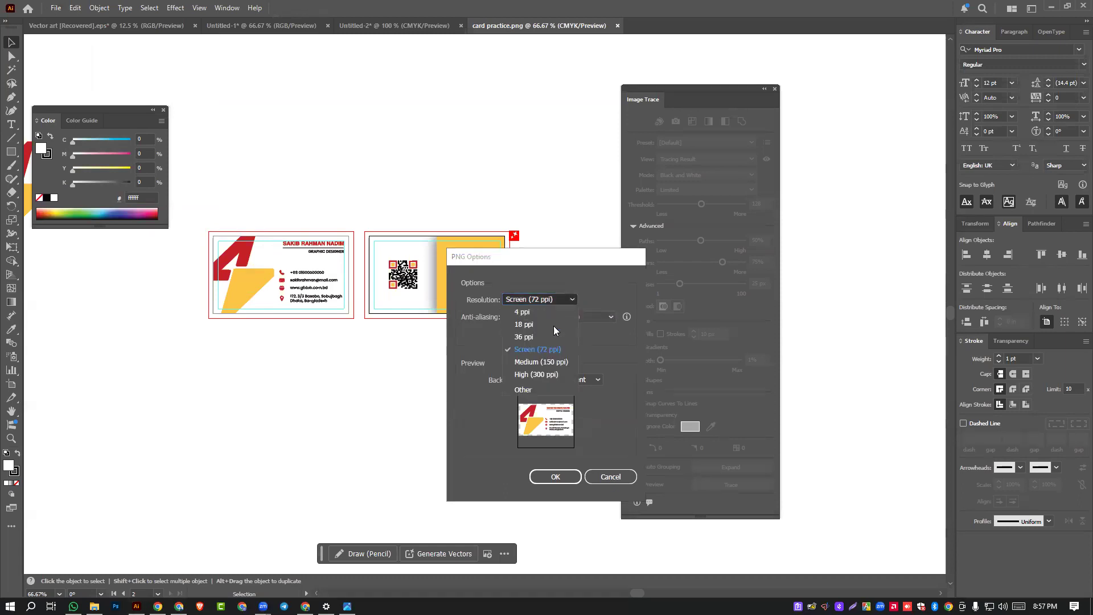
pyautogui.click(542, 370)
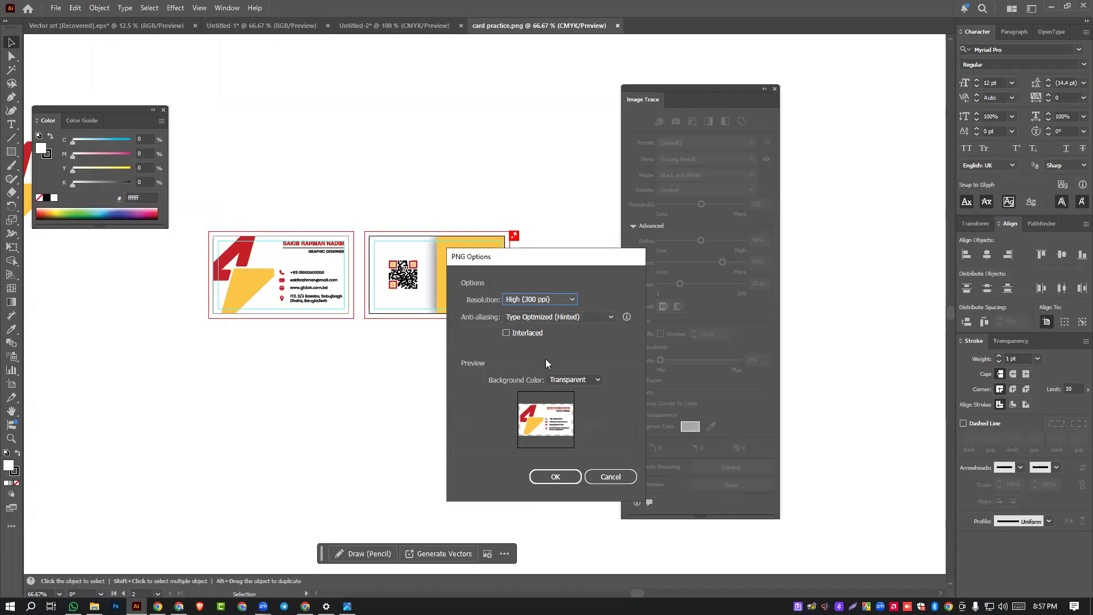
pyautogui.click(569, 478)
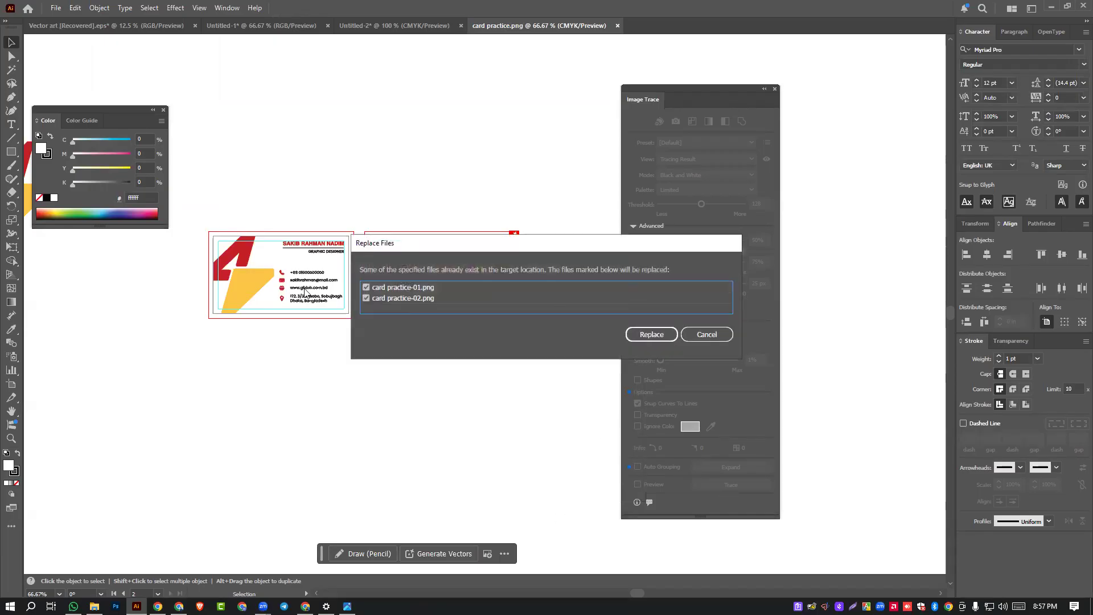
pyautogui.click(657, 337)
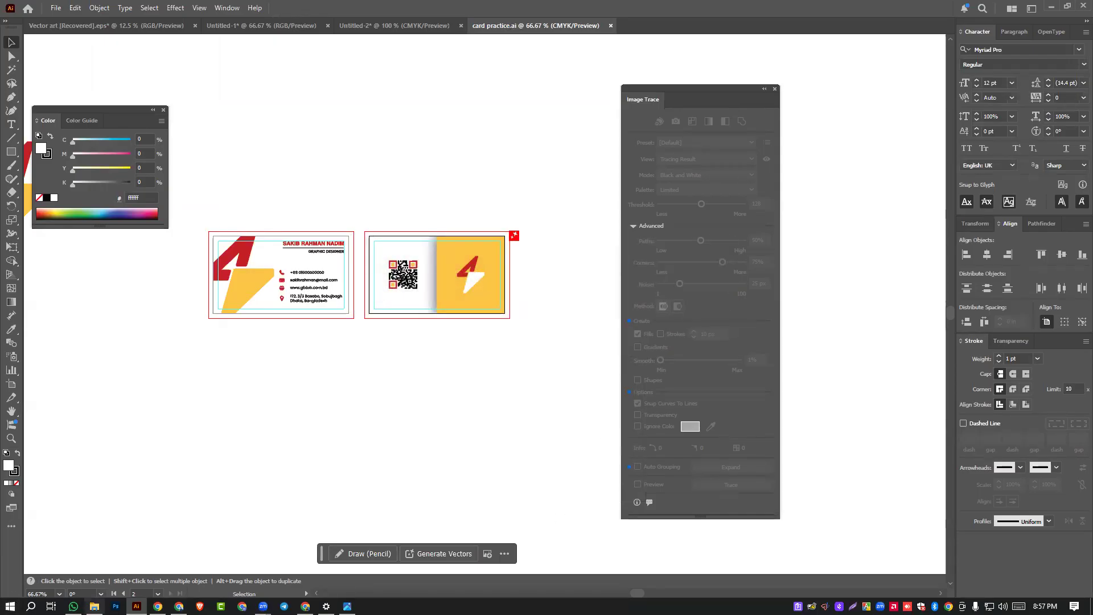
# - Open card practice-01.png from the Desktop folder and examine its contact details up close
pyautogui.click(95, 606)
pyautogui.doubleClick(771, 184)
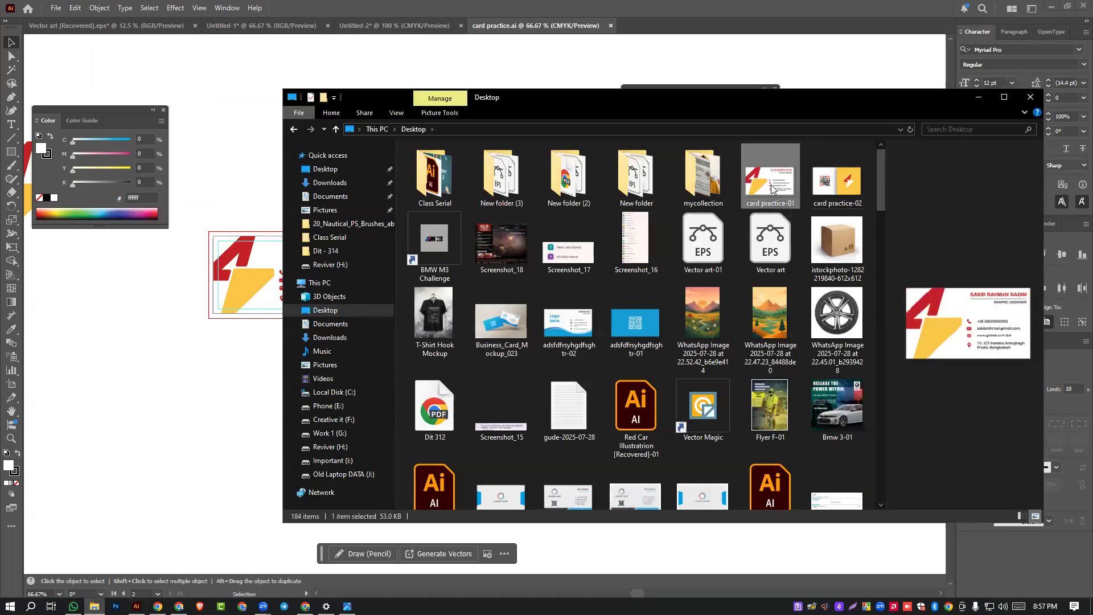
pyautogui.scroll(5, 607, 257)
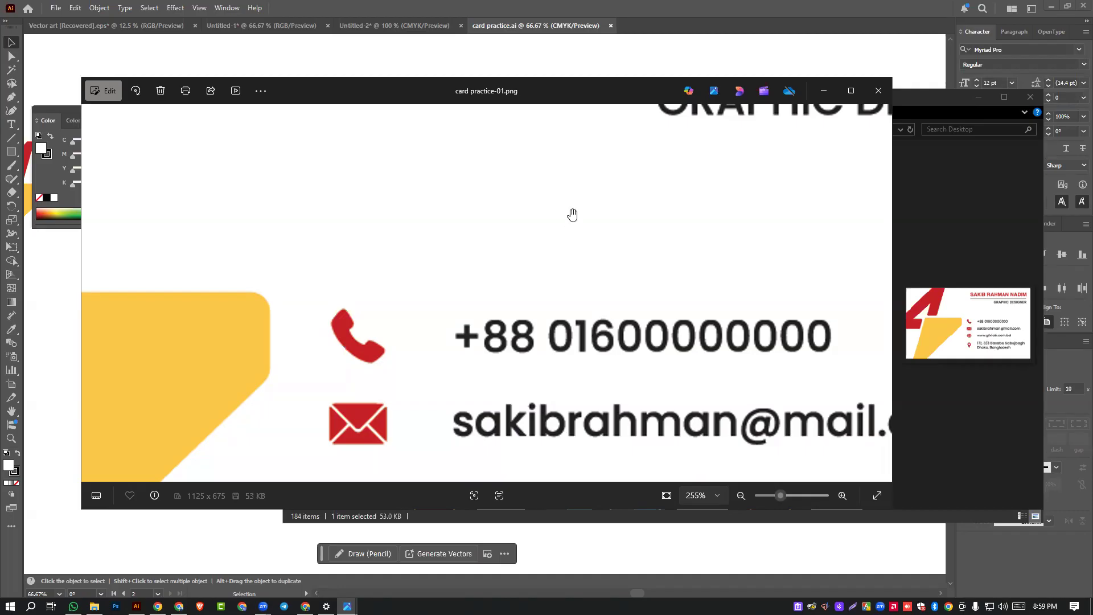
# - Review the file formats offered by Save As for the card practice document, and leave without saving
pyautogui.click(55, 8)
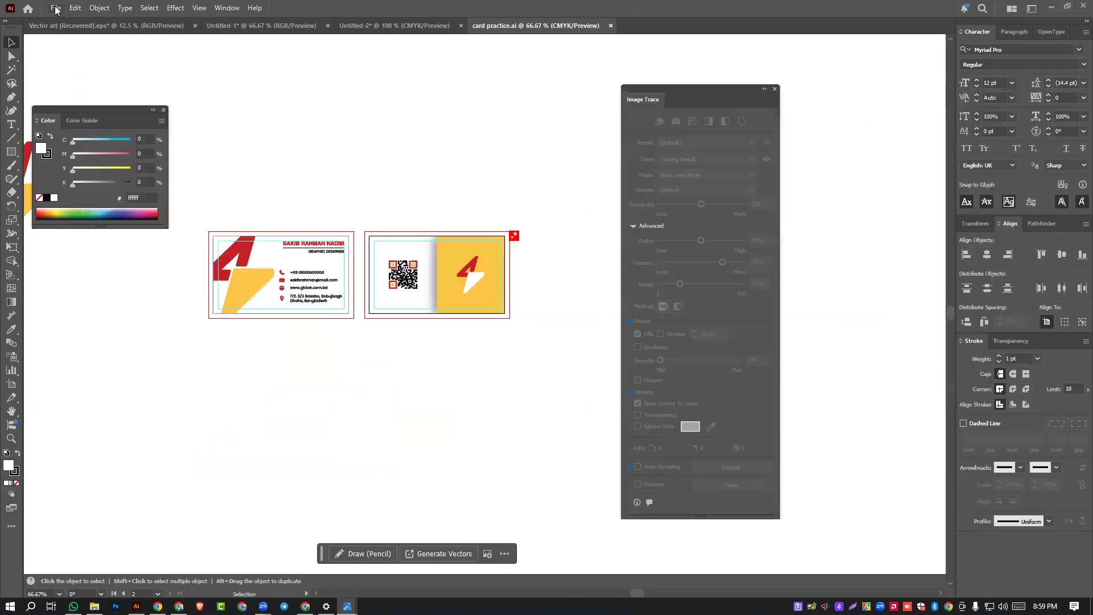
pyautogui.click(106, 128)
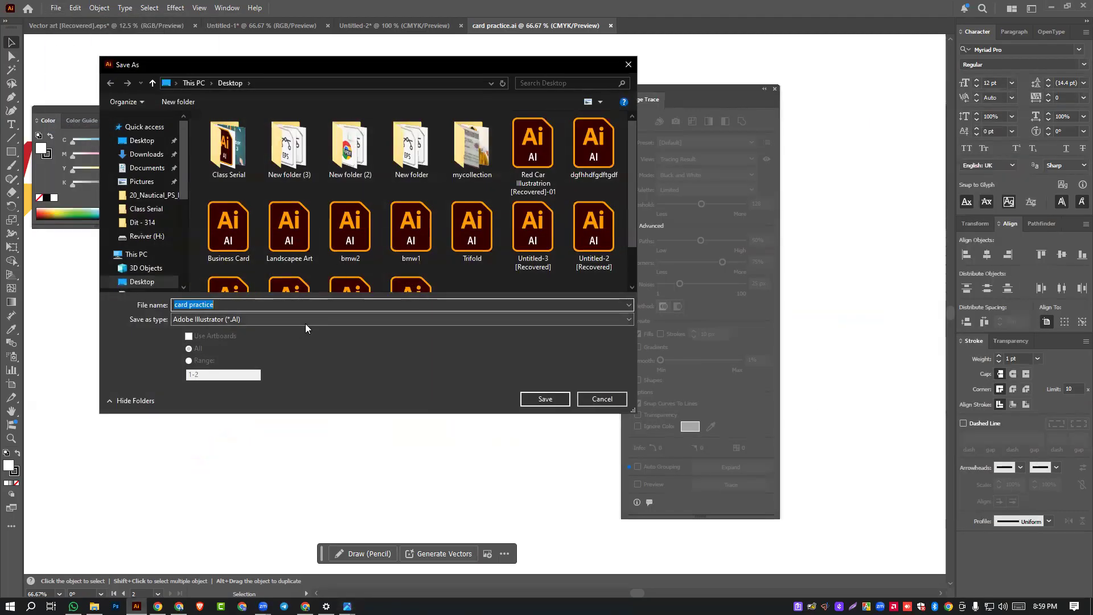
pyautogui.click(306, 319)
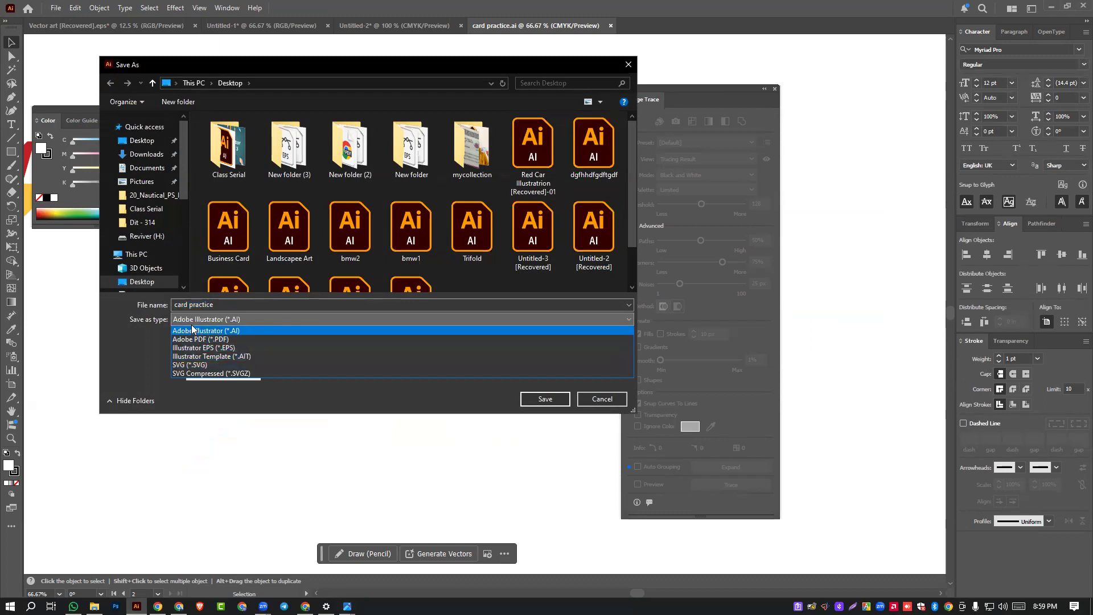
pyautogui.click(436, 402)
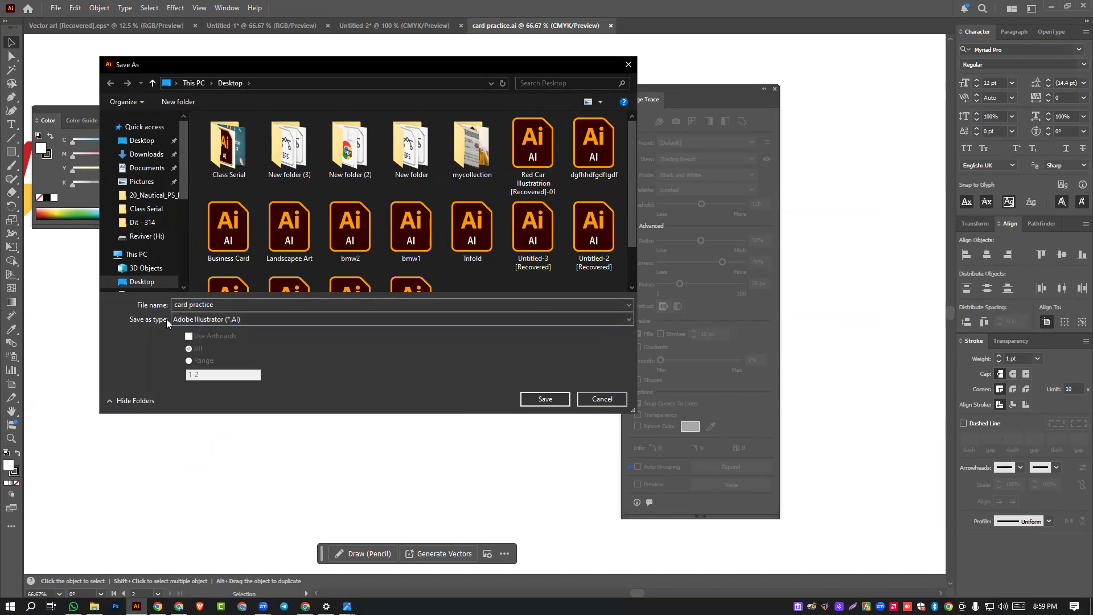
pyautogui.click(221, 320)
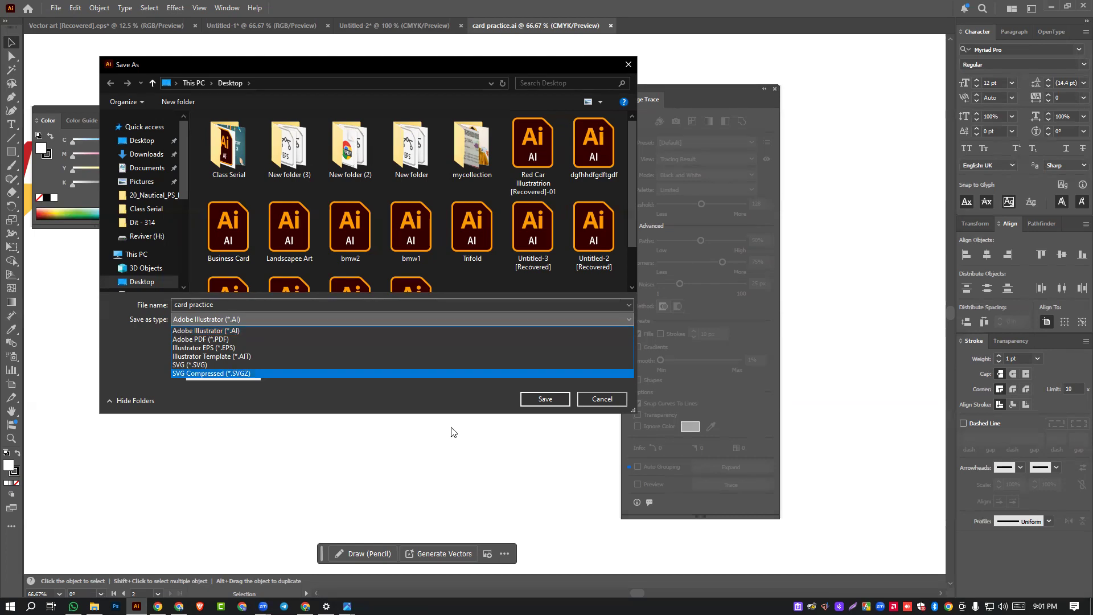
pyautogui.click(451, 402)
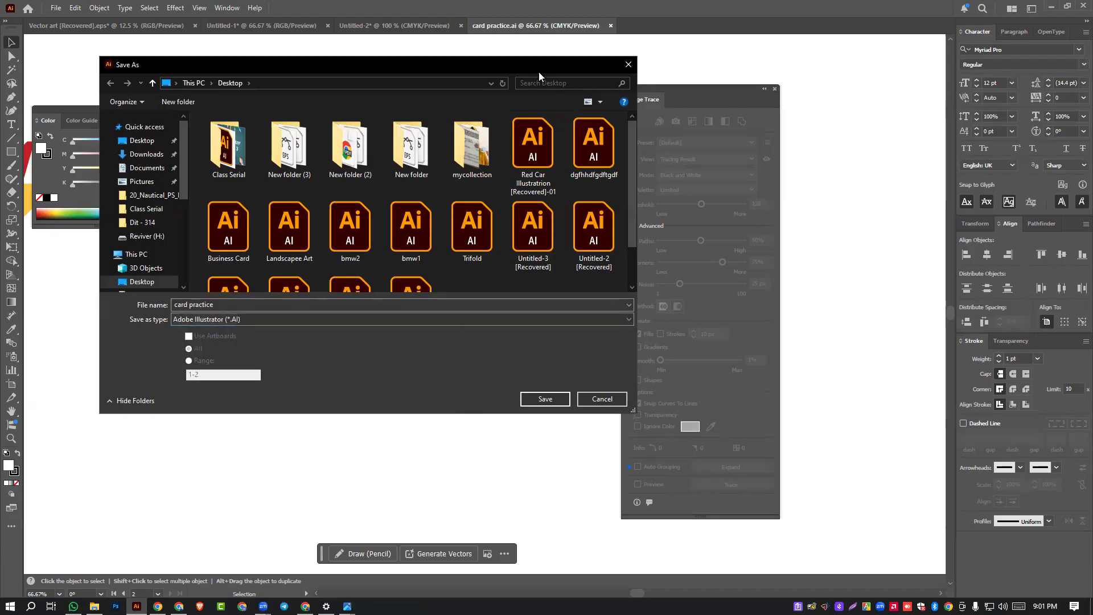
pyautogui.moveTo(538, 72); pyautogui.dragTo(403, 239)
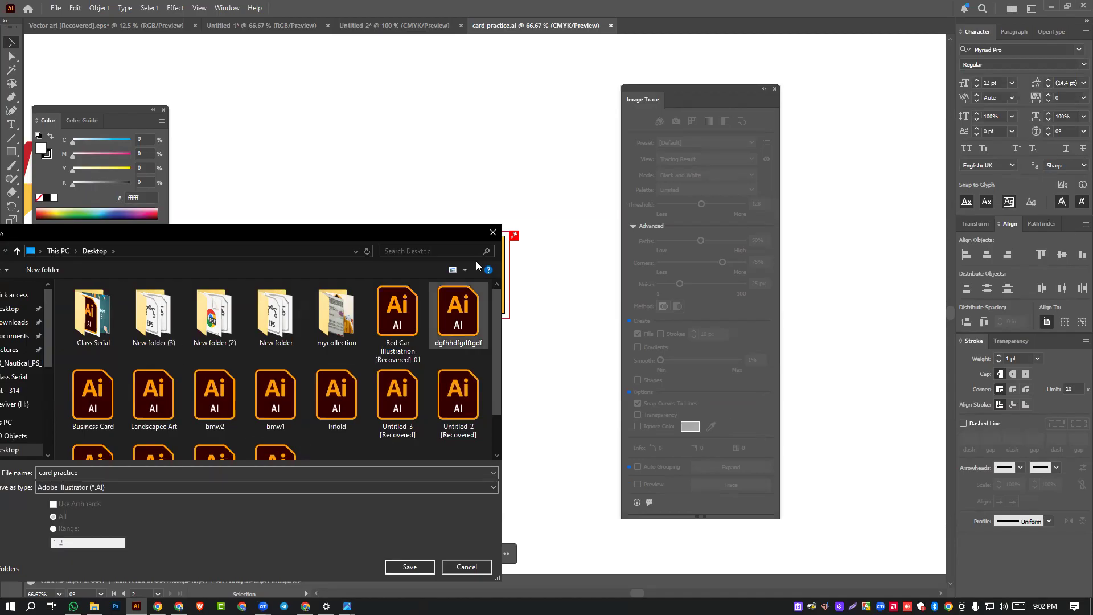
pyautogui.moveTo(444, 232); pyautogui.dragTo(484, 232)
pyautogui.click(147, 490)
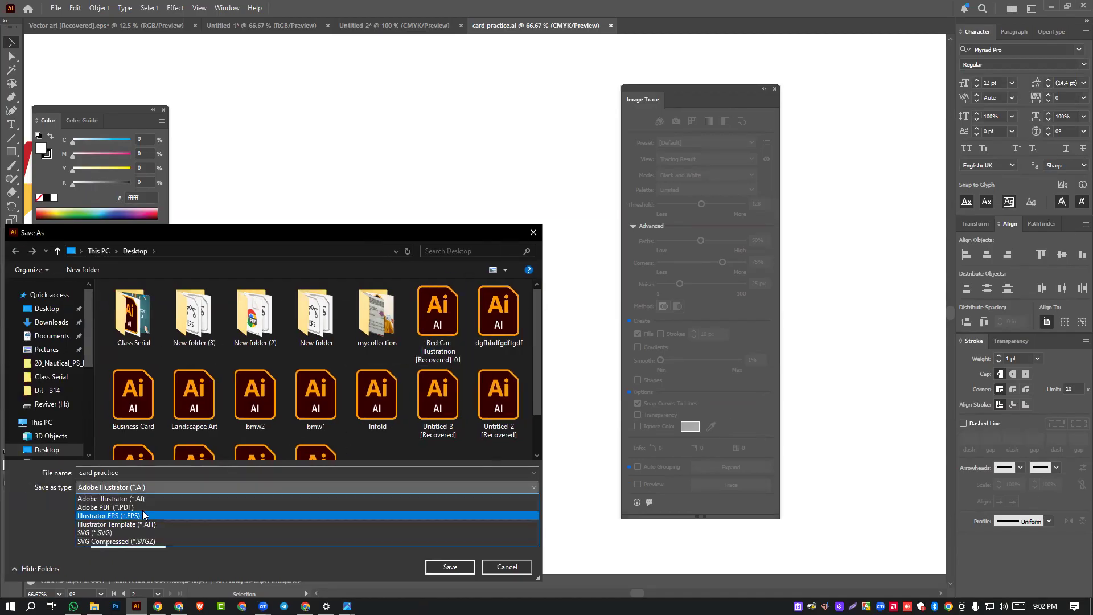
pyautogui.click(241, 499)
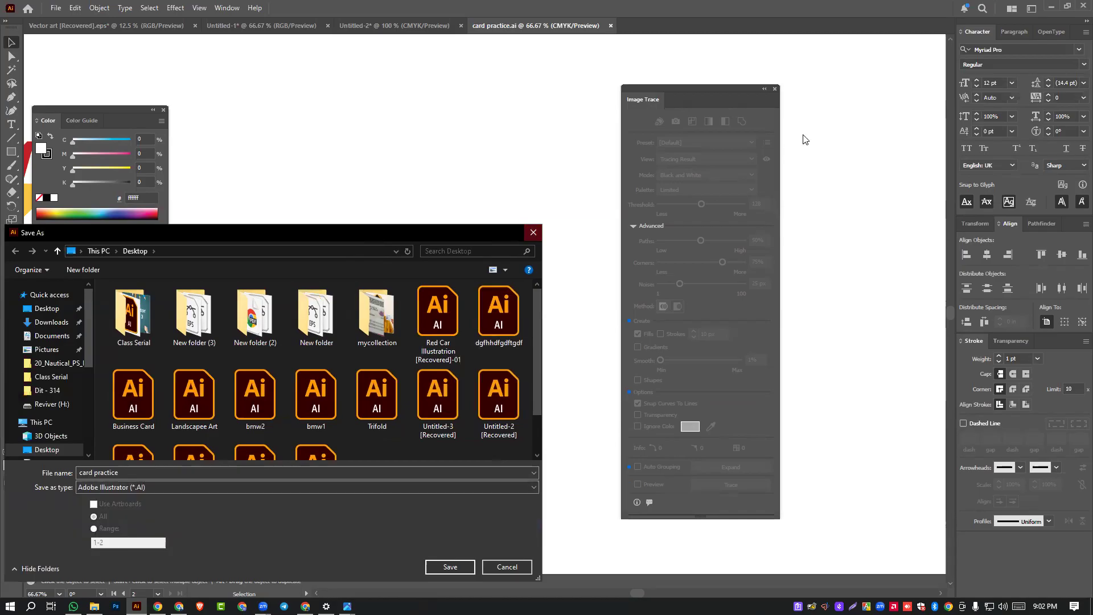
pyautogui.click(533, 232)
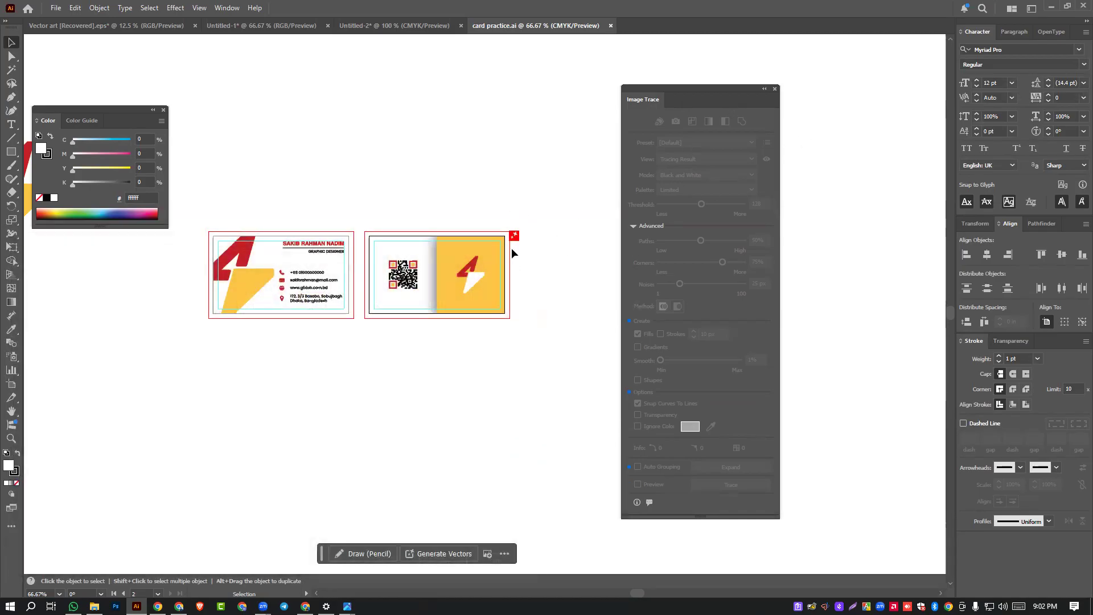
# - Switch to the "Vector art [Recovered].eps" document and examine its building illustration up close
pyautogui.moveTo(206, 200); pyautogui.dragTo(532, 381)
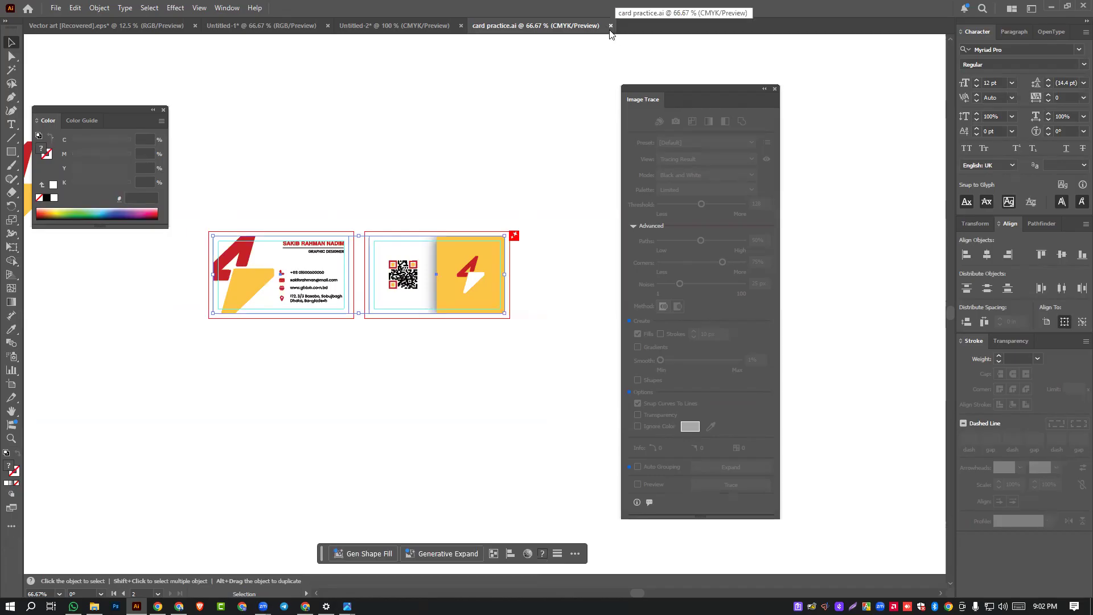
pyautogui.click(76, 27)
pyautogui.moveTo(470, 341); pyautogui.dragTo(322, 346)
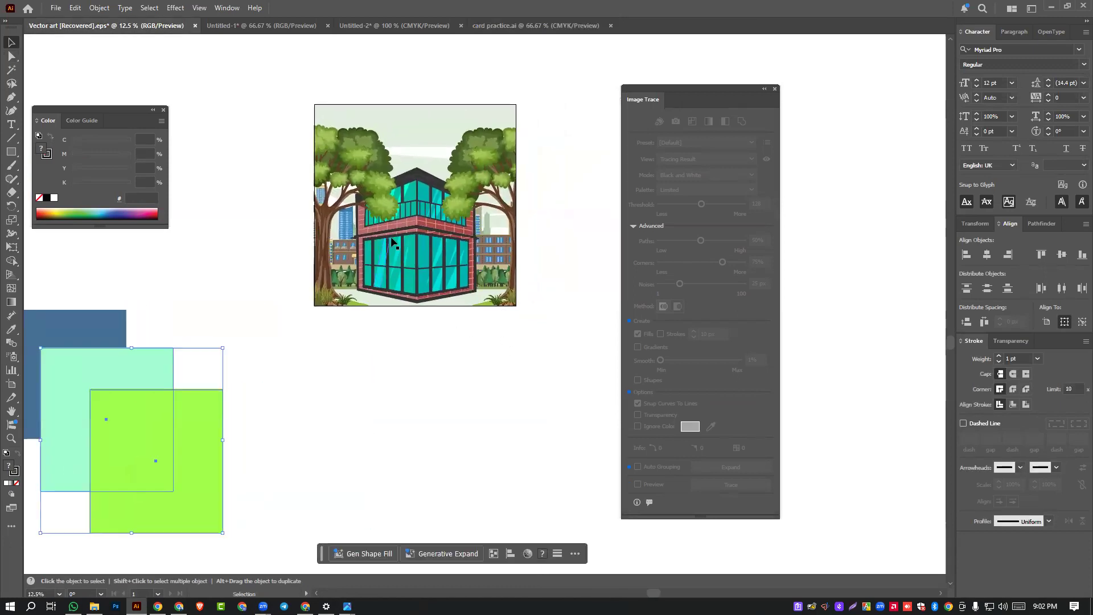
pyautogui.scroll(4, 392, 217)
pyautogui.scroll(-3, 426, 253)
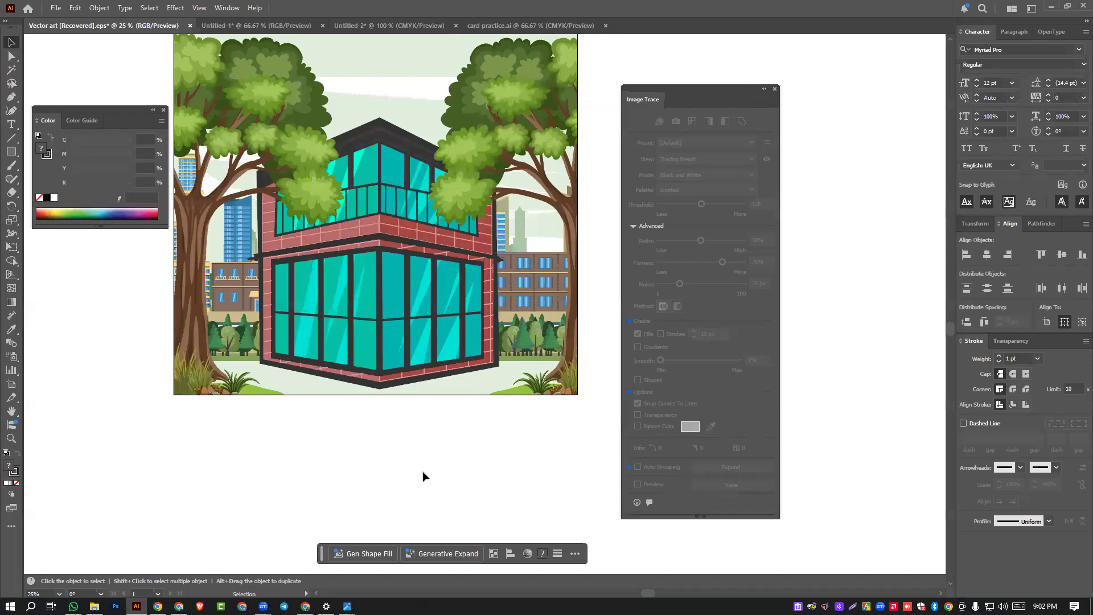
pyautogui.click(459, 456)
# - Switch to the Research-Design-Color-mockup-Fonts PDF in Chrome
pyautogui.click(94, 606)
pyautogui.click(136, 606)
pyautogui.hotkey('alt', 'Tab')
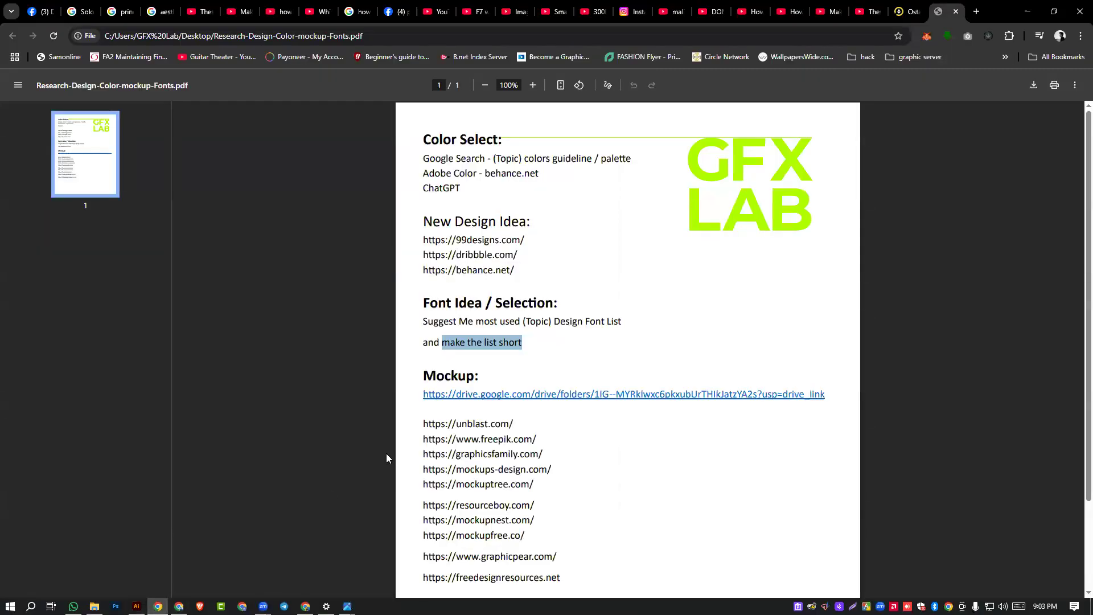
# - Switch to the DIT-Graphic Design Online group page and read the "Flyer of Trifold Brochure Design" line in the class topics post
pyautogui.click(45, 7)
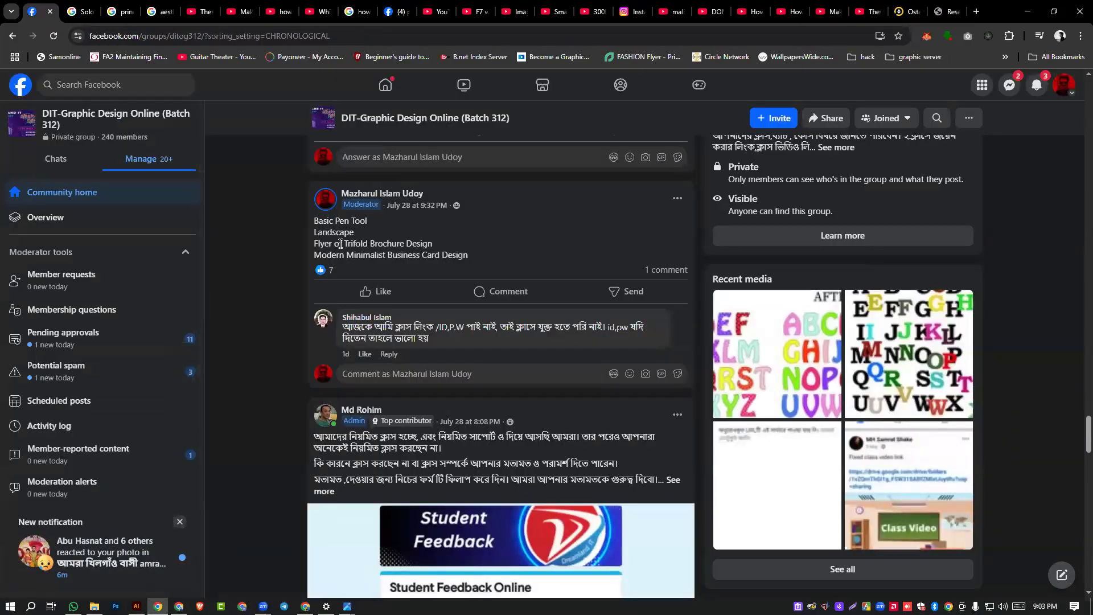
pyautogui.moveTo(313, 245); pyautogui.dragTo(449, 252)
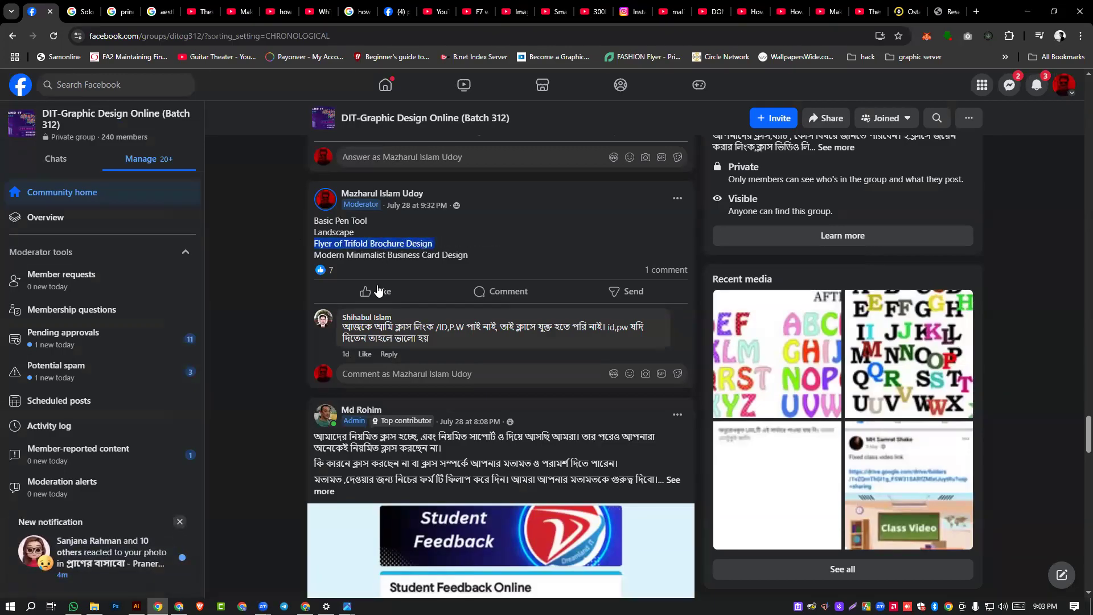
pyautogui.click(303, 240)
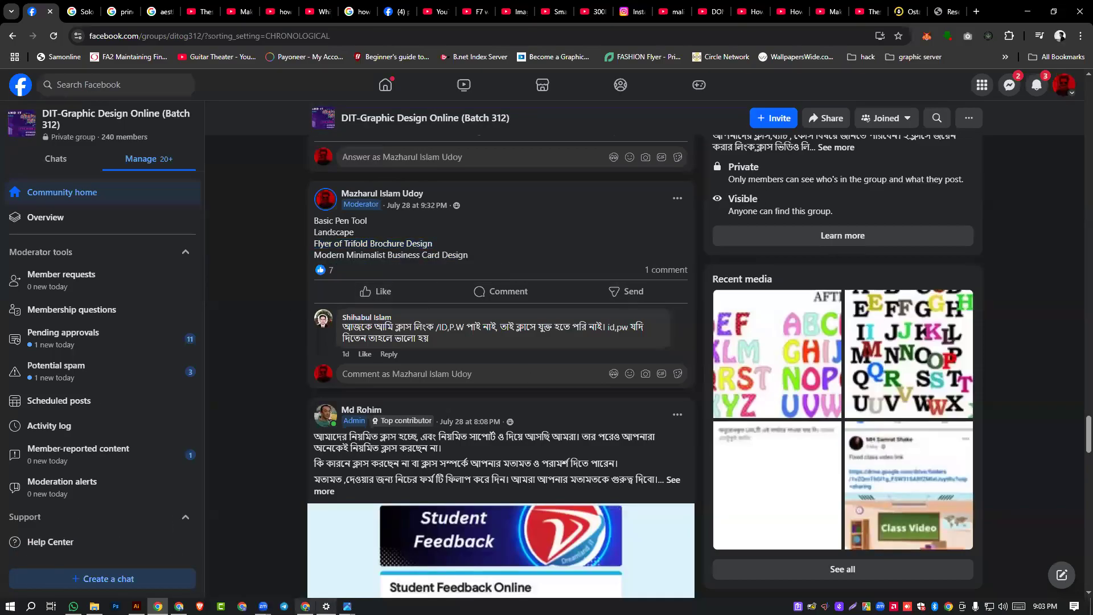
# - Switch to Illustrator and close the floating Image Trace panel over the building illustration
pyautogui.click(136, 605)
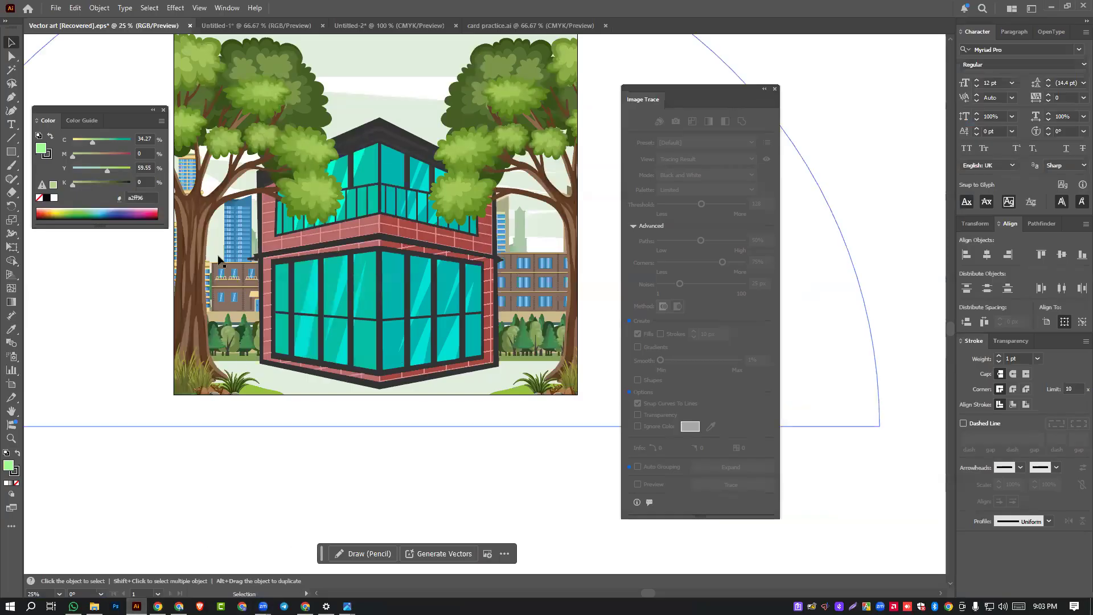
pyautogui.click(774, 93)
pyautogui.scroll(2, 654, 252)
pyautogui.hscroll(4, 654, 251)
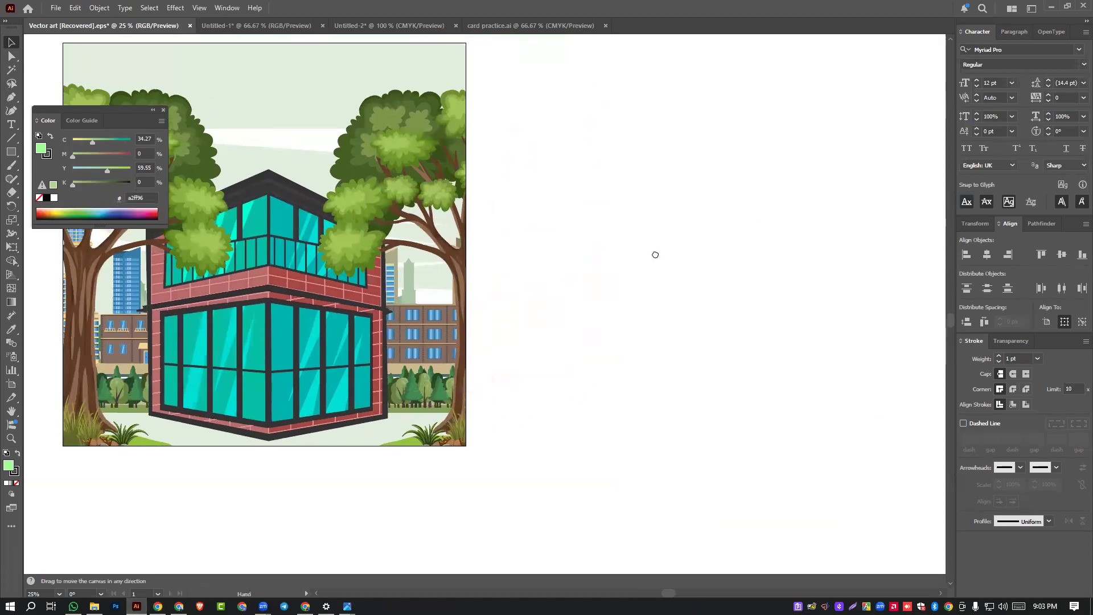
# - Start a new print document from the A4 preset and set its units to inches
pyautogui.click(48, 10)
pyautogui.click(82, 23)
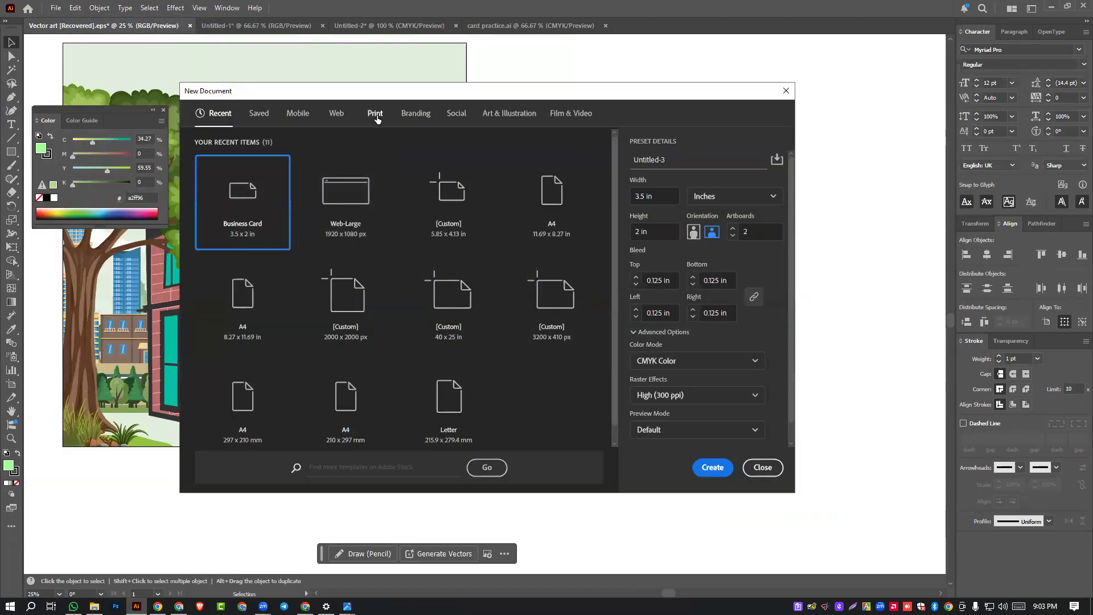
pyautogui.click(377, 116)
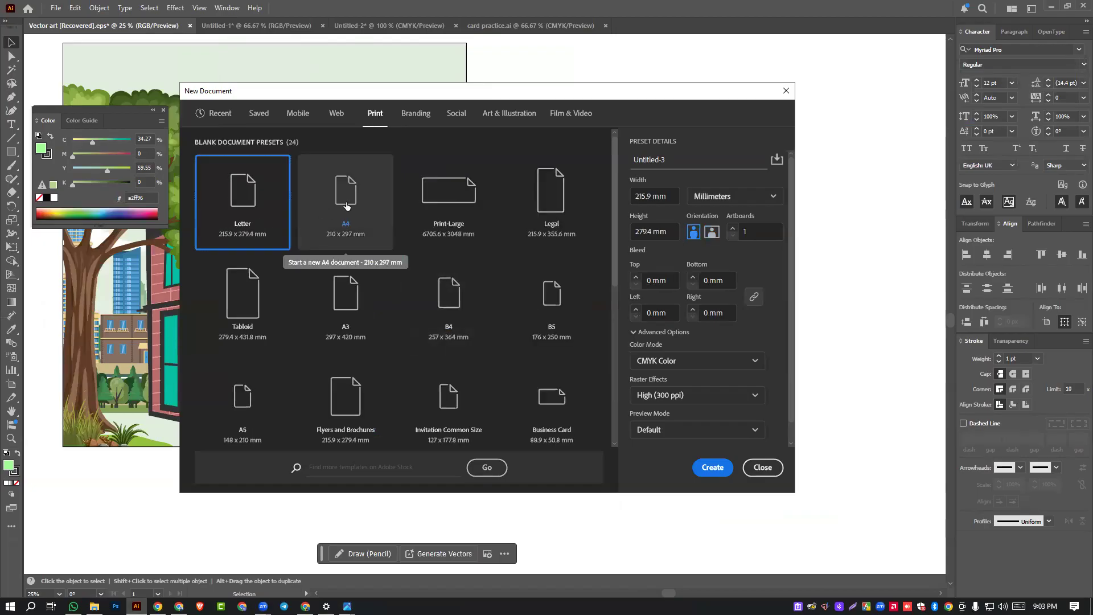
pyautogui.click(346, 201)
pyautogui.click(735, 196)
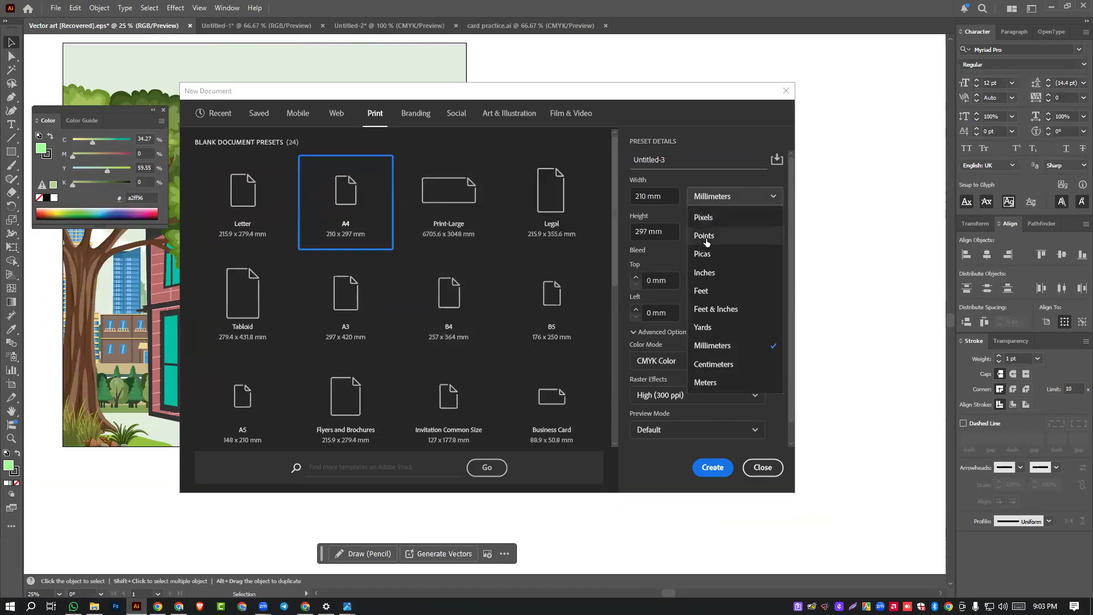
pyautogui.click(705, 274)
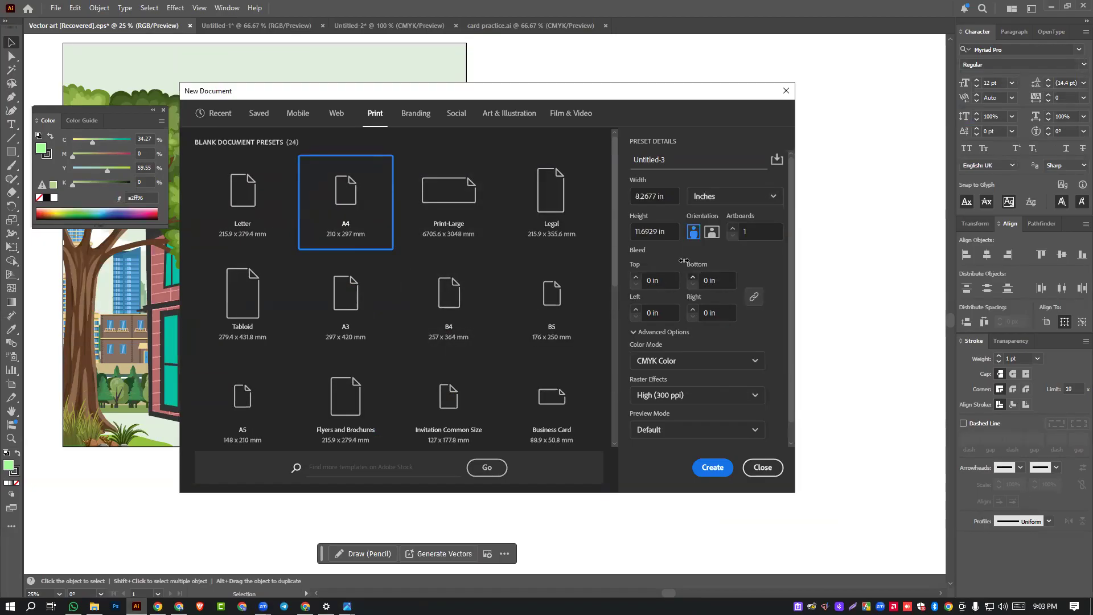
# - Round the new document's size to 8.3 in wide and 11.7 in high
pyautogui.click(643, 197)
pyautogui.moveTo(657, 196); pyautogui.dragTo(644, 196)
pyautogui.write('7')
pyautogui.moveTo(650, 196); pyautogui.dragTo(641, 196)
pyautogui.write('3')
pyautogui.moveTo(657, 232); pyautogui.dragTo(650, 254)
pyautogui.write('.7')
# - Set the bleed to 0.125 in on all sides and create the document
pyautogui.click(636, 275)
pyautogui.press('BackSpace')
pyautogui.write('.125')
pyautogui.click(701, 261)
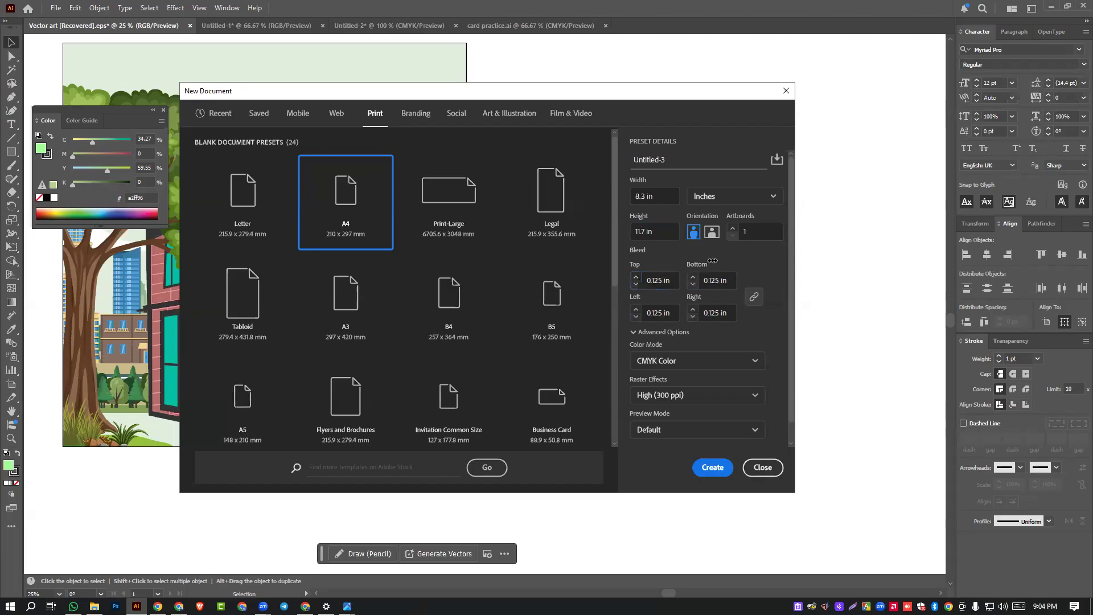
pyautogui.click(712, 467)
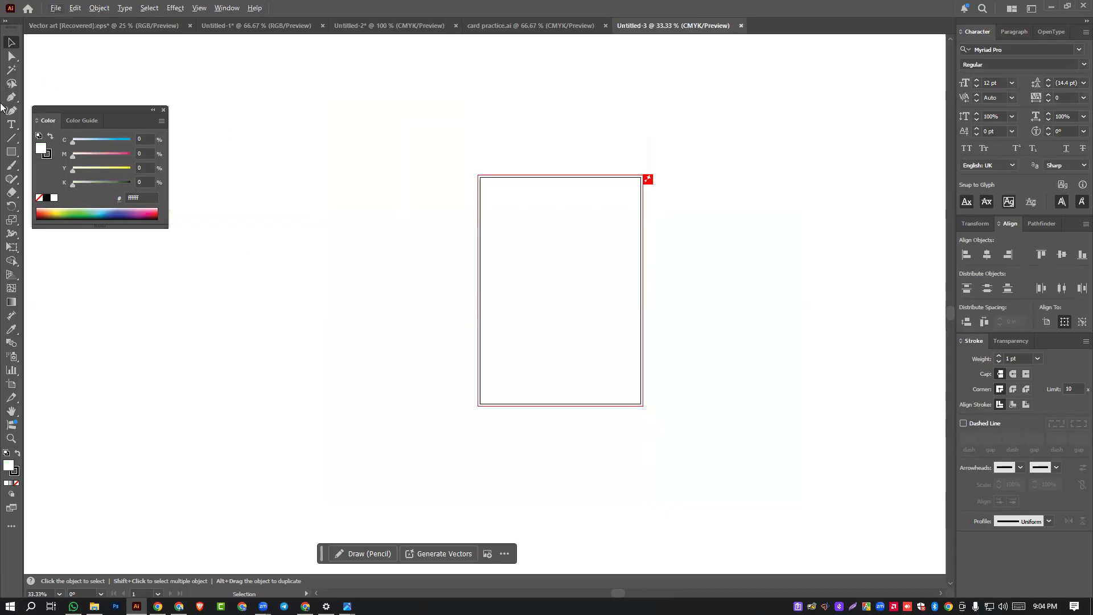
# - Create a rectangle 8.3 in wide and 11.7 in high with the Rectangle tool
pyautogui.click(11, 152)
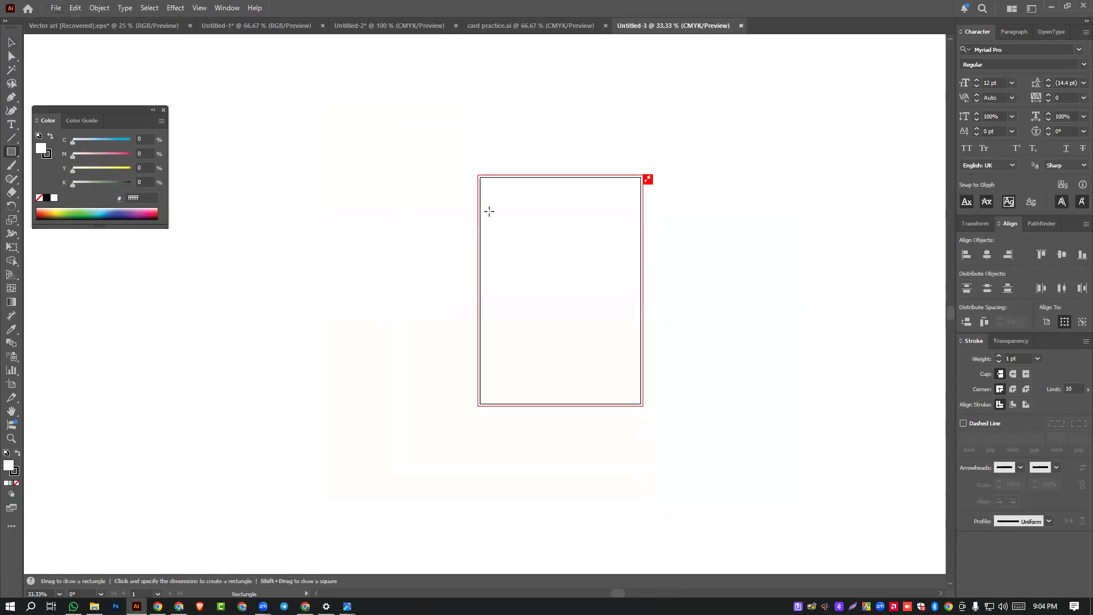
pyautogui.click(528, 256)
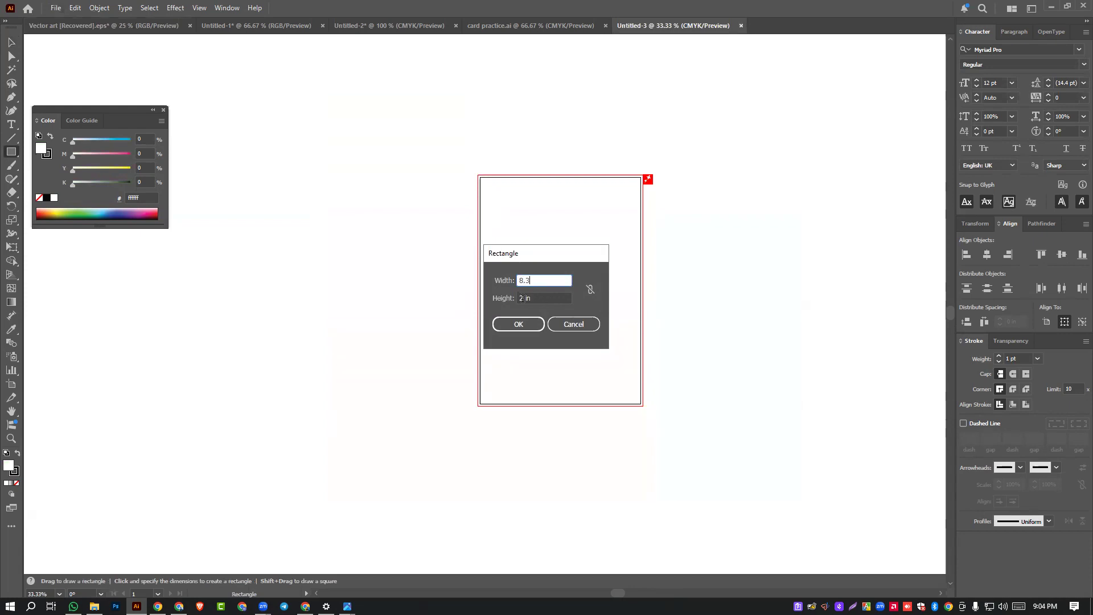
pyautogui.press('Tab')
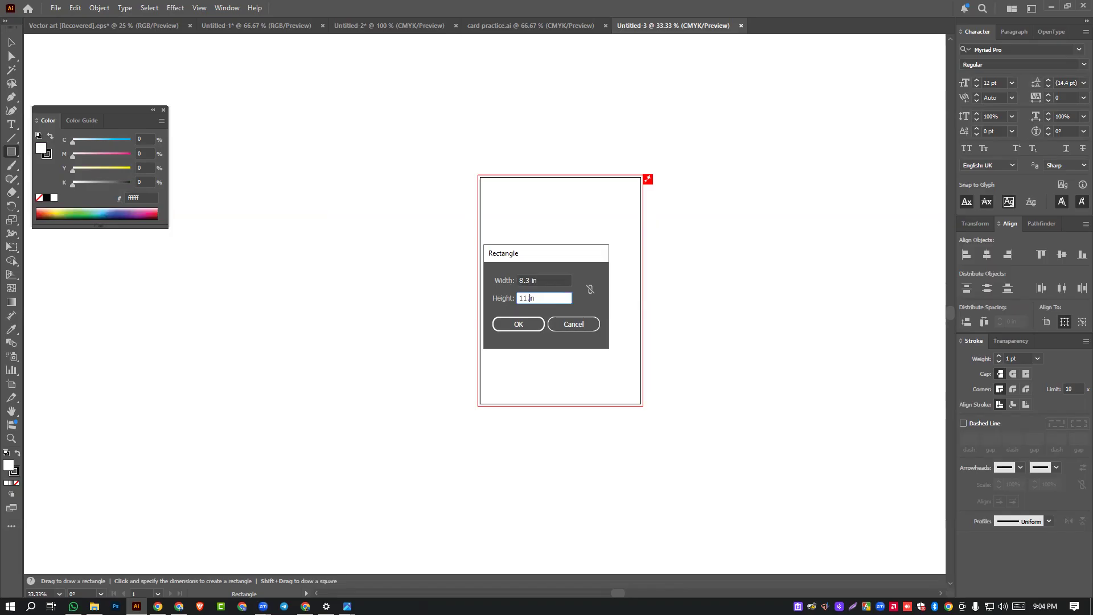
pyautogui.click(524, 329)
pyautogui.press('v')
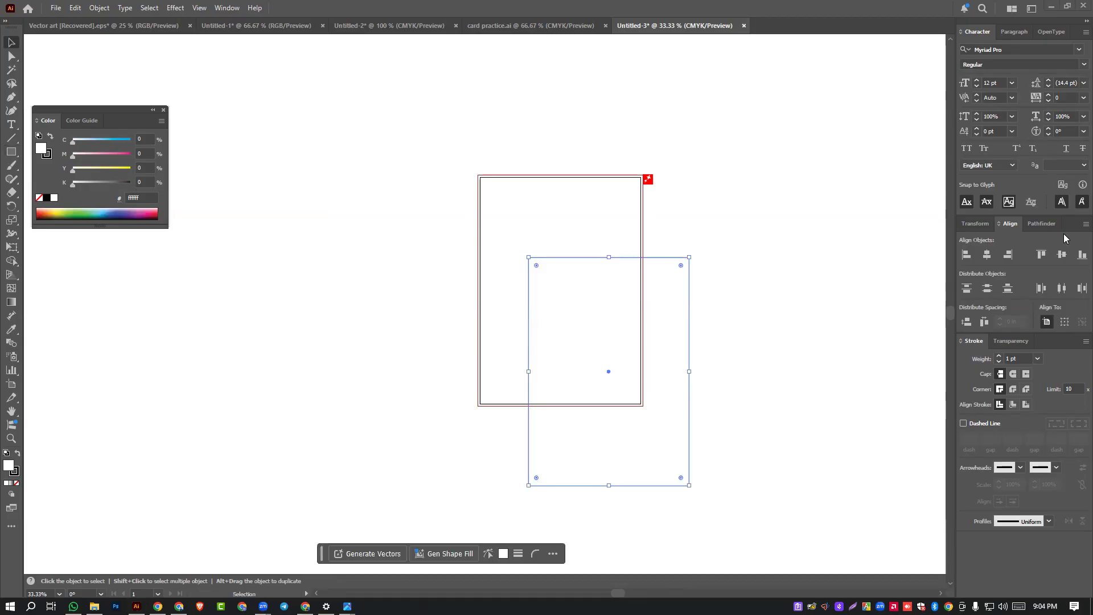
# - Center the rectangle horizontally and vertically on the artboard, and deselect it
pyautogui.click(986, 257)
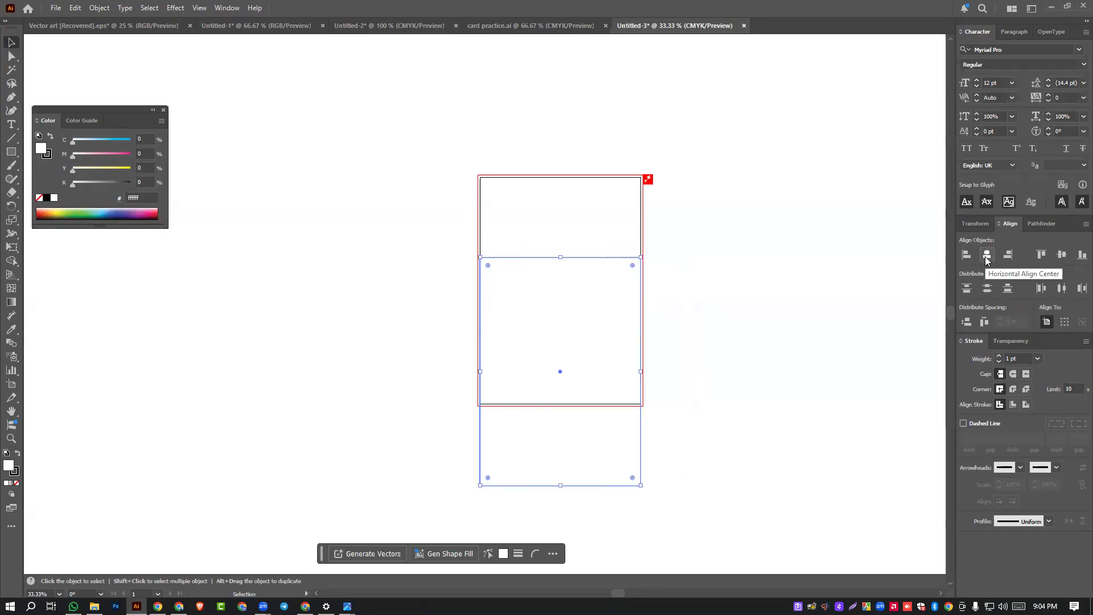
pyautogui.click(1062, 254)
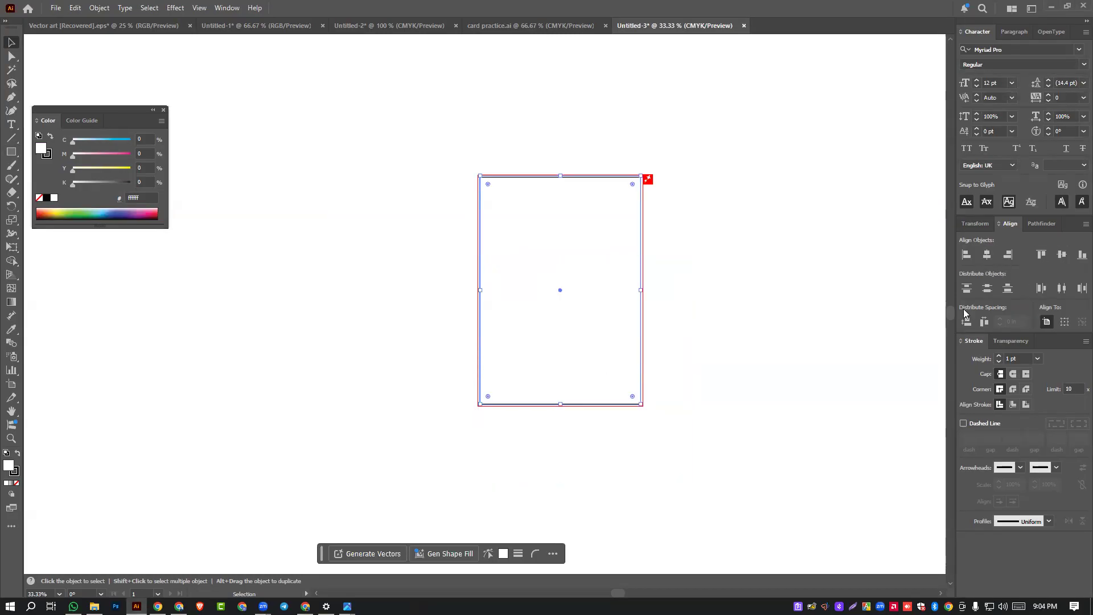
pyautogui.click(520, 453)
pyautogui.scroll(5, 653, 389)
pyautogui.scroll(-5, 653, 389)
pyautogui.scroll(5, 653, 389)
# - Offset the artboard-sized rectangle's path outward by 0.125 in to create a bleed outline
pyautogui.click(571, 323)
pyautogui.moveTo(551, 327); pyautogui.dragTo(550, 319)
pyautogui.scroll(-5, 564, 406)
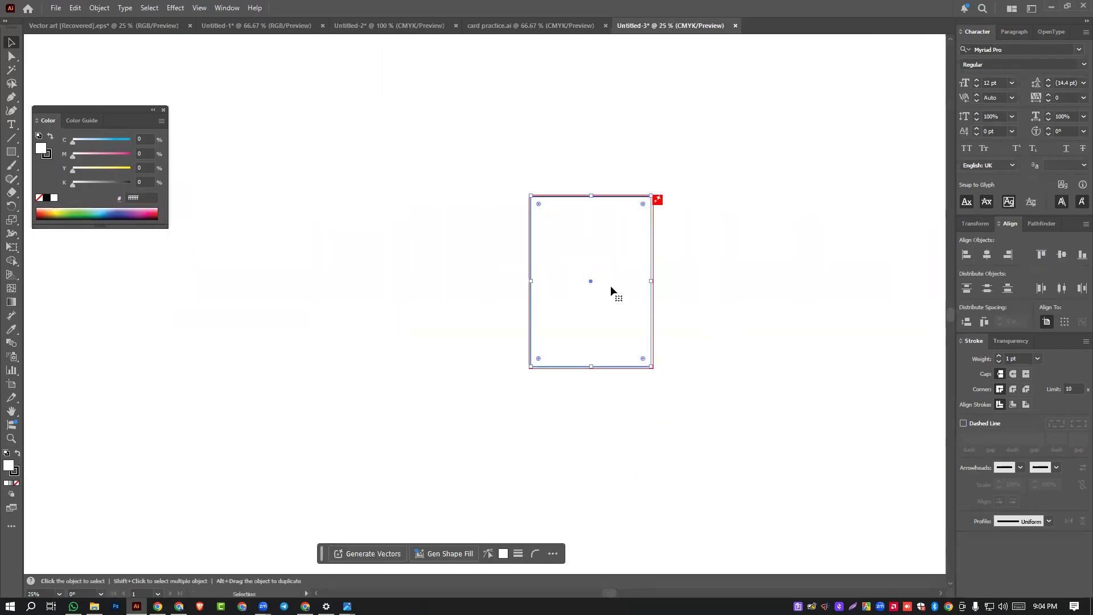
pyautogui.click(99, 8)
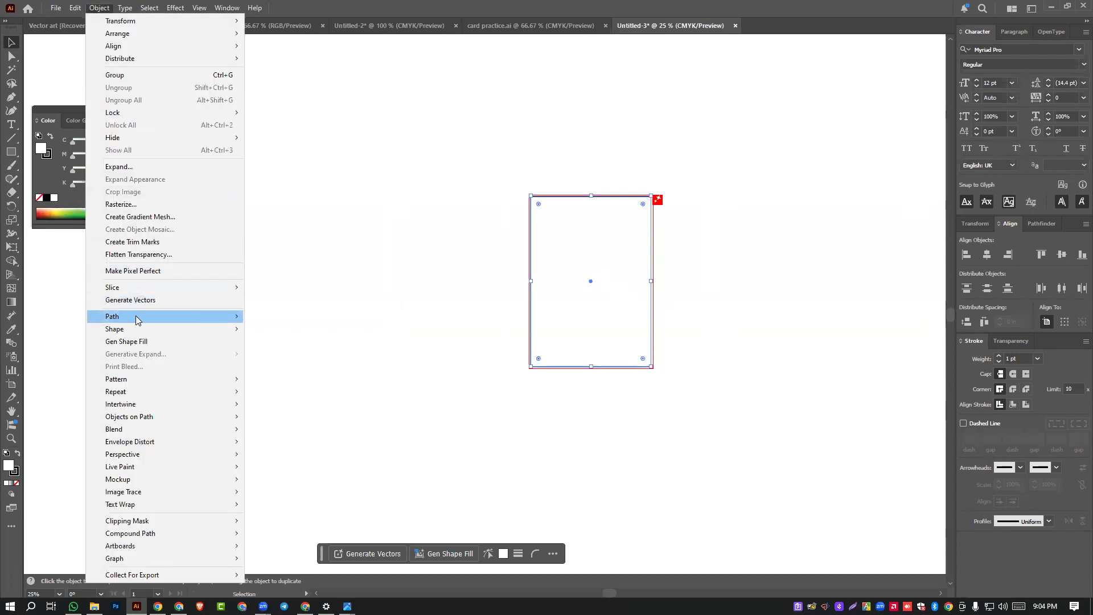
pyautogui.moveTo(137, 320)
pyautogui.click(275, 360)
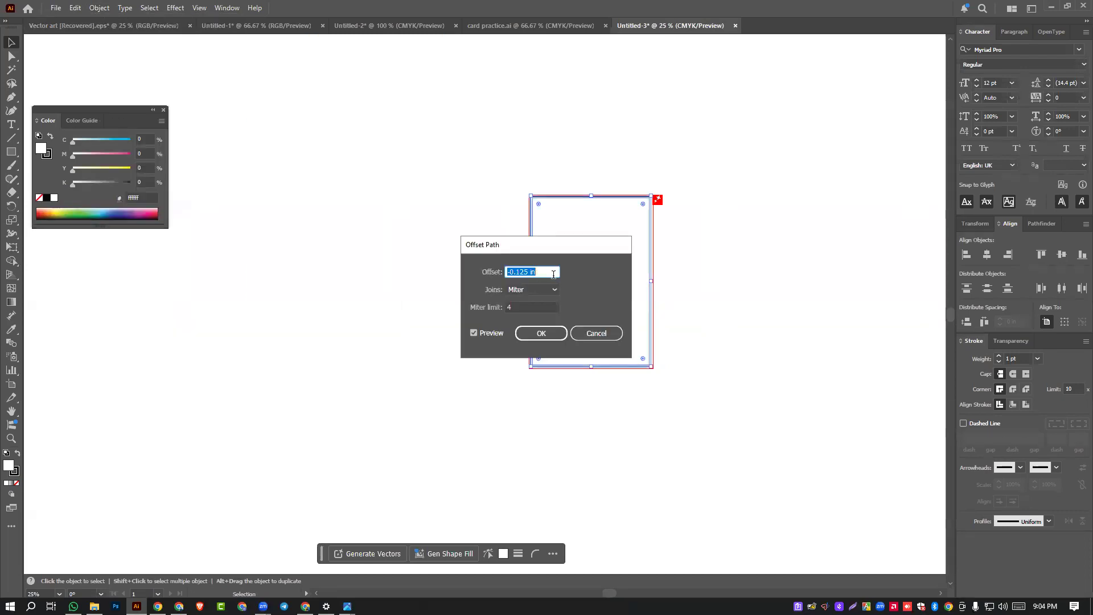
pyautogui.click(508, 273)
pyautogui.click(536, 334)
pyautogui.click(698, 364)
pyautogui.scroll(4, 567, 330)
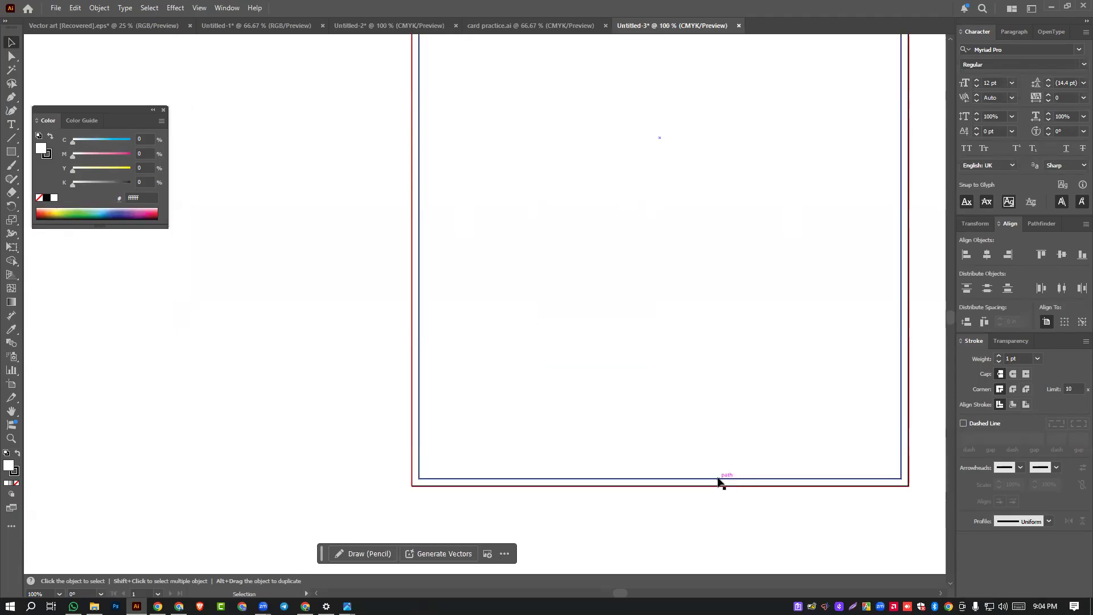
# - Set up an inward Offset Path of -0.125 in for the artboard-sized rectangle, with the preview on
pyautogui.click(720, 479)
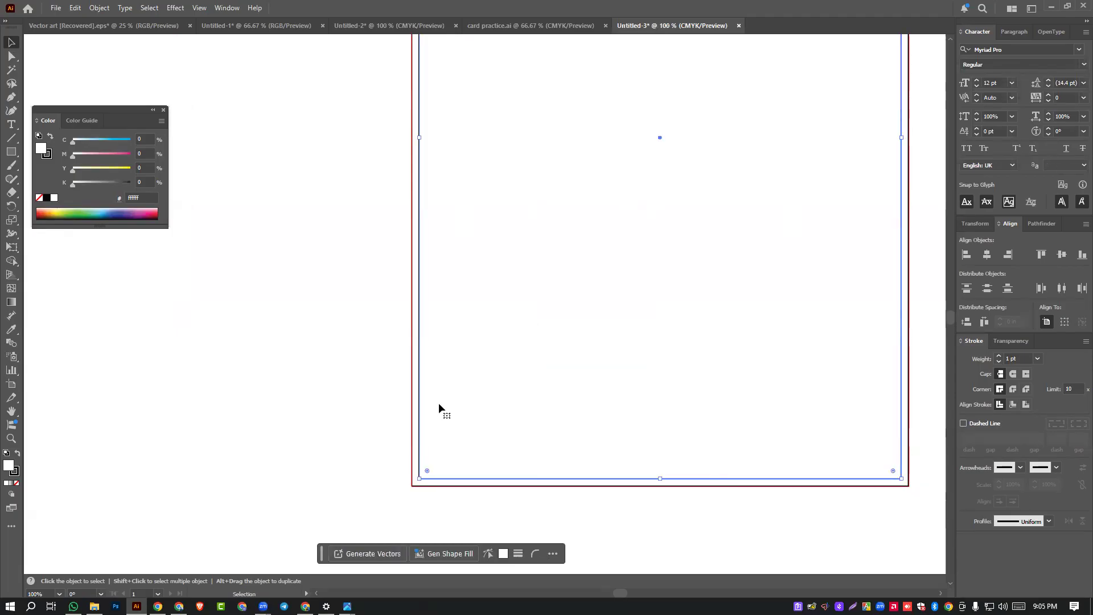
pyautogui.click(99, 8)
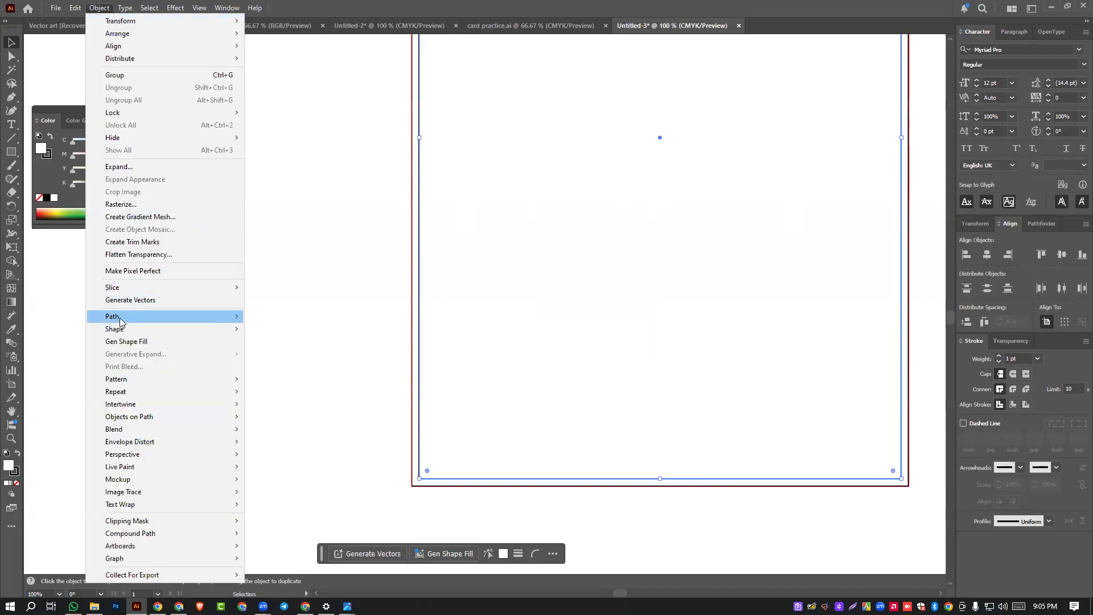
pyautogui.moveTo(121, 323)
pyautogui.click(287, 357)
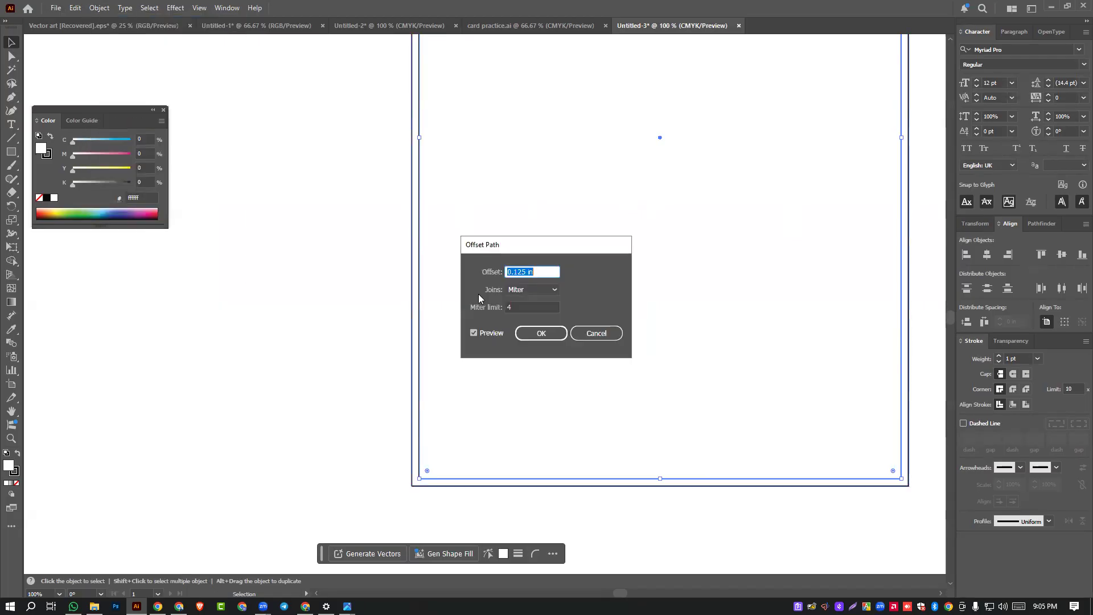
pyautogui.press('Home')
pyautogui.write('-')
pyautogui.click(472, 334)
pyautogui.click(473, 333)
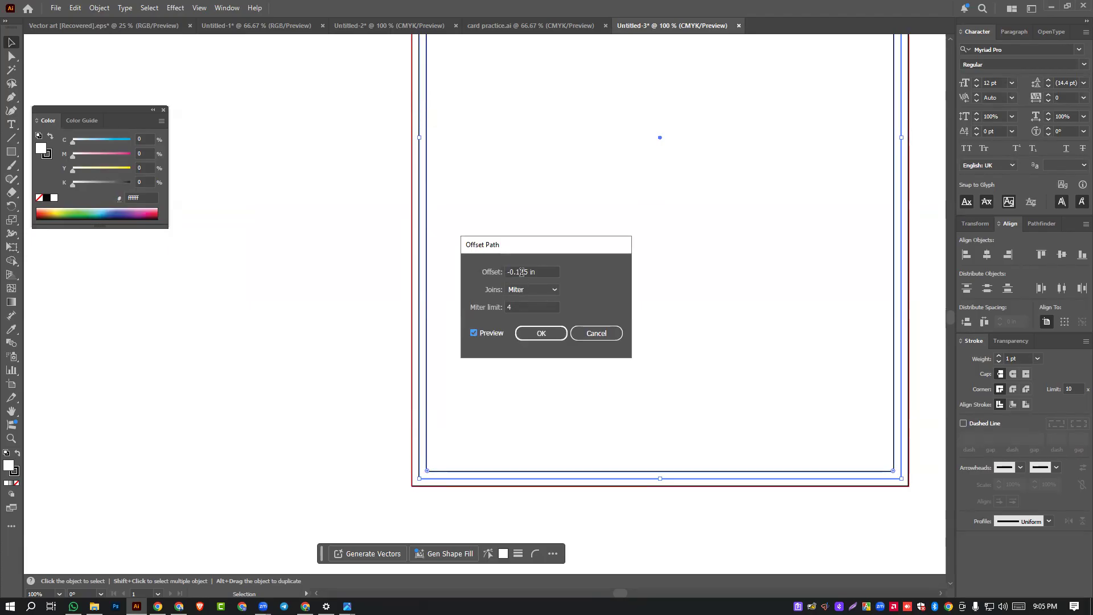
# - Offset the selected rectangle's path by -0.4 in with miter joins, previewing the result before accepting it
pyautogui.moveTo(516, 272); pyautogui.dragTo(534, 272)
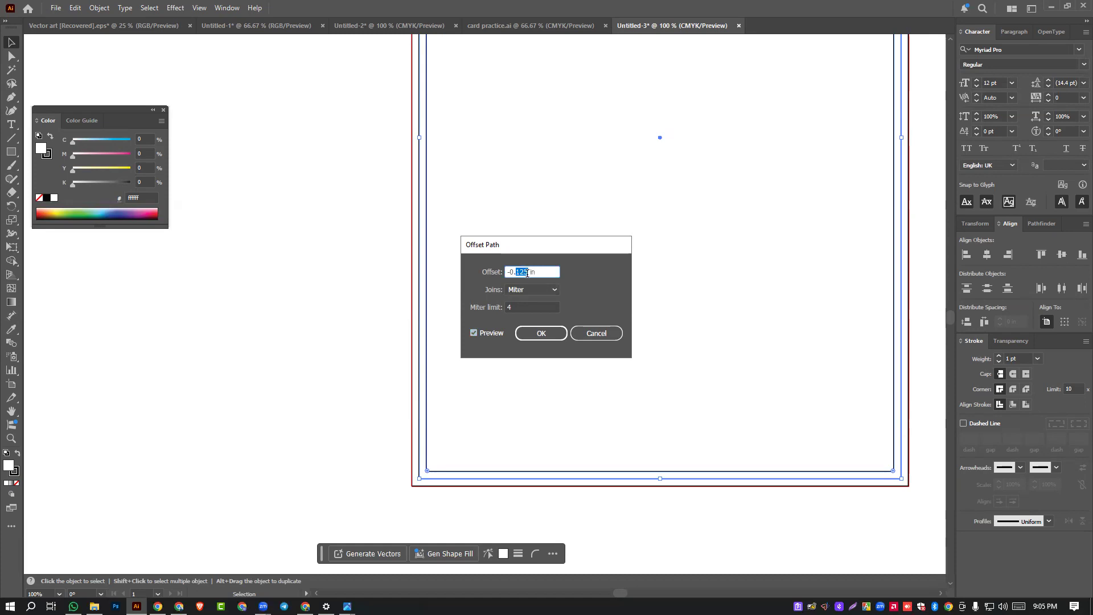
pyautogui.write('3')
pyautogui.click(483, 332)
pyautogui.click(483, 332)
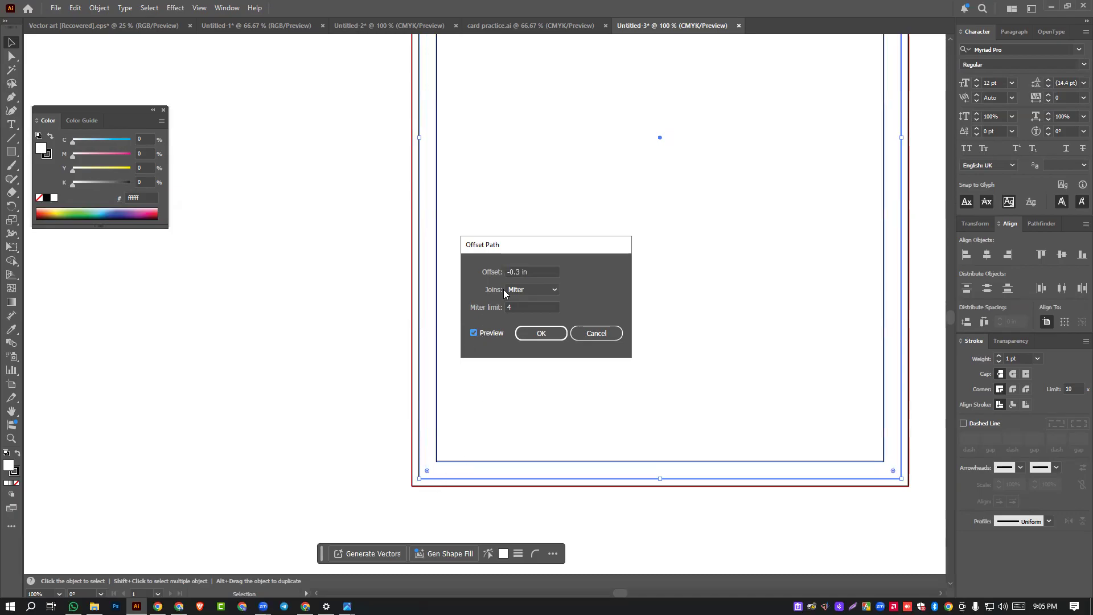
pyautogui.click(517, 272)
pyautogui.doubleClick(518, 272)
pyautogui.write('4')
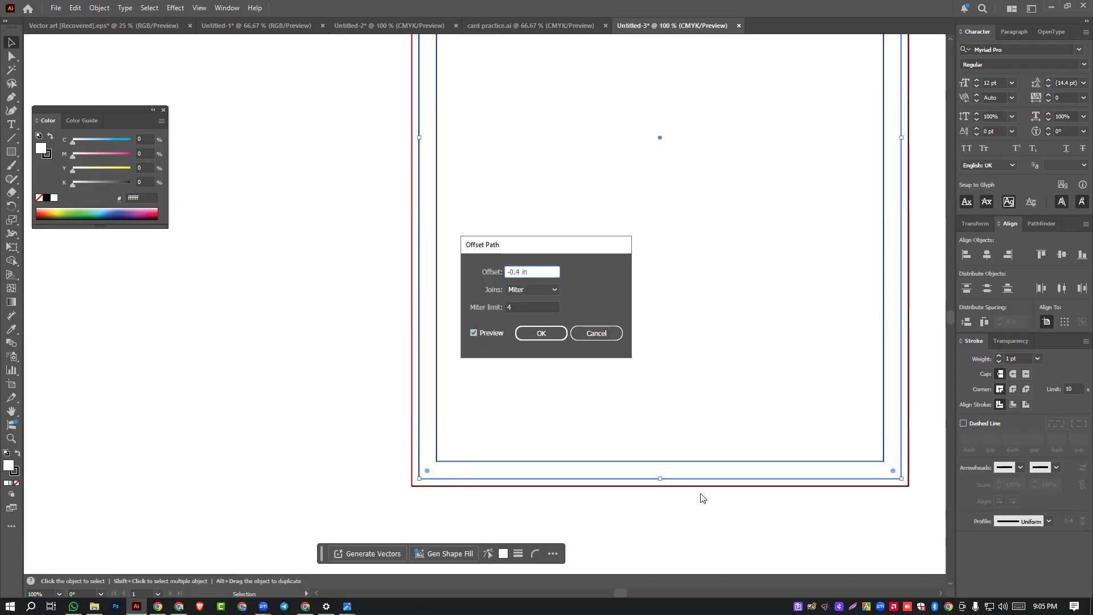
pyautogui.click(485, 334)
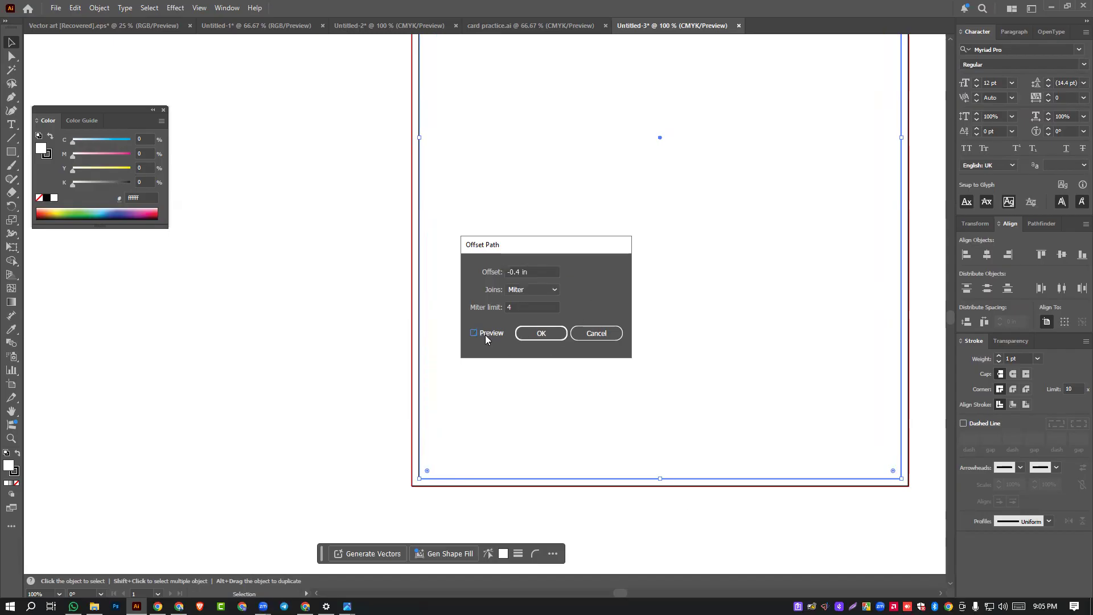
pyautogui.click(485, 334)
pyautogui.click(535, 333)
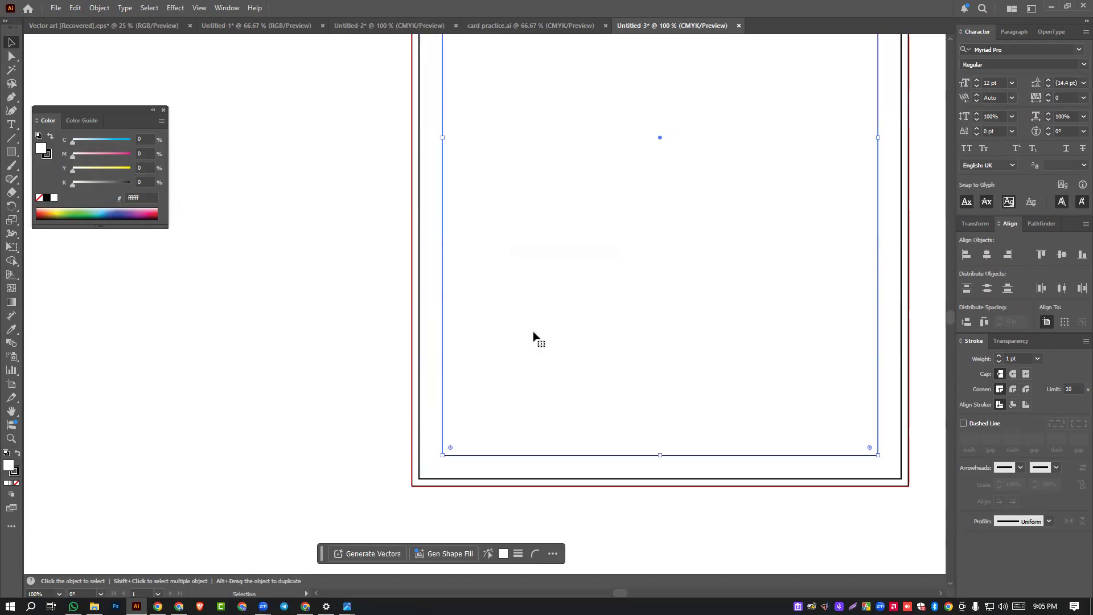
# - Select the new inner offset rectangle and convert it into a guide marking the page's safe margin
pyautogui.scroll(-2, 533, 336)
pyautogui.click(722, 285)
pyautogui.scroll(1, 541, 192)
pyautogui.moveTo(502, 281); pyautogui.dragTo(415, 257)
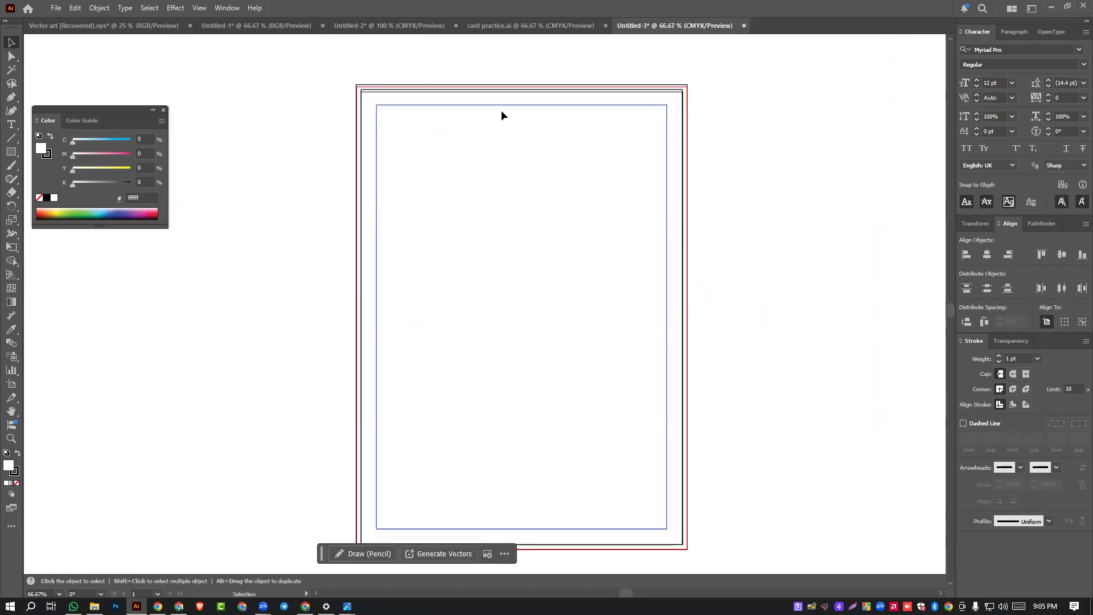
pyautogui.press('a')
pyautogui.click(501, 116)
pyautogui.press('v')
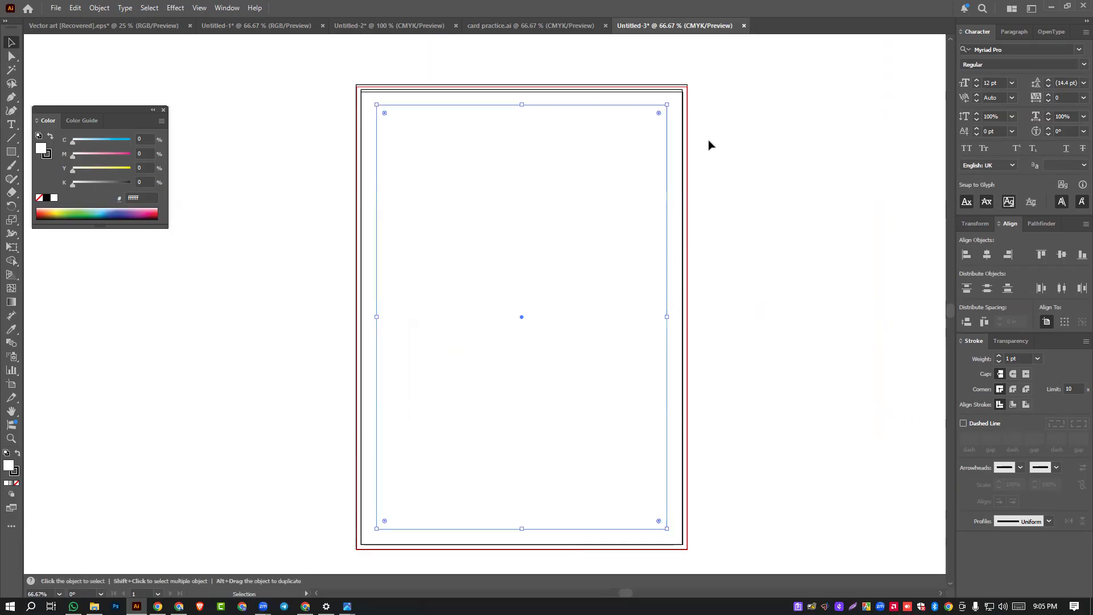
pyautogui.click(819, 402)
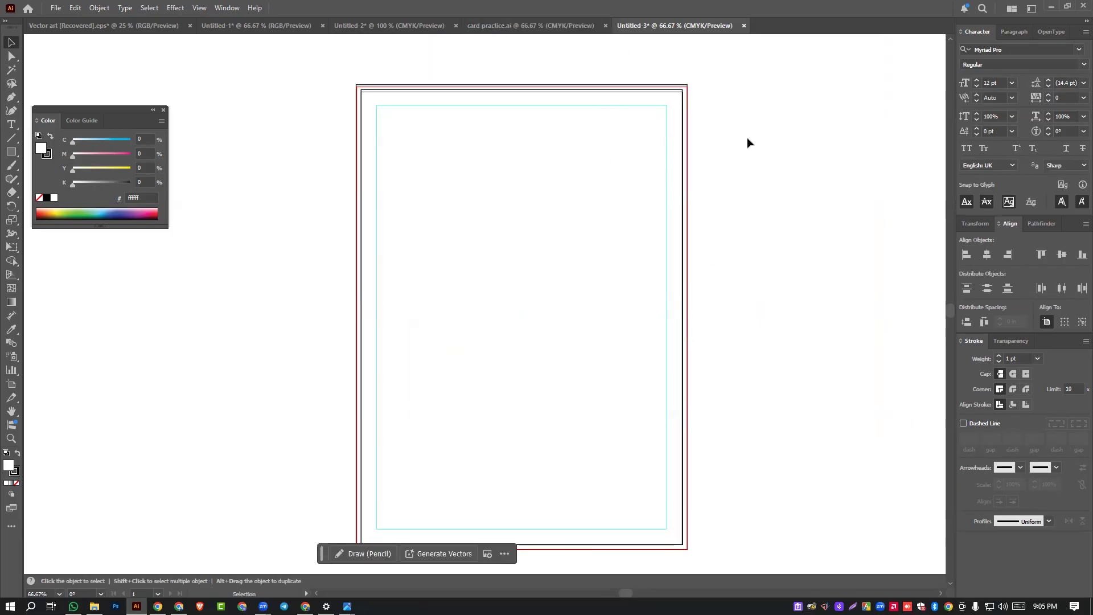
# - Extend the top edges of the two outer black rectangles to line up with the artboard edge and the bleed line
pyautogui.click(635, 95)
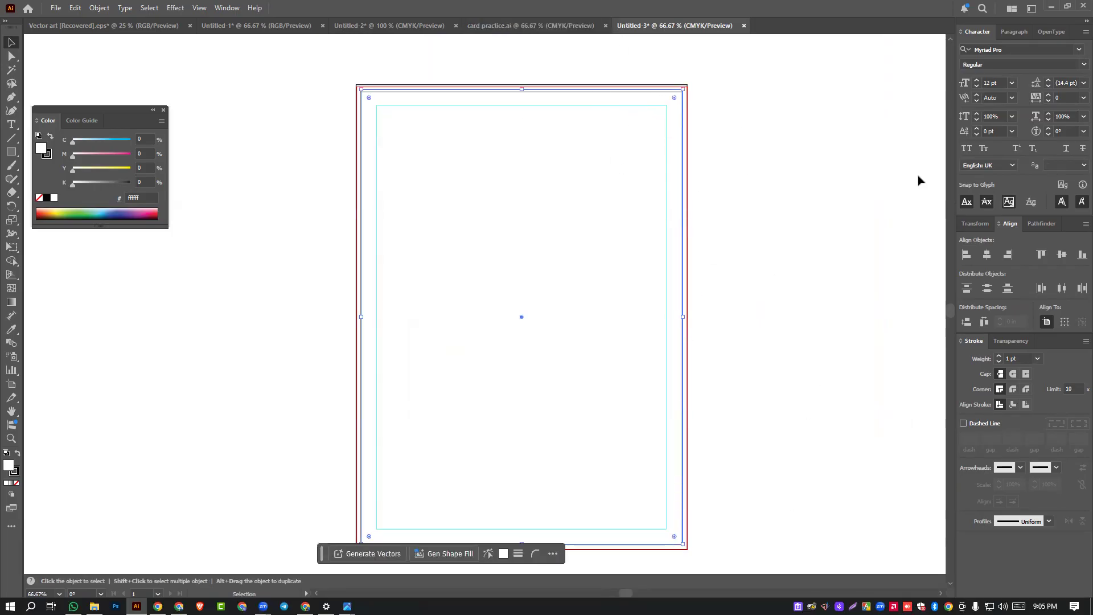
pyautogui.click(803, 260)
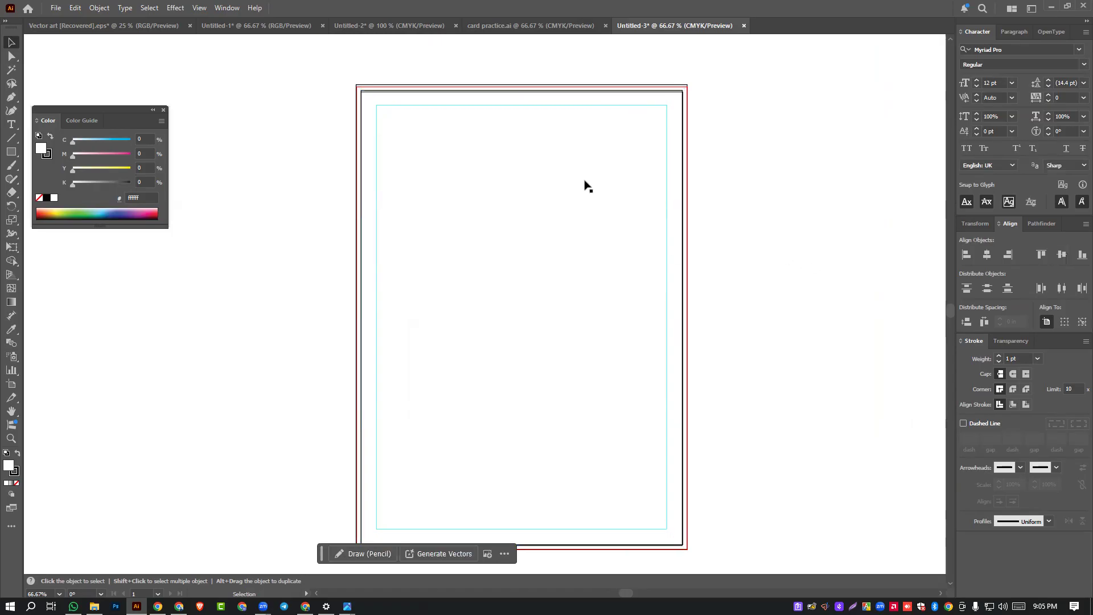
pyautogui.click(495, 91)
pyautogui.scroll(-1, 556, 413)
pyautogui.scroll(1, 561, 415)
pyautogui.moveTo(521, 90); pyautogui.dragTo(518, 86)
pyautogui.click(511, 86)
pyautogui.scroll(-3, 569, 399)
pyautogui.scroll(5, 527, 439)
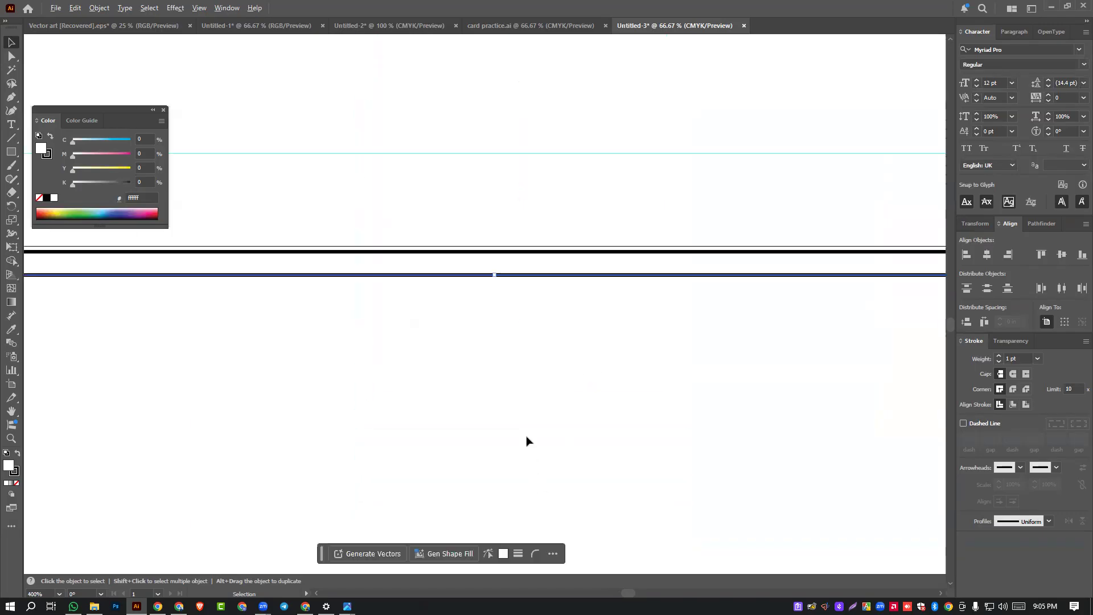
pyautogui.click(500, 252)
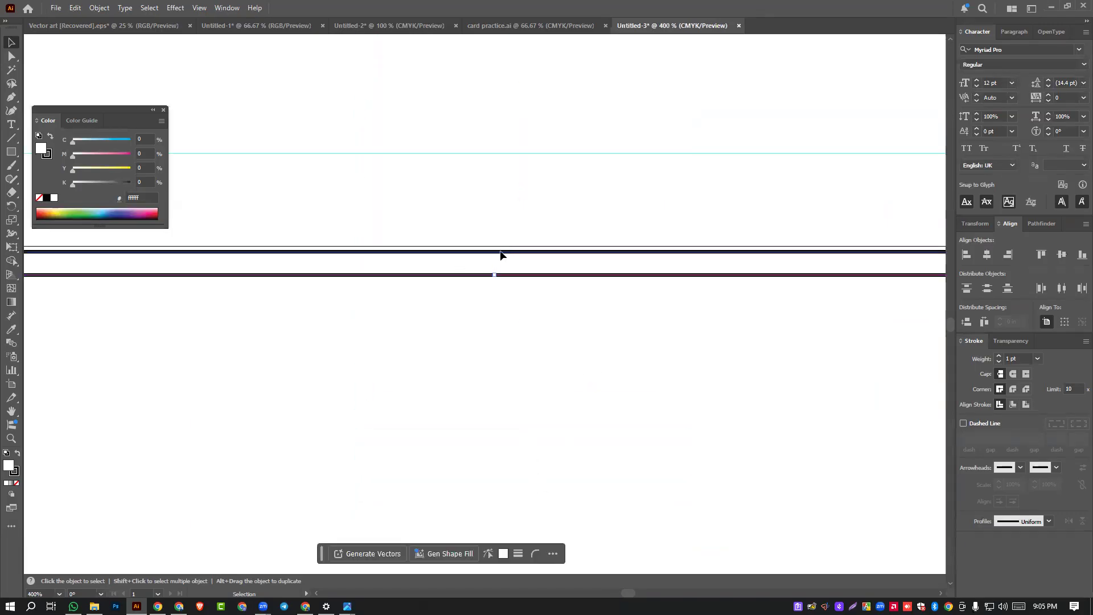
pyautogui.moveTo(494, 252); pyautogui.dragTo(494, 248)
pyautogui.scroll(-6, 490, 252)
pyautogui.click(489, 340)
# - Sketch a large outlined Z across the page with the screen annotation pen to show the reading path
pyautogui.moveTo(510, 166); pyautogui.dragTo(516, 291)
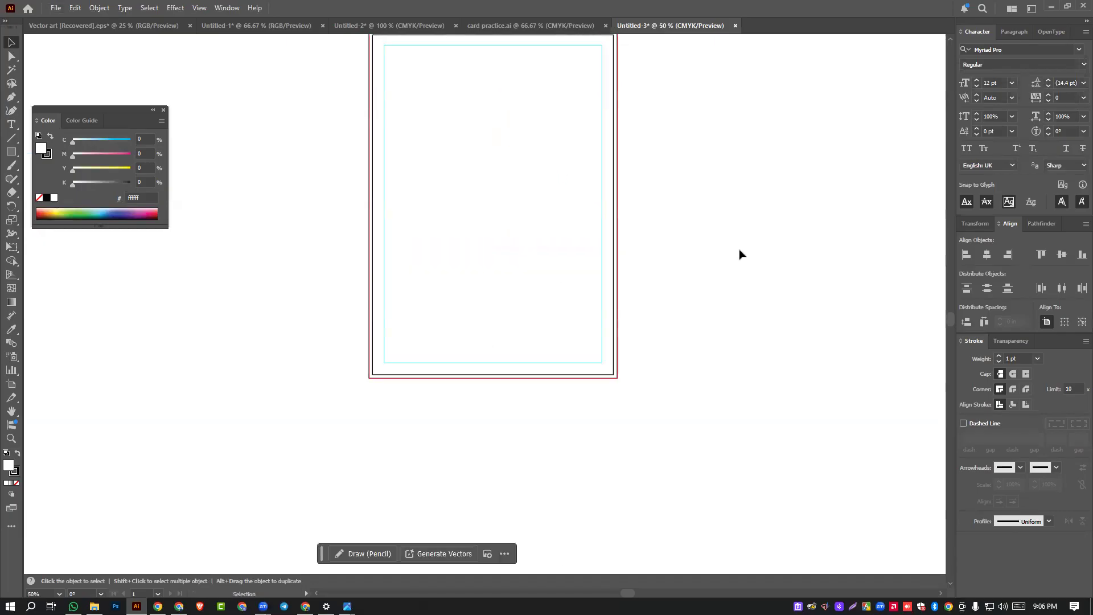
pyautogui.moveTo(539, 227); pyautogui.dragTo(617, 288)
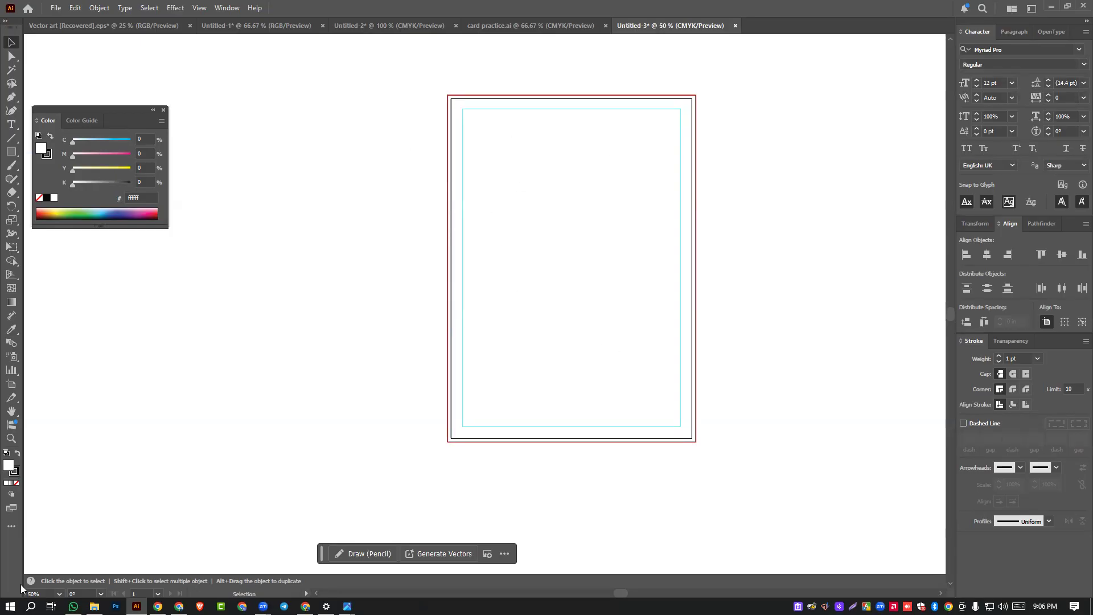
pyautogui.moveTo(466, 135)
pyautogui.mouseDown()
pyautogui.moveTo(669, 142)
pyautogui.moveTo(472, 434)
pyautogui.moveTo(688, 397)
pyautogui.mouseUp()
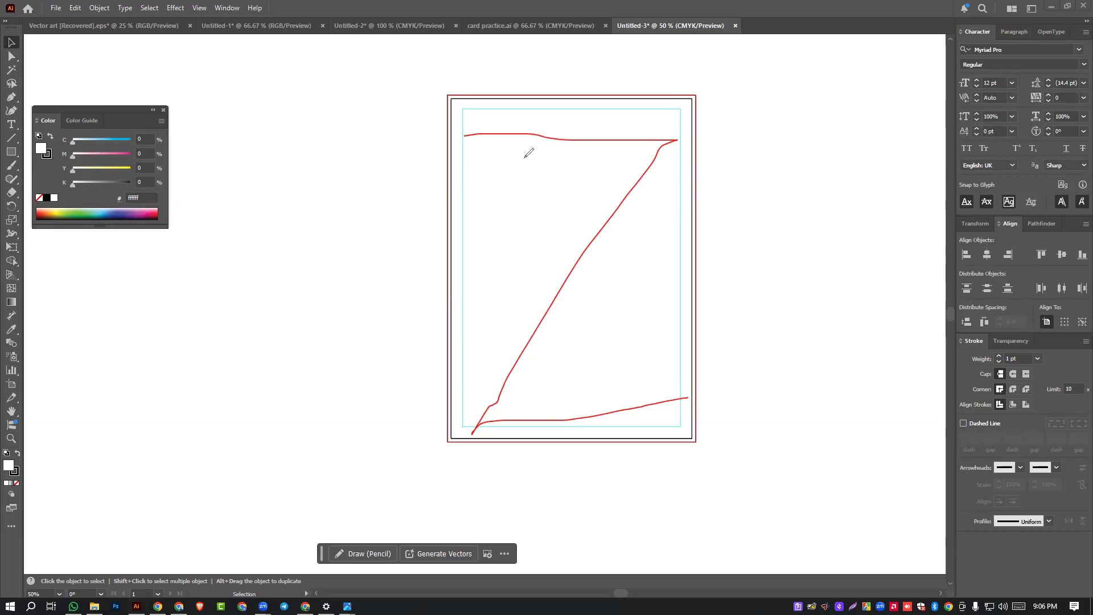
pyautogui.moveTo(465, 136)
pyautogui.mouseDown()
pyautogui.moveTo(473, 173)
pyautogui.moveTo(609, 160)
pyautogui.moveTo(483, 296)
pyautogui.moveTo(477, 364)
pyautogui.moveTo(444, 466)
pyautogui.moveTo(712, 418)
pyautogui.moveTo(692, 392)
pyautogui.moveTo(682, 398)
pyautogui.moveTo(713, 391)
pyautogui.mouseUp()
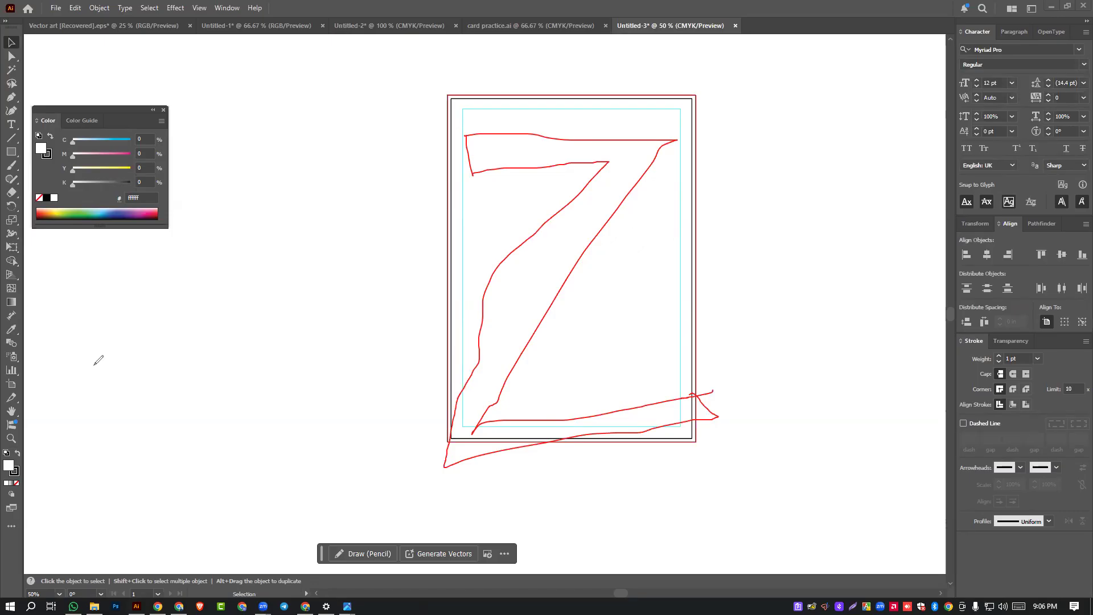
pyautogui.click(174, 376)
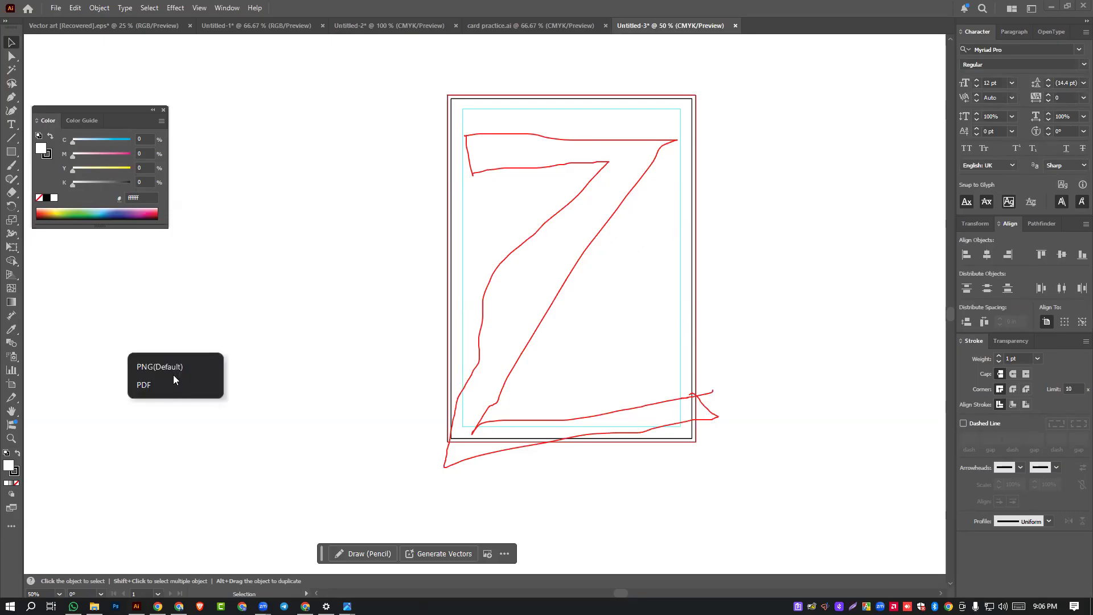
pyautogui.rightClick(174, 345)
pyautogui.click(174, 345)
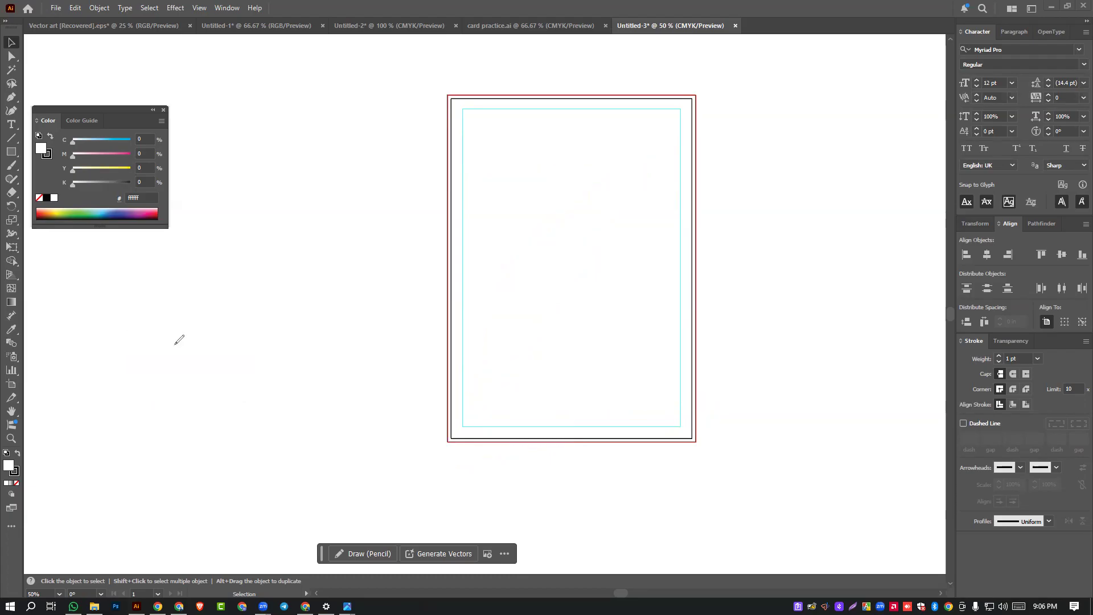
pyautogui.click(88, 367)
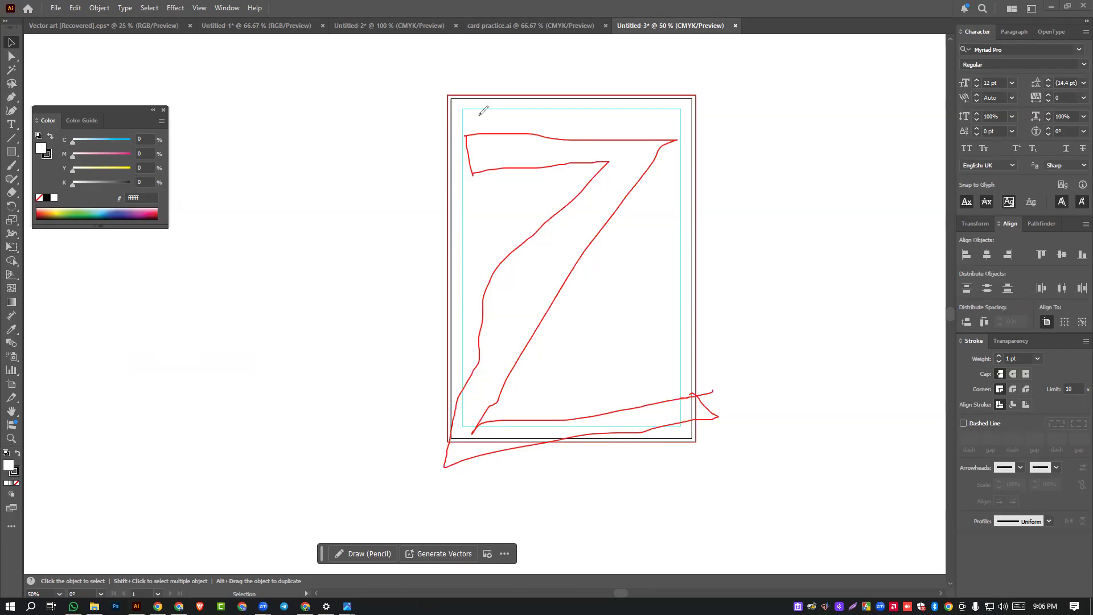
# - Annotate the page's upper half with a circle around its upper-left corner, a heading block below it and a curved image area opposite
pyautogui.moveTo(483, 110)
pyautogui.mouseDown()
pyautogui.moveTo(476, 103)
pyautogui.moveTo(439, 157)
pyautogui.moveTo(506, 109)
pyautogui.moveTo(434, 119)
pyautogui.mouseUp()
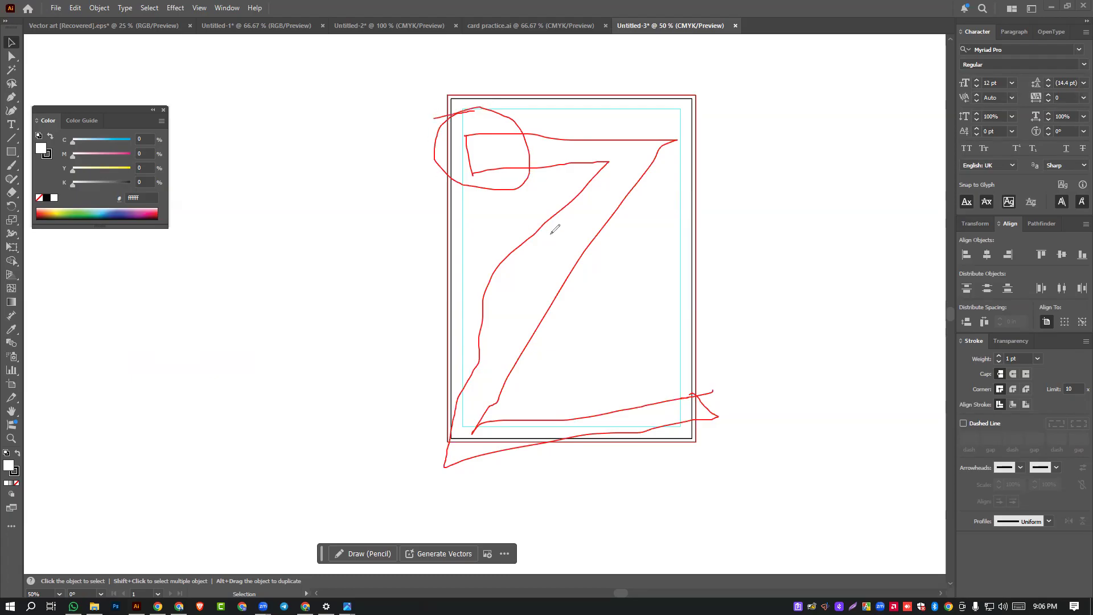
pyautogui.moveTo(454, 193)
pyautogui.mouseDown()
pyautogui.moveTo(563, 189)
pyautogui.moveTo(567, 244)
pyautogui.mouseUp()
pyautogui.moveTo(448, 269)
pyautogui.mouseDown()
pyautogui.moveTo(590, 246)
pyautogui.moveTo(581, 199)
pyautogui.moveTo(515, 190)
pyautogui.mouseUp()
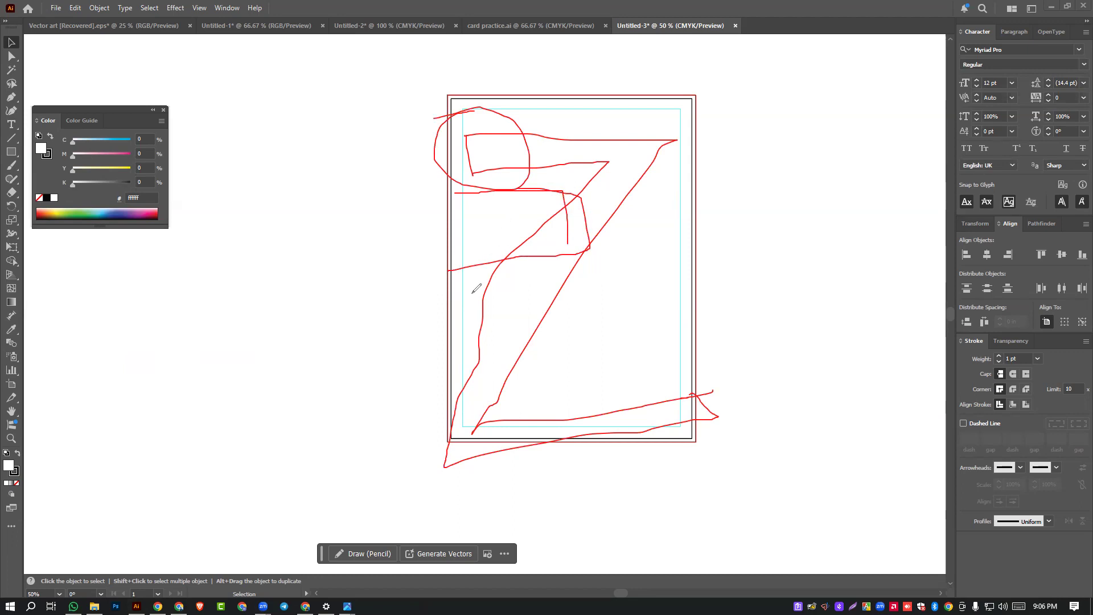
pyautogui.moveTo(564, 107)
pyautogui.mouseDown()
pyautogui.moveTo(572, 154)
pyautogui.moveTo(643, 234)
pyautogui.moveTo(729, 244)
pyautogui.mouseUp()
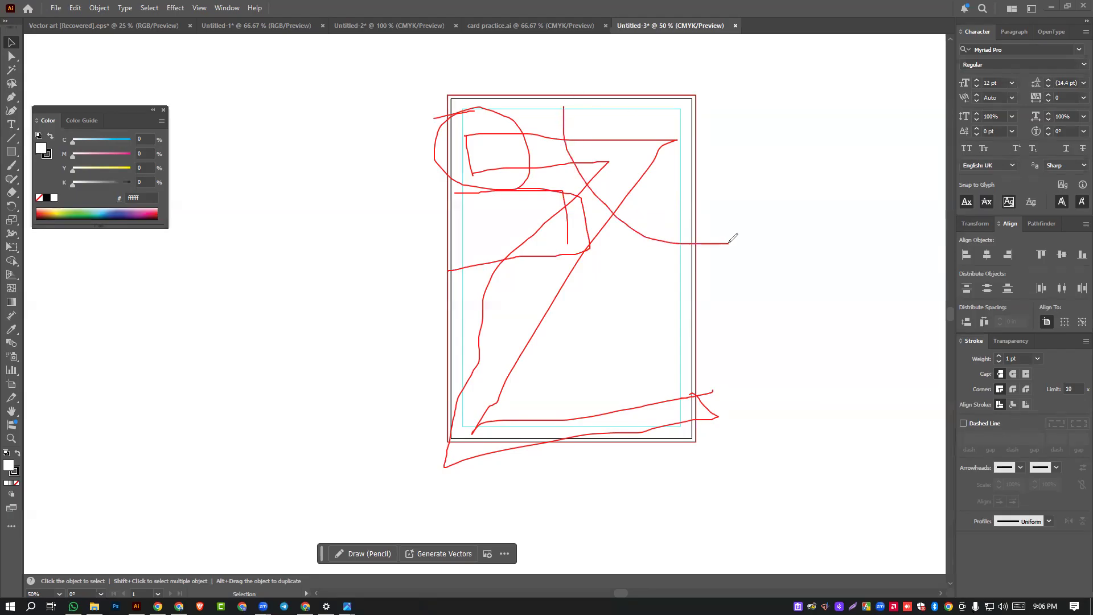
# - Annotate the page's lower half with text lines, a small box, two circled content areas and a footer strip, and clear all annotations
pyautogui.moveTo(461, 300); pyautogui.dragTo(553, 296)
pyautogui.moveTo(450, 323)
pyautogui.mouseDown()
pyautogui.moveTo(547, 319)
pyautogui.moveTo(668, 293)
pyautogui.mouseUp()
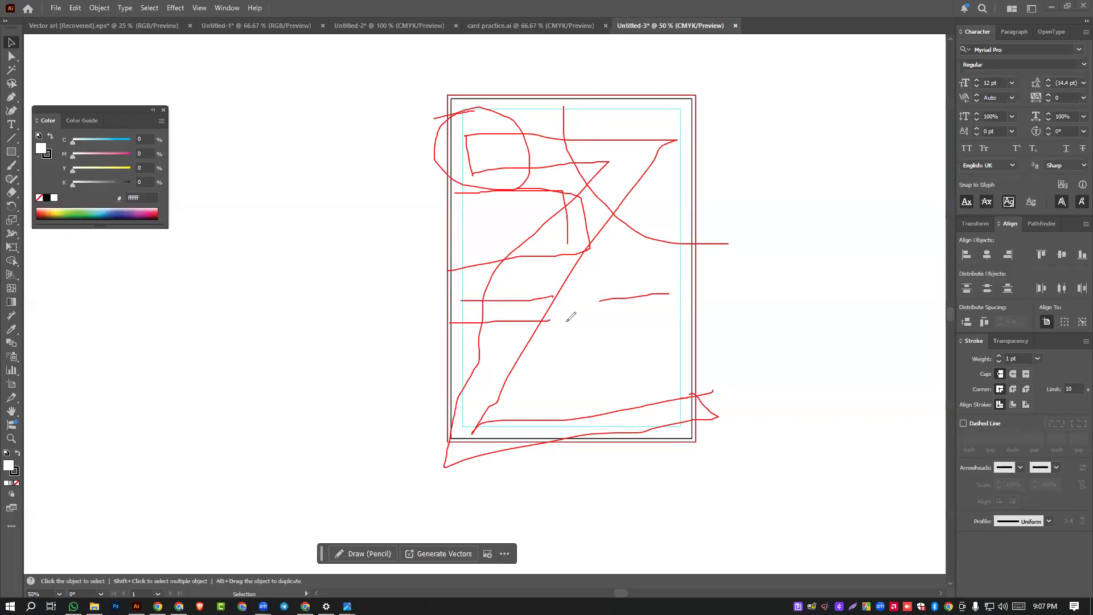
pyautogui.moveTo(598, 300)
pyautogui.mouseDown()
pyautogui.moveTo(665, 322)
pyautogui.moveTo(659, 287)
pyautogui.mouseUp()
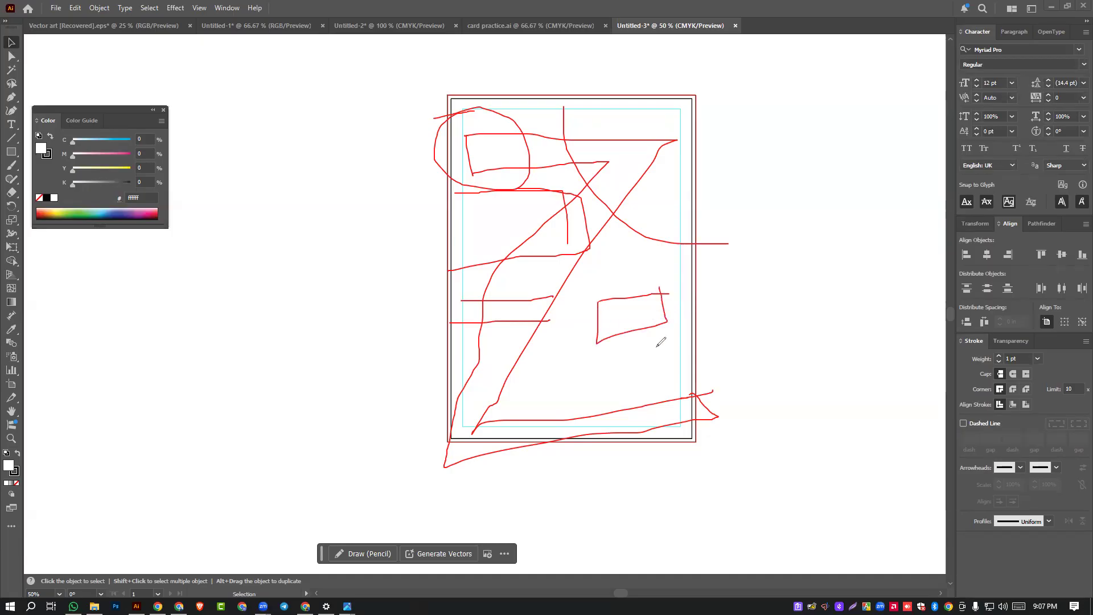
pyautogui.moveTo(457, 304)
pyautogui.mouseDown()
pyautogui.moveTo(553, 385)
pyautogui.moveTo(495, 354)
pyautogui.mouseUp()
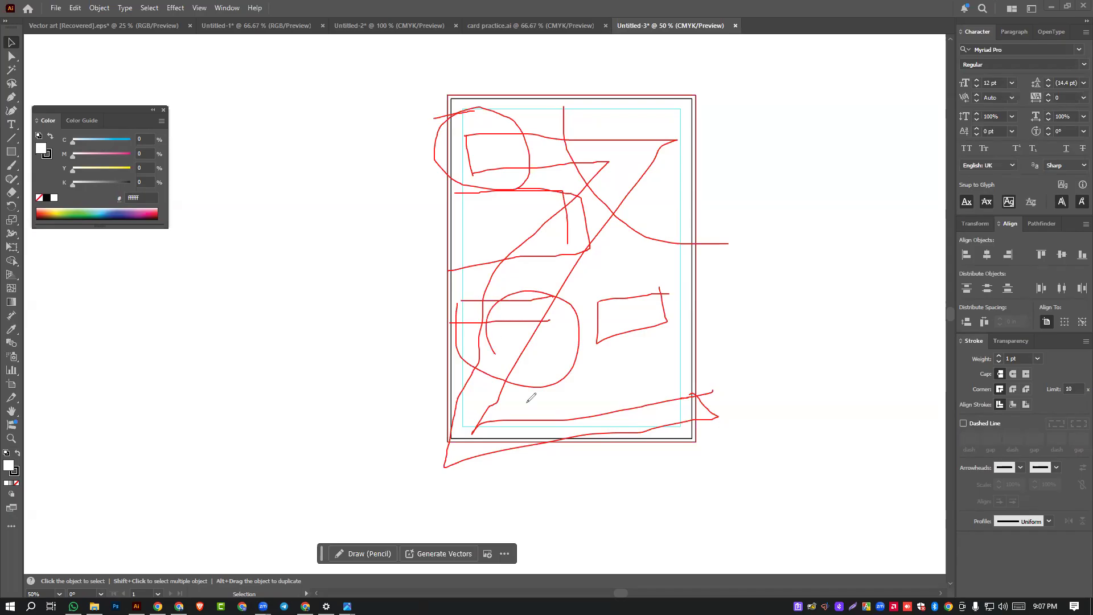
pyautogui.moveTo(600, 303)
pyautogui.mouseDown()
pyautogui.moveTo(606, 352)
pyautogui.moveTo(684, 362)
pyautogui.moveTo(644, 285)
pyautogui.moveTo(580, 344)
pyautogui.mouseUp()
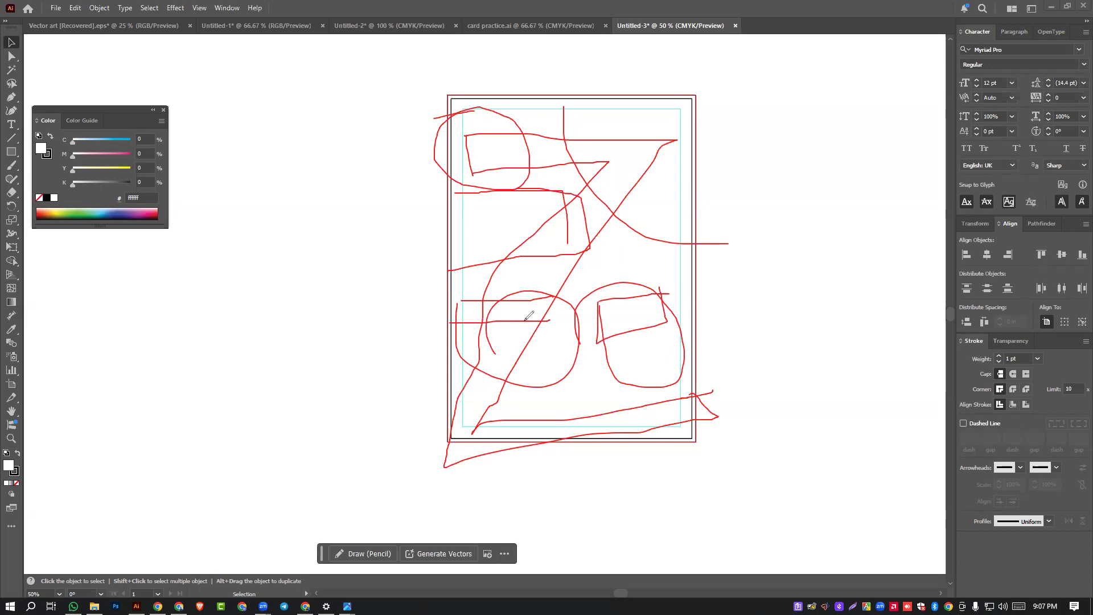
pyautogui.moveTo(451, 418); pyautogui.dragTo(593, 414)
pyautogui.moveTo(687, 406)
pyautogui.mouseDown()
pyautogui.moveTo(574, 428)
pyautogui.moveTo(602, 393)
pyautogui.mouseUp()
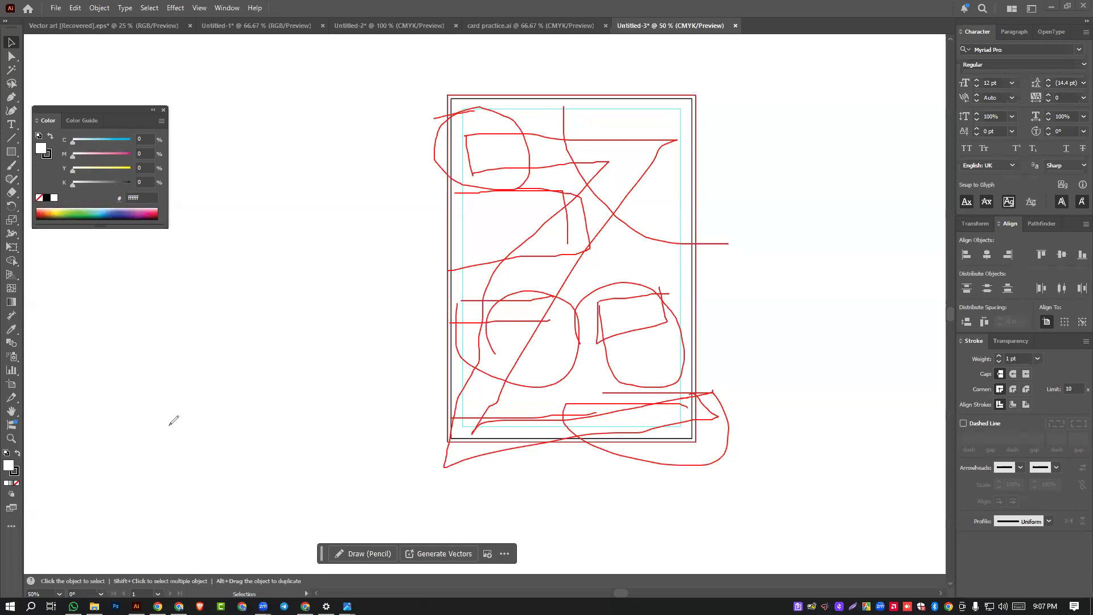
pyautogui.press('e')
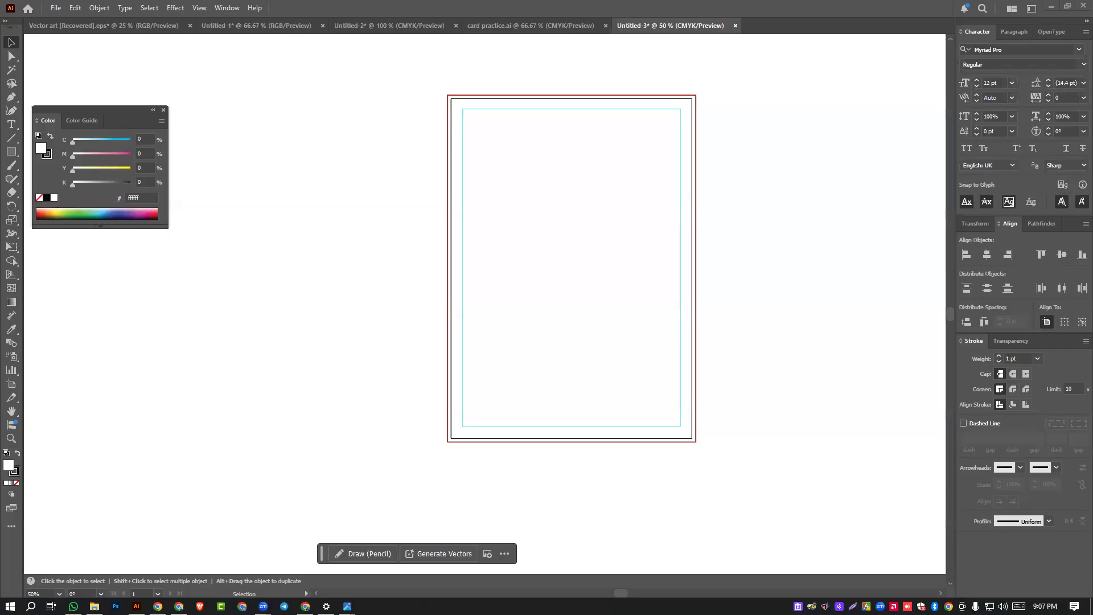
# - Switch to Chrome, search Google Images for "flyer" and open the preview of the Freepik travel flyer template
pyautogui.click(305, 605)
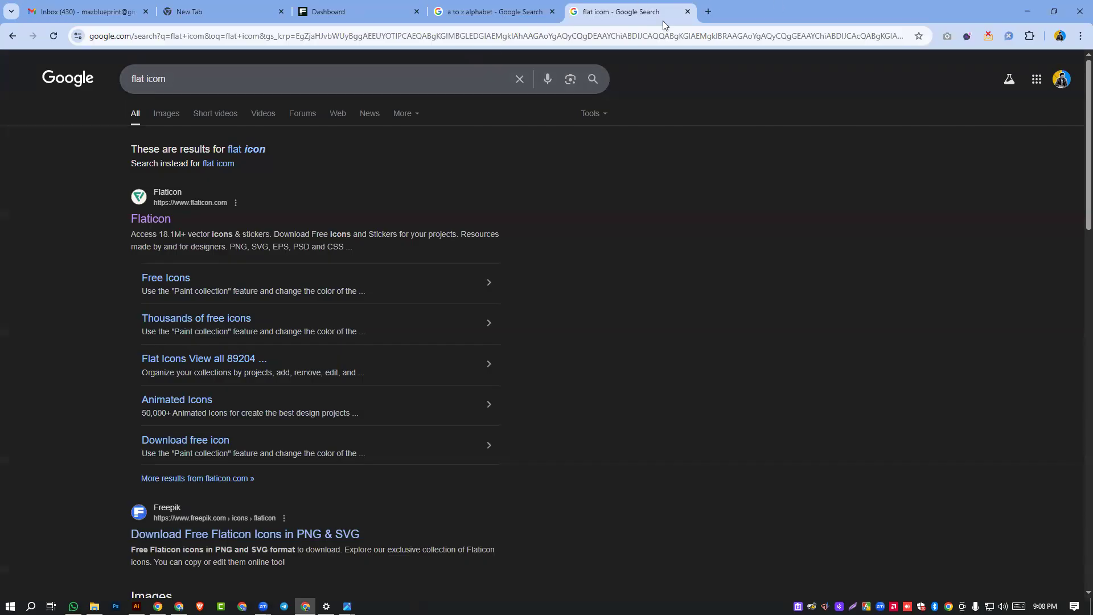
pyautogui.click(470, 68)
pyautogui.tripleClick(469, 68)
pyautogui.write('flyer')
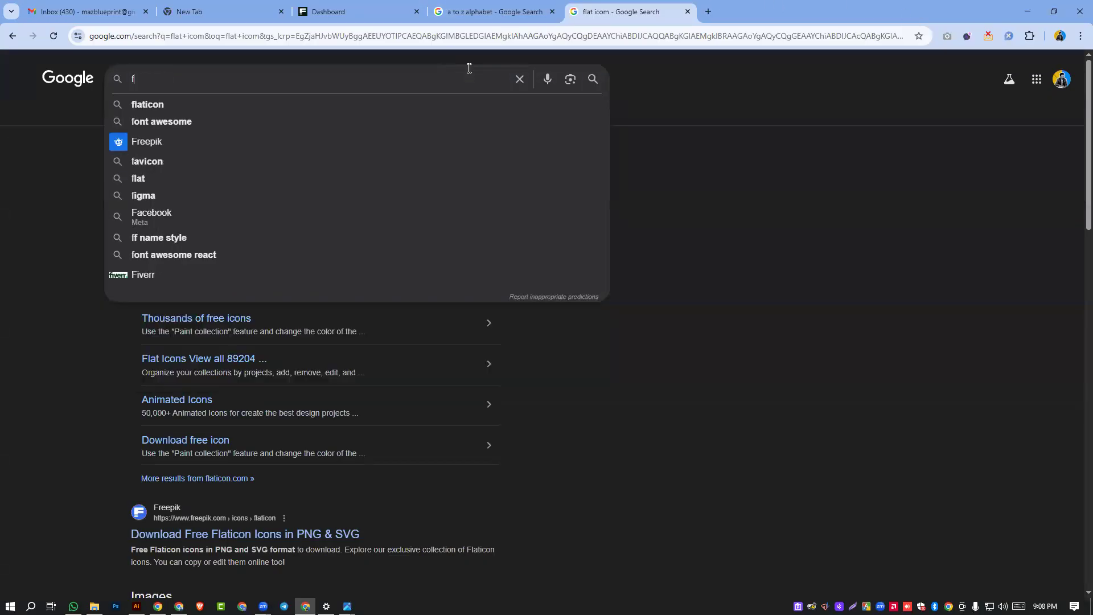
pyautogui.press('Return')
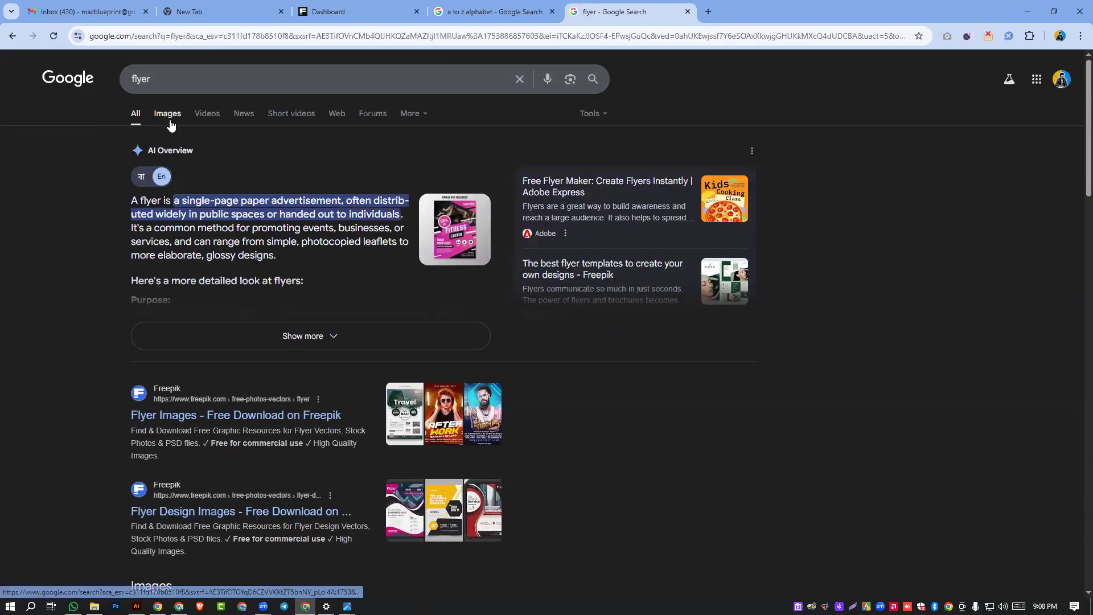
pyautogui.click(168, 116)
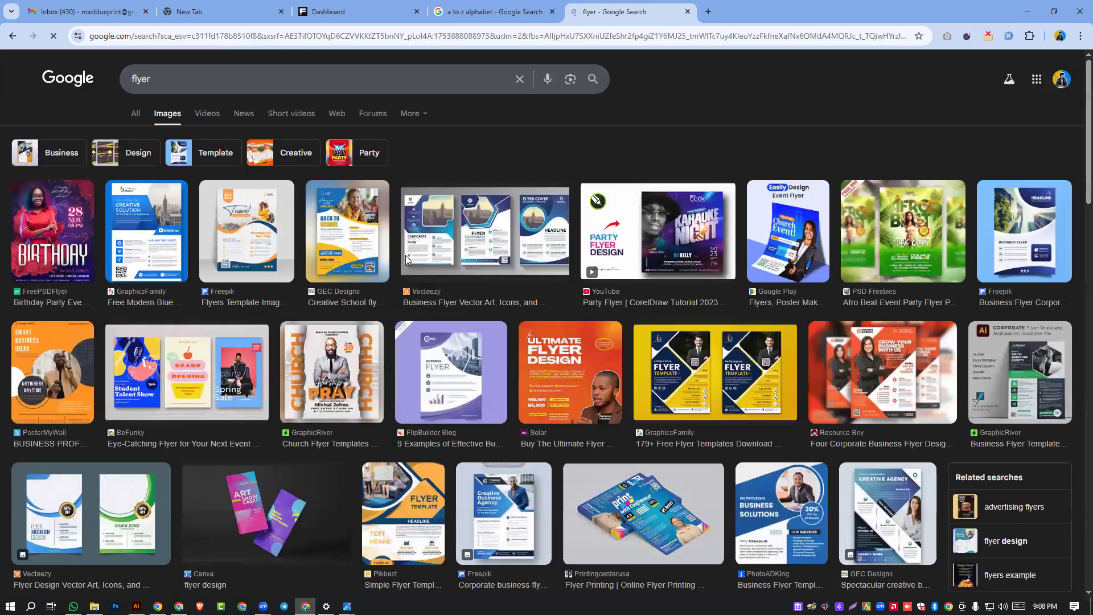
pyautogui.click(247, 233)
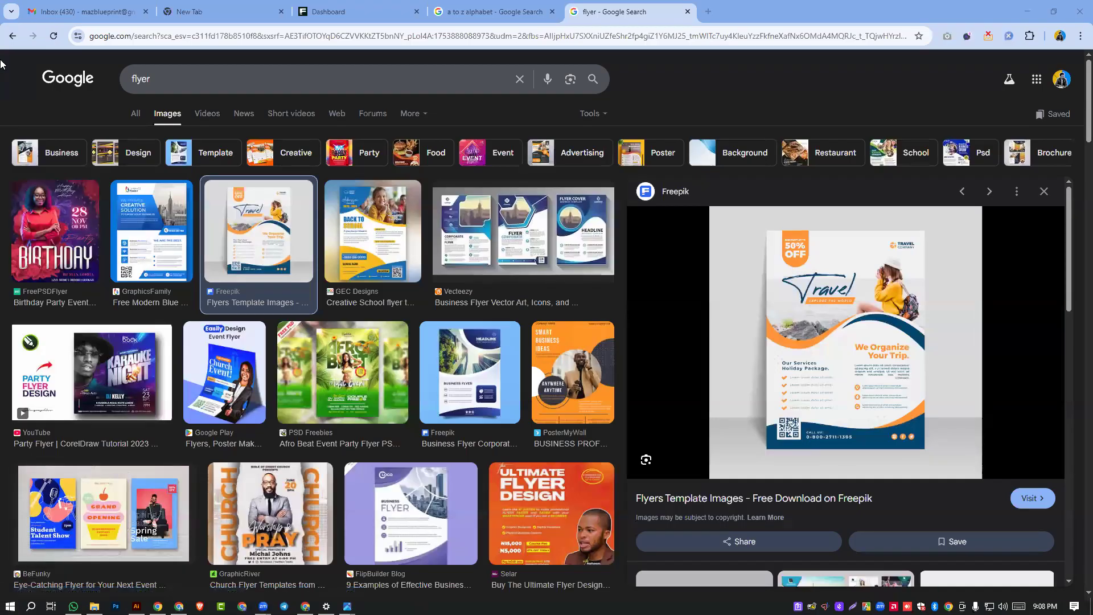
# - Annotate the travel flyer preview with a Z-shaped reading path and circle its 50% off badge and company logo
pyautogui.moveTo(777, 249)
pyautogui.mouseDown()
pyautogui.moveTo(847, 345)
pyautogui.moveTo(796, 420)
pyautogui.moveTo(971, 427)
pyautogui.mouseUp()
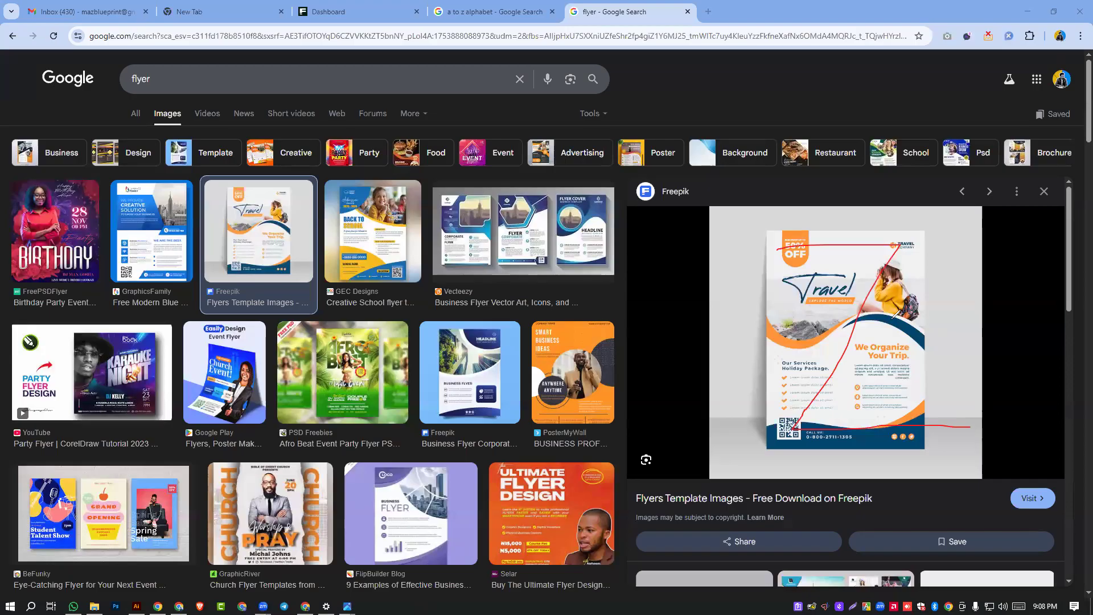
pyautogui.moveTo(827, 229)
pyautogui.mouseDown()
pyautogui.moveTo(788, 275)
pyautogui.moveTo(773, 247)
pyautogui.moveTo(777, 229)
pyautogui.moveTo(816, 239)
pyautogui.mouseUp()
pyautogui.moveTo(901, 218)
pyautogui.mouseDown()
pyautogui.moveTo(875, 251)
pyautogui.moveTo(935, 230)
pyautogui.moveTo(832, 238)
pyautogui.mouseUp()
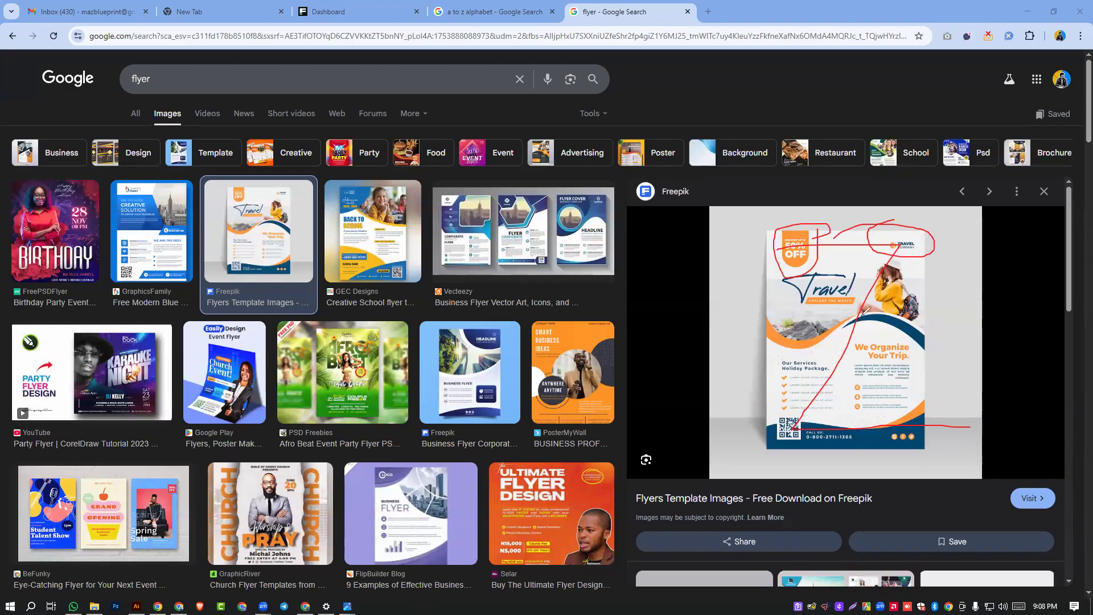
# - Annotate the travel flyer's QR and contact block, social icons, wave-shaped divider and two text areas, and clear all annotations
pyautogui.moveTo(784, 405)
pyautogui.mouseDown()
pyautogui.moveTo(750, 444)
pyautogui.moveTo(803, 421)
pyautogui.mouseUp()
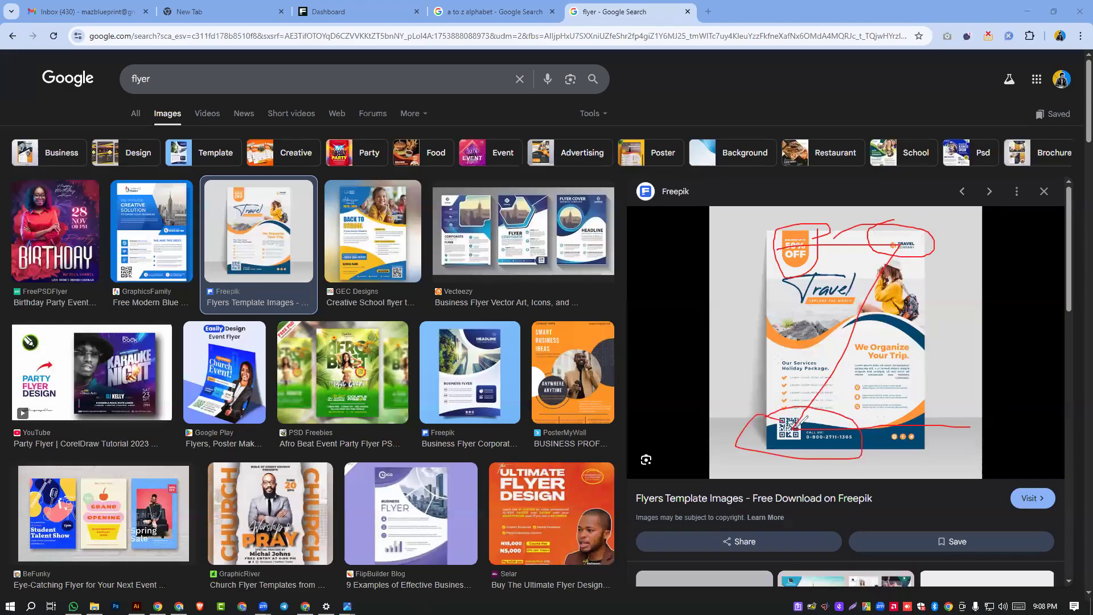
pyautogui.moveTo(867, 452); pyautogui.dragTo(871, 471)
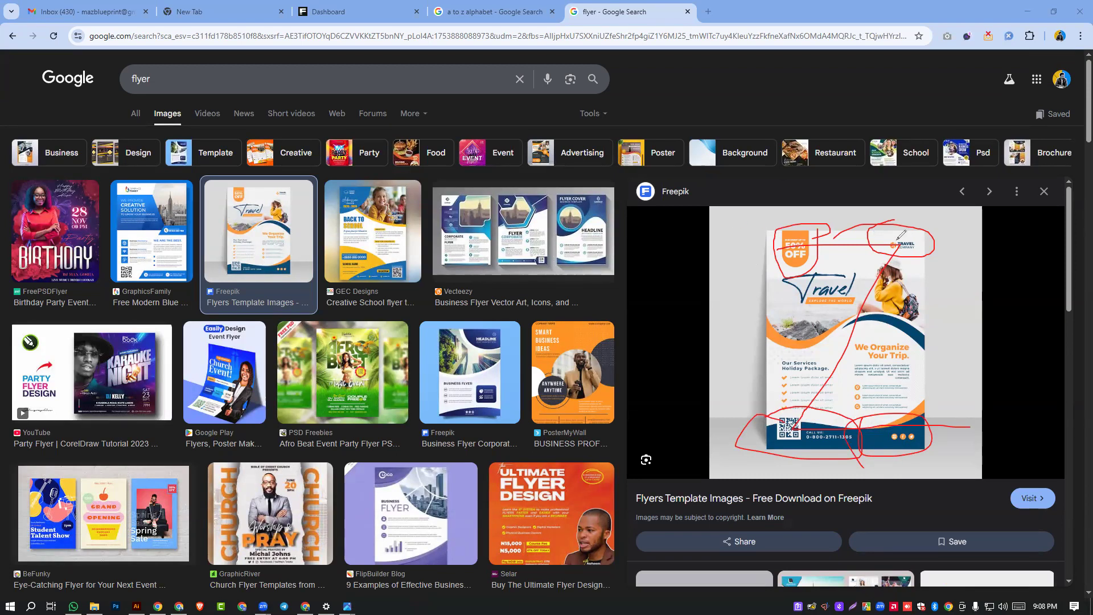
pyautogui.moveTo(758, 313)
pyautogui.mouseDown()
pyautogui.moveTo(790, 326)
pyautogui.moveTo(956, 337)
pyautogui.mouseUp()
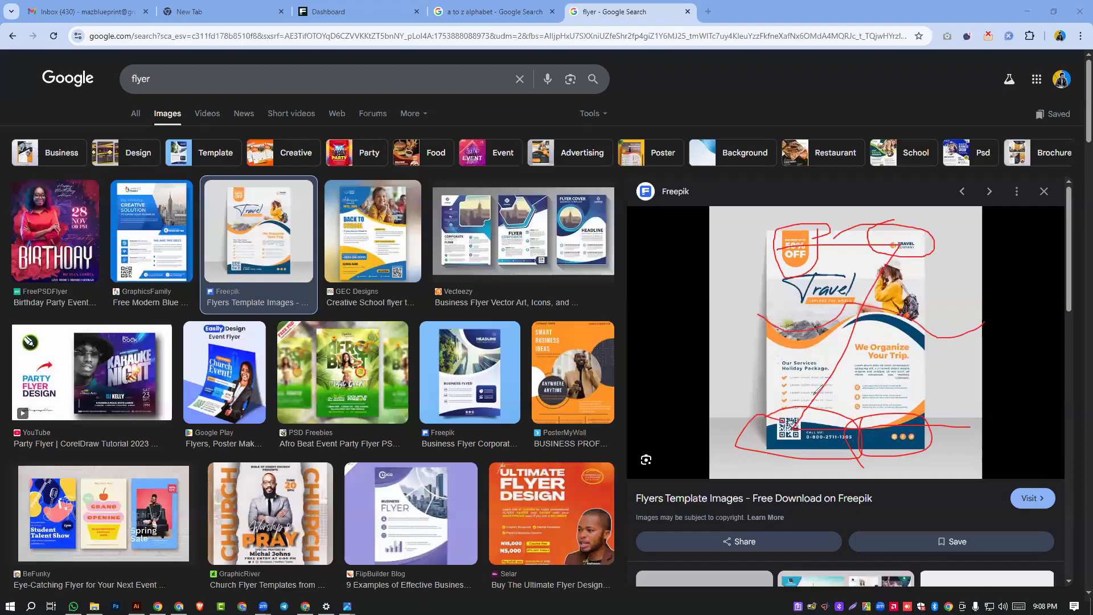
pyautogui.moveTo(798, 345)
pyautogui.mouseDown()
pyautogui.moveTo(781, 400)
pyautogui.moveTo(872, 393)
pyautogui.moveTo(831, 361)
pyautogui.moveTo(858, 336)
pyautogui.moveTo(839, 354)
pyautogui.moveTo(888, 416)
pyautogui.moveTo(910, 355)
pyautogui.mouseUp()
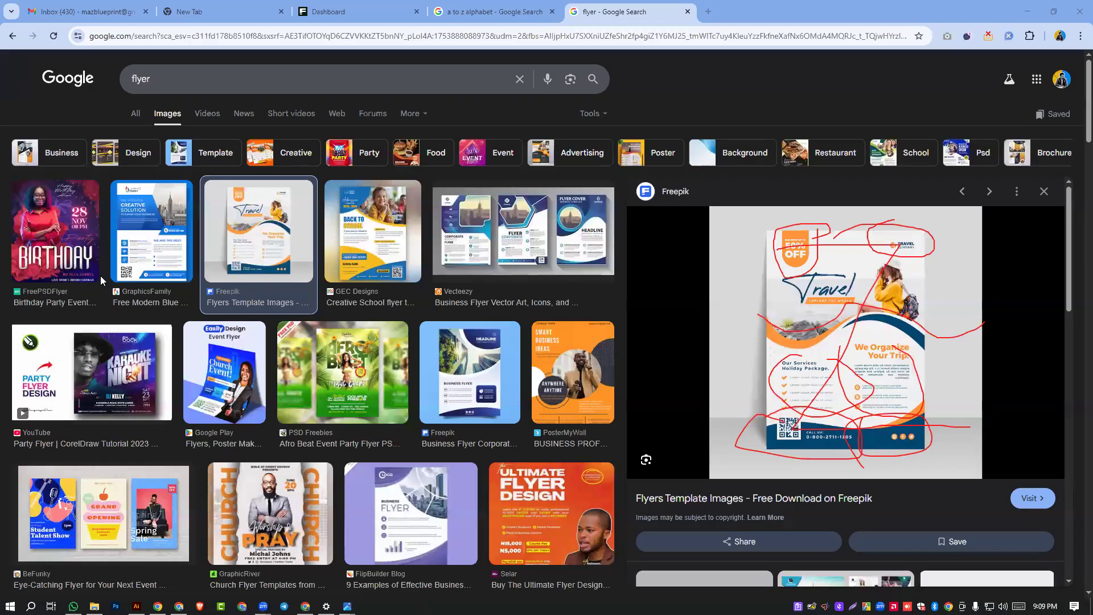
pyautogui.click(111, 358)
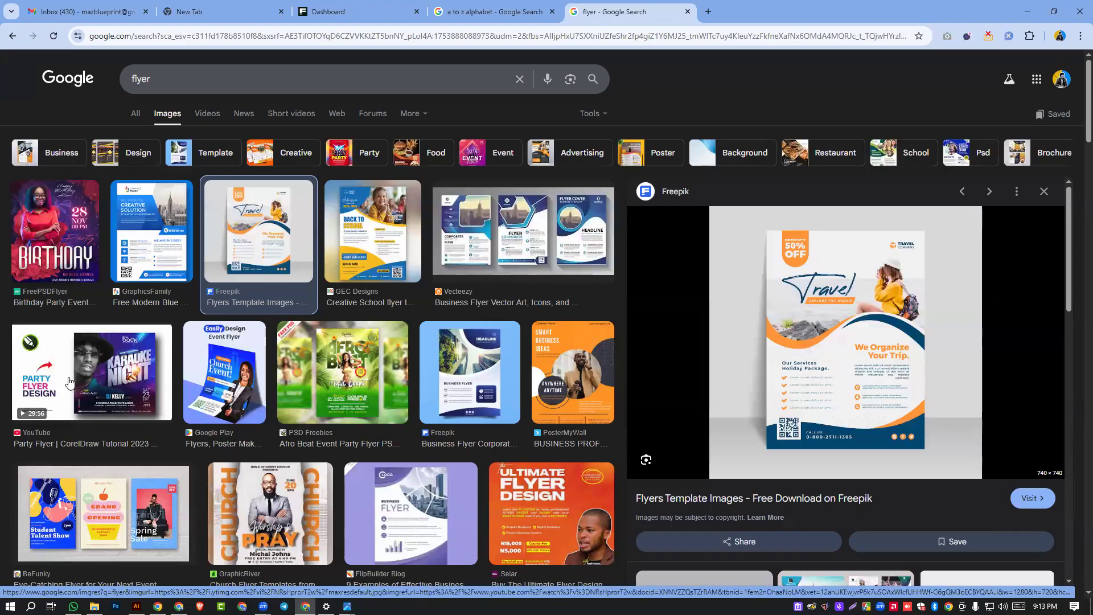
# - Open the preview of the GraphicRiver church flyer template and look over its related flyer designs
pyautogui.click(284, 478)
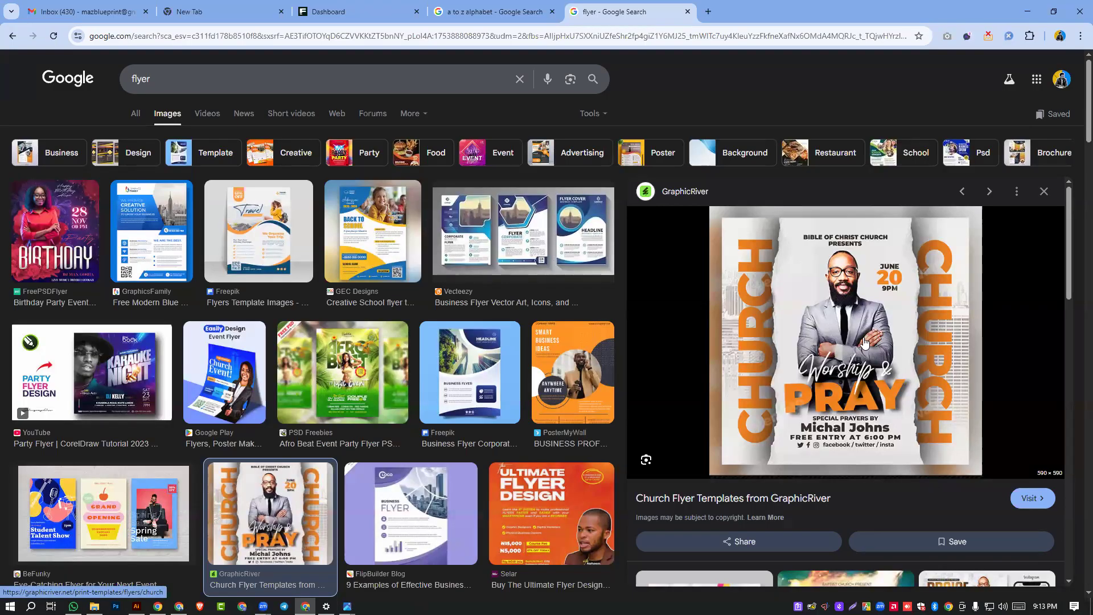
pyautogui.scroll(-5, 871, 344)
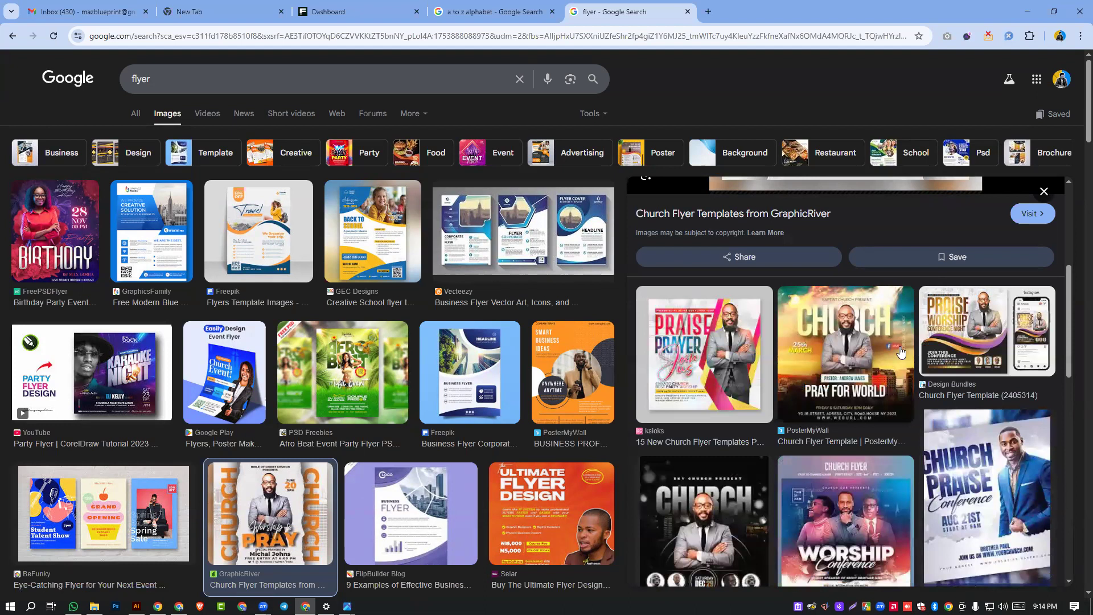
pyautogui.scroll(5, 740, 450)
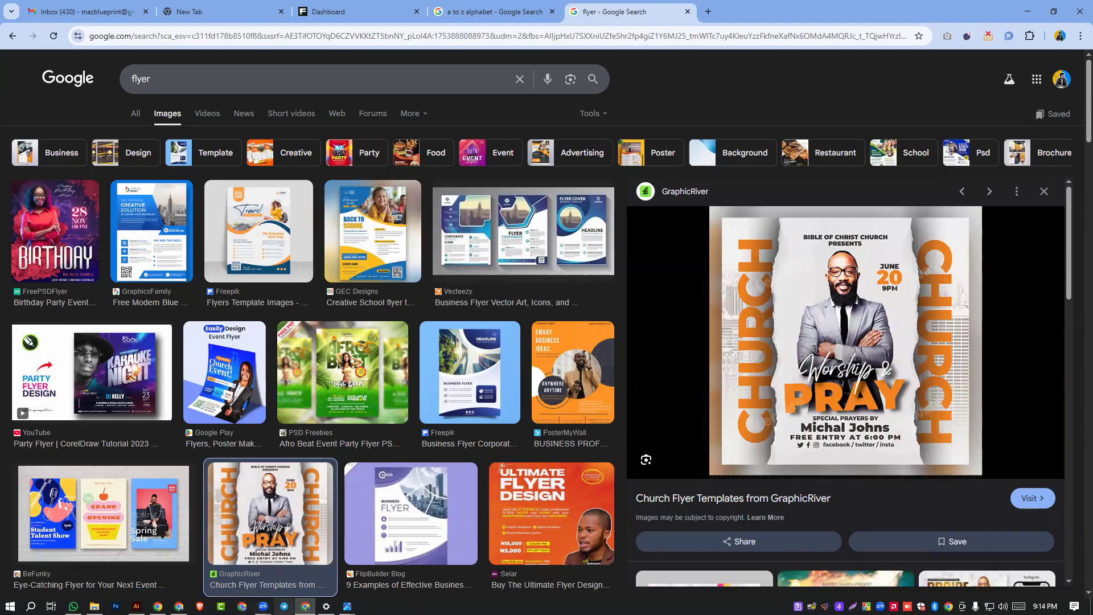
# - Switch to WhatsApp, look through the chat list and open the Dit 312 group chat
pyautogui.click(284, 606)
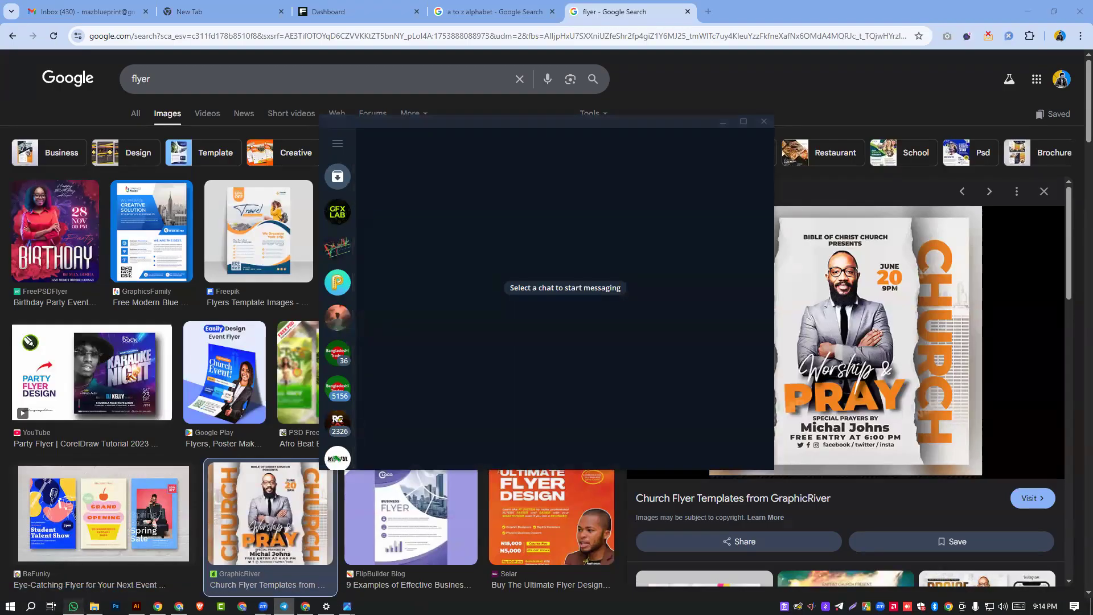
pyautogui.click(74, 606)
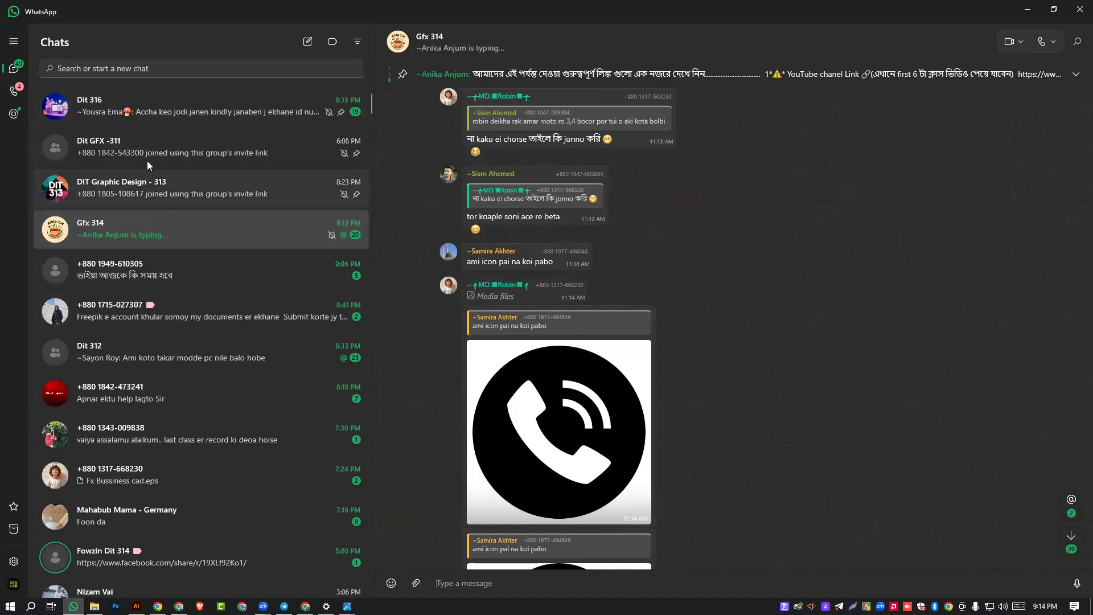
pyautogui.scroll(-5, 103, 296)
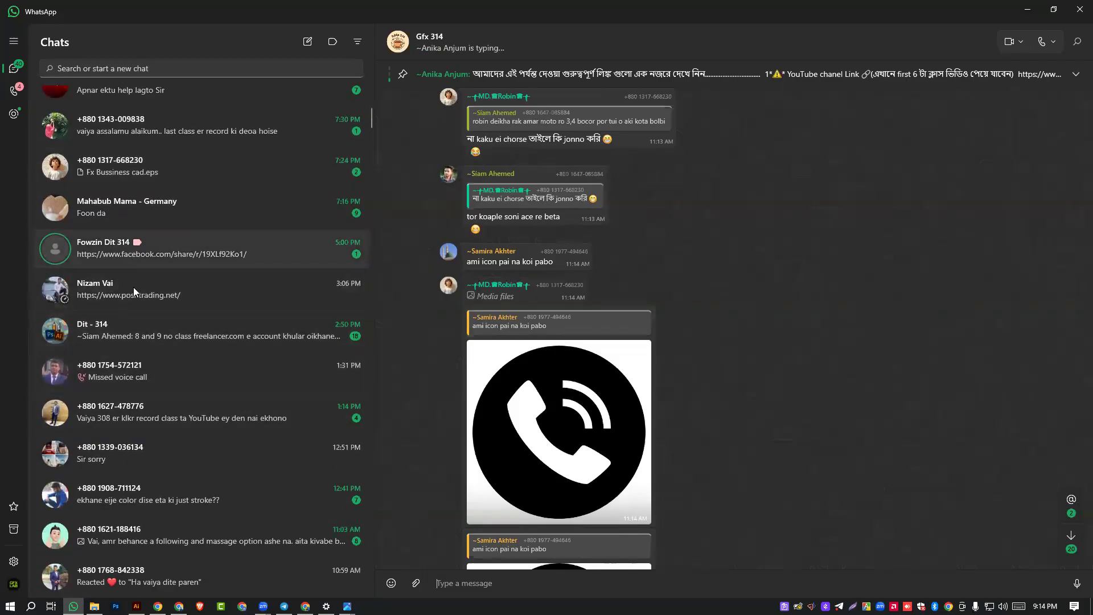
pyautogui.scroll(-3, 138, 342)
pyautogui.scroll(9, 146, 425)
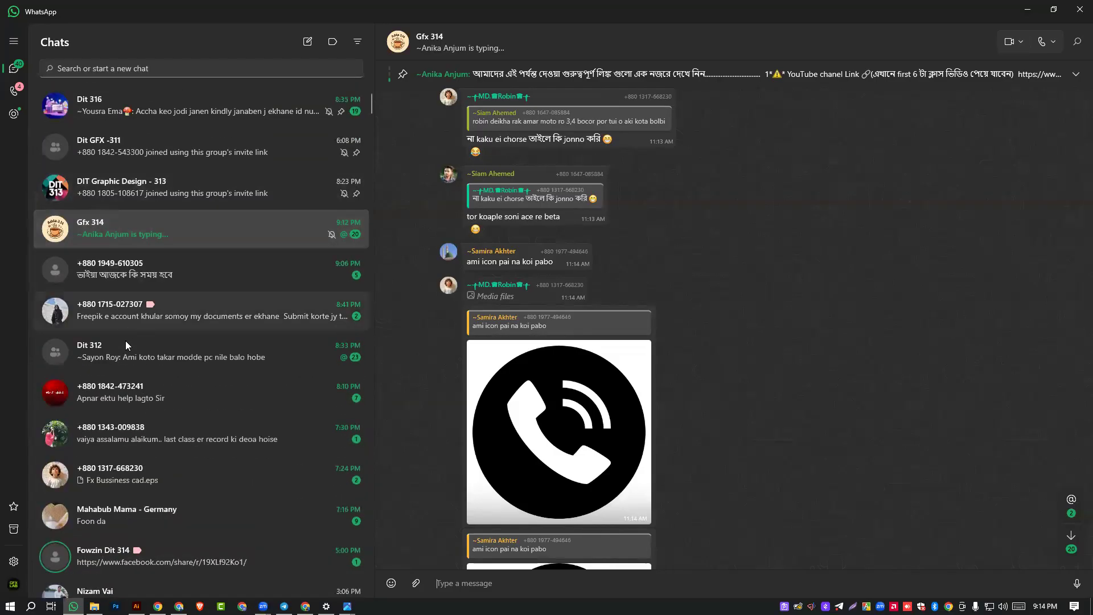
pyautogui.click(123, 346)
# - Look over the Dit 312 group's recent messages and view its invite link and shared links in the group info
pyautogui.scroll(5, 642, 308)
pyautogui.scroll(-5, 643, 309)
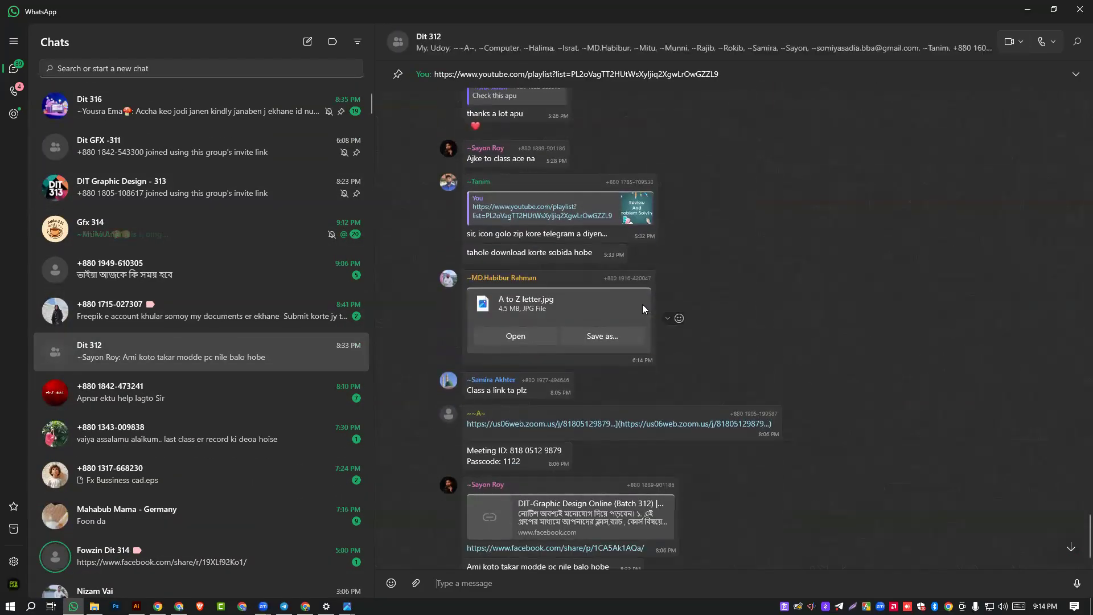
pyautogui.scroll(1, 600, 322)
pyautogui.scroll(-1, 602, 336)
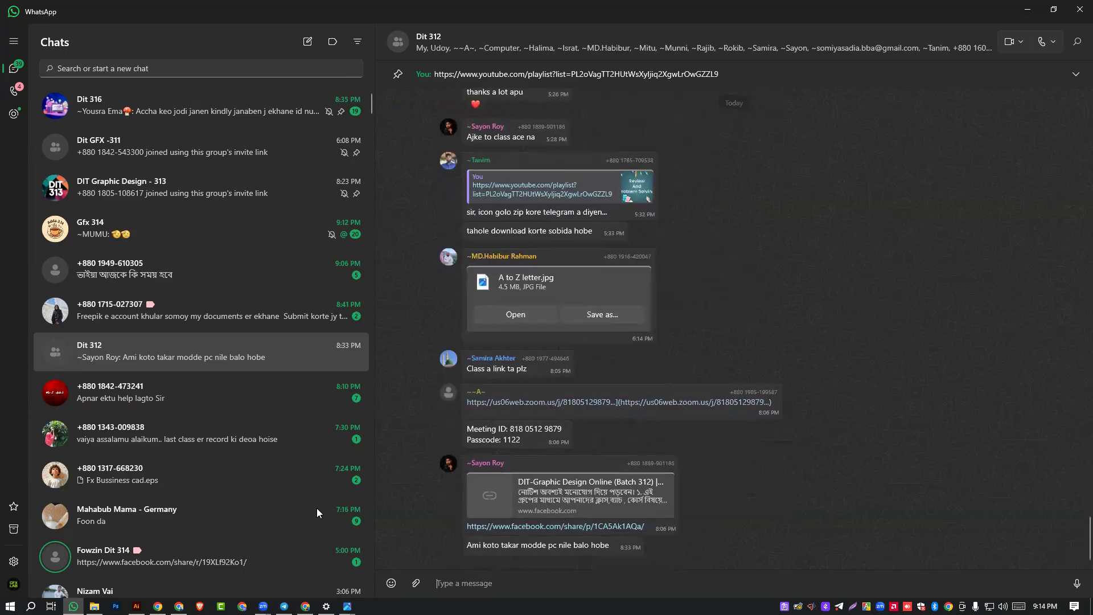
pyautogui.scroll(15, 685, 450)
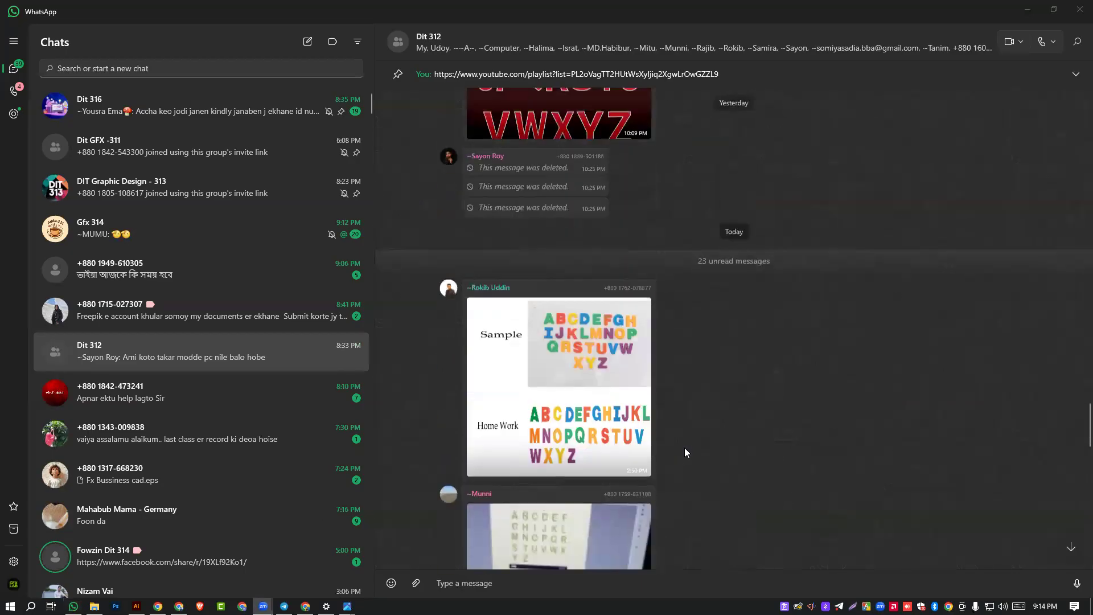
pyautogui.scroll(-10, 684, 448)
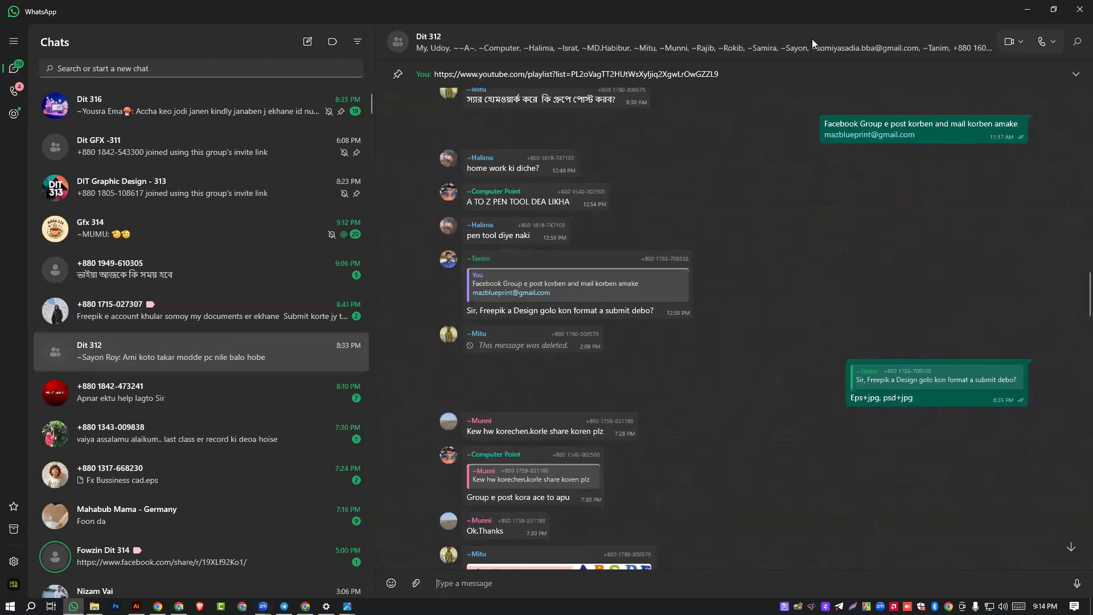
pyautogui.click(812, 39)
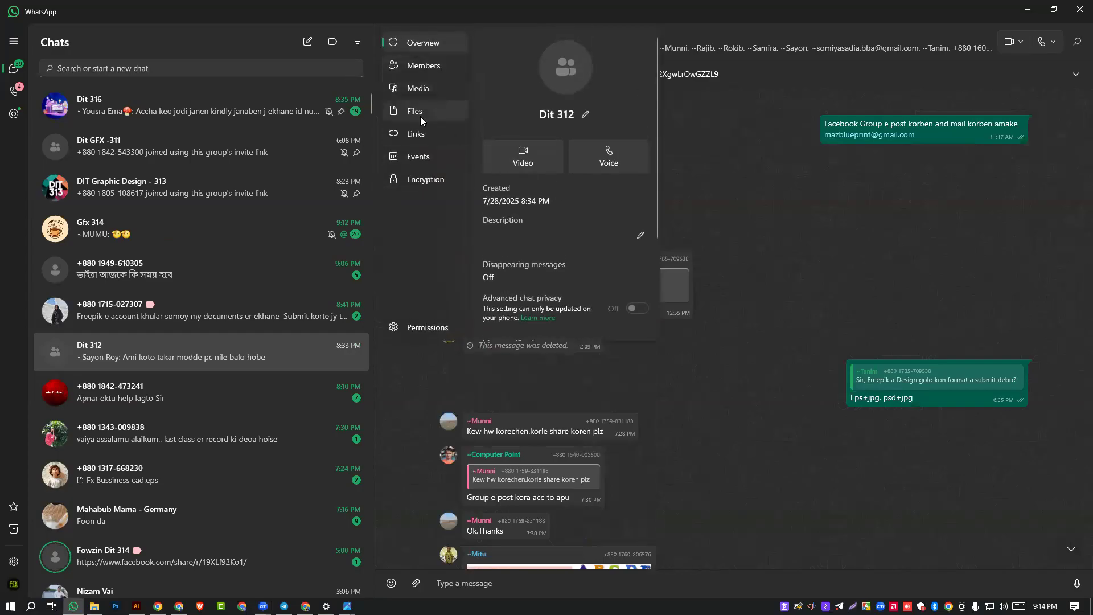
pyautogui.click(412, 73)
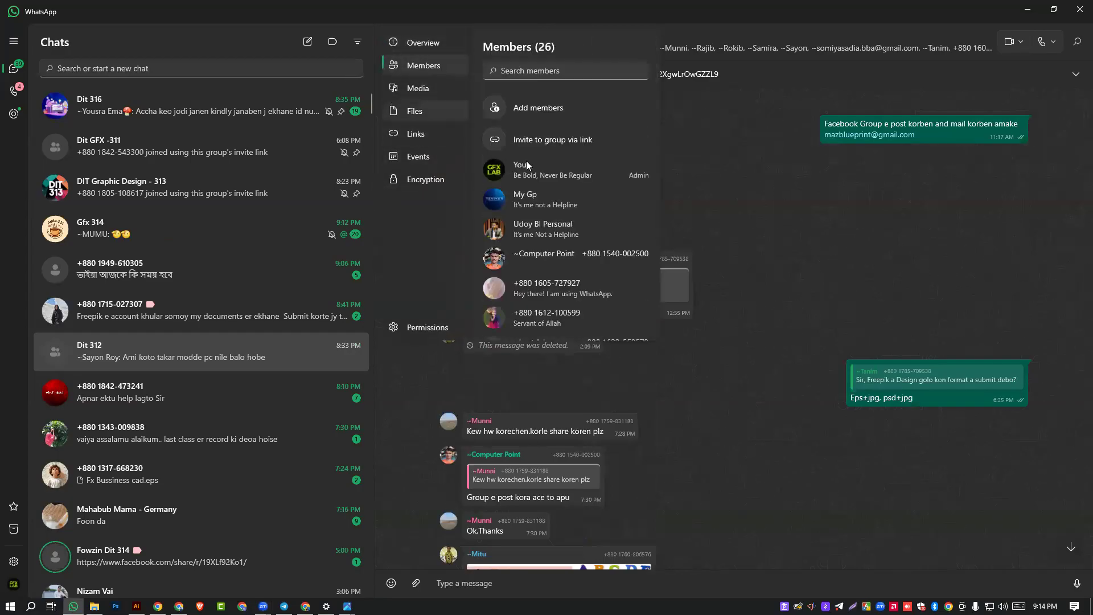
pyautogui.click(546, 137)
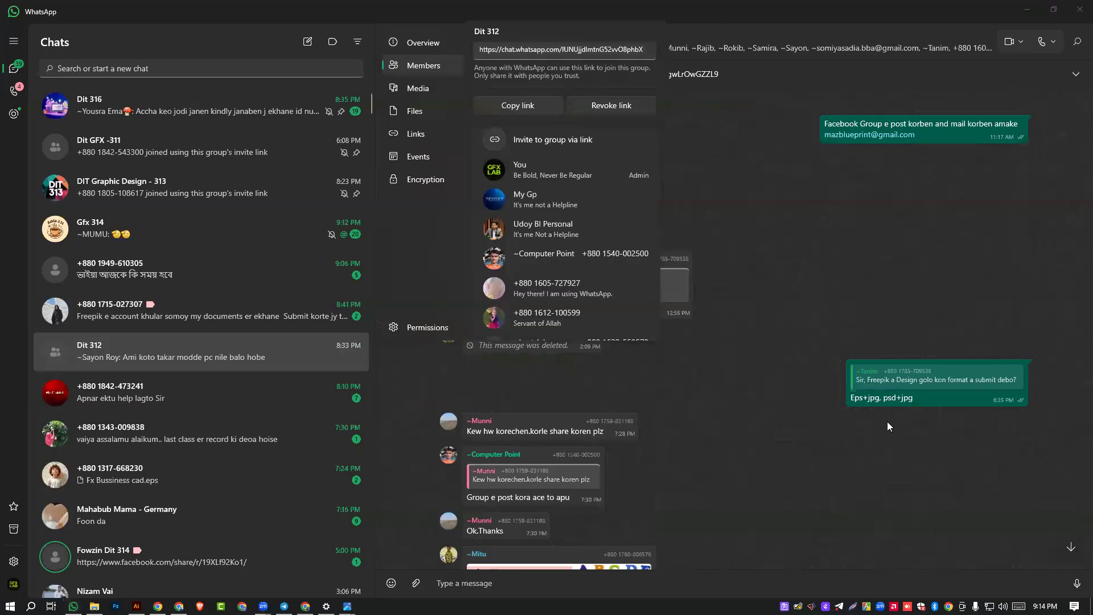
pyautogui.click(410, 277)
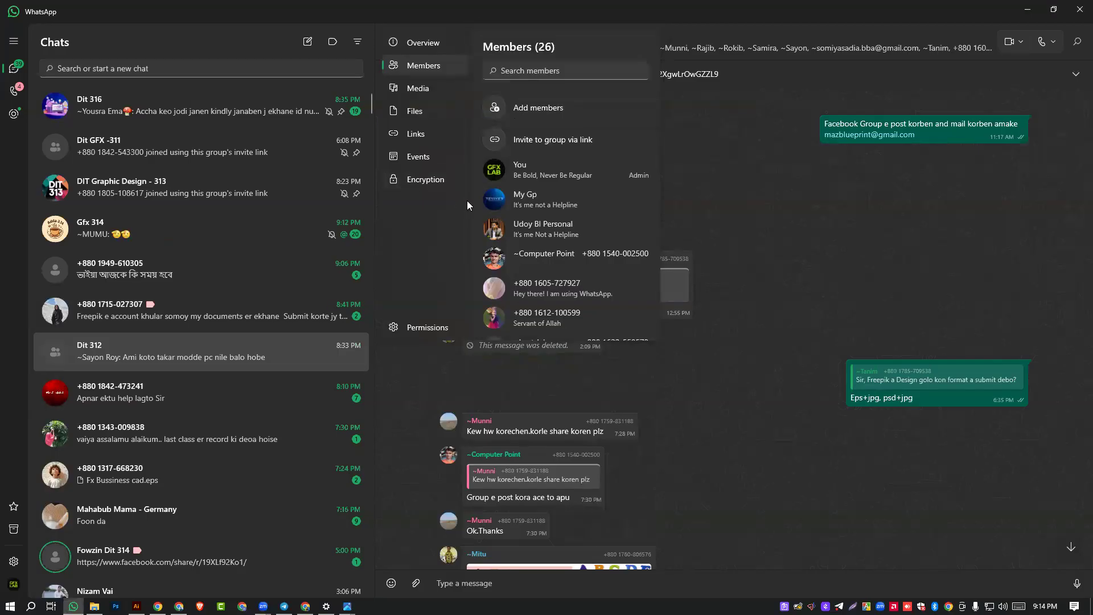
pyautogui.click(412, 134)
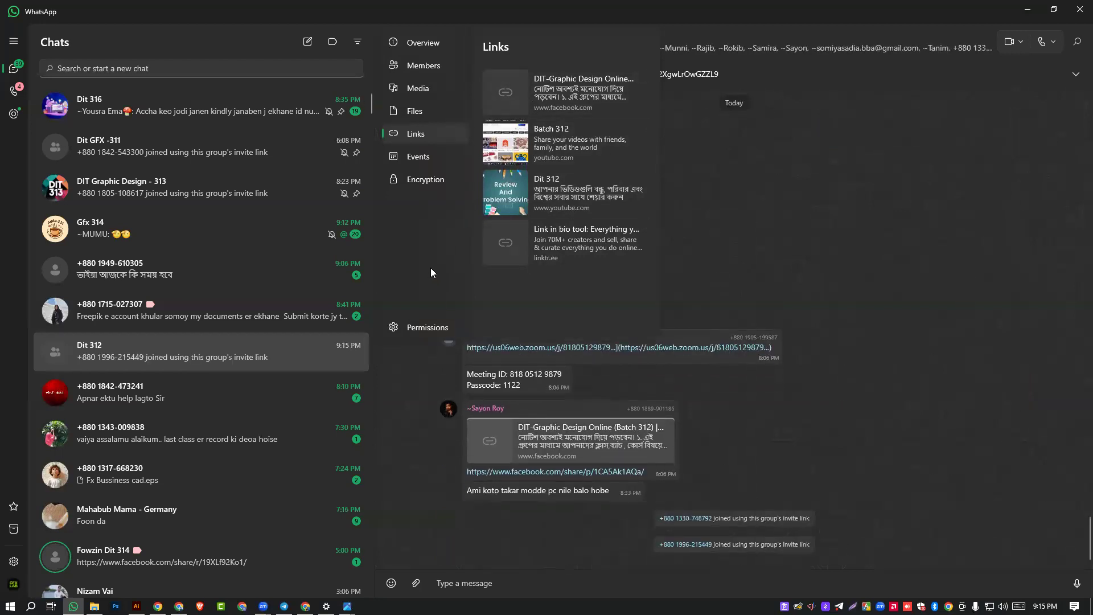
pyautogui.click(791, 176)
# - Read through the Dit 312 message history, checking the shared links, alphabet homework images and newest messages
pyautogui.scroll(10, 547, 268)
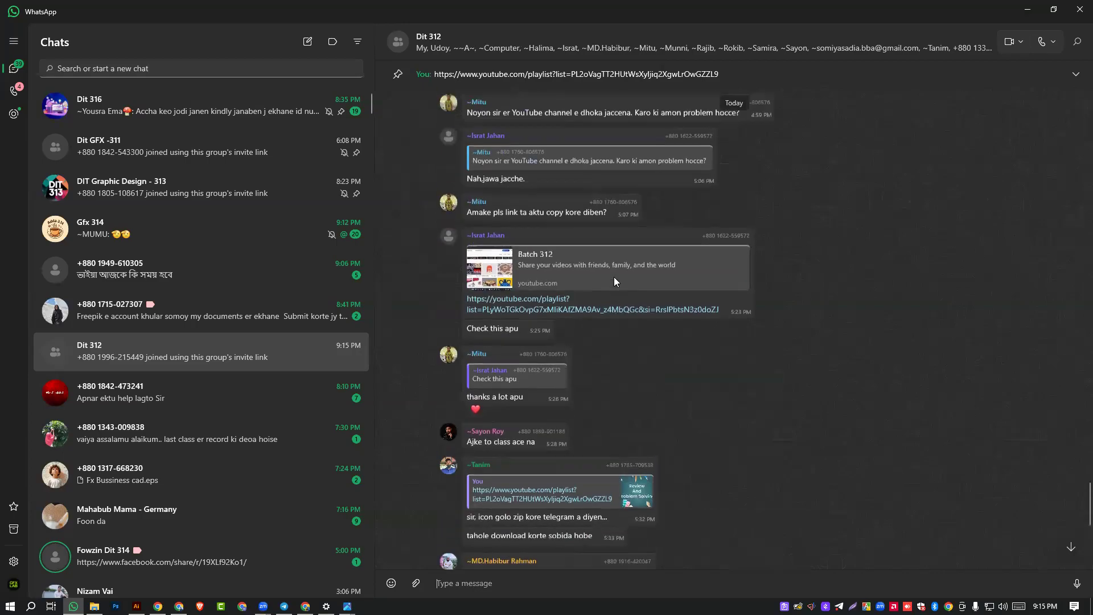
pyautogui.scroll(15, 482, 313)
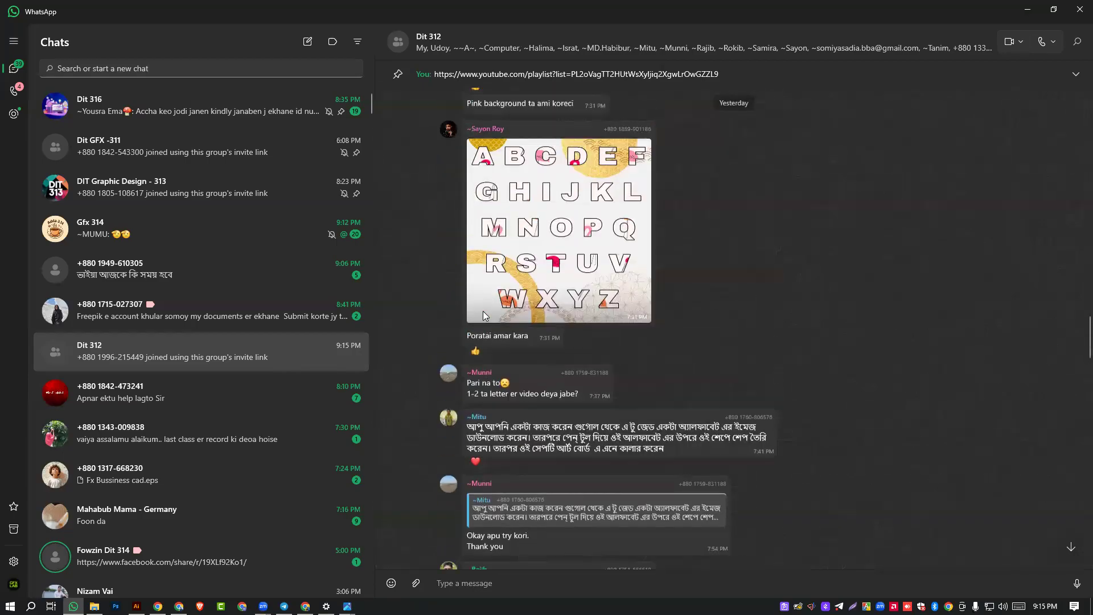
pyautogui.scroll(-1, 483, 311)
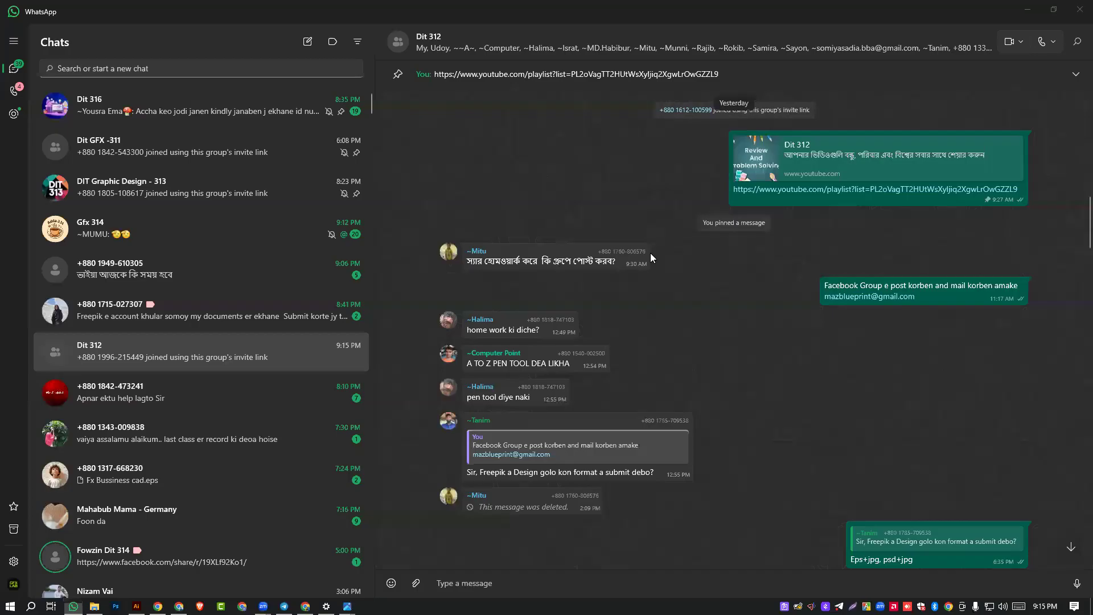
pyautogui.scroll(6, 650, 253)
pyautogui.scroll(-6, 874, 344)
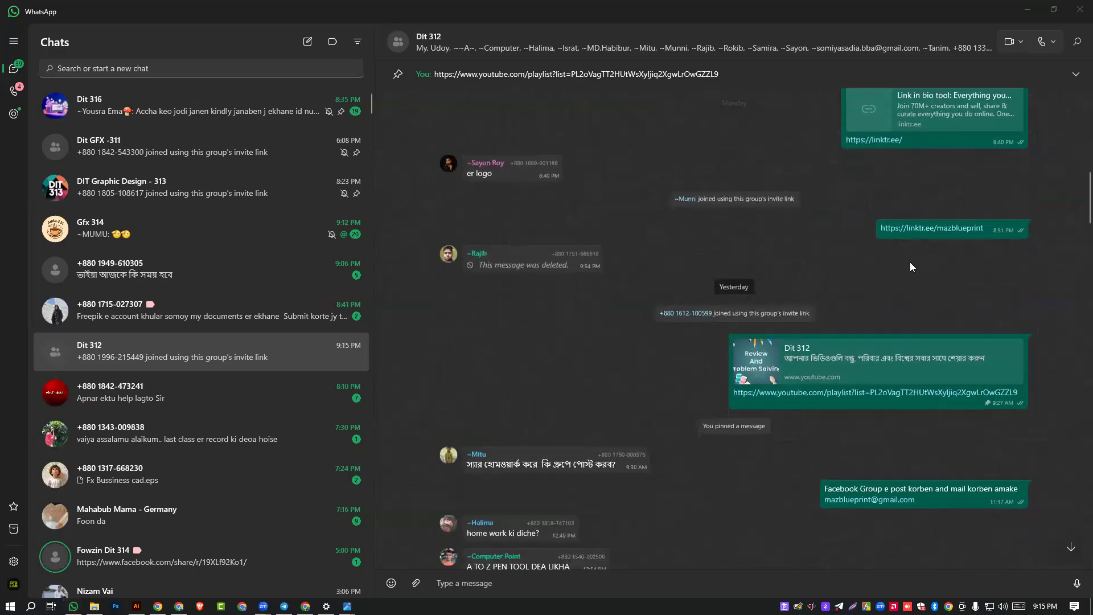
pyautogui.scroll(-9, 853, 312)
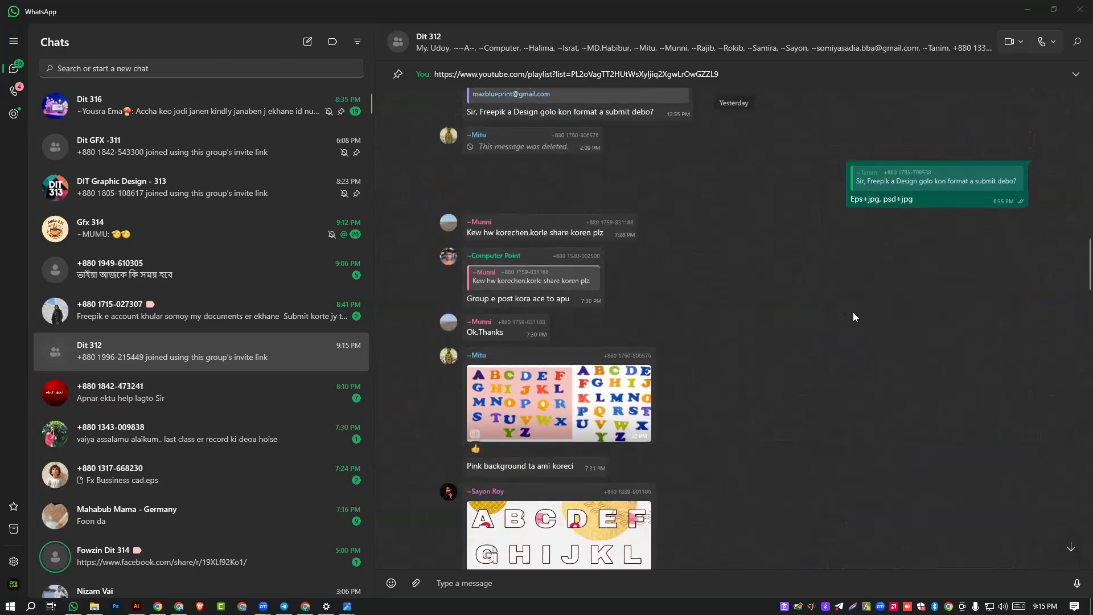
pyautogui.scroll(7, 850, 312)
pyautogui.scroll(-10, 850, 312)
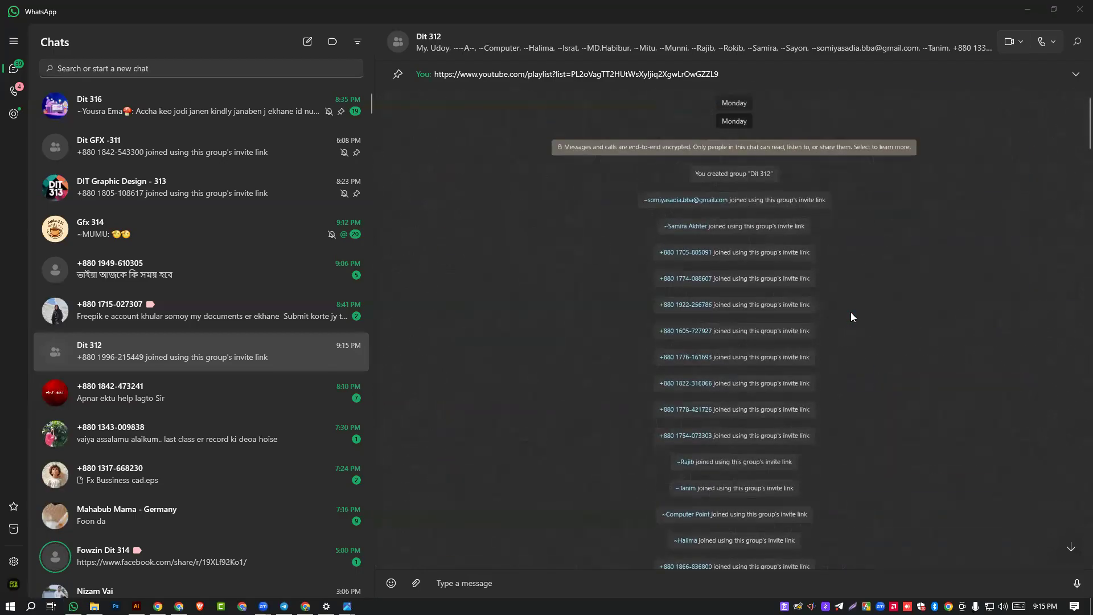
pyautogui.scroll(9, 849, 312)
pyautogui.scroll(-14, 849, 317)
pyautogui.scroll(8, 850, 317)
pyautogui.scroll(15, 849, 317)
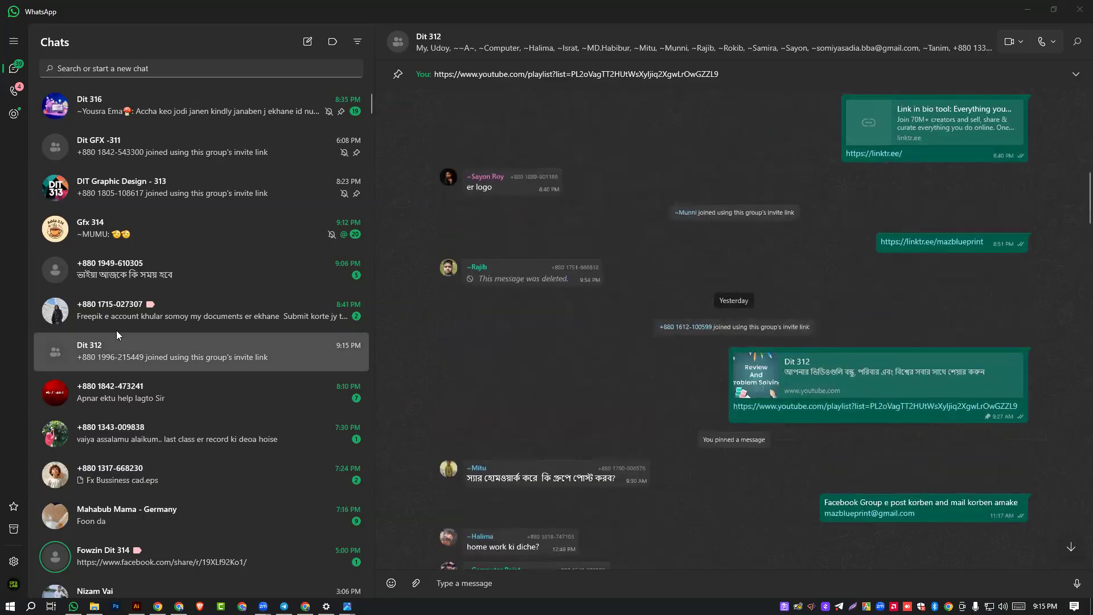
pyautogui.scroll(10, 836, 313)
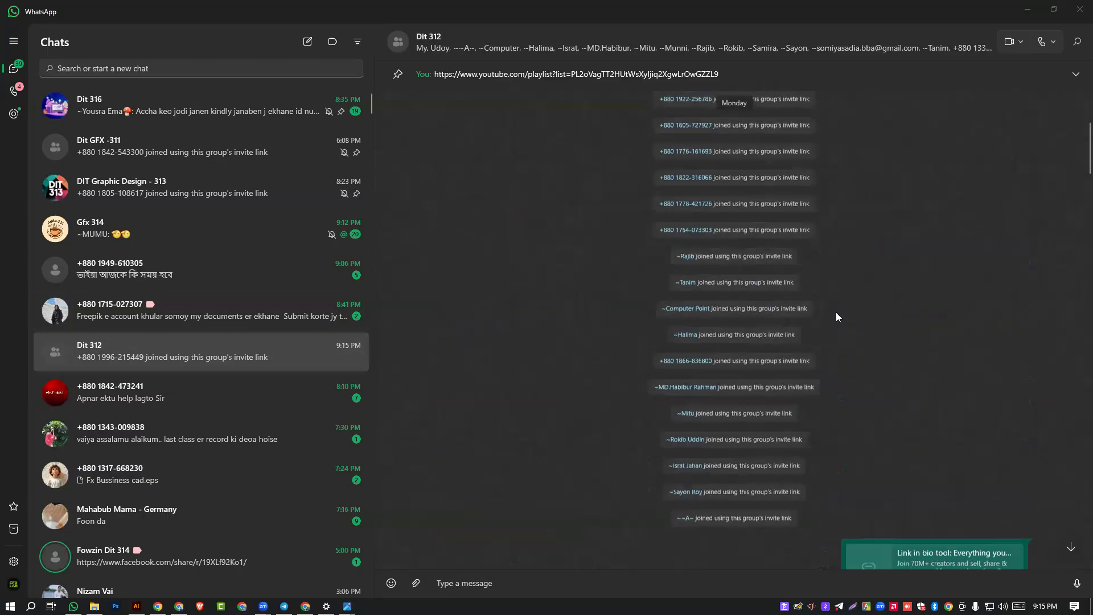
pyautogui.scroll(-10, 836, 317)
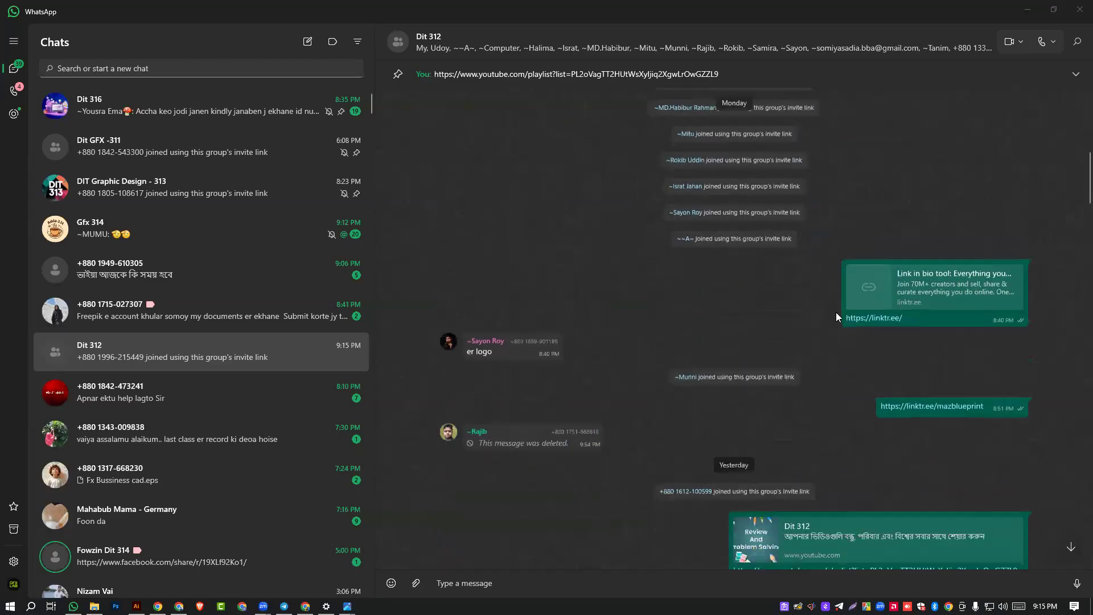
pyautogui.scroll(-5, 804, 374)
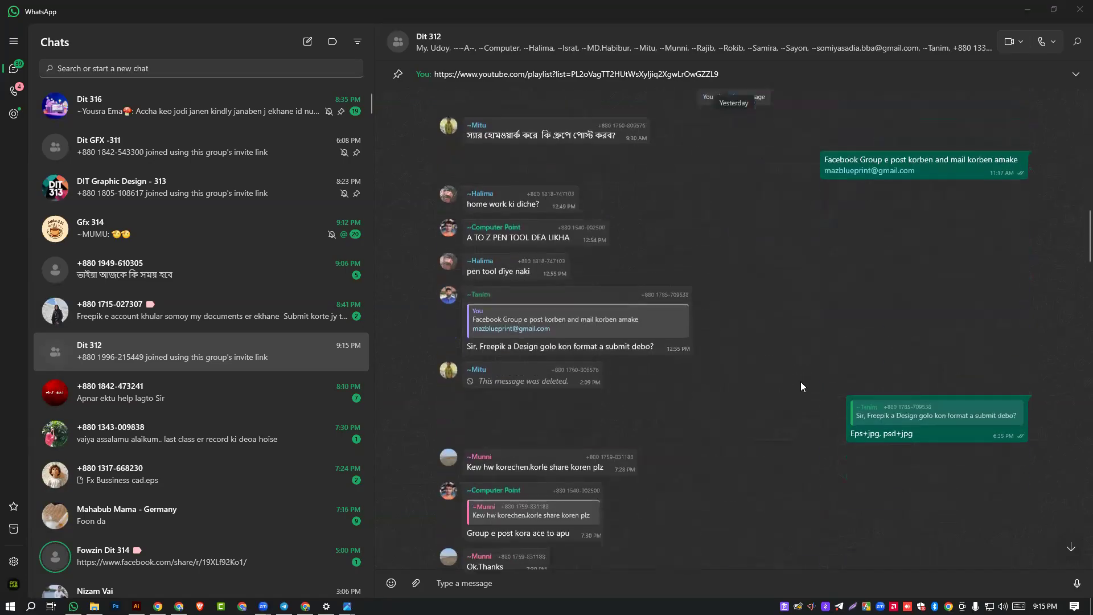
pyautogui.scroll(-15, 866, 328)
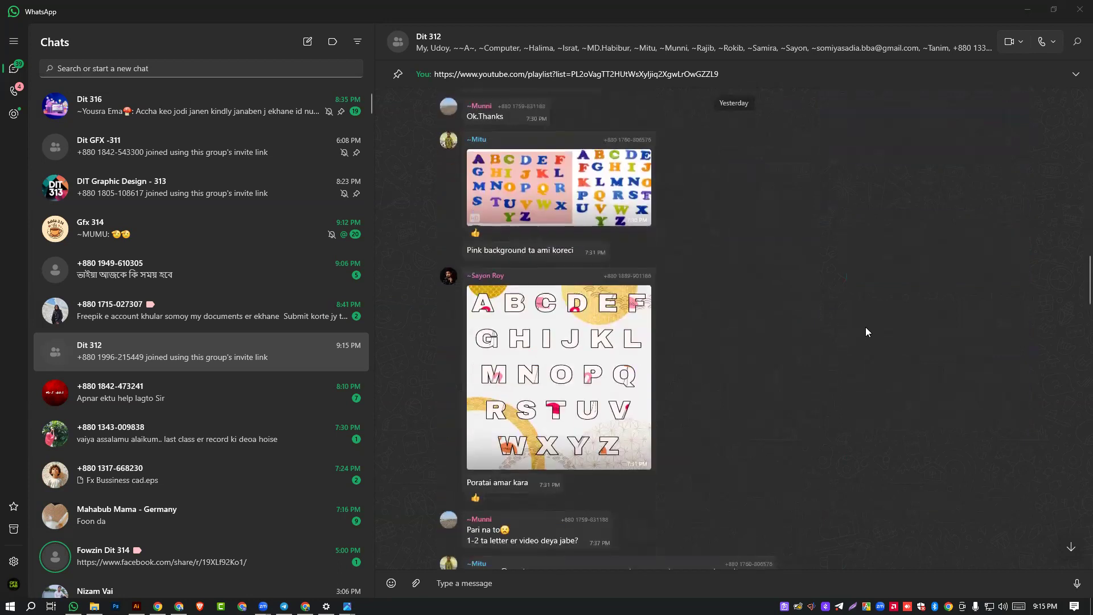
pyautogui.scroll(-20, 865, 328)
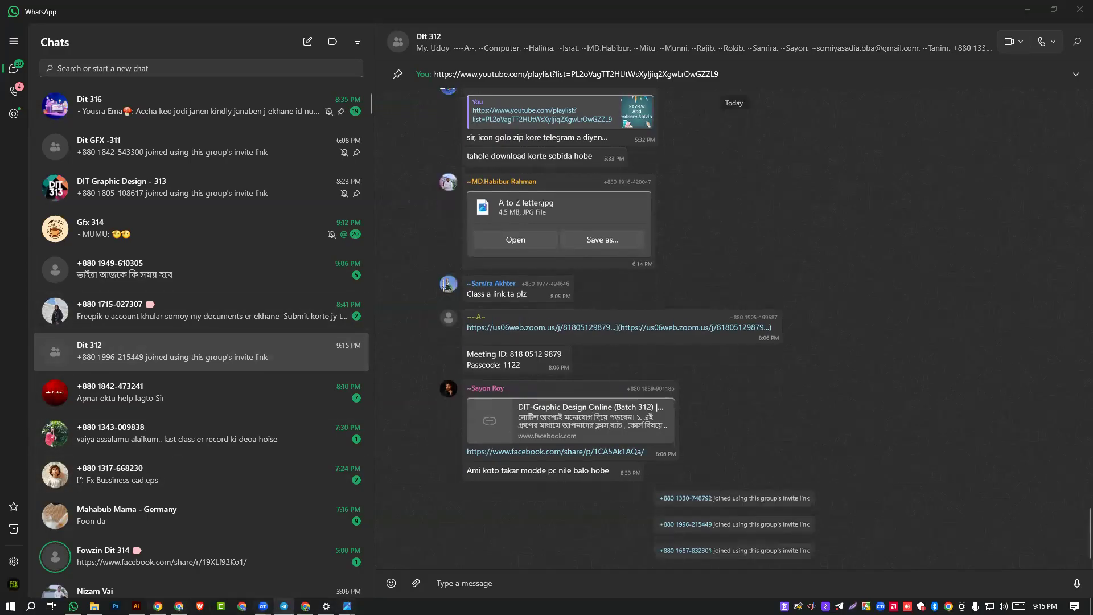
# - Switch to Telegram and open the GFX Lab Elements channel
pyautogui.click(283, 606)
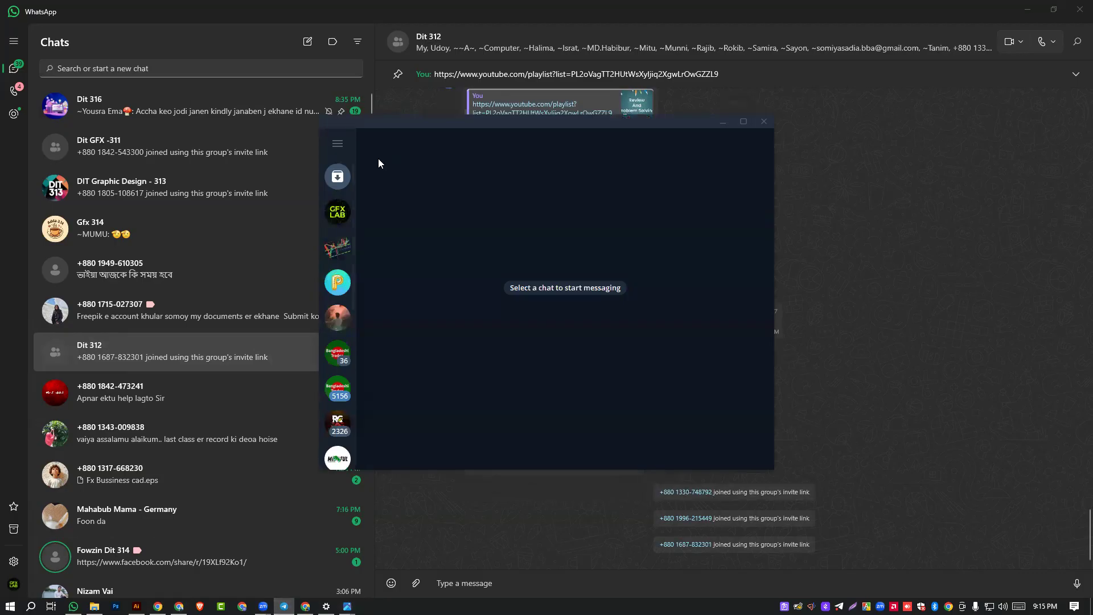
pyautogui.click(338, 211)
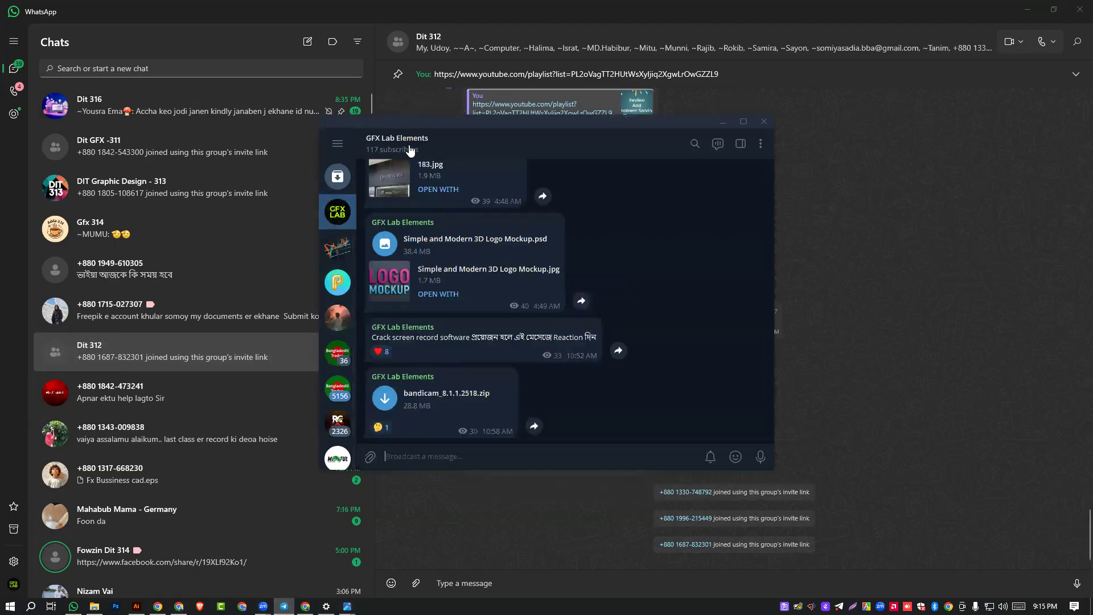
# - Check the channel's info options, switch to WhatsApp and copy the Telegram invite link posted in the DIT Graphic Design - 313 chat
pyautogui.click(409, 145)
pyautogui.click(620, 158)
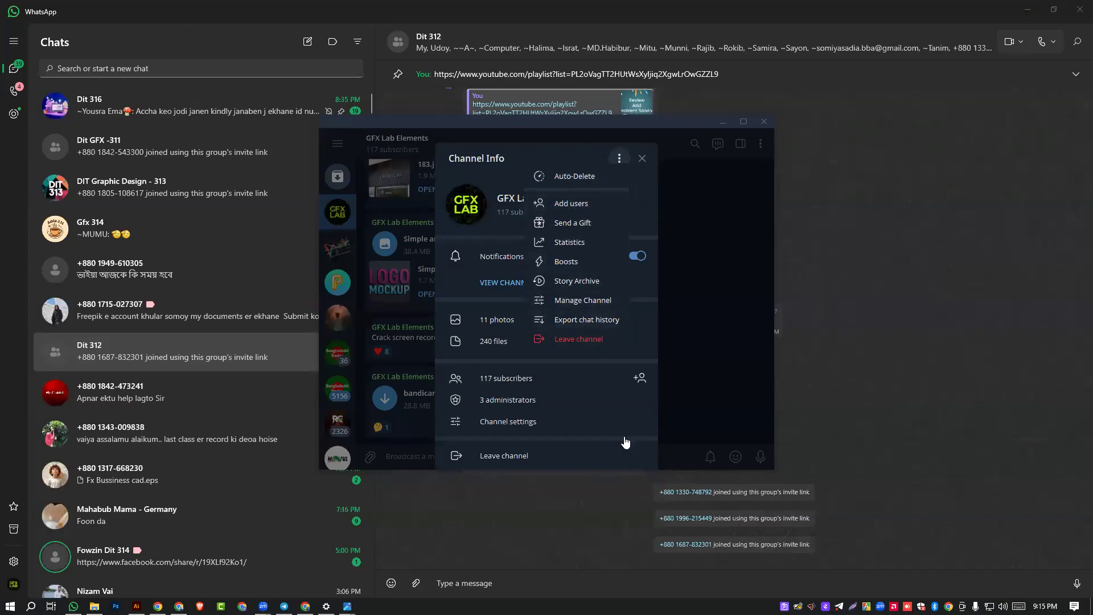
pyautogui.click(131, 193)
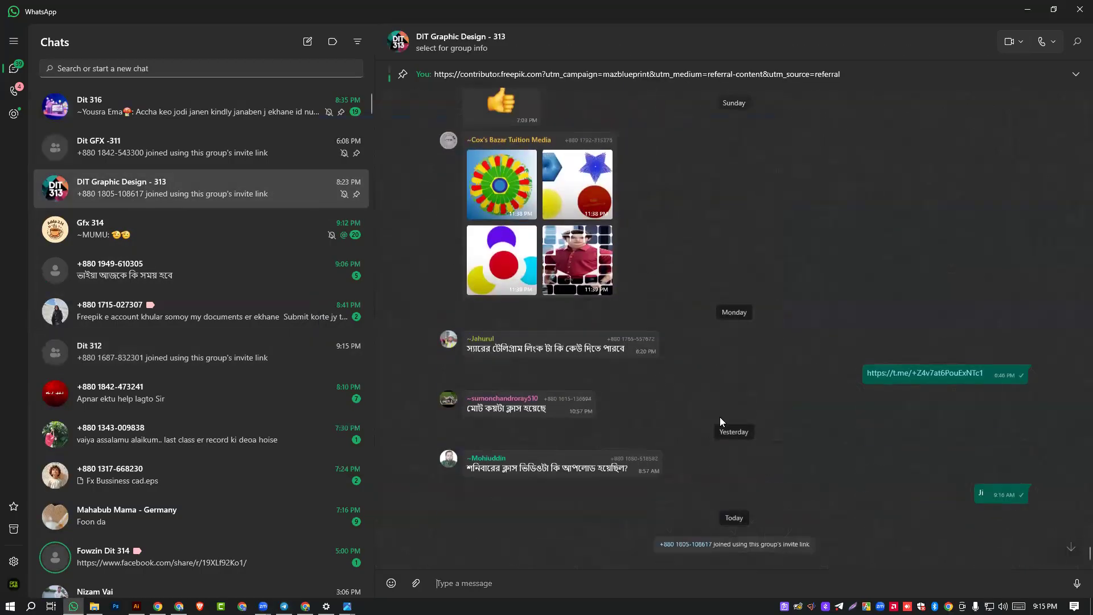
pyautogui.scroll(6, 750, 303)
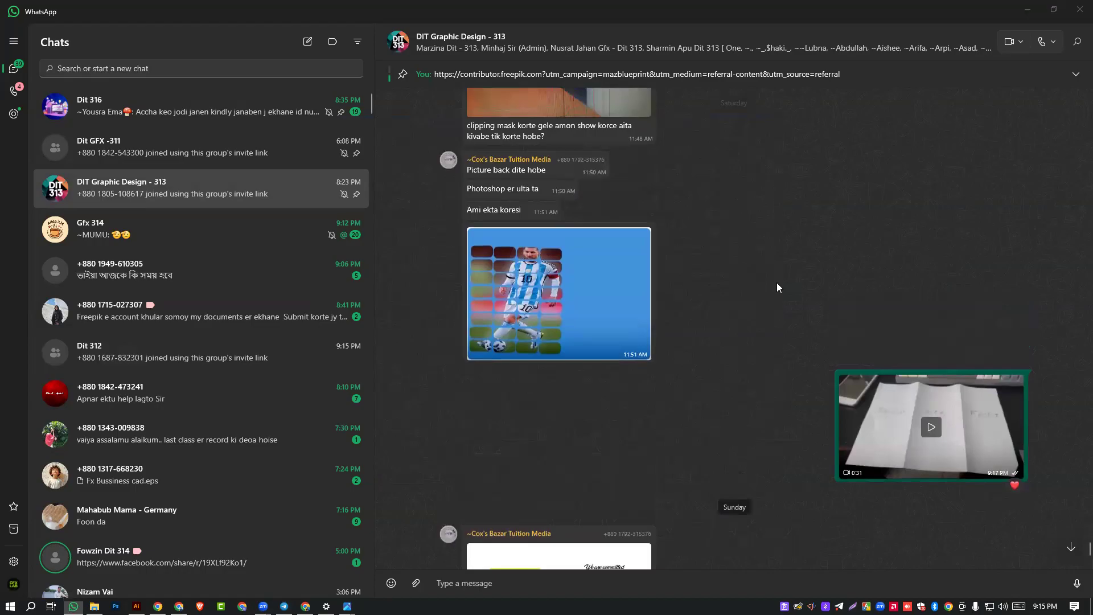
pyautogui.scroll(5, 777, 287)
pyautogui.click(926, 272)
pyautogui.rightClick(925, 272)
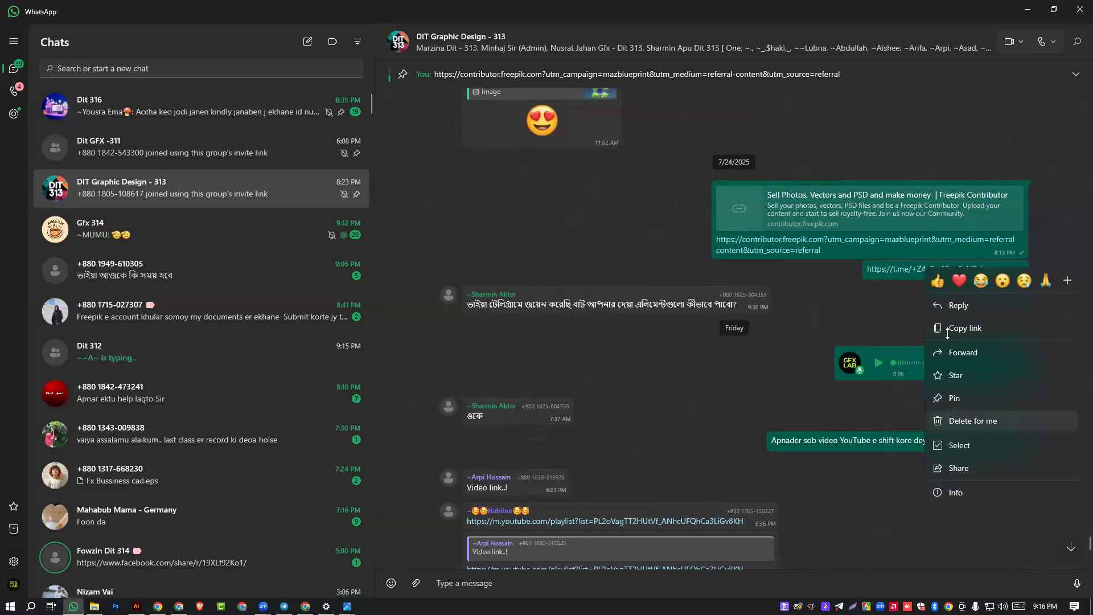
# - Paste the copied Telegram invite link into the Dit 312 group chat and send it
pyautogui.click(199, 352)
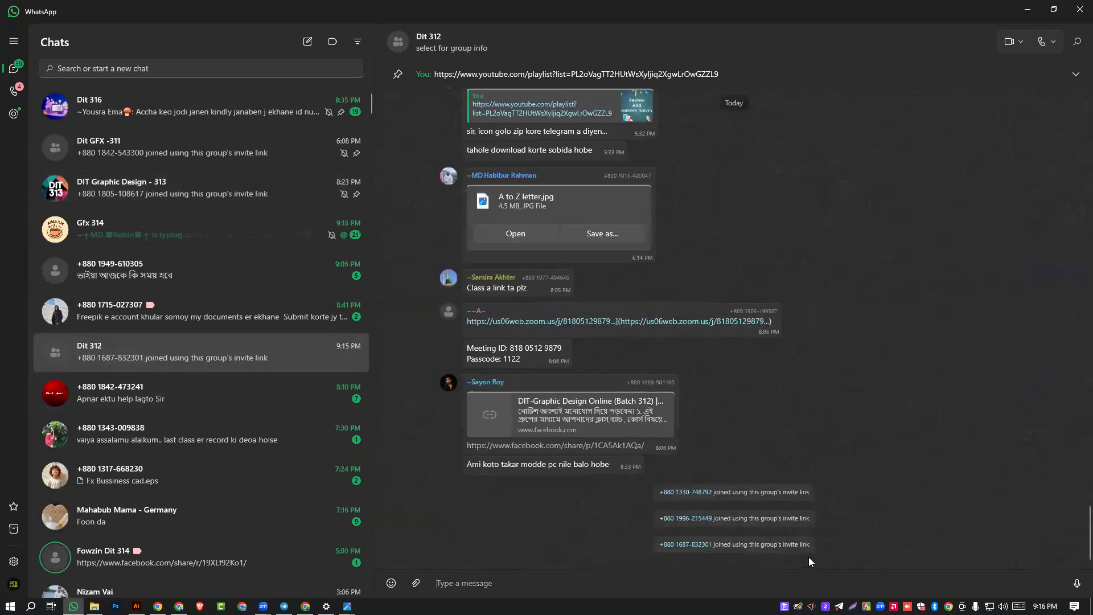
pyautogui.rightClick(812, 579)
pyautogui.click(809, 537)
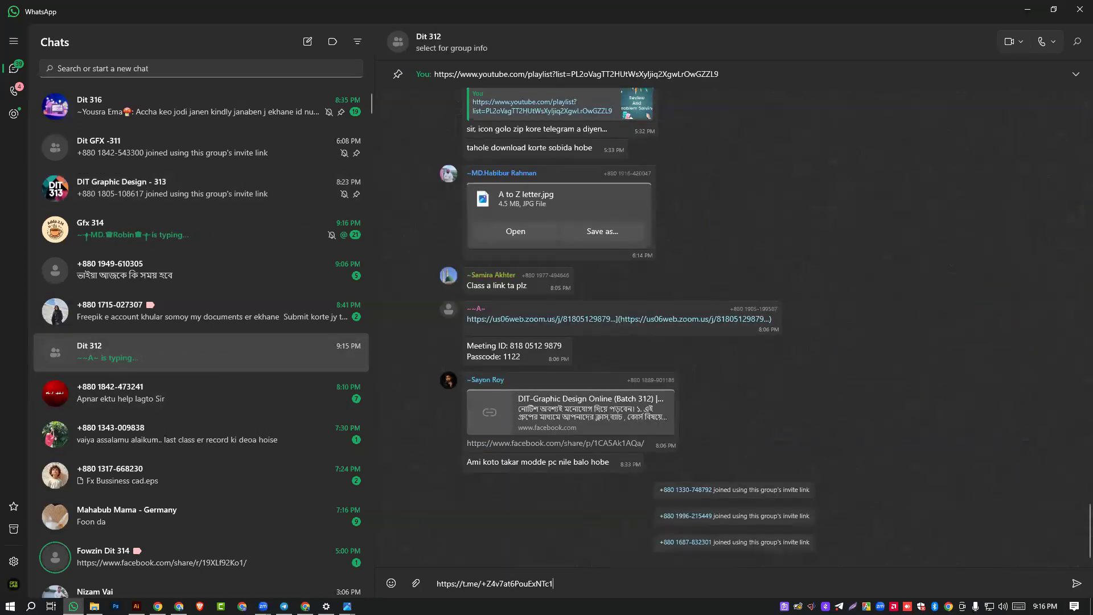
pyautogui.click(1076, 584)
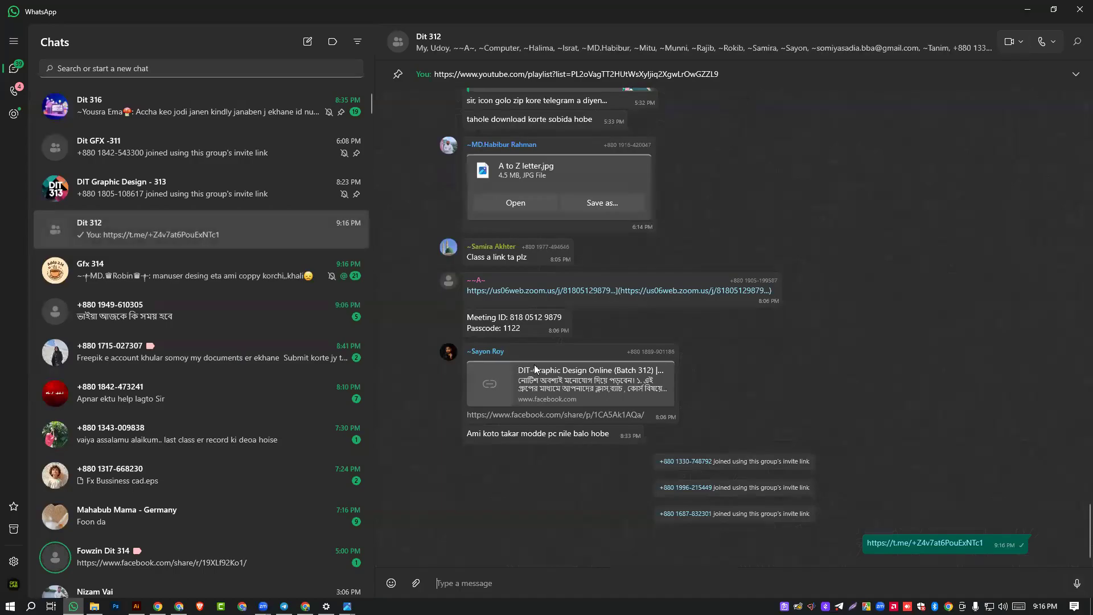
# - Switch to Telegram, close the channel info and maximize the window with the GFX Lab Elements messages
pyautogui.click(283, 606)
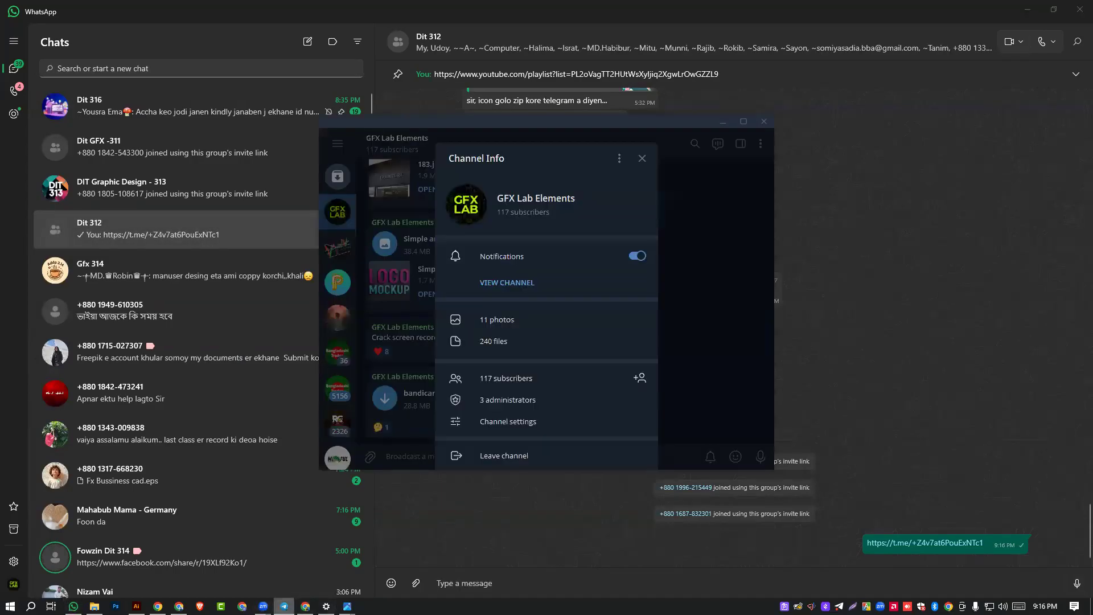
pyautogui.click(708, 369)
pyautogui.scroll(3, 435, 310)
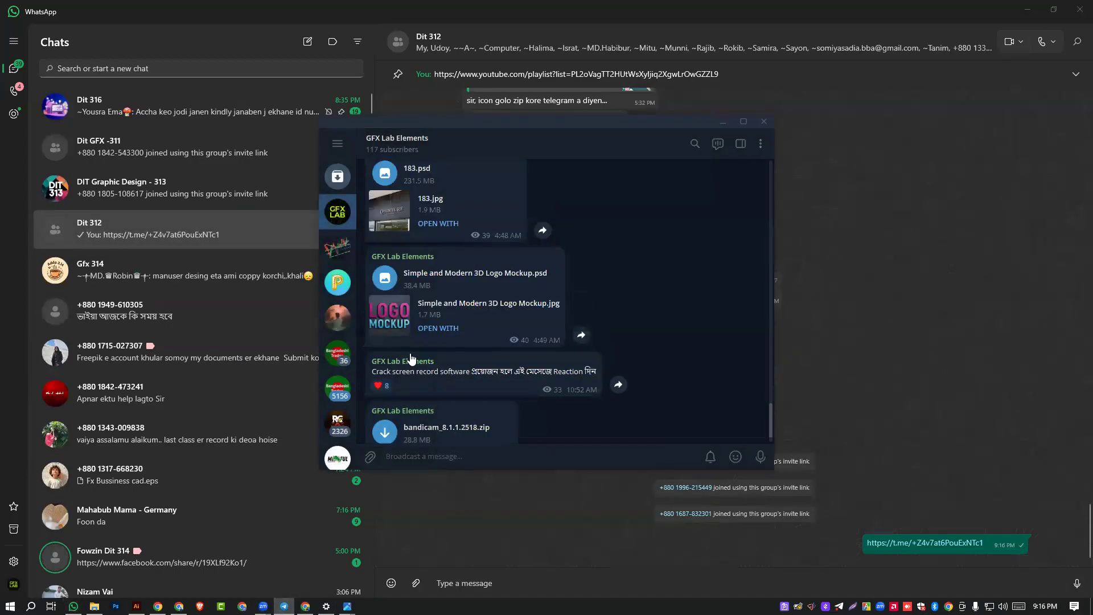
pyautogui.scroll(3, 420, 340)
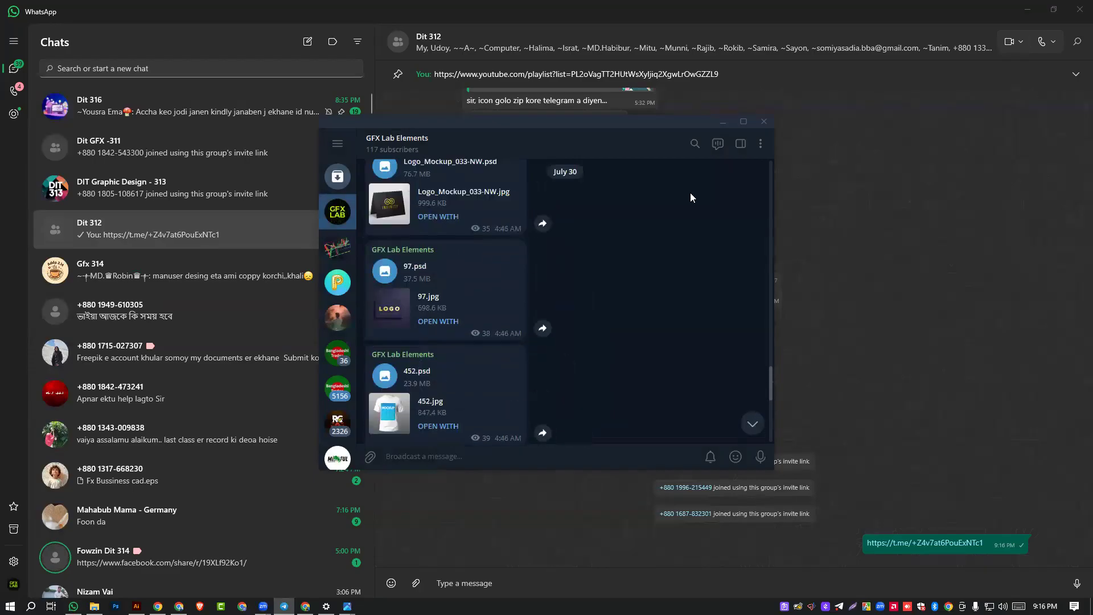
pyautogui.click(743, 121)
# - Look through the channel's shared mockup and icon files back to its first posts, and minimize Telegram
pyautogui.scroll(15, 142, 286)
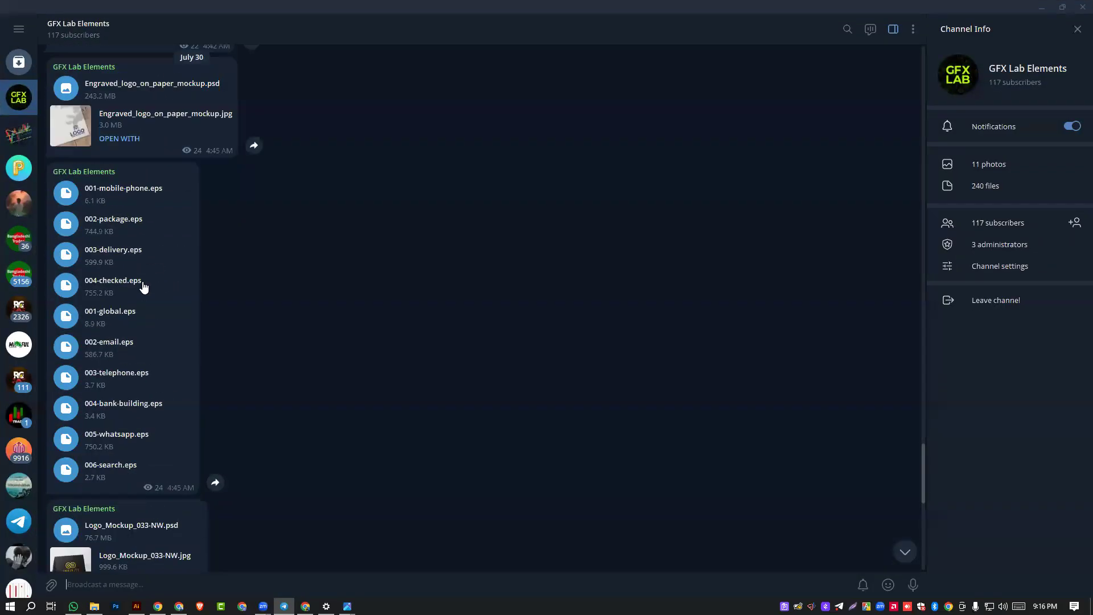
pyautogui.scroll(15, 143, 287)
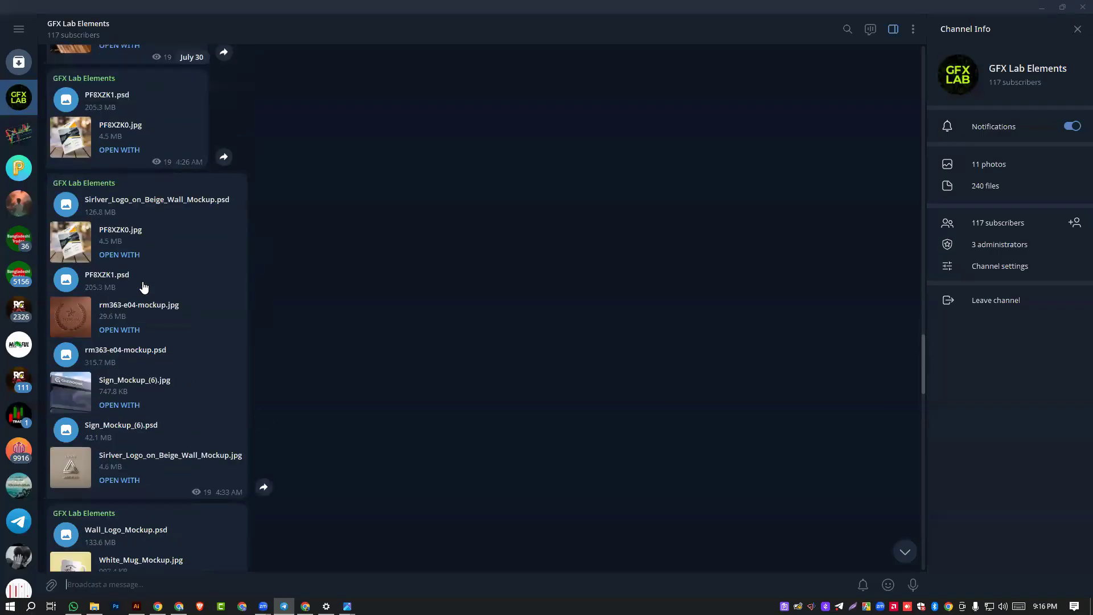
pyautogui.scroll(4, 143, 287)
pyautogui.scroll(15, 143, 286)
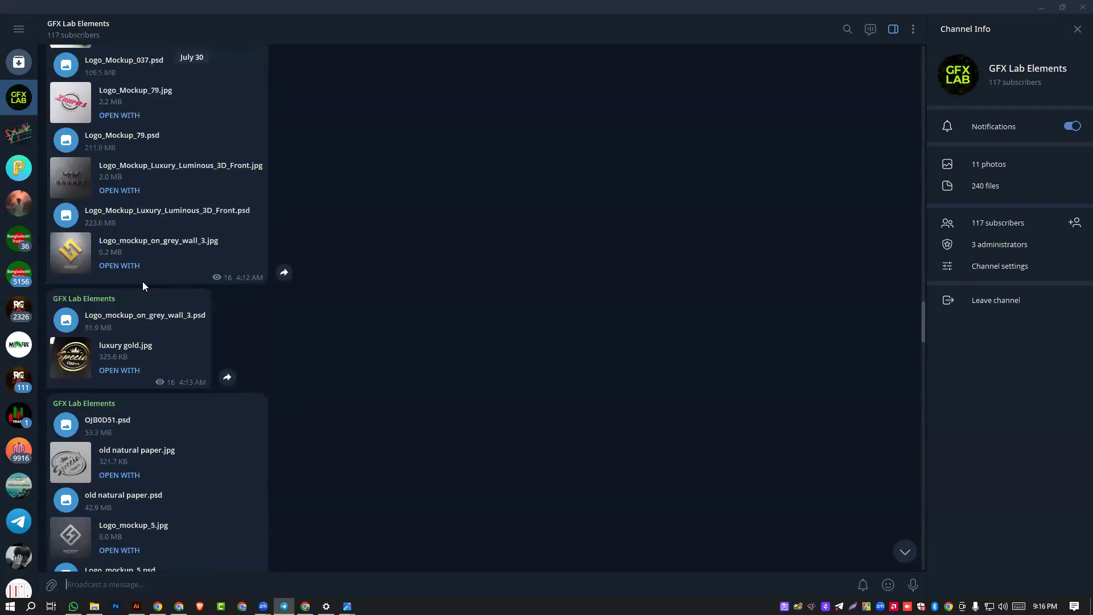
pyautogui.scroll(15, 143, 287)
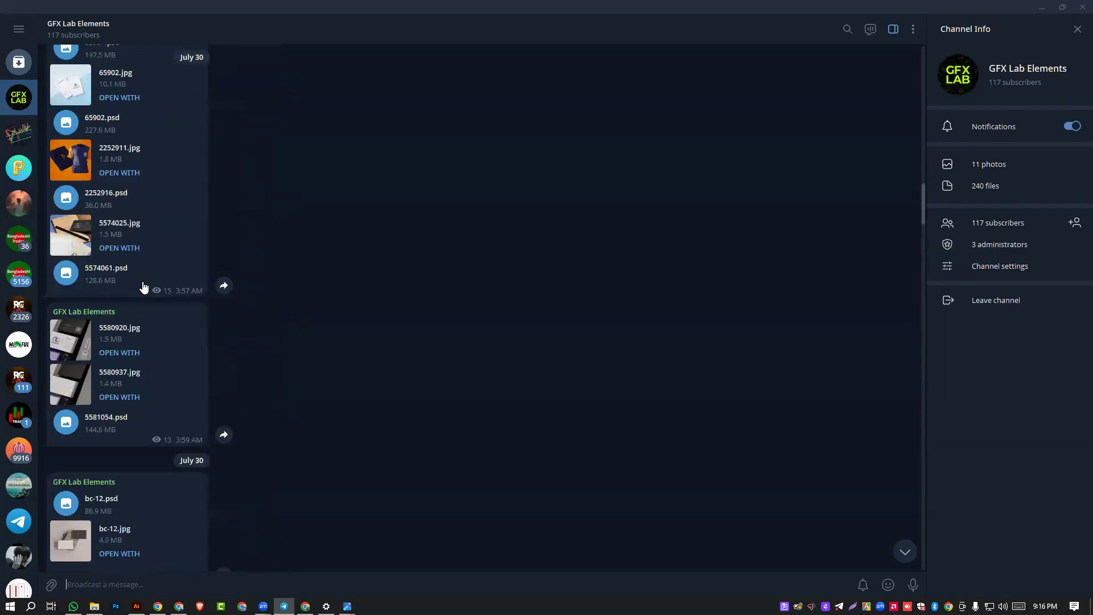
pyautogui.scroll(15, 143, 286)
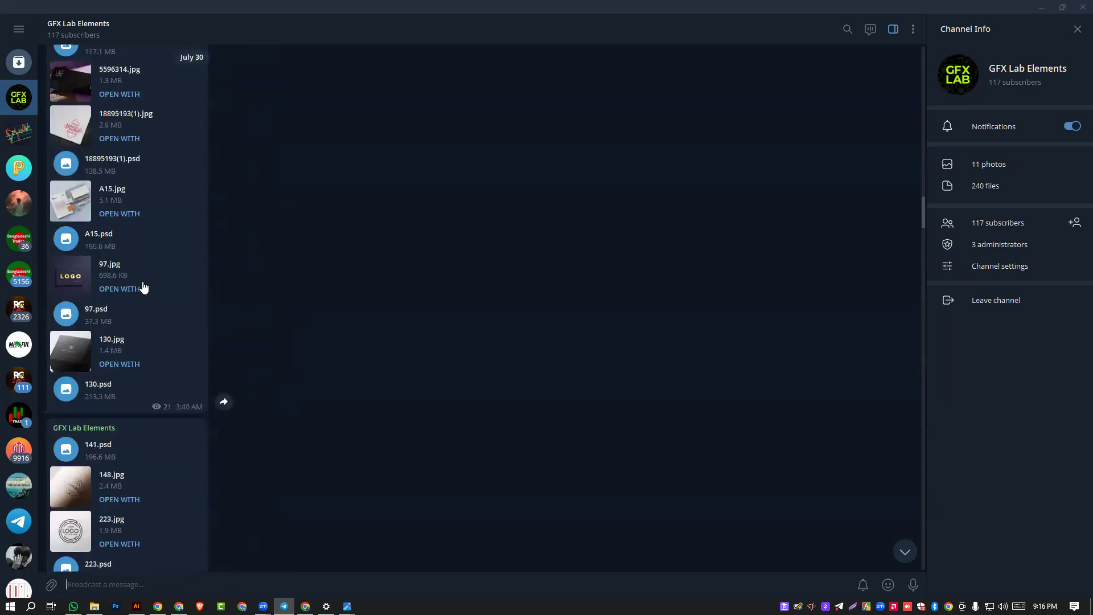
pyautogui.scroll(8, 144, 286)
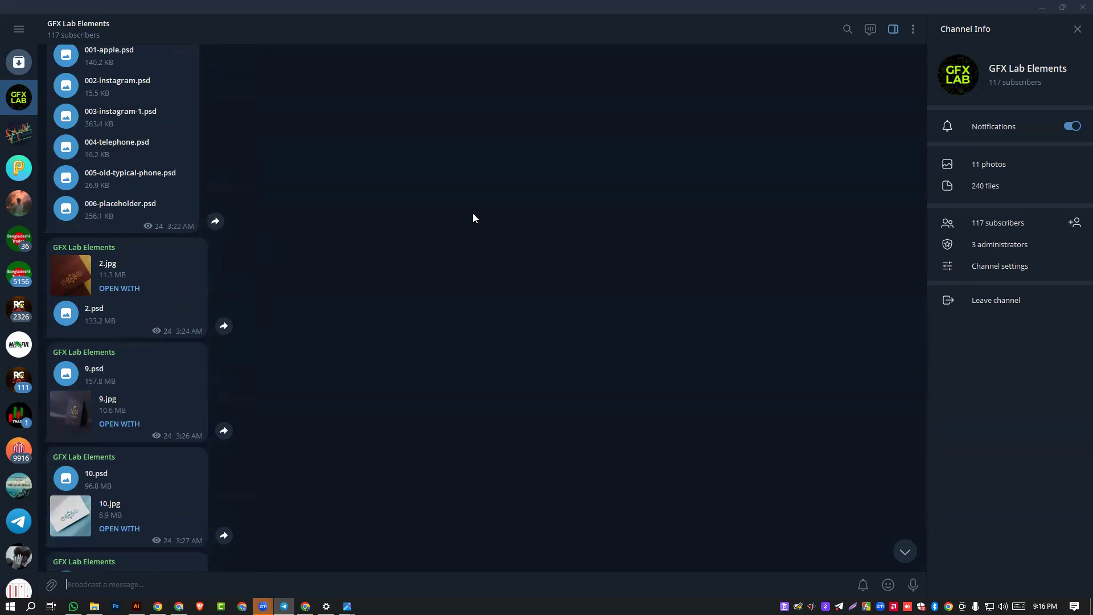
pyautogui.scroll(5, 472, 217)
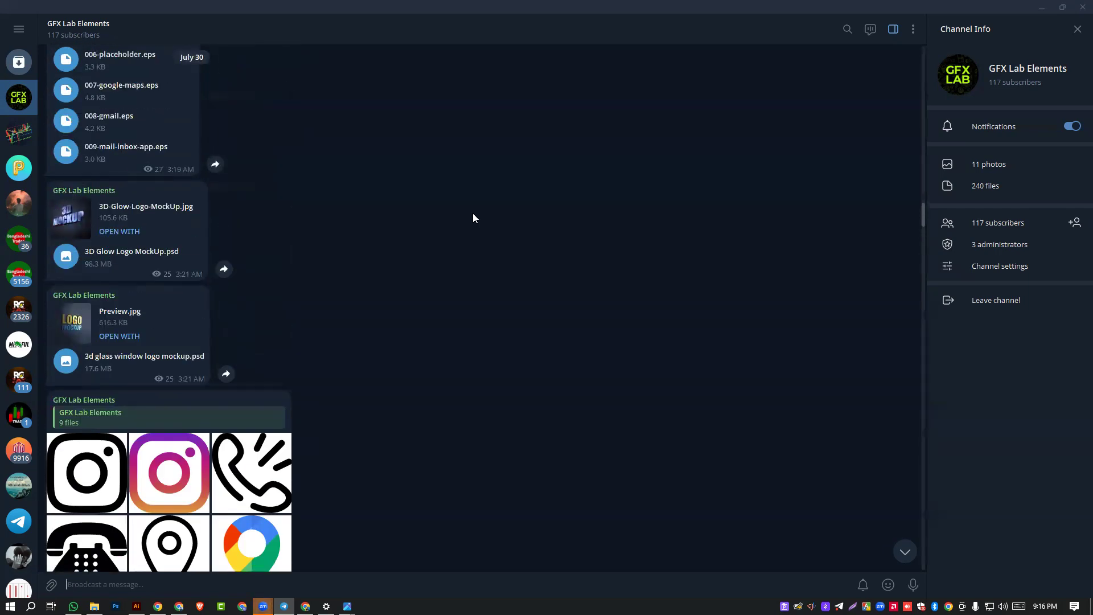
pyautogui.scroll(10, 472, 218)
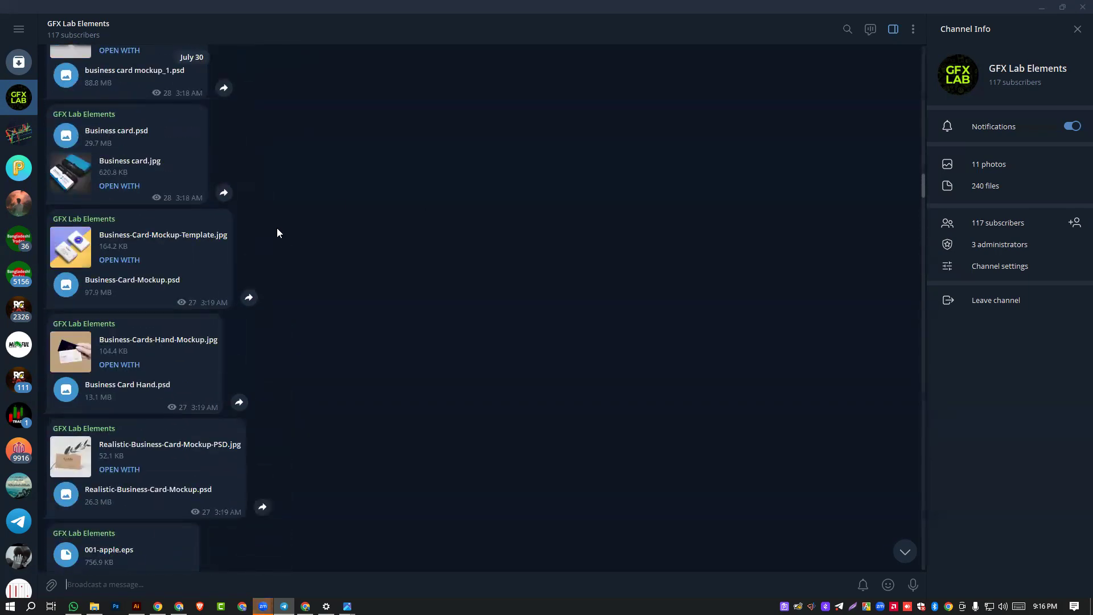
pyautogui.scroll(10, 593, 246)
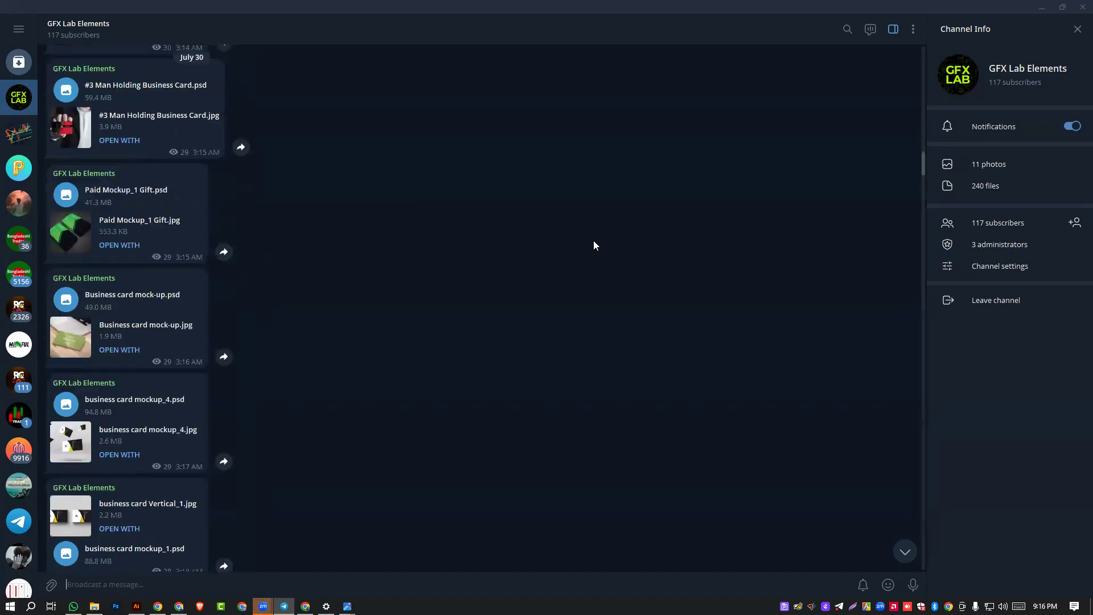
pyautogui.scroll(10, 594, 245)
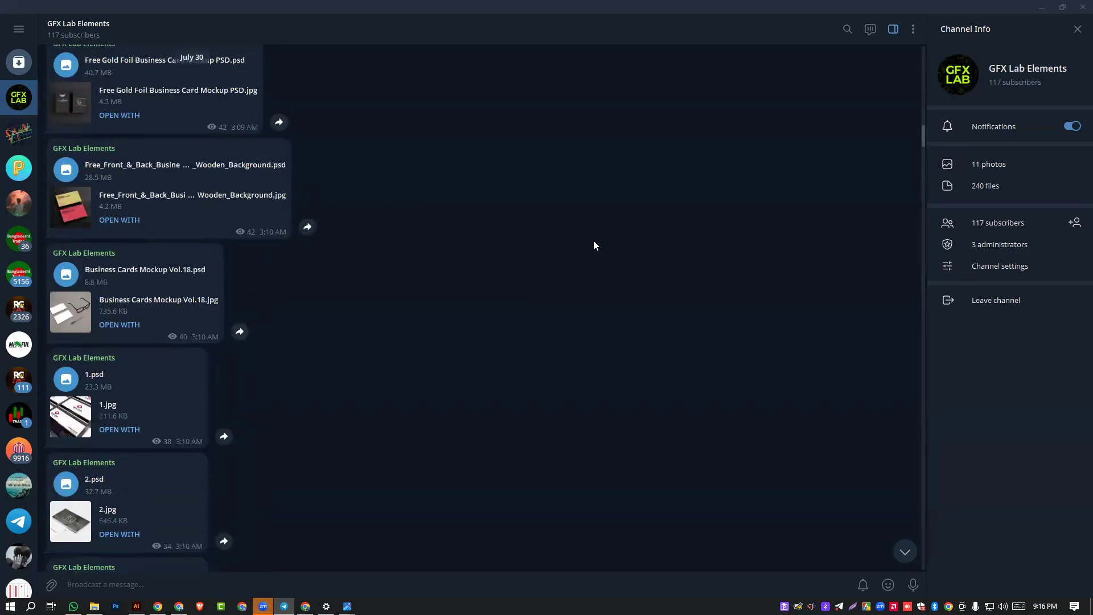
pyautogui.scroll(10, 593, 246)
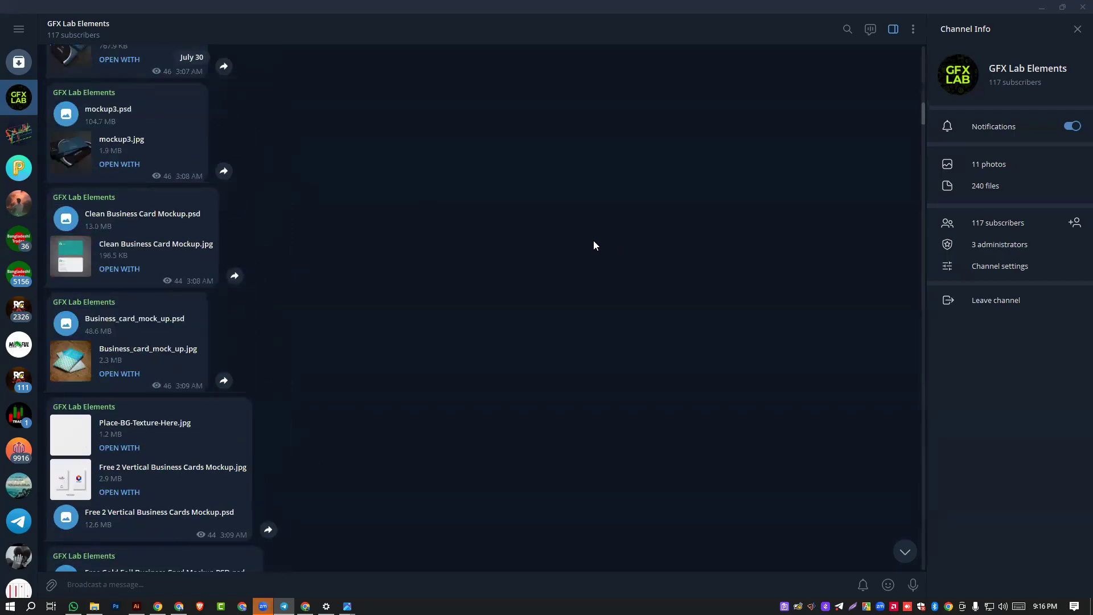
pyautogui.scroll(10, 593, 240)
pyautogui.scroll(5, 310, 234)
pyautogui.scroll(5, 311, 234)
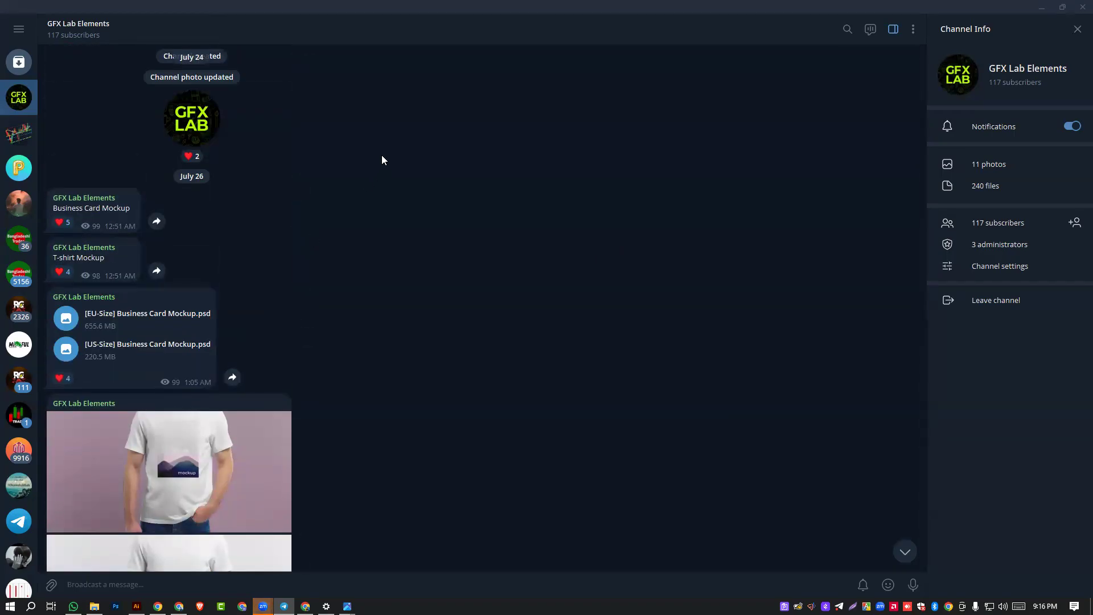
pyautogui.scroll(-10, 382, 158)
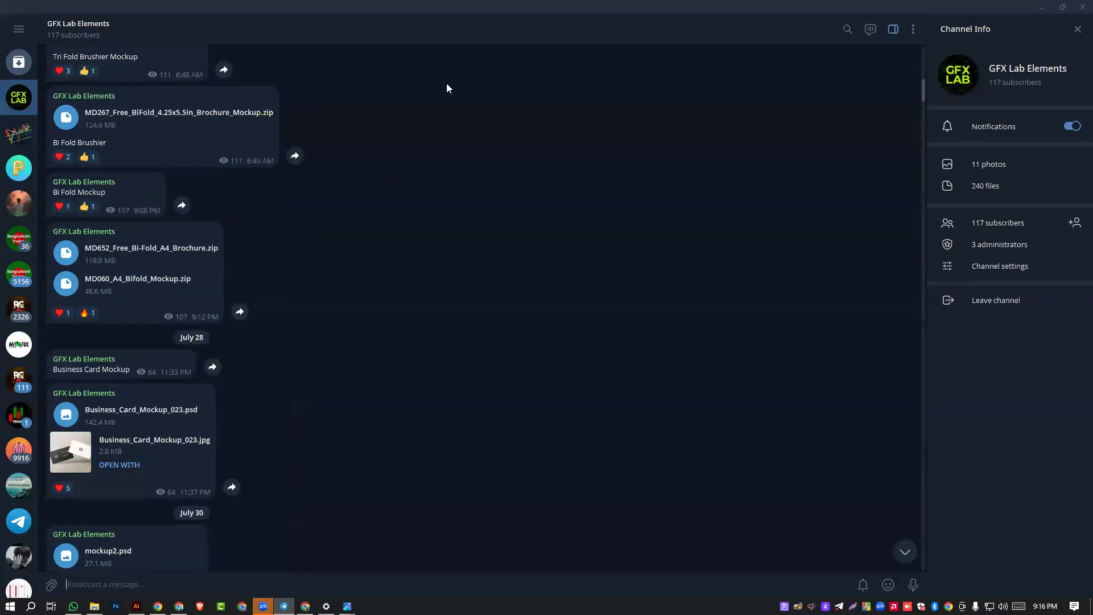
pyautogui.scroll(-3, 583, 323)
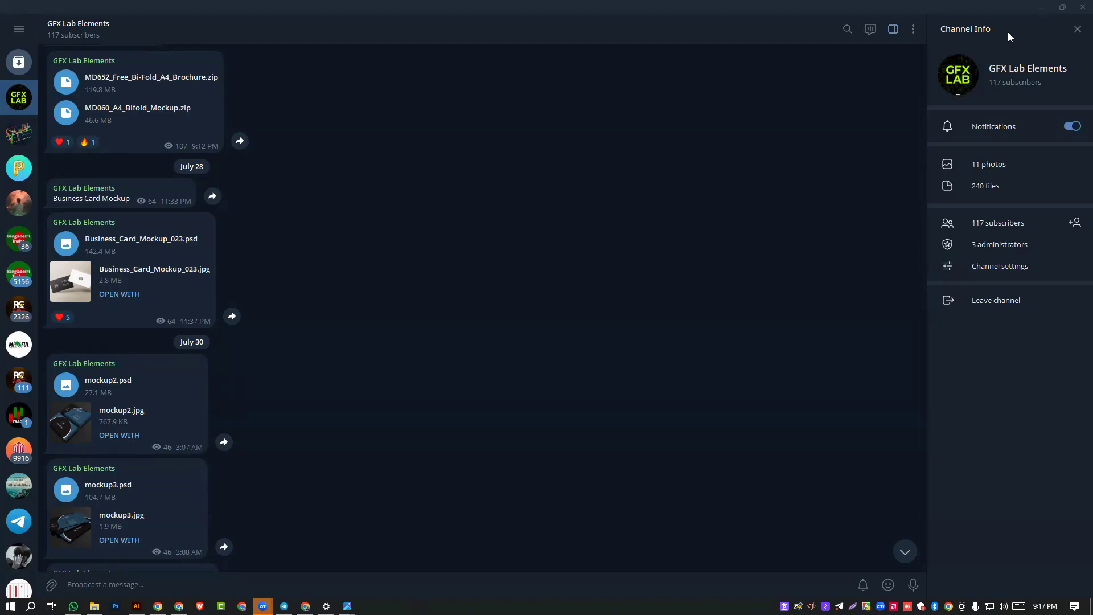
pyautogui.click(1042, 7)
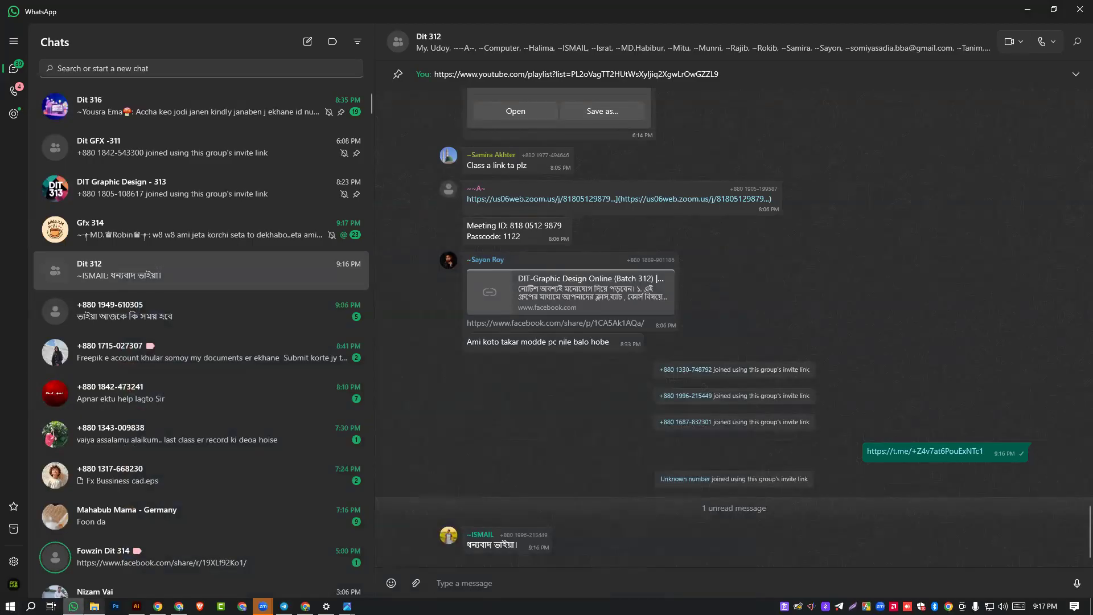
pyautogui.click(95, 605)
pyautogui.click(318, 284)
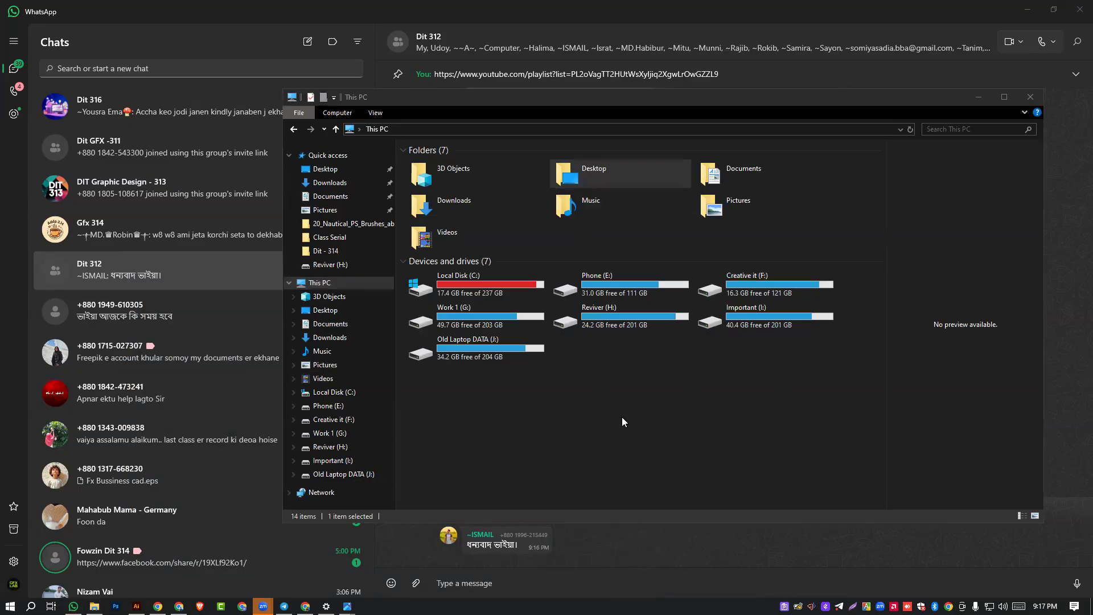
pyautogui.click(1035, 101)
# - Return to the flyer image results in Chrome and preview the Creative School flyer template from GEC Designs
pyautogui.click(1026, 9)
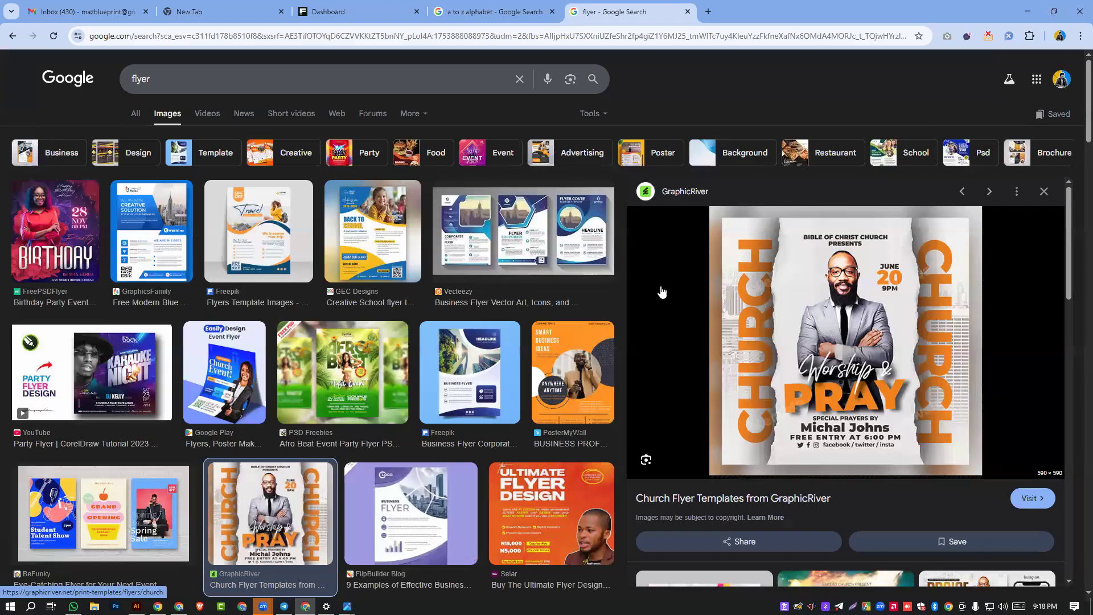
pyautogui.click(370, 244)
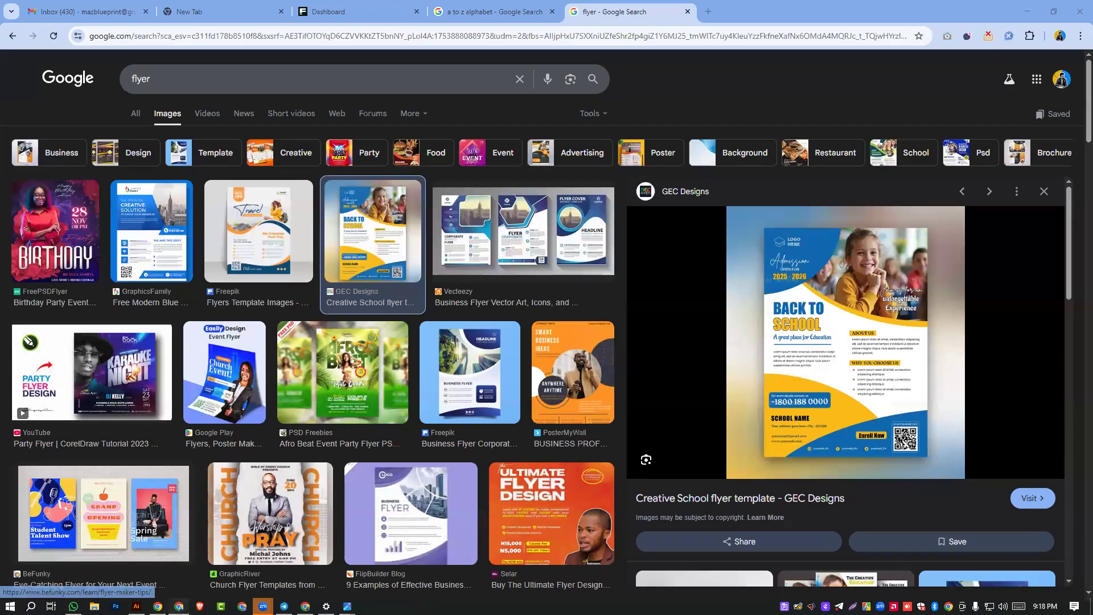
# - Switch to the other Chrome window, open the ChatGPT conversation on most used design fonts and clear the text selection
pyautogui.click(179, 606)
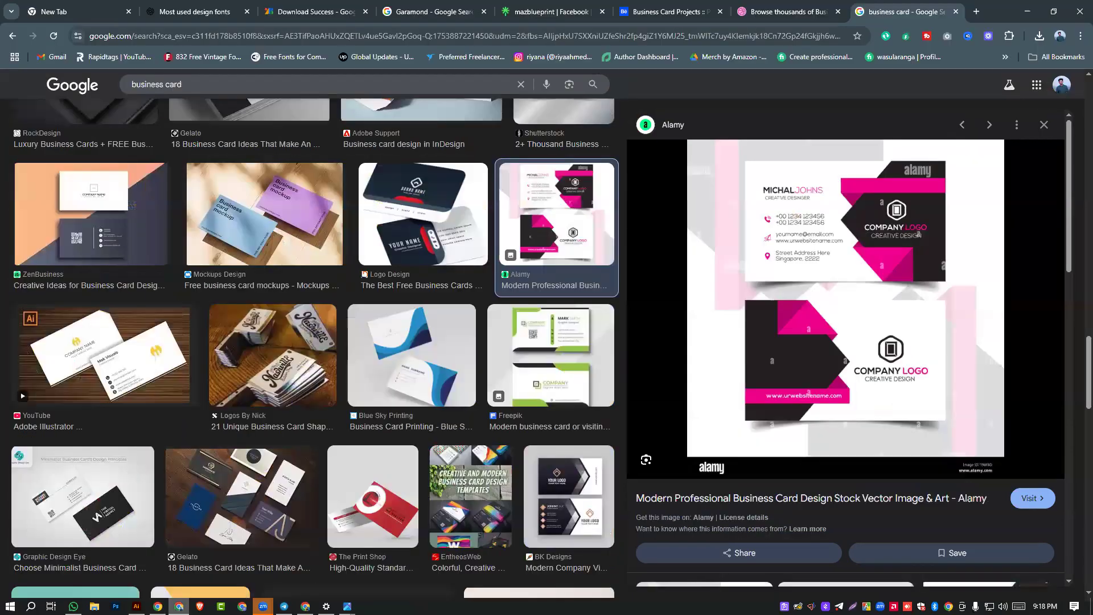
pyautogui.click(171, 10)
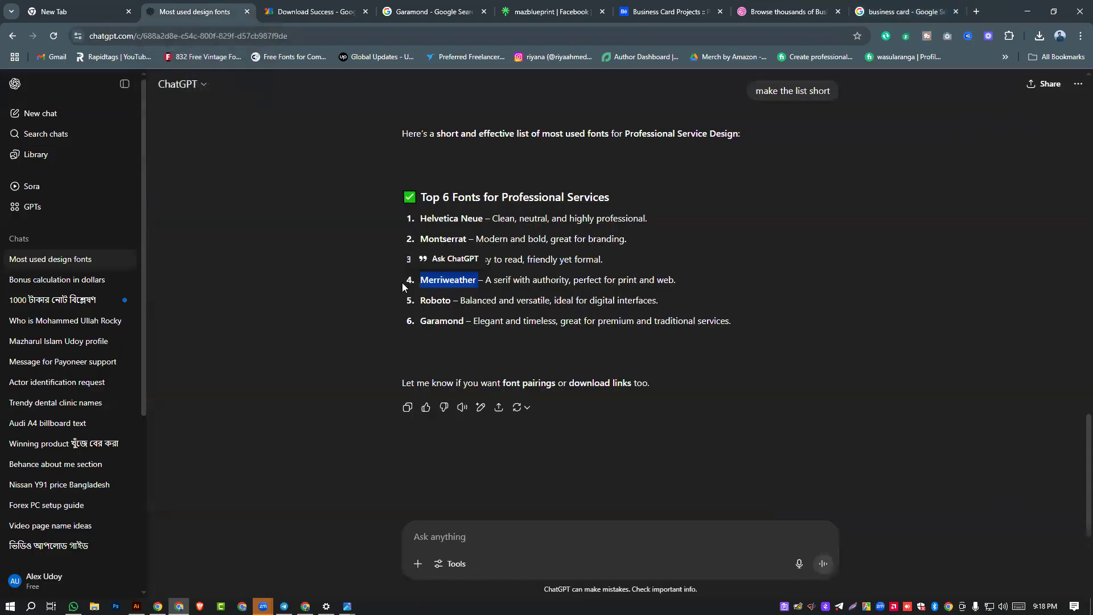
pyautogui.hotkey('alt', 'Tab')
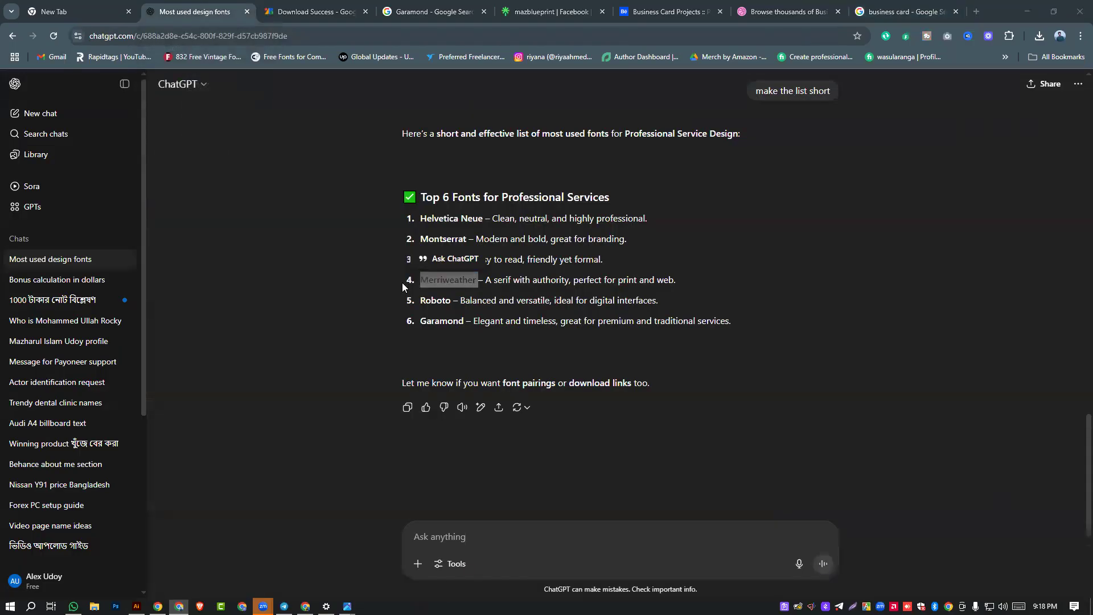
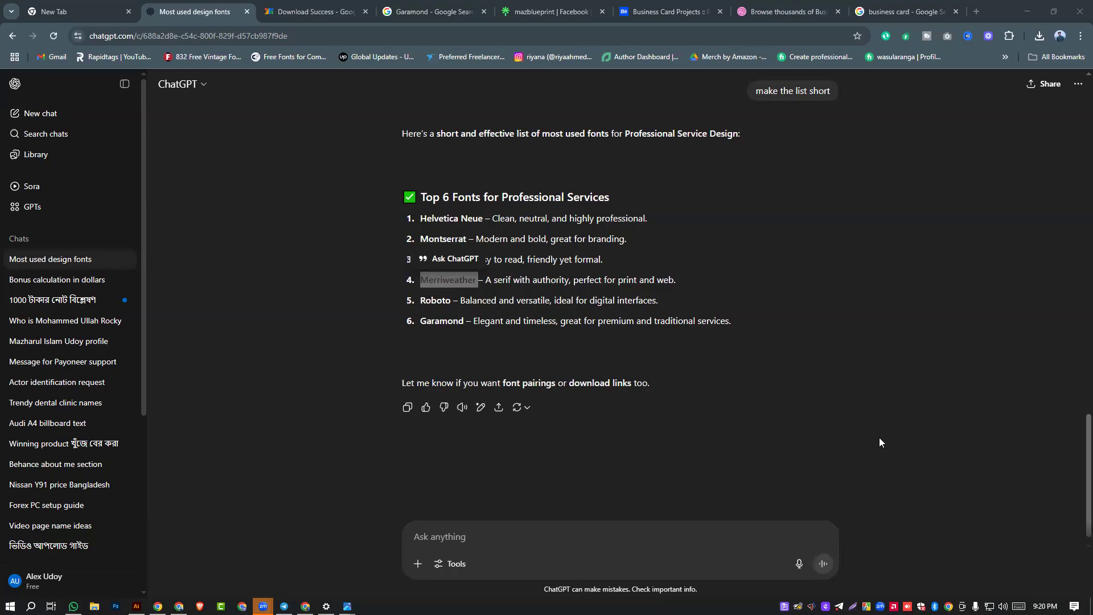
pyautogui.click(715, 207)
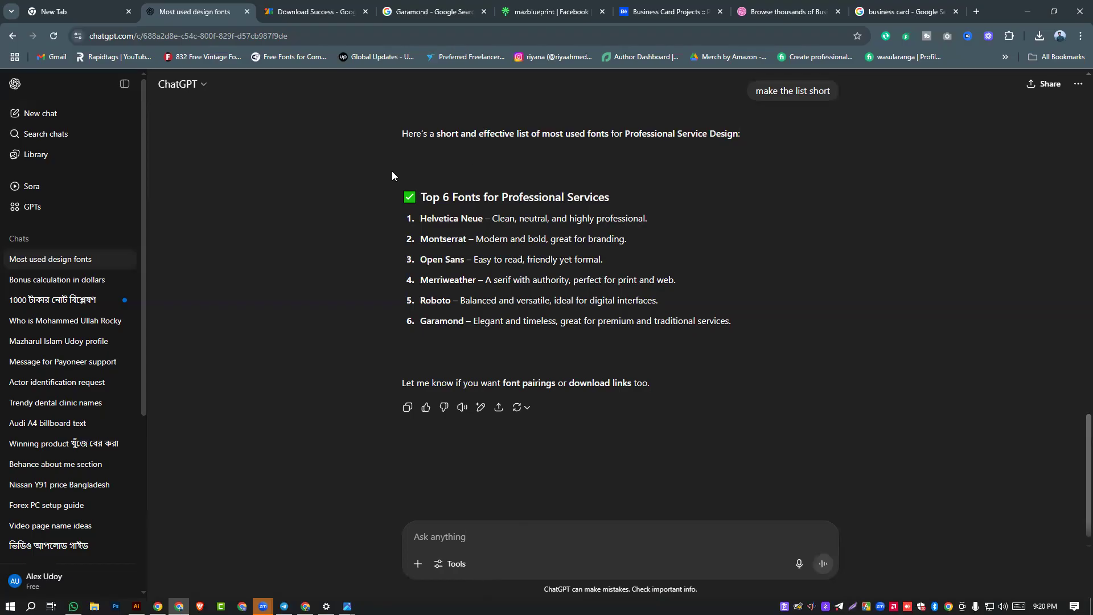
# - Ask ChatGPT for "flyer Font sizes"
pyautogui.click(481, 541)
pyautogui.write('flyte')
pyautogui.press('BackSpace')
pyautogui.press('BackSpace')
pyautogui.write('er ')
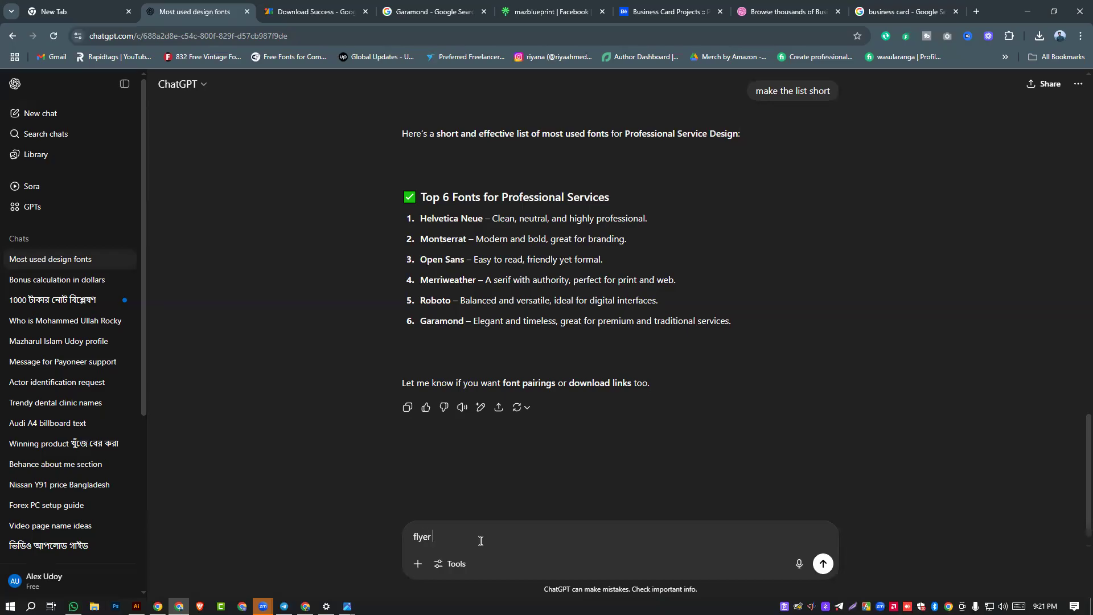
pyautogui.write('Font sizes')
pyautogui.press('Return')
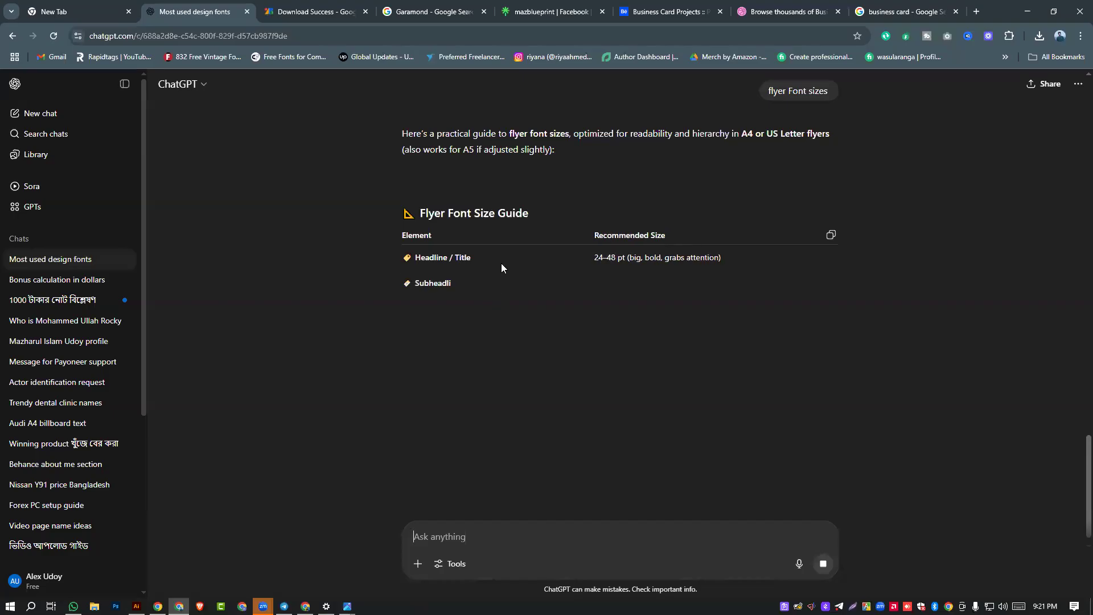
# - Read through the flyer font size guide and tips, highlighting the recommended headline and subheadline sizes
pyautogui.moveTo(607, 257); pyautogui.dragTo(640, 257)
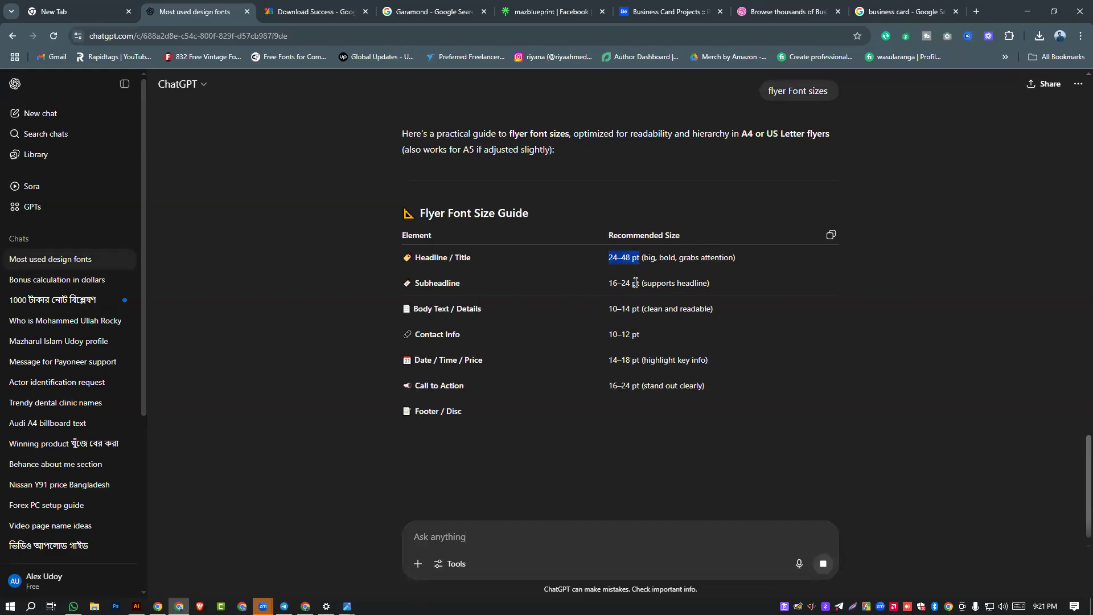
pyautogui.moveTo(608, 283); pyautogui.dragTo(648, 283)
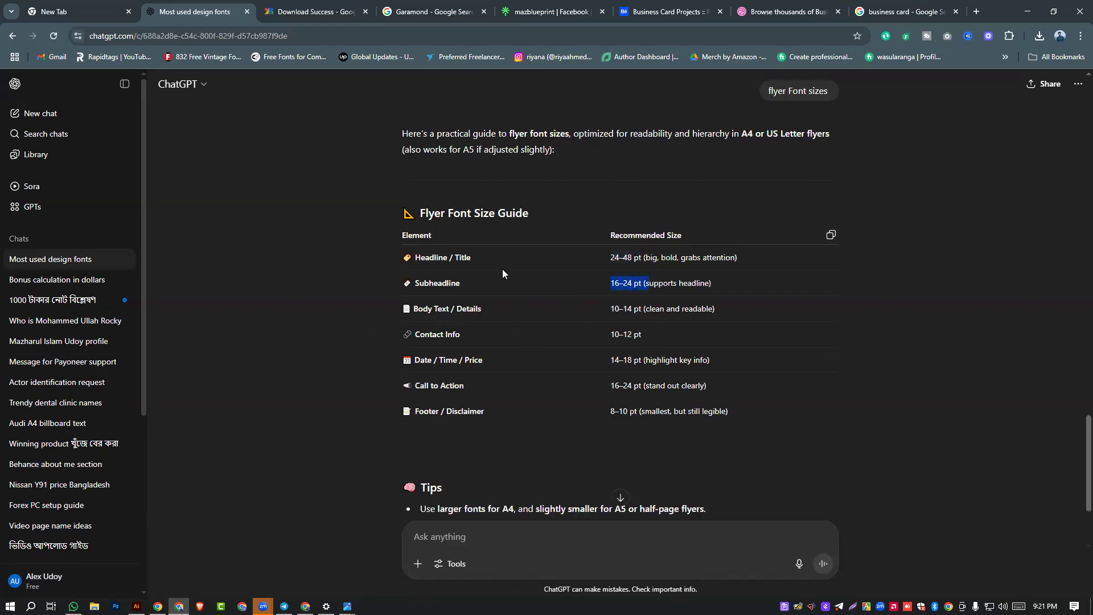
pyautogui.scroll(-3, 502, 269)
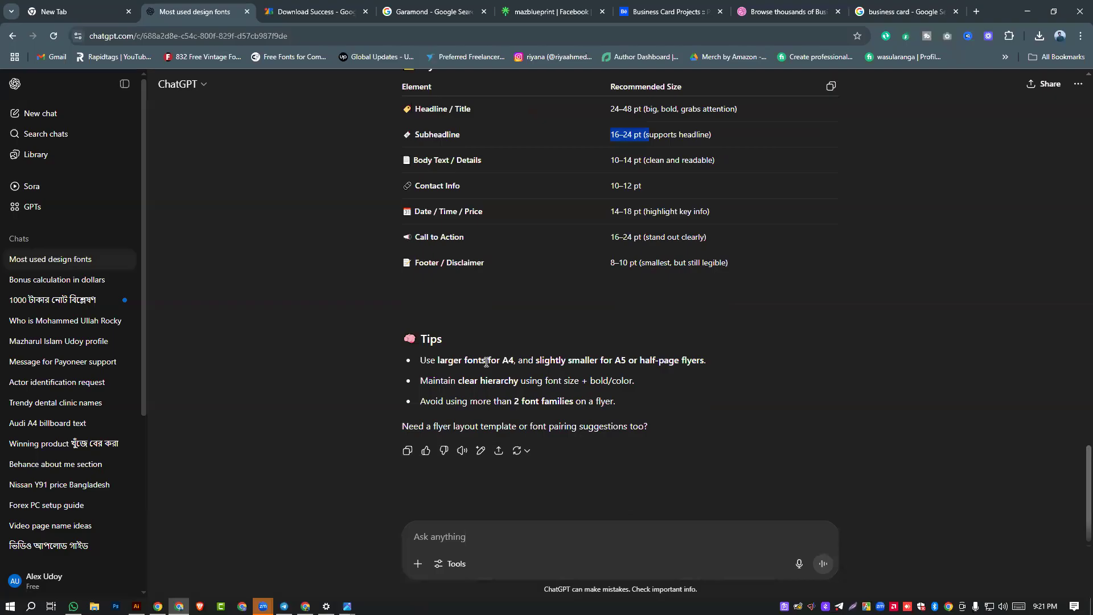
pyautogui.scroll(5, 486, 362)
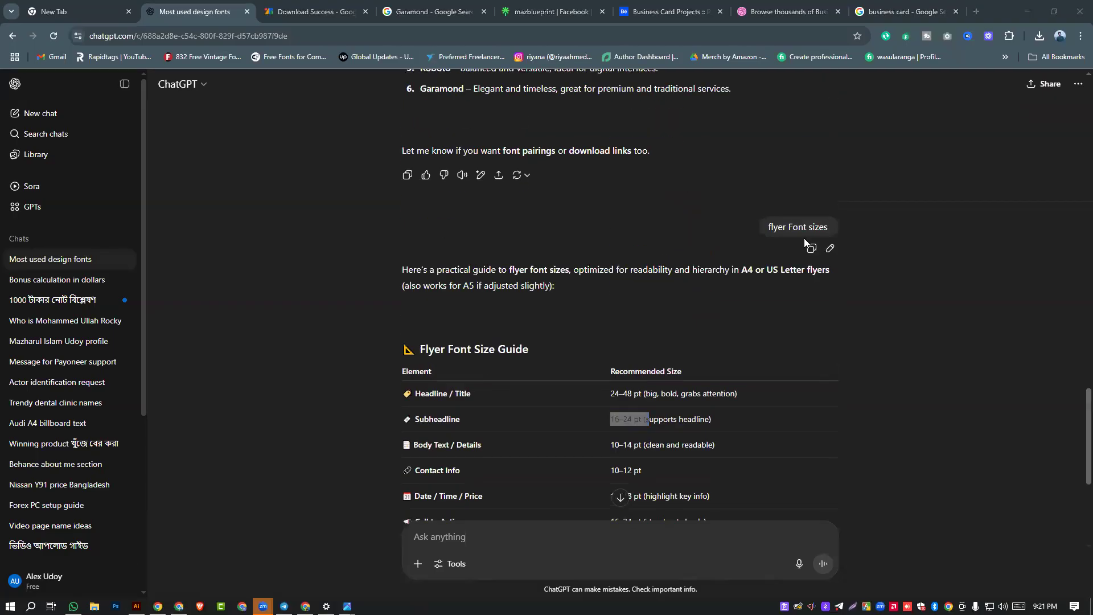
pyautogui.scroll(-5, 753, 264)
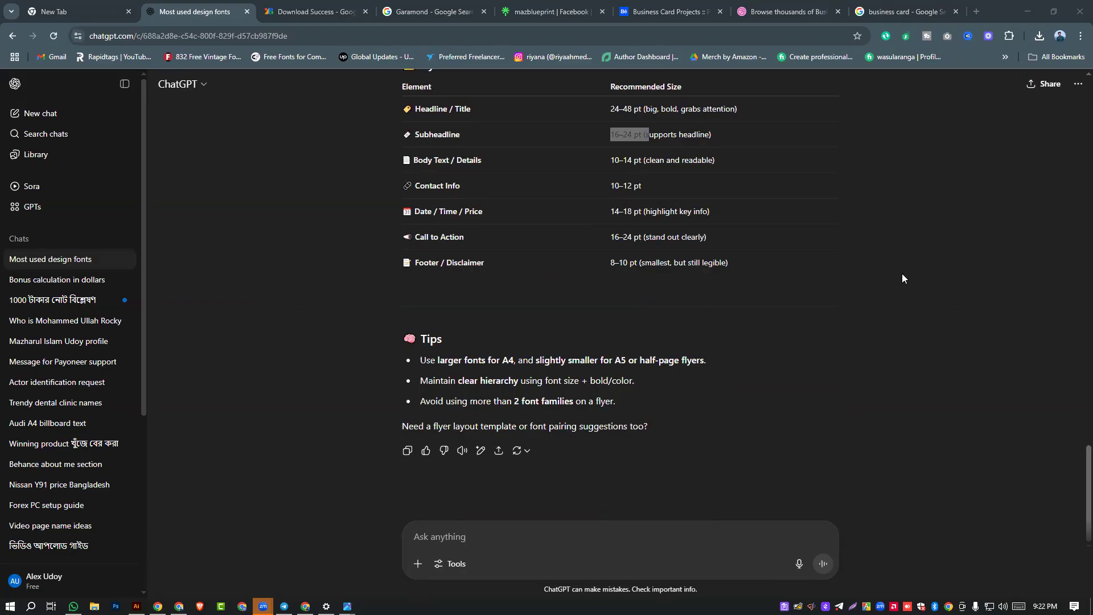
pyautogui.scroll(2, 893, 256)
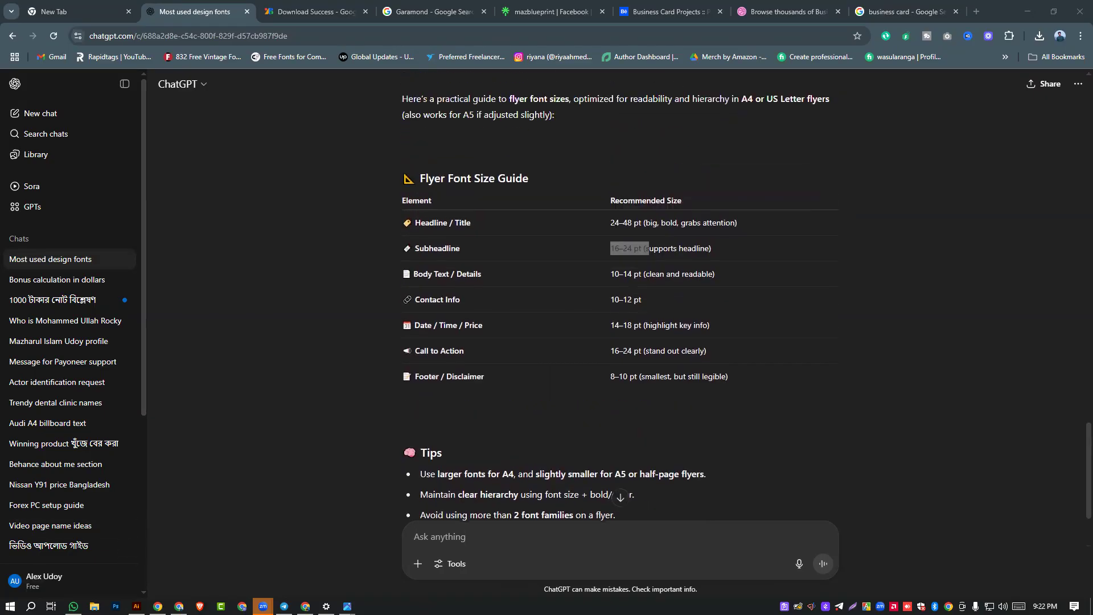
# - Switch to the other Chrome window and review the color, font and mockup sections of Research-Design-Color-mockup-Fonts.pdf
pyautogui.click(158, 605)
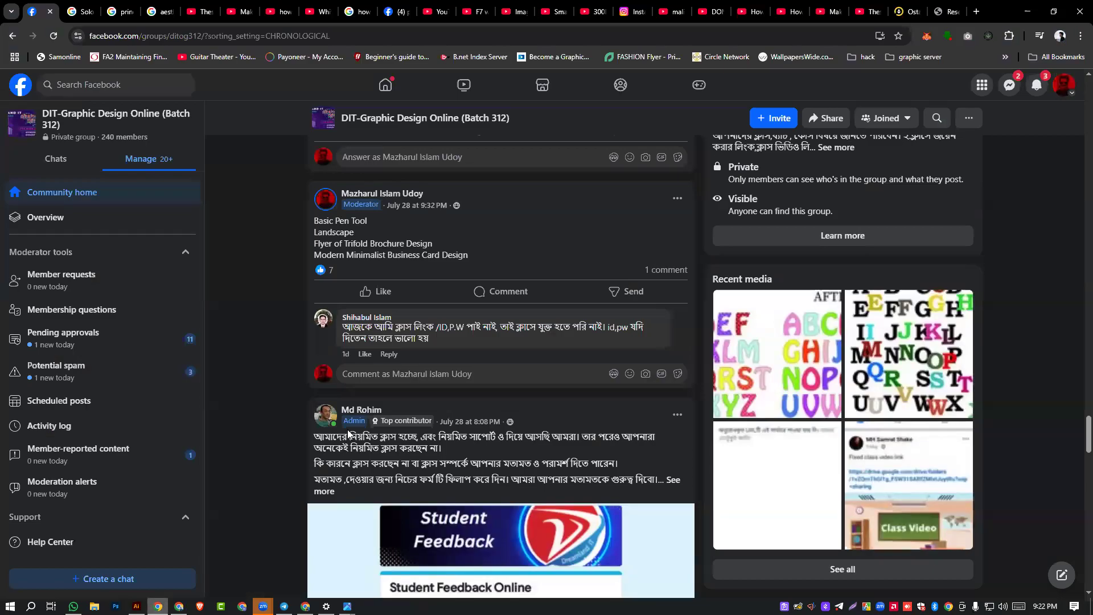
pyautogui.click(948, 5)
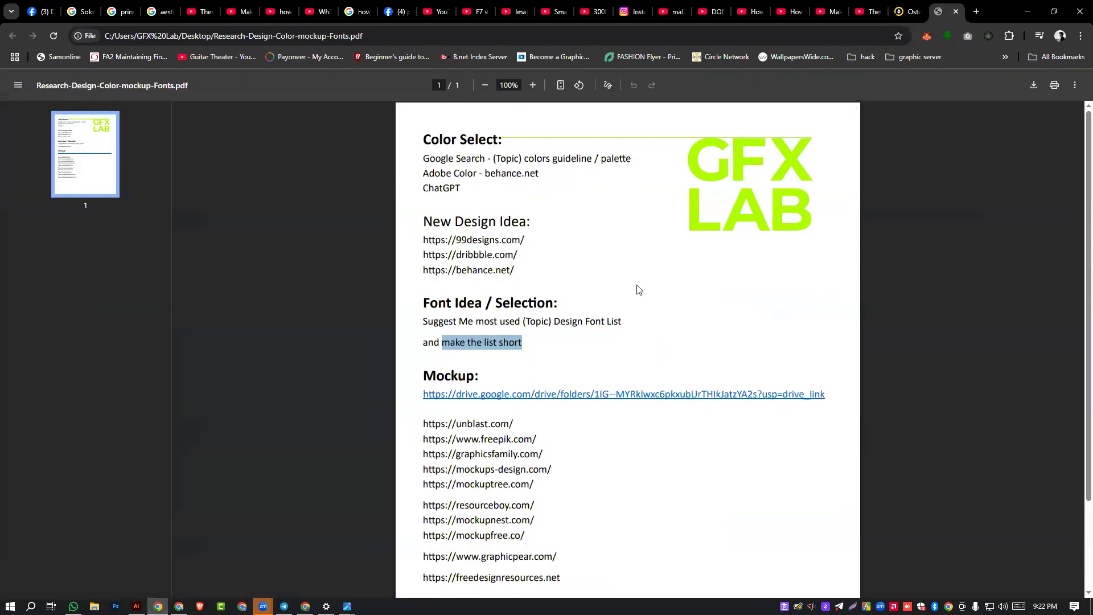
pyautogui.scroll(-2, 634, 288)
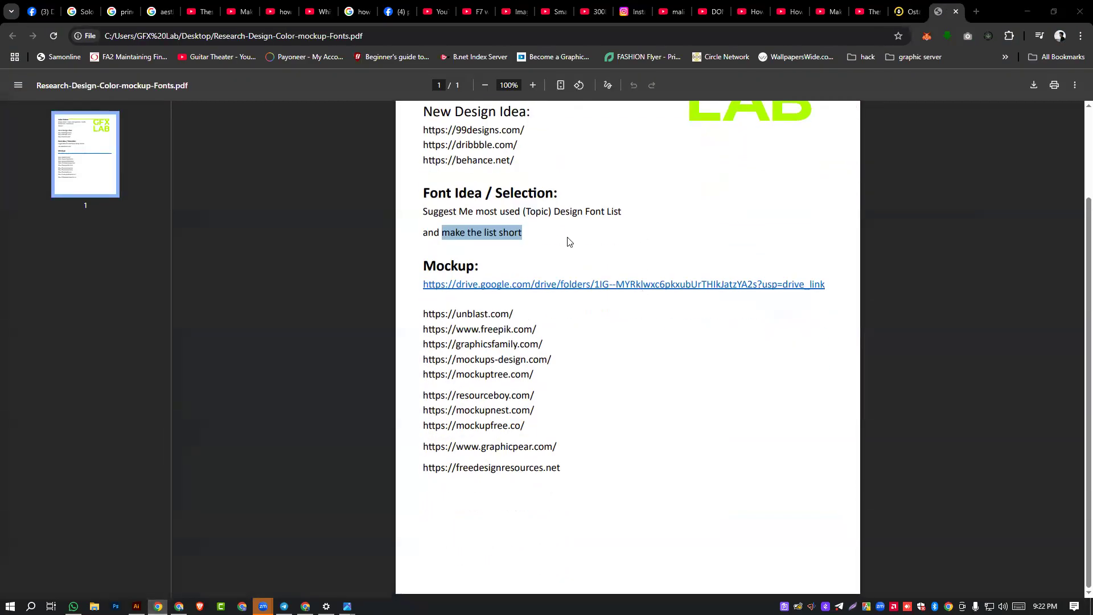
pyautogui.scroll(2, 566, 239)
pyautogui.click(426, 154)
pyautogui.moveTo(426, 155); pyautogui.dragTo(567, 174)
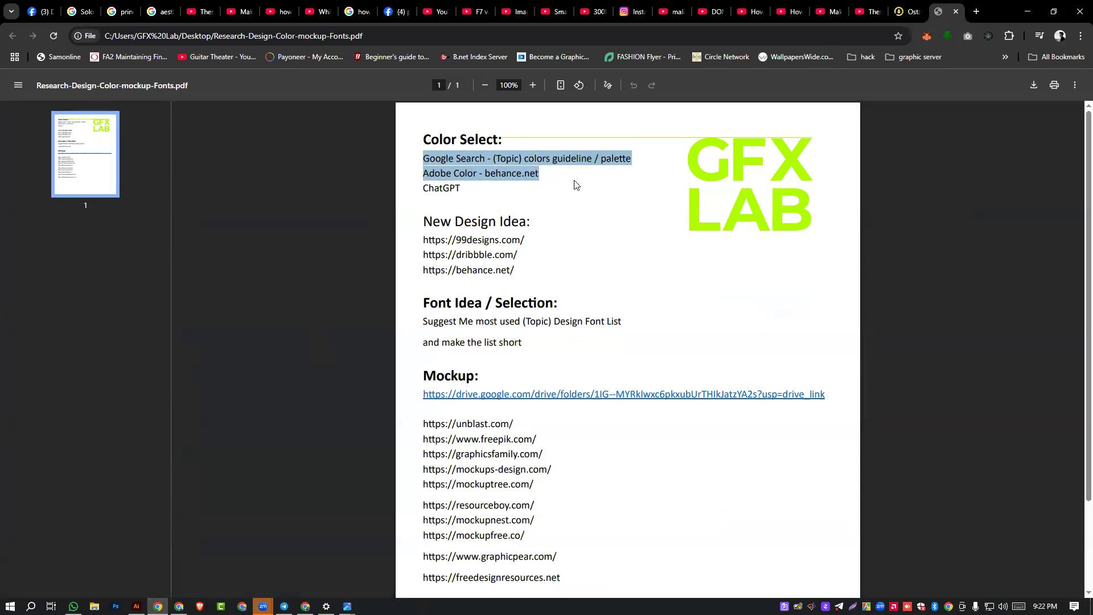
pyautogui.click(439, 210)
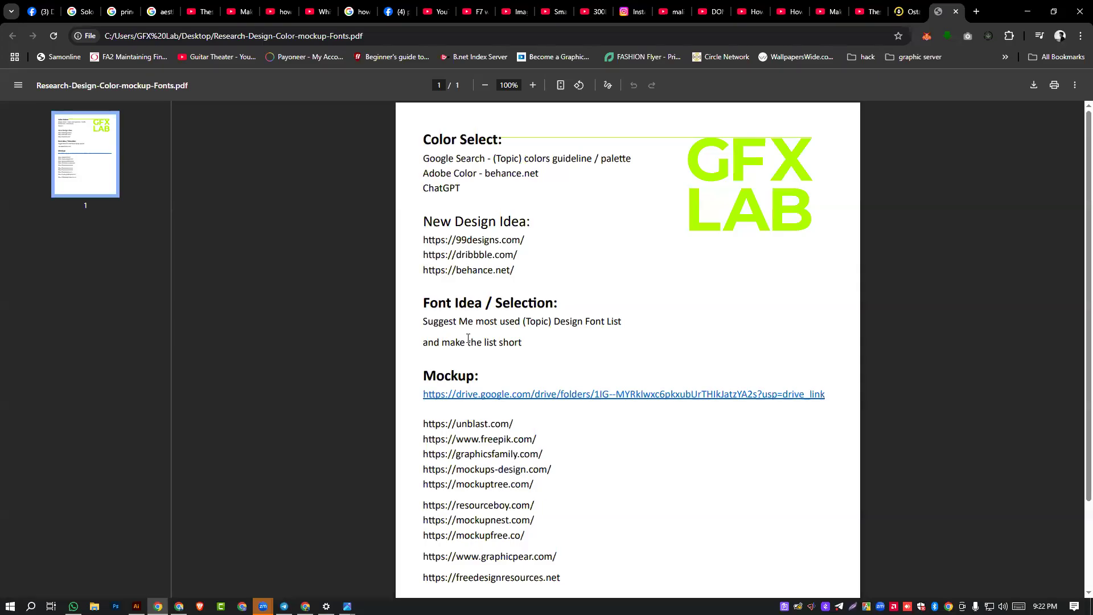
pyautogui.scroll(-1, 467, 338)
pyautogui.moveTo(424, 183); pyautogui.dragTo(514, 217)
pyautogui.moveTo(424, 264); pyautogui.dragTo(515, 288)
pyautogui.scroll(1, 511, 237)
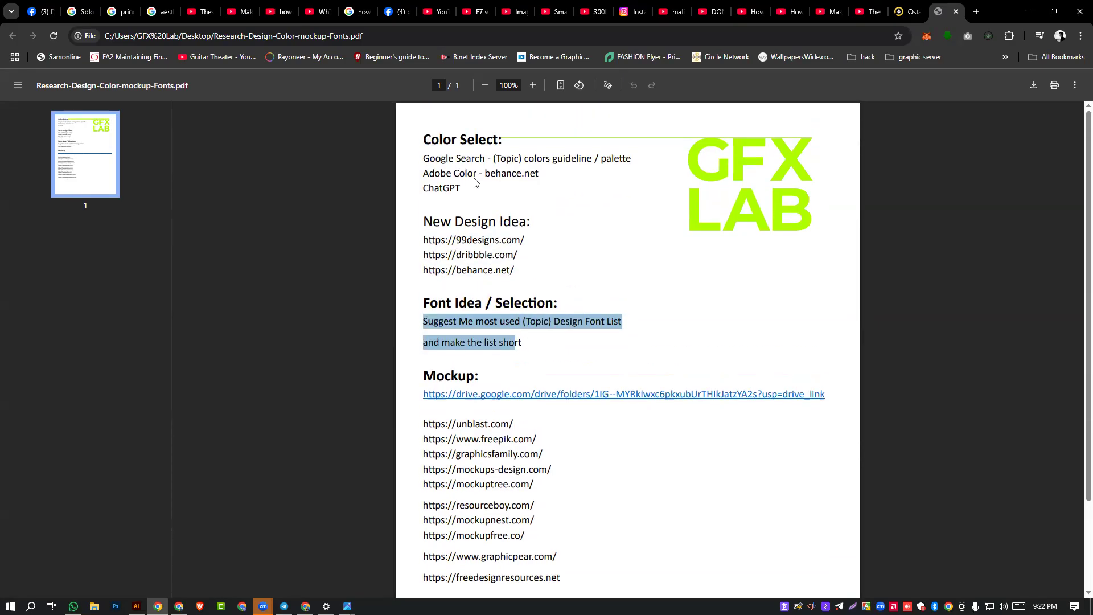
# - Copy the text "Adobe Color" from the PDF's Color Select section
pyautogui.moveTo(423, 173); pyautogui.dragTo(478, 180)
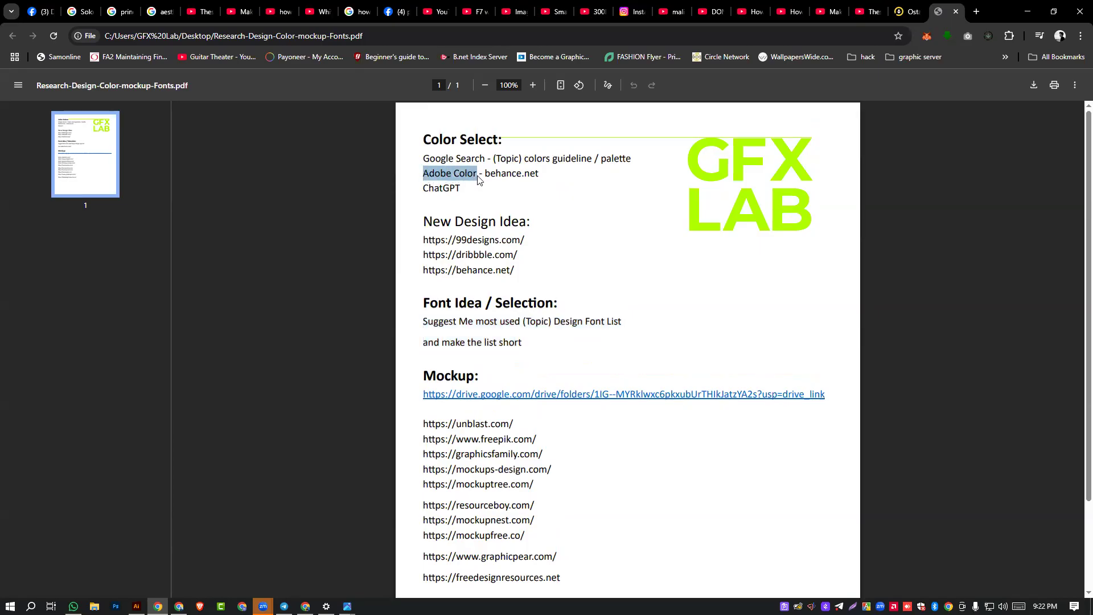
pyautogui.rightClick(470, 174)
pyautogui.tripleClick(451, 172)
pyautogui.moveTo(478, 174); pyautogui.dragTo(423, 175)
pyautogui.press('super+c')
pyautogui.rightClick(424, 174)
pyautogui.click(251, 512)
# - Search for the copied "Adobe Color" in the ChatGPT window's tab, open the Adobe Color site and dismiss its What's New notice
pyautogui.click(179, 606)
pyautogui.rightClick(398, 36)
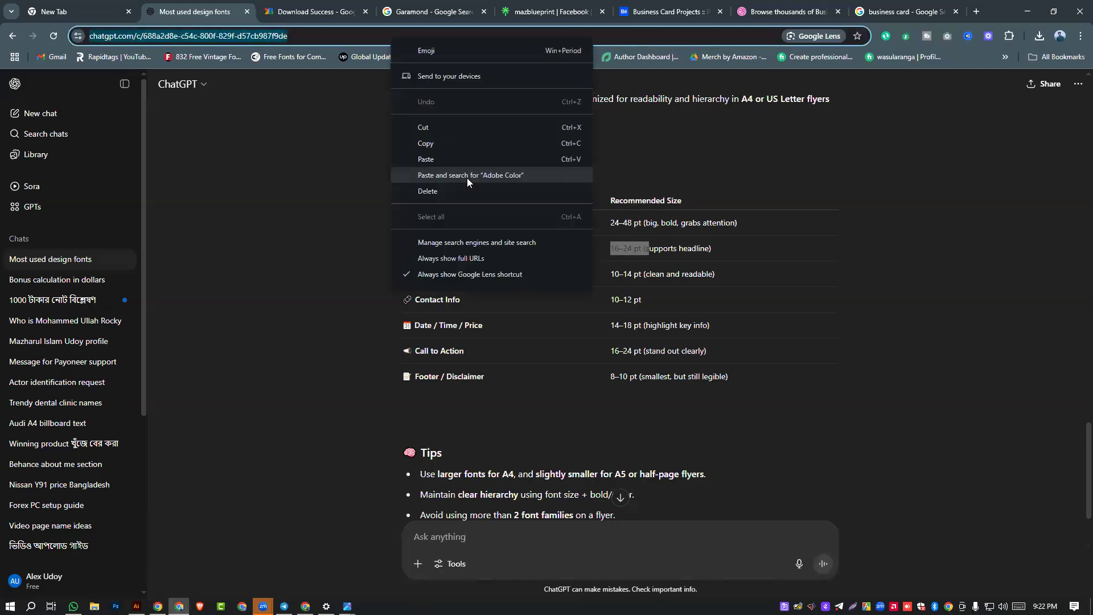
pyautogui.click(467, 177)
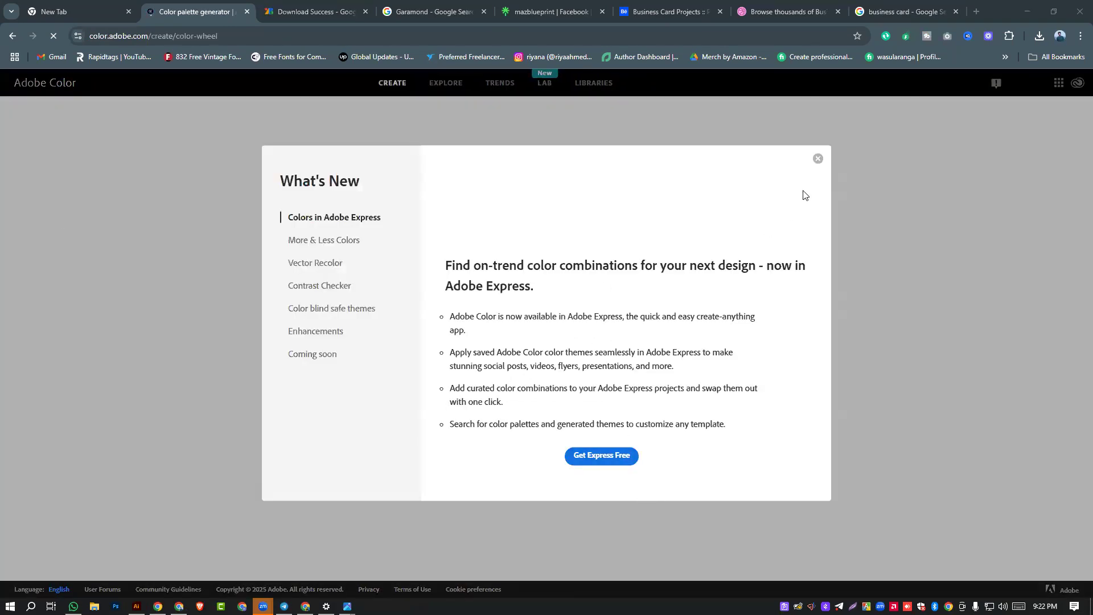
pyautogui.click(818, 159)
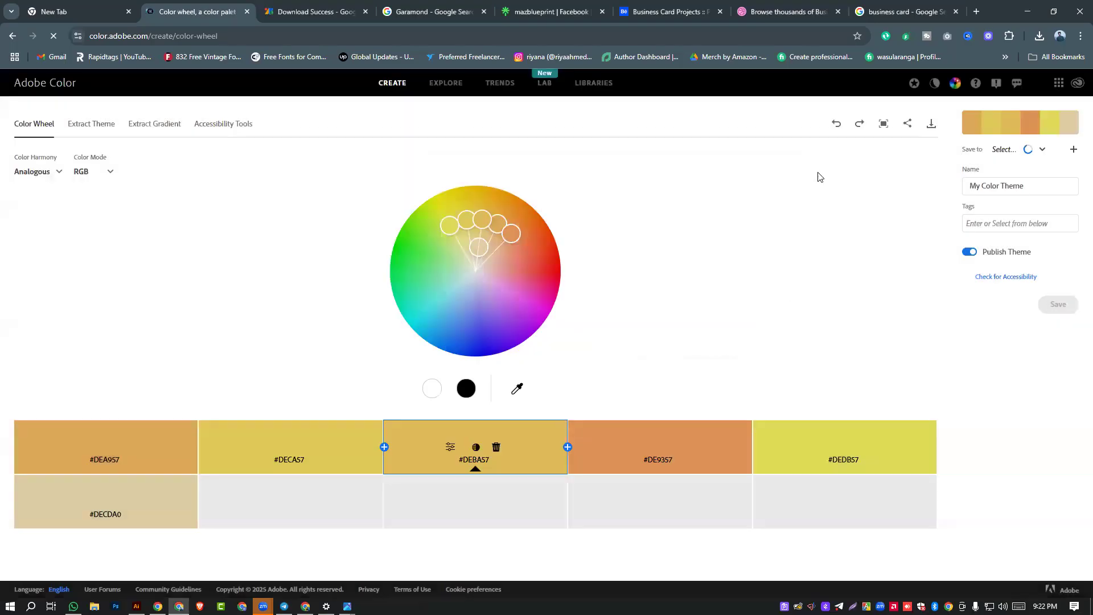
# - Search Adobe Color's Explore page for "office" color themes
pyautogui.click(450, 89)
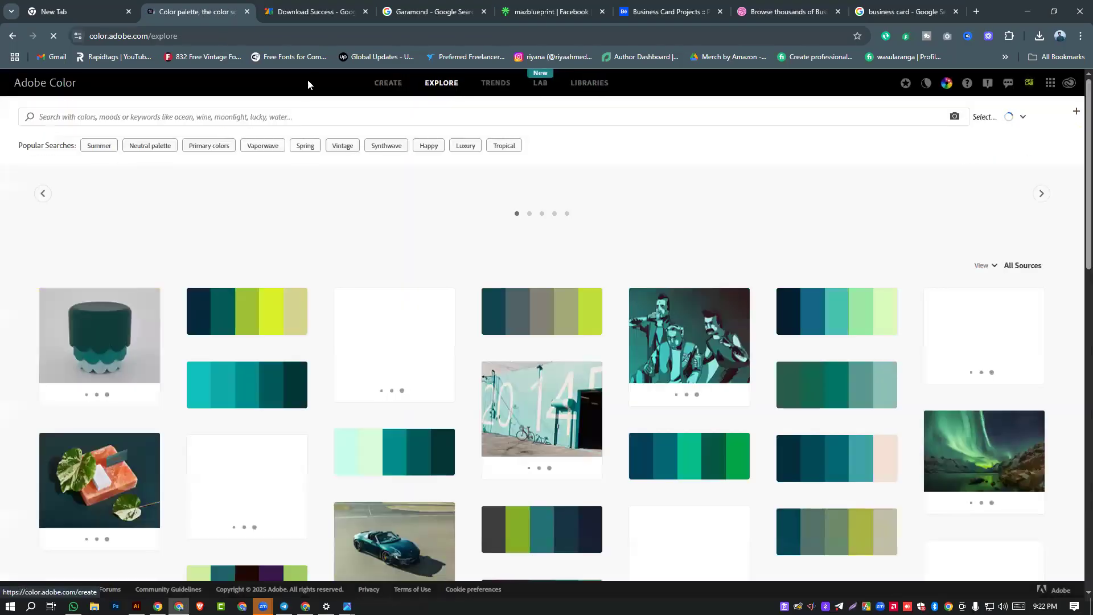
pyautogui.click(304, 120)
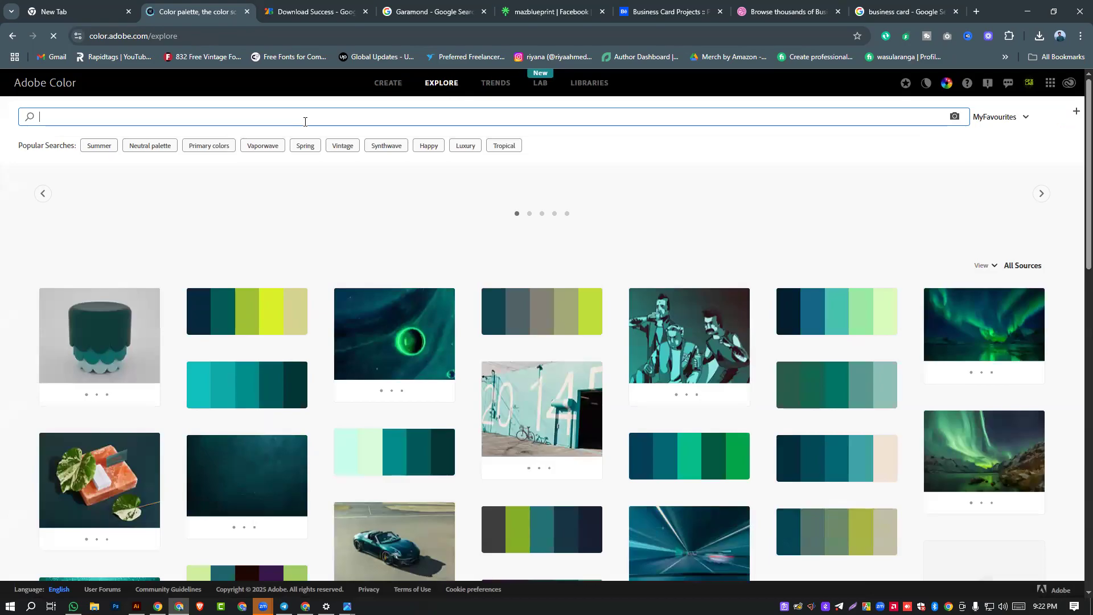
pyautogui.write('office')
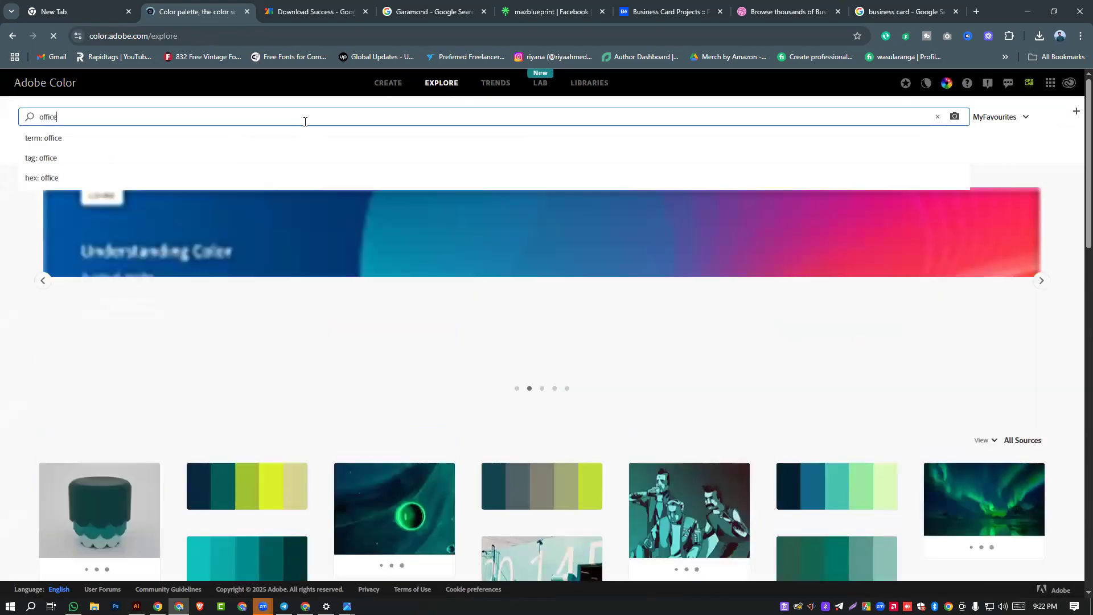
pyautogui.press('Return')
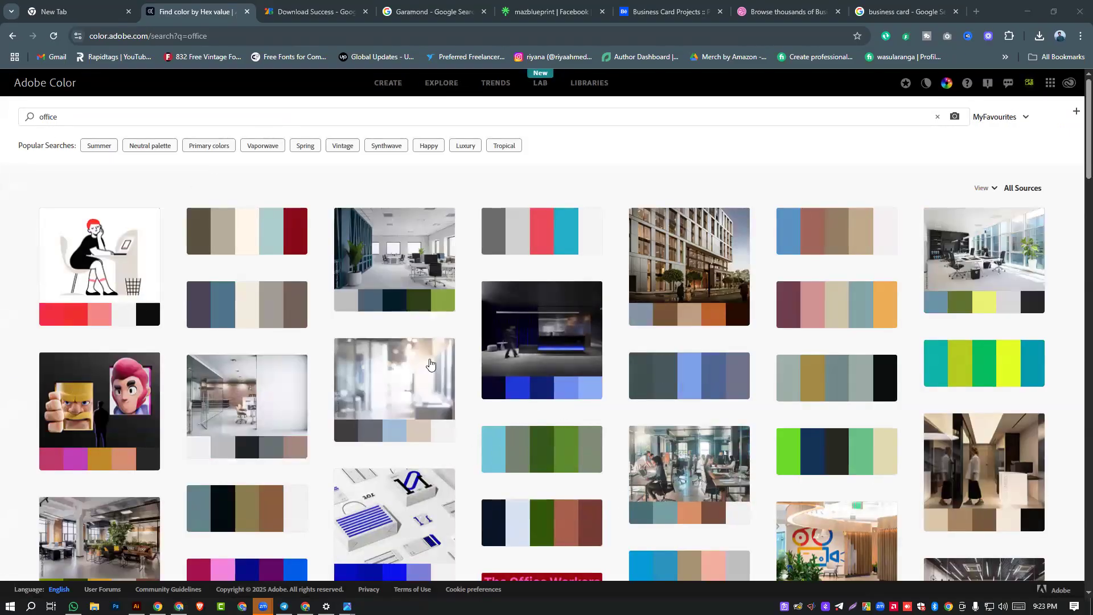
# - Browse the office themes and open the palette extracted from the modern white and blue open space office interior
pyautogui.moveTo(380, 286)
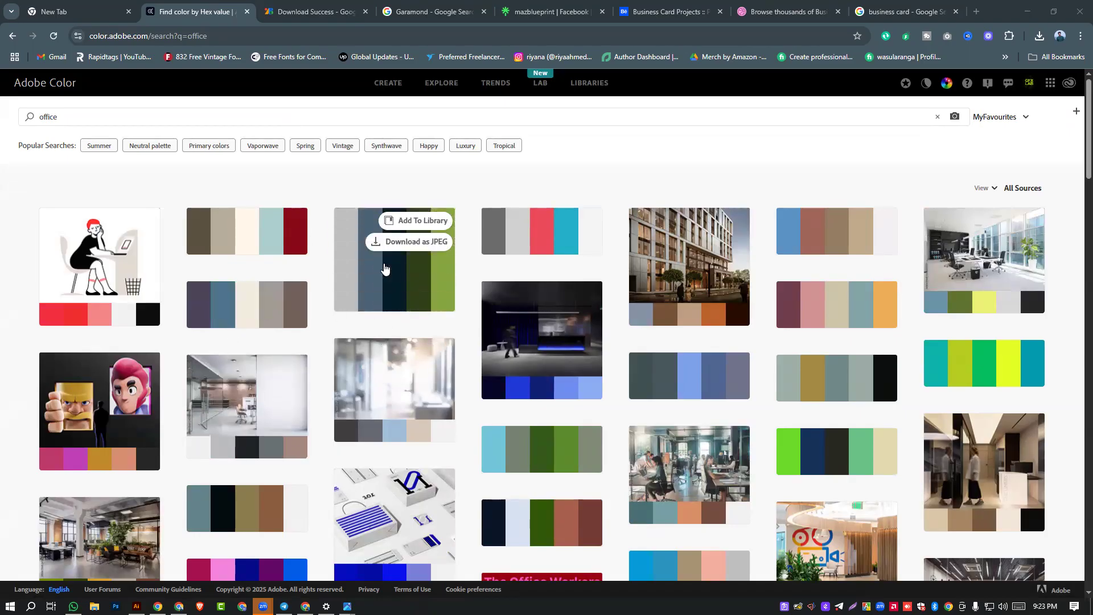
pyautogui.scroll(-2, 398, 251)
pyautogui.scroll(2, 410, 239)
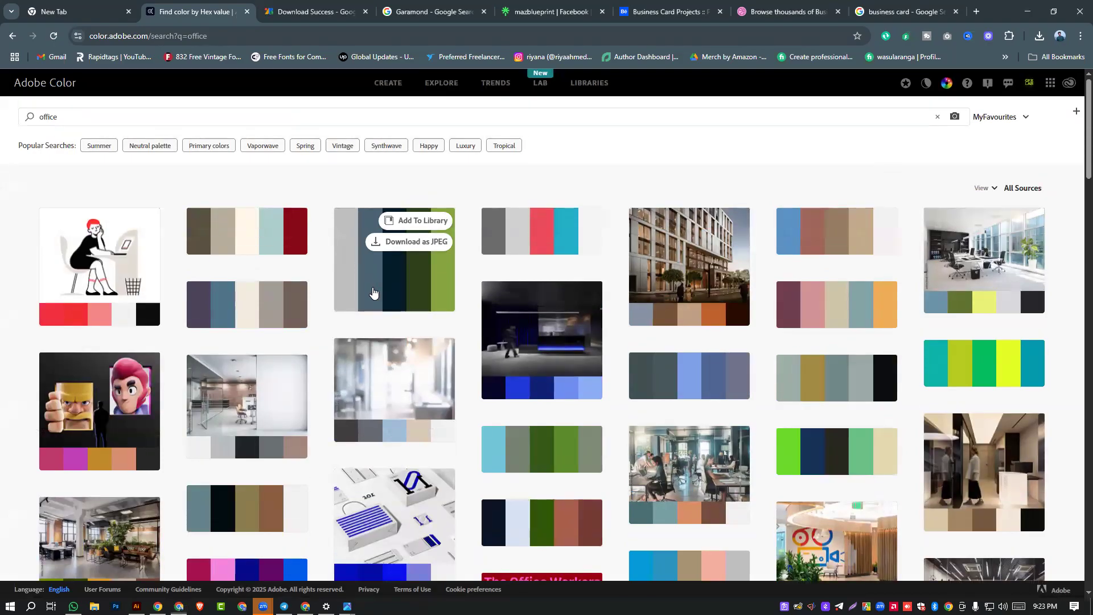
pyautogui.click(373, 293)
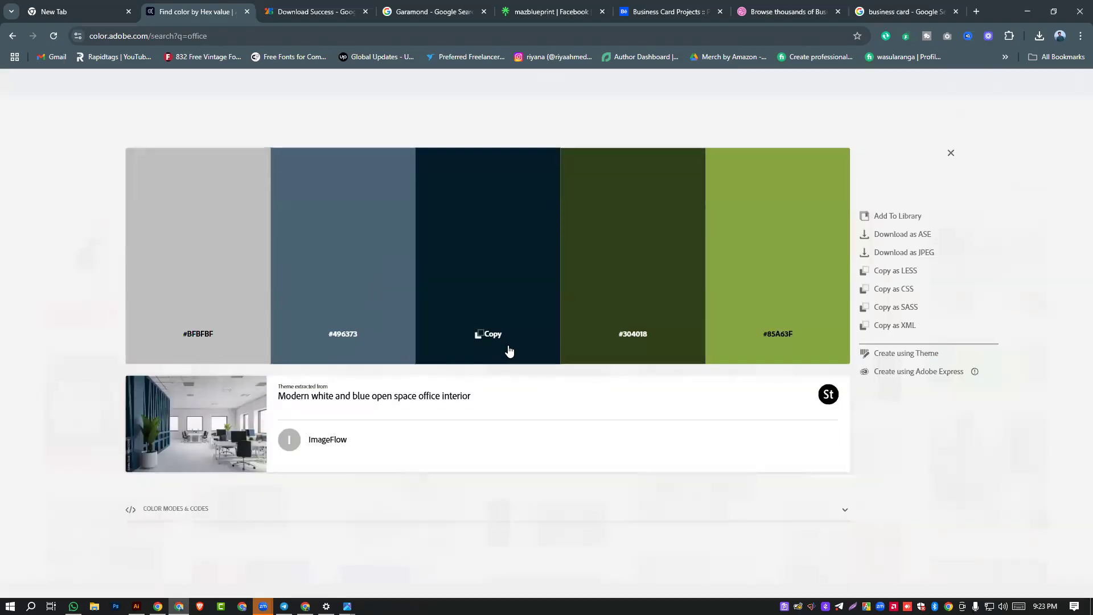
# - Return to the ChatGPT conversation and ask for "Office color hexa code"
pyautogui.hotkey('alt', 'Tab')
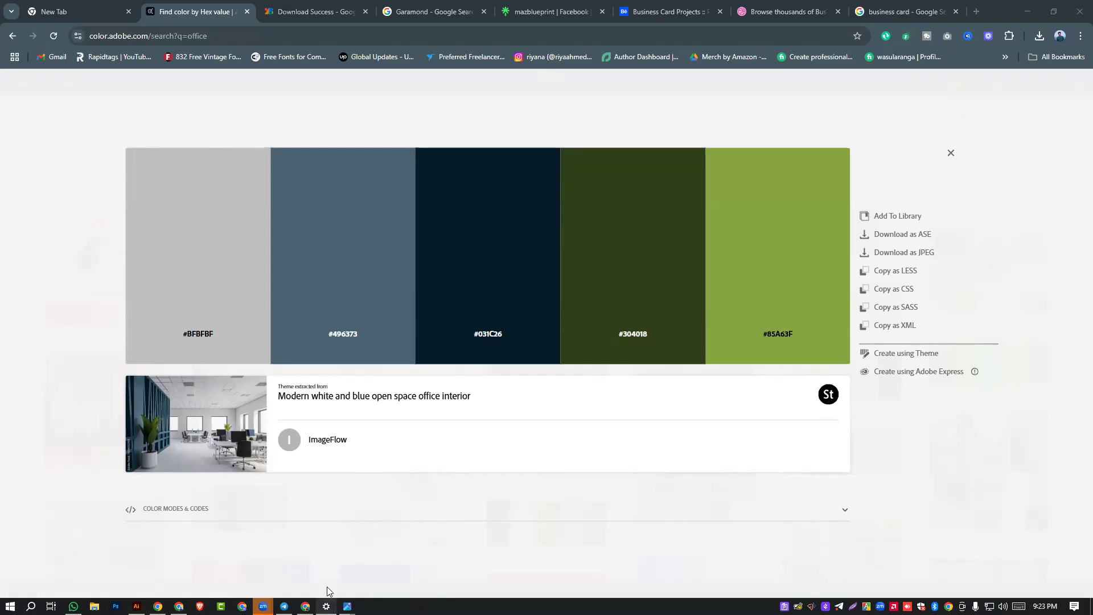
pyautogui.hotkey('alt', 'Left')
pyautogui.hotkey('alt', 'Left')
pyautogui.hotkey('alt', 'Left')
pyautogui.hotkey('alt', 'Left')
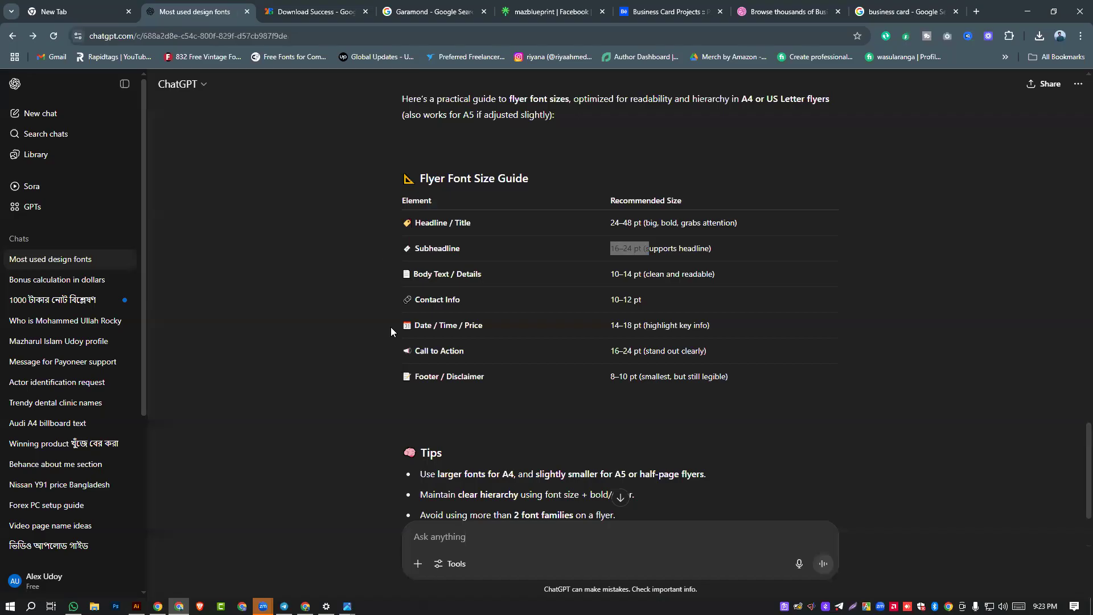
pyautogui.scroll(-2, 487, 532)
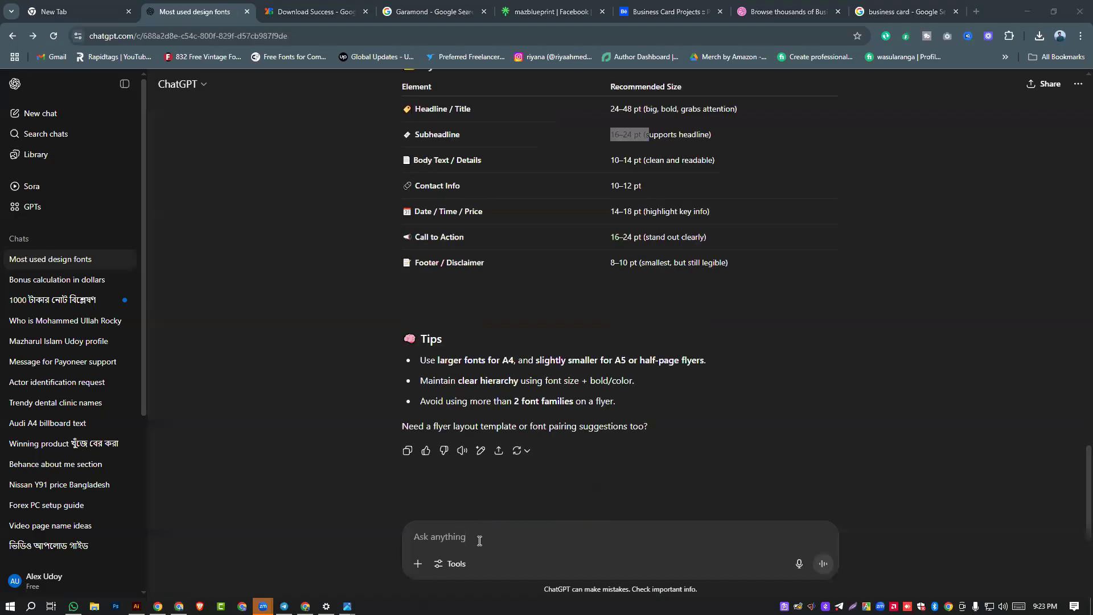
pyautogui.click(479, 541)
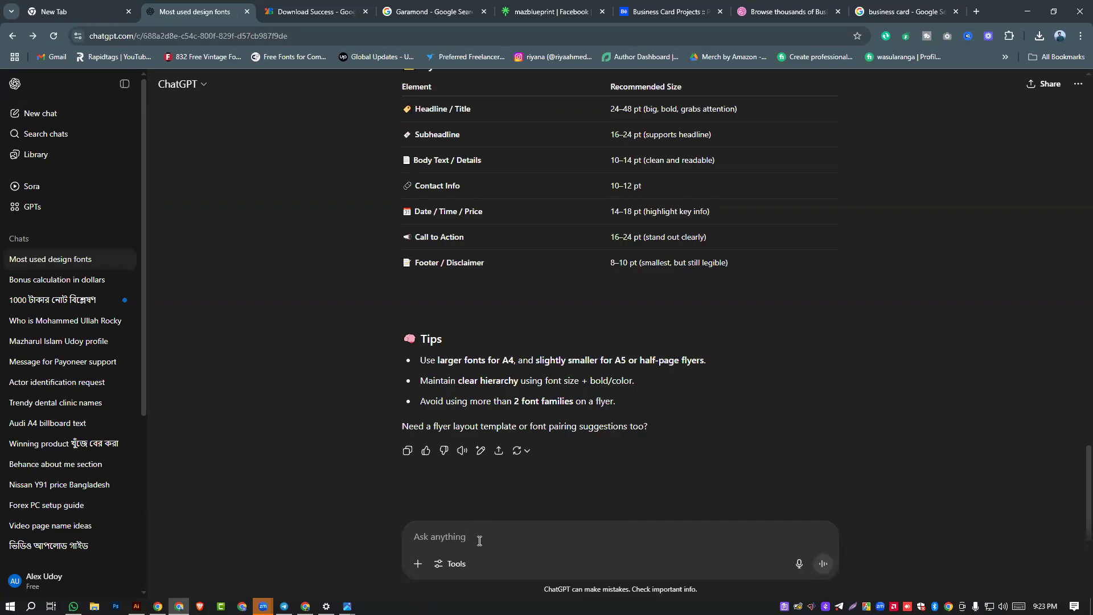
pyautogui.write('Office color hexa code')
pyautogui.press('Return')
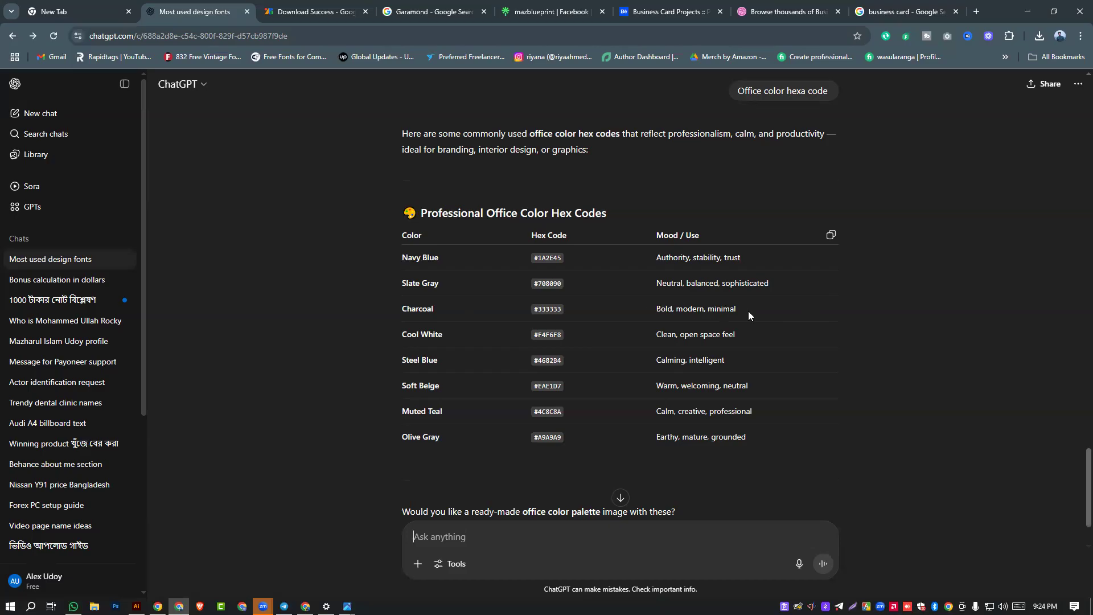
# - Copy the Charcoal hex code #333333 from the ChatGPT table and switch to Illustrator
pyautogui.moveTo(537, 311); pyautogui.dragTo(568, 311)
pyautogui.rightClick(552, 311)
pyautogui.click(591, 321)
pyautogui.click(137, 606)
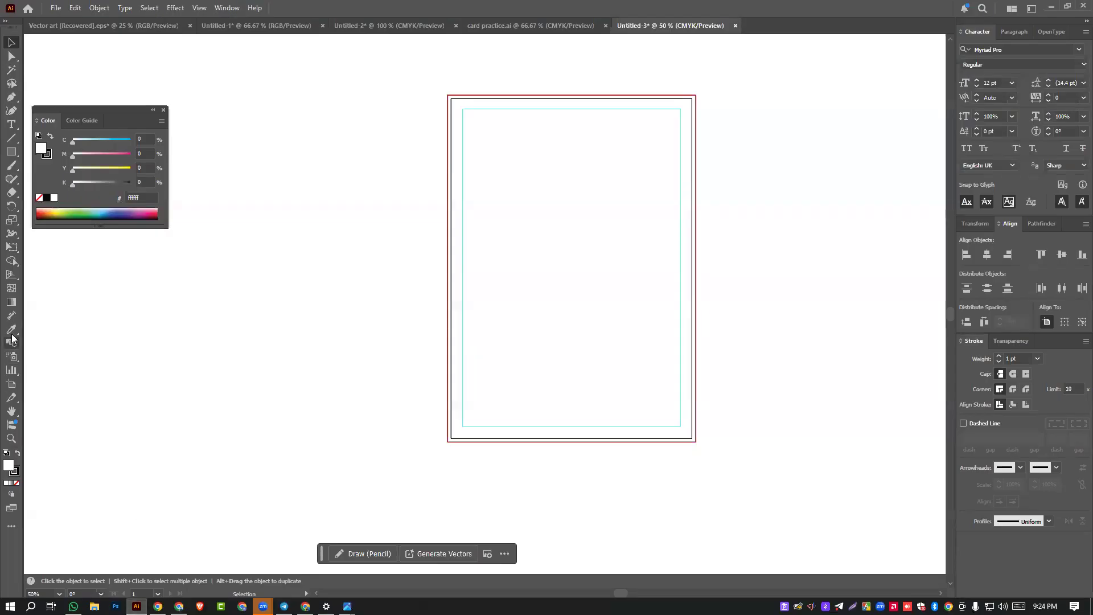
# - Draw a portrait rectangle inside the artboard's margin guides and set its fill to hex 333333
pyautogui.click(11, 151)
pyautogui.moveTo(538, 228); pyautogui.dragTo(640, 356)
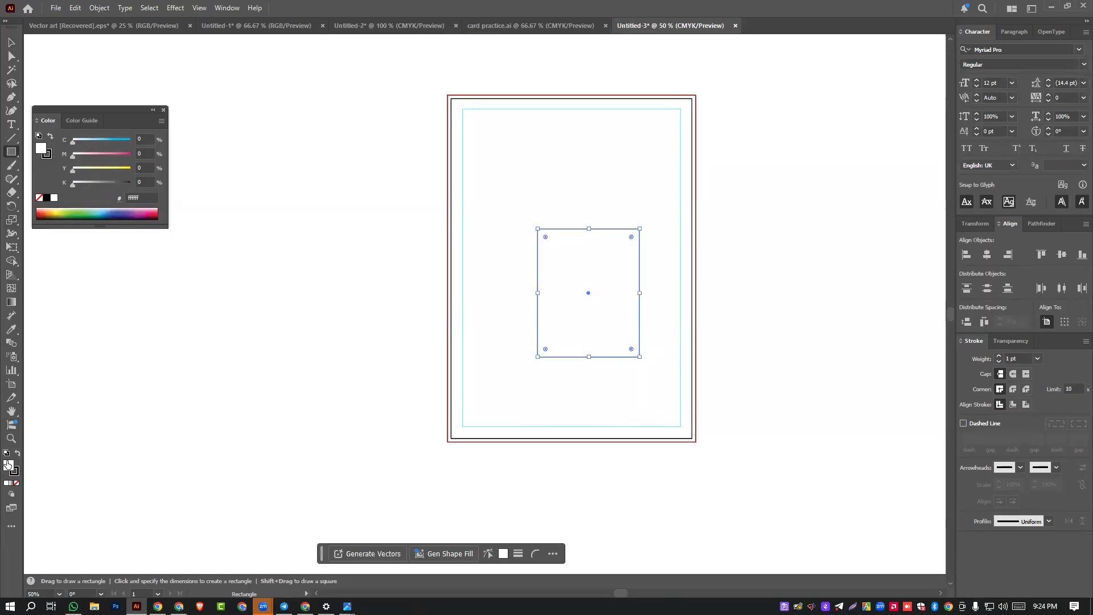
pyautogui.doubleClick(8, 467)
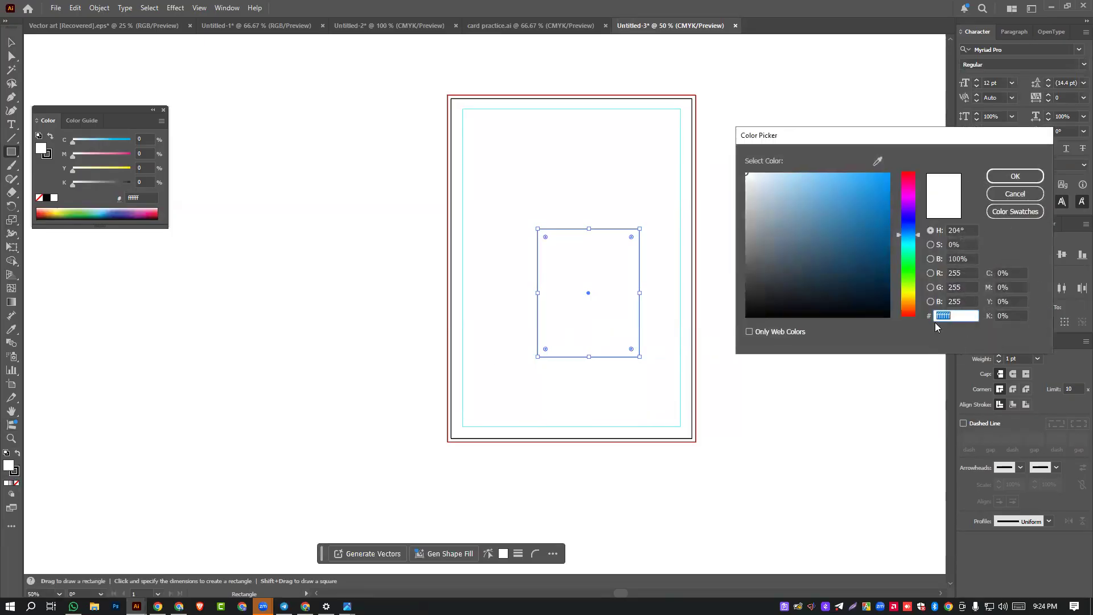
pyautogui.write('333333')
pyautogui.click(1014, 176)
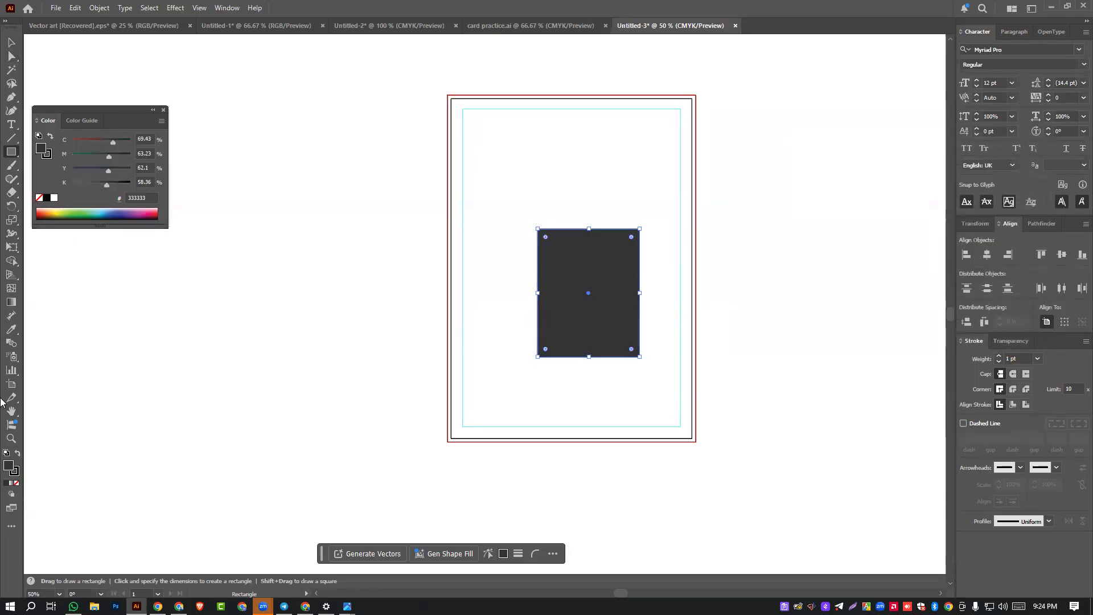
# - Move the charcoal rectangle off the artboard into the empty canvas on its right side
pyautogui.click(12, 41)
pyautogui.moveTo(609, 317); pyautogui.dragTo(791, 309)
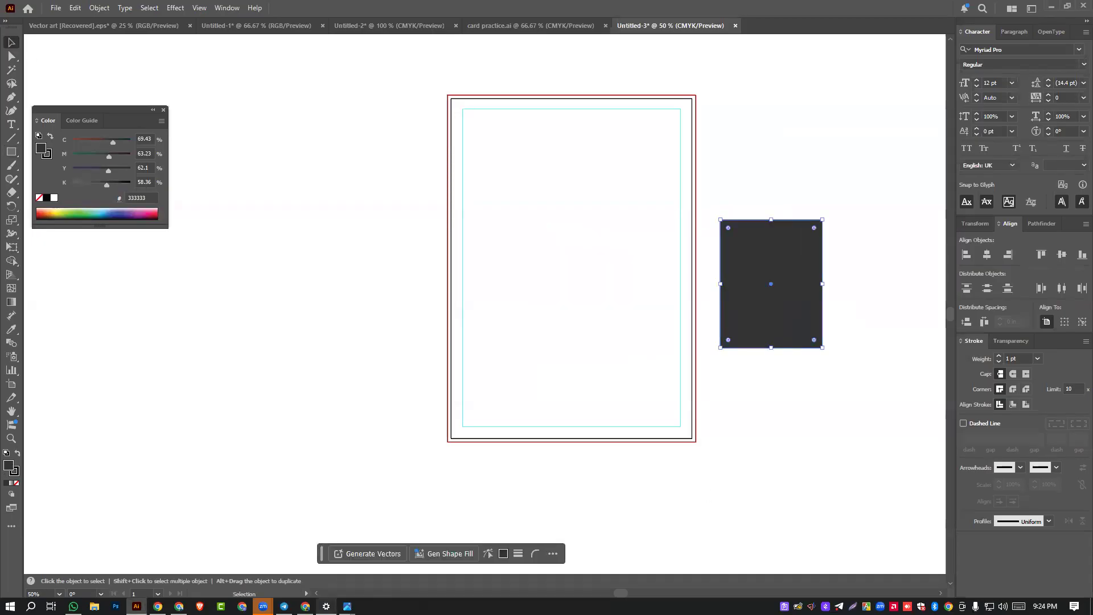
# - Close both open preview windows of the card practice-01.png image
pyautogui.moveTo(326, 605)
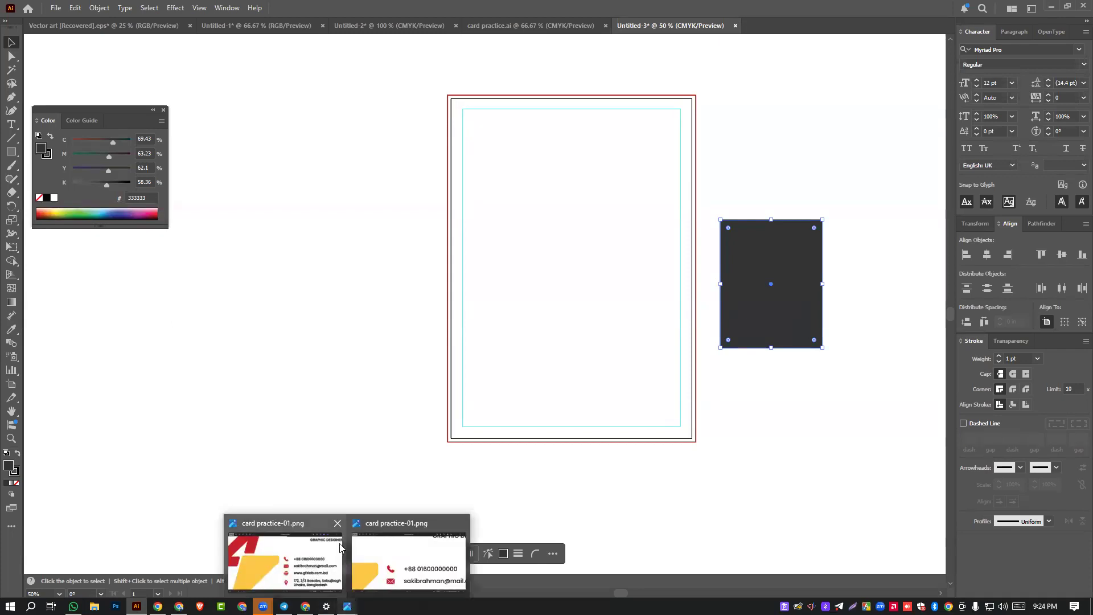
pyautogui.click(338, 523)
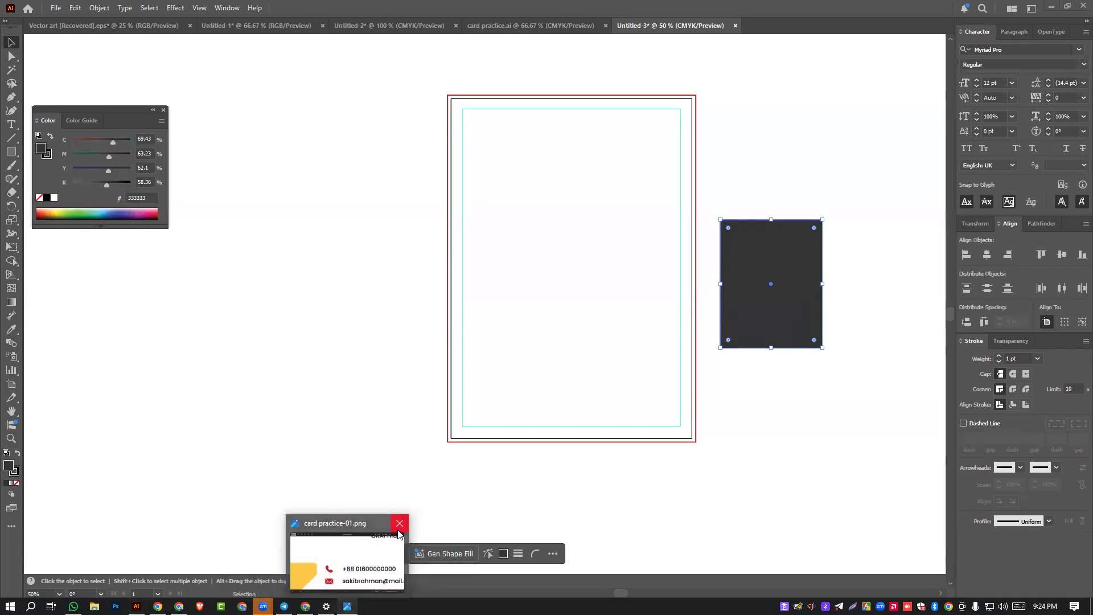
pyautogui.click(398, 529)
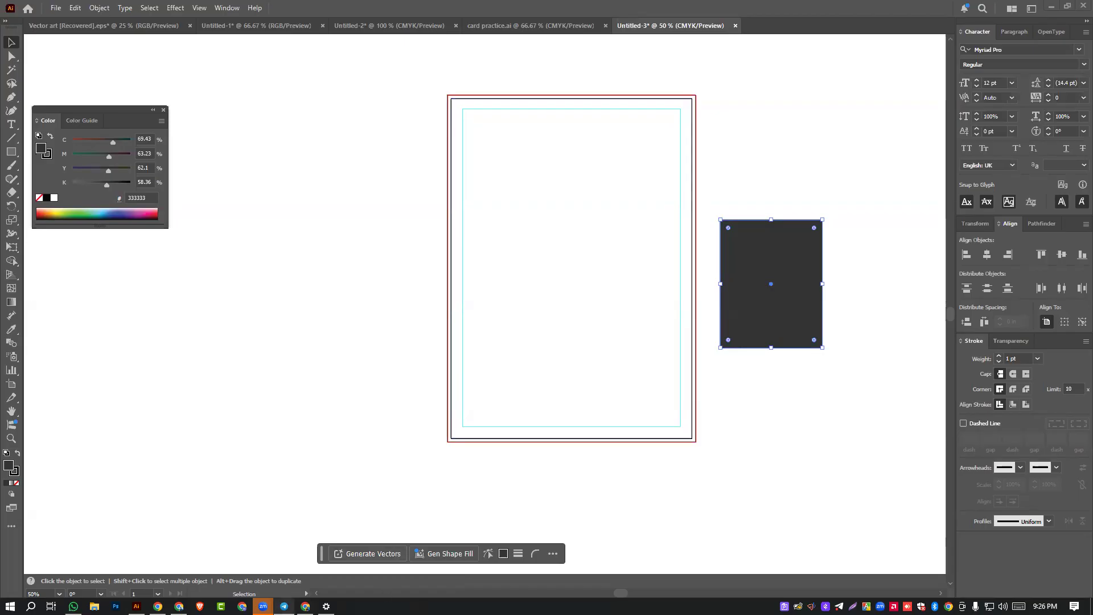
# - Switch to the flyer image results in Chrome, open the Creative School flyer template page from GEC Designs and look through it
pyautogui.click(306, 606)
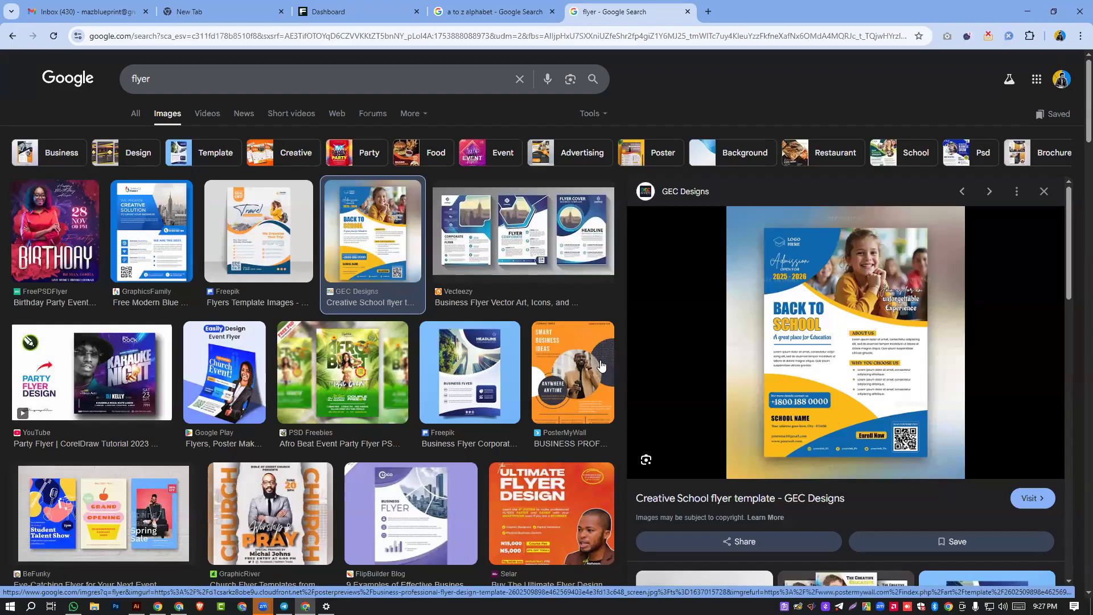
pyautogui.click(837, 365)
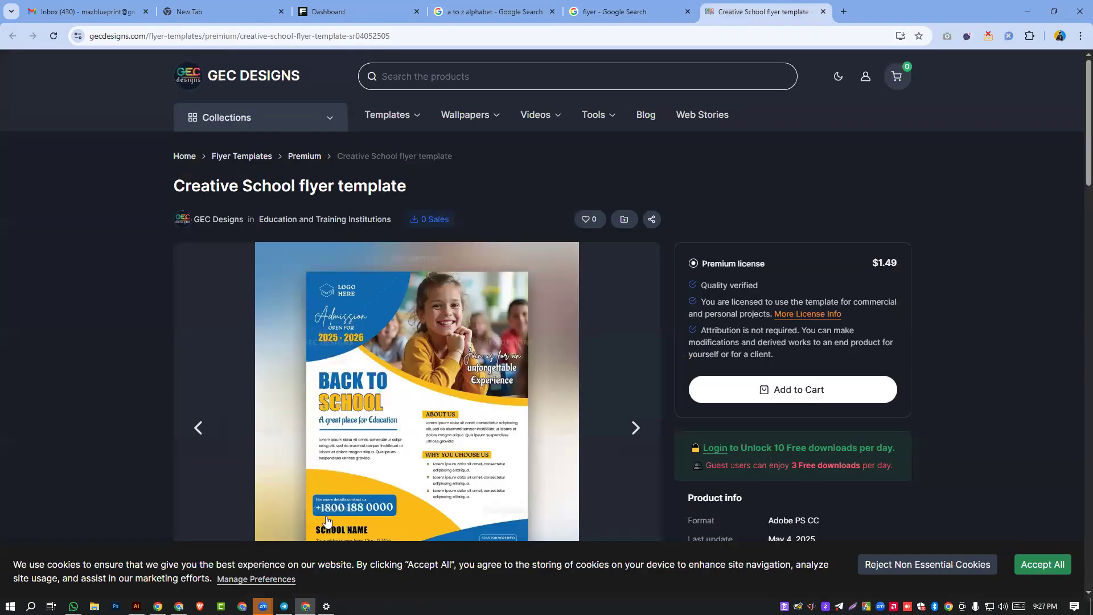
pyautogui.scroll(-5, 399, 343)
pyautogui.scroll(4, 398, 344)
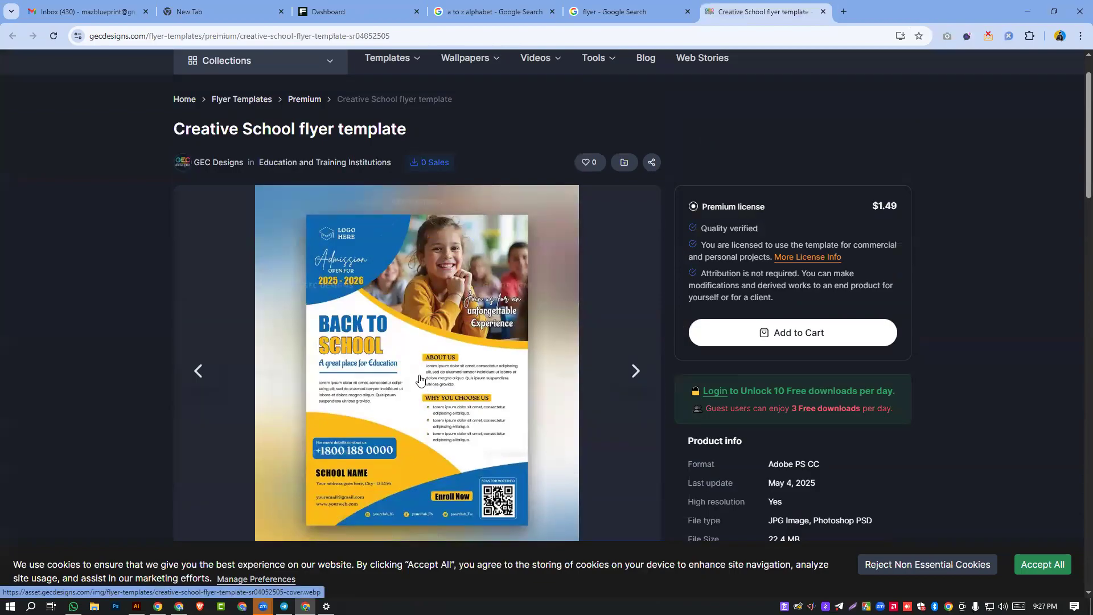
pyautogui.scroll(-6, 419, 380)
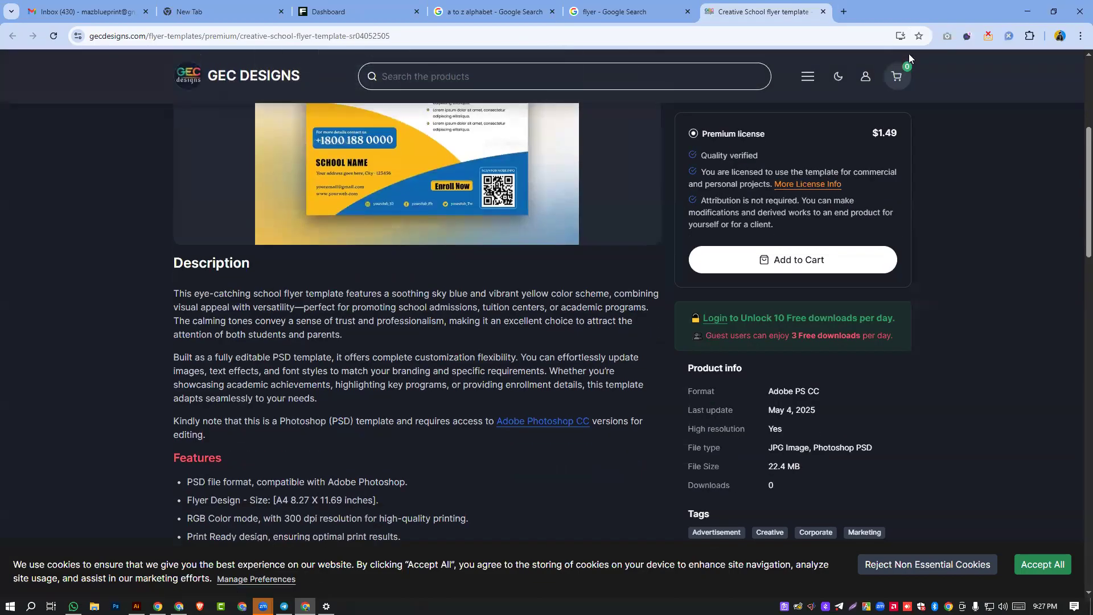
pyautogui.click(845, 12)
pyautogui.click(811, 30)
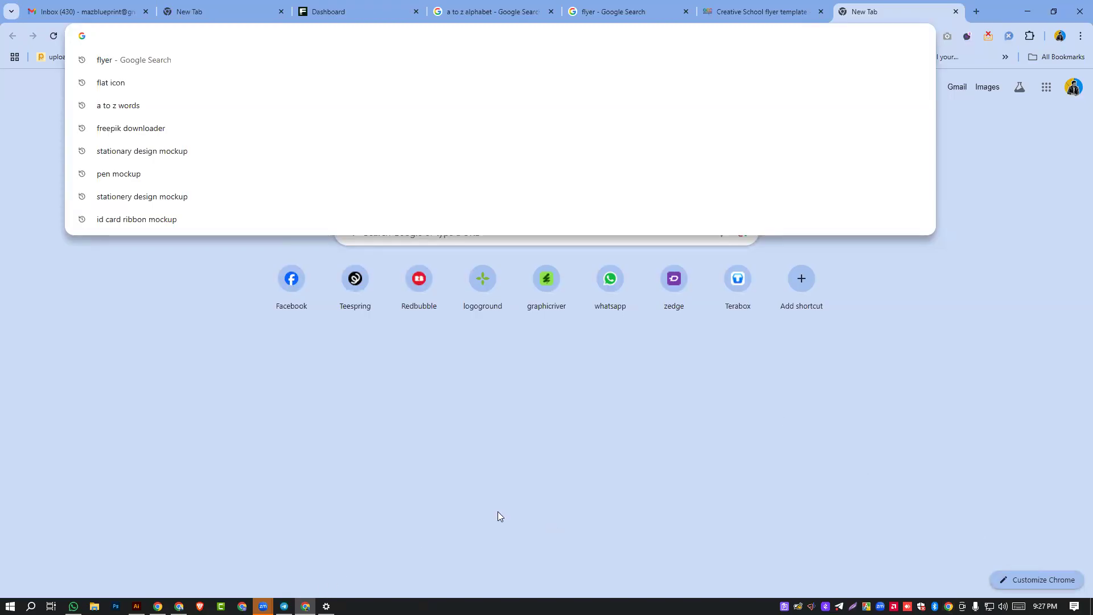
pyautogui.click(306, 607)
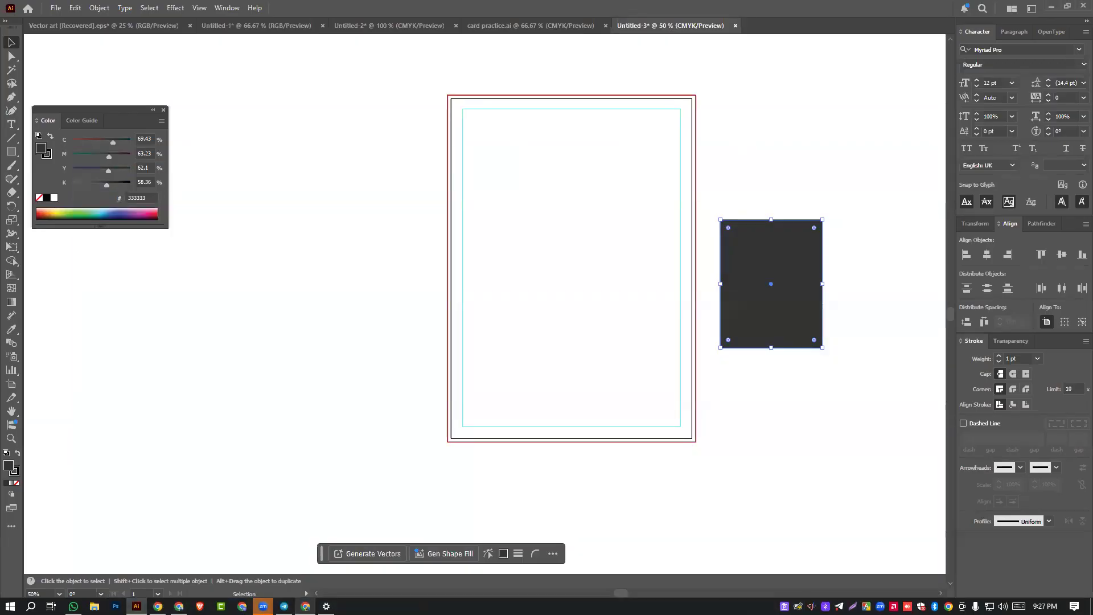
pyautogui.click(305, 606)
# - Return to the Creative School flyer template and use Google Lens to copy the text of the paragraph below its BACK TO SCHOOL heading
pyautogui.click(760, 11)
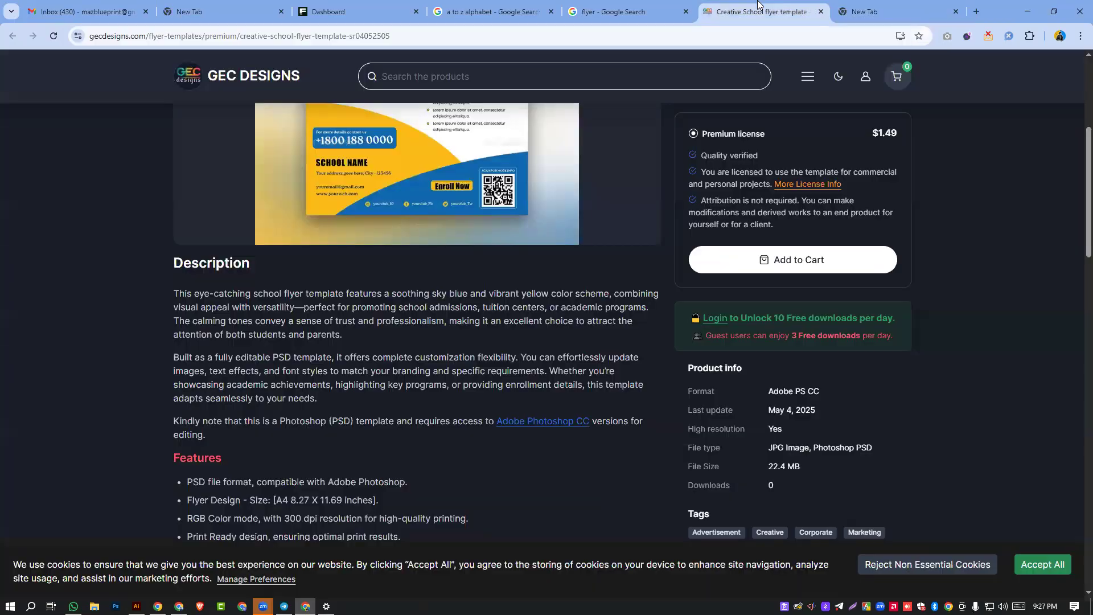
pyautogui.scroll(3, 413, 227)
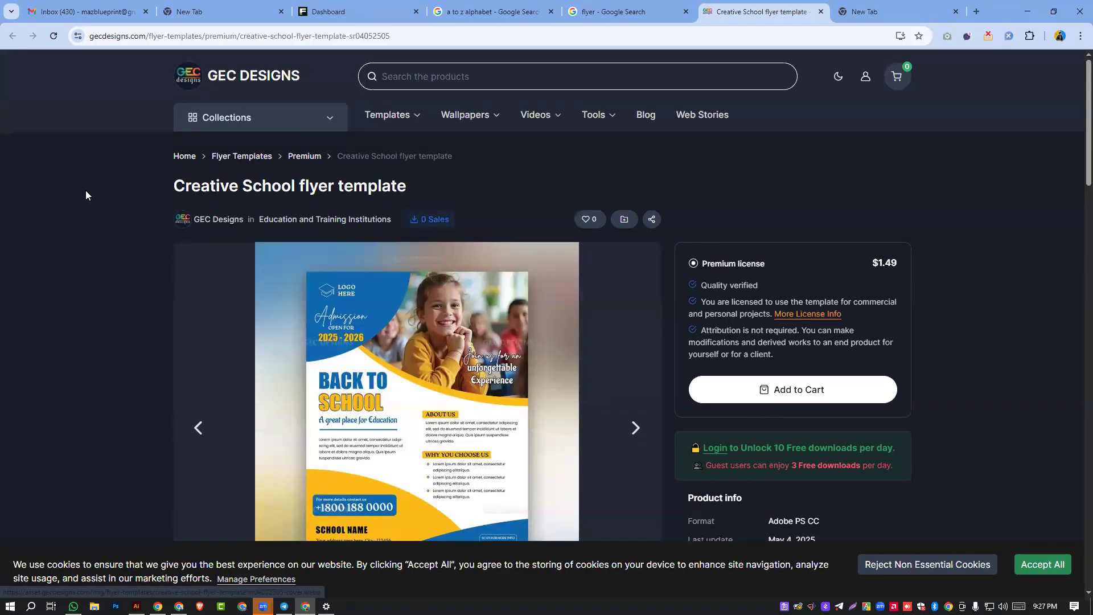
pyautogui.scroll(-2, 131, 330)
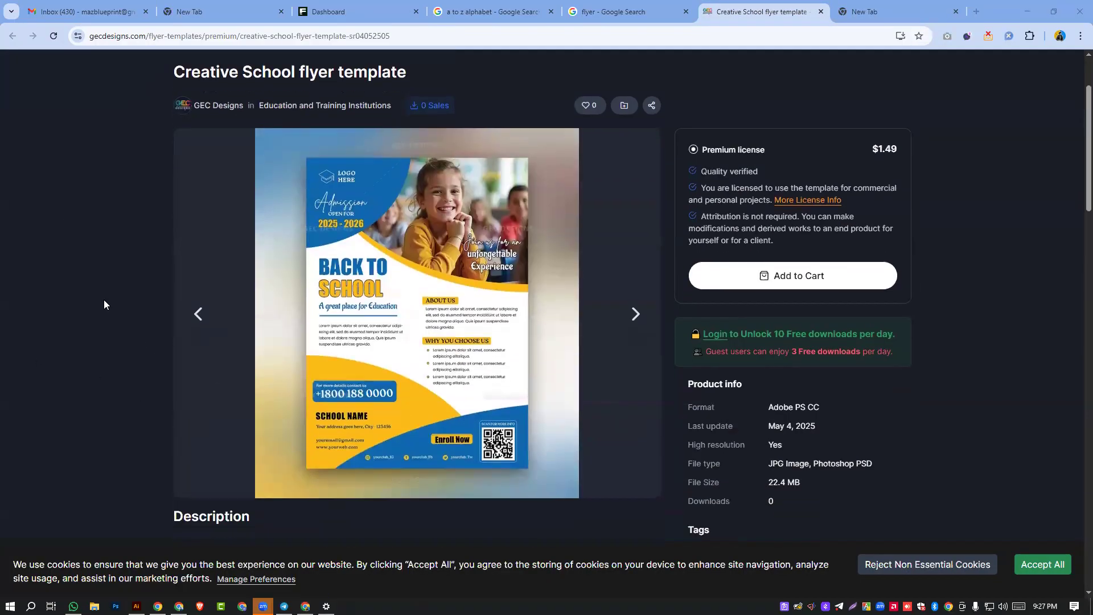
pyautogui.rightClick(104, 300)
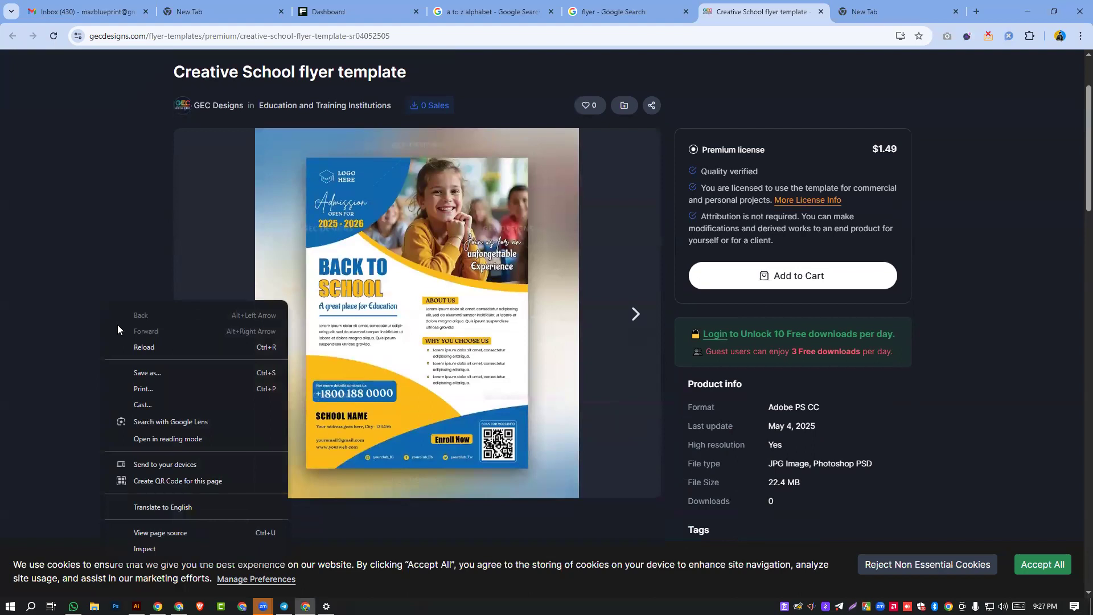
pyautogui.click(175, 422)
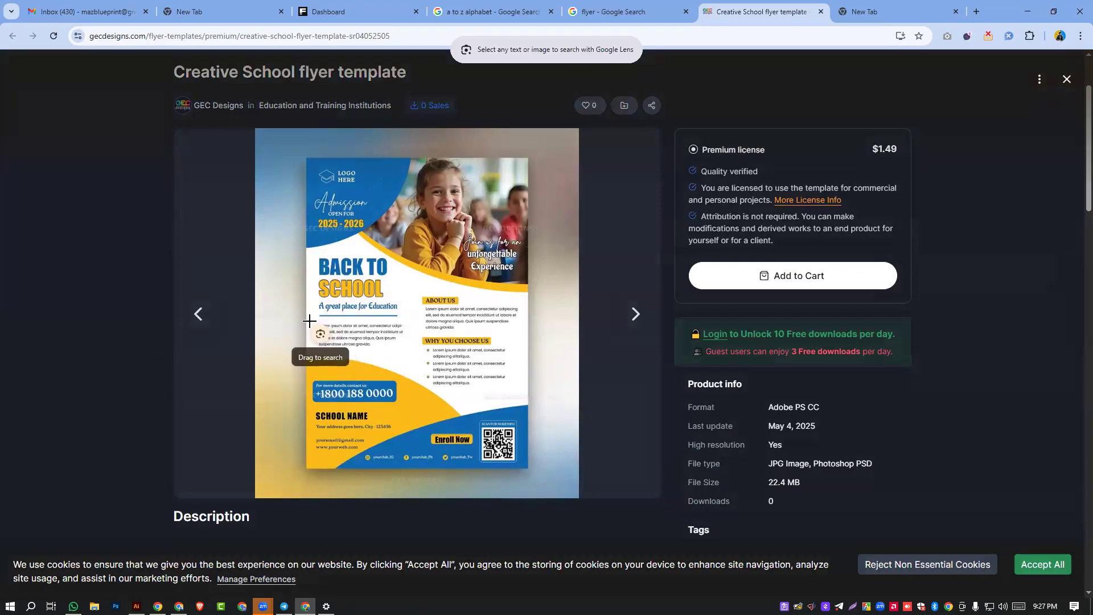
pyautogui.moveTo(312, 322); pyautogui.dragTo(394, 362)
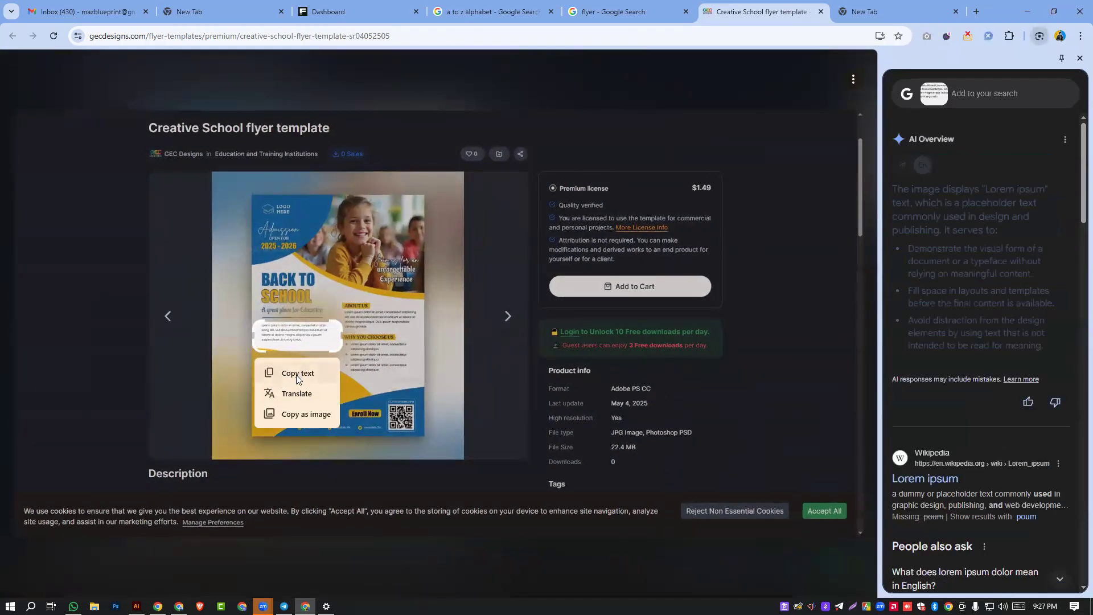
pyautogui.click(272, 378)
# - Reselect the flyer's lorem ipsum paragraph in Google Lens and copy its text again
pyautogui.rightClick(286, 334)
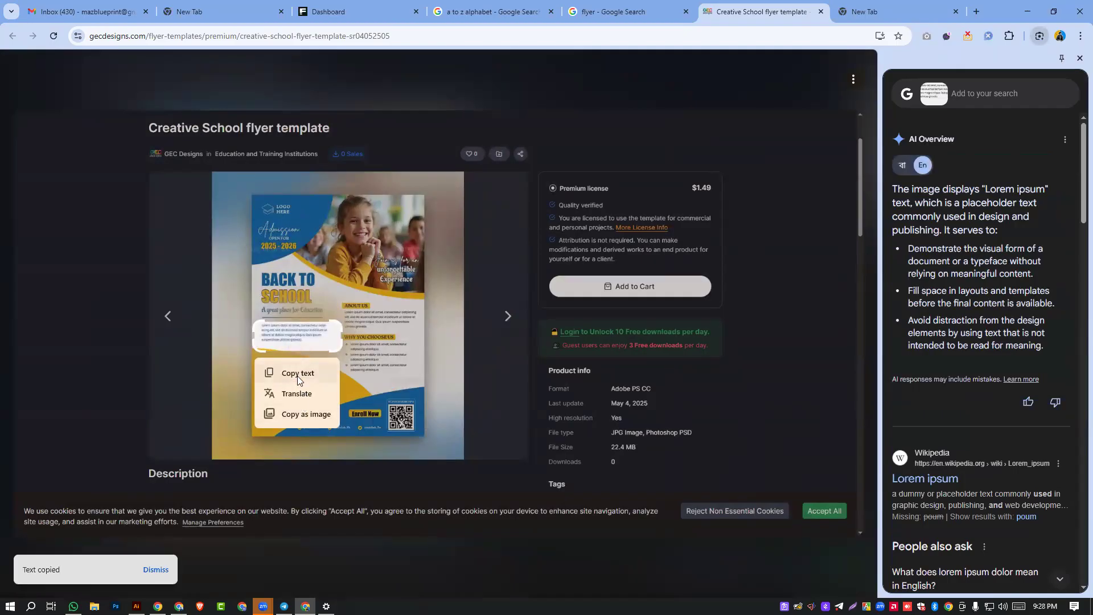
pyautogui.click(298, 377)
pyautogui.click(297, 377)
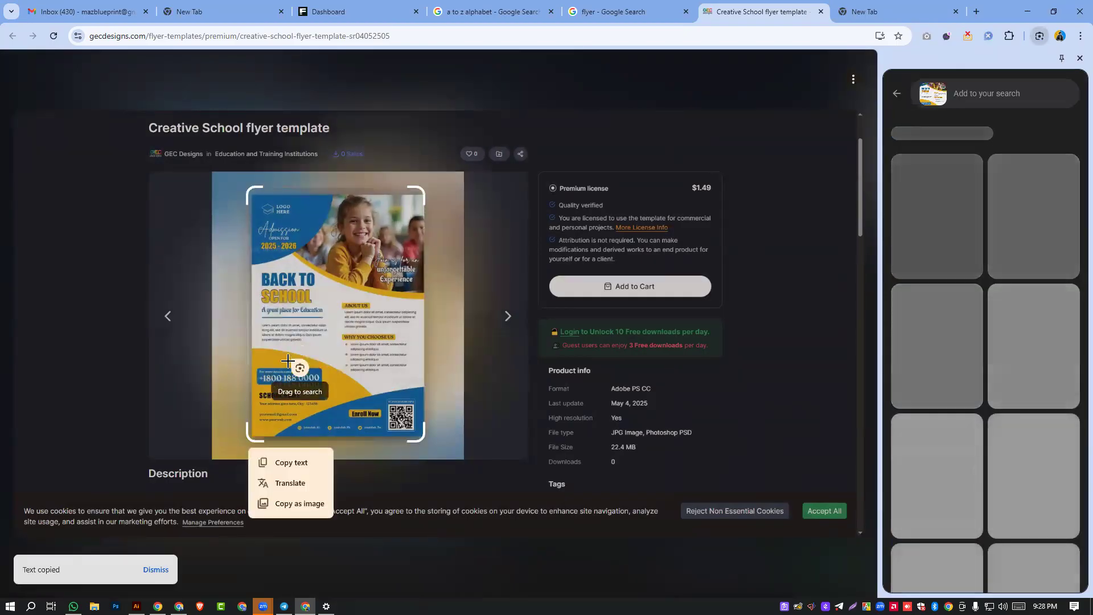
pyautogui.moveTo(258, 318); pyautogui.dragTo(336, 348)
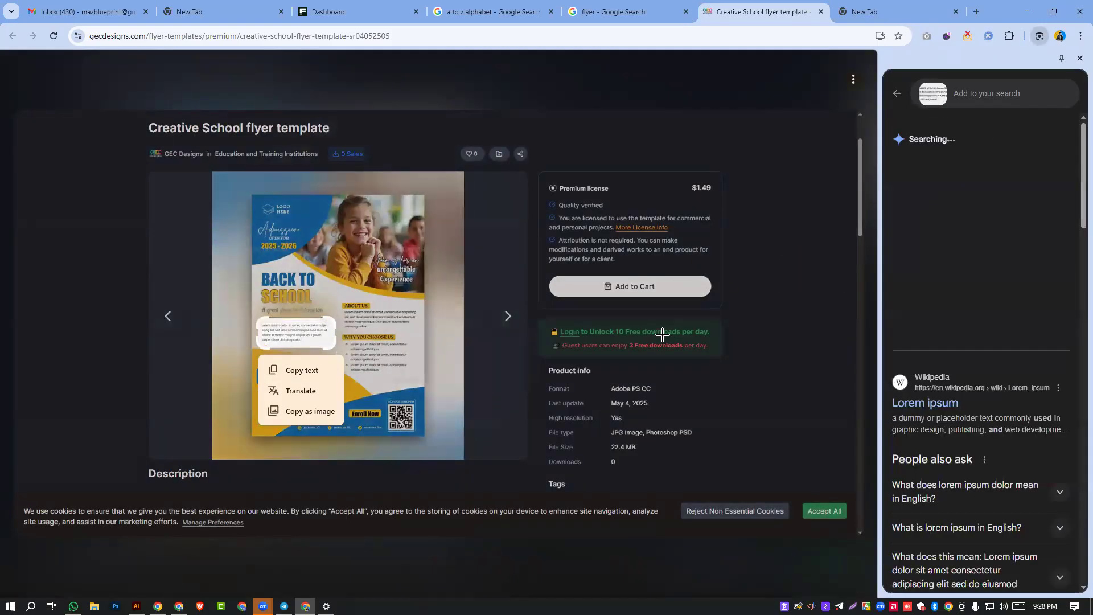
pyautogui.click(308, 375)
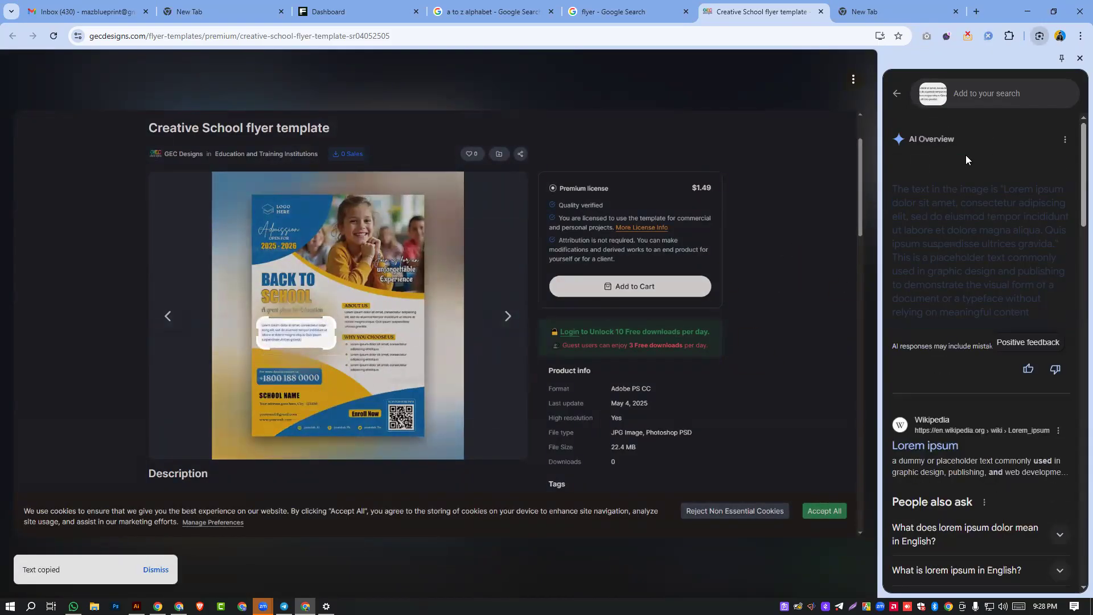
# - Select the AI Overview passage in the Lens results and search Google for it in a new tab
pyautogui.moveTo(891, 189); pyautogui.dragTo(1031, 310)
pyautogui.rightClick(995, 268)
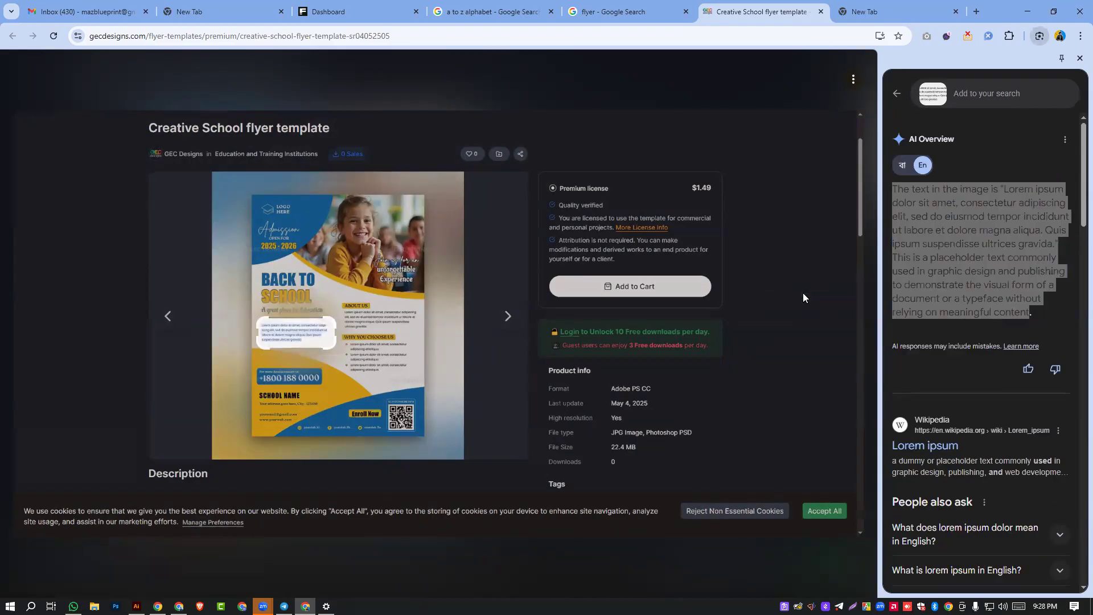
pyautogui.click(802, 294)
pyautogui.click(690, 10)
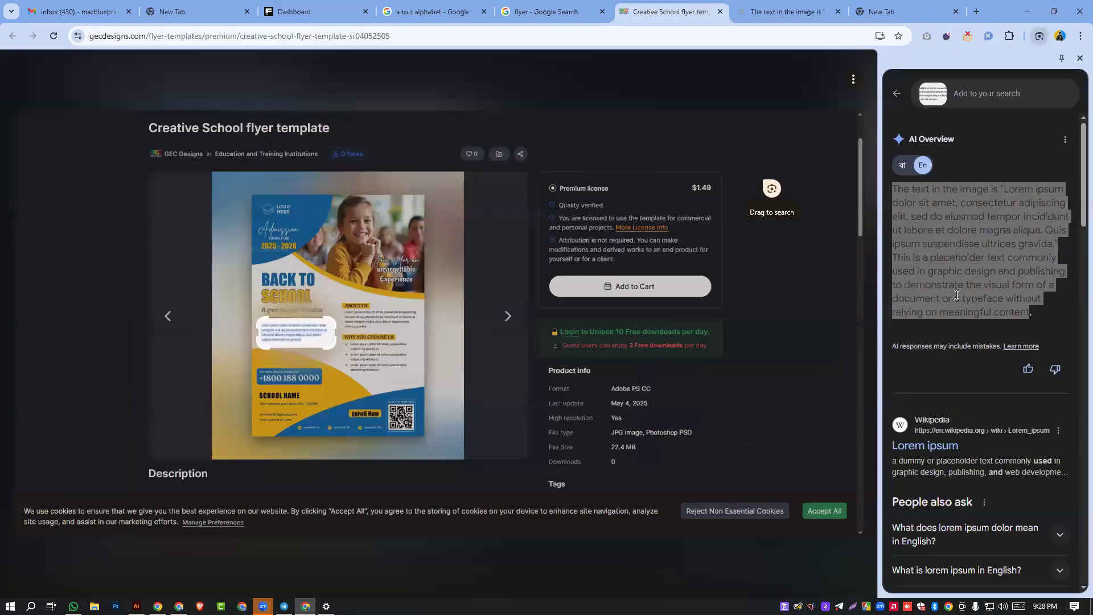
pyautogui.rightClick(983, 255)
pyautogui.click(765, 263)
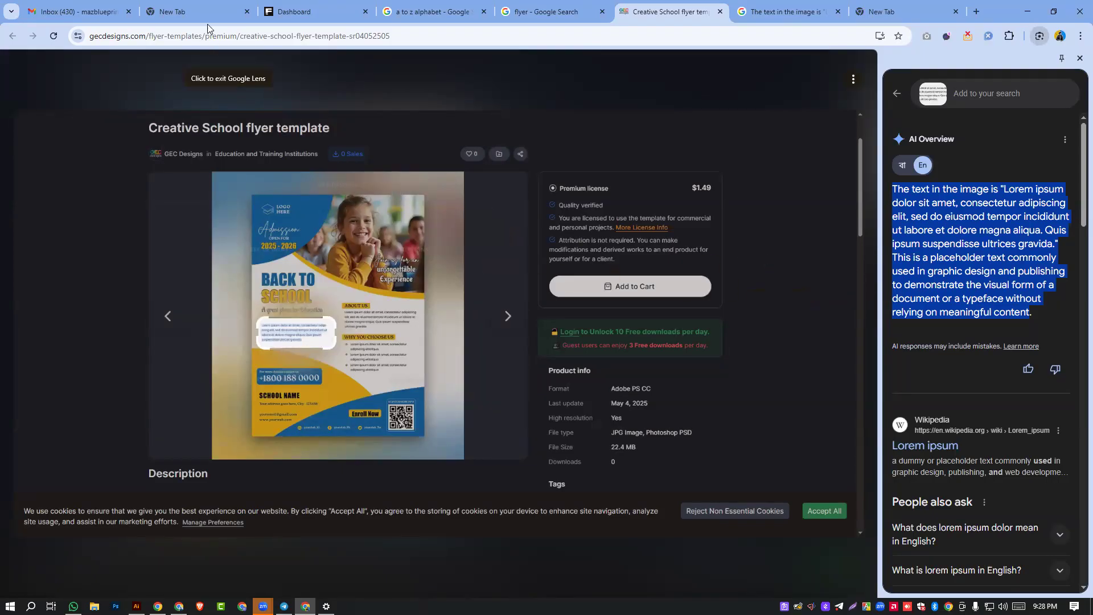
# - Return to the ChatGPT conversation and send the prompt "give me a real flyer project"
pyautogui.moveTo(136, 605)
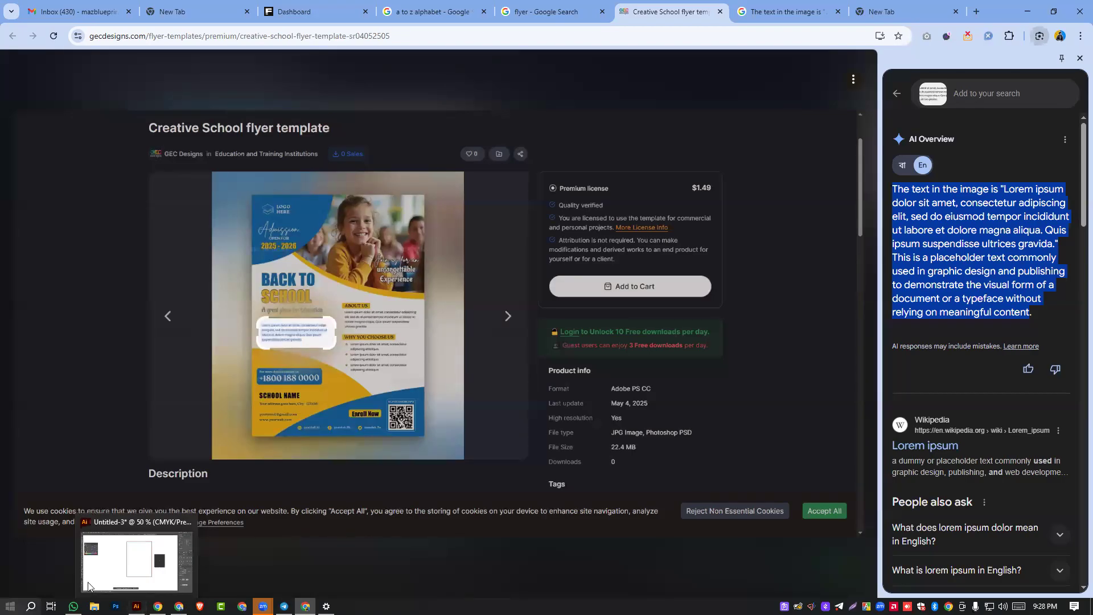
pyautogui.click(432, 6)
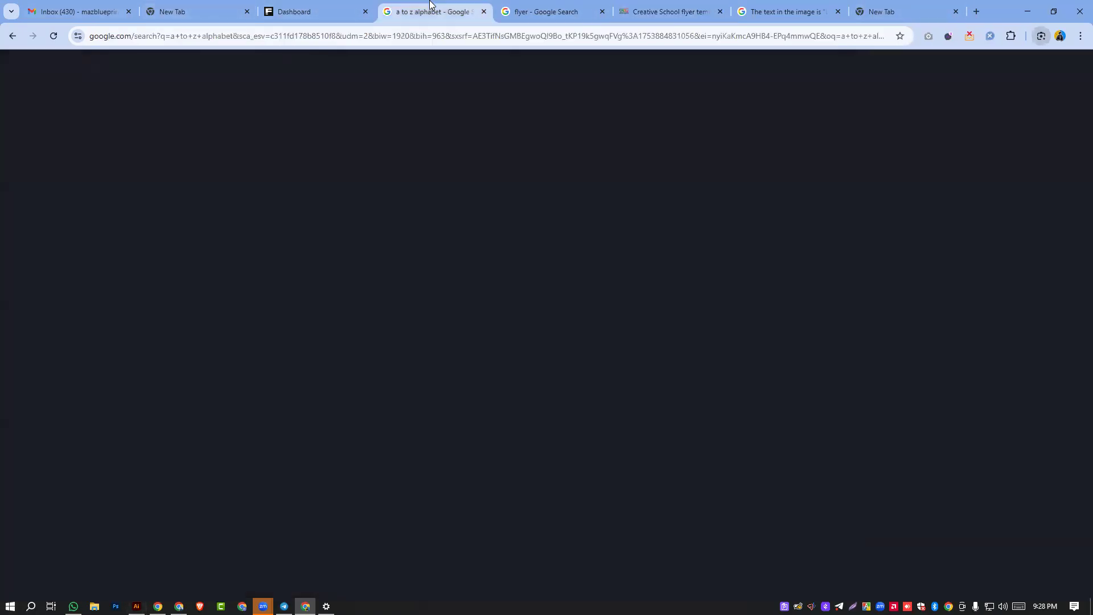
pyautogui.click(320, 3)
pyautogui.click(175, 4)
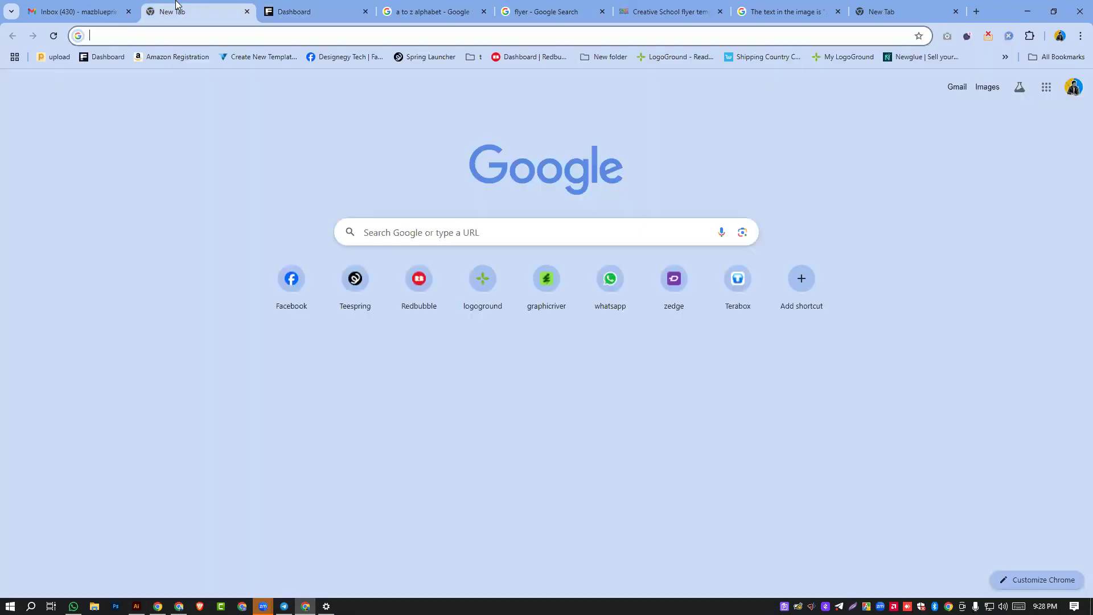
pyautogui.click(179, 605)
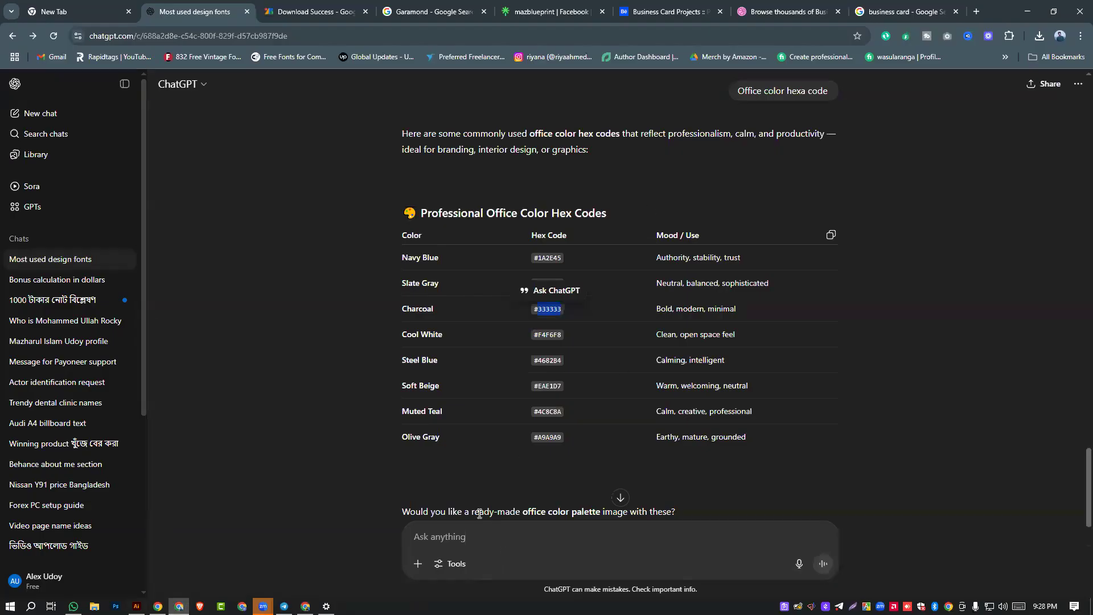
pyautogui.scroll(-2, 472, 501)
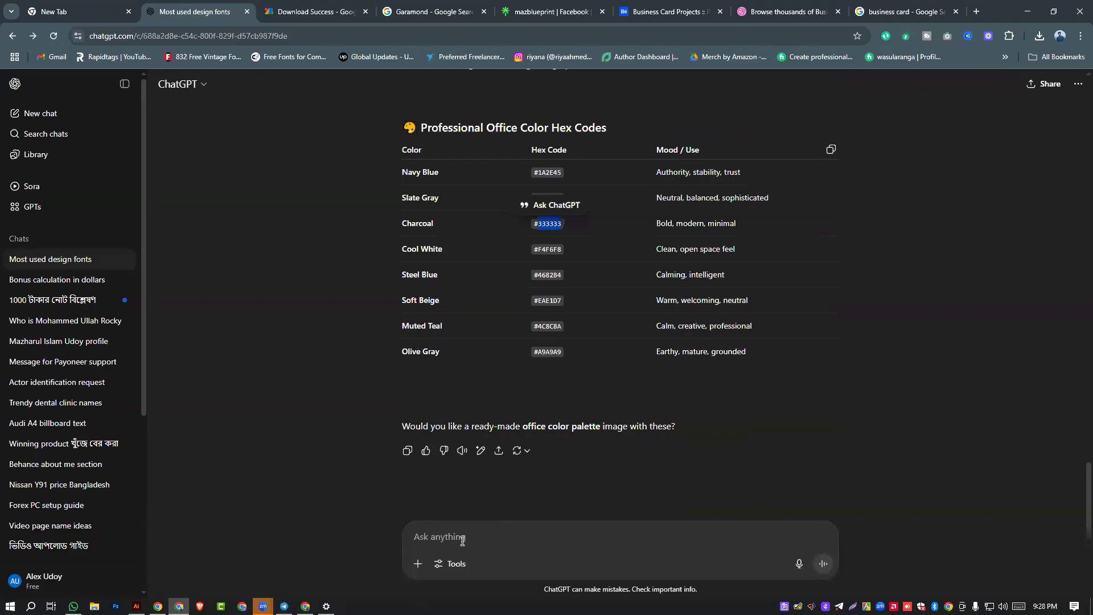
pyautogui.click(463, 540)
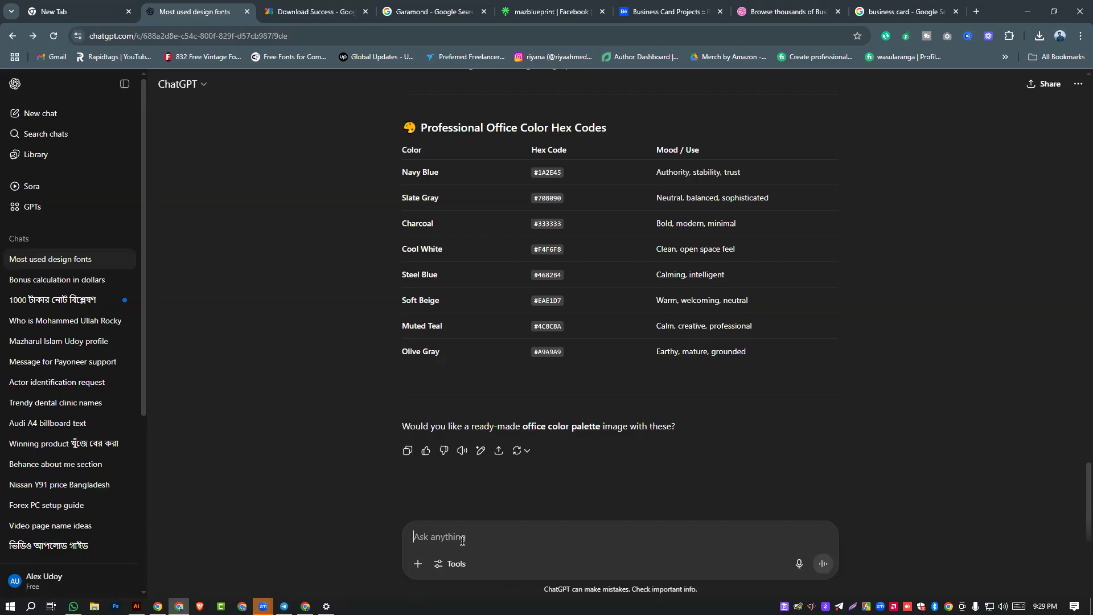
pyautogui.write('give me a real flyer project')
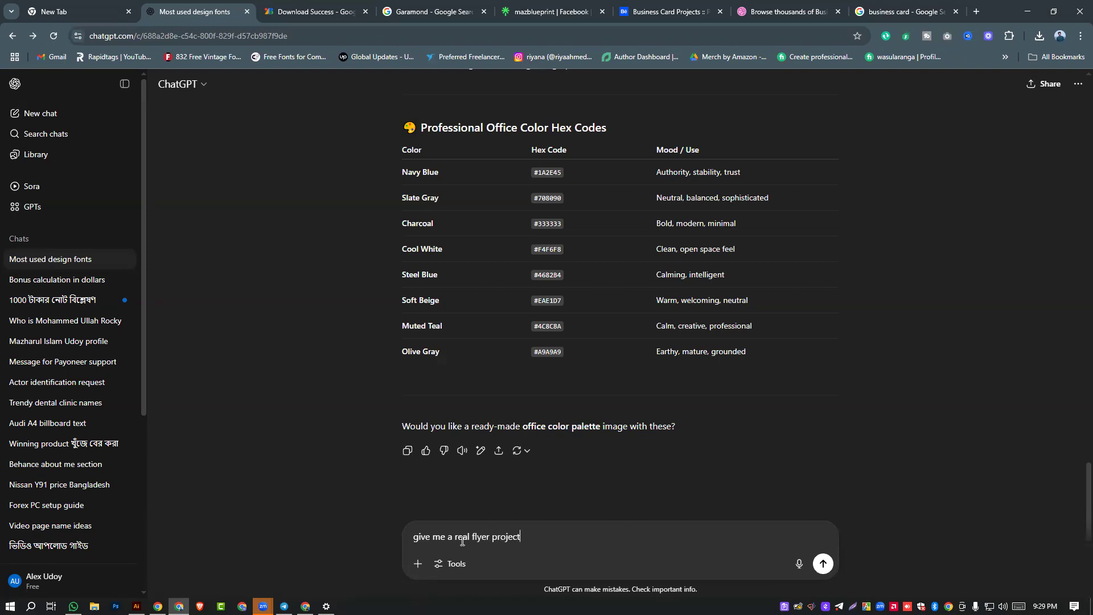
pyautogui.press('Return')
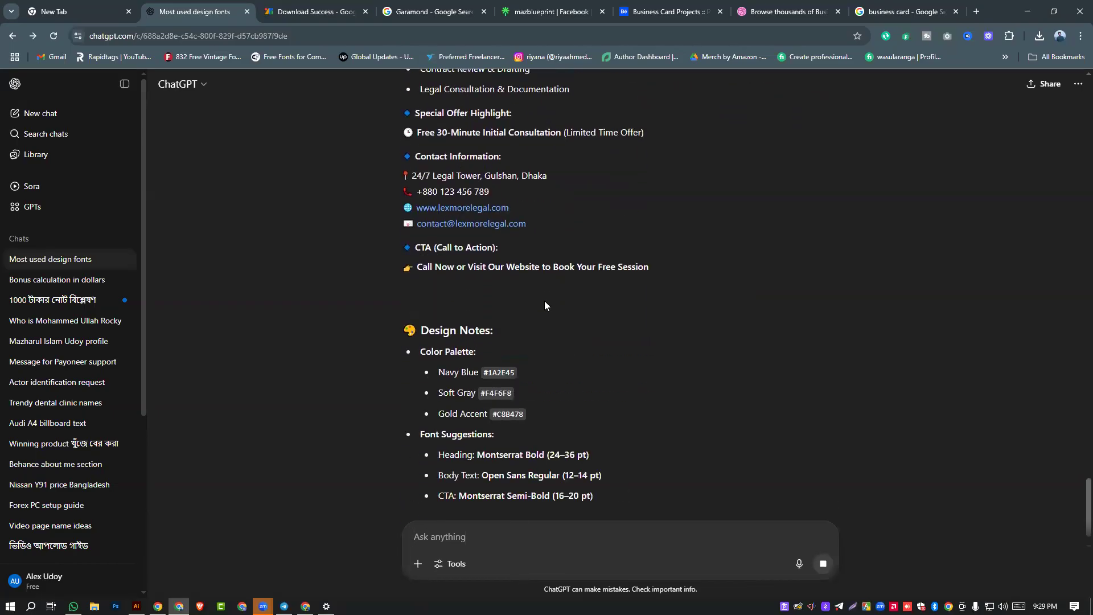
# - Review the flyer project brief, its design notes and the earlier office color answer in the ChatGPT conversation
pyautogui.scroll(-2, 506, 370)
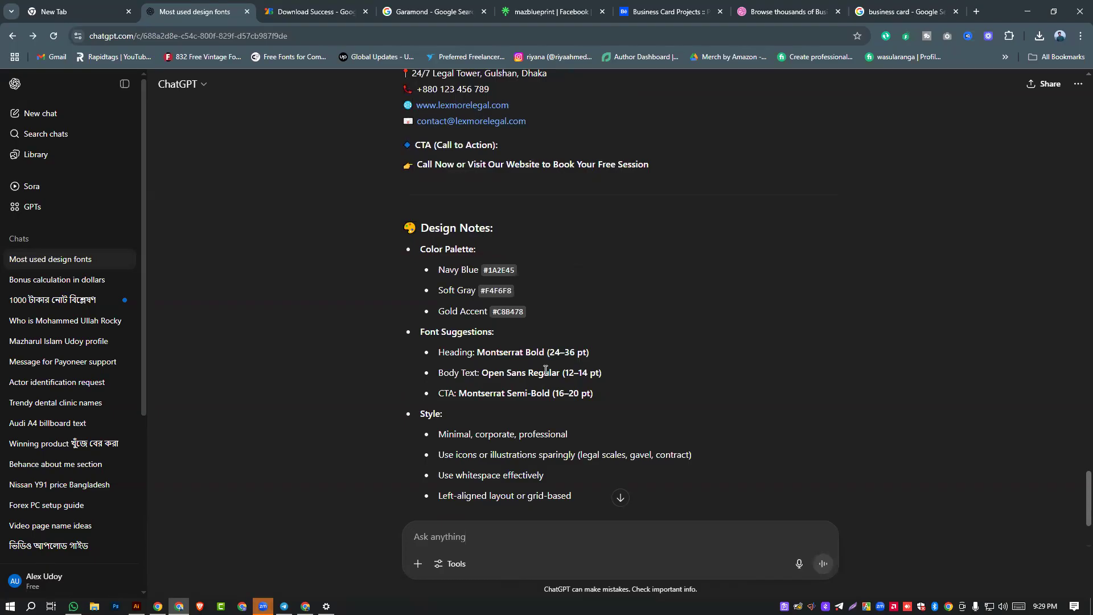
pyautogui.scroll(15, 545, 370)
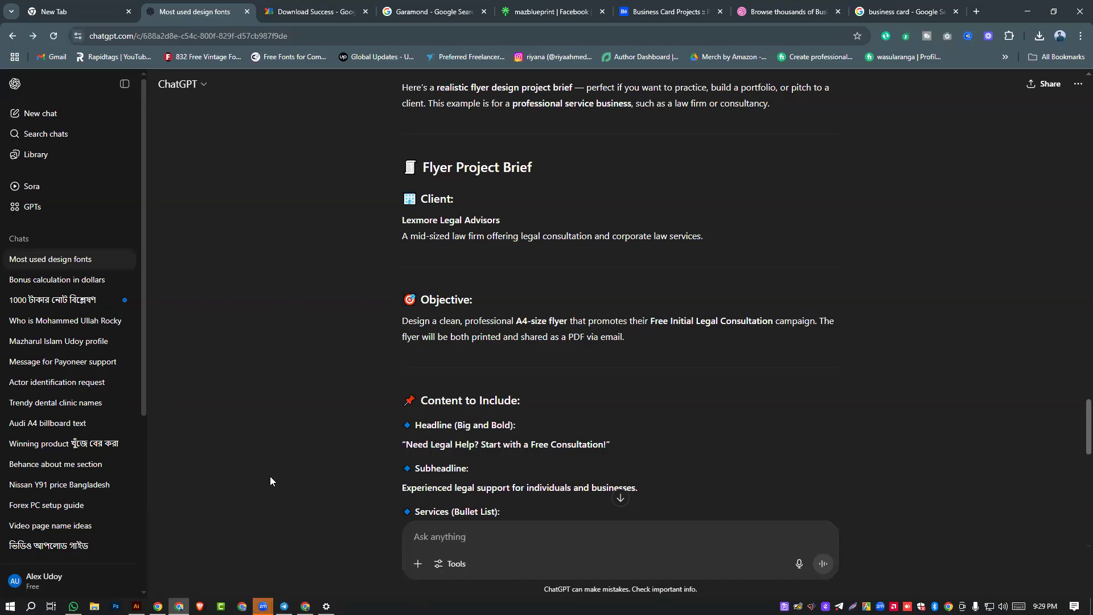
pyautogui.scroll(2, 274, 478)
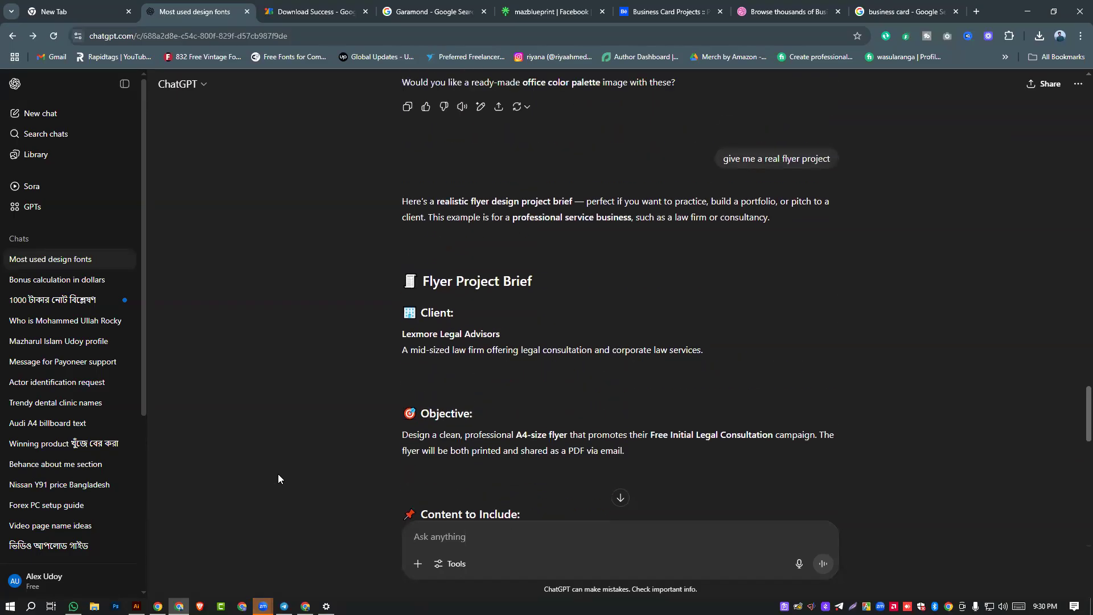
pyautogui.scroll(13, 632, 234)
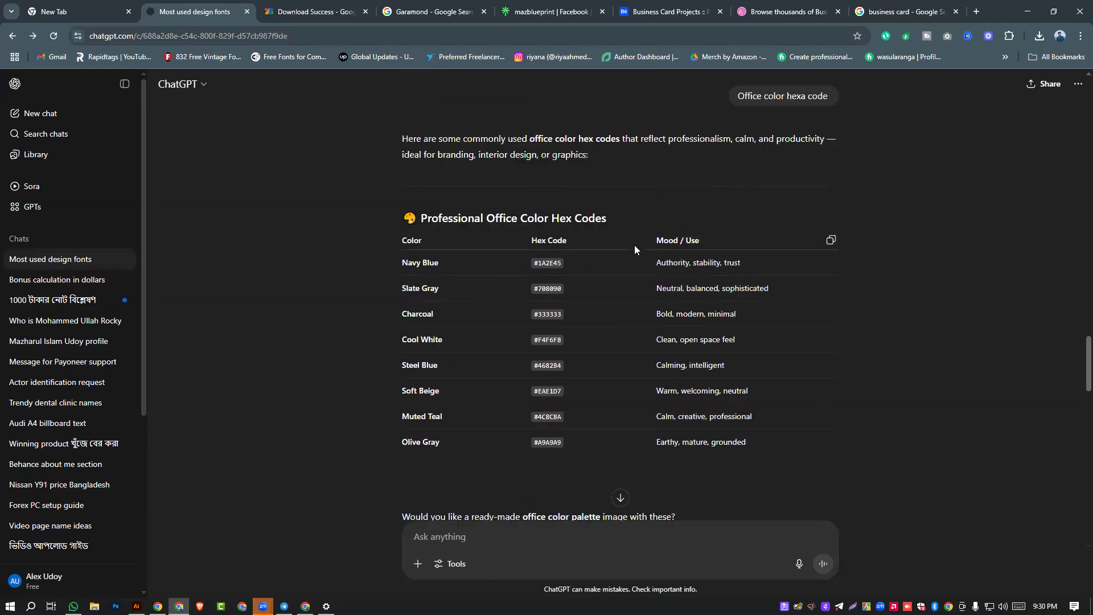
pyautogui.scroll(-3, 658, 267)
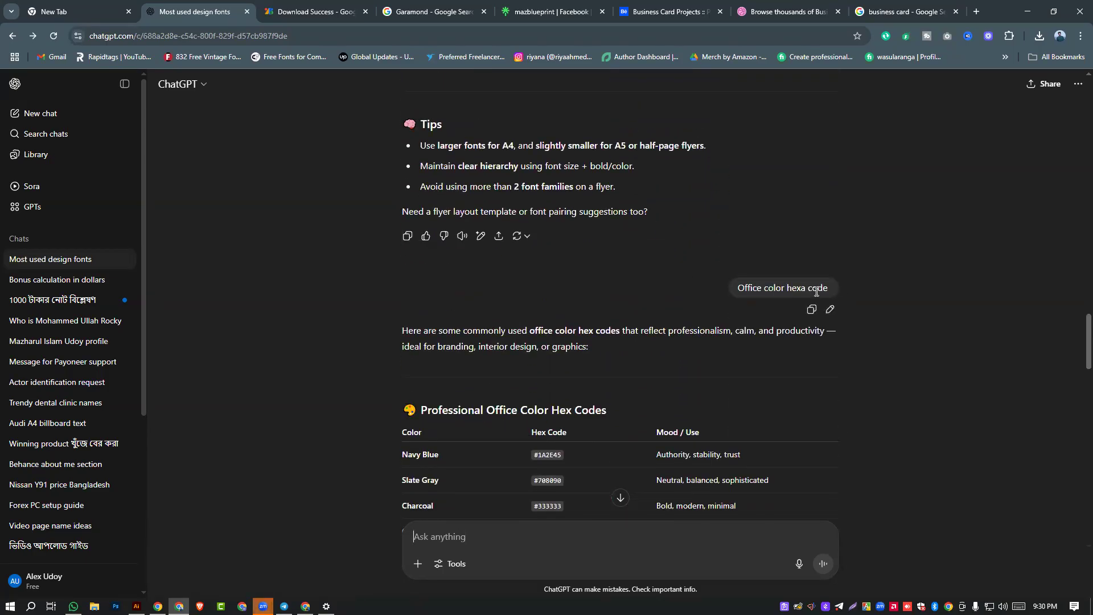
# - Review the office color codes, flyer font size guide and professional font lists in the conversation, highlighting Helvetica Neue in the short list
pyautogui.scroll(-3, 816, 291)
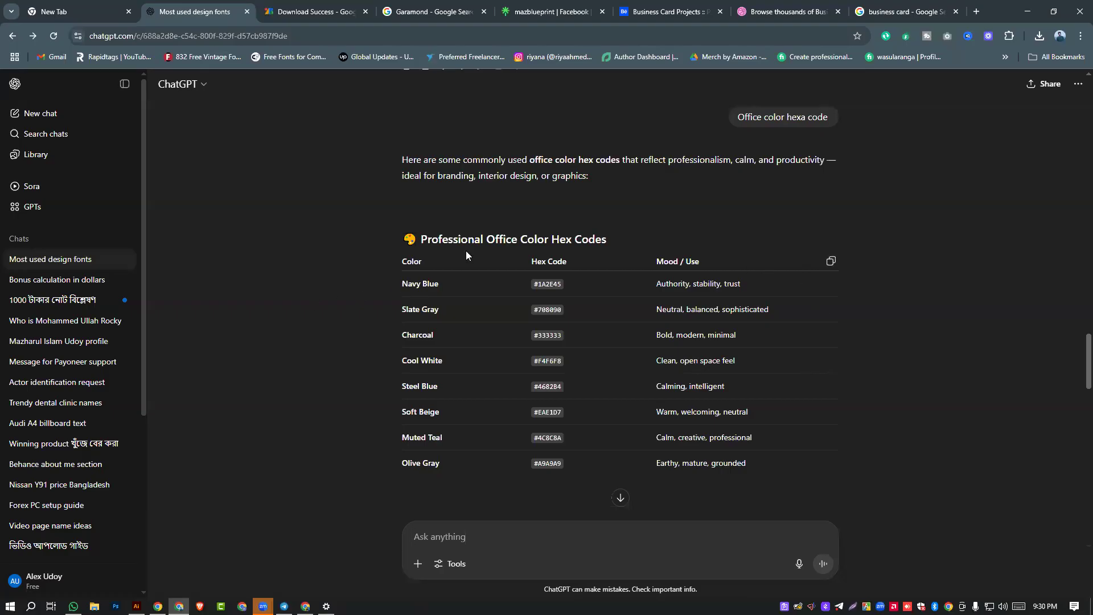
pyautogui.scroll(15, 444, 302)
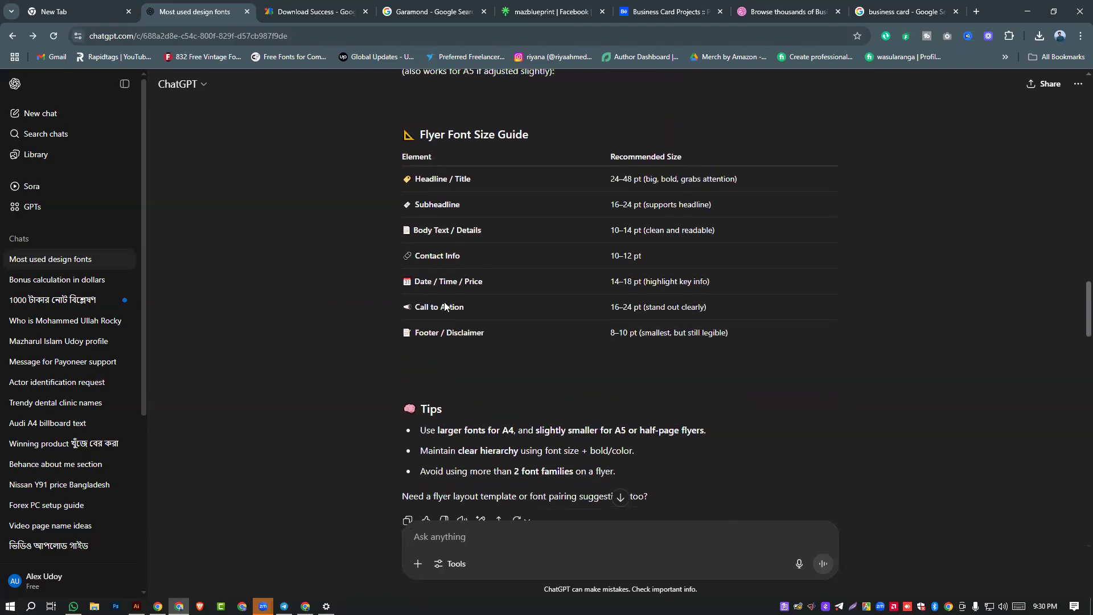
pyautogui.scroll(6, 444, 301)
pyautogui.scroll(-3, 444, 302)
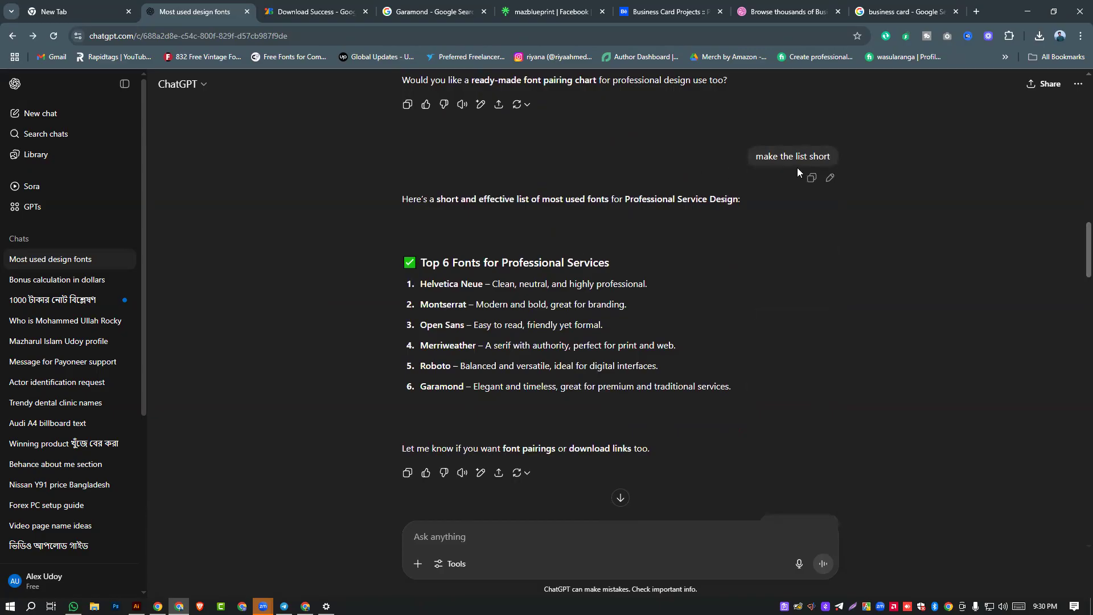
pyautogui.scroll(20, 673, 214)
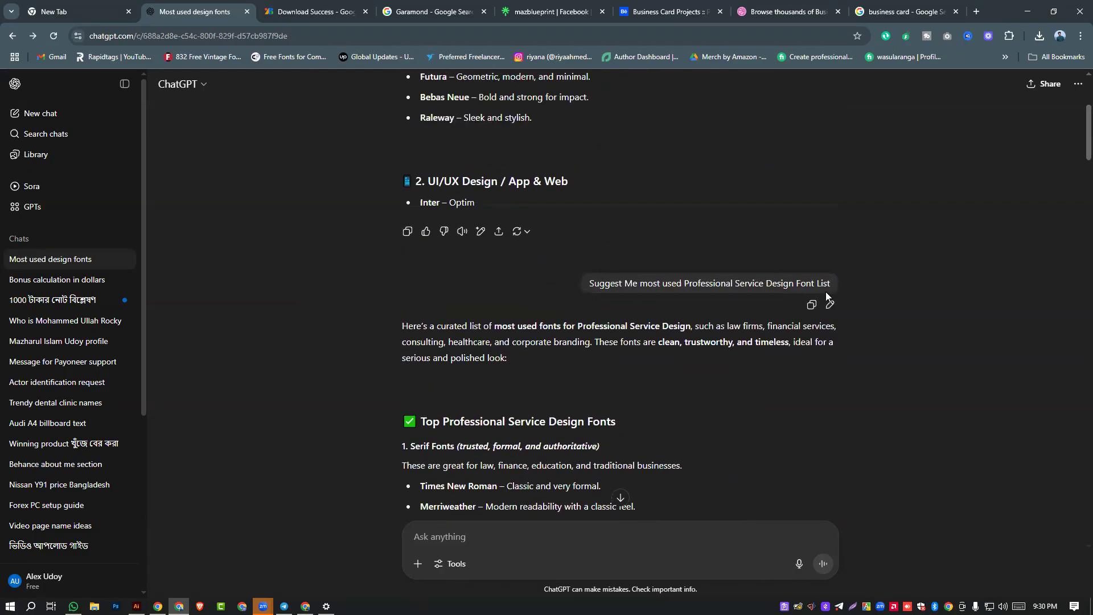
pyautogui.scroll(-6, 826, 291)
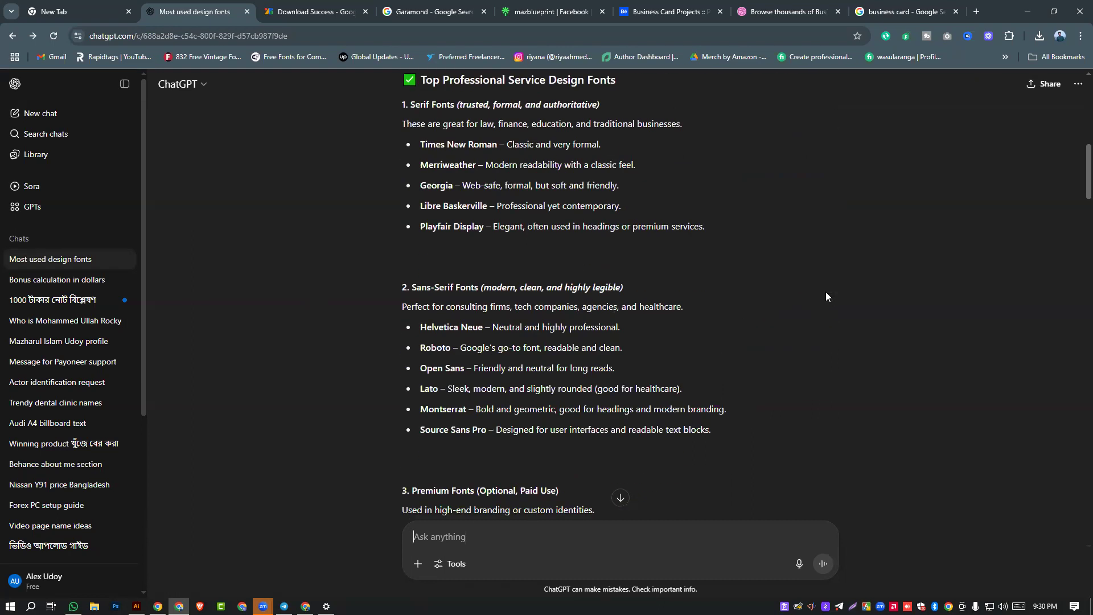
pyautogui.scroll(2, 364, 330)
pyautogui.scroll(-11, 364, 330)
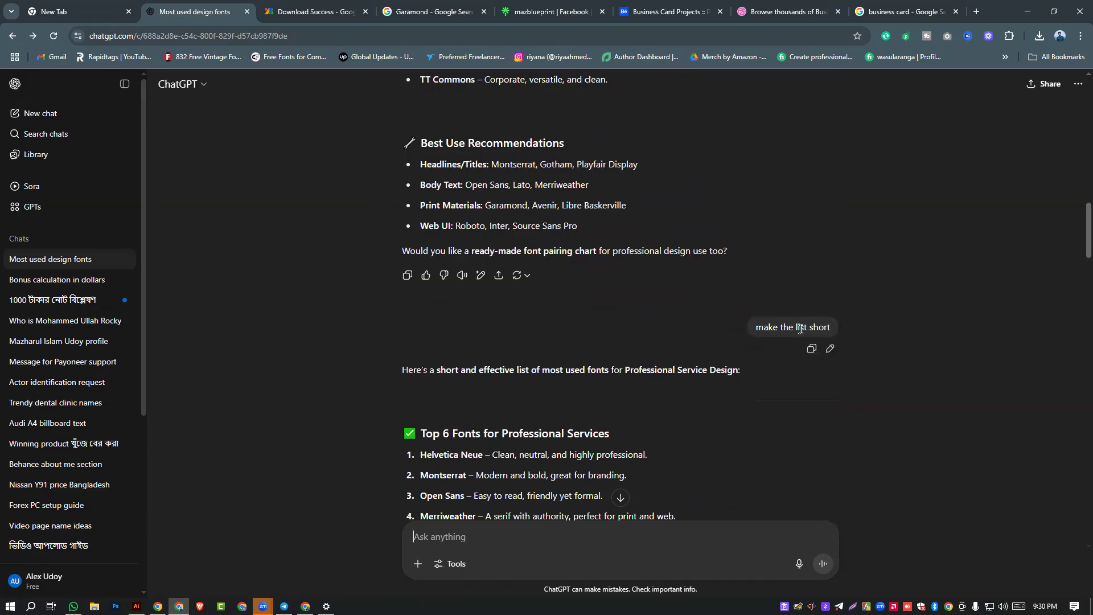
pyautogui.scroll(-5, 307, 227)
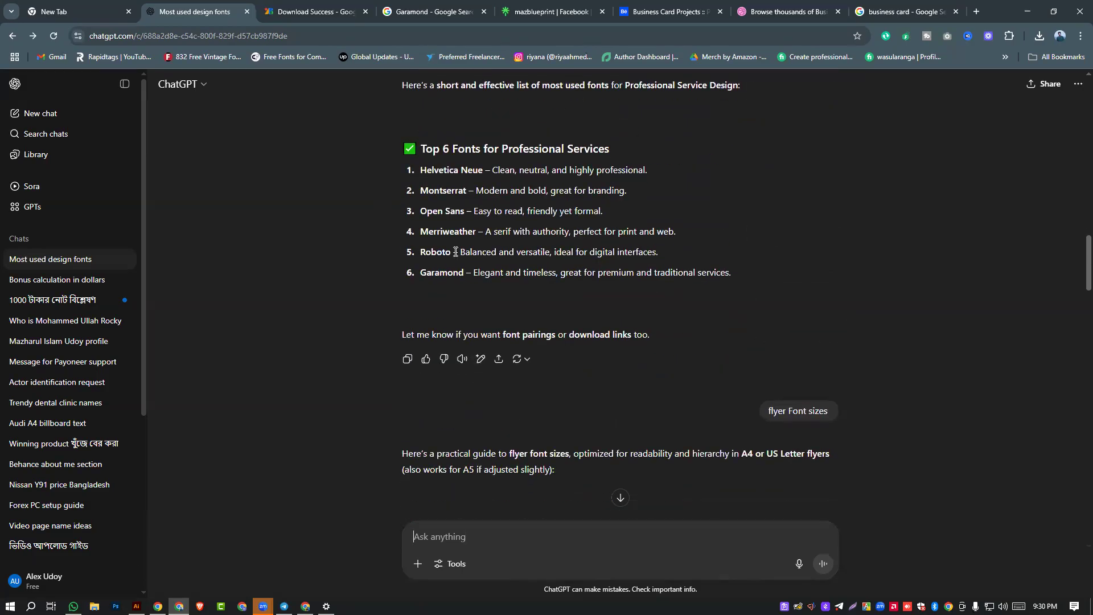
pyautogui.moveTo(419, 171); pyautogui.dragTo(484, 170)
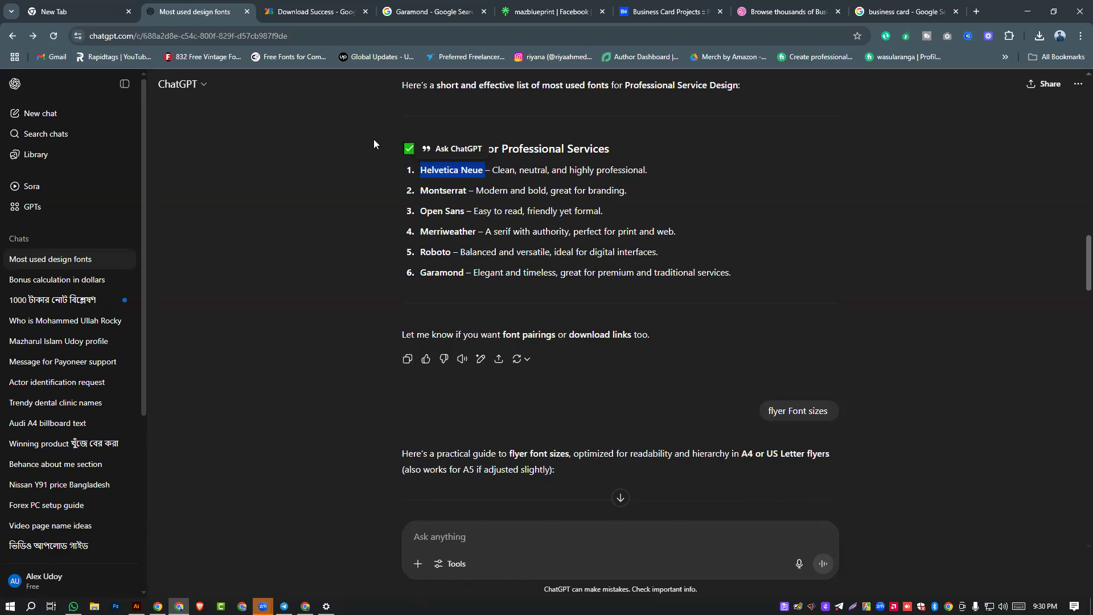
pyautogui.click(821, 248)
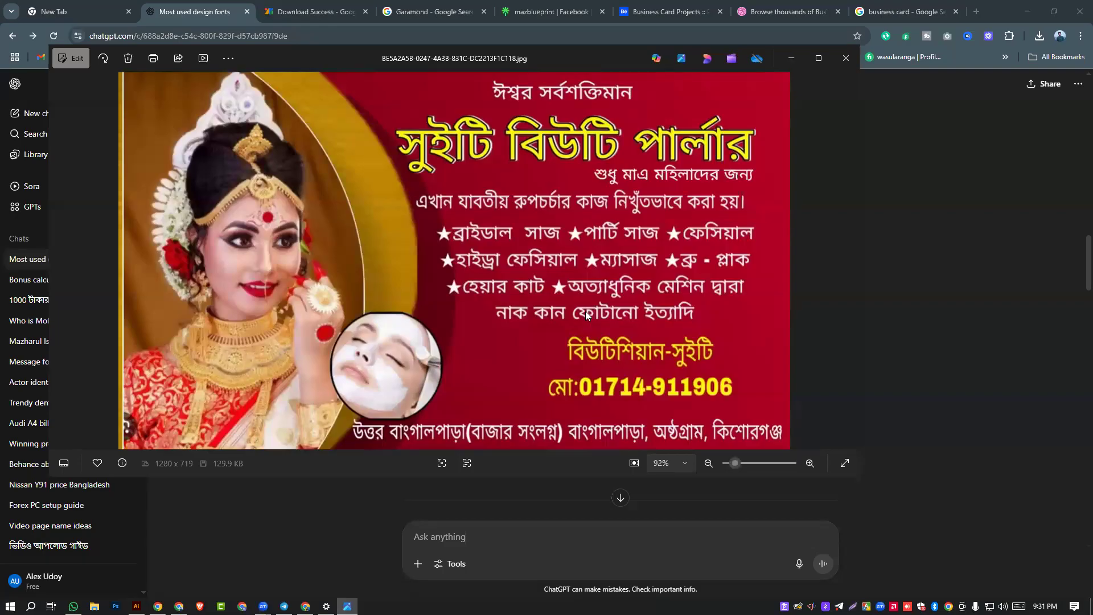
# - Close the beauty parlor flyer image and choose the saved e-mail address from the clipboard history
pyautogui.click(845, 59)
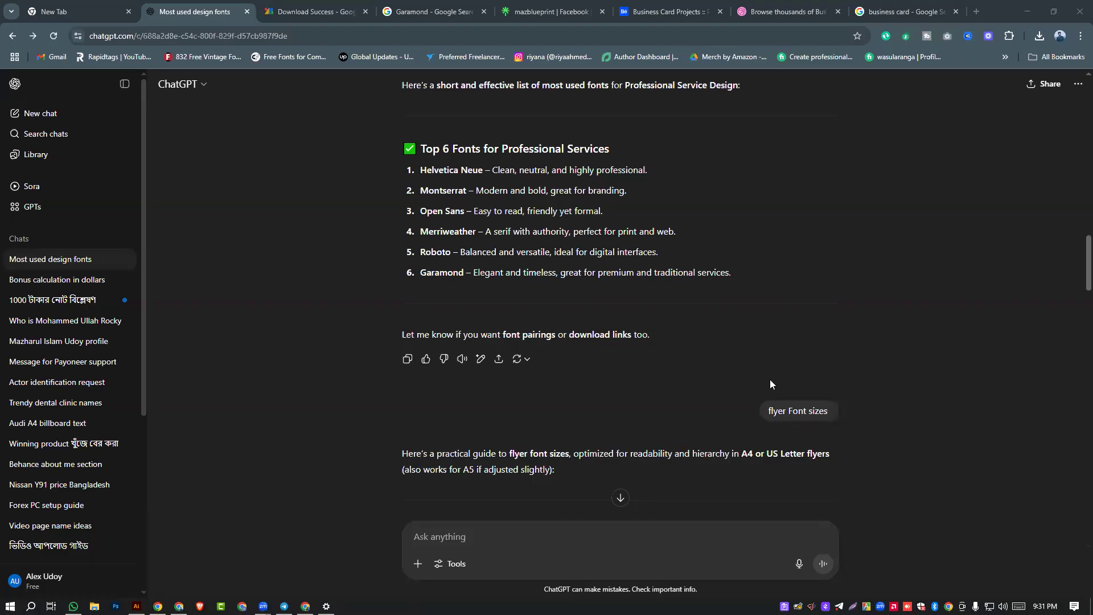
pyautogui.scroll(20, 523, 424)
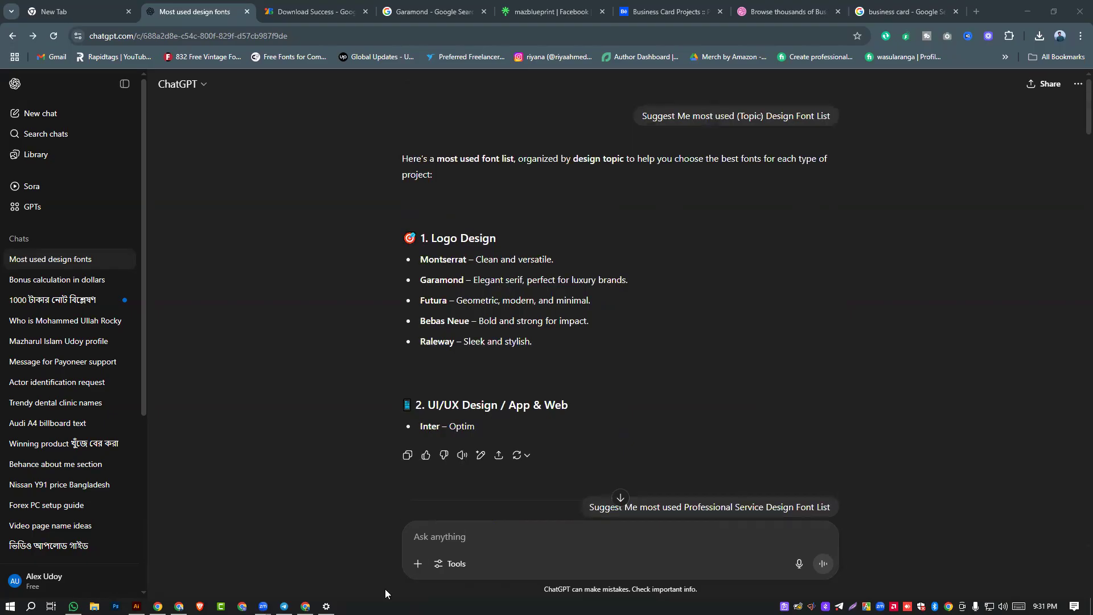
pyautogui.press('super+v')
pyautogui.scroll(-5, 199, 470)
pyautogui.scroll(-2, 188, 437)
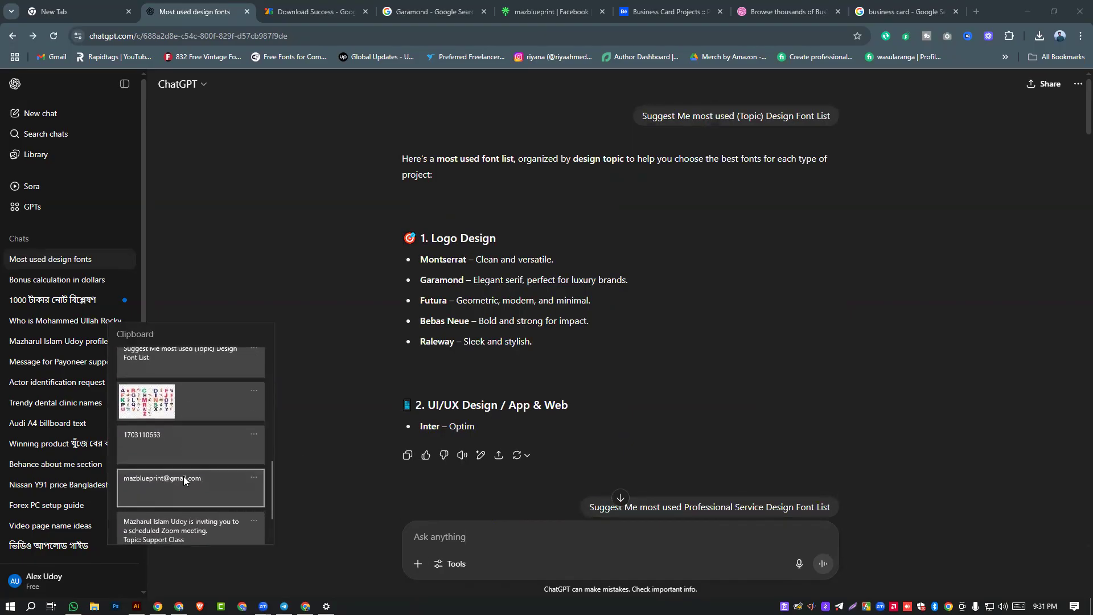
pyautogui.click(177, 484)
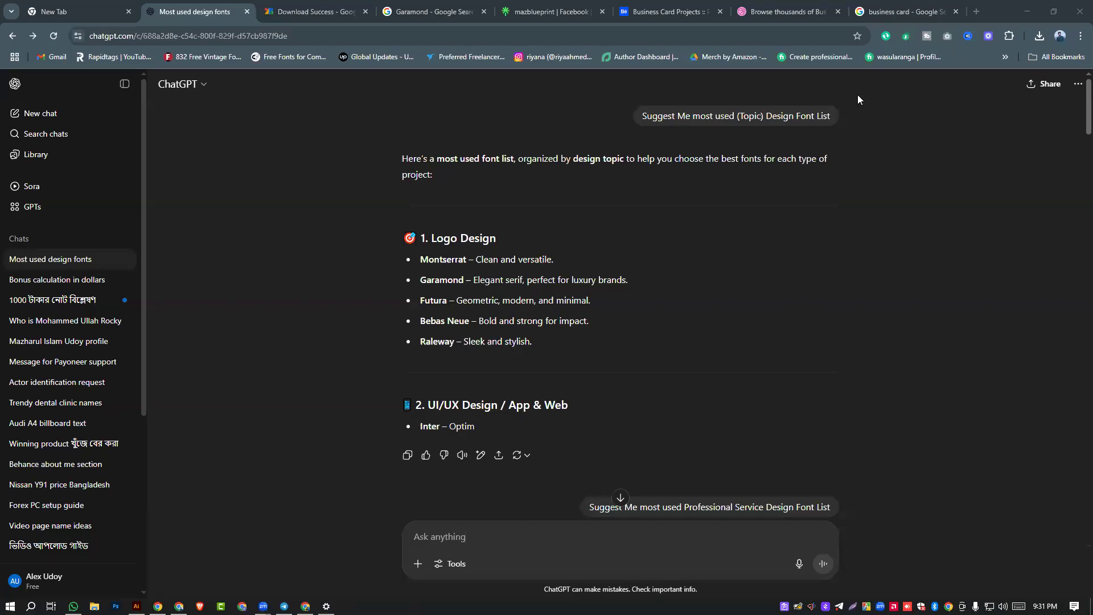
# - Open the business card image results, capture the pink and black Alamy card with Google Lens and copy its text
pyautogui.moveTo(906, 13)
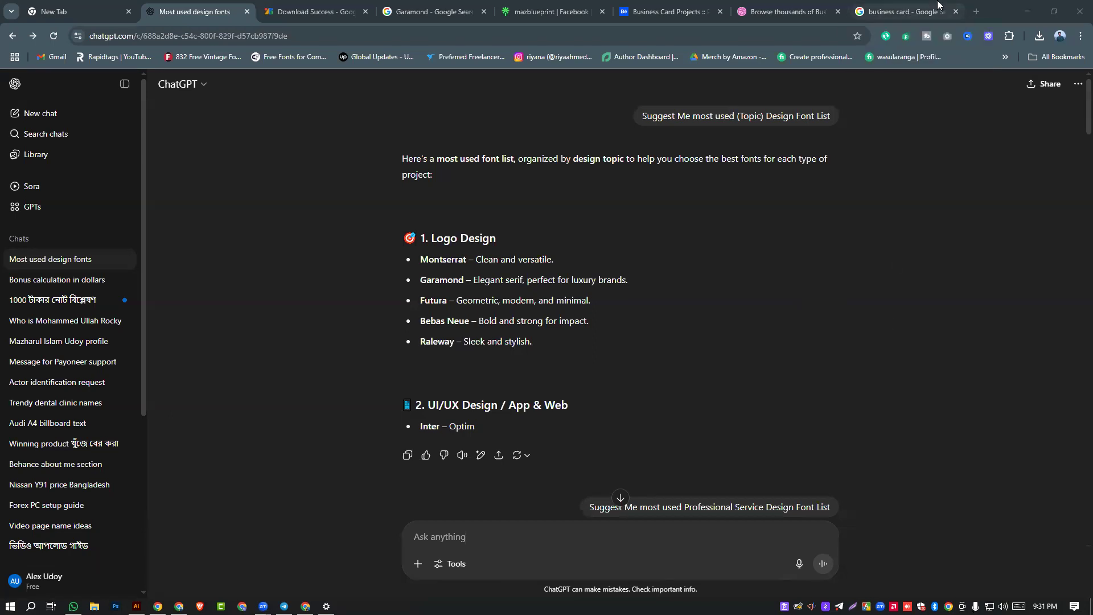
pyautogui.click(930, 5)
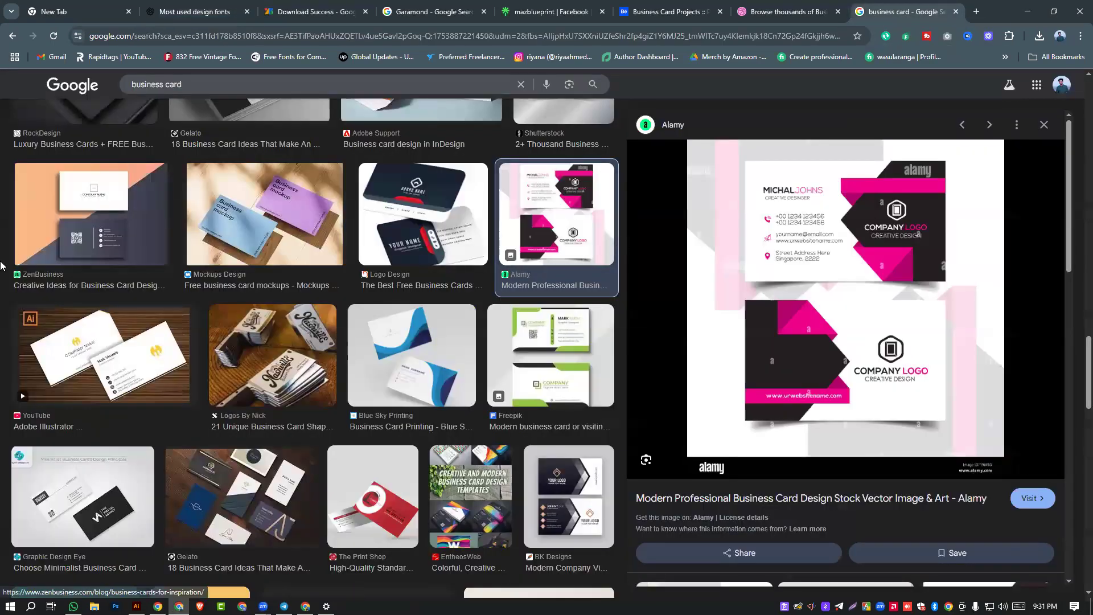
pyautogui.rightClick(3, 227)
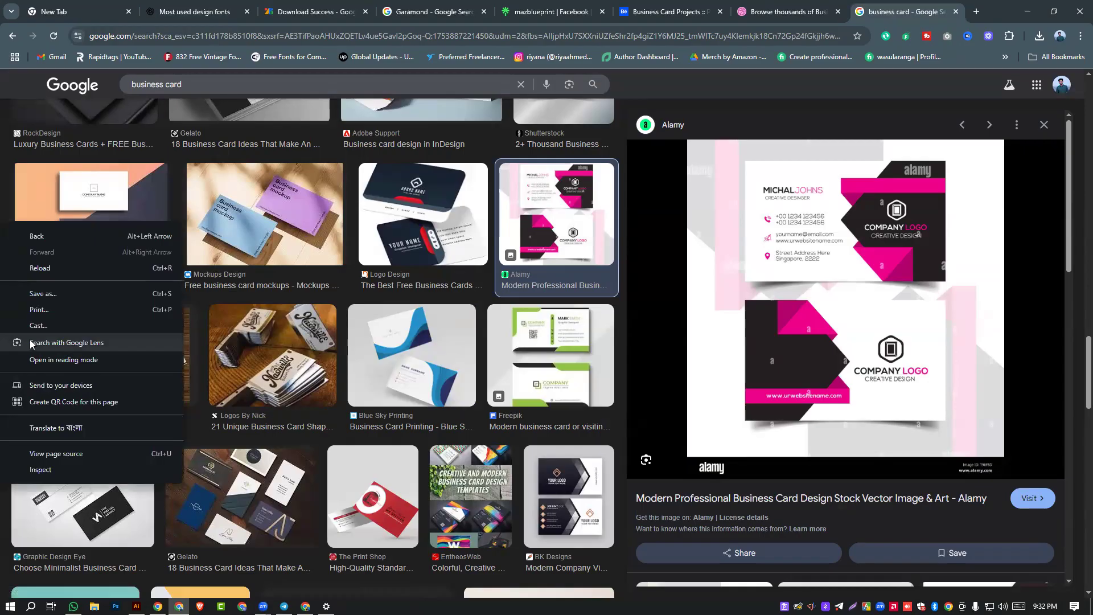
pyautogui.click(50, 342)
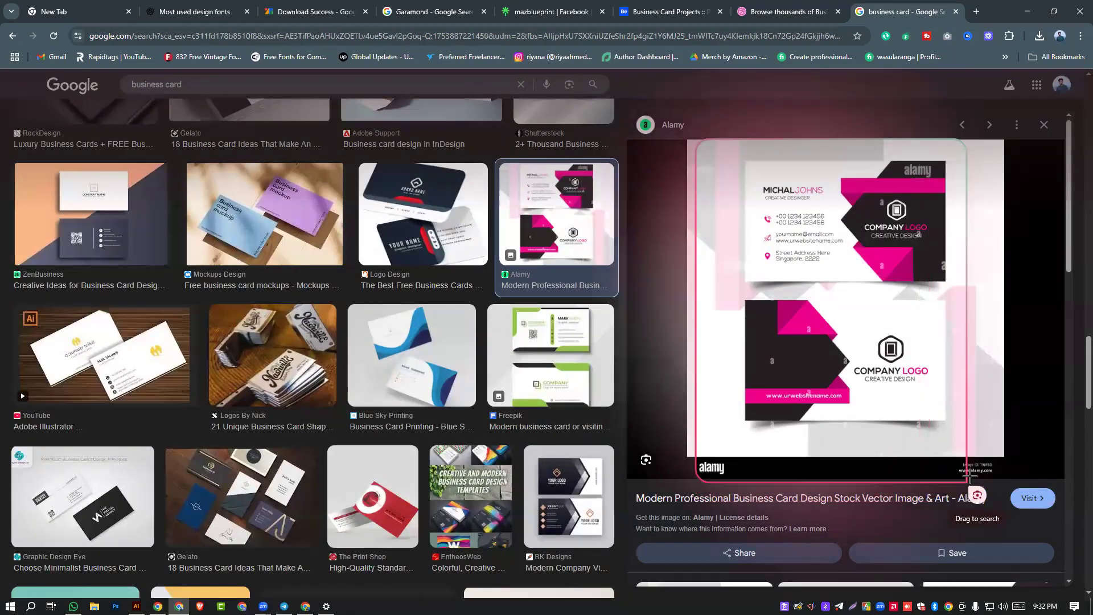
pyautogui.click(969, 476)
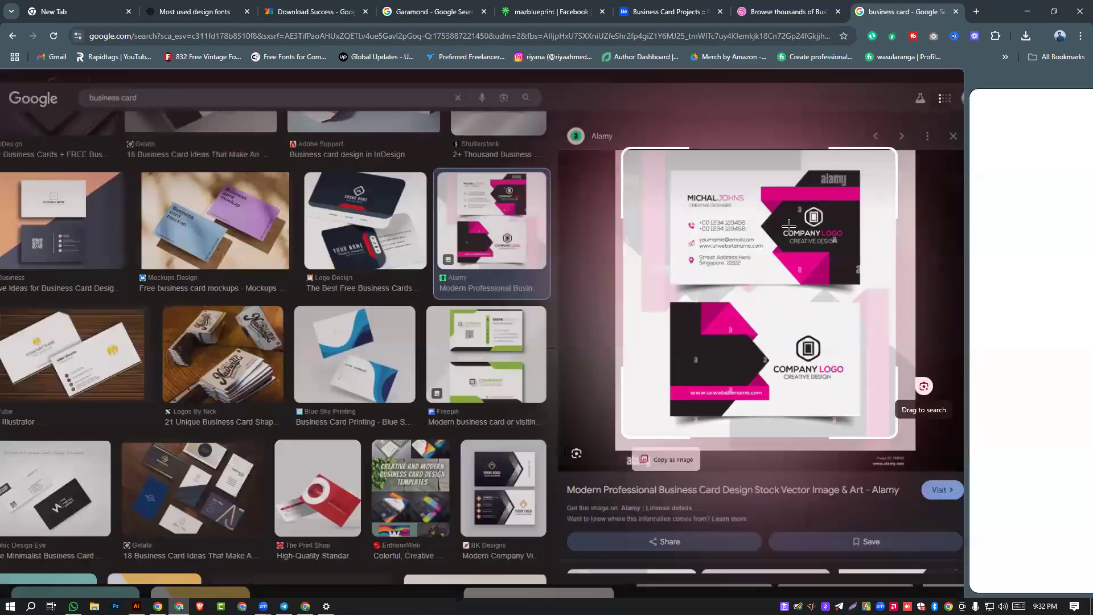
pyautogui.click(600, 442)
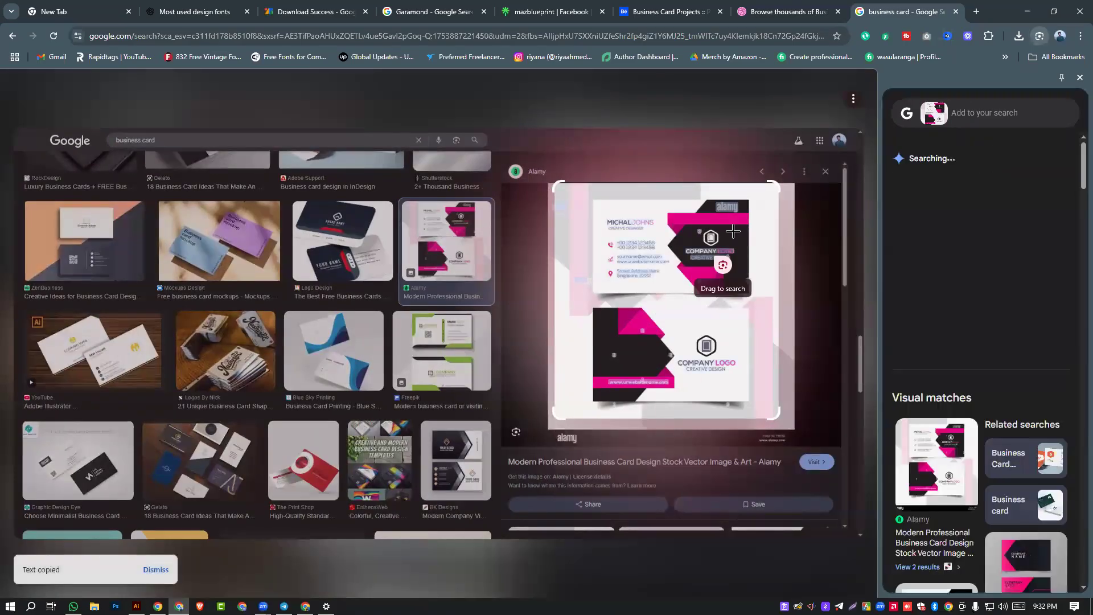
# - Read the full AI Overview for the pink business card and close Google Lens
pyautogui.scroll(-1, 943, 251)
pyautogui.click(945, 251)
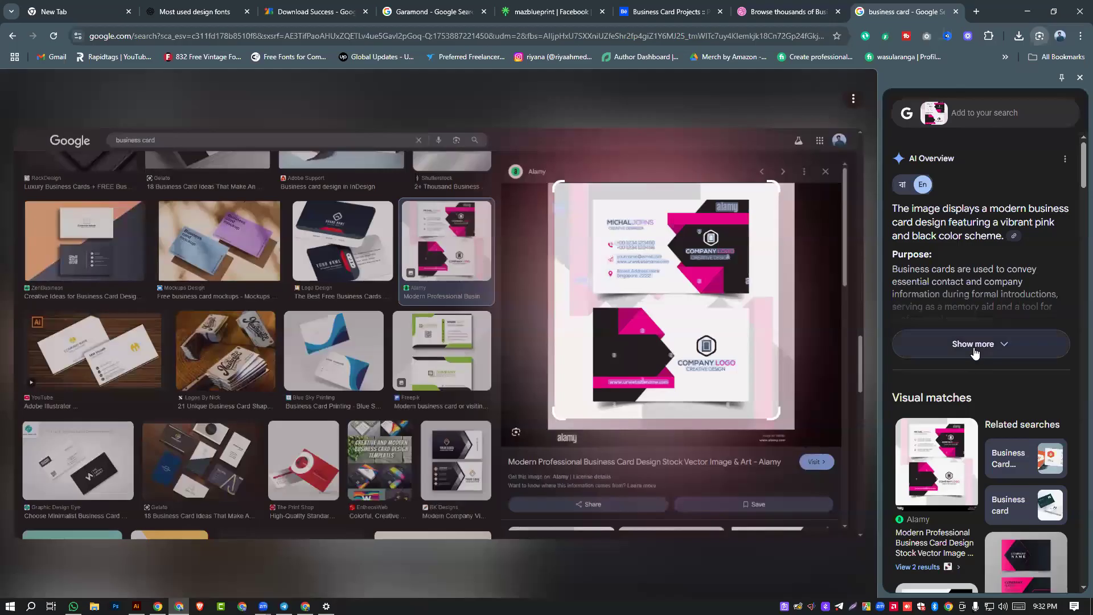
pyautogui.scroll(-2, 958, 257)
pyautogui.scroll(-3, 958, 258)
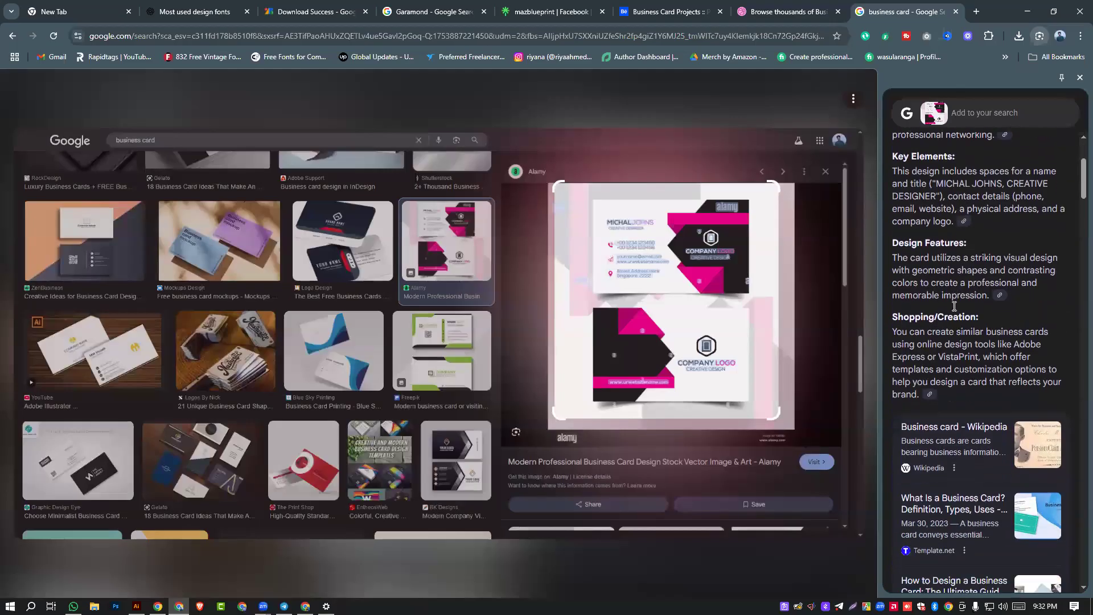
pyautogui.press('Escape')
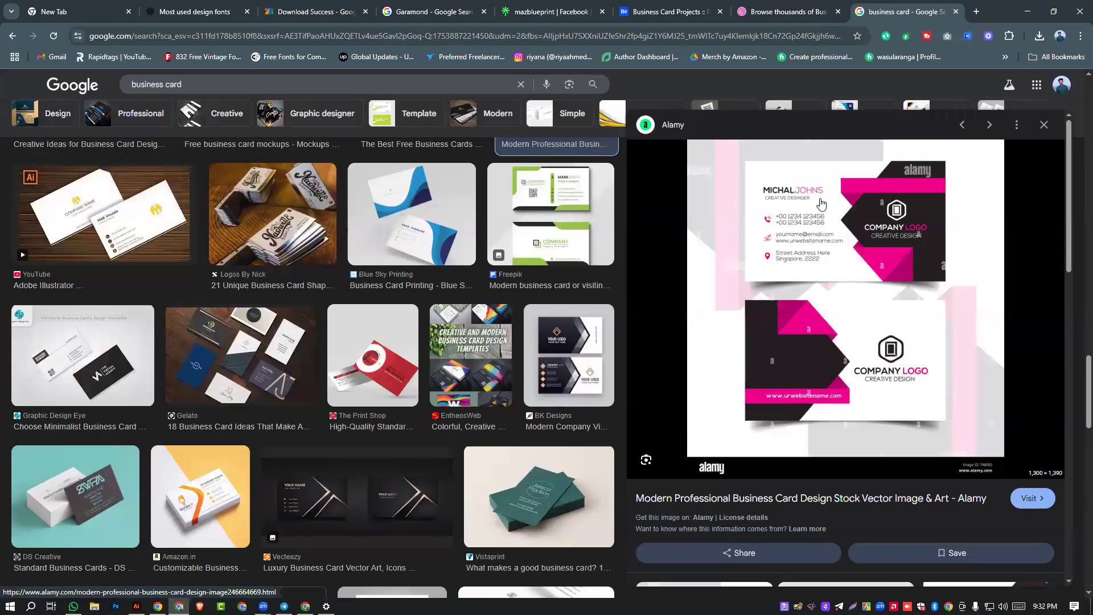
# - Preview the green Freepik business card, capture its name and title area with Google Lens, and copy that text
pyautogui.click(545, 221)
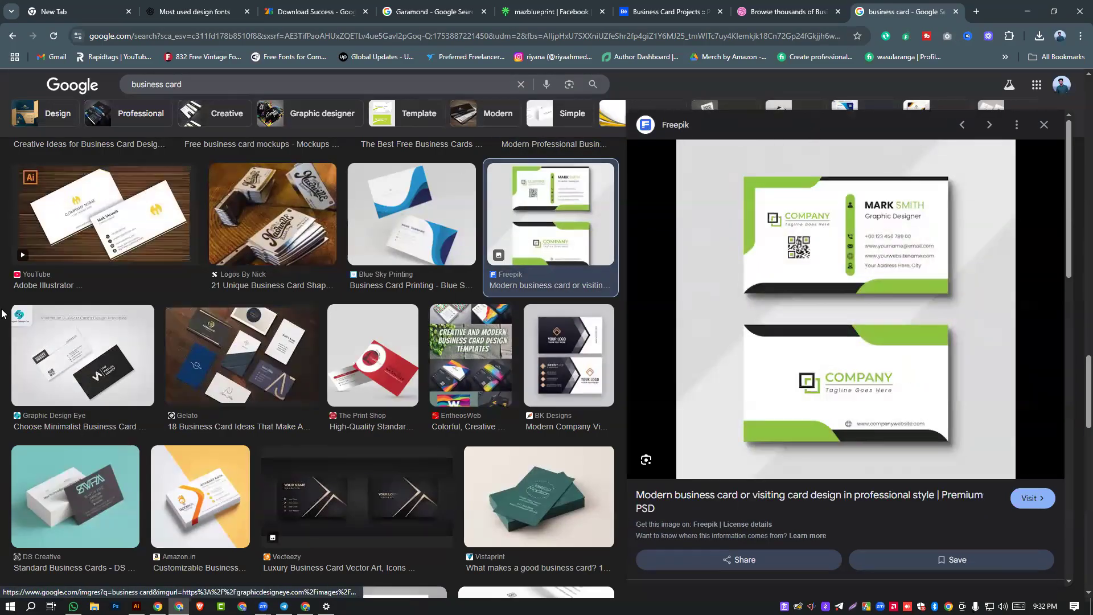
pyautogui.rightClick(620, 322)
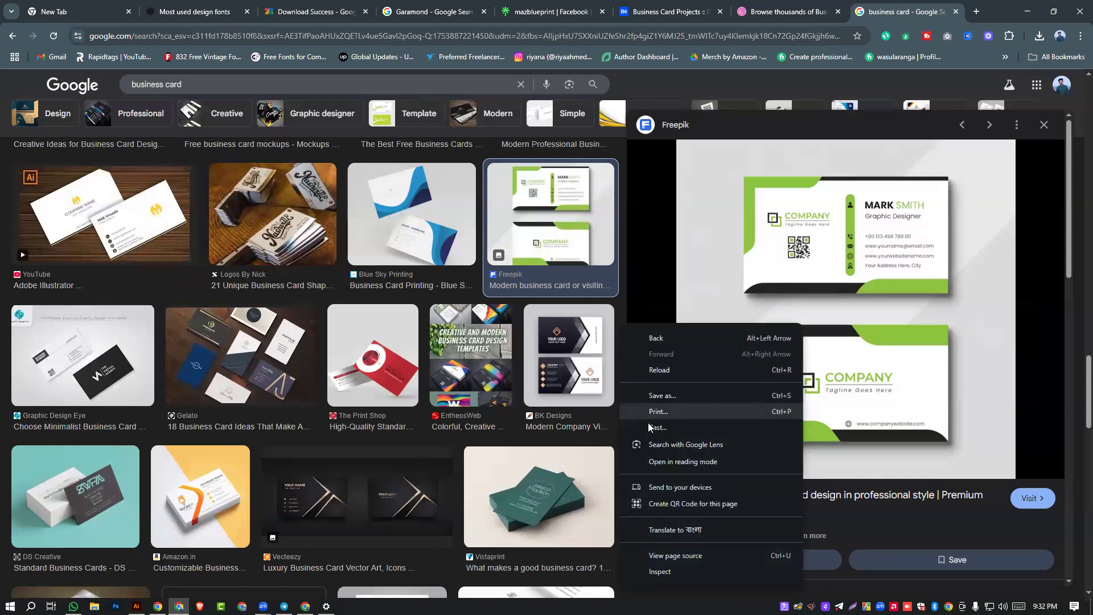
pyautogui.click(723, 445)
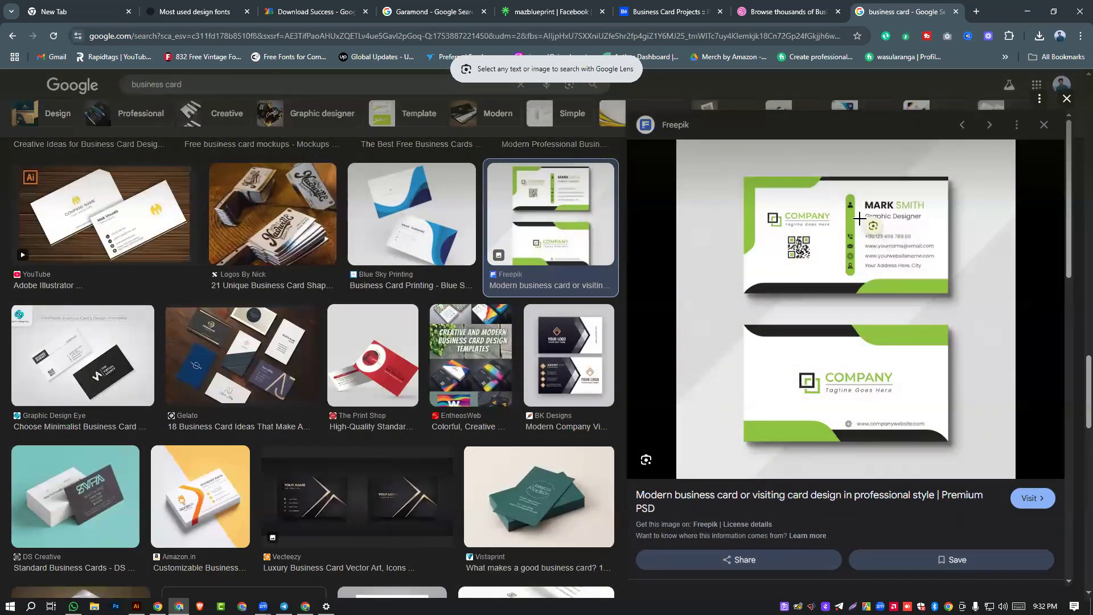
pyautogui.moveTo(863, 191)
pyautogui.mouseDown()
pyautogui.moveTo(871, 234)
pyautogui.moveTo(934, 229)
pyautogui.mouseUp()
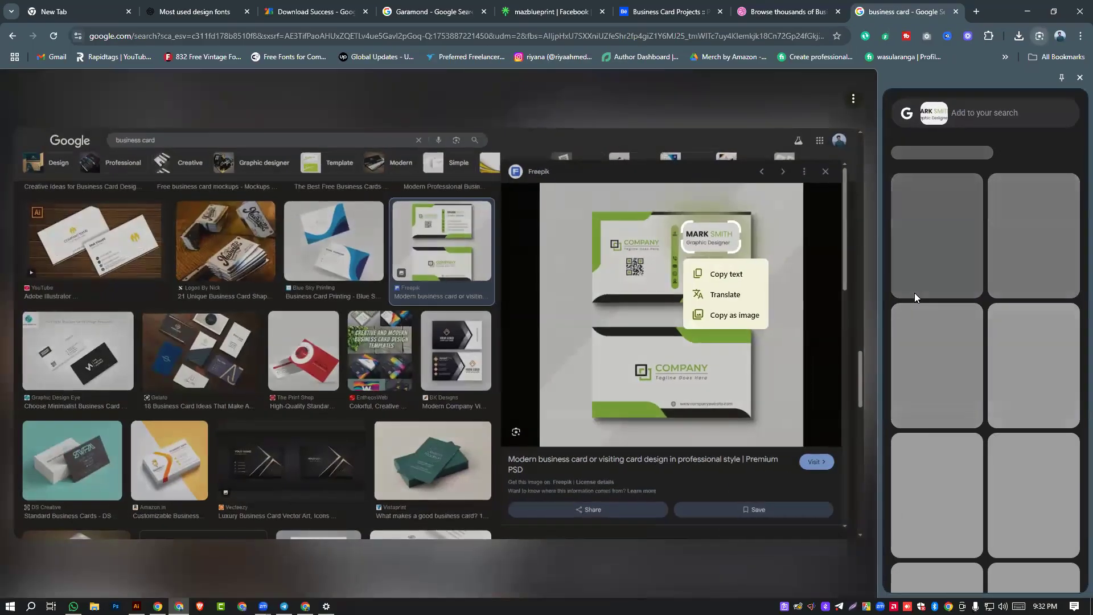
pyautogui.click(714, 276)
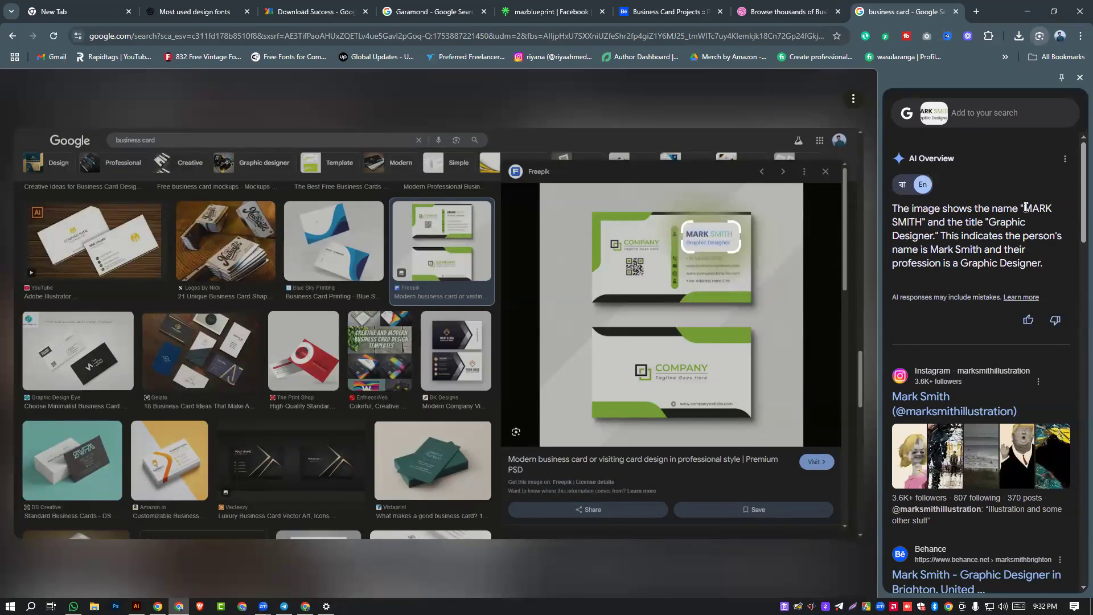
# - Copy the cardholder's name and the title "Graphic Designer" separately from the AI Overview text
pyautogui.moveTo(1023, 208); pyautogui.dragTo(922, 221)
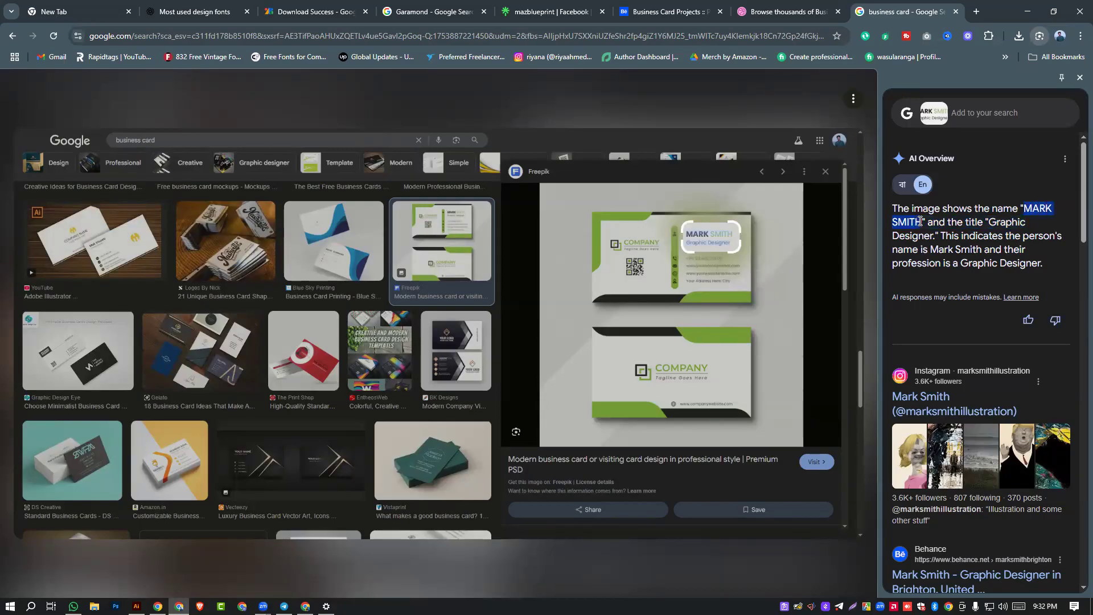
pyautogui.rightClick(900, 224)
pyautogui.click(937, 239)
pyautogui.moveTo(988, 222); pyautogui.dragTo(936, 236)
pyautogui.rightClick(937, 237)
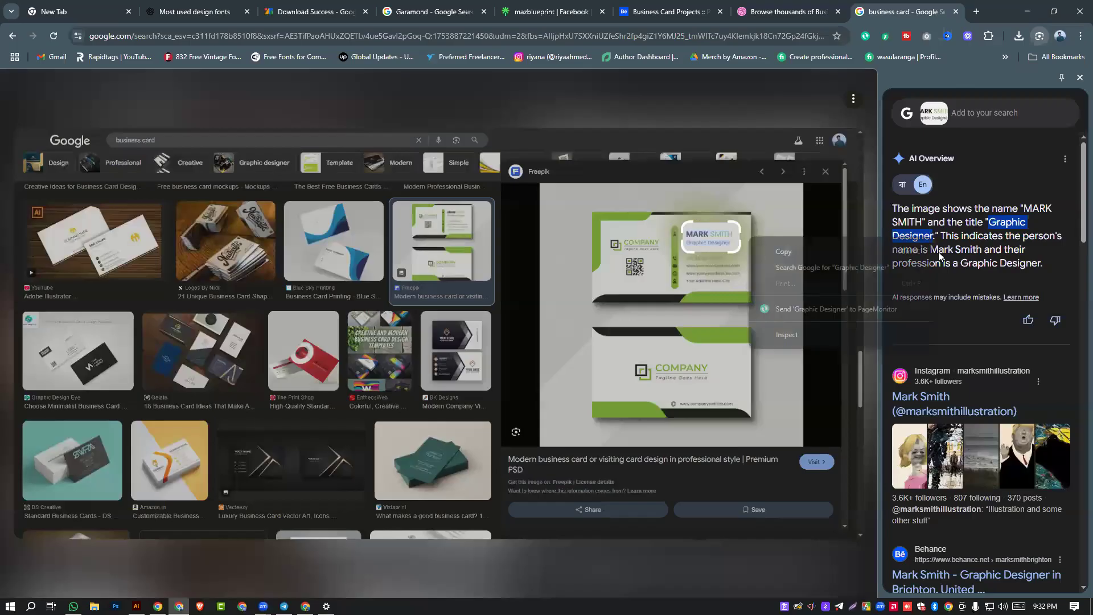
pyautogui.click(818, 252)
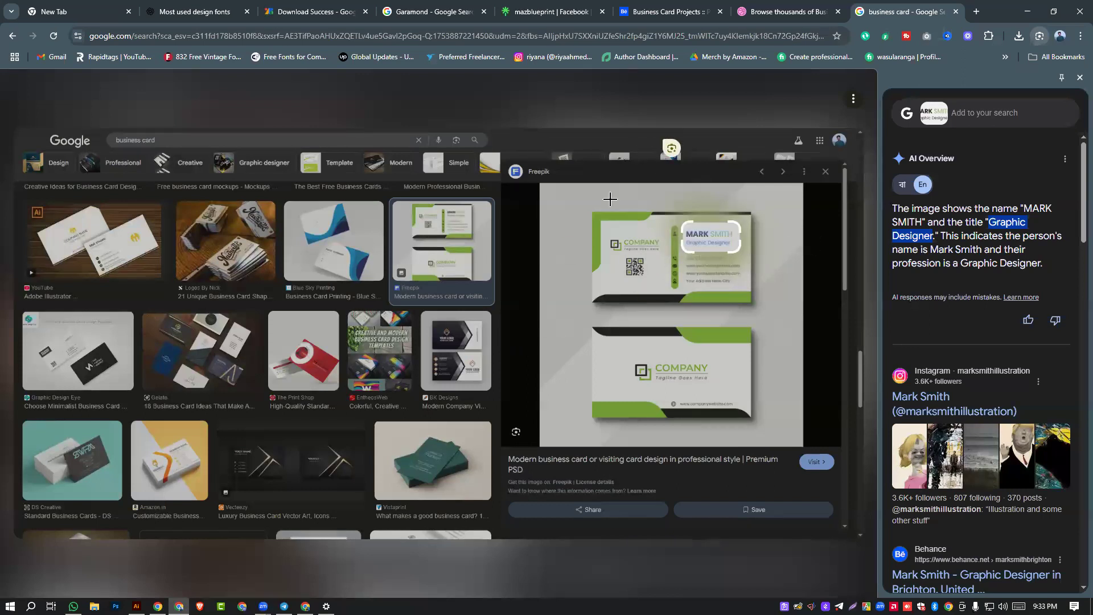
# - Switch to Illustrator's card practice.ai document, paste "Graphic Designer", enlarge the text to about 123 pt and place it below the cards
pyautogui.click(136, 606)
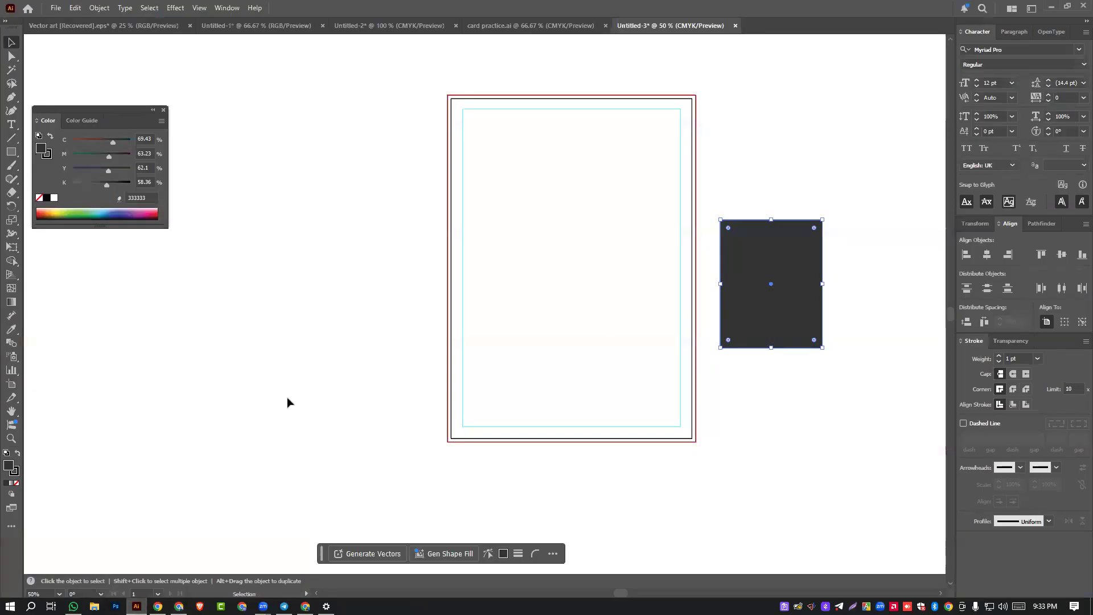
pyautogui.hotkey('ctrl', 'shift', 'F6')
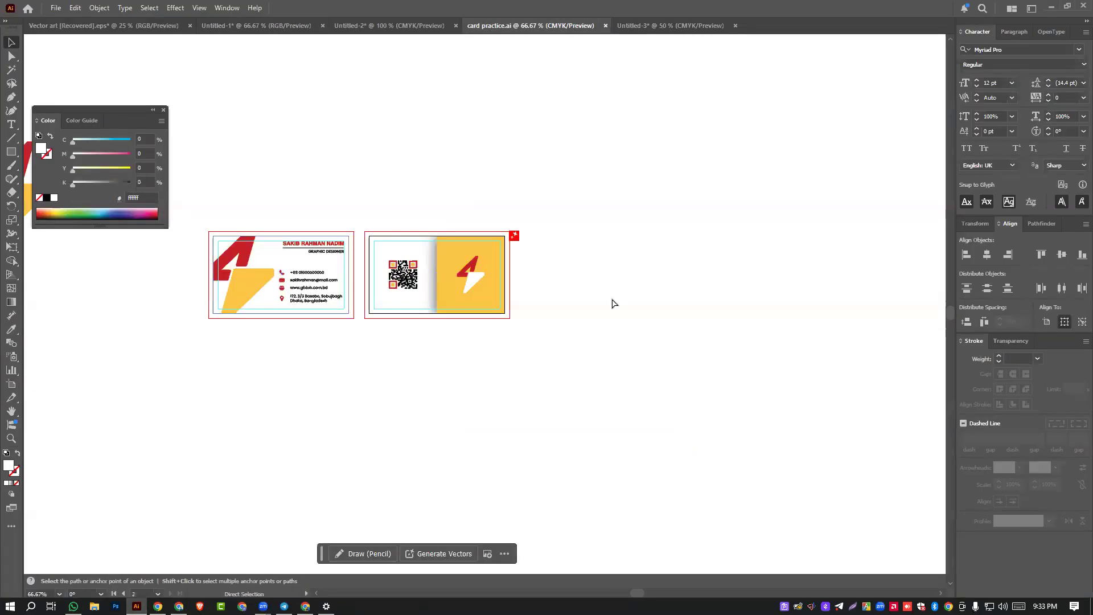
pyautogui.hotkey('ctrl', 'v')
pyautogui.moveTo(507, 307); pyautogui.dragTo(740, 342)
pyautogui.moveTo(586, 323); pyautogui.dragTo(753, 425)
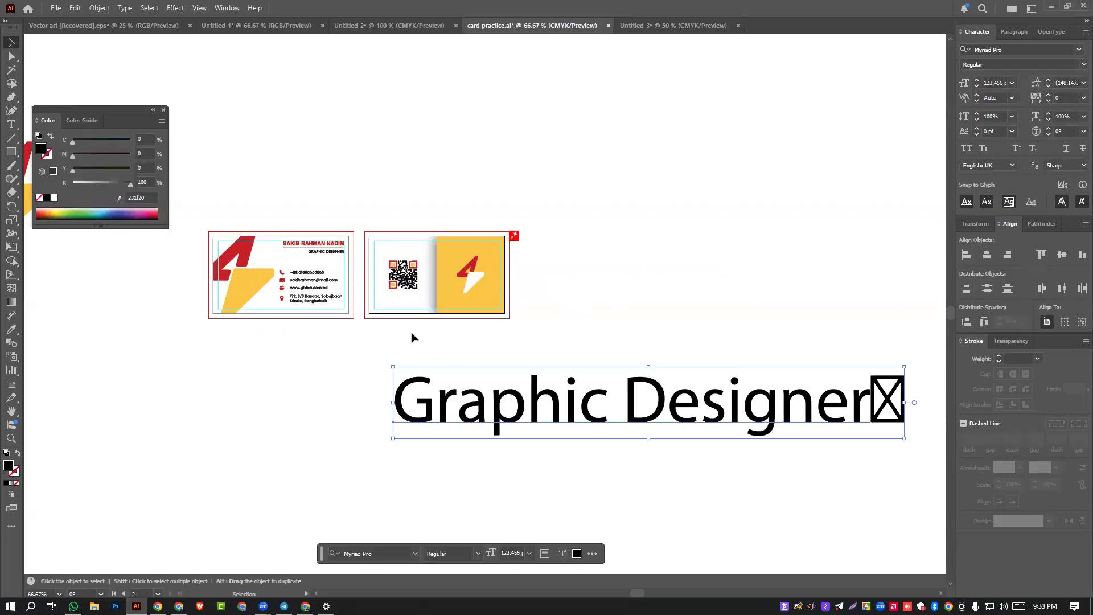
# - Set the "Graphic Designer" text's font to Poppins and shift the text slightly to the left
pyautogui.click(1077, 50)
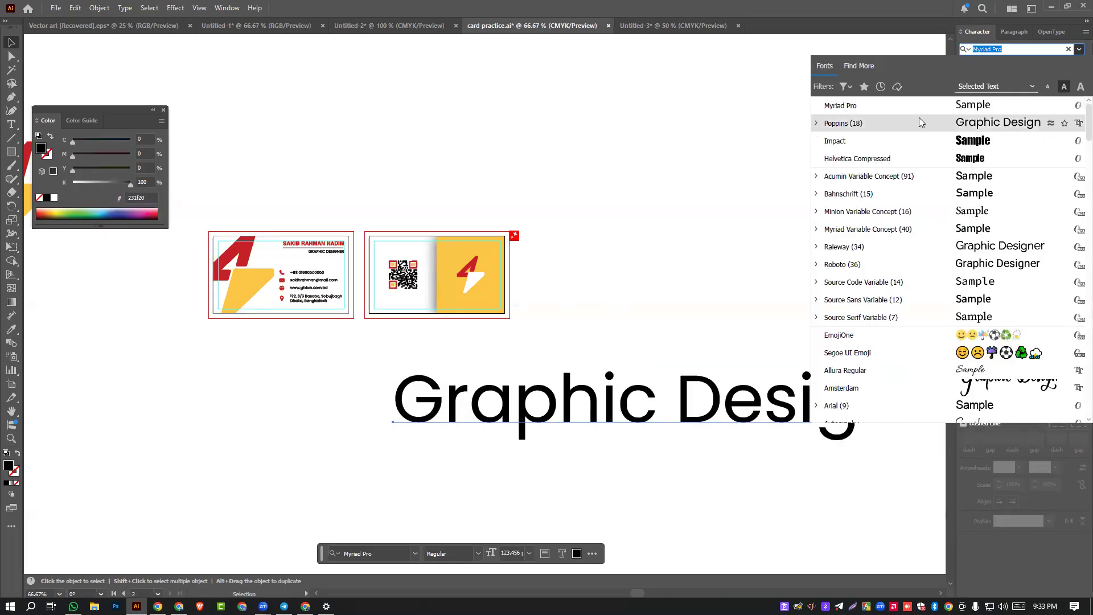
pyautogui.click(879, 124)
pyautogui.moveTo(780, 433); pyautogui.dragTo(698, 433)
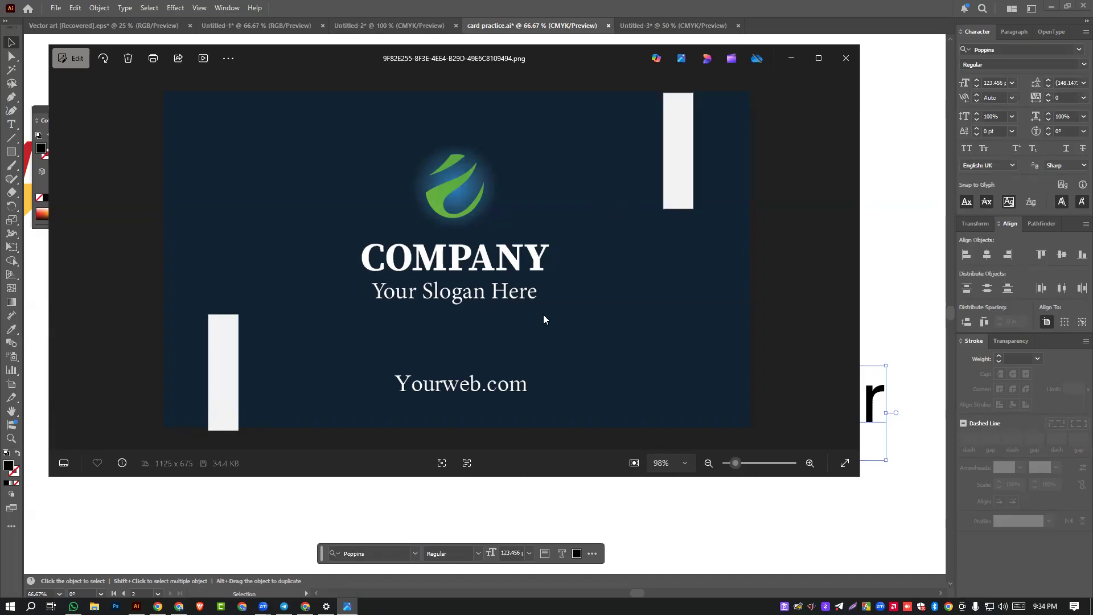
# - Close the business card image preview, switch to Chrome, open the GFX Lab Warriors group on Facebook and copy its link
pyautogui.click(846, 58)
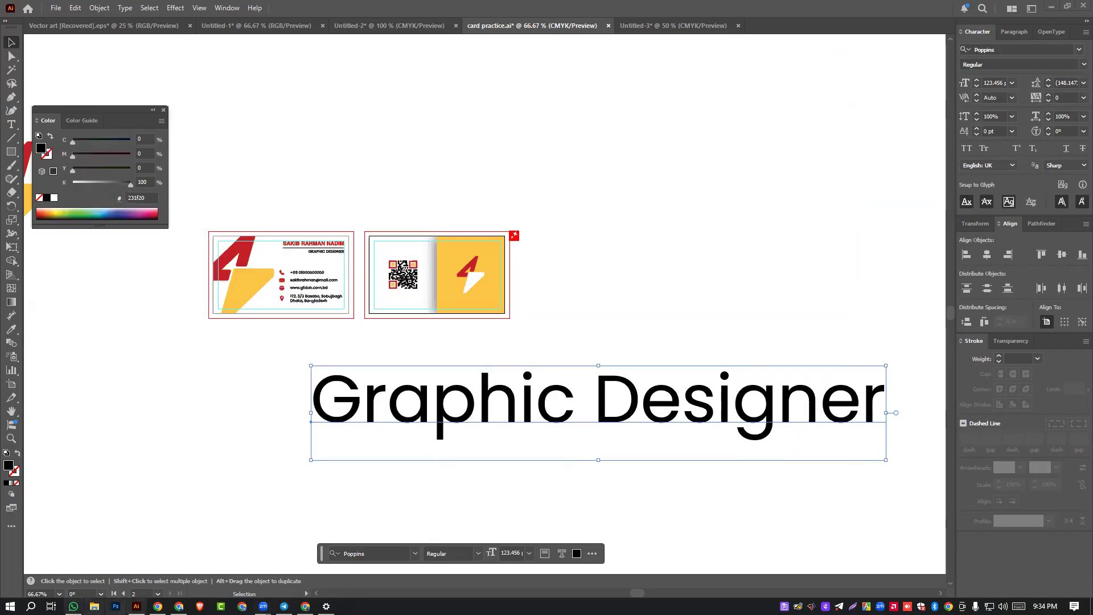
pyautogui.click(158, 605)
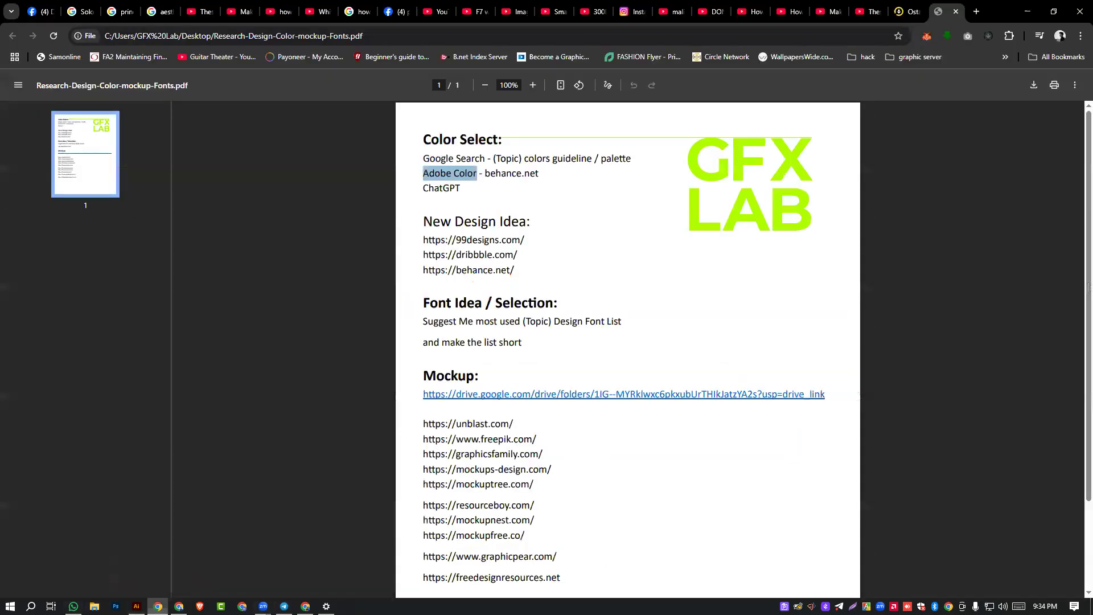
pyautogui.click(46, 10)
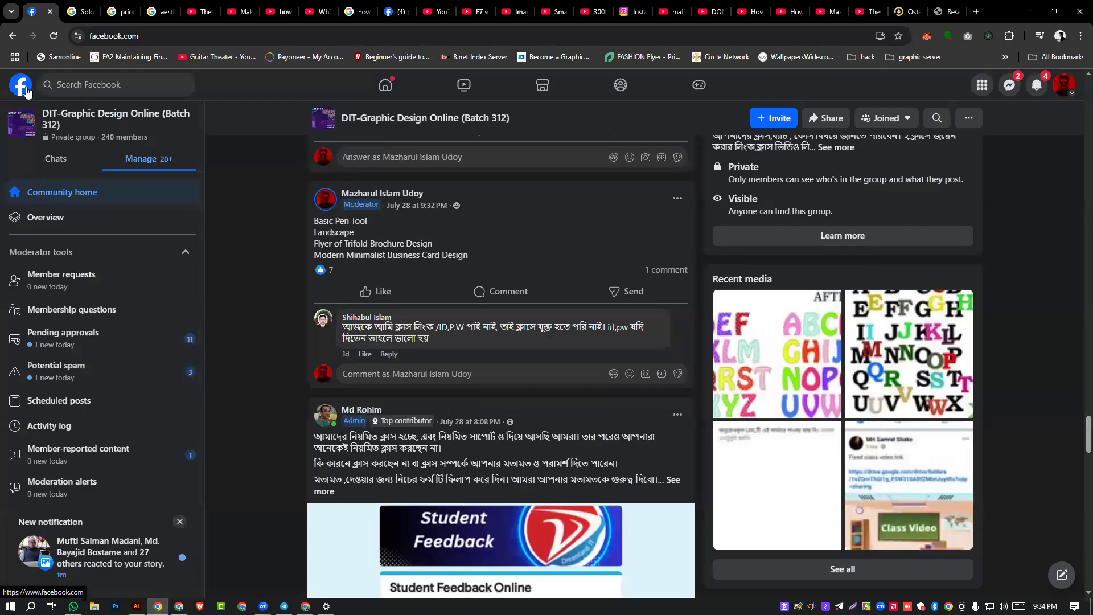
pyautogui.click(23, 89)
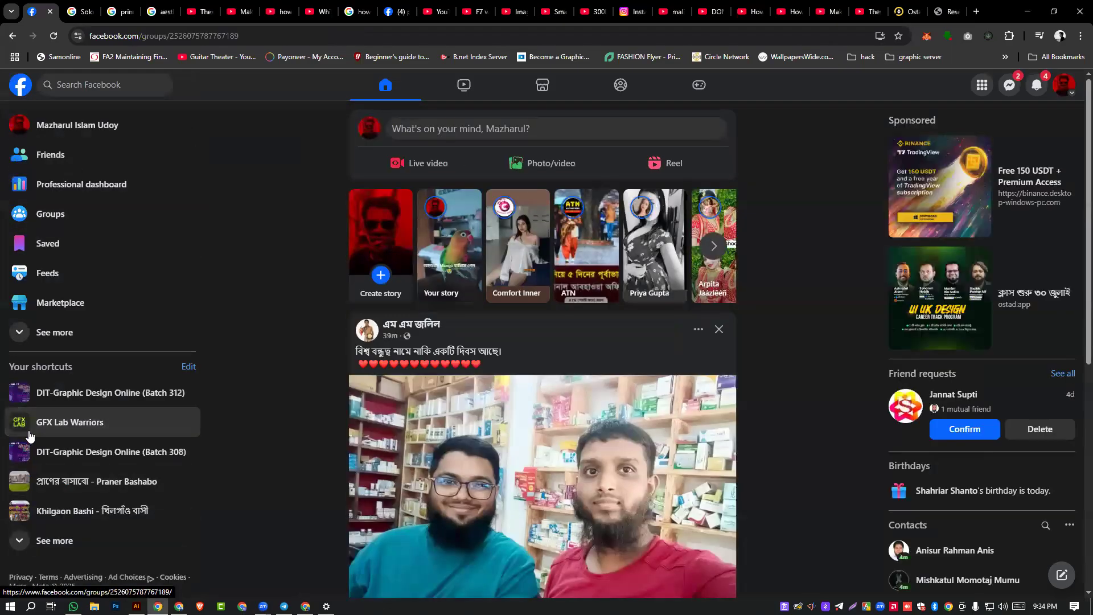
pyautogui.click(52, 424)
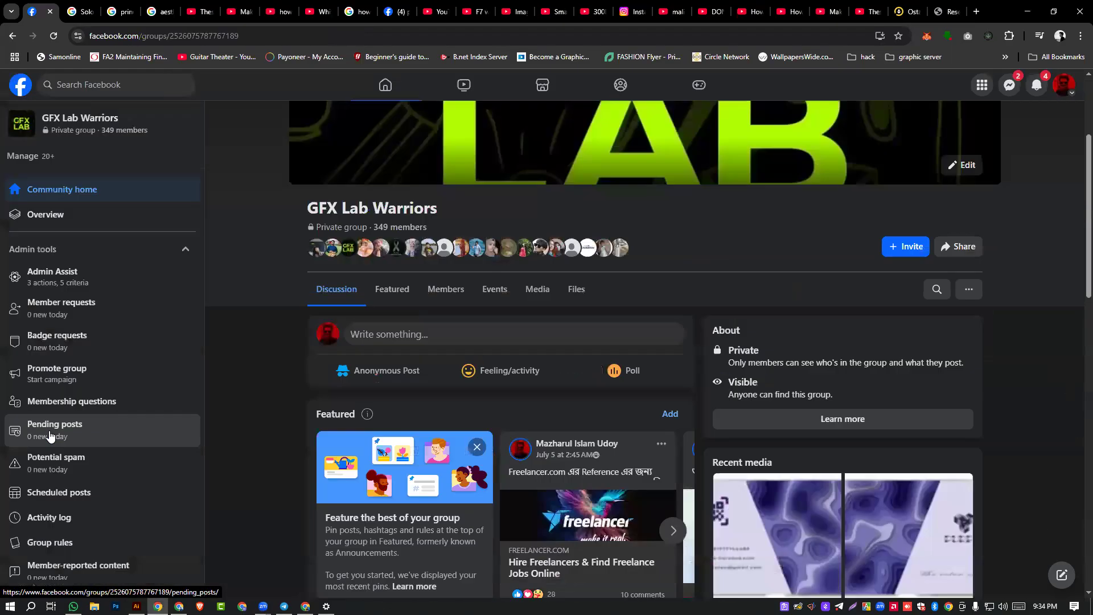
pyautogui.click(275, 36)
pyautogui.rightClick(276, 36)
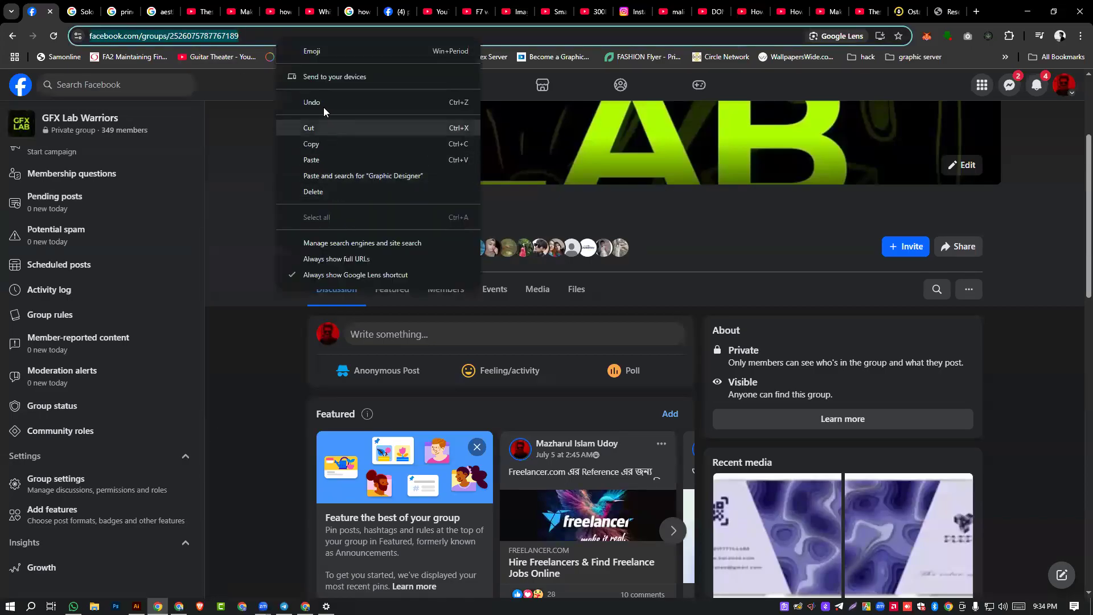
pyautogui.click(322, 144)
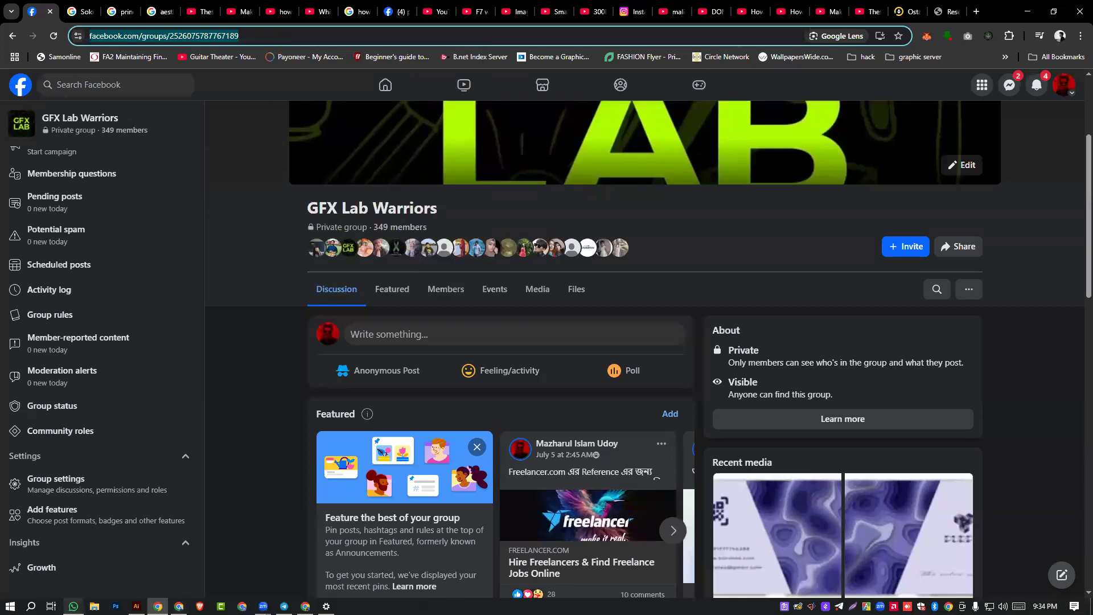
# - Switch to WhatsApp, send the copied Facebook group link to the Dit 312 chat, and return to Illustrator
pyautogui.click(73, 605)
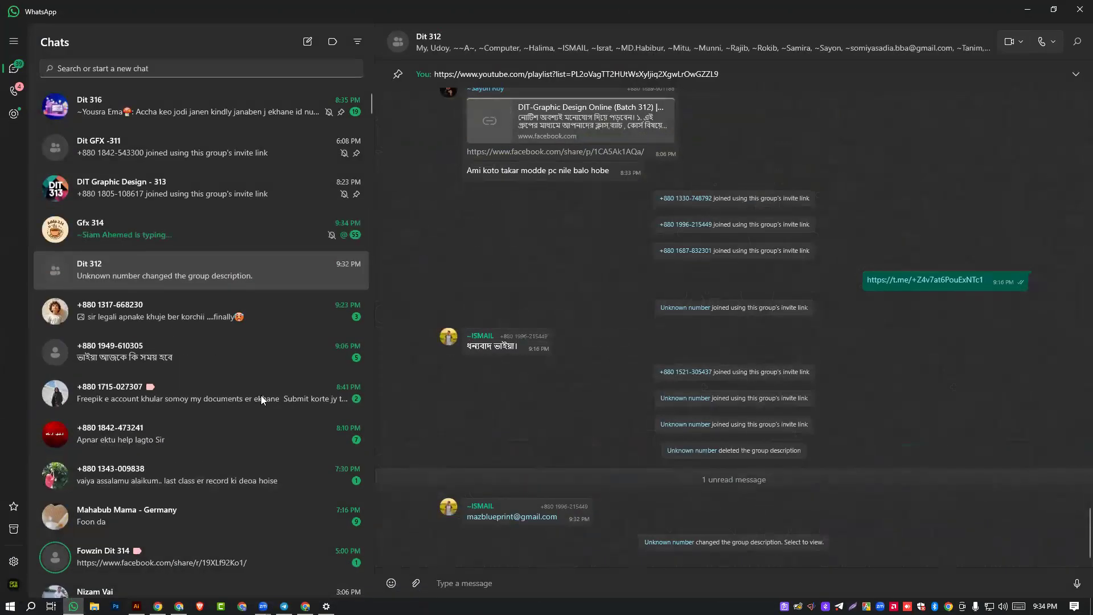
pyautogui.rightClick(504, 584)
pyautogui.click(482, 548)
pyautogui.press('Return')
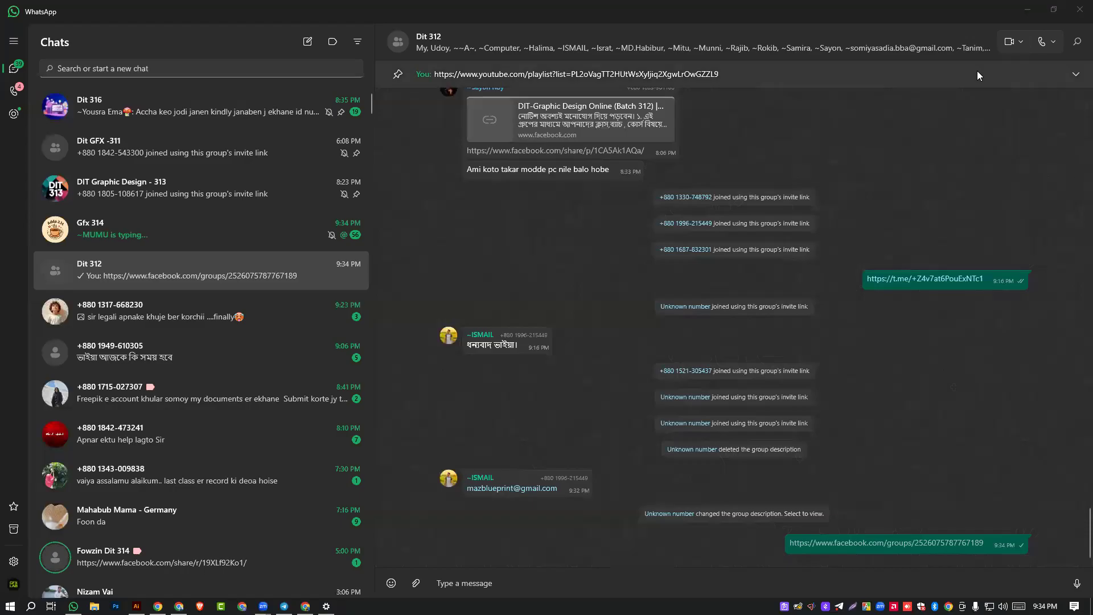
pyautogui.moveTo(305, 606)
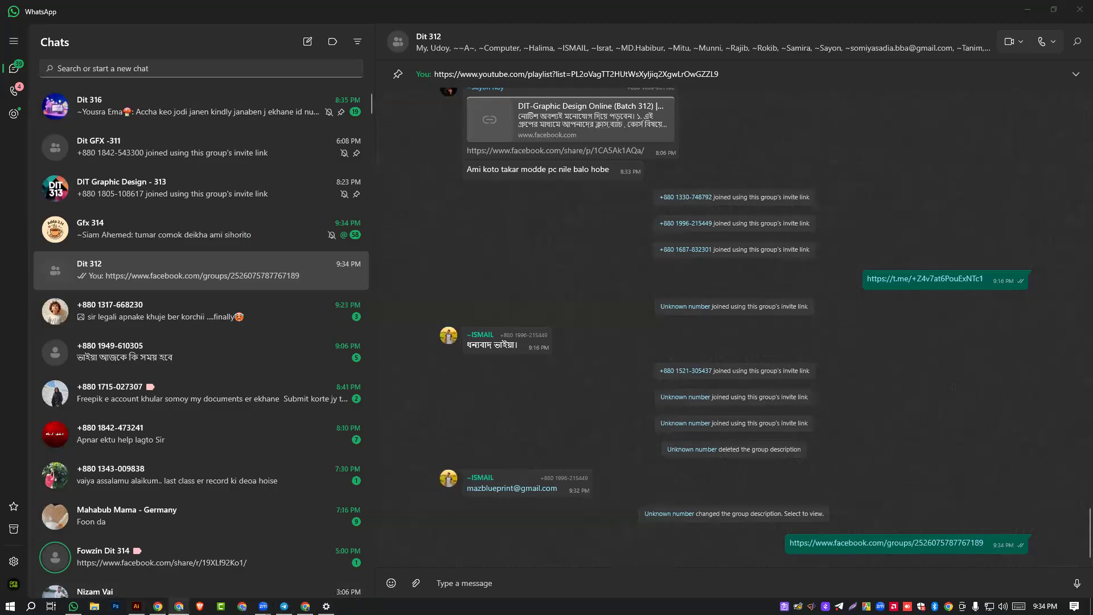
pyautogui.moveTo(179, 606)
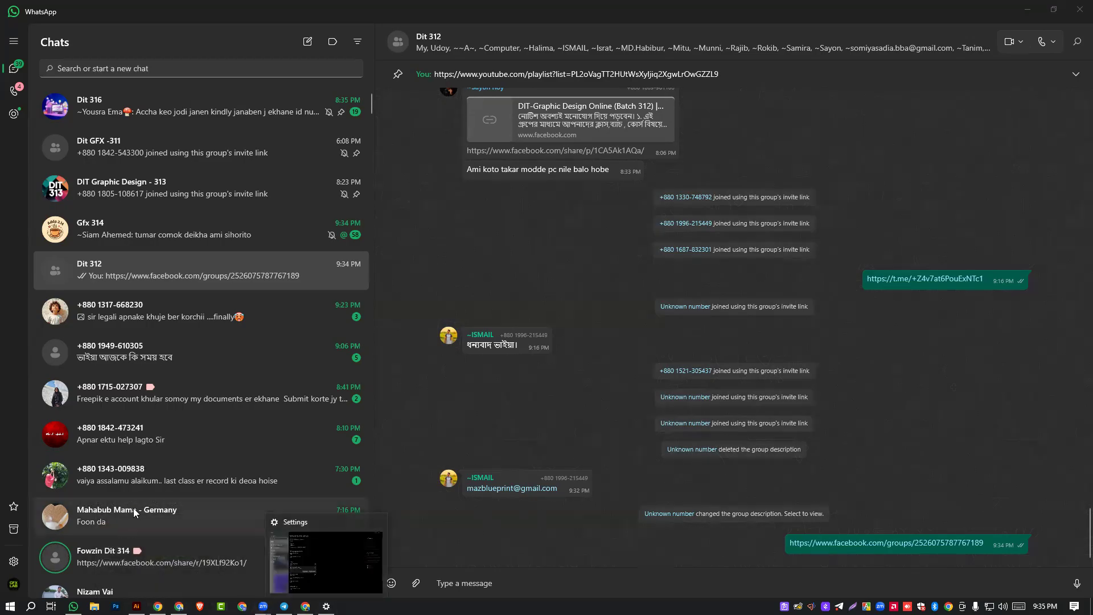
pyautogui.click(1027, 10)
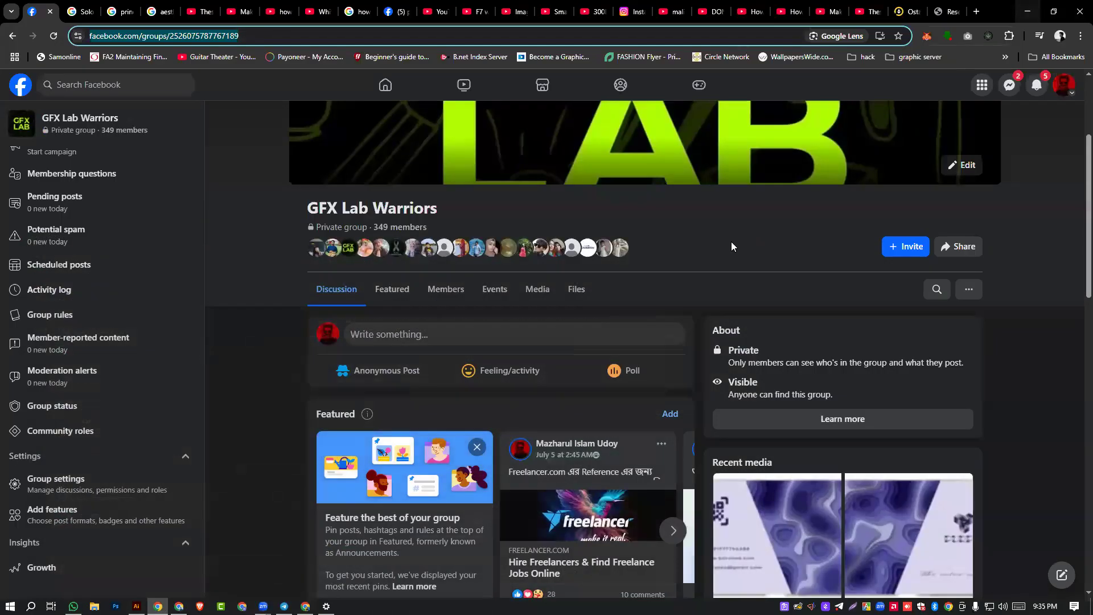
pyautogui.click(1027, 9)
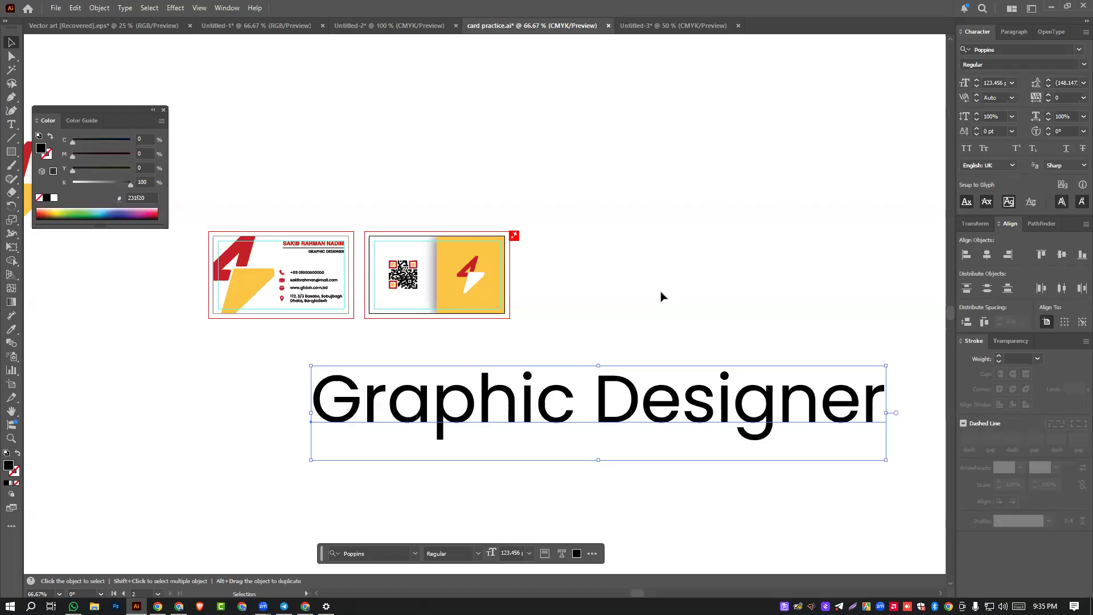
# - Scribble several freehand Paintbrush strokes across the empty area beside the cards and delete them
pyautogui.moveTo(778, 259); pyautogui.dragTo(654, 288)
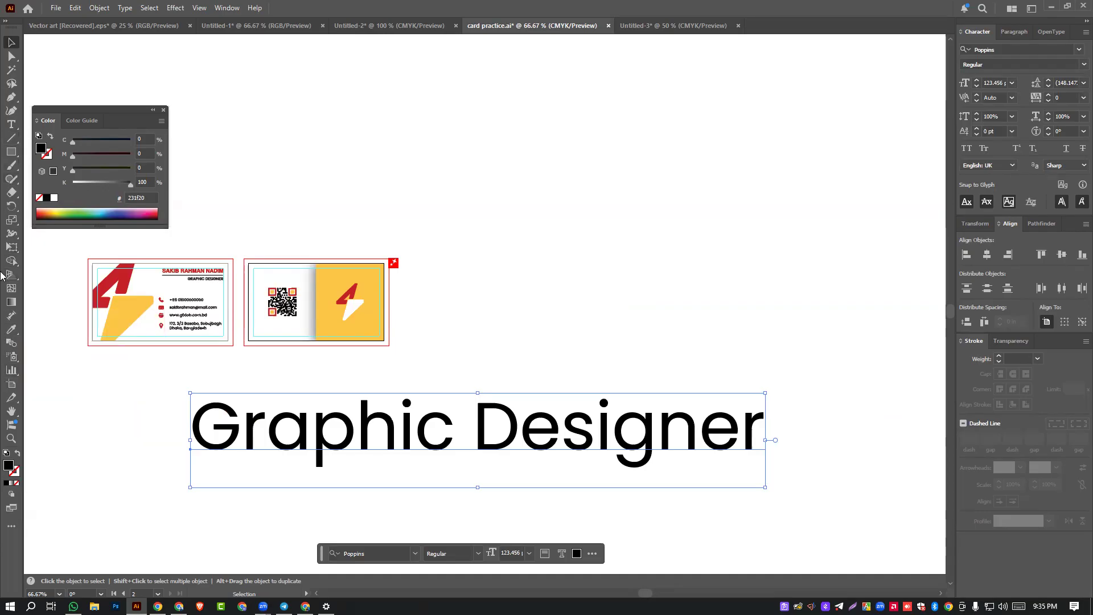
pyautogui.click(11, 165)
pyautogui.moveTo(498, 170)
pyautogui.mouseDown()
pyautogui.moveTo(829, 276)
pyautogui.moveTo(565, 266)
pyautogui.mouseUp()
pyautogui.moveTo(549, 192)
pyautogui.mouseDown()
pyautogui.moveTo(800, 195)
pyautogui.moveTo(549, 319)
pyautogui.mouseUp()
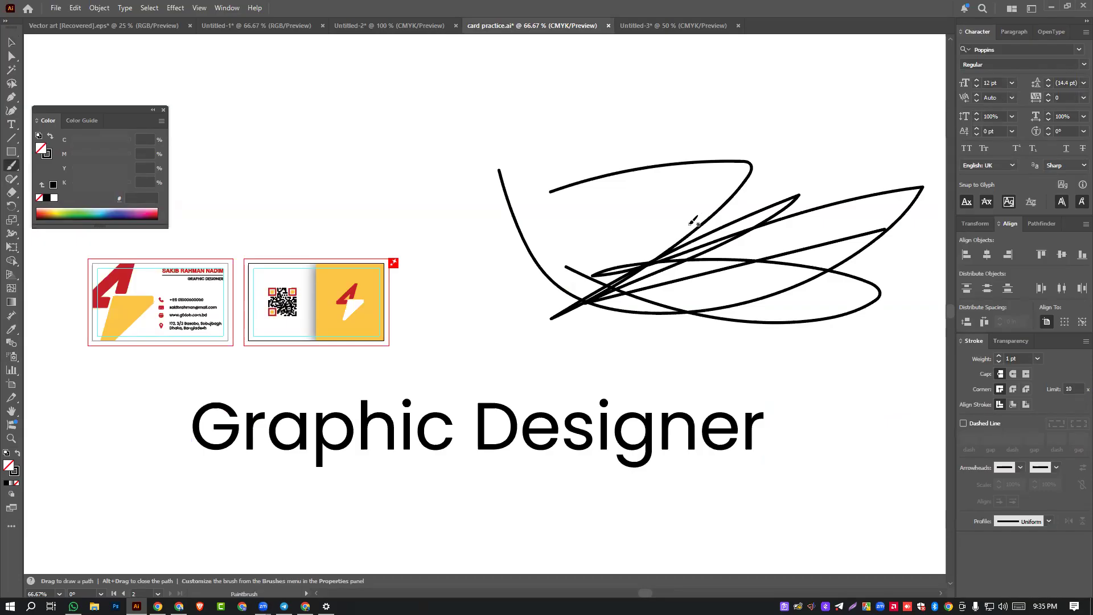
pyautogui.moveTo(622, 202)
pyautogui.mouseDown()
pyautogui.moveTo(849, 316)
pyautogui.moveTo(795, 216)
pyautogui.moveTo(429, 309)
pyautogui.moveTo(728, 414)
pyautogui.moveTo(685, 267)
pyautogui.moveTo(792, 261)
pyautogui.mouseUp()
pyautogui.press('v')
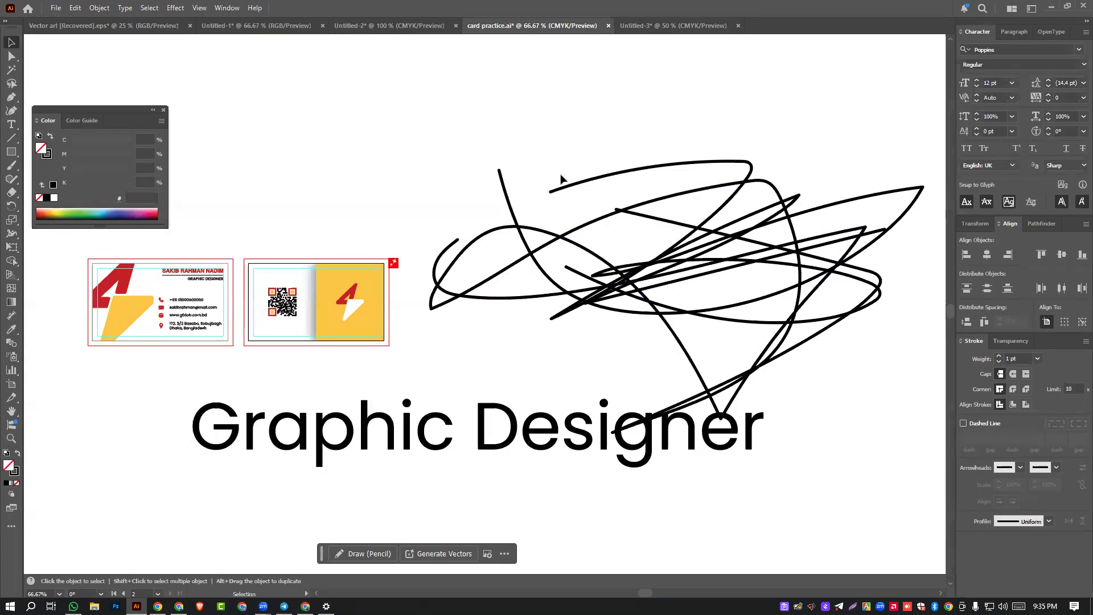
pyautogui.click(802, 371)
pyautogui.press('Delete')
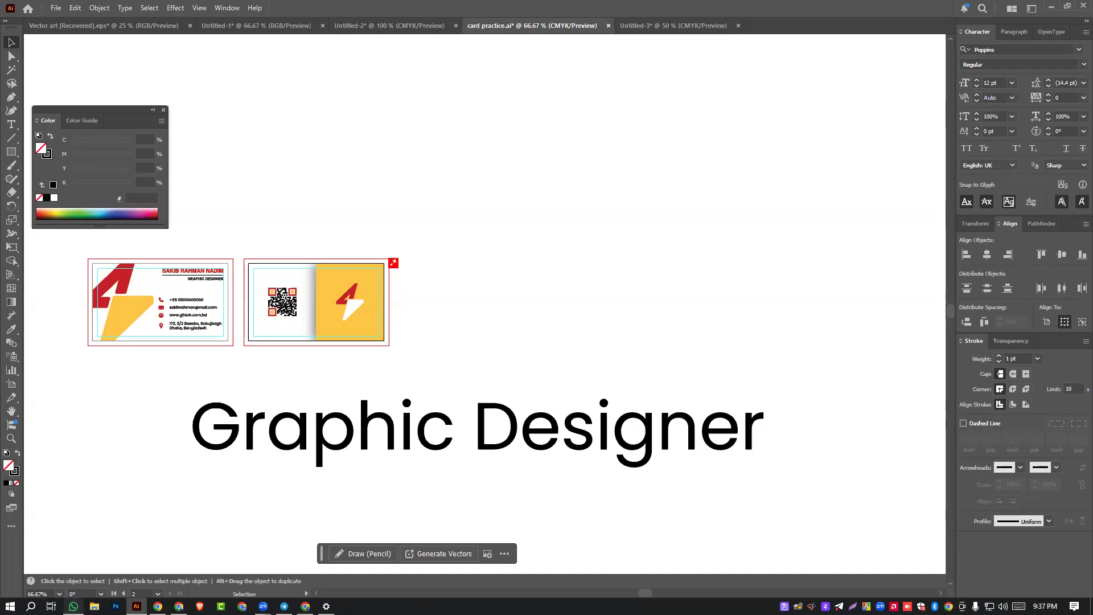
# - Switch to WhatsApp and open the individual chat whose last message is "Ha"
pyautogui.click(73, 606)
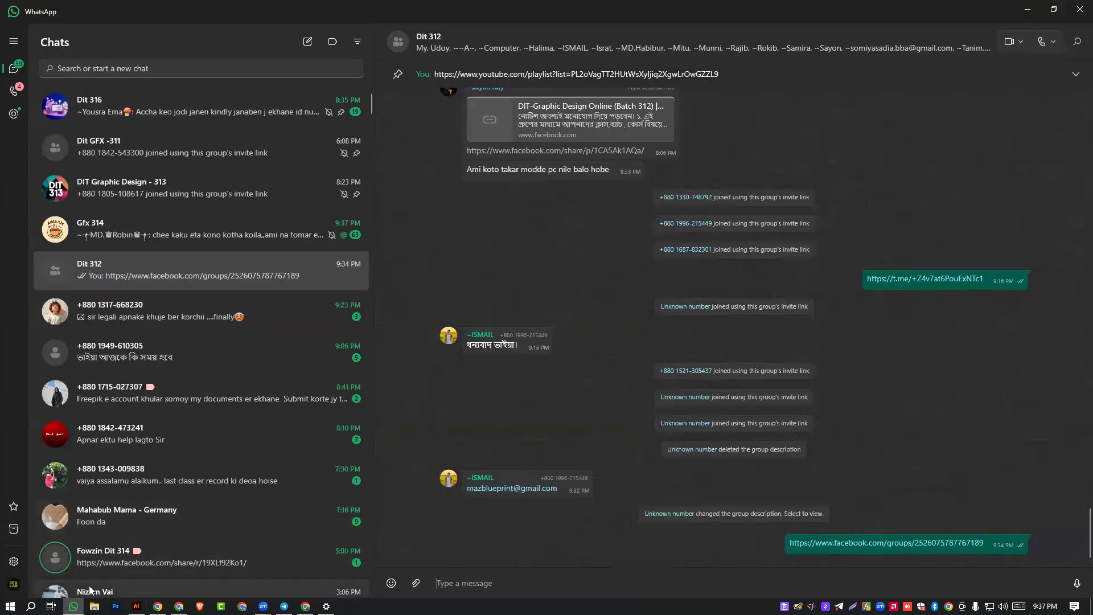
pyautogui.click(1028, 10)
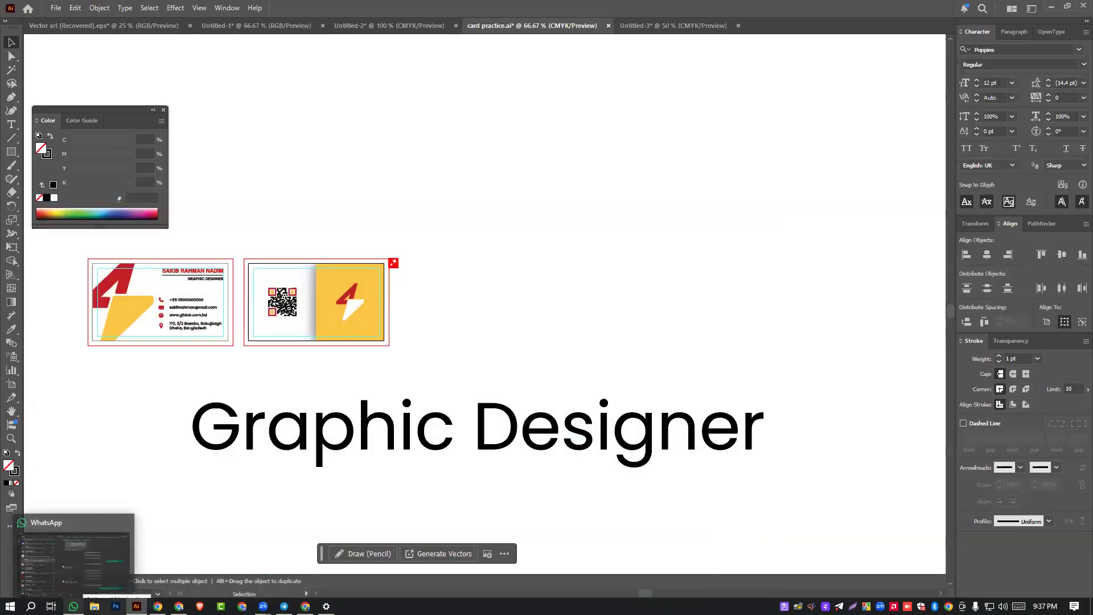
pyautogui.click(73, 606)
pyautogui.scroll(-5, 98, 372)
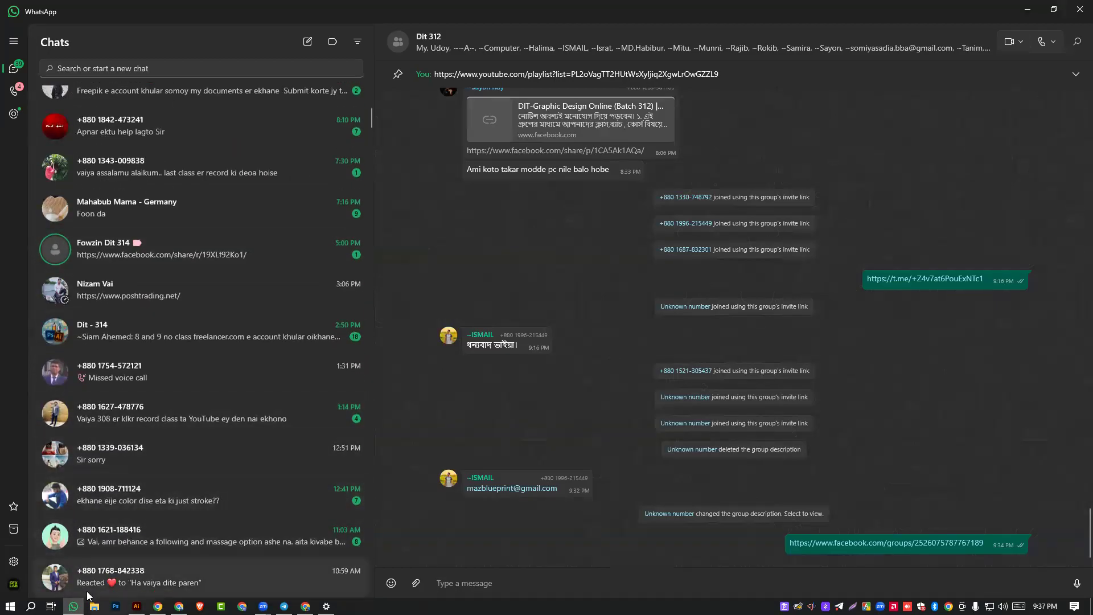
pyautogui.scroll(-4, 84, 527)
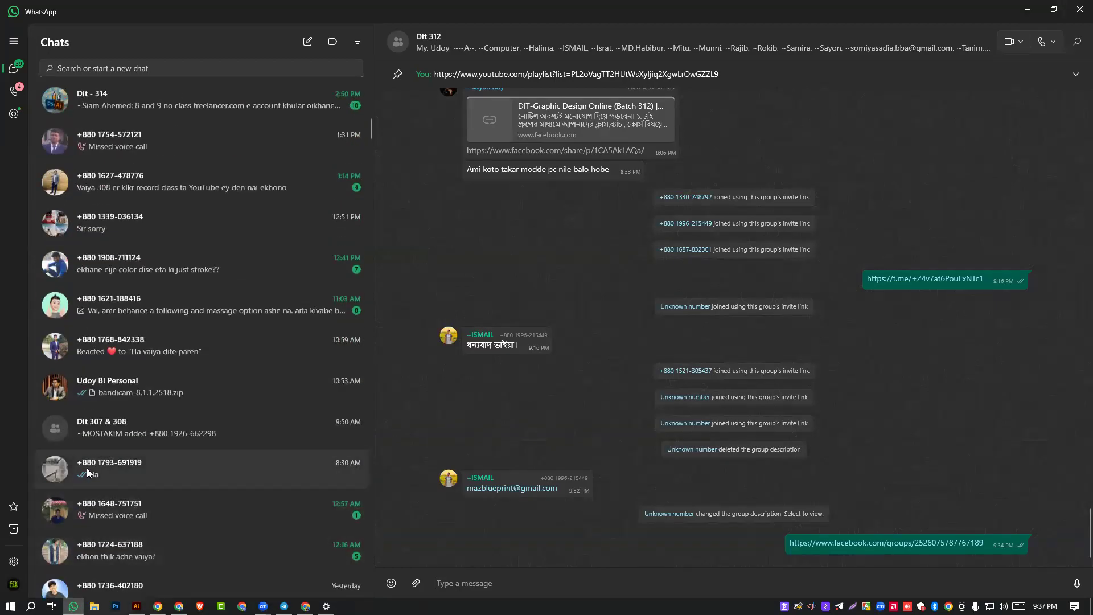
pyautogui.click(86, 468)
# - View the two shared landscape illustrations, inspect the sunset meadow one up close, and close the viewer and WhatsApp
pyautogui.click(557, 283)
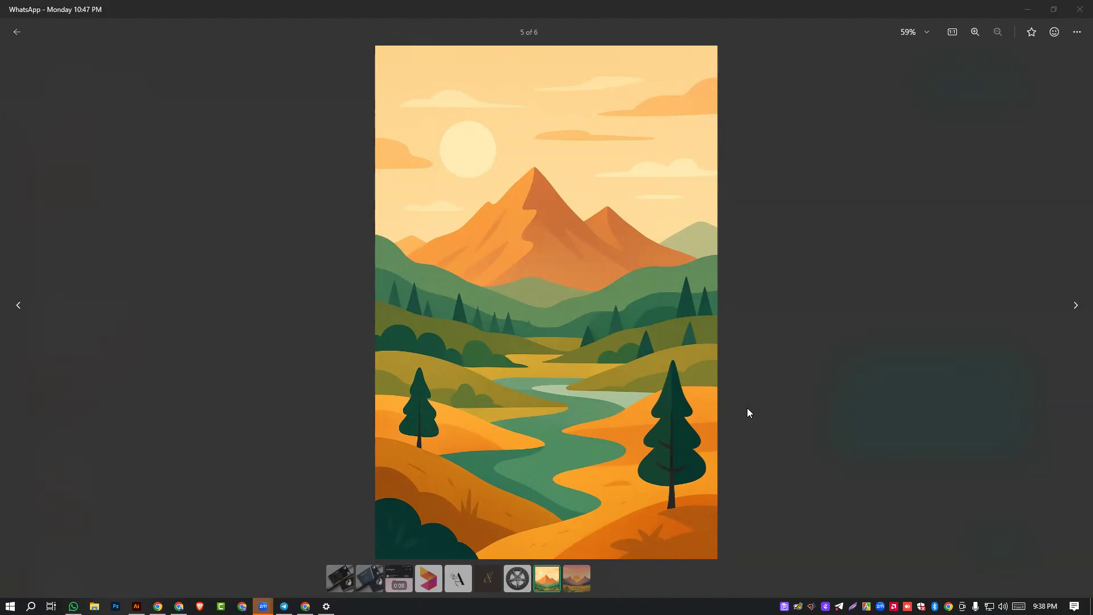
pyautogui.click(1074, 309)
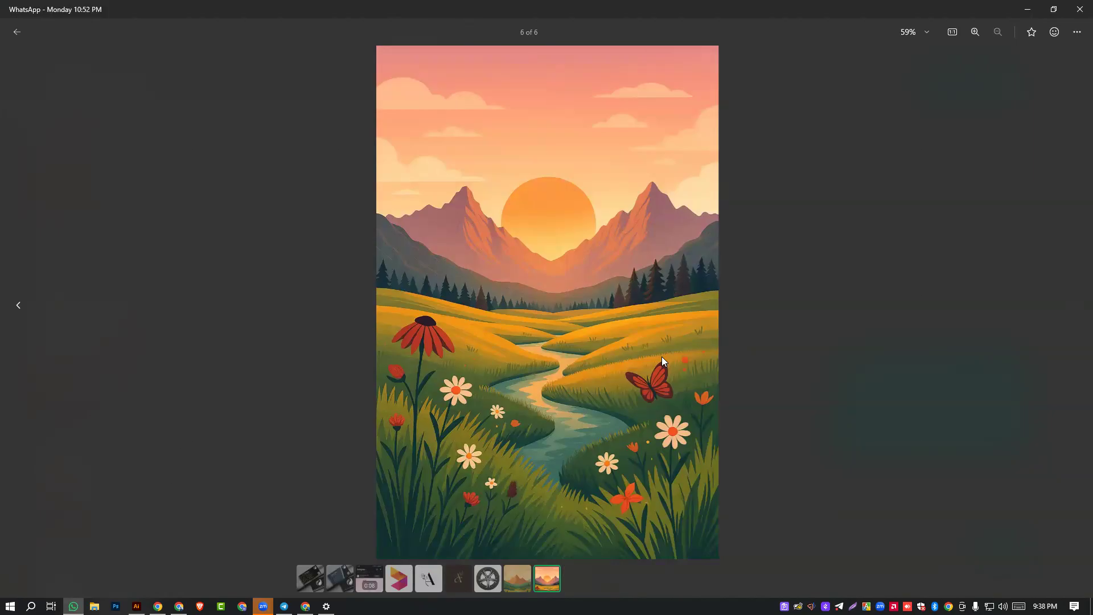
pyautogui.scroll(8, 661, 357)
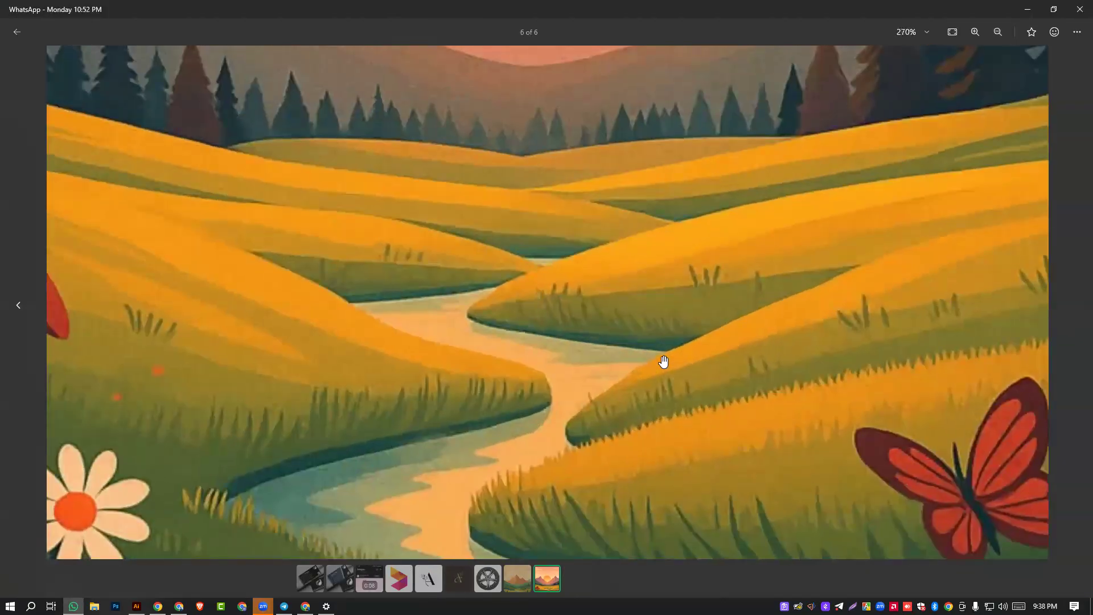
pyautogui.scroll(-8, 663, 361)
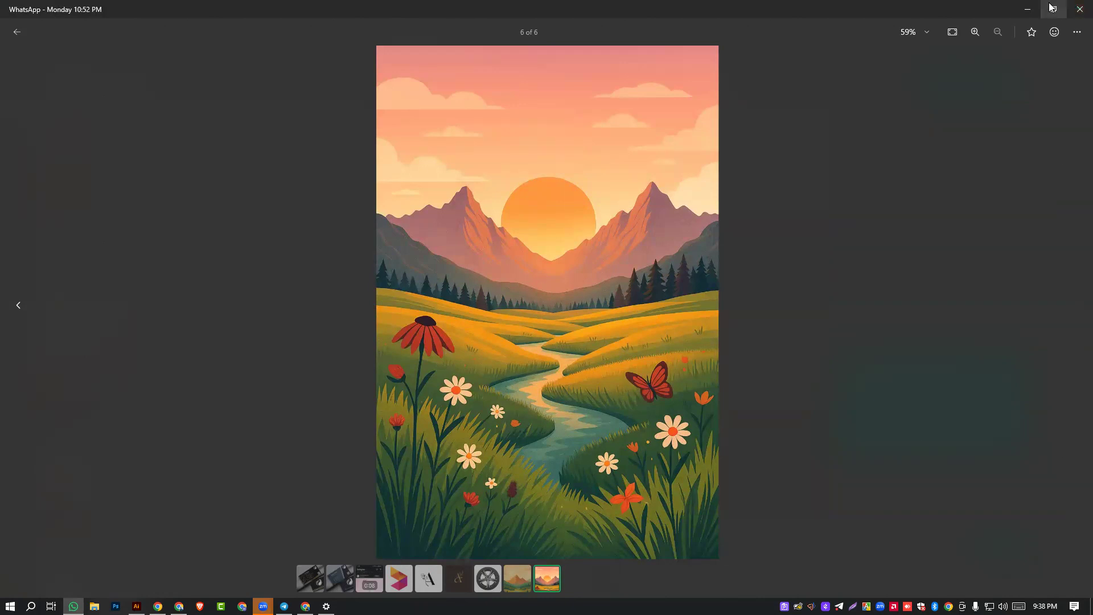
pyautogui.click(1077, 8)
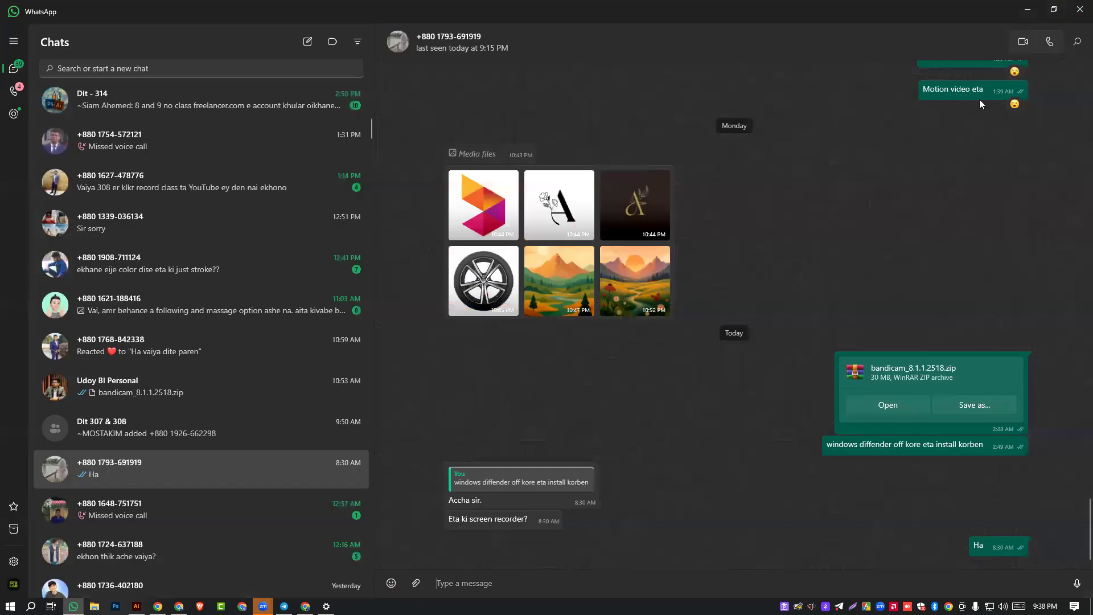
pyautogui.click(533, 277)
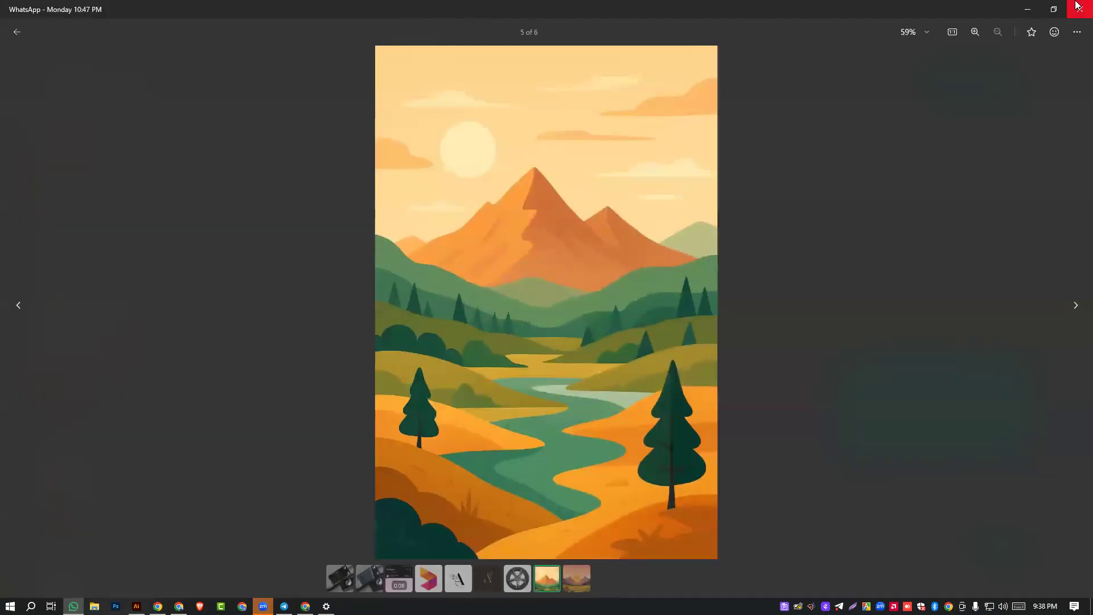
pyautogui.click(1077, 8)
pyautogui.click(1078, 6)
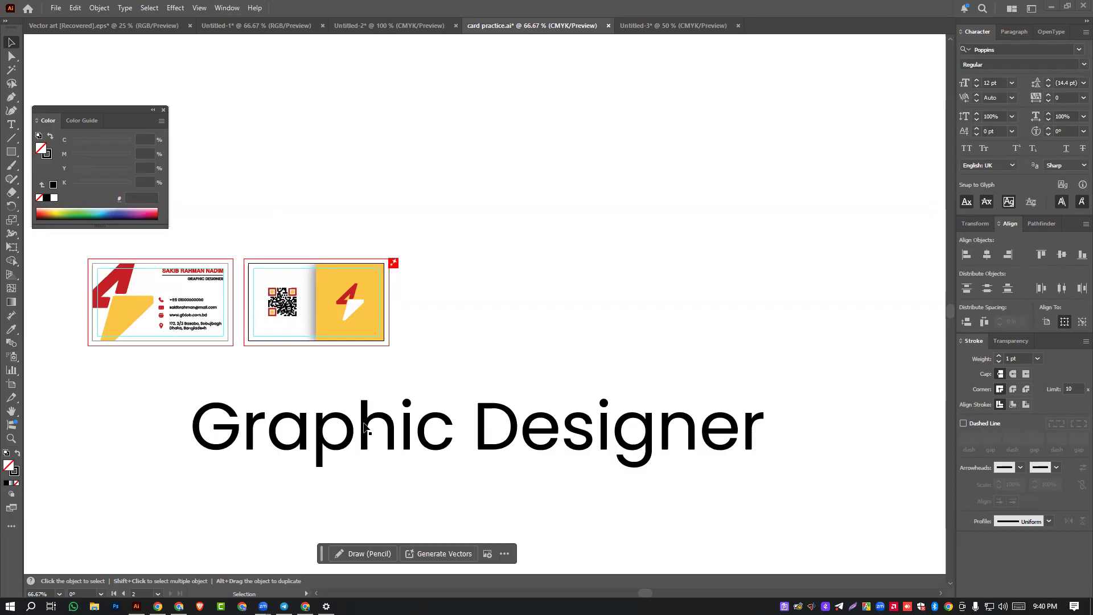
# - Reopen WhatsApp and look through the Dit 312 group chat's message history back to the group's creation
pyautogui.click(73, 606)
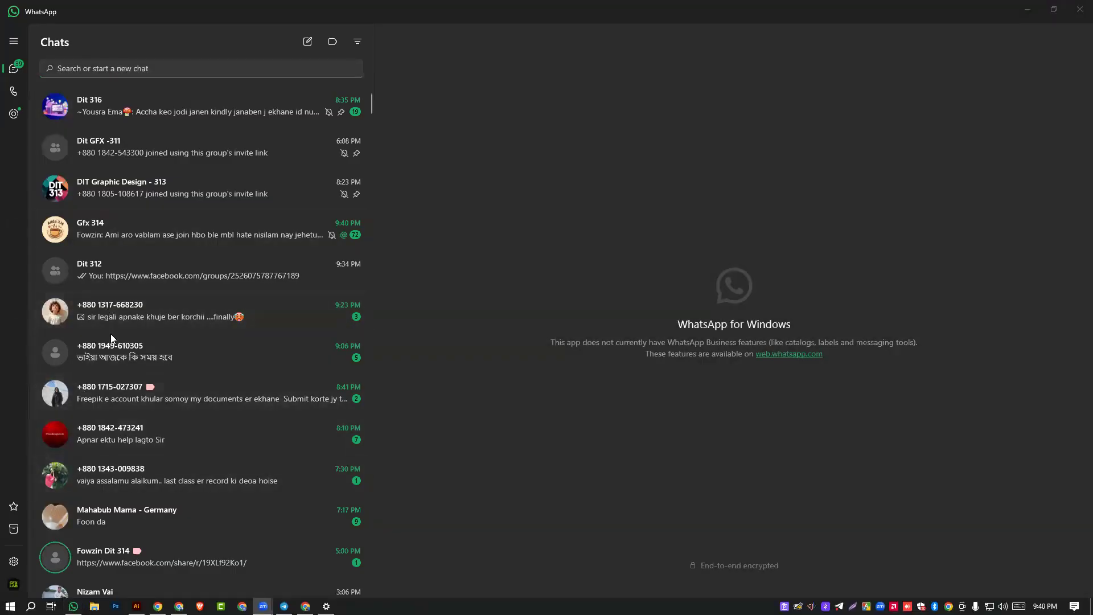
pyautogui.click(98, 270)
pyautogui.scroll(10, 619, 272)
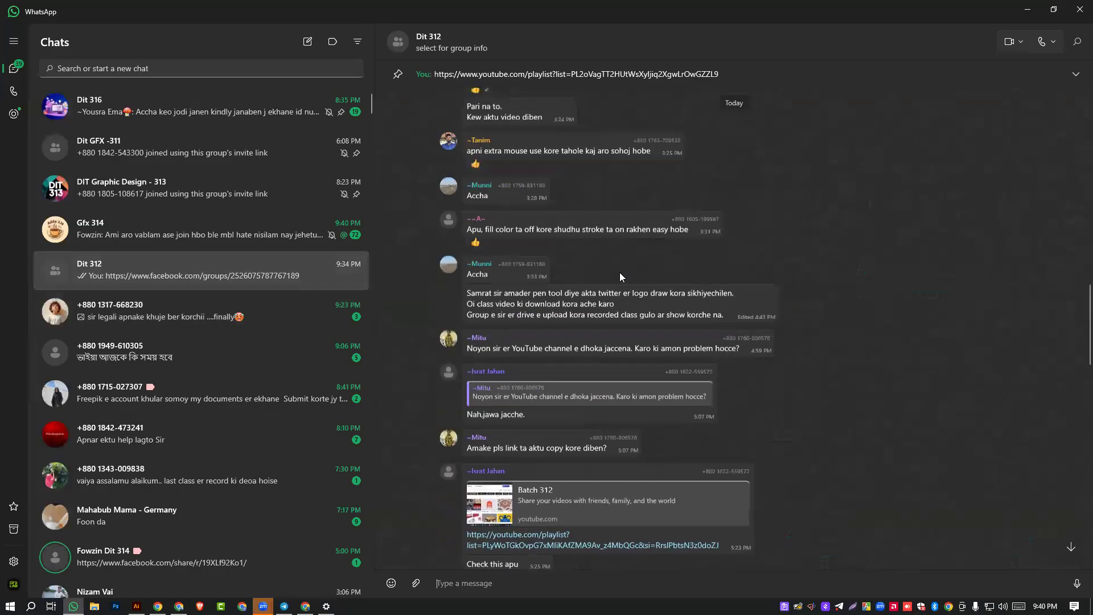
pyautogui.scroll(15, 619, 272)
pyautogui.scroll(10, 619, 272)
pyautogui.scroll(-8, 619, 272)
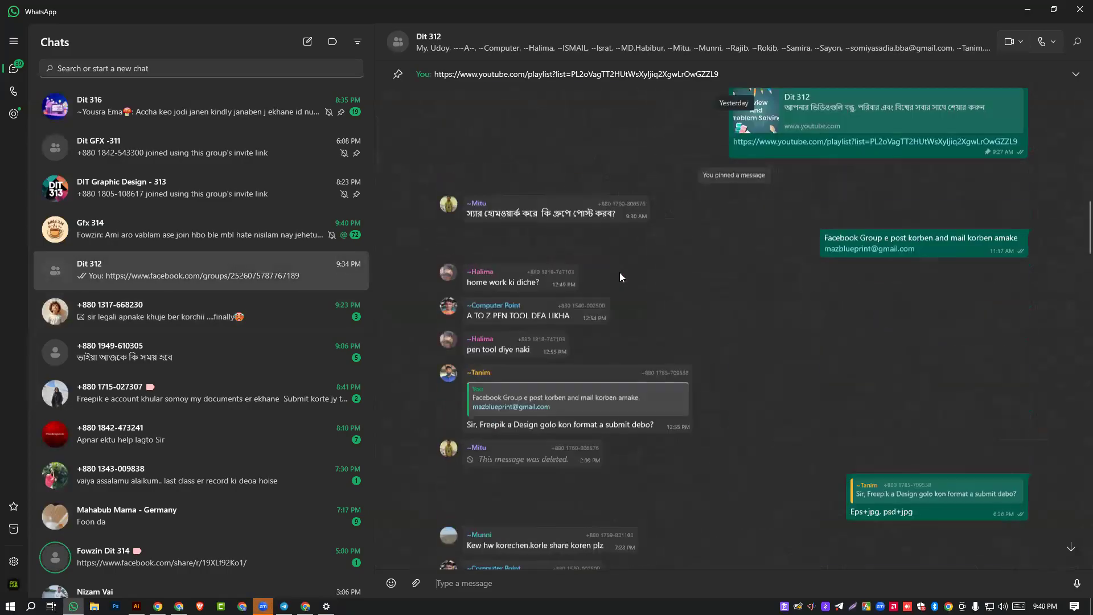
pyautogui.scroll(-15, 620, 273)
pyautogui.scroll(-8, 620, 277)
pyautogui.scroll(6, 461, 331)
pyautogui.scroll(-1, 574, 313)
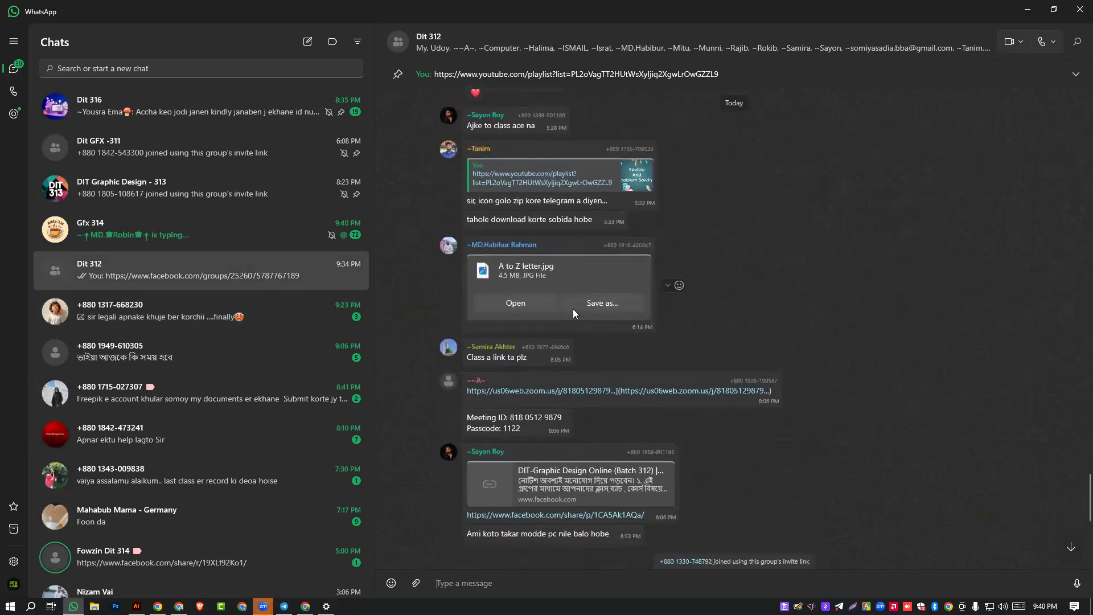
pyautogui.scroll(-6, 573, 308)
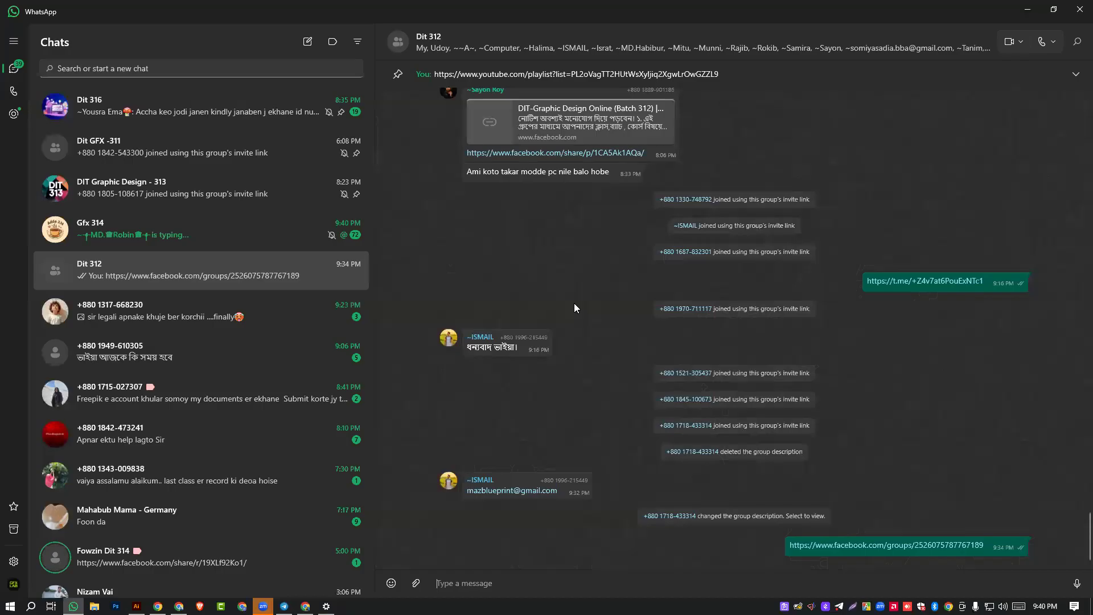
pyautogui.scroll(12, 575, 305)
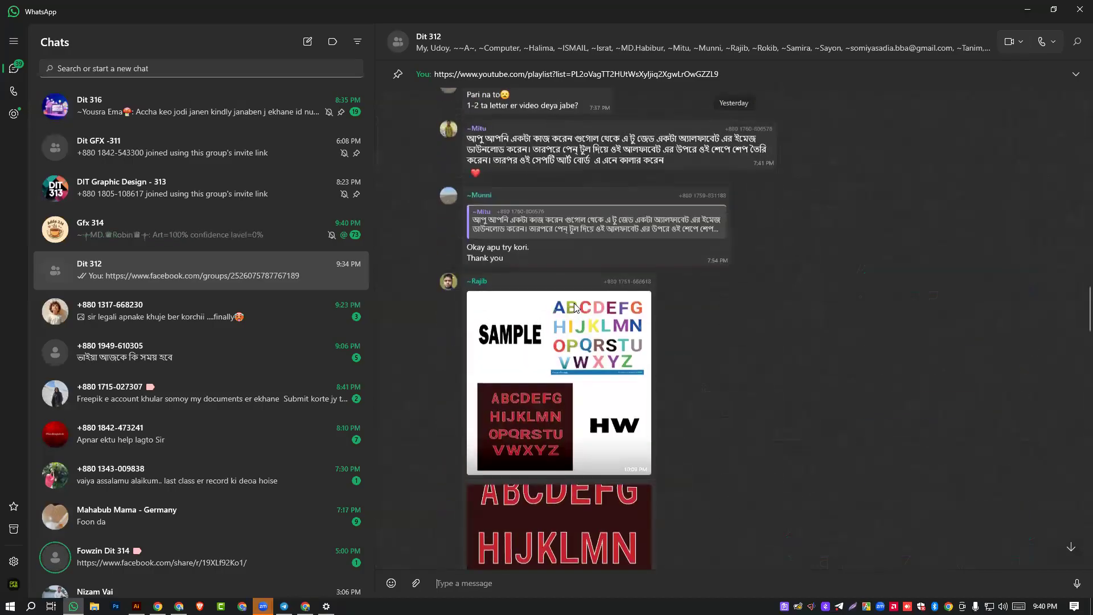
pyautogui.scroll(20, 573, 305)
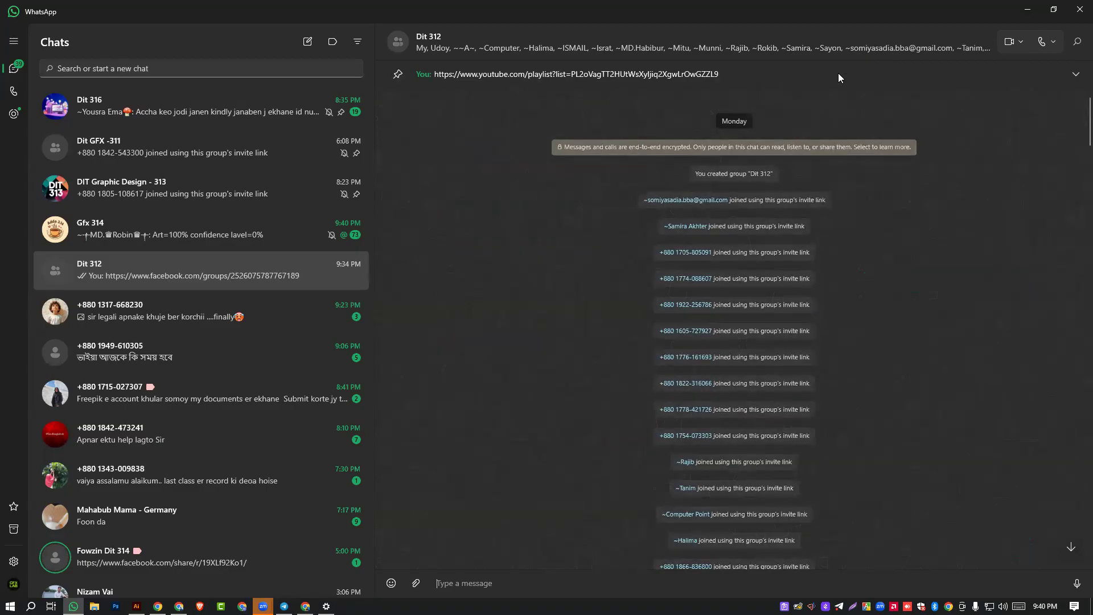
# - Close WhatsApp and maximize the image window showing the red Bengali beauty parlour banner
pyautogui.click(1077, 6)
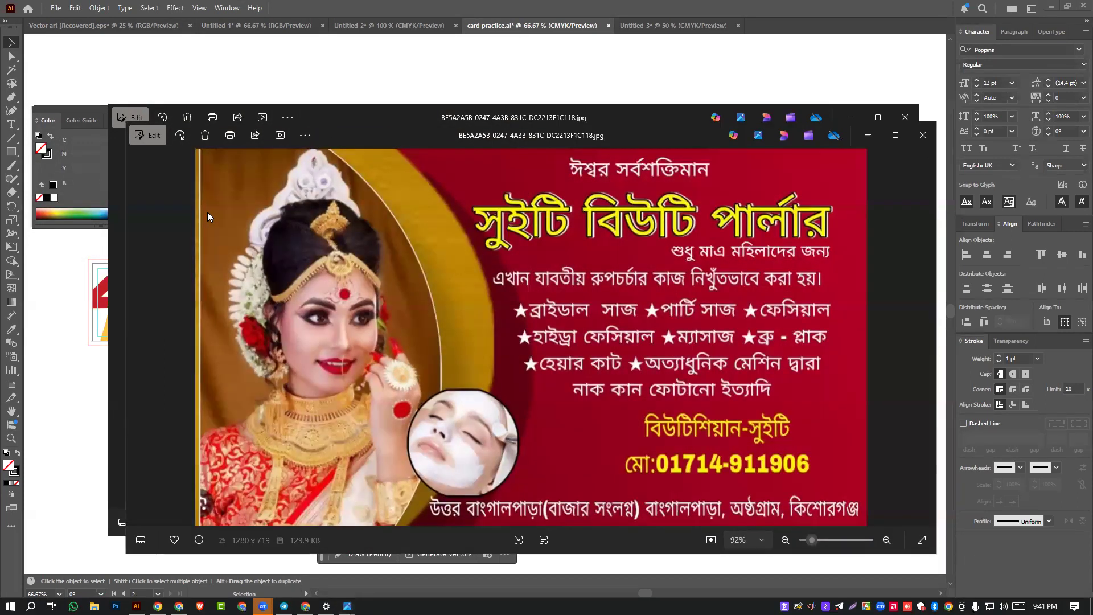
pyautogui.click(896, 135)
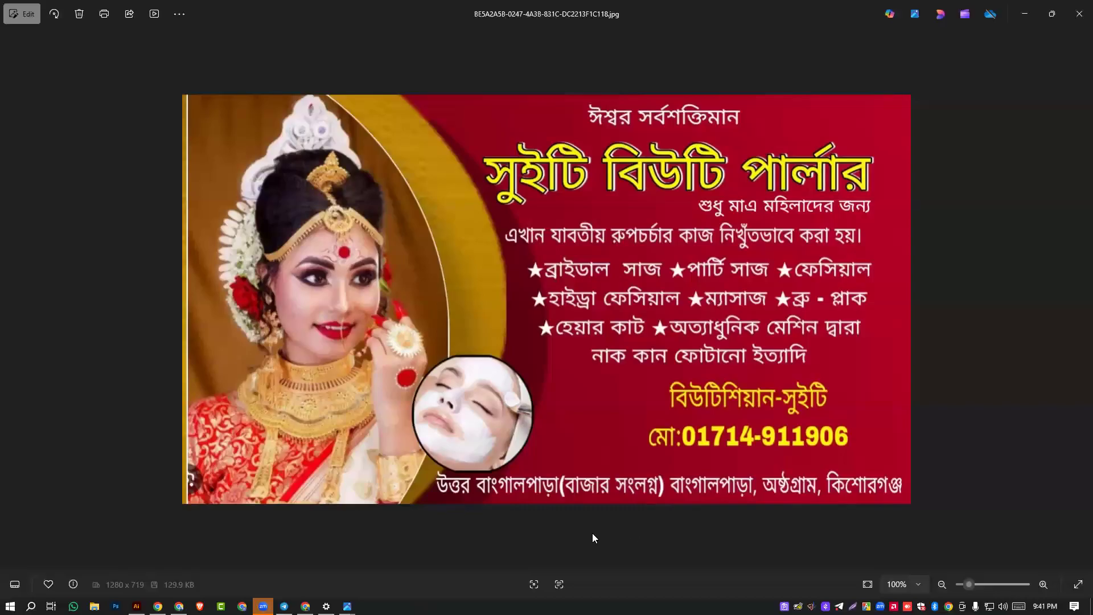
# - Mark the gold curve on the beauty parlour banner and the dark shaded band beside it with freehand pen strokes
pyautogui.click(11, 543)
pyautogui.moveTo(427, 112); pyautogui.dragTo(526, 279)
pyautogui.moveTo(431, 112)
pyautogui.mouseDown()
pyautogui.moveTo(546, 275)
pyautogui.moveTo(559, 425)
pyautogui.moveTo(441, 521)
pyautogui.mouseUp()
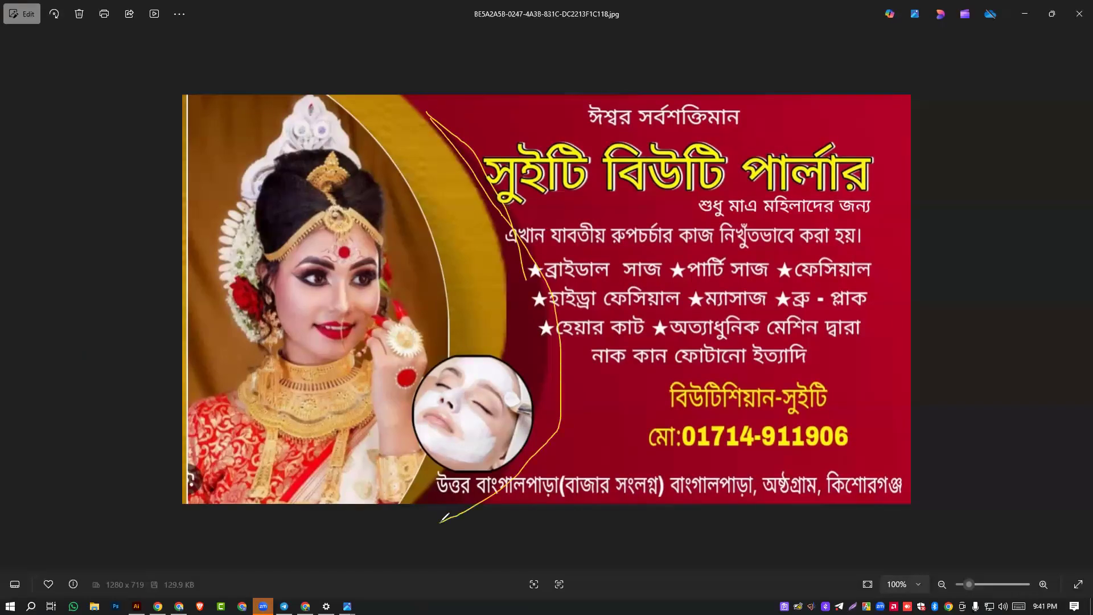
pyautogui.moveTo(354, 102)
pyautogui.mouseDown()
pyautogui.moveTo(449, 230)
pyautogui.moveTo(382, 316)
pyautogui.mouseUp()
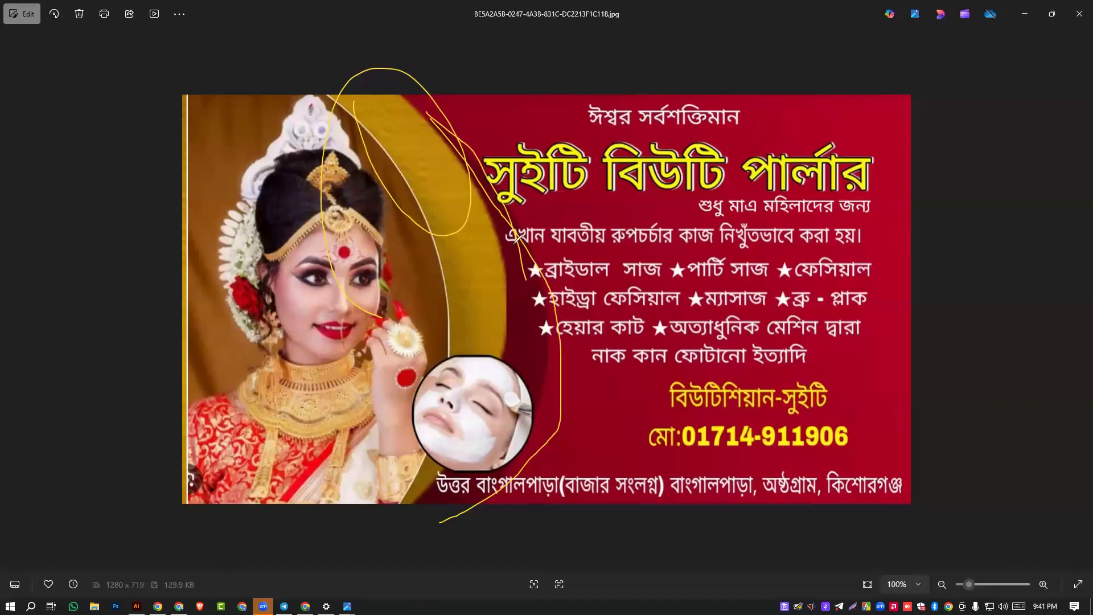
pyautogui.moveTo(525, 238); pyautogui.dragTo(529, 374)
pyautogui.moveTo(535, 292); pyautogui.dragTo(534, 423)
pyautogui.moveTo(543, 326); pyautogui.dragTo(545, 434)
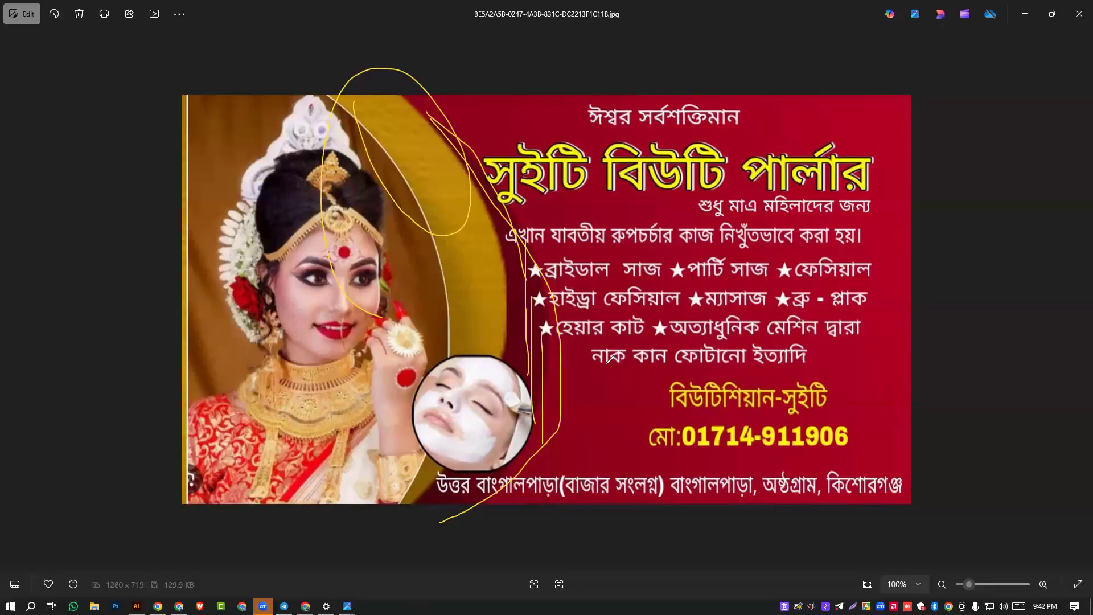
# - Mark the banner's services list, the intro line above it and the contact block below, and clear all the pen marks
pyautogui.moveTo(583, 375)
pyautogui.mouseDown()
pyautogui.moveTo(807, 374)
pyautogui.moveTo(824, 340)
pyautogui.mouseUp()
pyautogui.moveTo(803, 250); pyautogui.dragTo(813, 375)
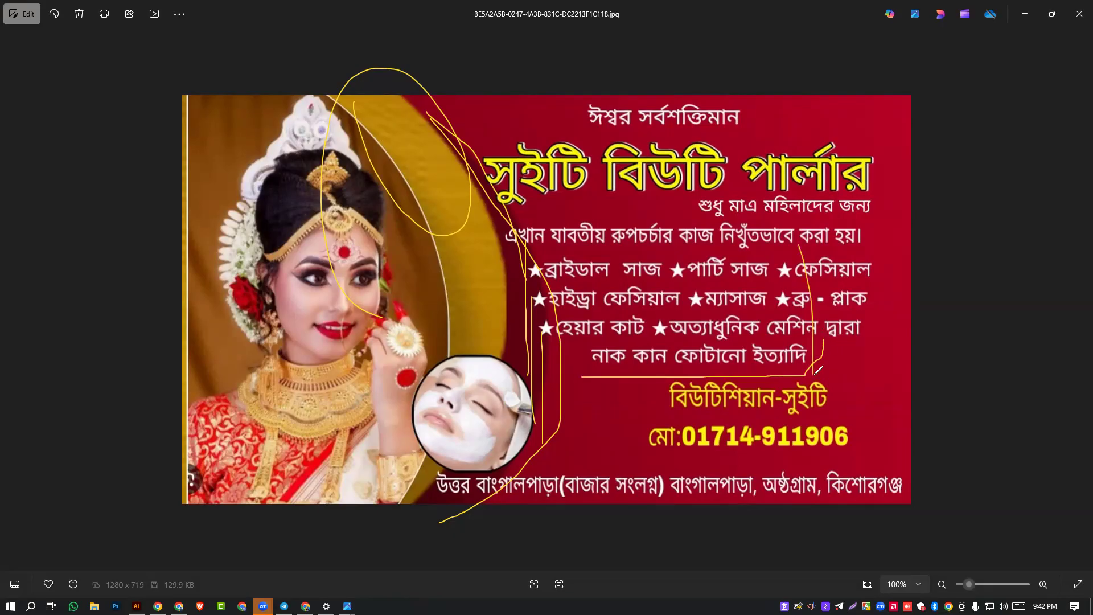
pyautogui.moveTo(577, 280); pyautogui.dragTo(588, 395)
pyautogui.moveTo(882, 269)
pyautogui.mouseDown()
pyautogui.moveTo(892, 298)
pyautogui.moveTo(884, 331)
pyautogui.mouseUp()
pyautogui.moveTo(540, 267); pyautogui.dragTo(567, 390)
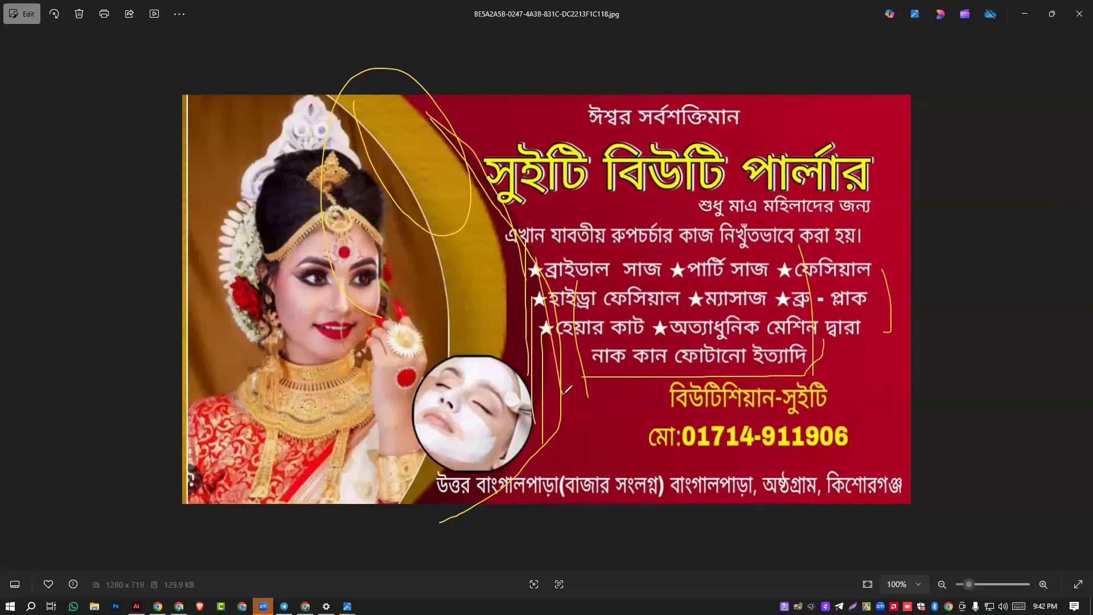
pyautogui.moveTo(493, 228)
pyautogui.mouseDown()
pyautogui.moveTo(553, 264)
pyautogui.moveTo(878, 242)
pyautogui.moveTo(775, 205)
pyautogui.moveTo(496, 228)
pyautogui.moveTo(612, 282)
pyautogui.mouseUp()
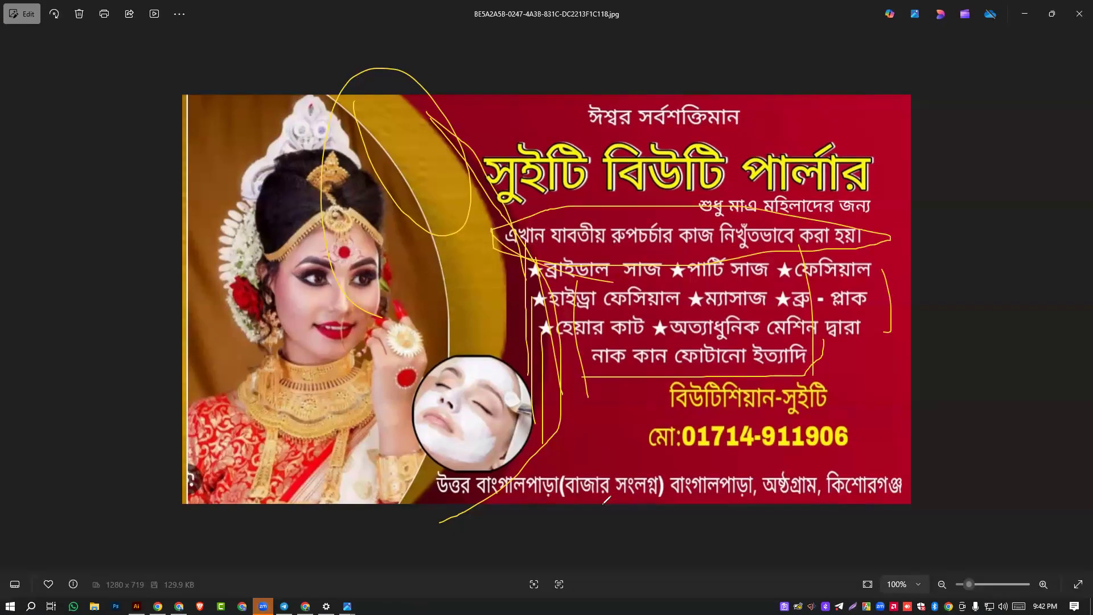
pyautogui.moveTo(603, 388)
pyautogui.mouseDown()
pyautogui.moveTo(779, 386)
pyautogui.moveTo(841, 458)
pyautogui.mouseUp()
pyautogui.moveTo(734, 458); pyautogui.dragTo(836, 397)
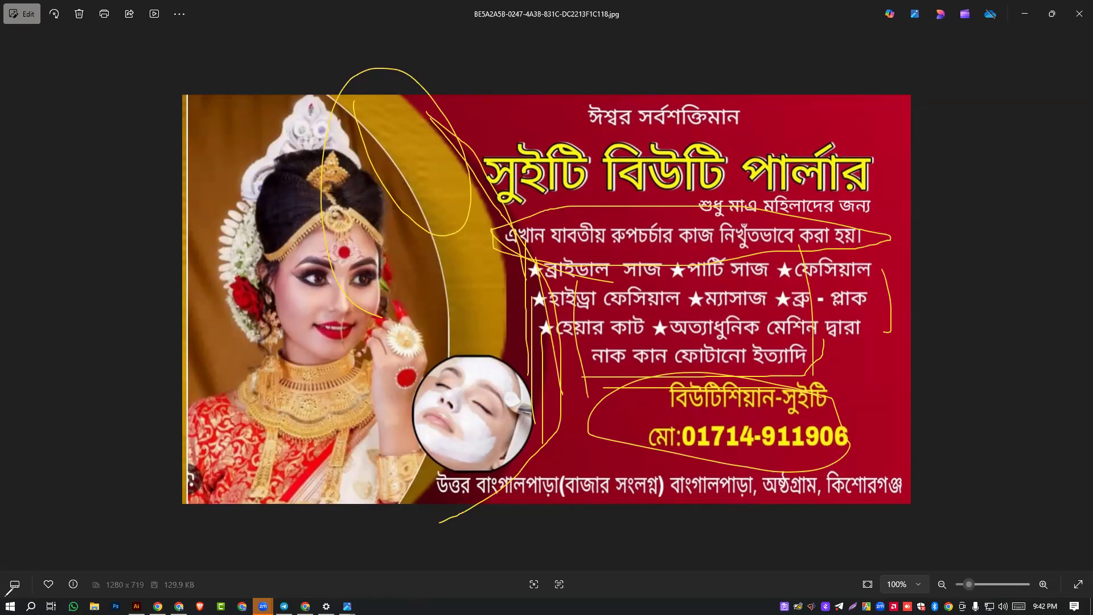
pyautogui.hotkey('ctrl', 'shift', '7')
# - Mark the gaps above and below the banner's yellow contact lines, box the block, and erase the pen marks
pyautogui.moveTo(766, 388); pyautogui.dragTo(766, 361)
pyautogui.moveTo(761, 482); pyautogui.dragTo(766, 438)
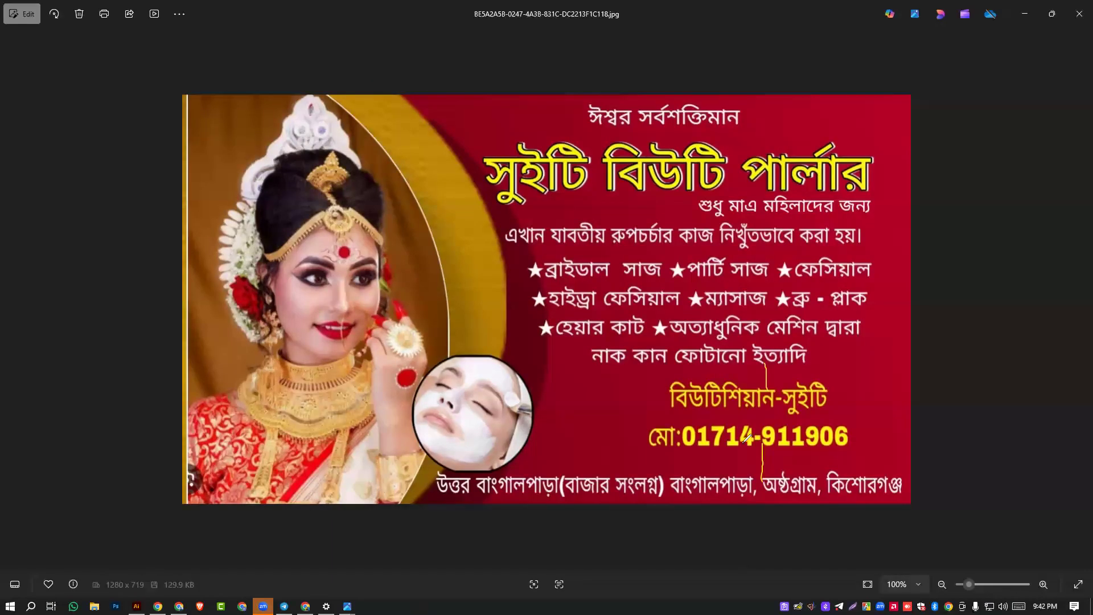
pyautogui.moveTo(658, 363)
pyautogui.mouseDown()
pyautogui.moveTo(659, 413)
pyautogui.moveTo(740, 469)
pyautogui.moveTo(857, 426)
pyautogui.mouseUp()
pyautogui.moveTo(855, 373)
pyautogui.mouseDown()
pyautogui.moveTo(813, 362)
pyautogui.moveTo(579, 362)
pyautogui.mouseUp()
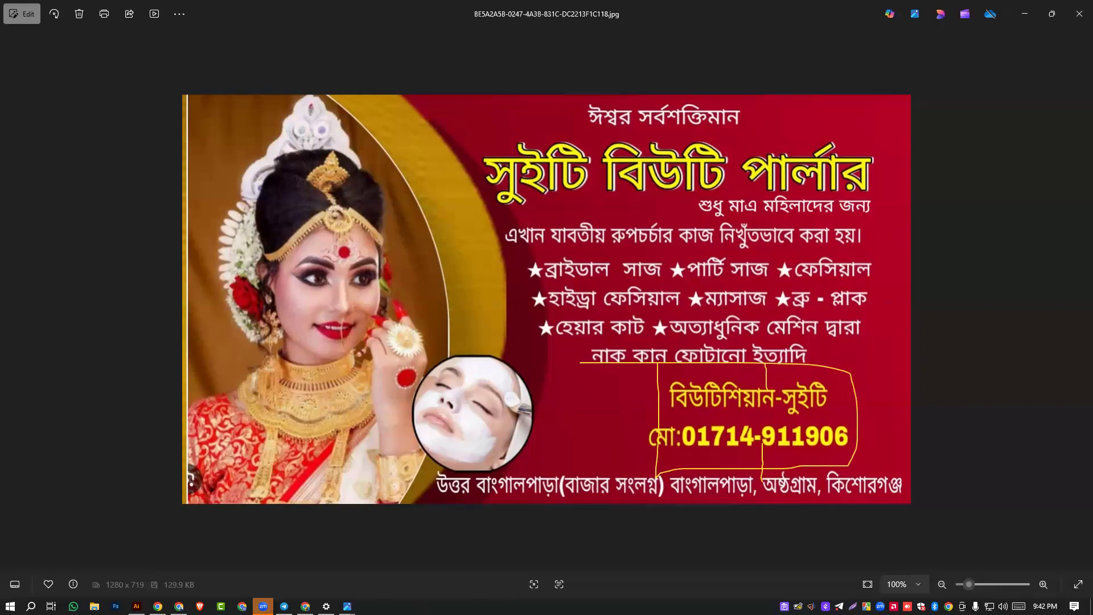
pyautogui.moveTo(381, 458)
pyautogui.mouseDown()
pyautogui.moveTo(392, 514)
pyautogui.moveTo(455, 504)
pyautogui.moveTo(351, 477)
pyautogui.moveTo(337, 516)
pyautogui.mouseUp()
pyautogui.press('e')
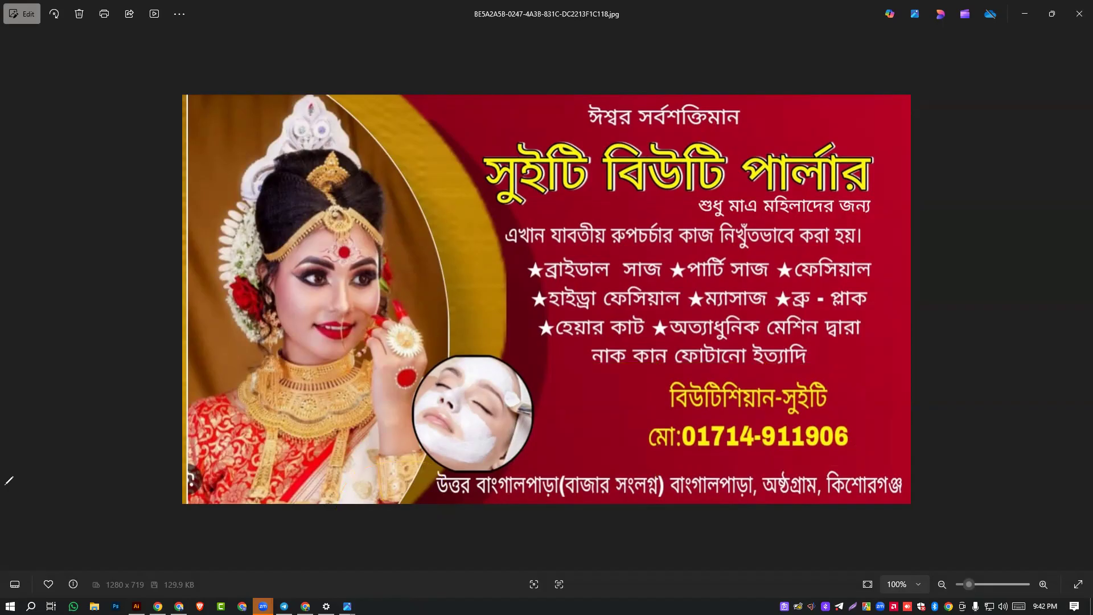
# - Inspect the banner's circular facial treatment photo up close and return to the whole image at 100%
pyautogui.scroll(5, 466, 392)
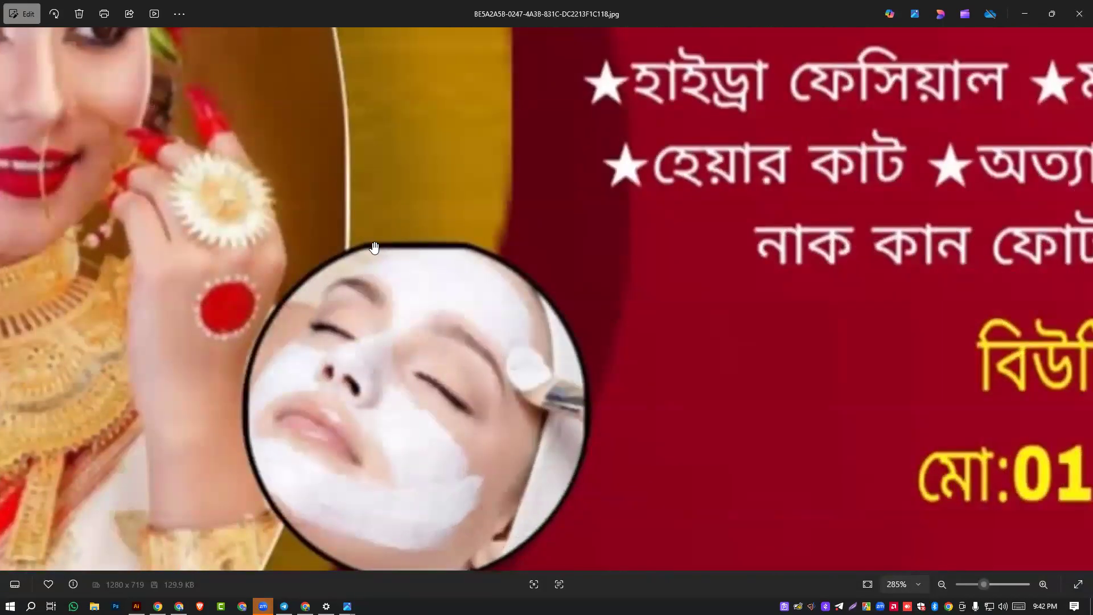
pyautogui.scroll(-1, 458, 489)
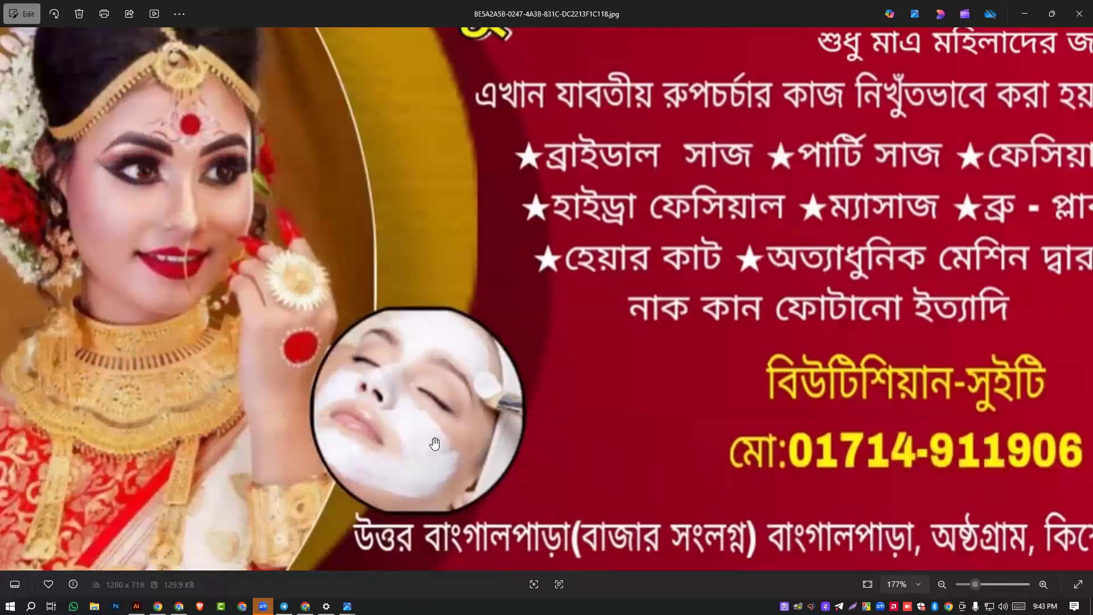
pyautogui.scroll(-4, 434, 443)
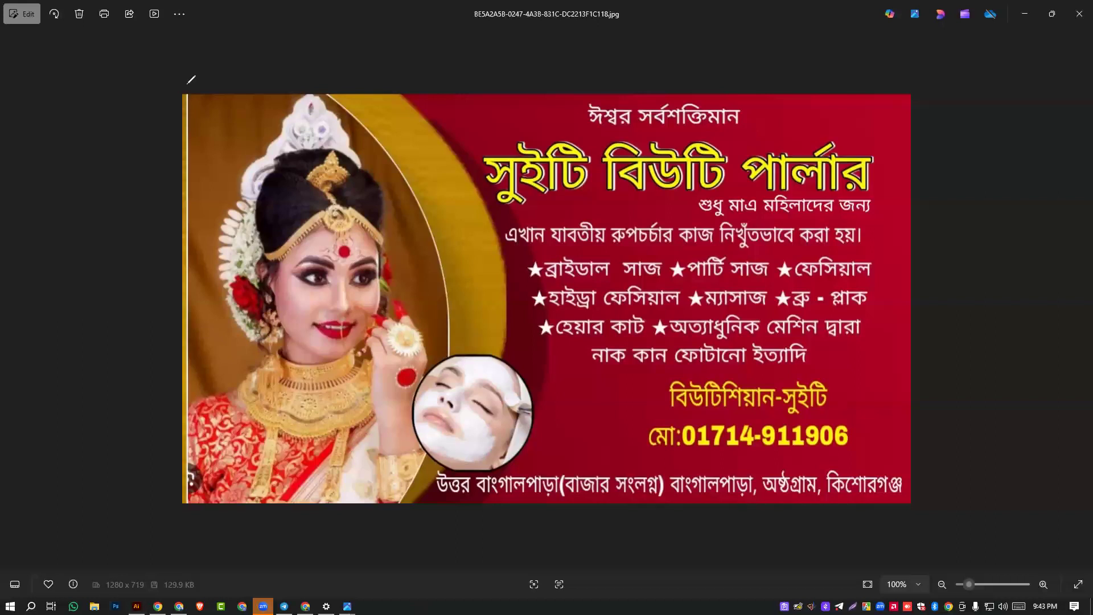
# - Mark the banner's left gold strip, gold curve, right-hand text margins and bottom address line, and clear the pen marks
pyautogui.moveTo(177, 93)
pyautogui.mouseDown()
pyautogui.moveTo(190, 90)
pyautogui.moveTo(202, 163)
pyautogui.moveTo(193, 541)
pyautogui.moveTo(145, 143)
pyautogui.moveTo(90, 12)
pyautogui.mouseUp()
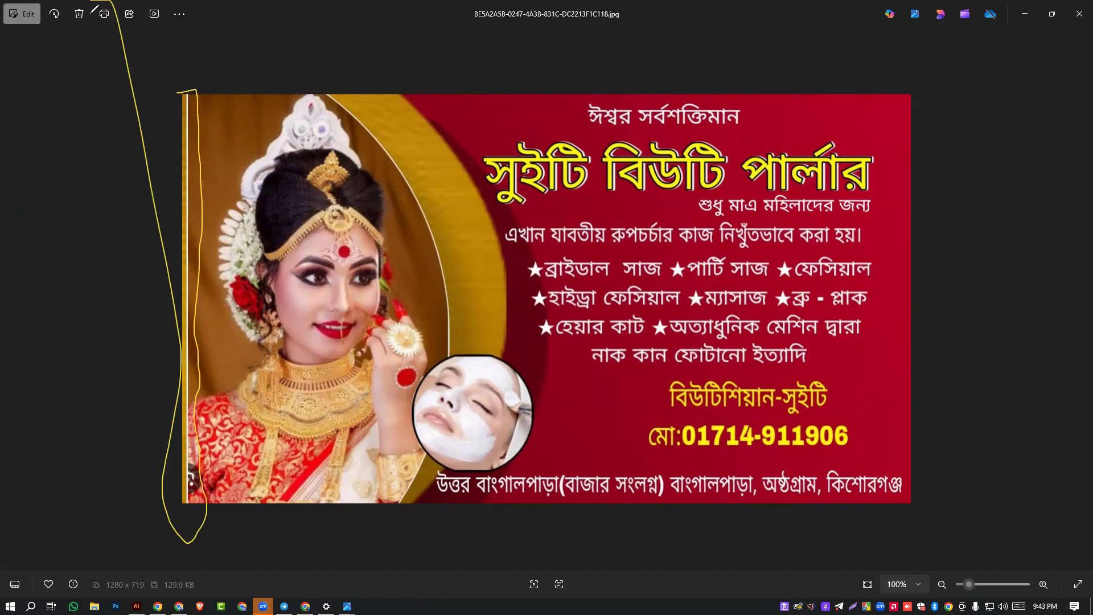
pyautogui.moveTo(449, 211); pyautogui.dragTo(360, 262)
pyautogui.moveTo(901, 487); pyautogui.dragTo(913, 487)
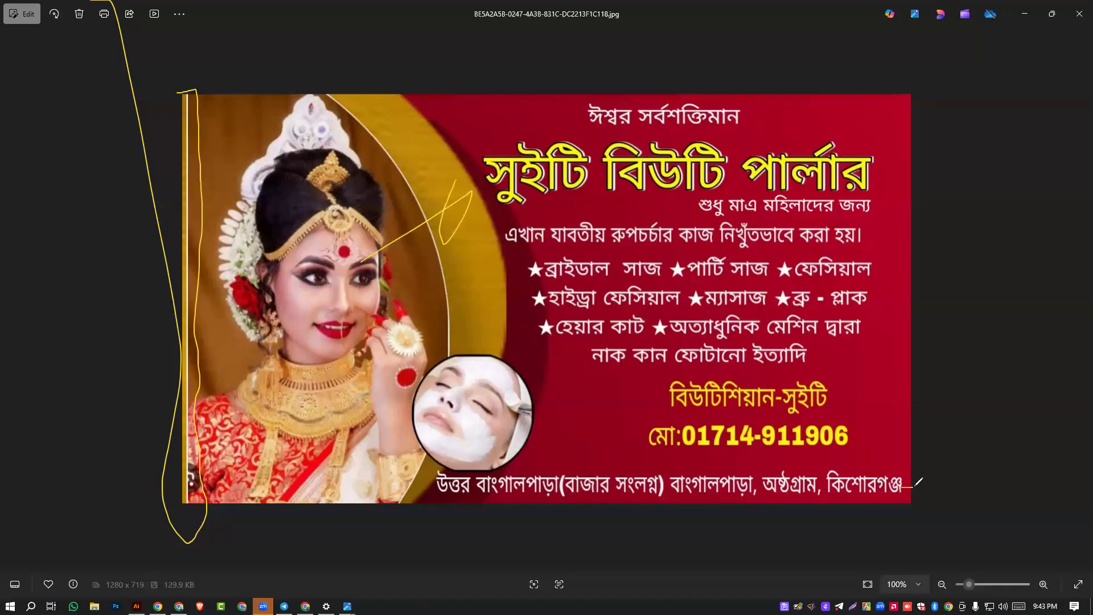
pyautogui.moveTo(866, 176); pyautogui.dragTo(936, 175)
pyautogui.moveTo(763, 472)
pyautogui.mouseDown()
pyautogui.moveTo(803, 525)
pyautogui.moveTo(507, 478)
pyautogui.moveTo(397, 516)
pyautogui.mouseUp()
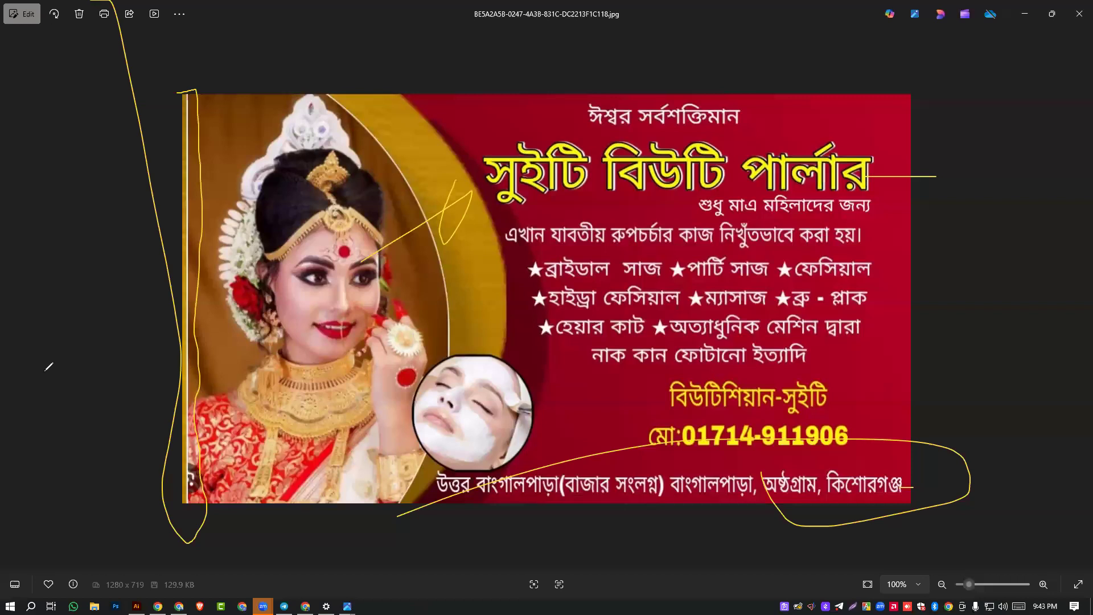
pyautogui.press('e')
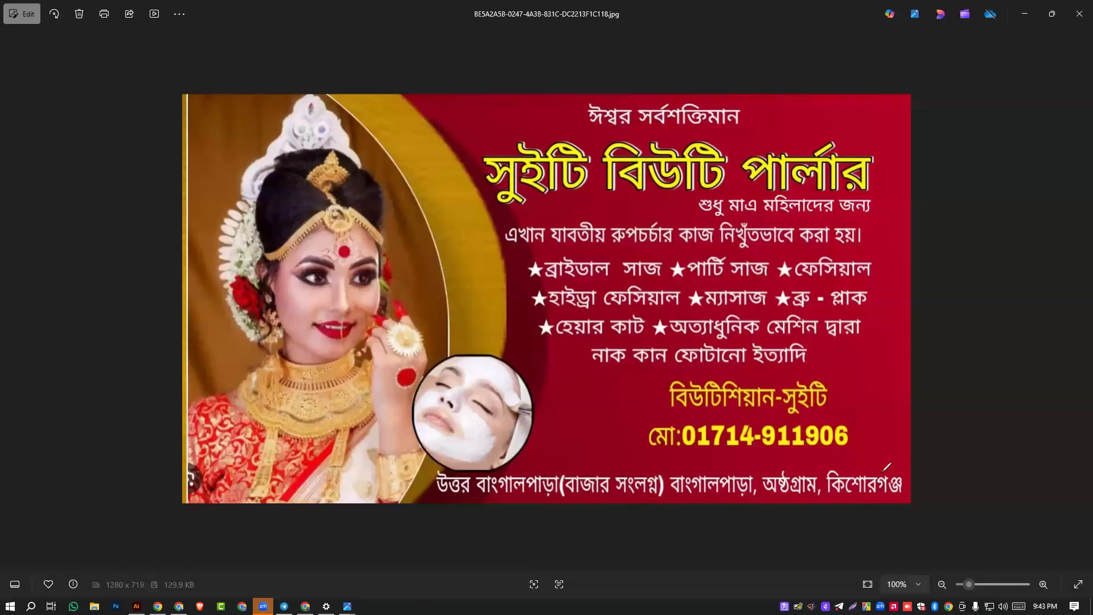
# - Draw a line along the banner's right text margin, circle the bottom-left corner detail, and leave pen mode
pyautogui.moveTo(909, 502)
pyautogui.mouseDown()
pyautogui.moveTo(900, 310)
pyautogui.moveTo(934, 17)
pyautogui.mouseUp()
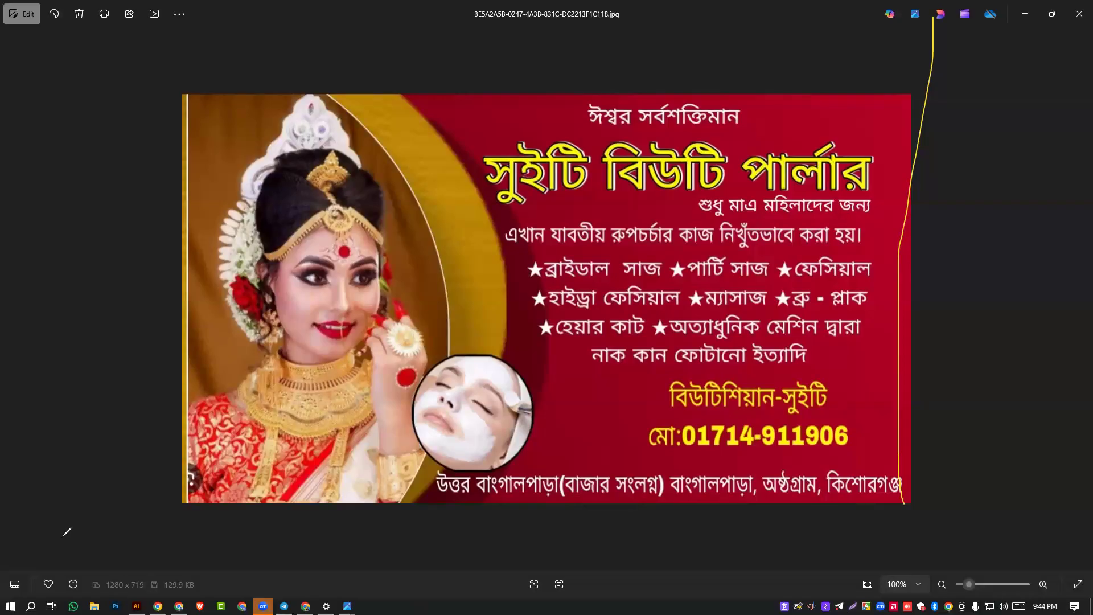
pyautogui.moveTo(189, 453)
pyautogui.mouseDown()
pyautogui.moveTo(153, 496)
pyautogui.moveTo(196, 501)
pyautogui.moveTo(181, 452)
pyautogui.mouseUp()
pyautogui.moveTo(183, 463)
pyautogui.mouseDown()
pyautogui.moveTo(205, 494)
pyautogui.moveTo(203, 471)
pyautogui.moveTo(177, 464)
pyautogui.moveTo(182, 486)
pyautogui.moveTo(211, 484)
pyautogui.moveTo(206, 463)
pyautogui.moveTo(179, 461)
pyautogui.moveTo(192, 507)
pyautogui.moveTo(221, 493)
pyautogui.moveTo(173, 454)
pyautogui.mouseUp()
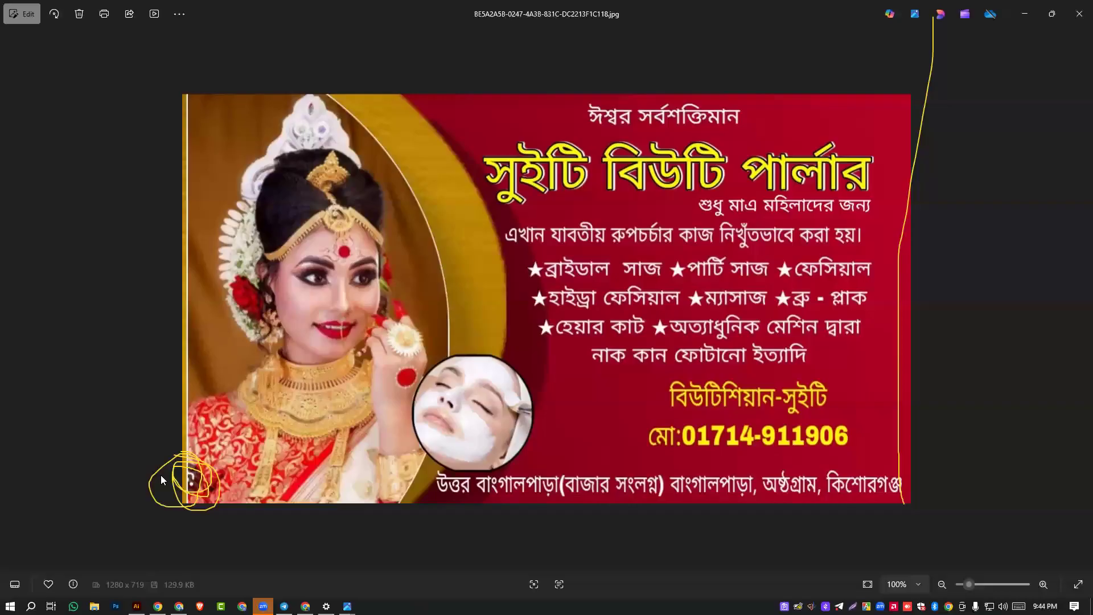
pyautogui.press('Escape')
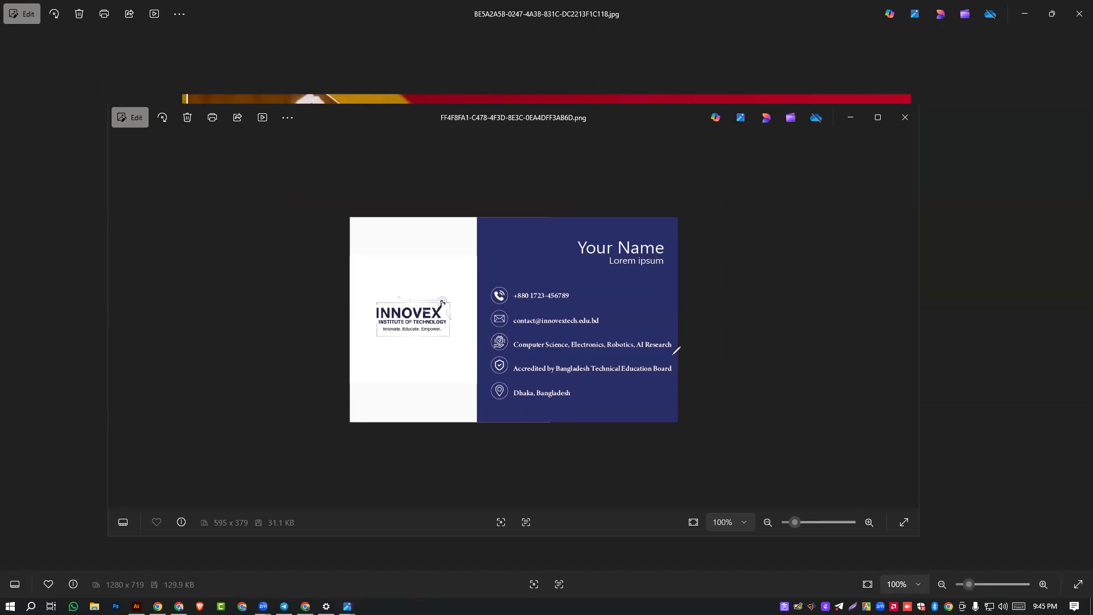
# - Mark the subject, accreditation and contact lines on the Innovex business card, clear the marks, and underline its title and subject lines
pyautogui.moveTo(486, 352)
pyautogui.mouseDown()
pyautogui.moveTo(700, 348)
pyautogui.moveTo(687, 329)
pyautogui.moveTo(469, 333)
pyautogui.mouseUp()
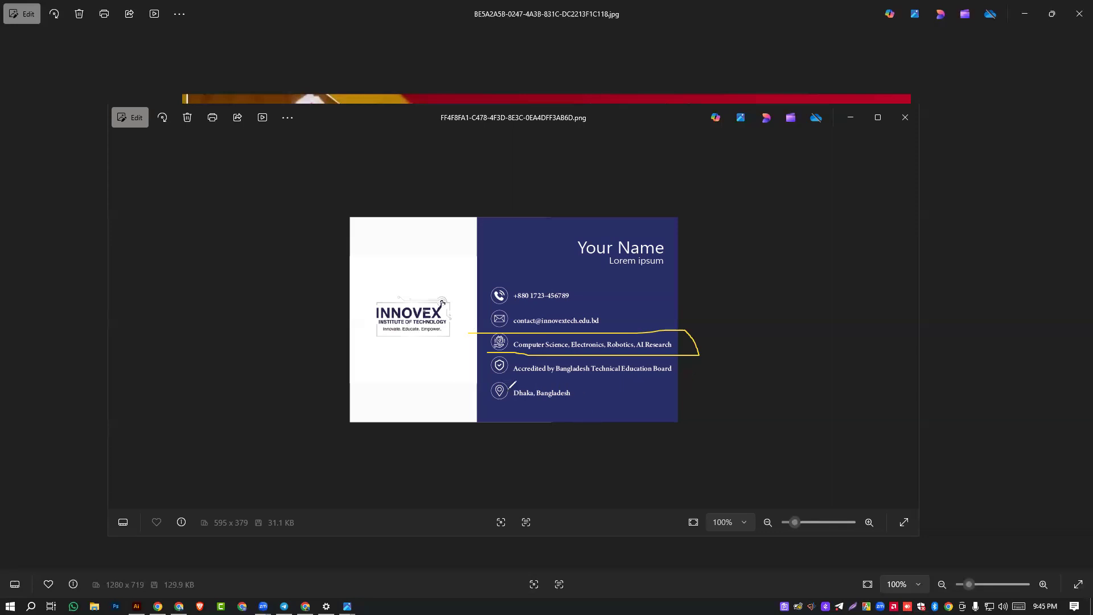
pyautogui.moveTo(474, 379)
pyautogui.mouseDown()
pyautogui.moveTo(588, 390)
pyautogui.moveTo(682, 386)
pyautogui.moveTo(686, 369)
pyautogui.moveTo(647, 357)
pyautogui.moveTo(454, 359)
pyautogui.mouseUp()
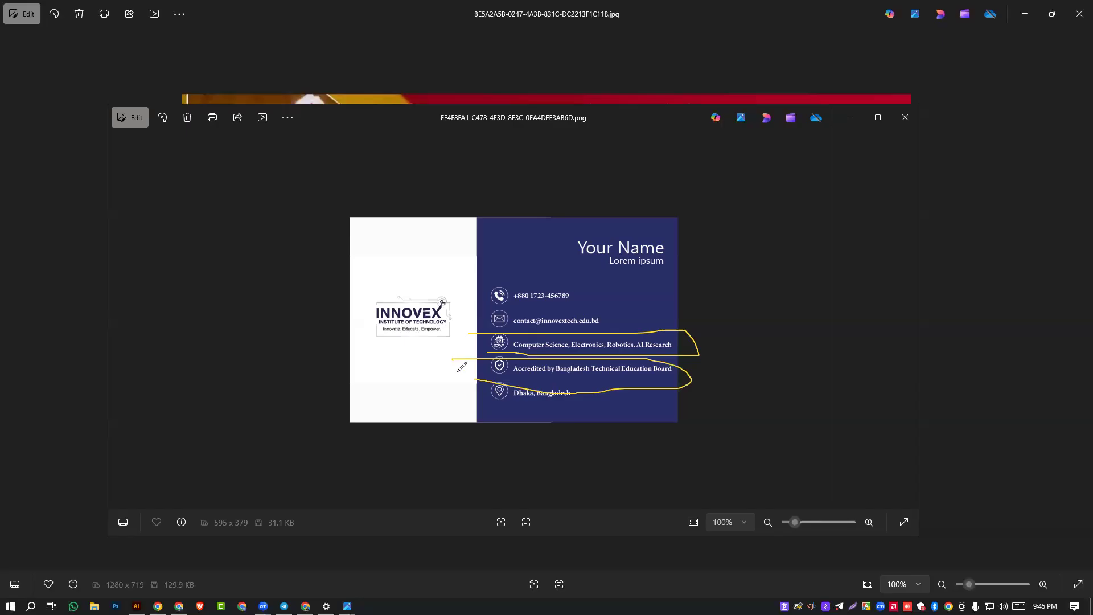
pyautogui.moveTo(577, 276); pyautogui.dragTo(775, 273)
pyautogui.moveTo(513, 276)
pyautogui.mouseDown()
pyautogui.moveTo(504, 289)
pyautogui.moveTo(540, 327)
pyautogui.moveTo(555, 280)
pyautogui.moveTo(607, 344)
pyautogui.mouseUp()
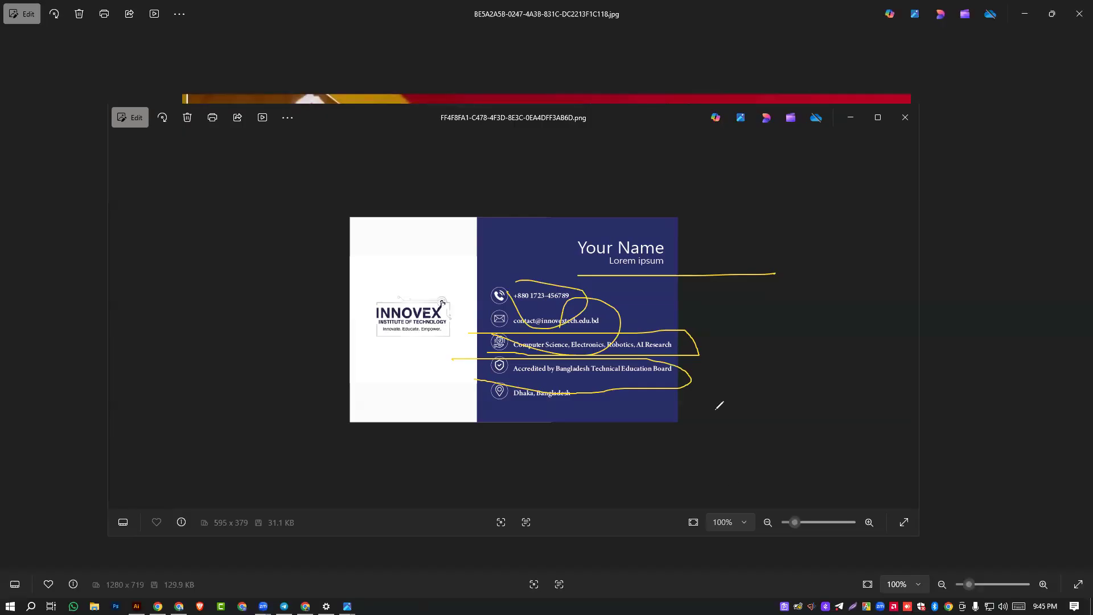
pyautogui.click(9, 361)
pyautogui.click(57, 370)
pyautogui.moveTo(567, 264); pyautogui.dragTo(679, 264)
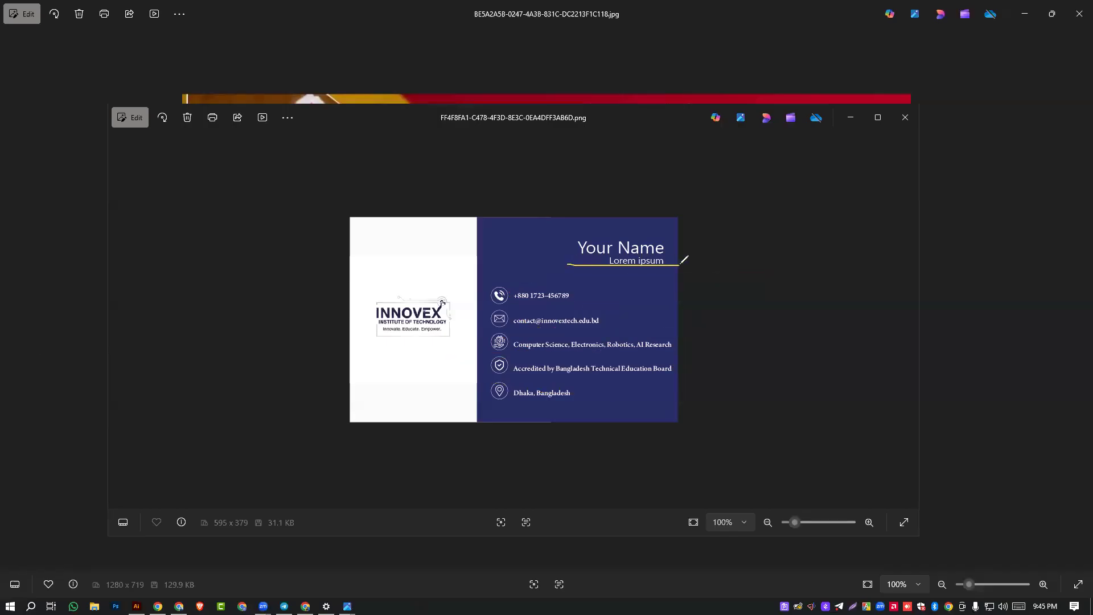
pyautogui.moveTo(506, 354); pyautogui.dragTo(706, 354)
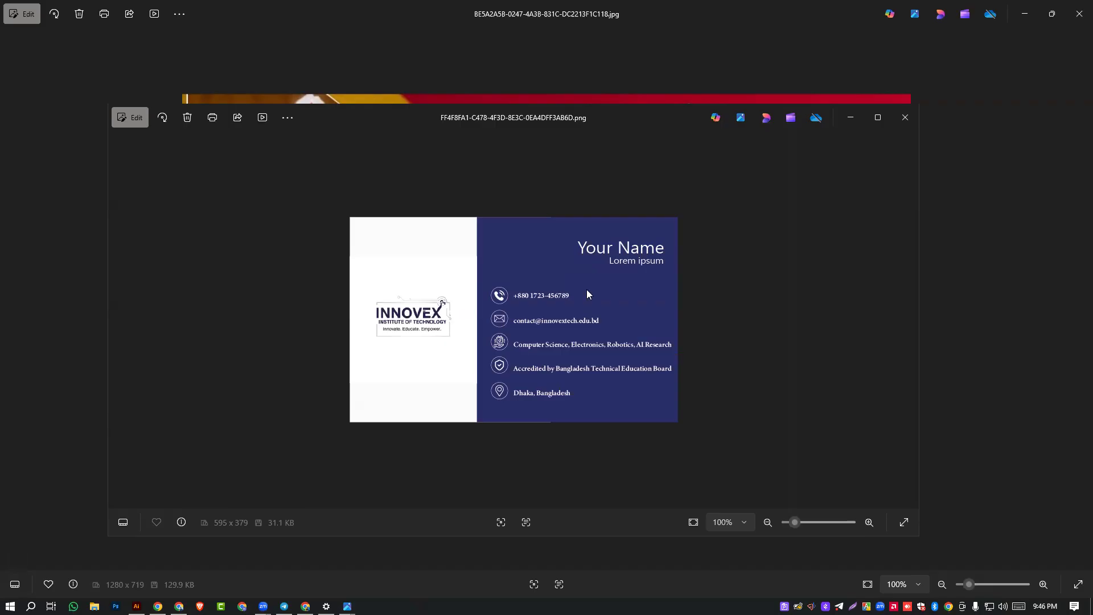
# - Close the Innovex business card image and both beauty parlour banner windows to return to the card practice.ai document
pyautogui.click(906, 116)
pyautogui.click(1079, 13)
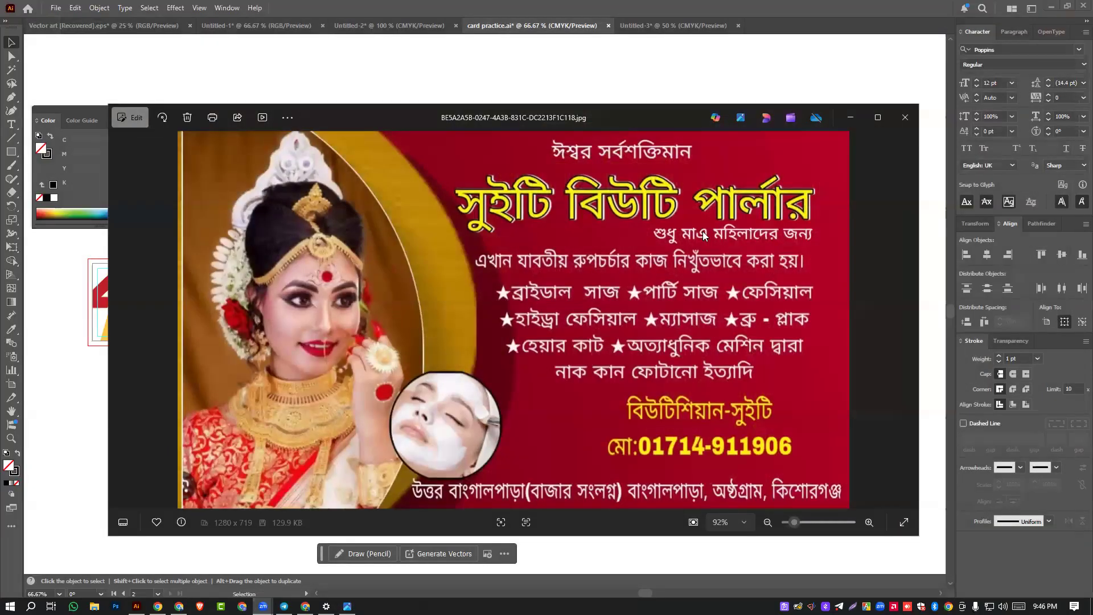
pyautogui.click(907, 122)
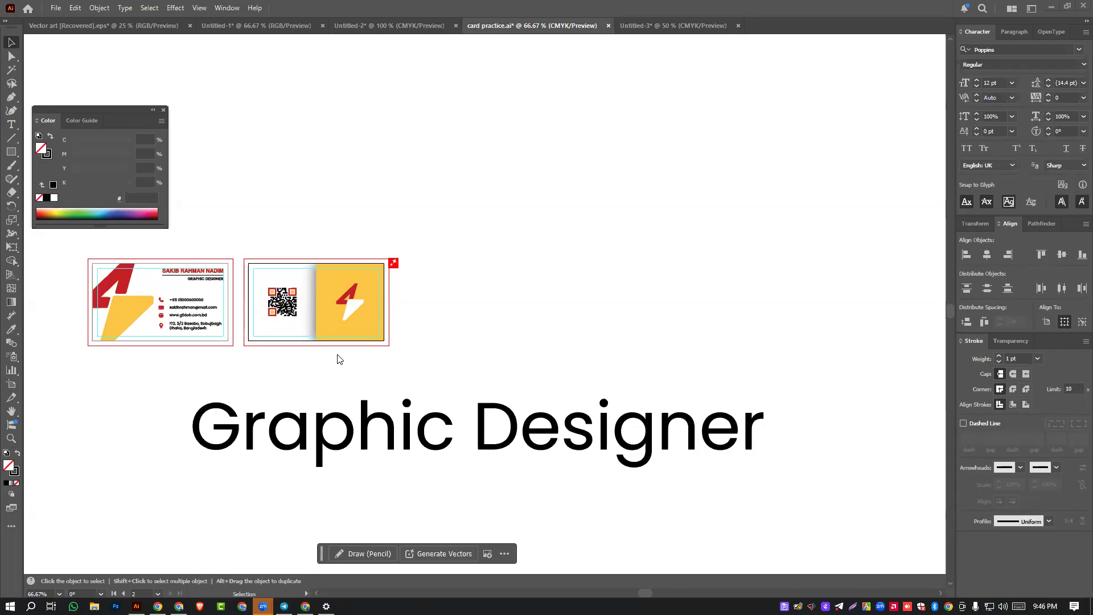
# - Move the large "Graphic Designer" text up beside the back card and convert it to outlines
pyautogui.moveTo(352, 433); pyautogui.dragTo(501, 379)
pyautogui.rightClick(501, 378)
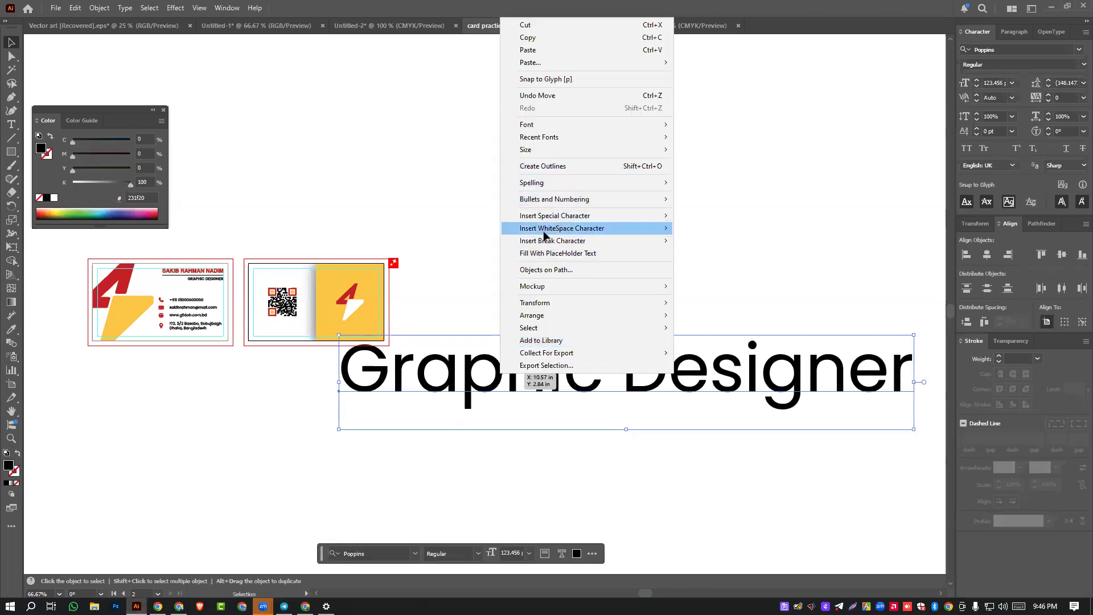
pyautogui.click(547, 166)
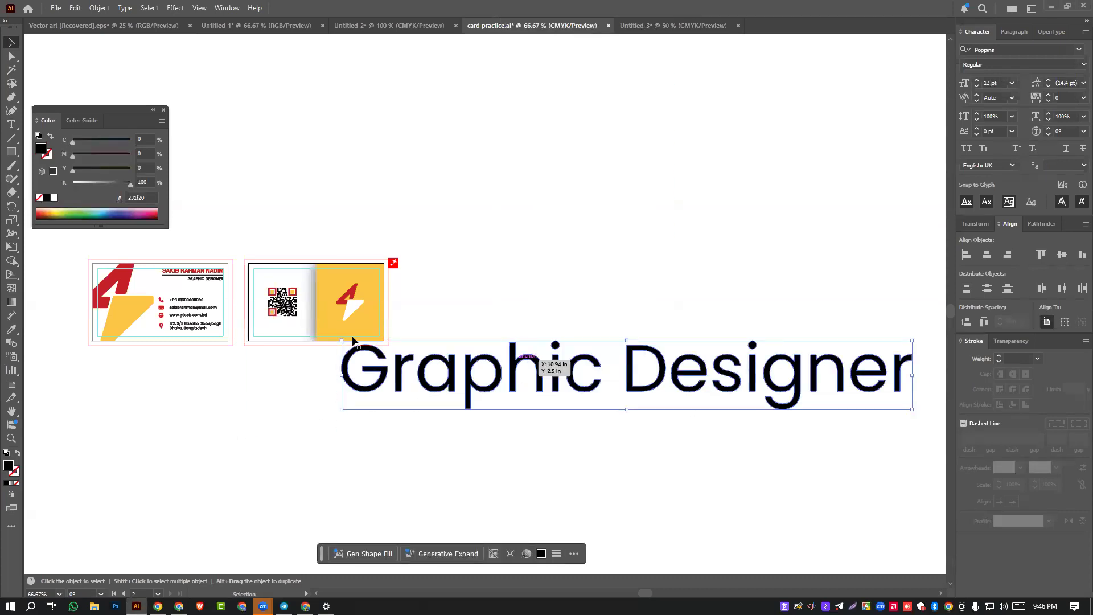
# - Give the outlined "Graphic Designer" text the back card's yellow as its stroke with no fill, and move it below the cards
pyautogui.click(11, 329)
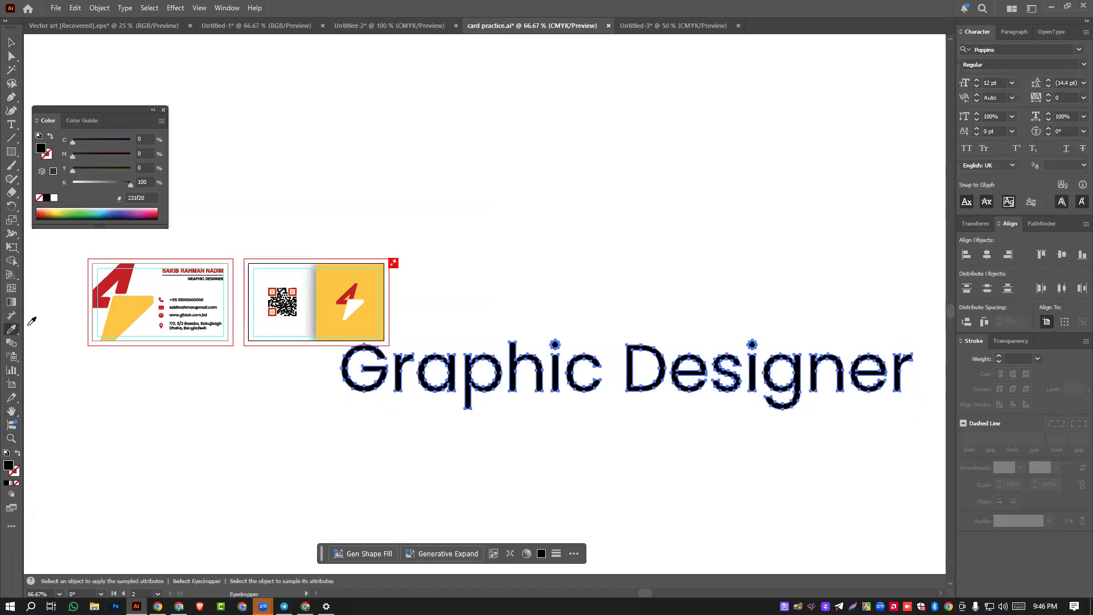
pyautogui.click(352, 272)
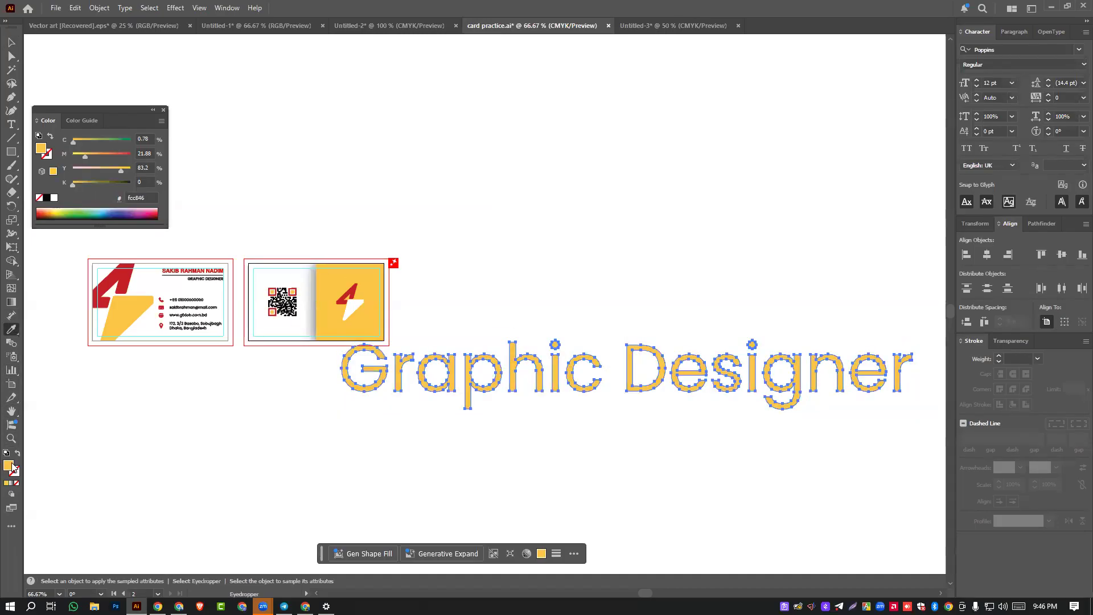
pyautogui.click(18, 452)
pyautogui.click(11, 42)
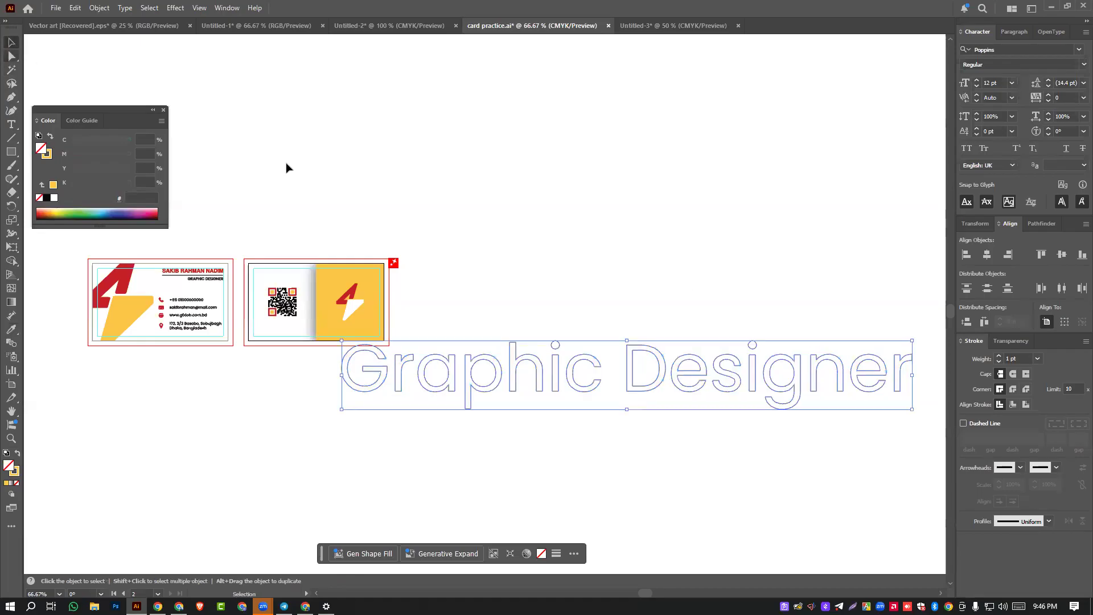
pyautogui.moveTo(664, 382); pyautogui.dragTo(630, 464)
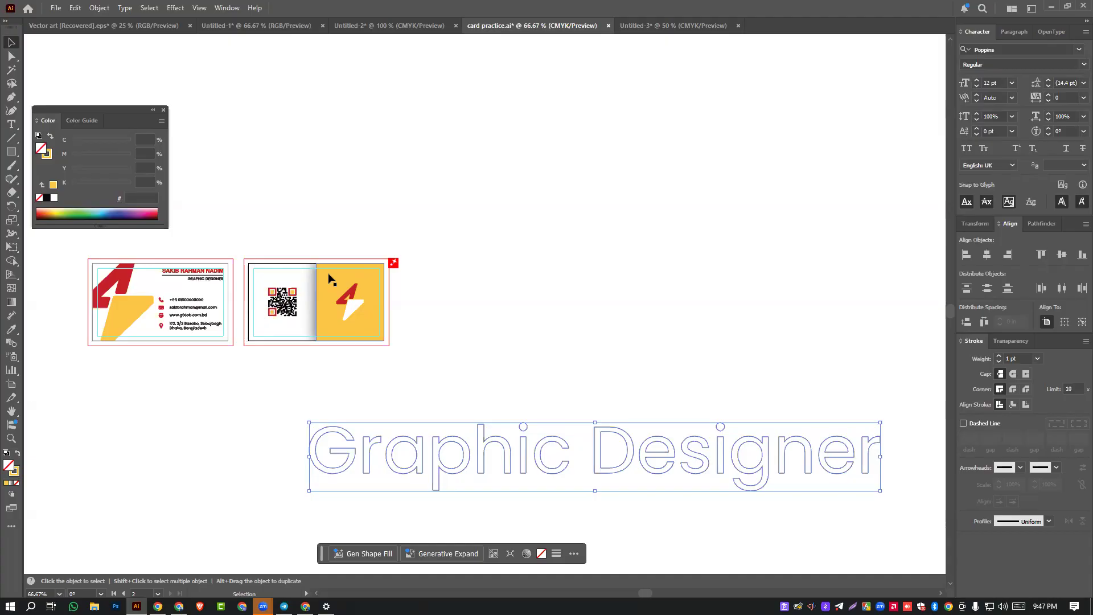
# - Switch to Chrome, search Google for "flat icom" and open the Flaticon website
pyautogui.click(305, 606)
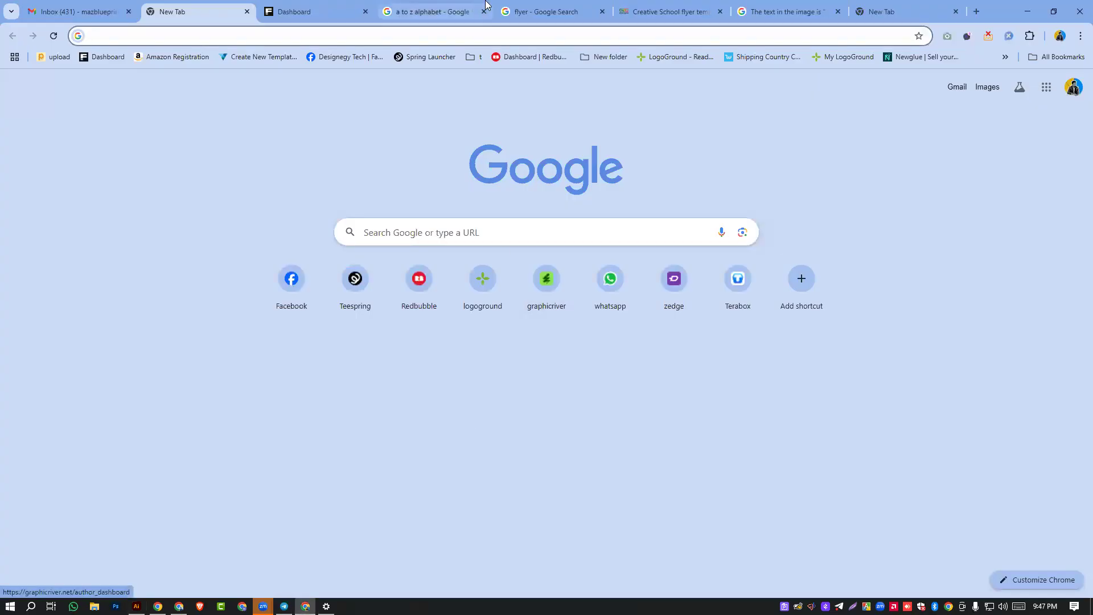
pyautogui.click(516, 238)
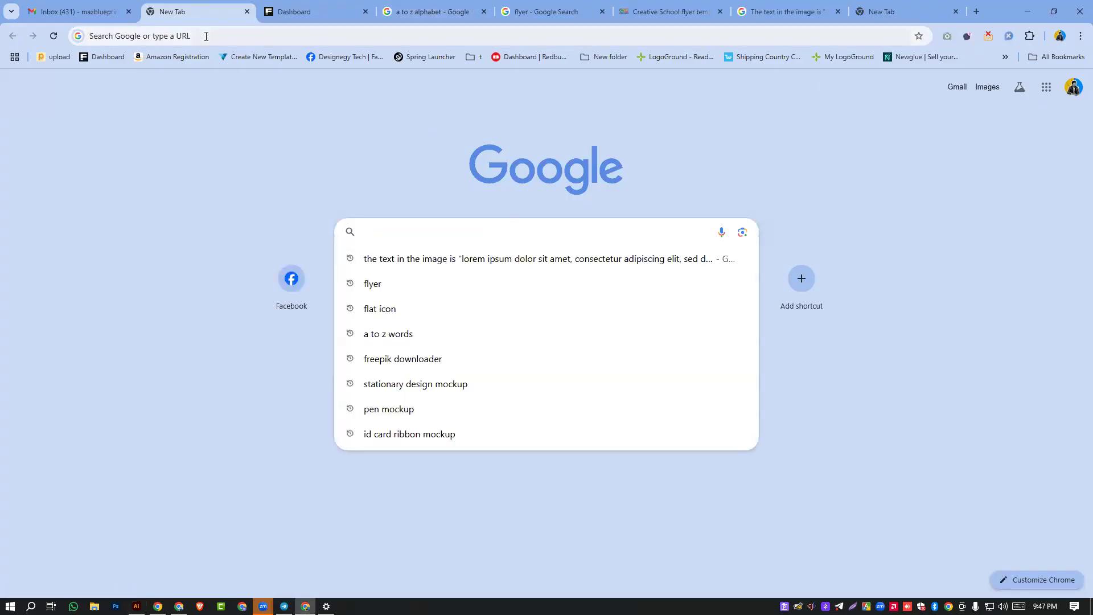
pyautogui.click(206, 35)
pyautogui.write('f')
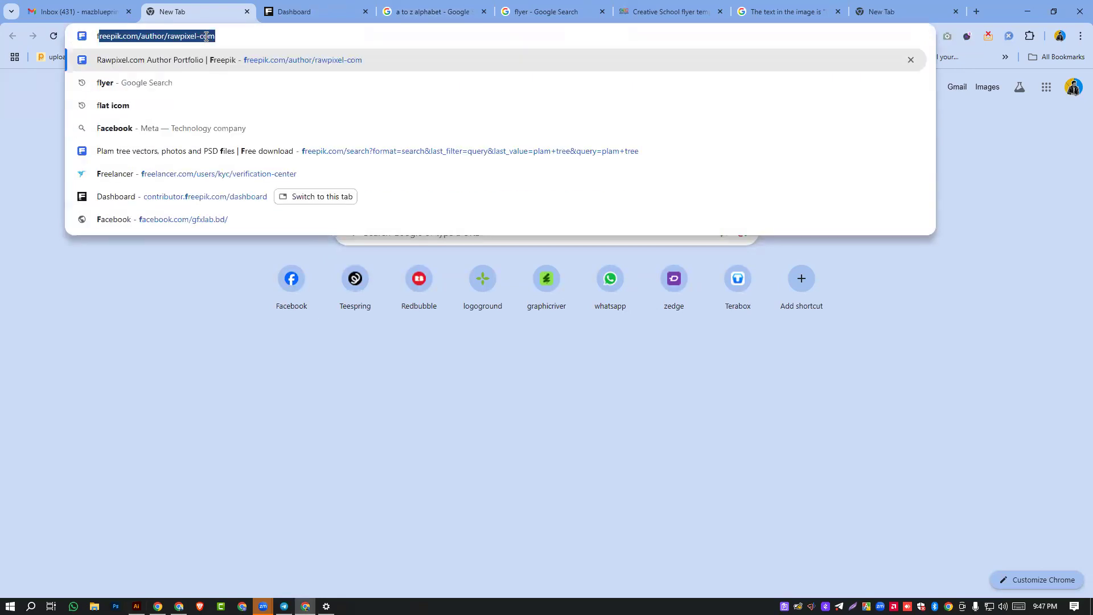
pyautogui.write('lat')
pyautogui.press('Return')
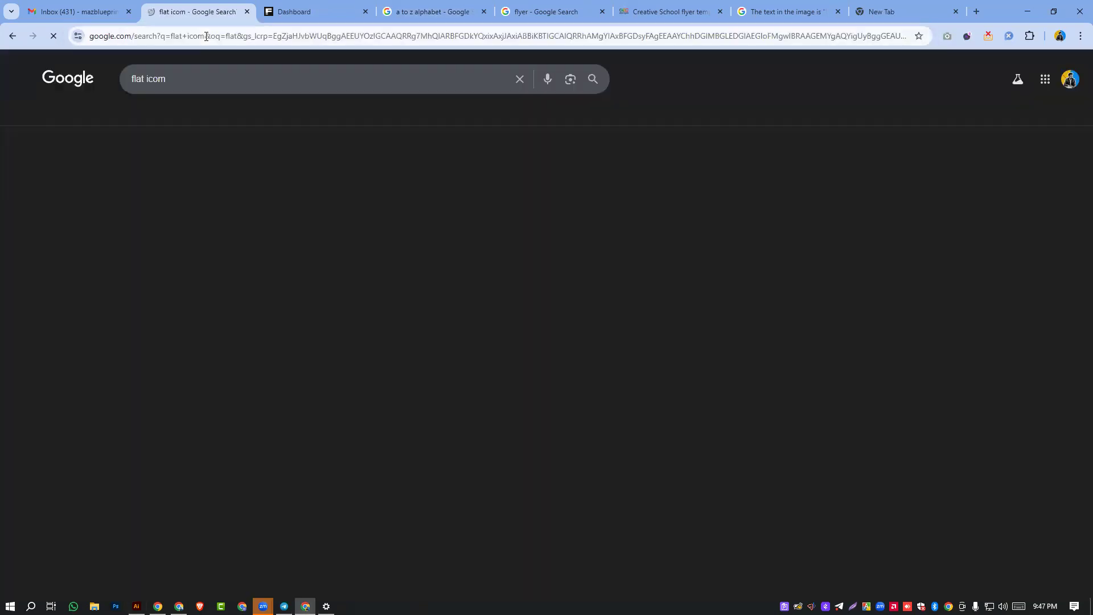
pyautogui.click(150, 218)
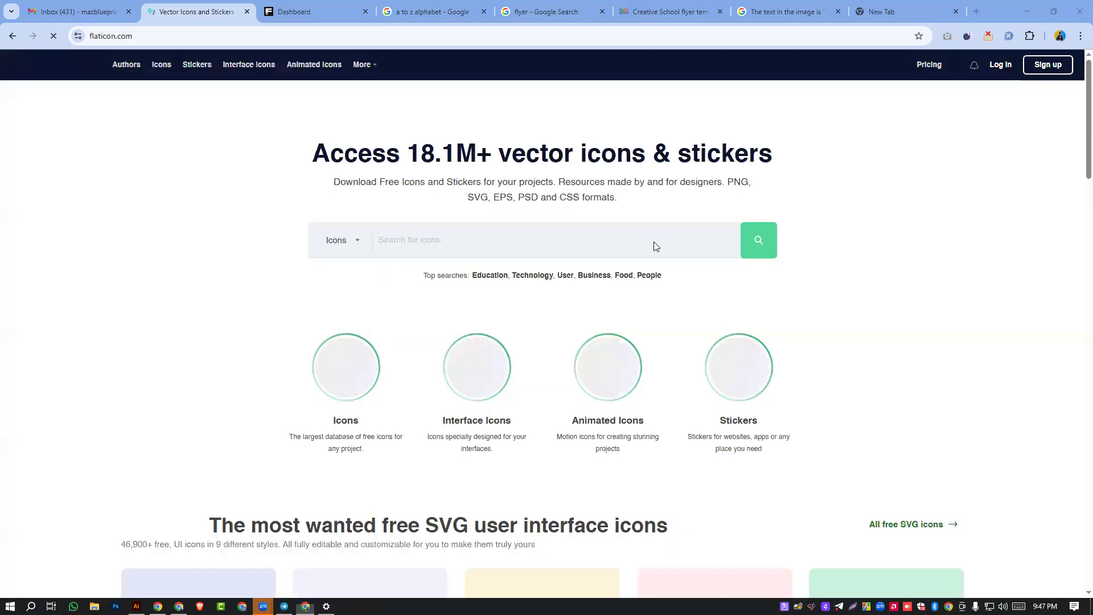
# - Search Flaticon for "phone" icons and for "web" icons
pyautogui.click(444, 234)
pyautogui.write('phone')
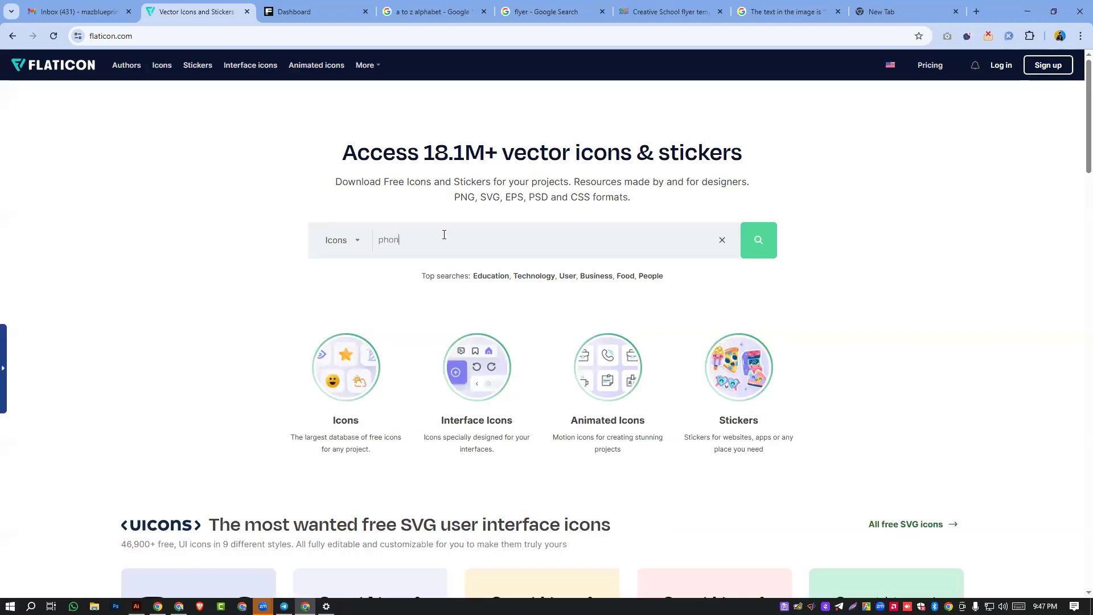
pyautogui.click(758, 239)
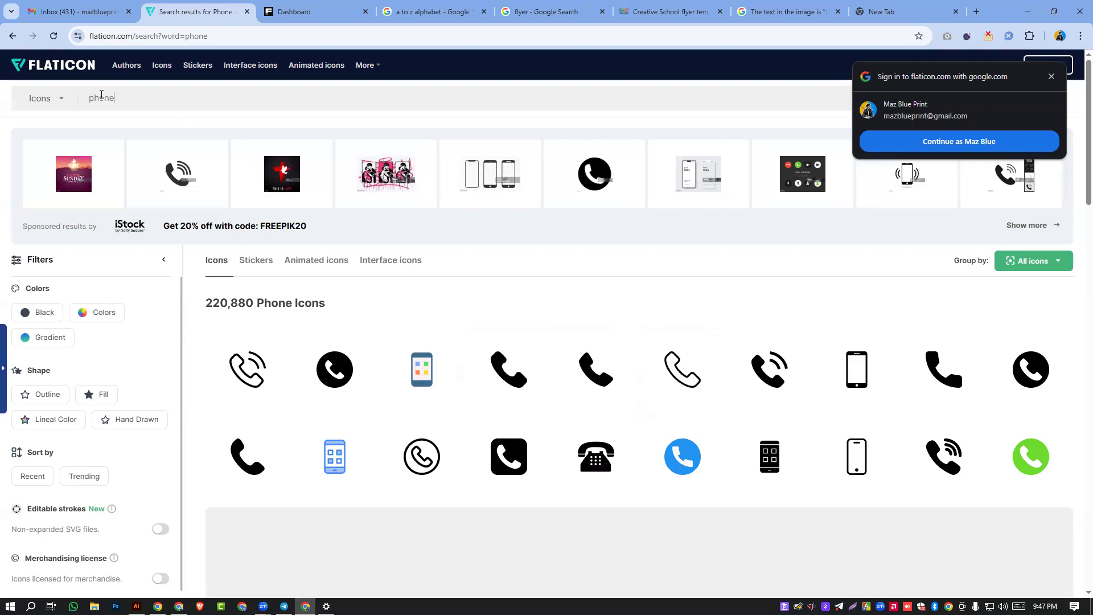
pyautogui.doubleClick(130, 106)
pyautogui.write('we')
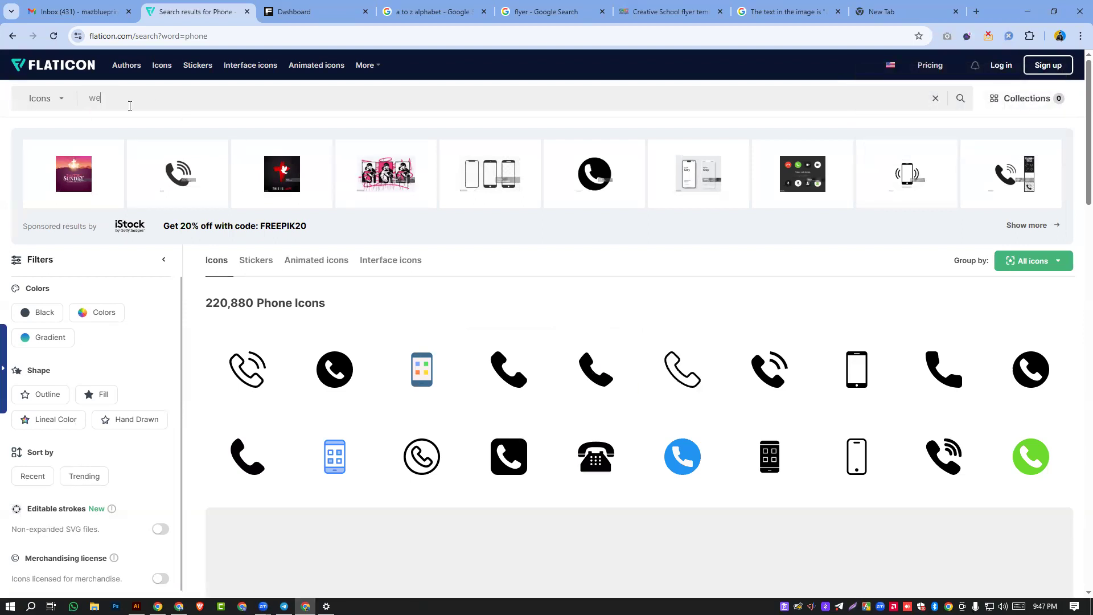
pyautogui.press('Return')
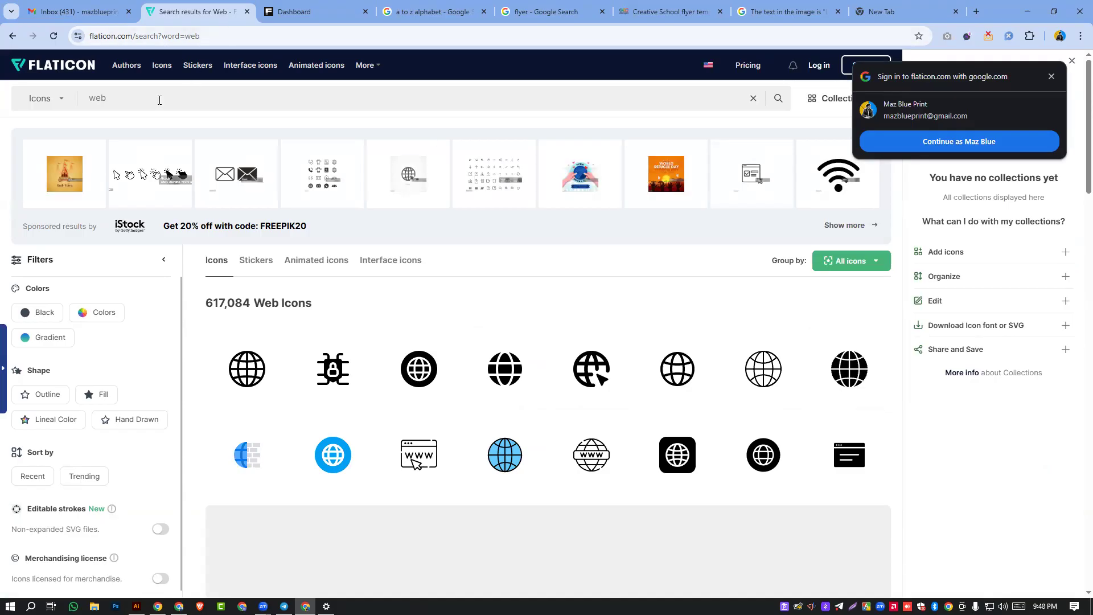
# - Search Flaticon for "mail" icons, and browse the icons found for "location"
pyautogui.click(159, 100)
pyautogui.write('mail')
pyautogui.press('Return')
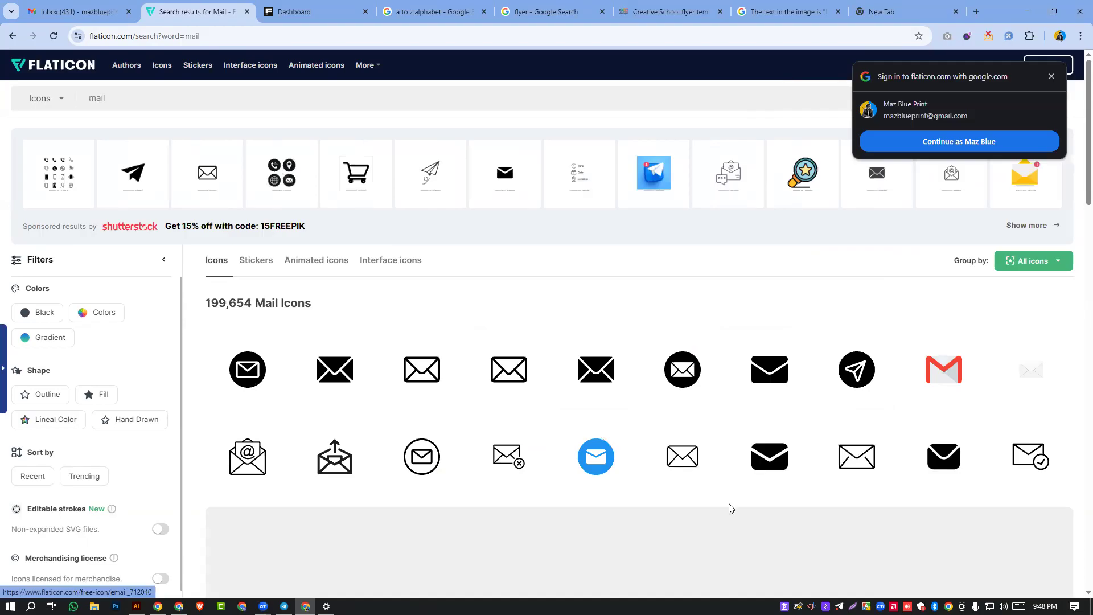
pyautogui.click(203, 106)
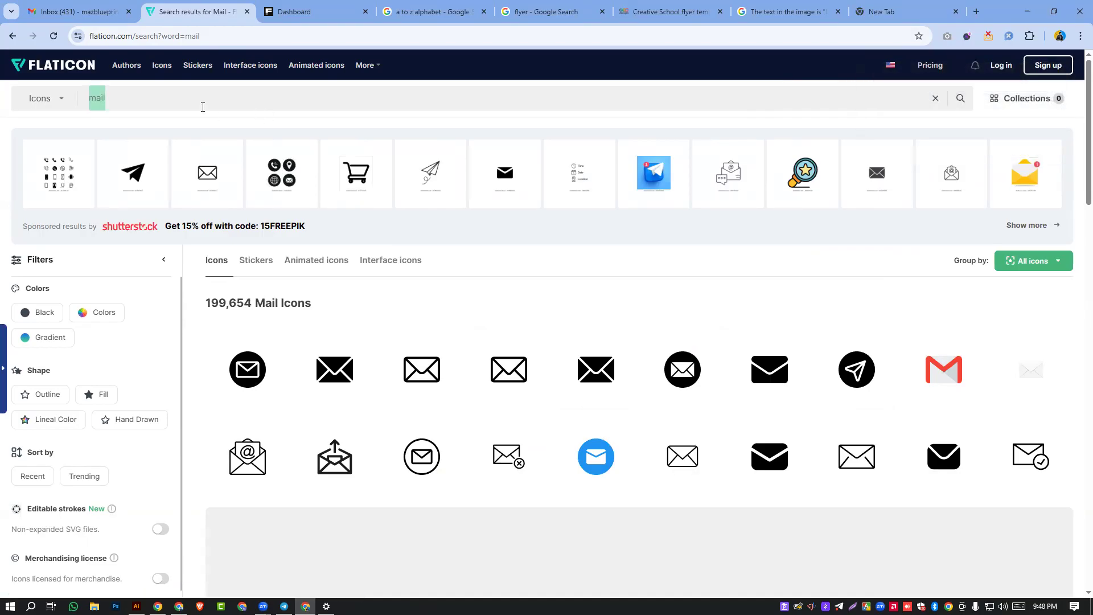
pyautogui.write('locatiomnn')
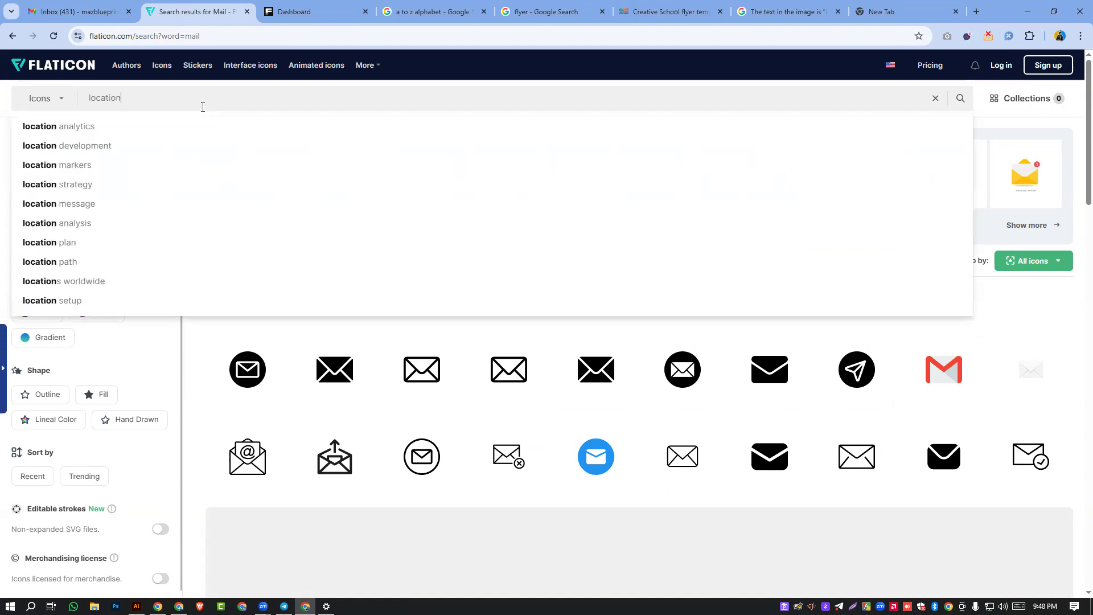
pyautogui.press('Return')
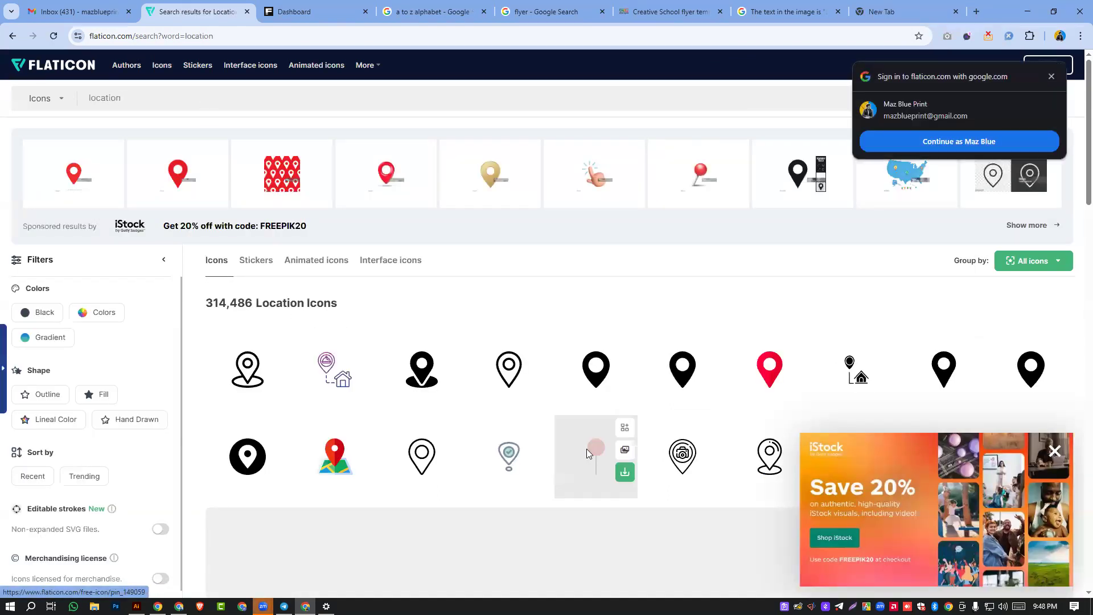
pyautogui.scroll(-1, 655, 450)
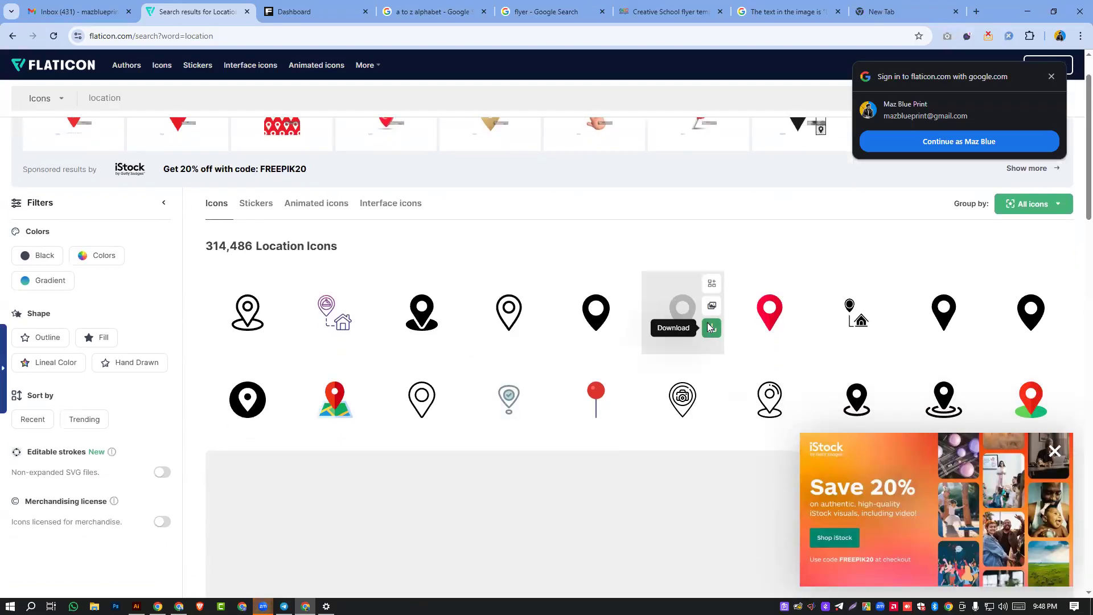
# - Search Flaticon for "linkedin" icons, and close the browser window to return to the card document in Illustrator
pyautogui.click(161, 99)
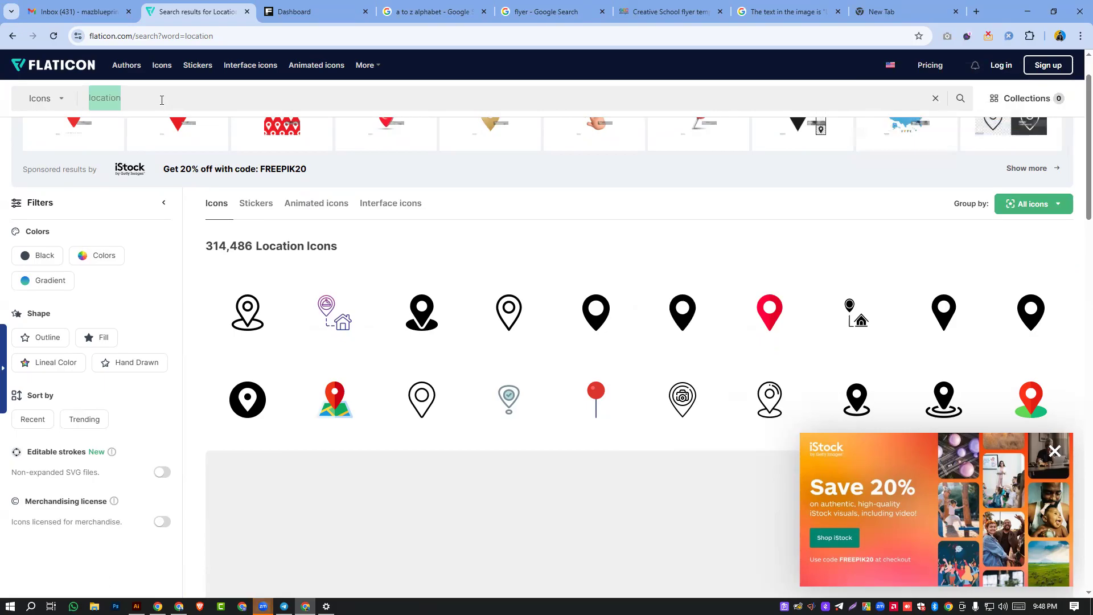
pyautogui.write('linked')
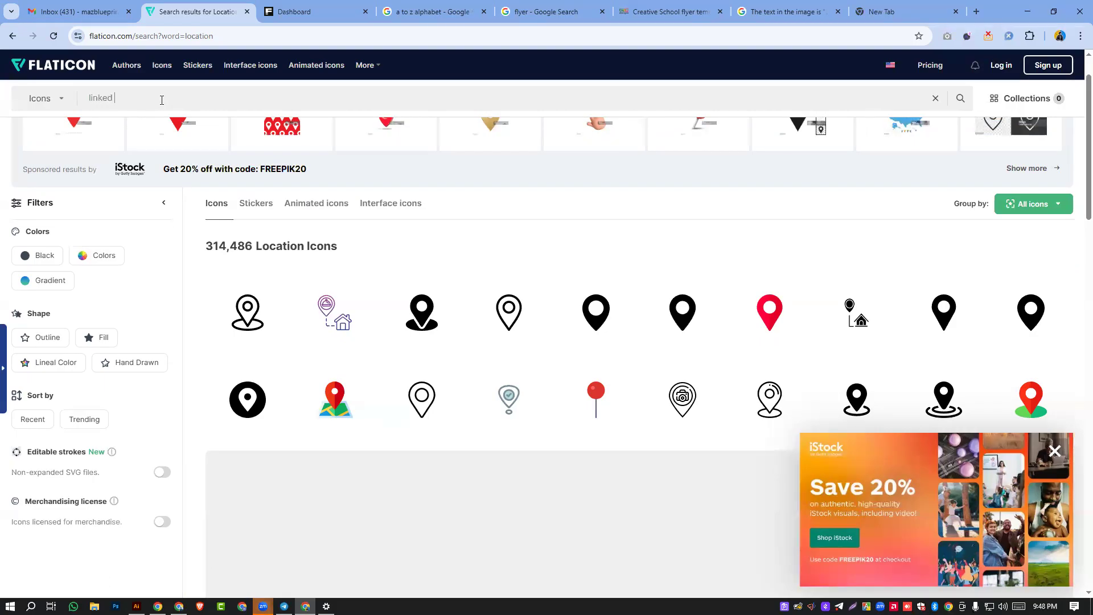
pyautogui.write('in')
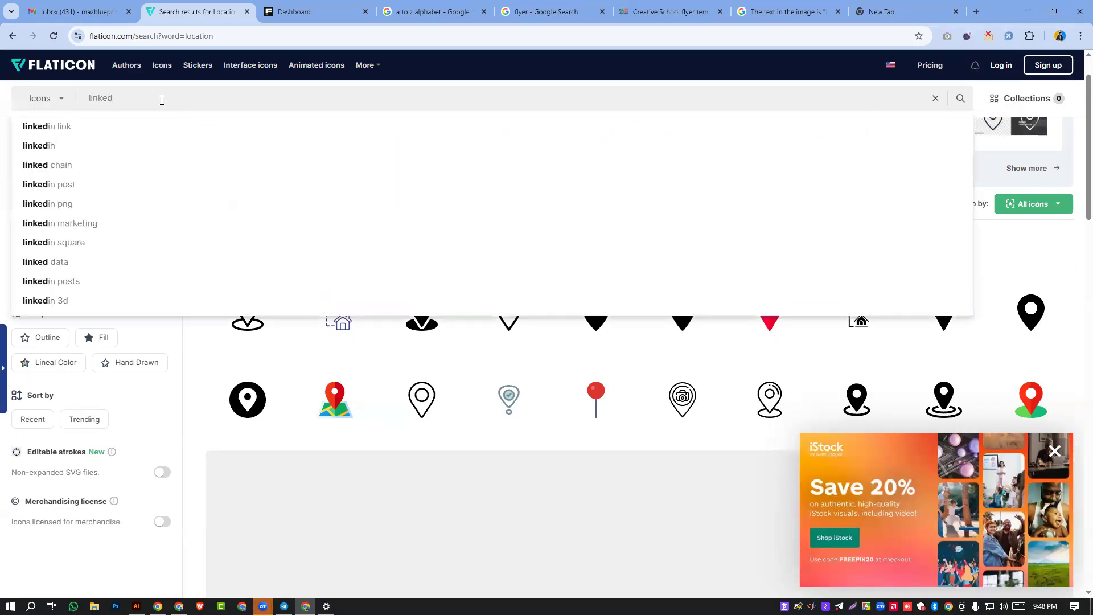
pyautogui.press('Return')
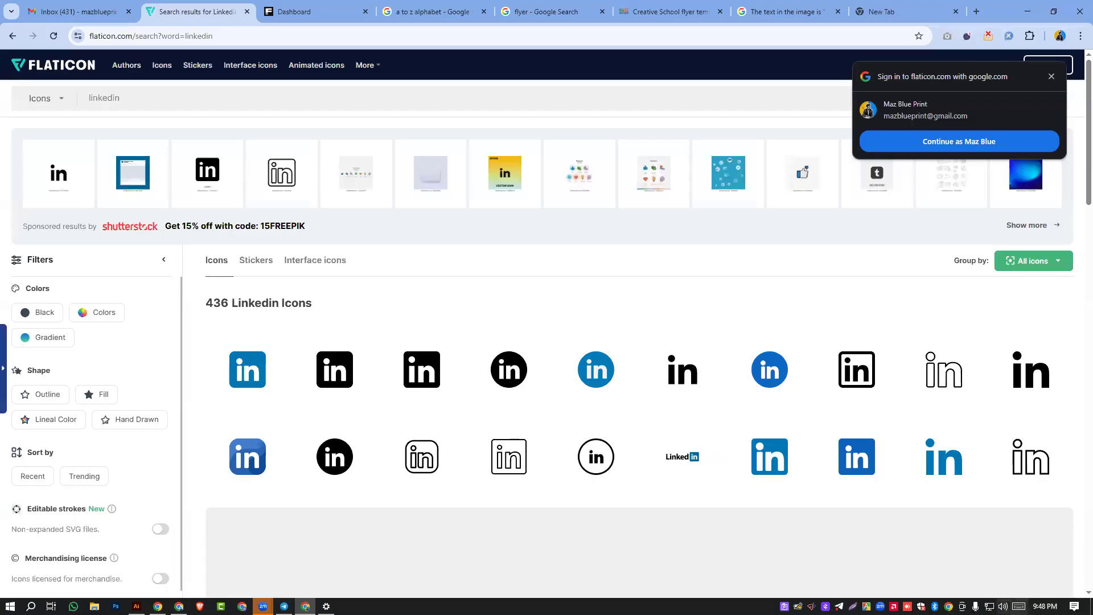
pyautogui.click(1076, 7)
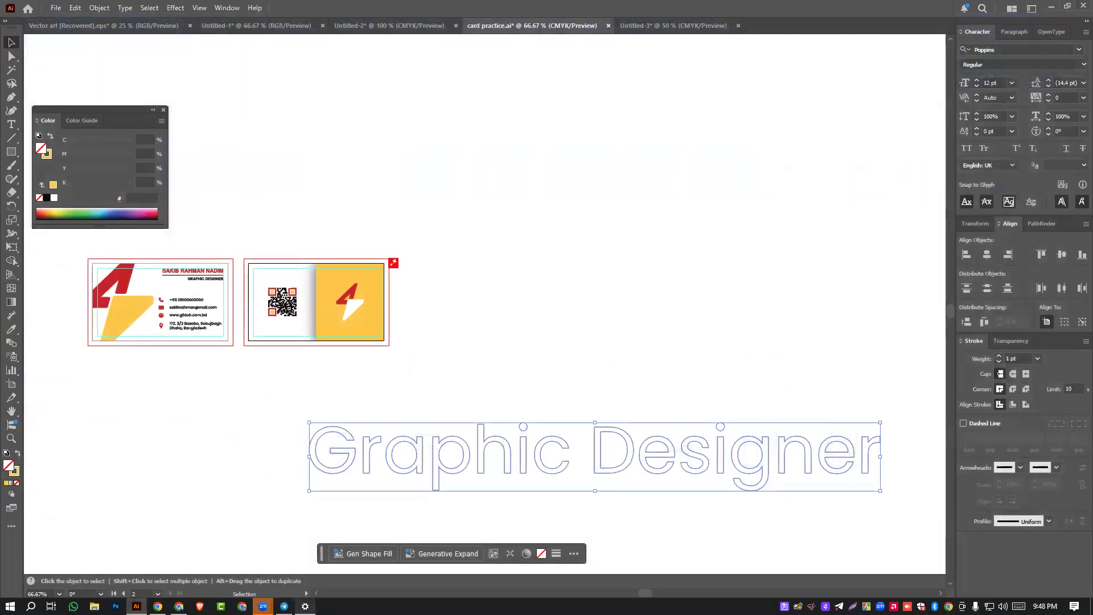